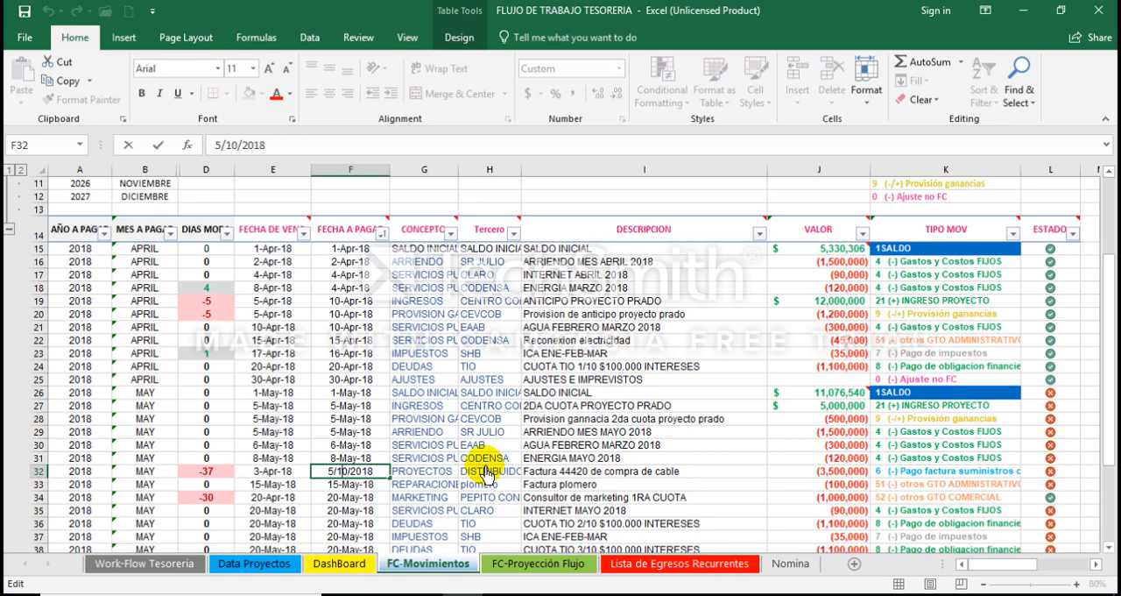
Step: Set the payment date of Factura 44420 to 4/10/2018 and sort the table by FECHA A PAGAR from oldest to newest
key("BackSpace")
type("4")
key("ctrl+Return")
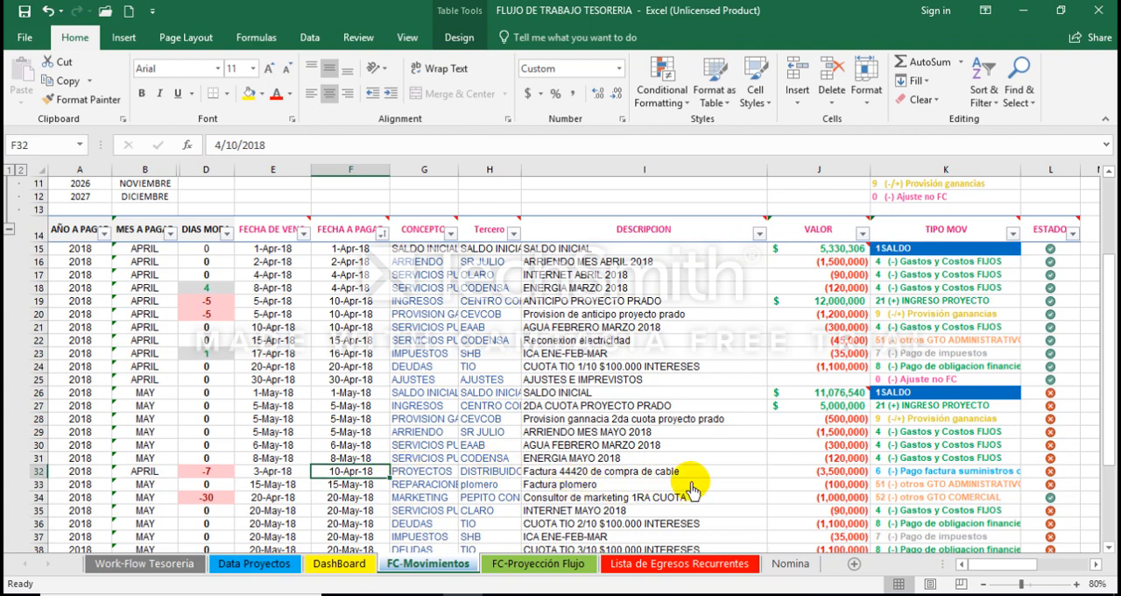
left_click(383, 233)
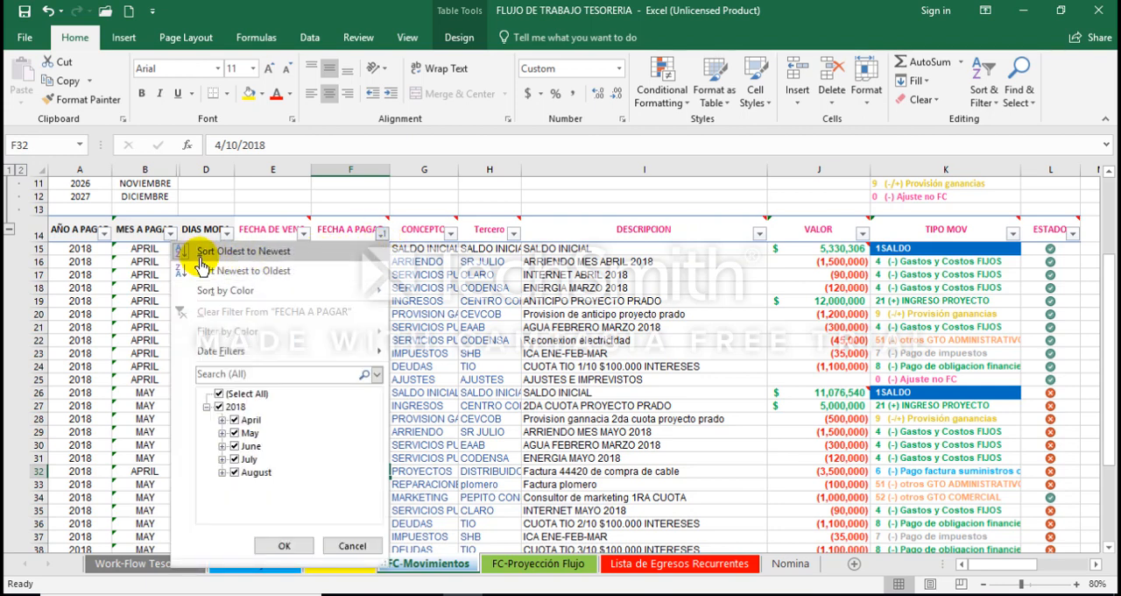
left_click(274, 263)
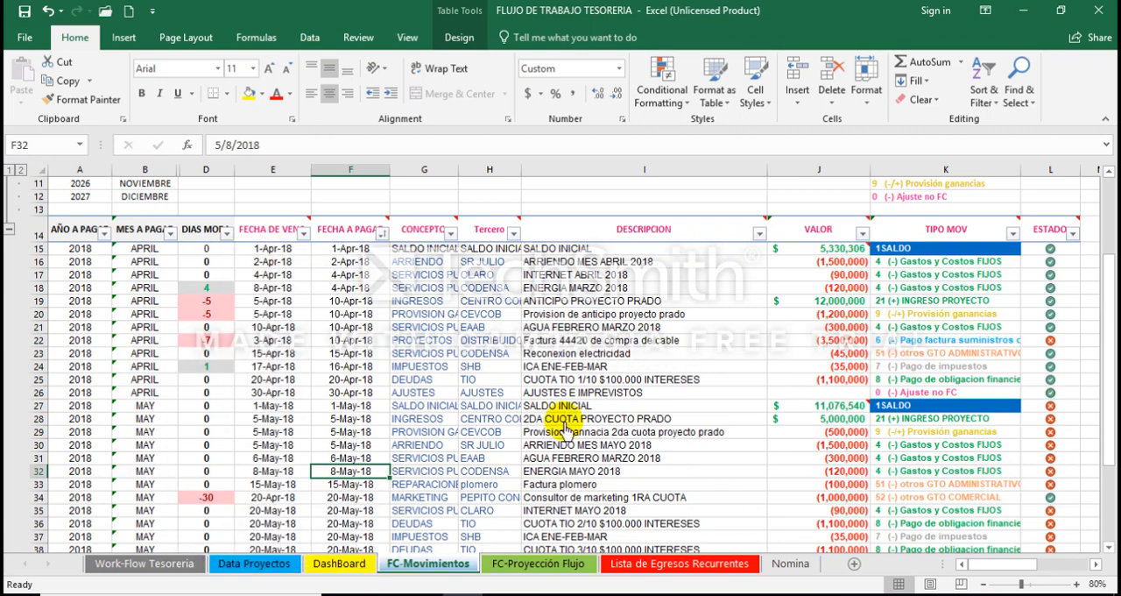
Step: Set the ESTADO of the Factura 44420 row to 0
left_click(1039, 342)
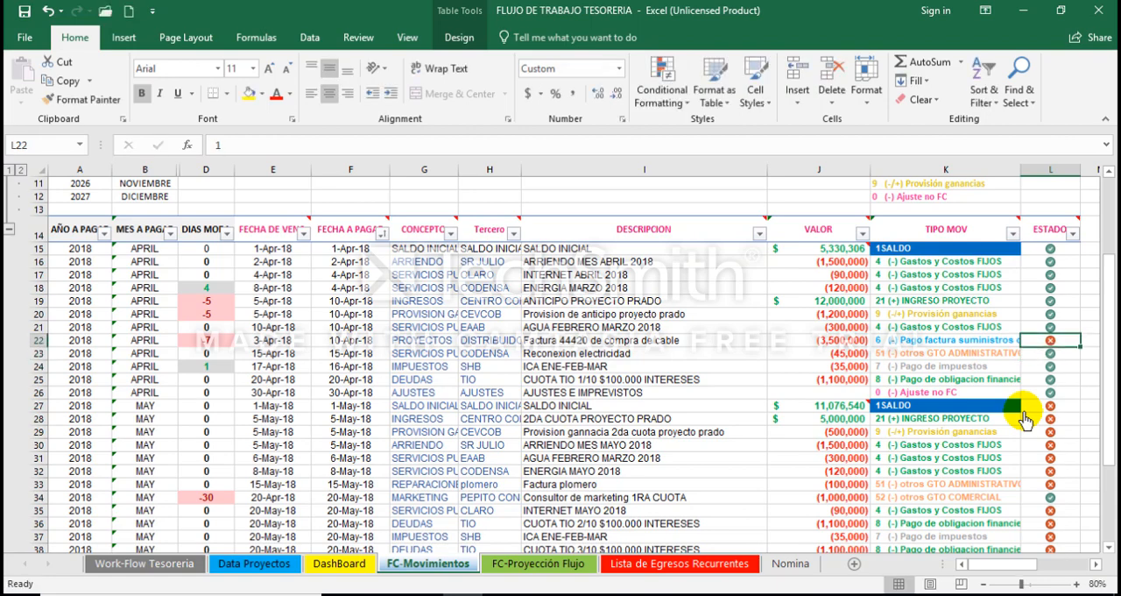
type("0")
key("Return")
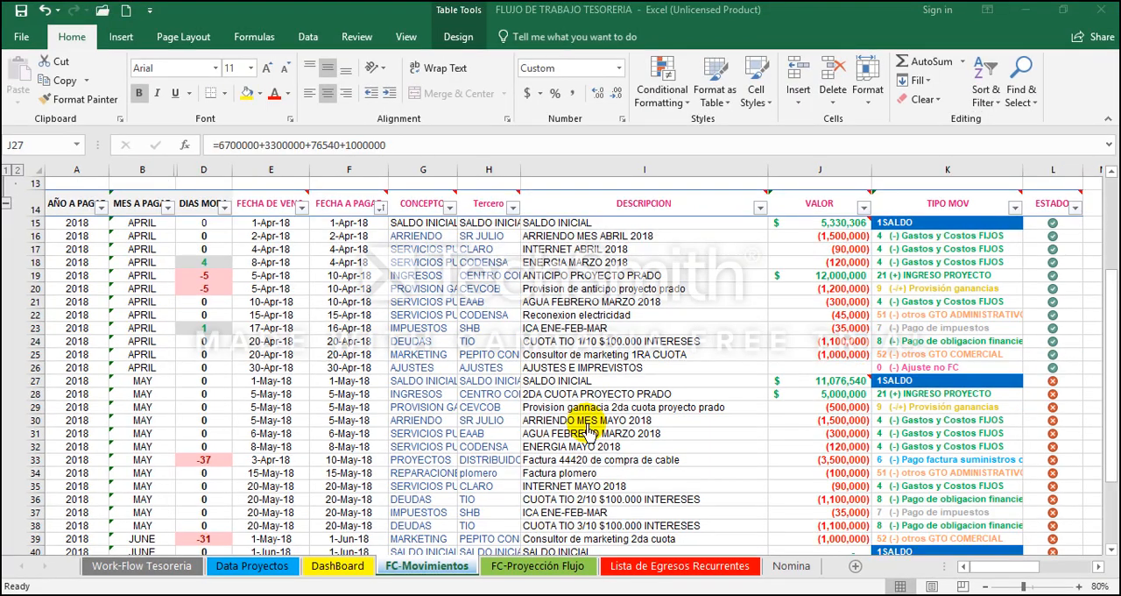
Step: Examine the last April entries, from CUOTA TIO 1/10 down to AJUSTES E IMPREVISTOS, ending at that row's VALOR cell J26
left_click(650, 350)
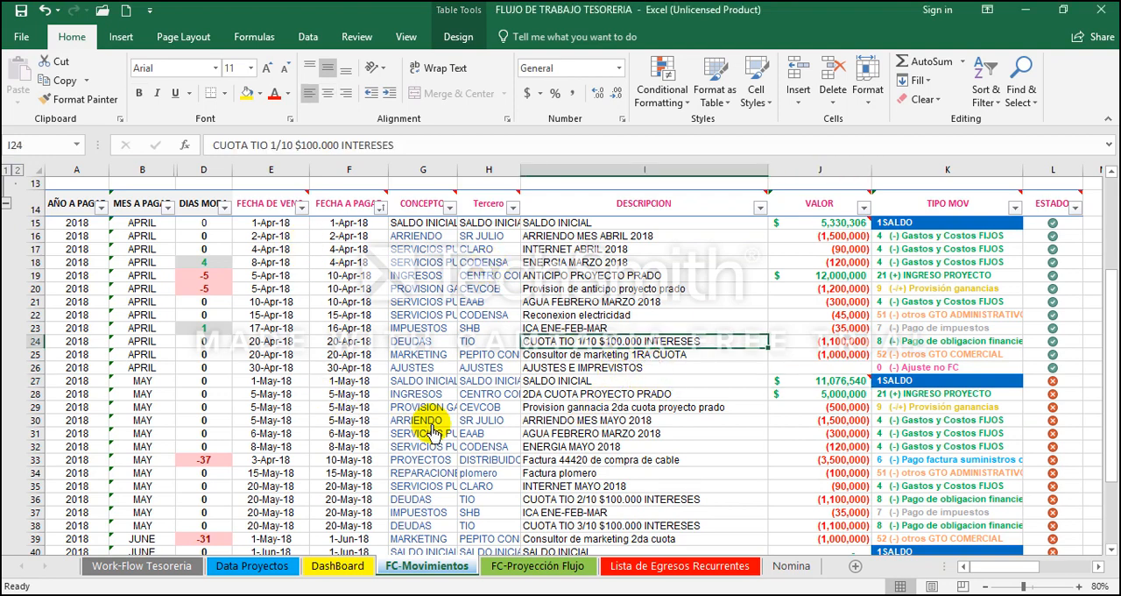
key("Down")
key("Right")
key("Right")
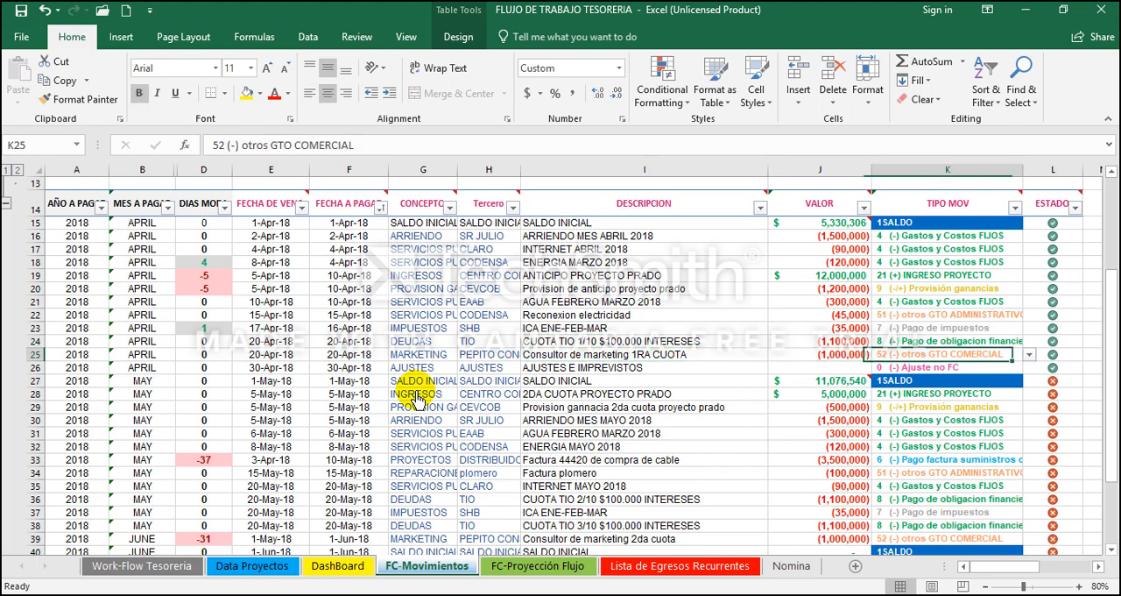
key("Down")
key("Left")
key("Left")
key("Home")
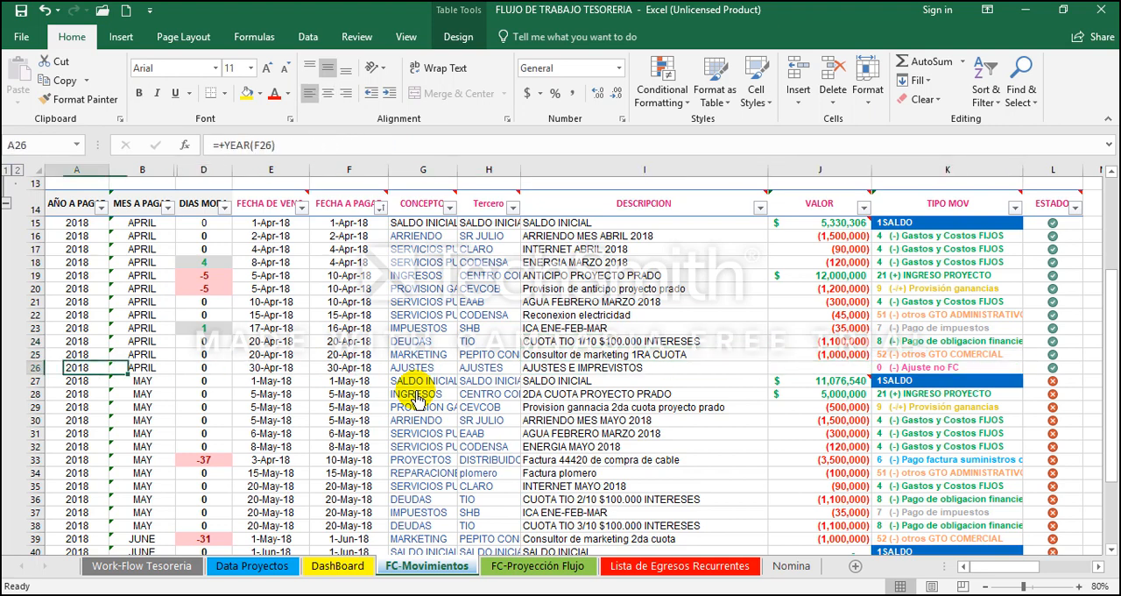
key("shift+Right")
key("shift+Right")
key("shift+Right")
key("shift+Right")
key("shift+Right")
key("shift+Right")
key("shift+Right")
key("shift+Right")
key("shift+Right")
key("shift+Right")
key("Home")
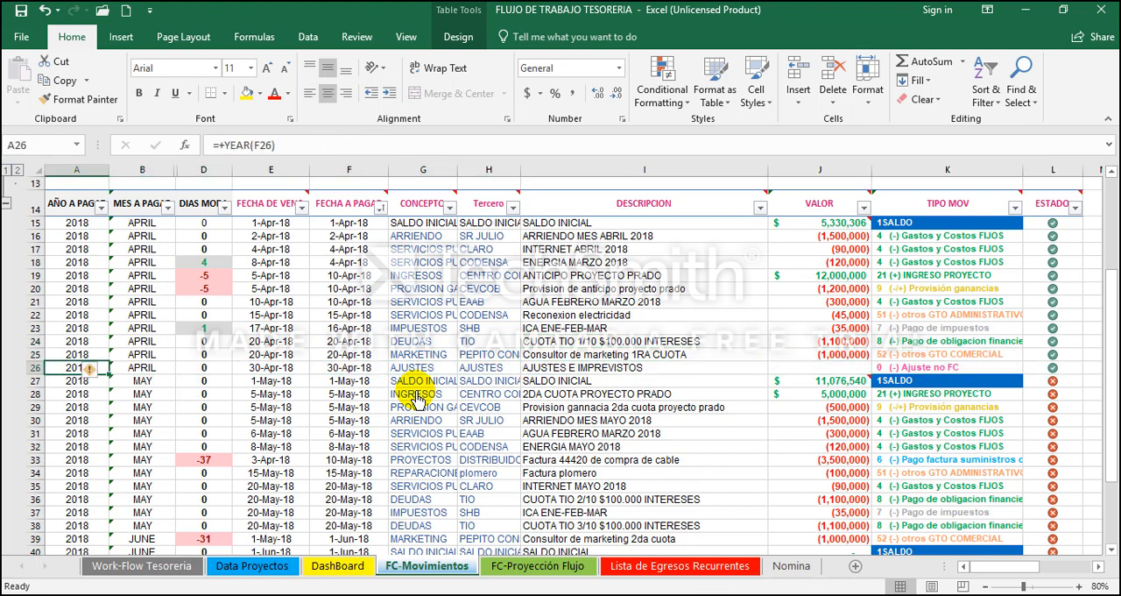
key("Right")
key("Right")
key("Right")
key("Right")
key("Right")
key("Right")
key("Right")
key("Right")
key("Right")
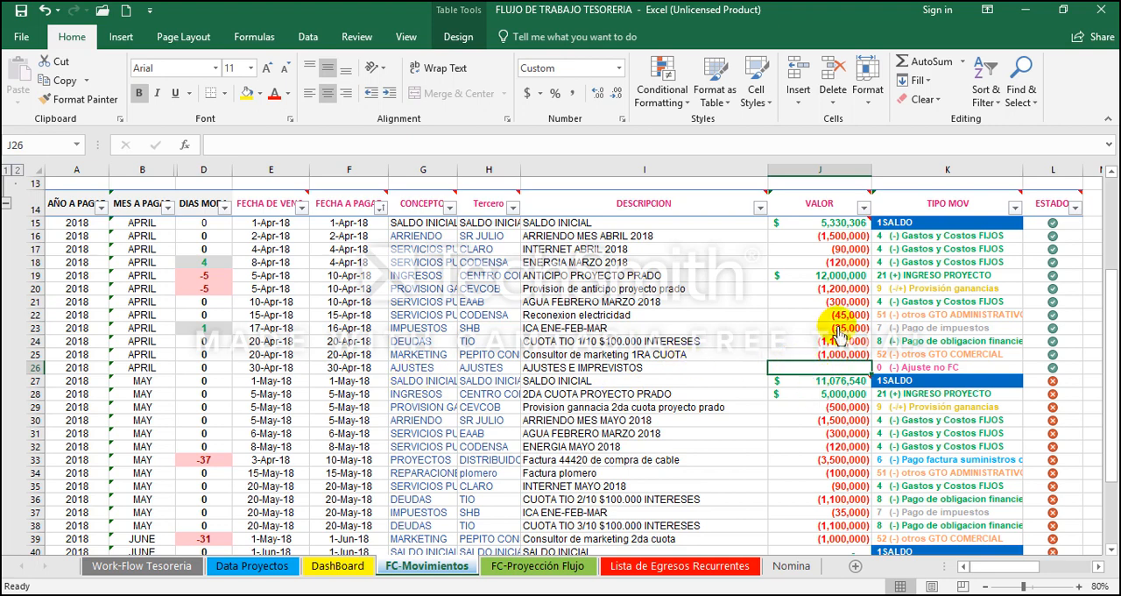
Step: Check the sum of the April VALOR entries in J15:J25 against May's opening balance in J27
left_click_drag(837, 221, 800, 344)
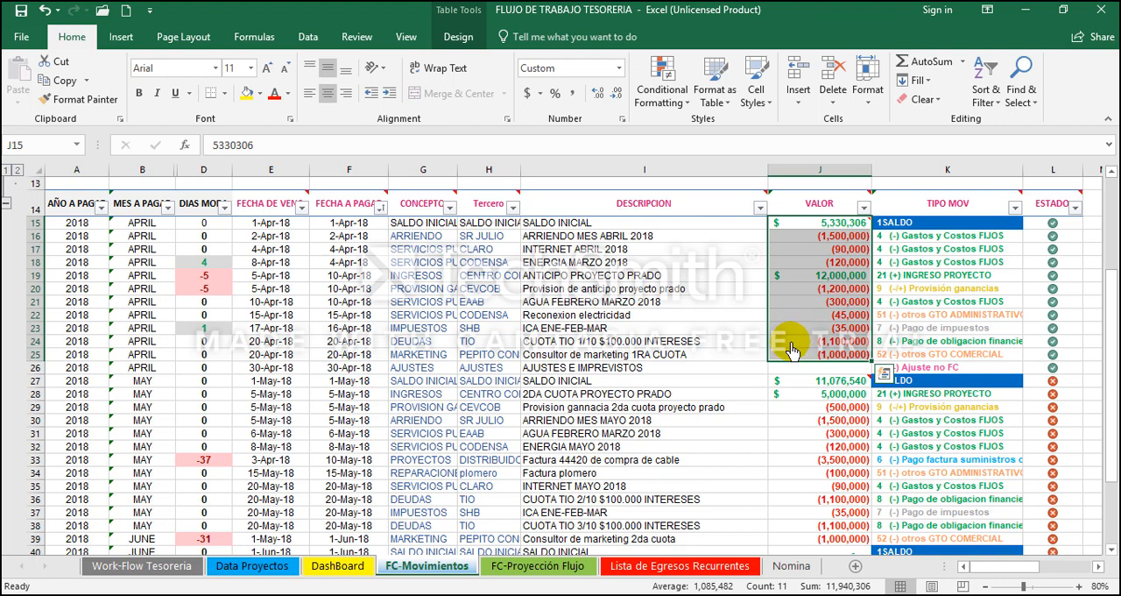
left_click(814, 381)
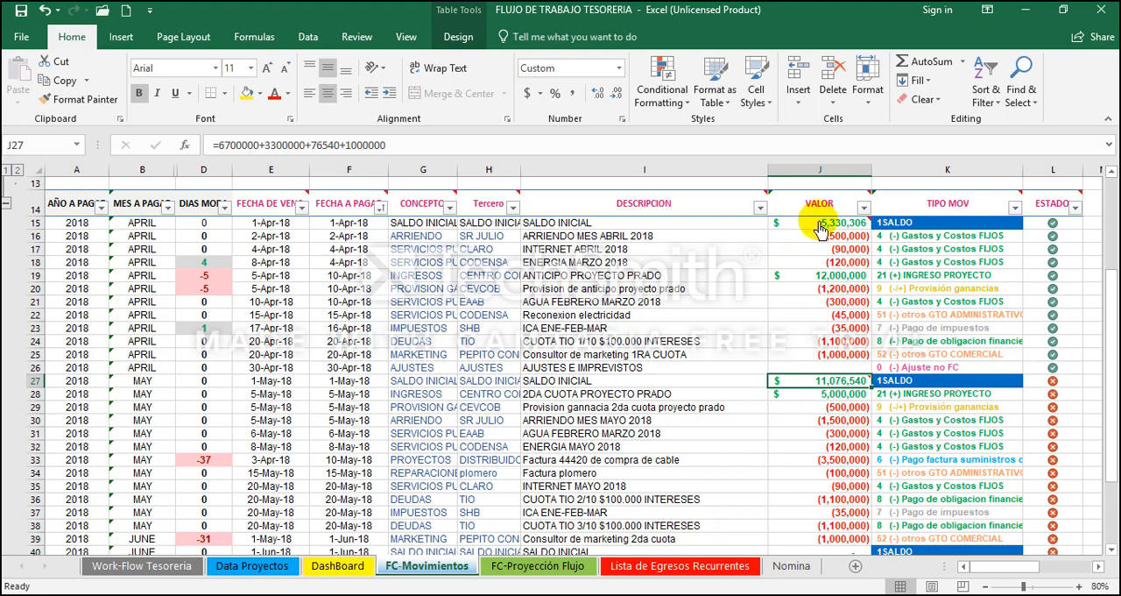
left_click_drag(819, 230, 810, 354)
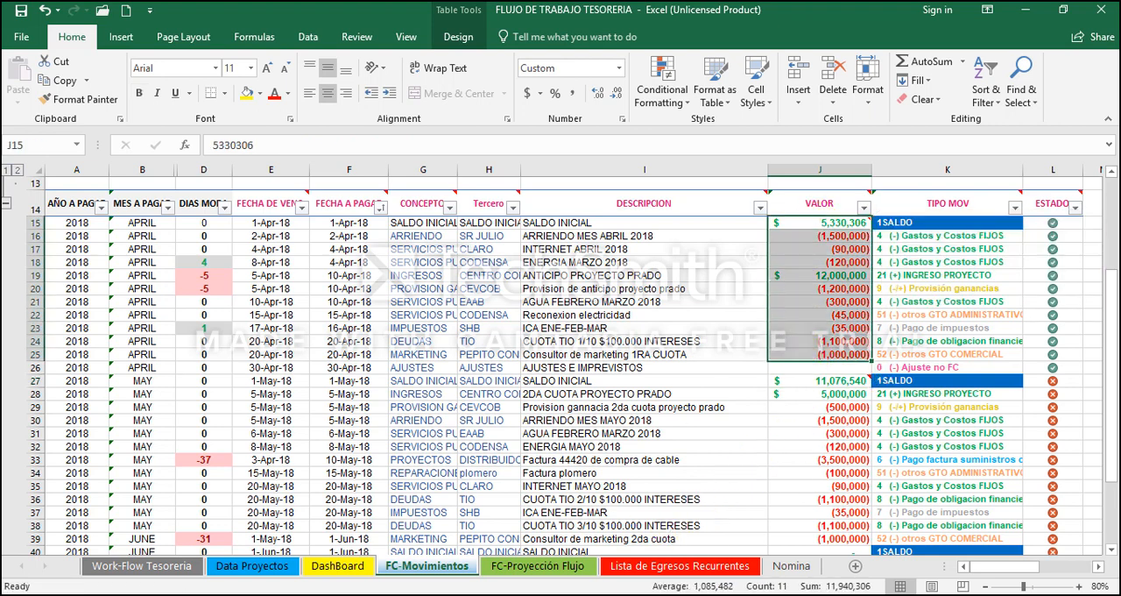
Step: Switch to Calculator, clear it, and enter May's opening balance of 11,076,540
key("alt+Tab")
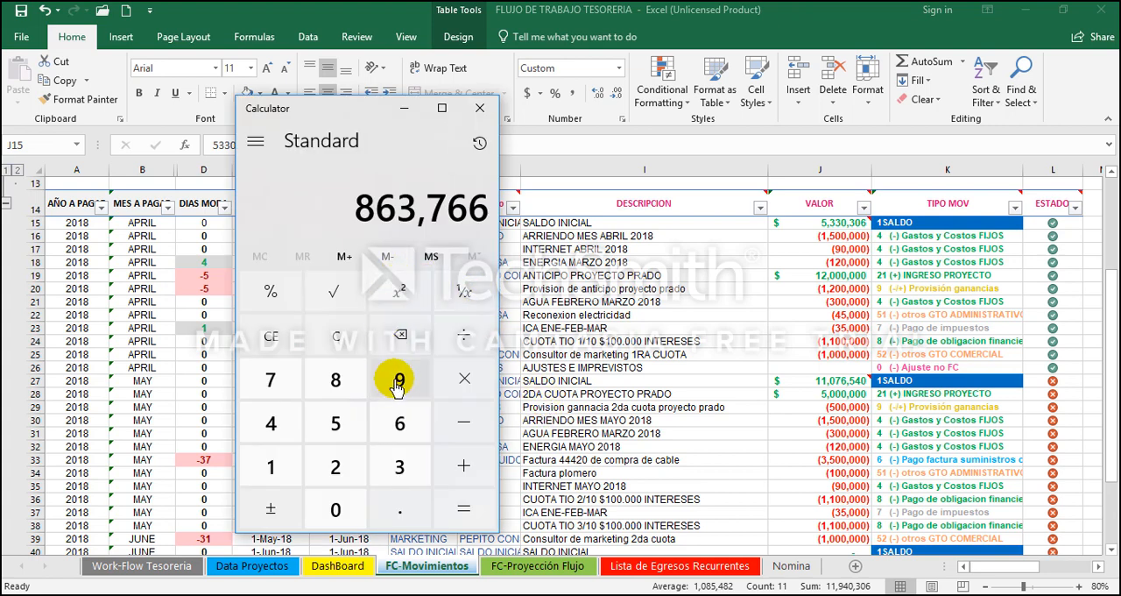
left_click(355, 336)
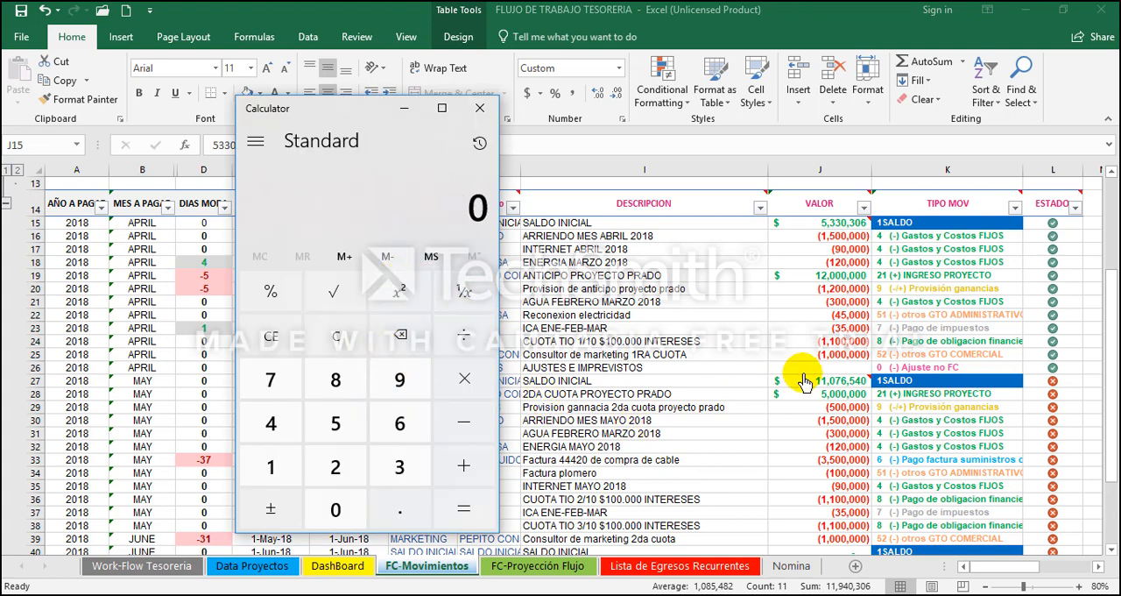
left_click(284, 464)
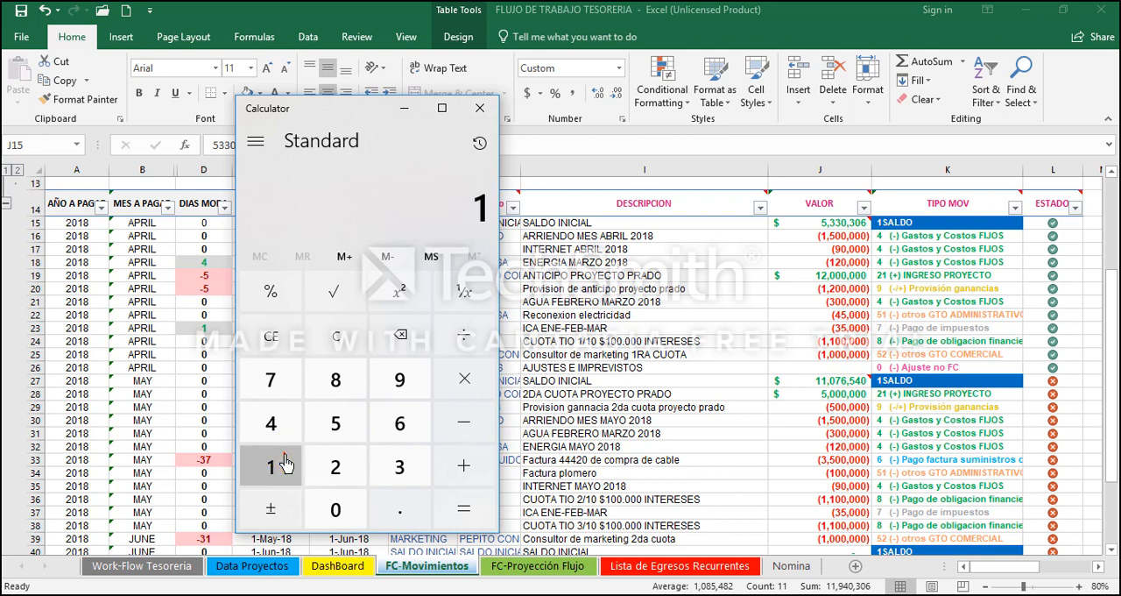
left_click(284, 464)
left_click(334, 508)
left_click(274, 378)
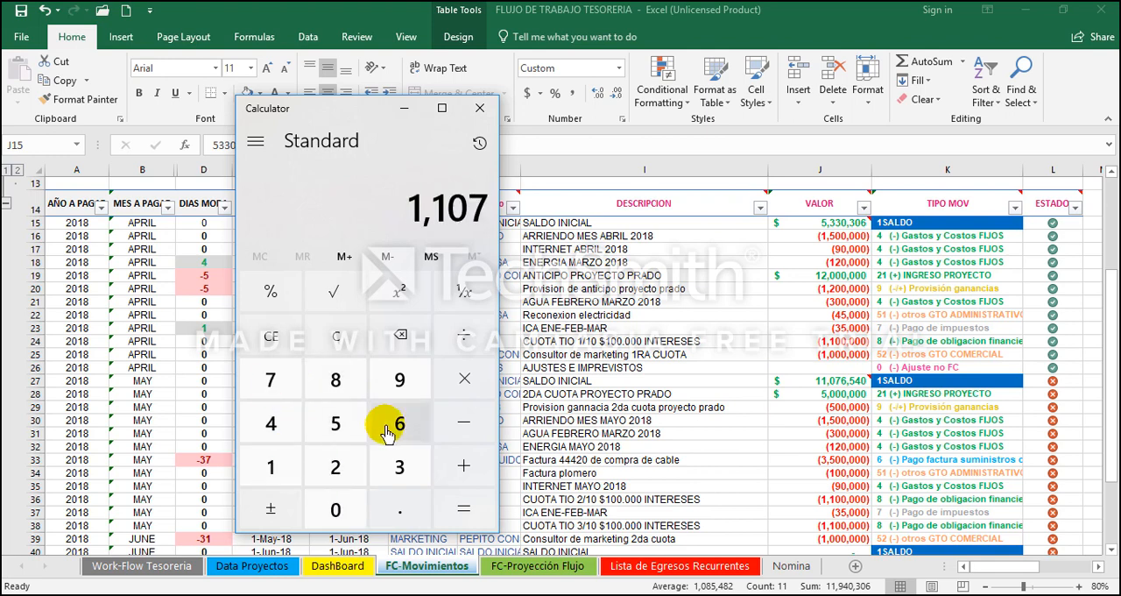
left_click(386, 429)
left_click(334, 421)
left_click(271, 423)
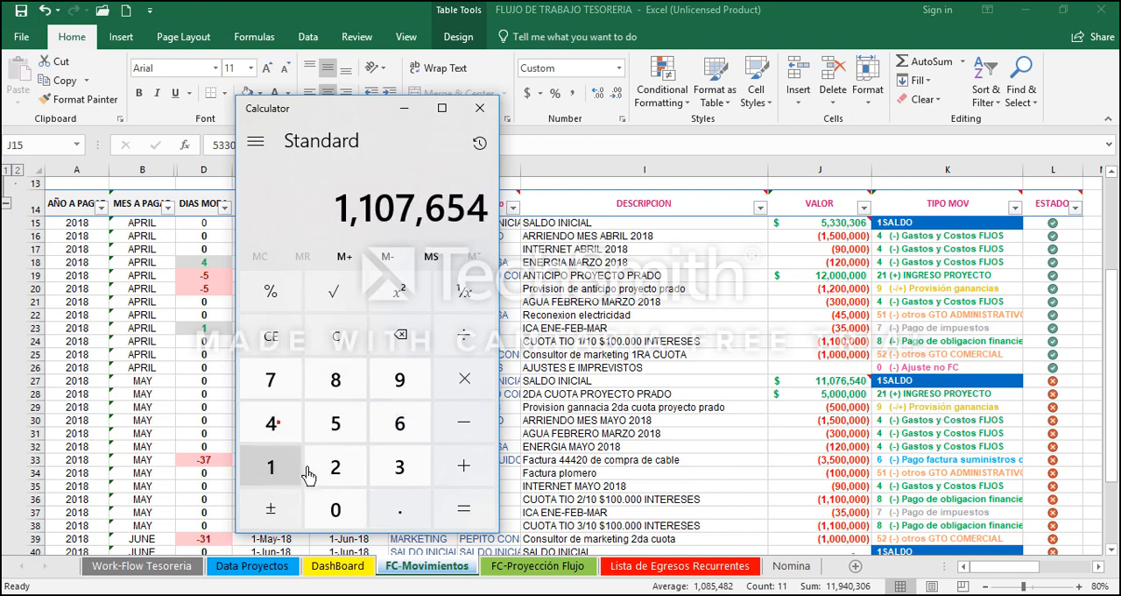
left_click(335, 510)
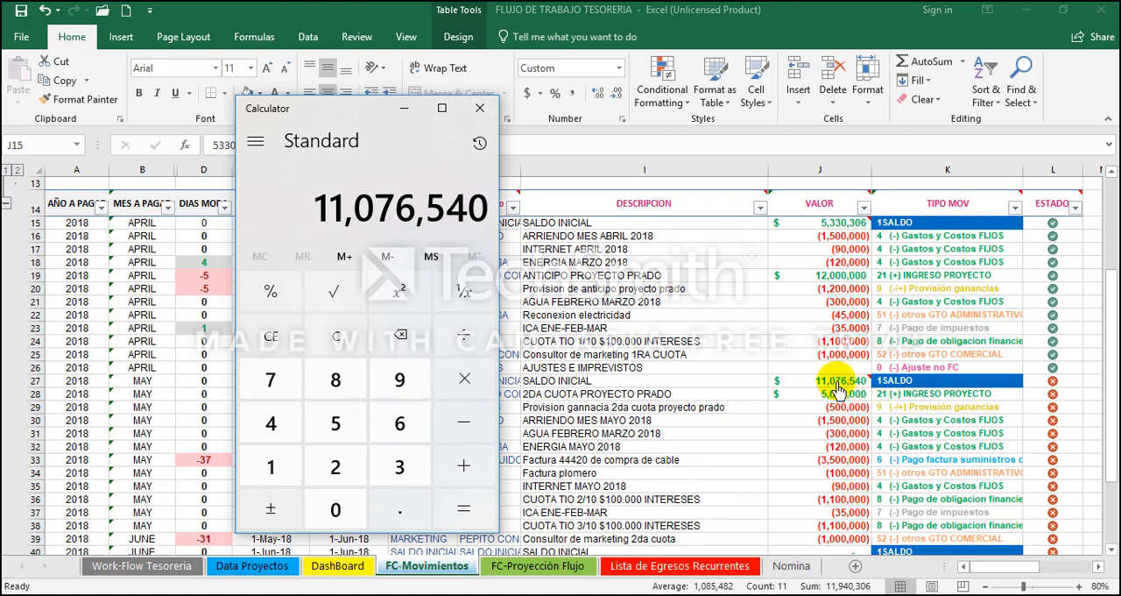
Step: Subtract the April sum of 11,940,306 from the entered balance
left_click(465, 423)
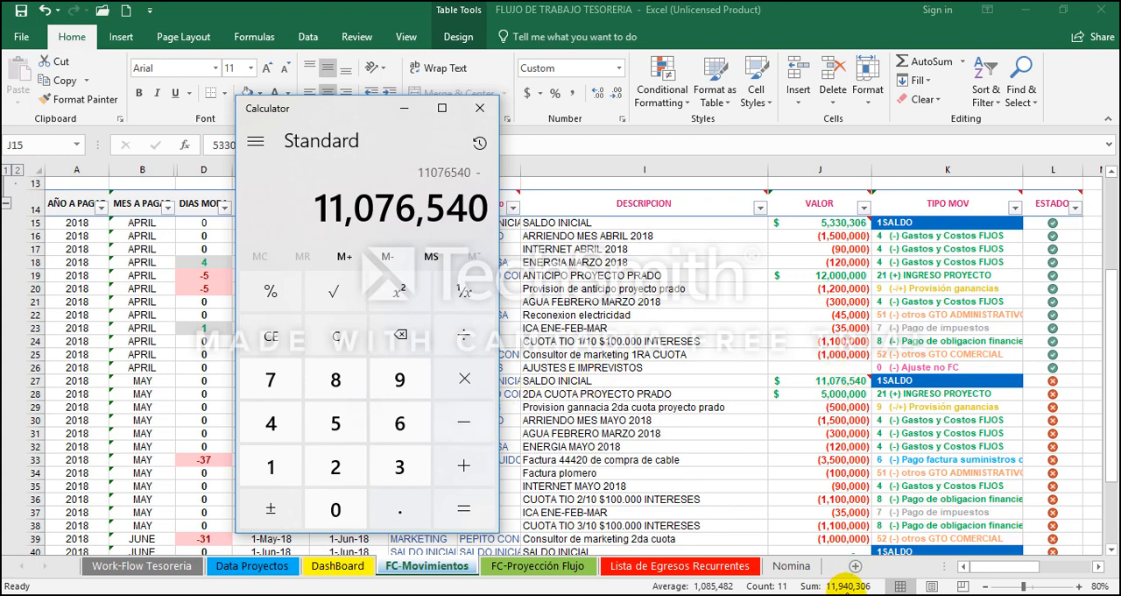
type("11")
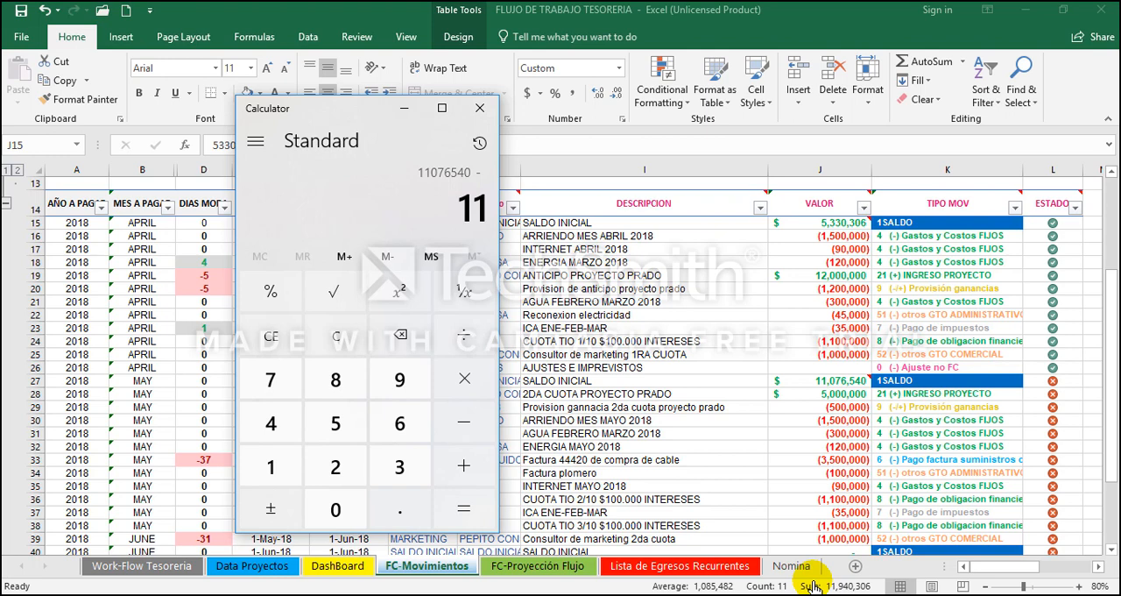
type(",940")
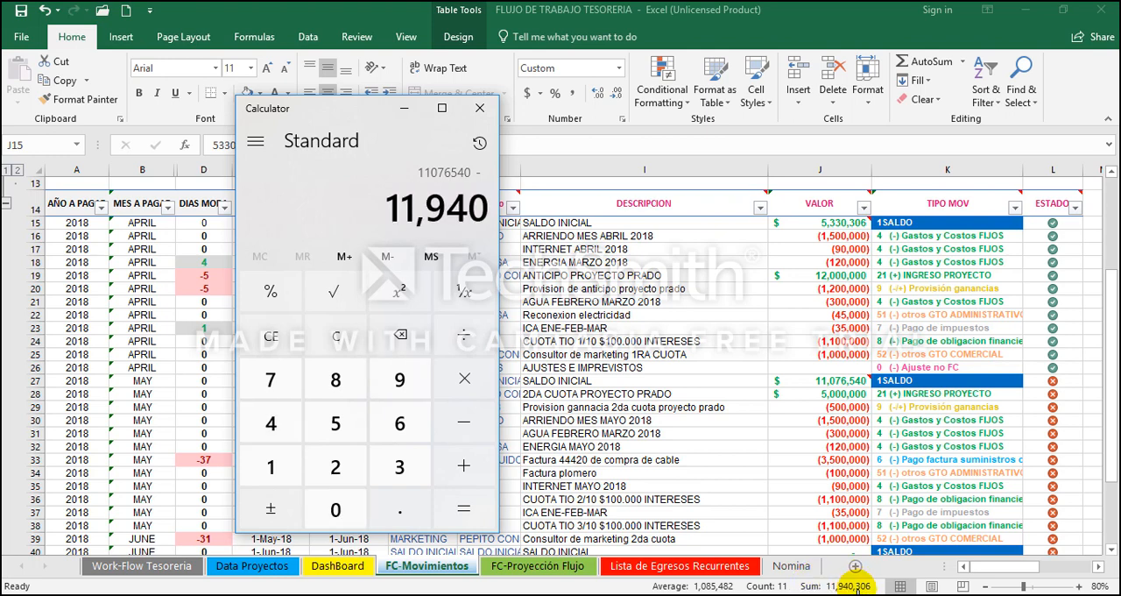
type(",306")
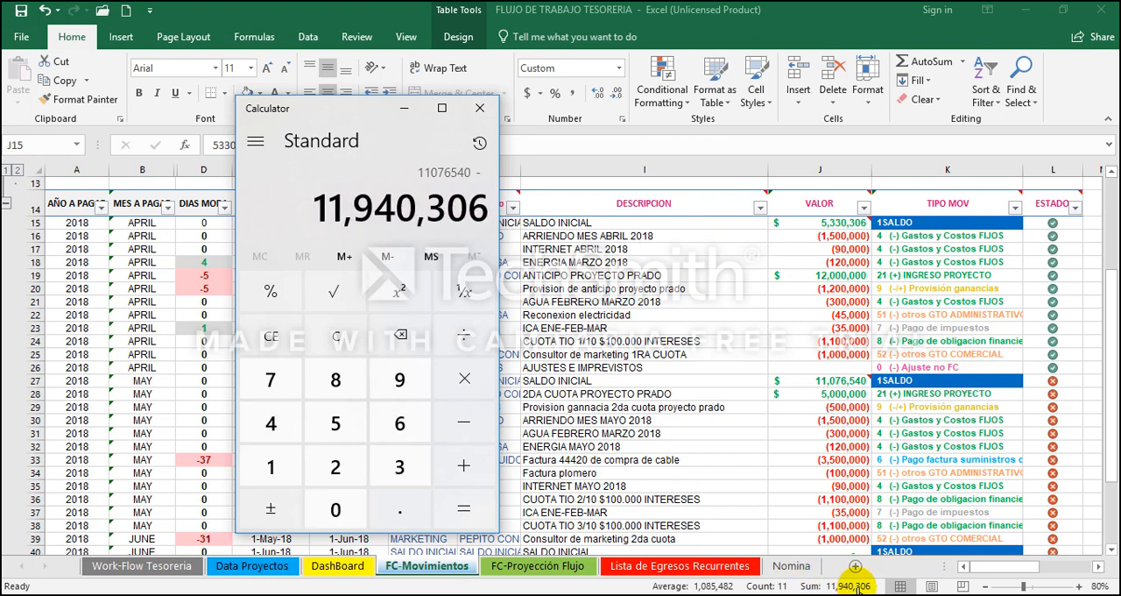
key("Return")
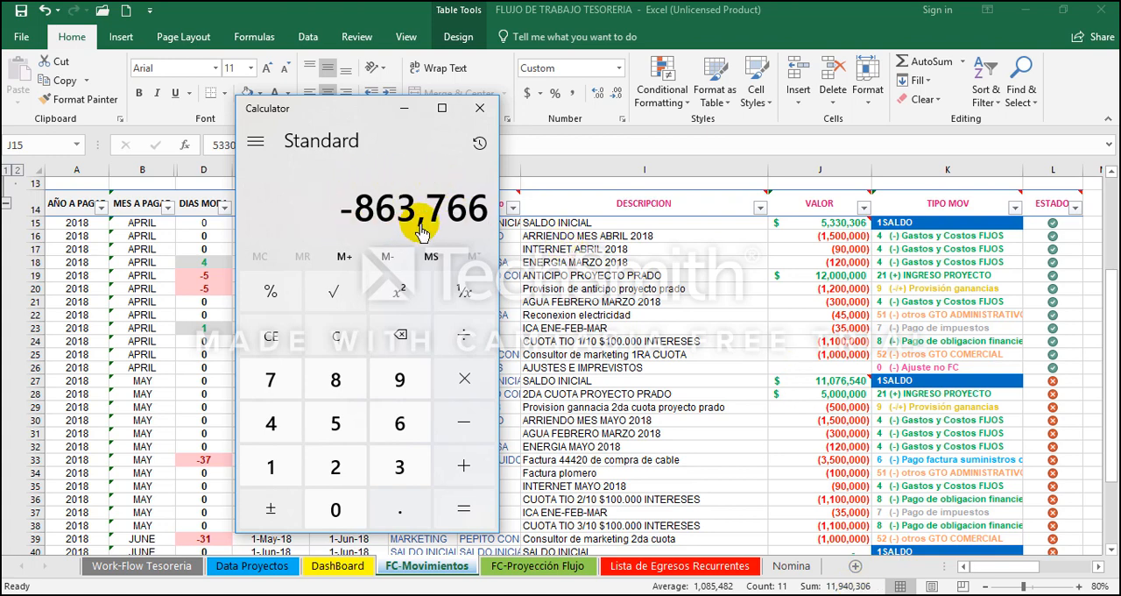
Step: Back in Excel, enter -863766 as the VALOR of April's AJUSTES E IMPREVISTOS row in J26
left_click(817, 370)
left_click(822, 370)
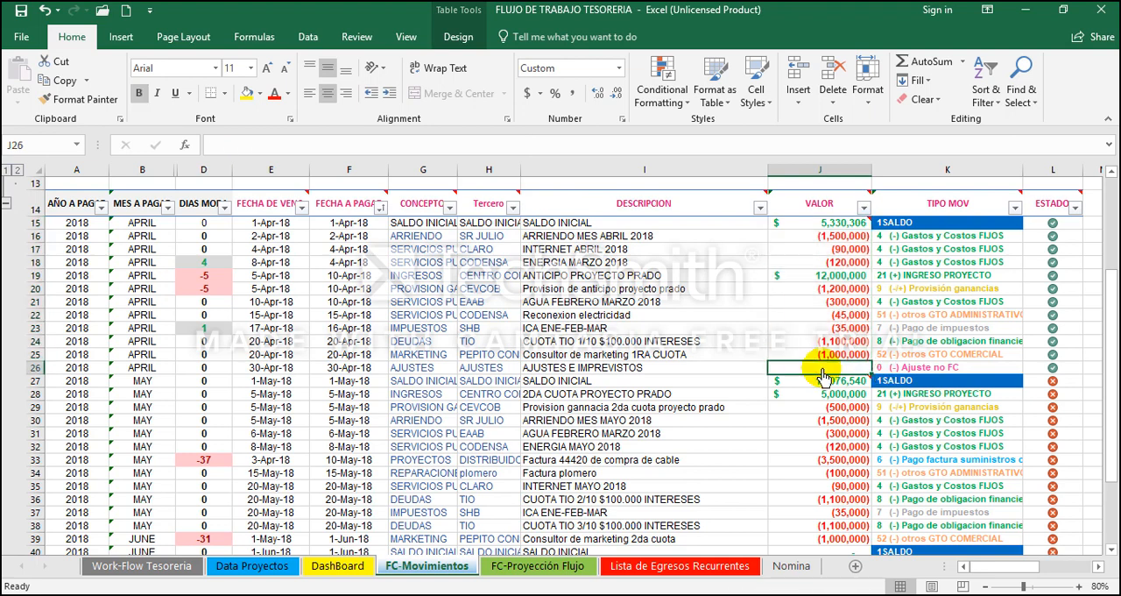
type("-8")
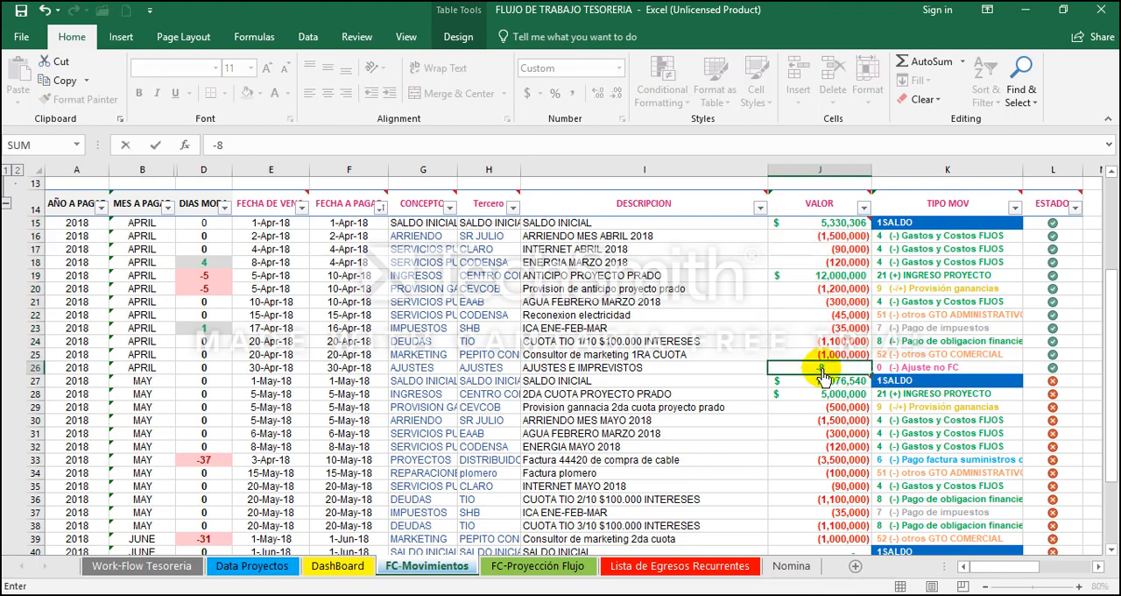
type("63766")
key("Return")
Step: Check the sum of April's VALOR entries J15:J26, including the adjustment, against May's opening balance in J27
key("Up")
key("shift+Up")
key("shift+Up")
key("shift+Up")
key("shift+Up")
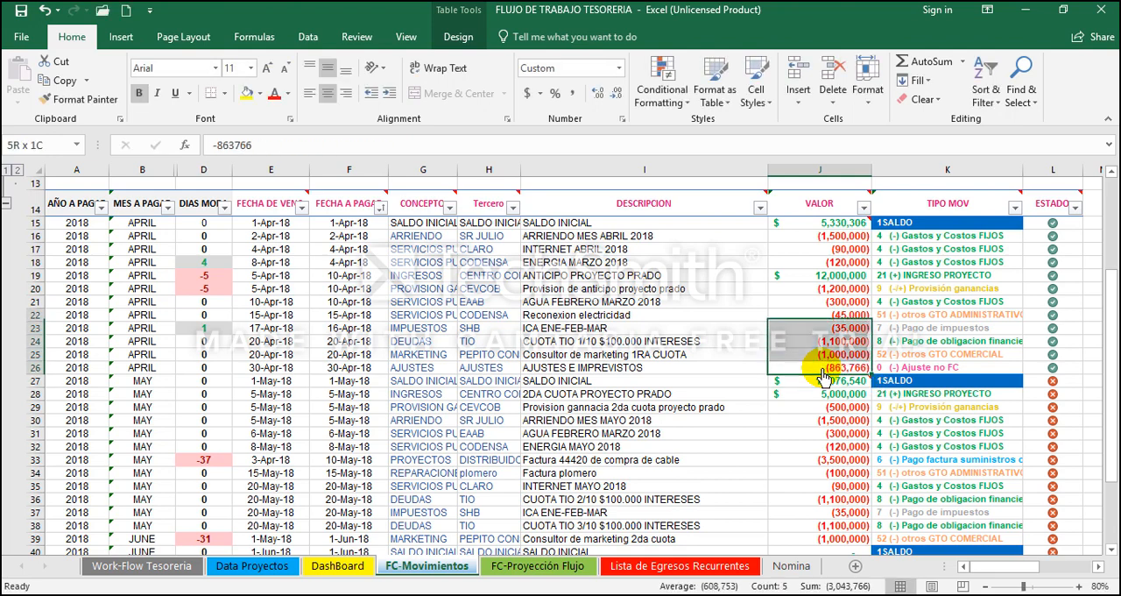
key("shift+Up")
key("shift+Up")
key("shift+Up")
key("shift+Up")
key("shift+Up")
key("shift+Up")
key("shift+Up")
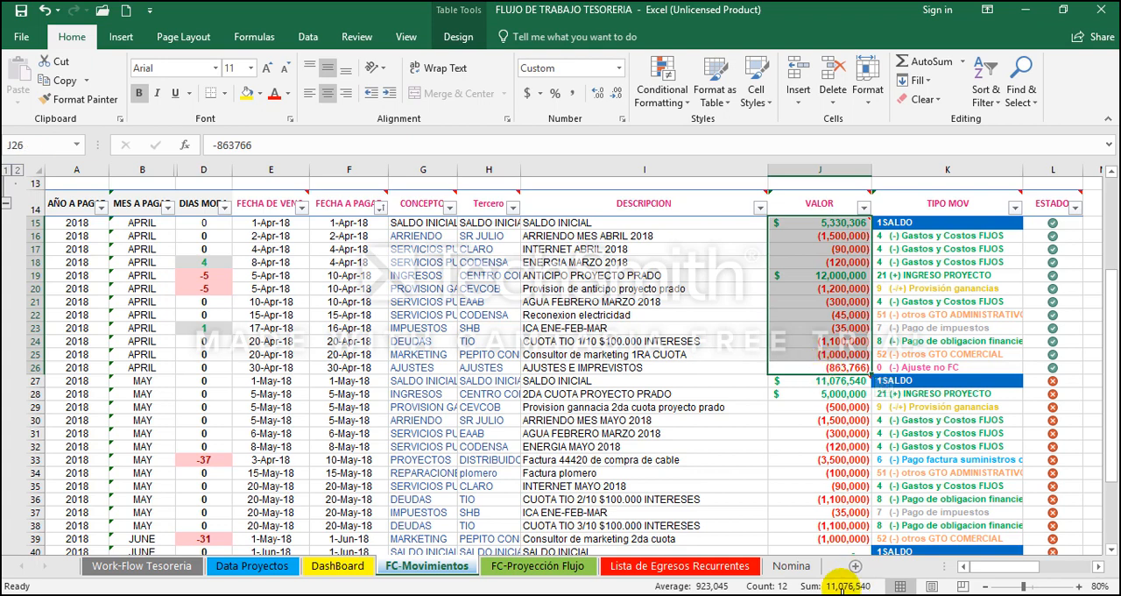
left_click(806, 393)
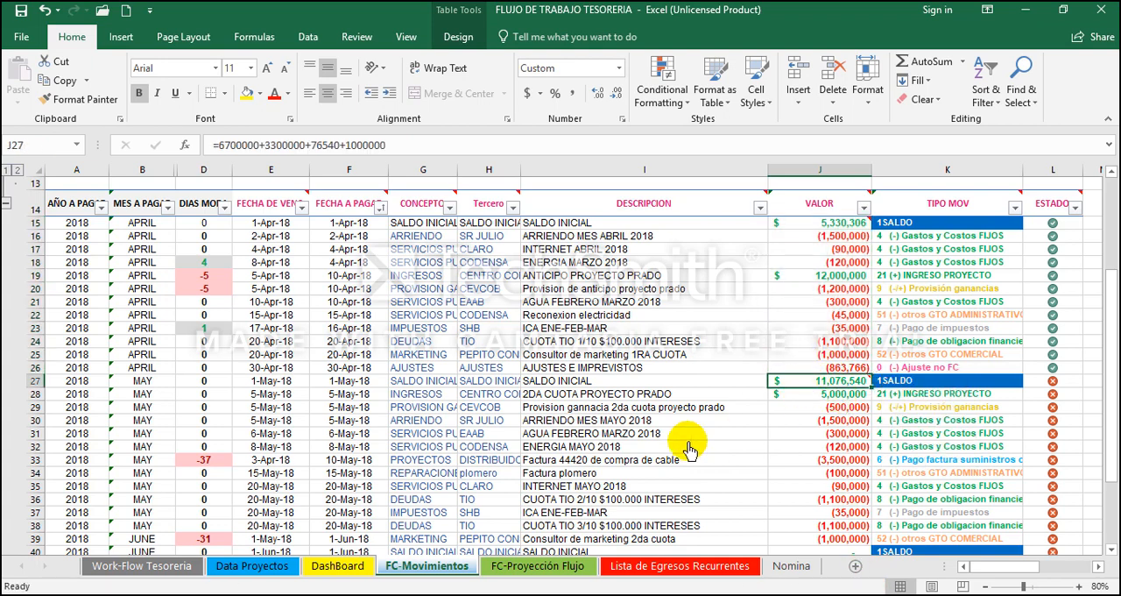
Step: Refresh the PivotTable on the FC-Proyección Flujo sheet and check April's Grand Total
left_click(336, 568)
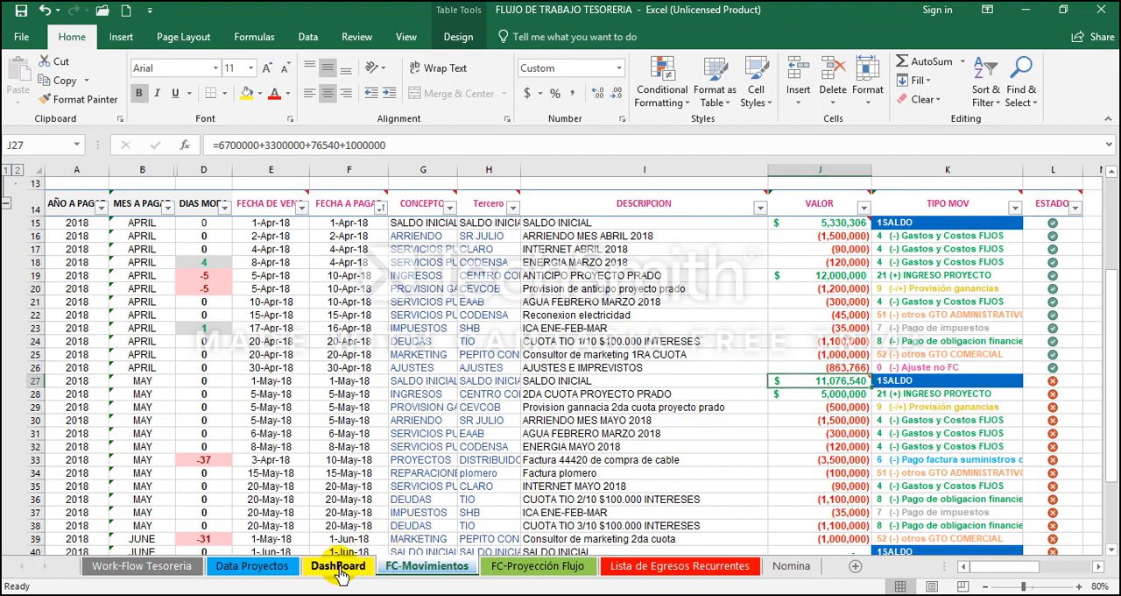
left_click(549, 570)
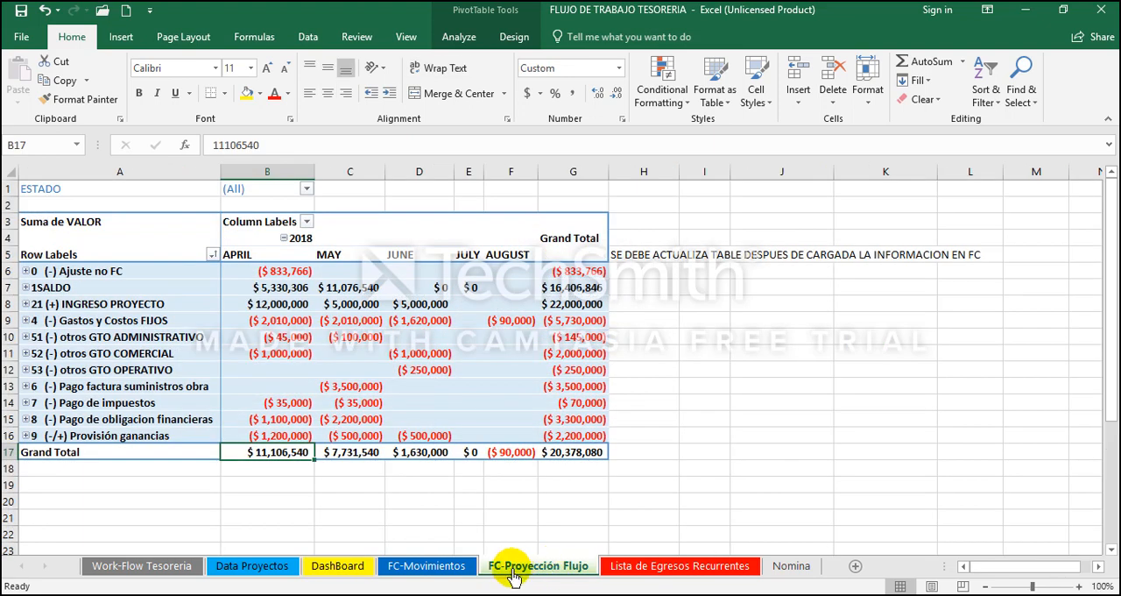
left_click(296, 292)
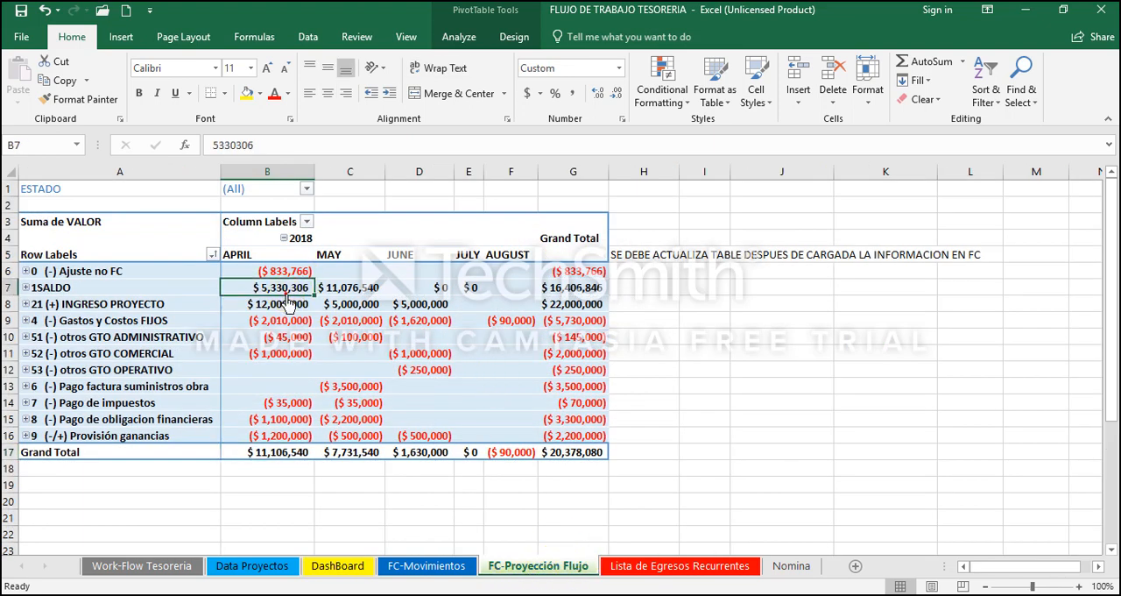
right_click(281, 289)
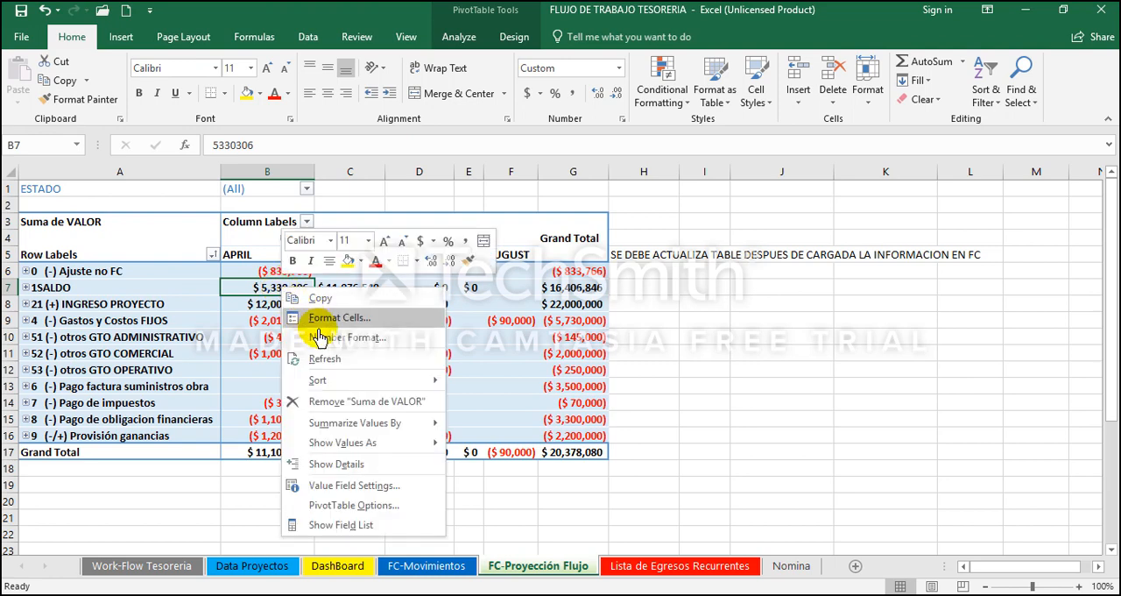
left_click(340, 359)
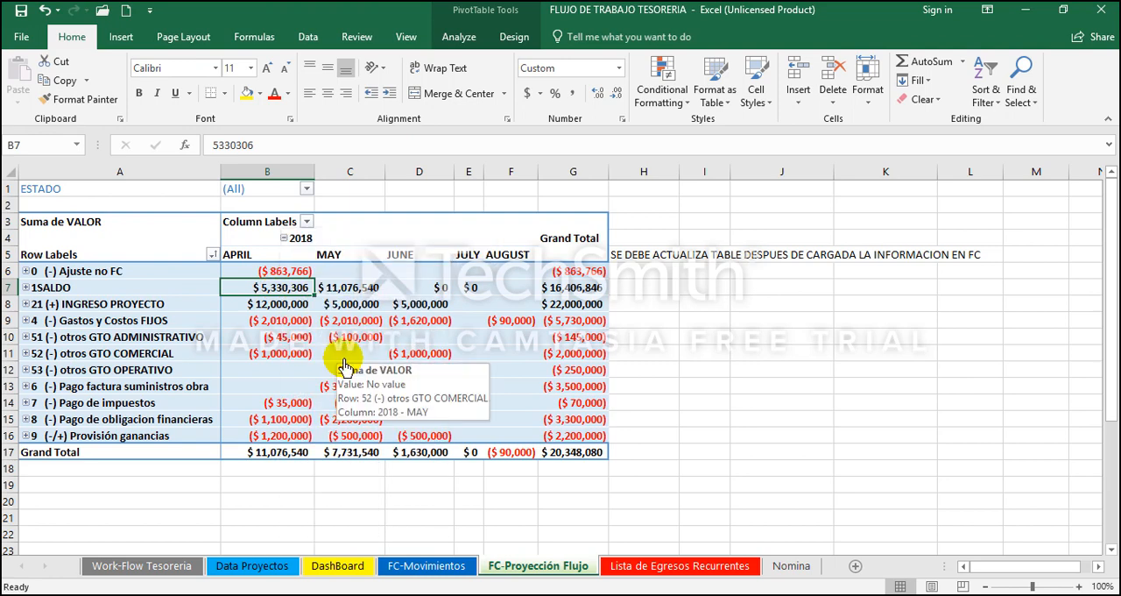
left_click(287, 455)
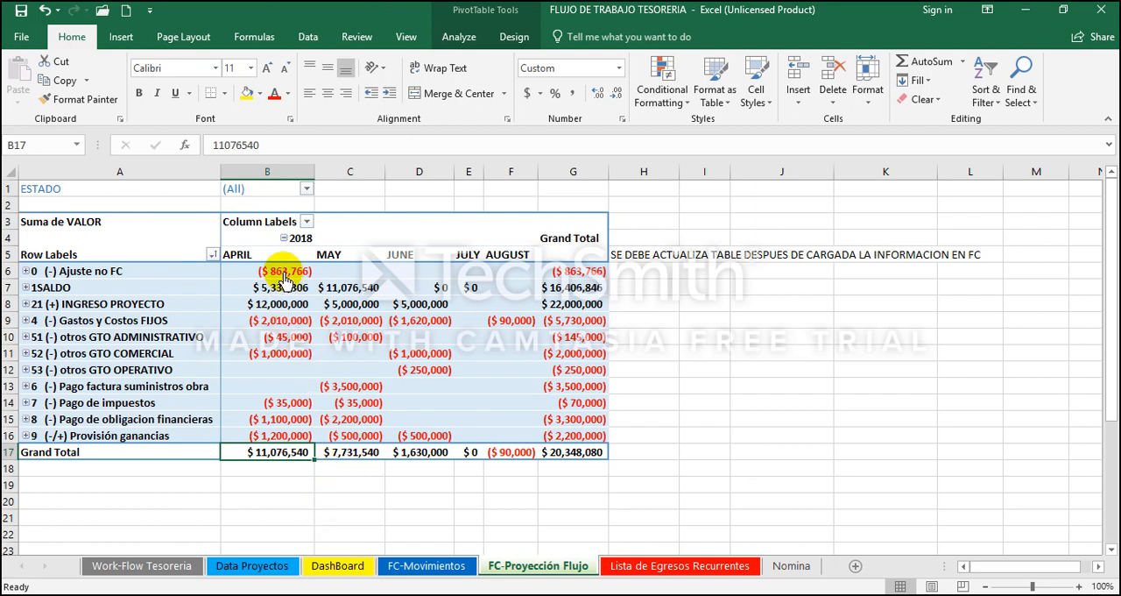
Step: Review April's adjustment, opening balance, project income and fixed costs in B6:B9 of the projection PivotTable
left_click(285, 272)
key("Down")
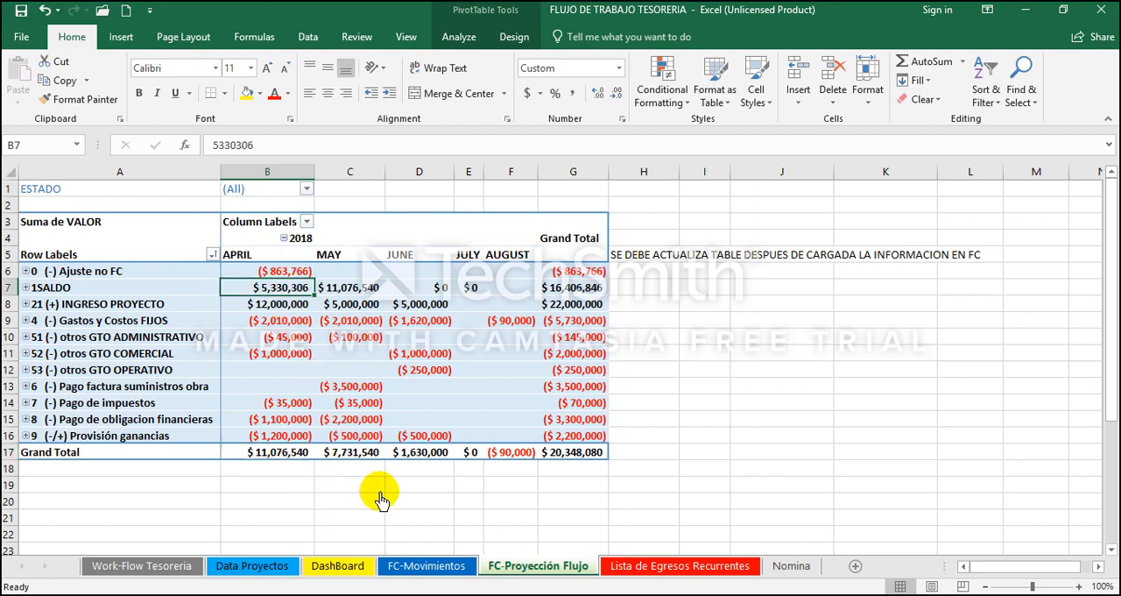
key("Left")
key("shift+Right")
key("Right")
key("Down")
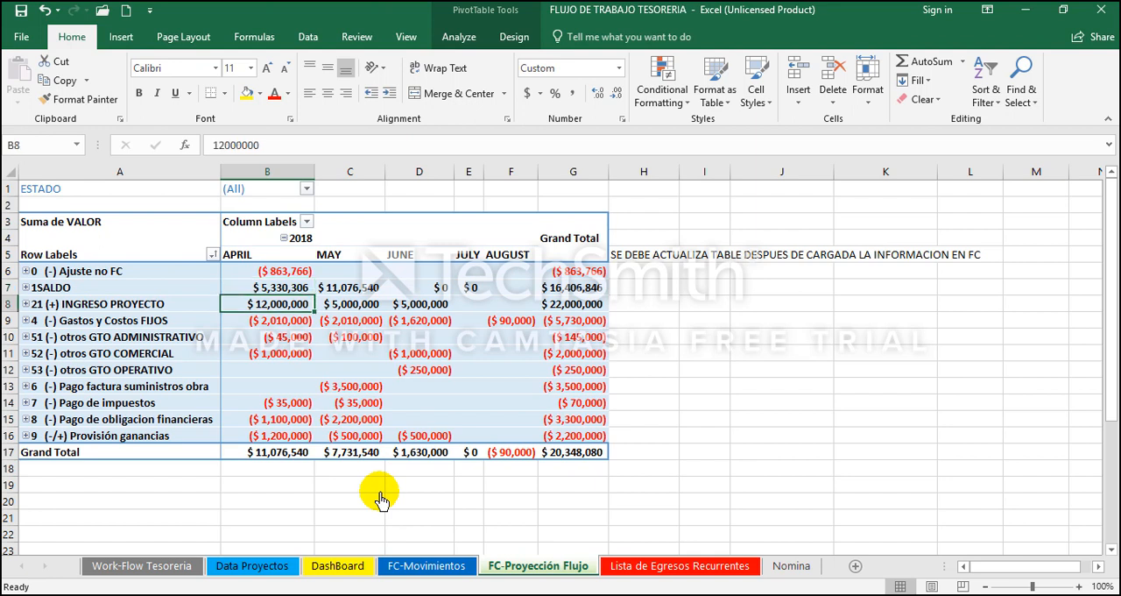
key("Down")
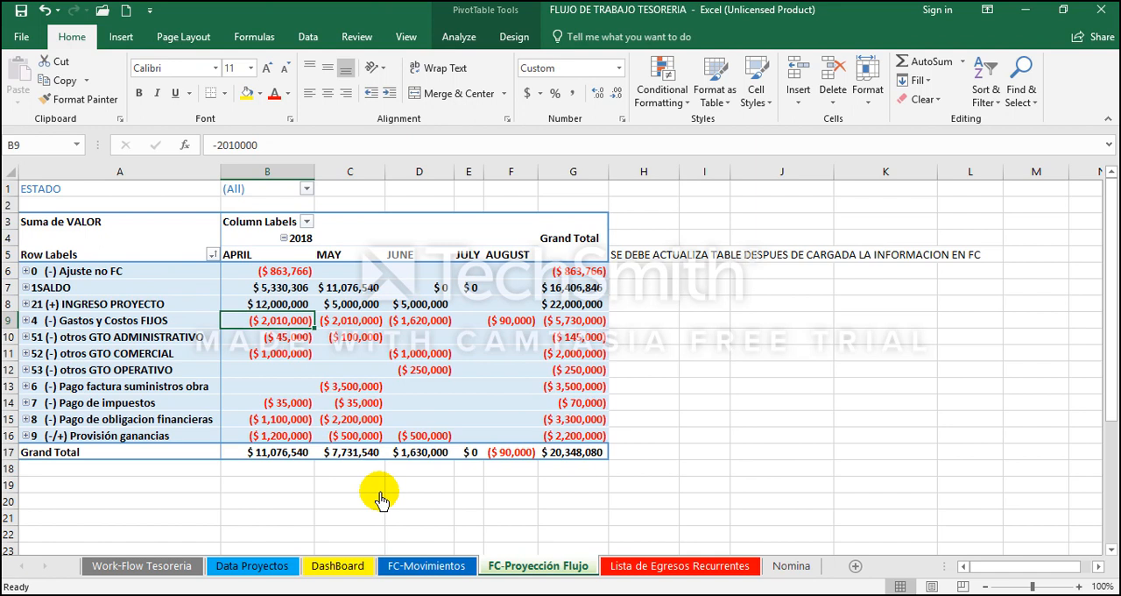
Step: Examine April's administrative and commercial expense rows, 51 and 52, against their labels and the project income
key("Down")
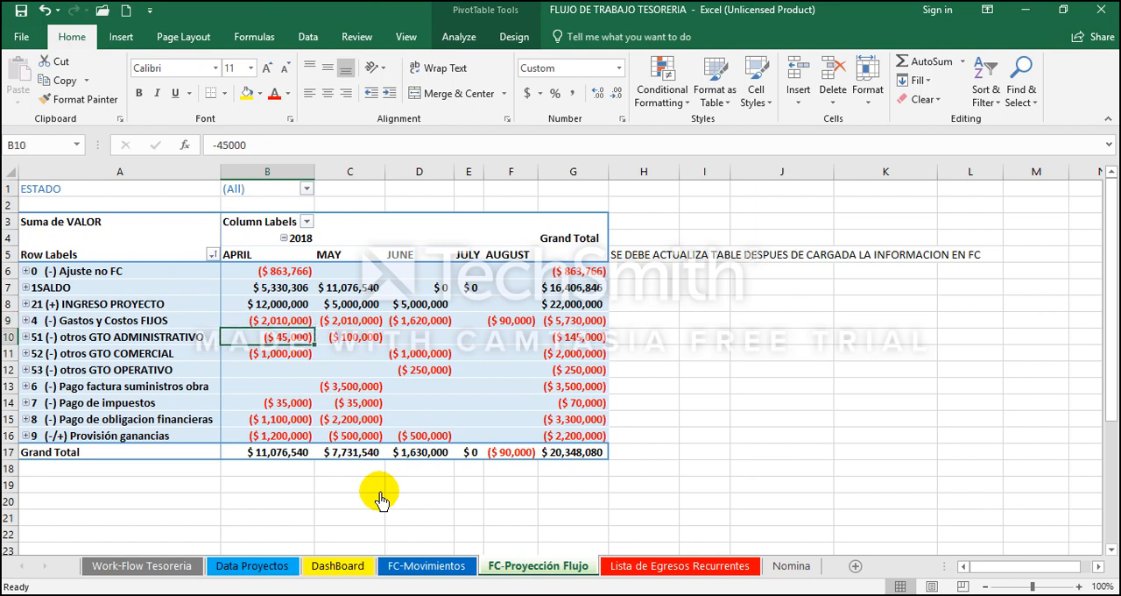
key("Left")
key("shift+Right")
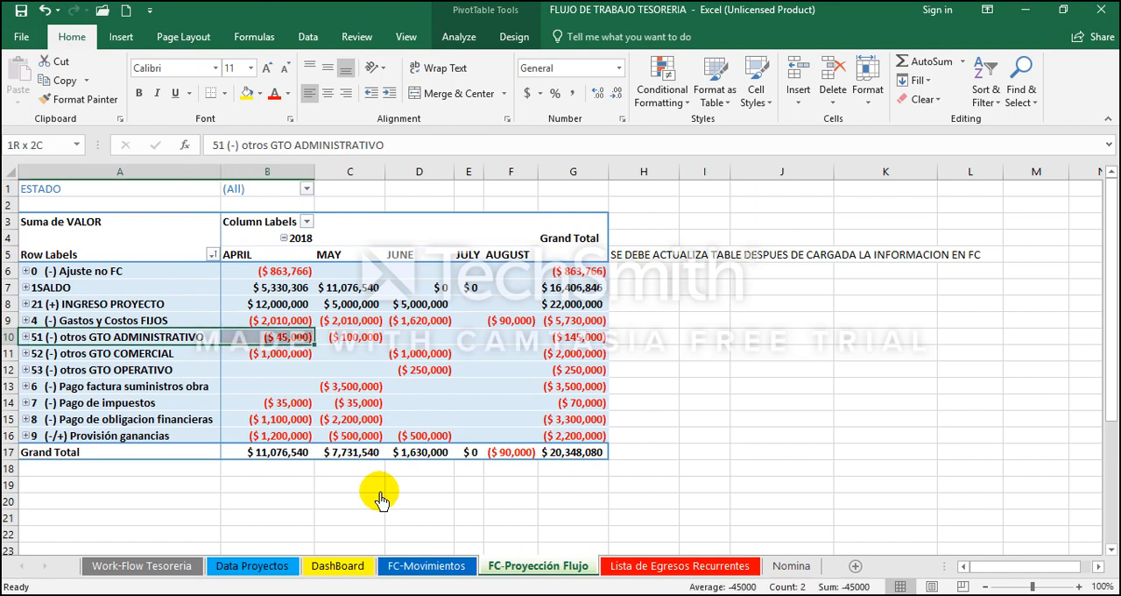
key("shift+Left")
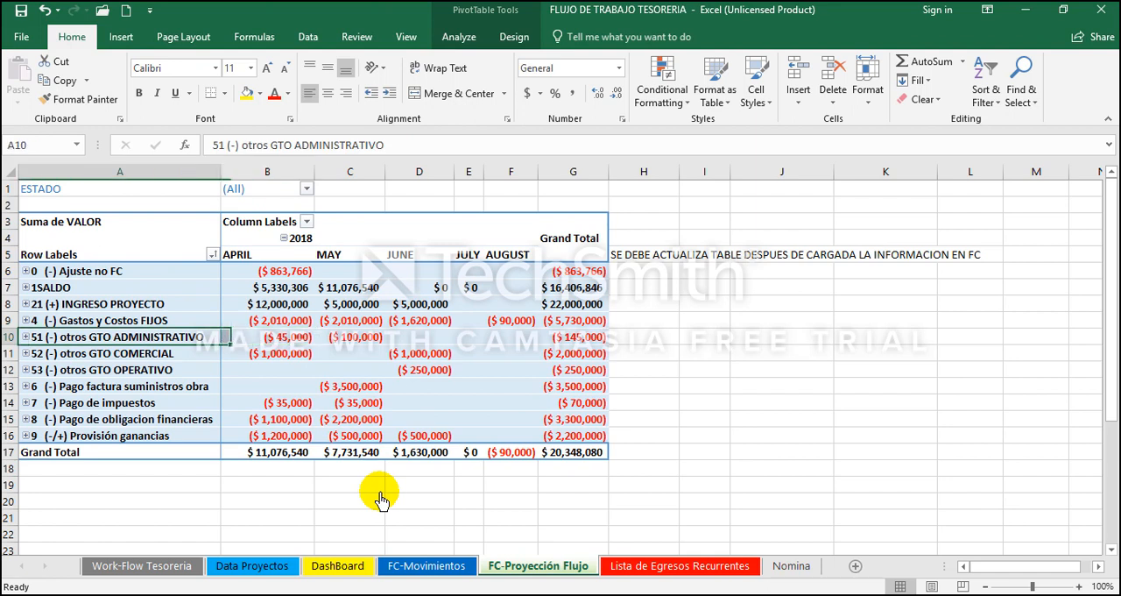
key("Right")
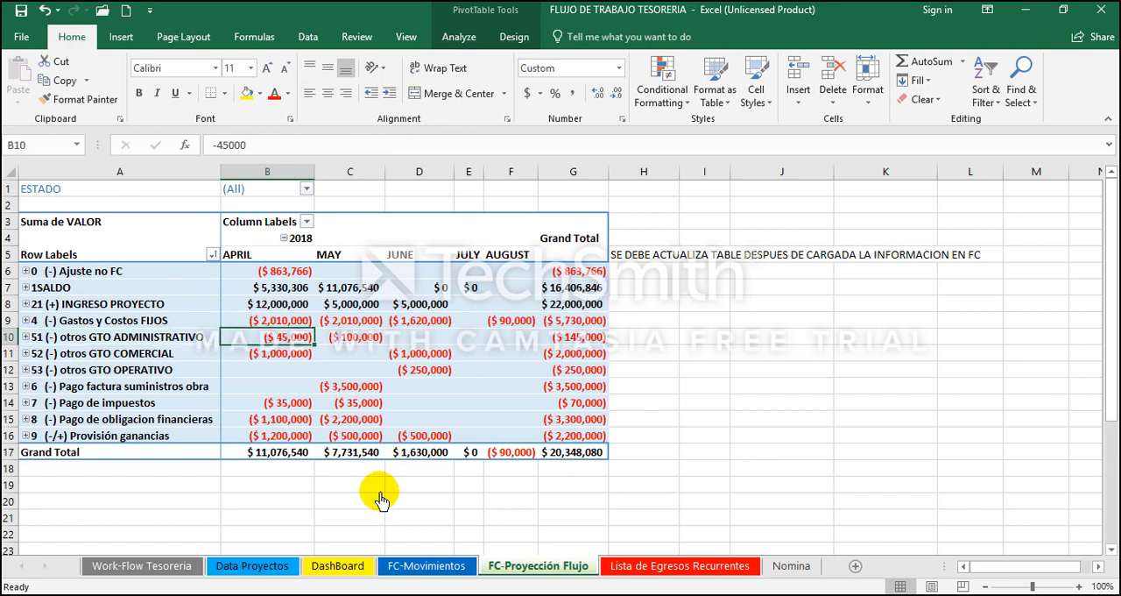
key("Down")
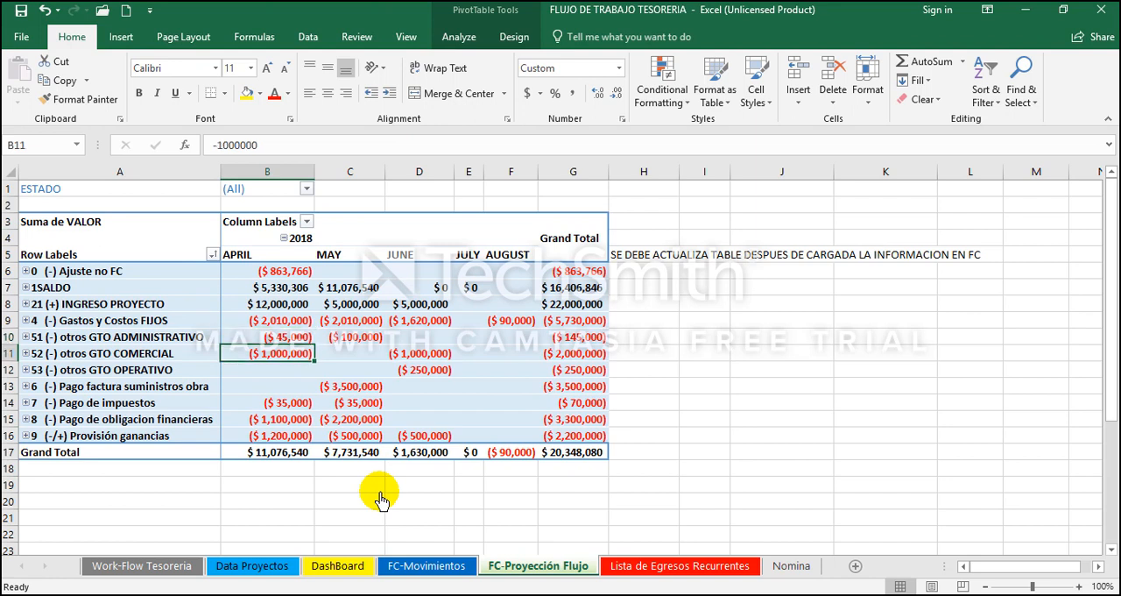
key("Left")
key("Right")
key("Up")
key("Up")
key("Up")
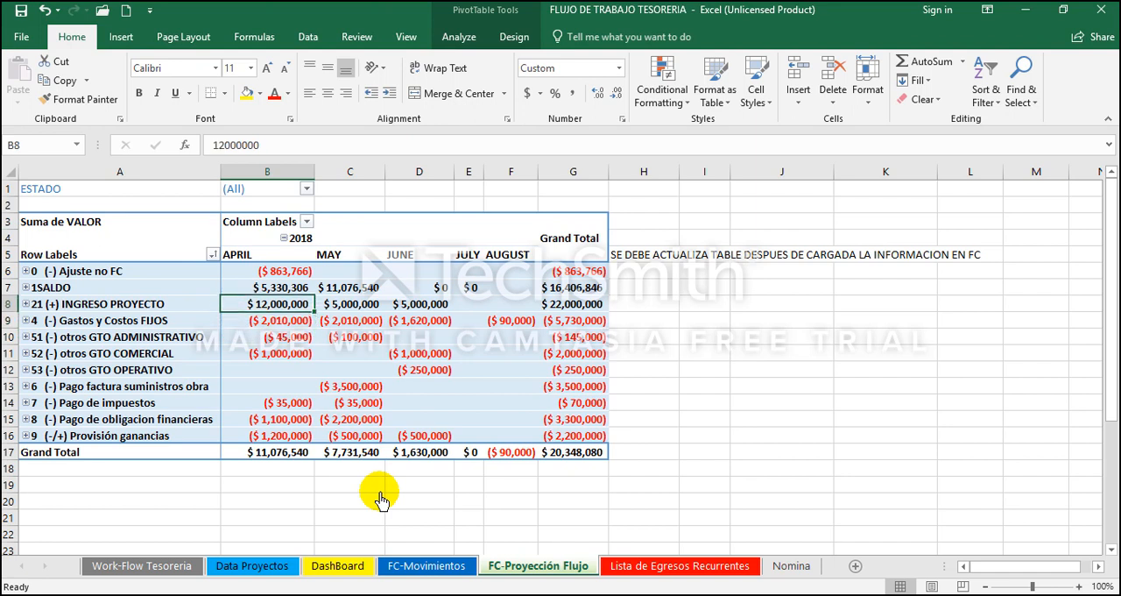
key("Down")
key("Down")
key("Down")
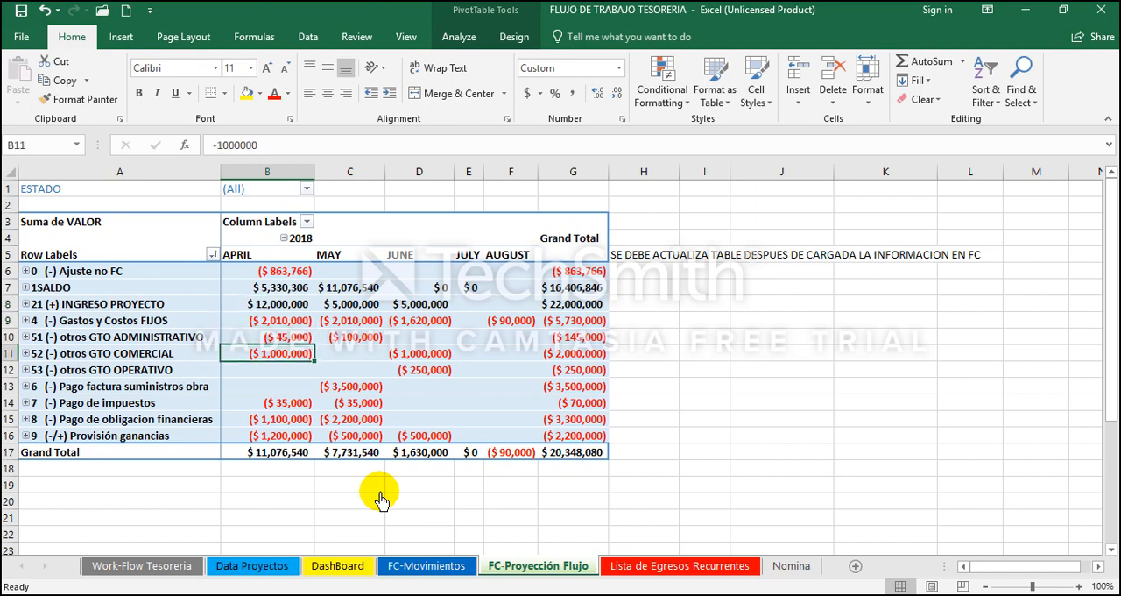
key("Left")
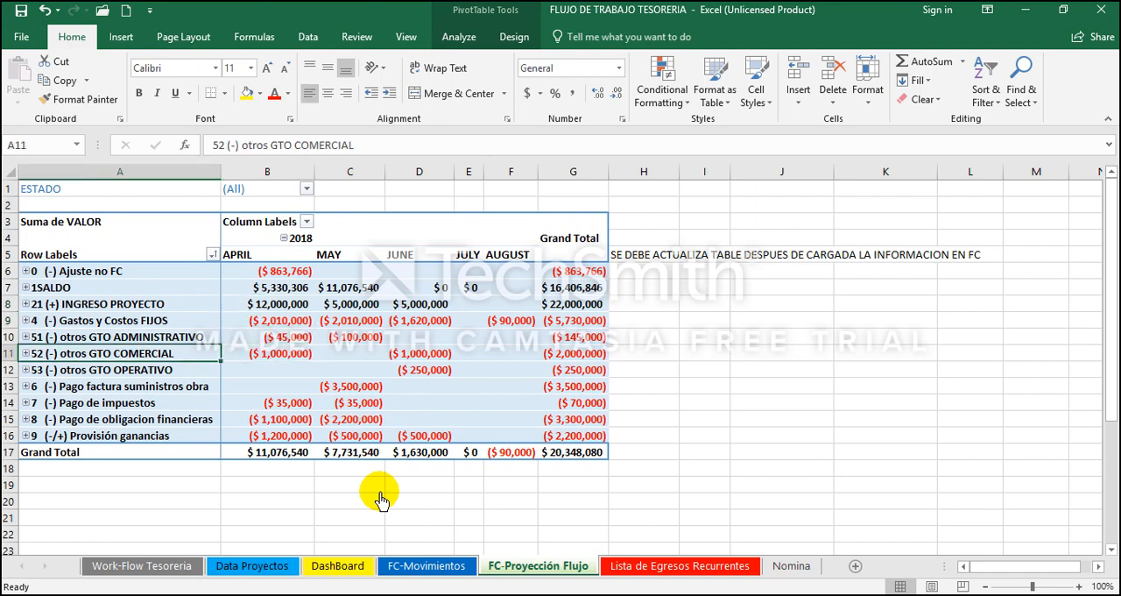
key("Right")
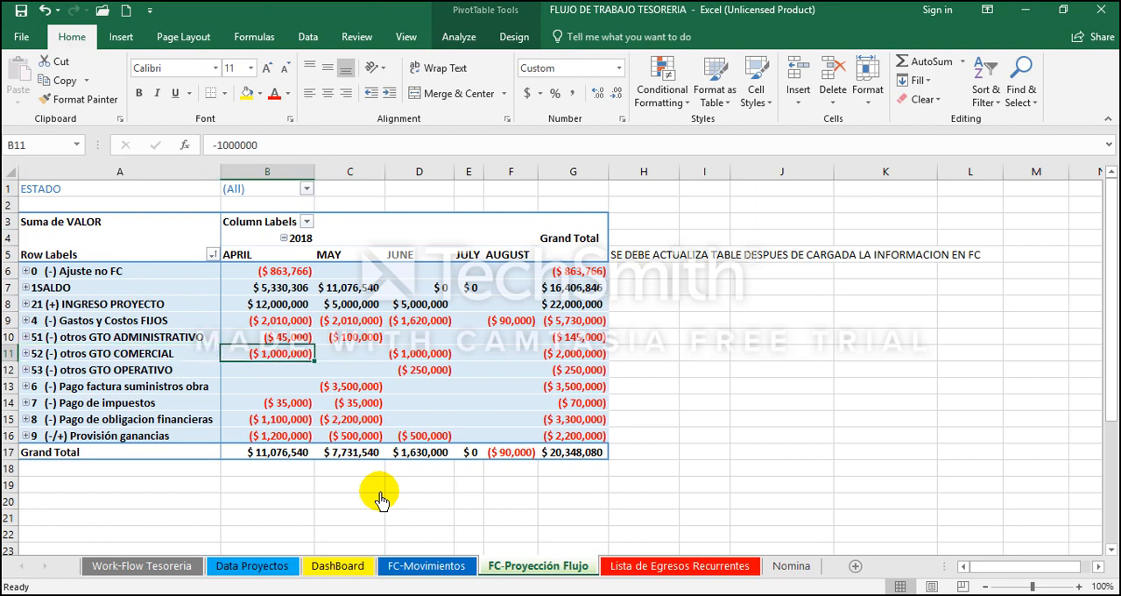
key("Left")
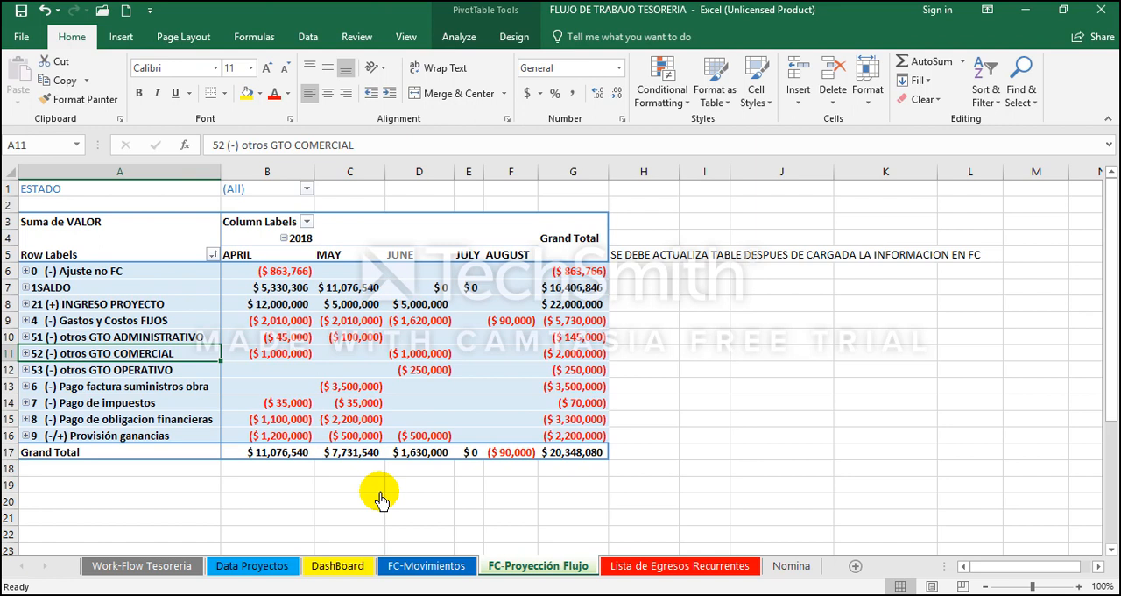
key("Right")
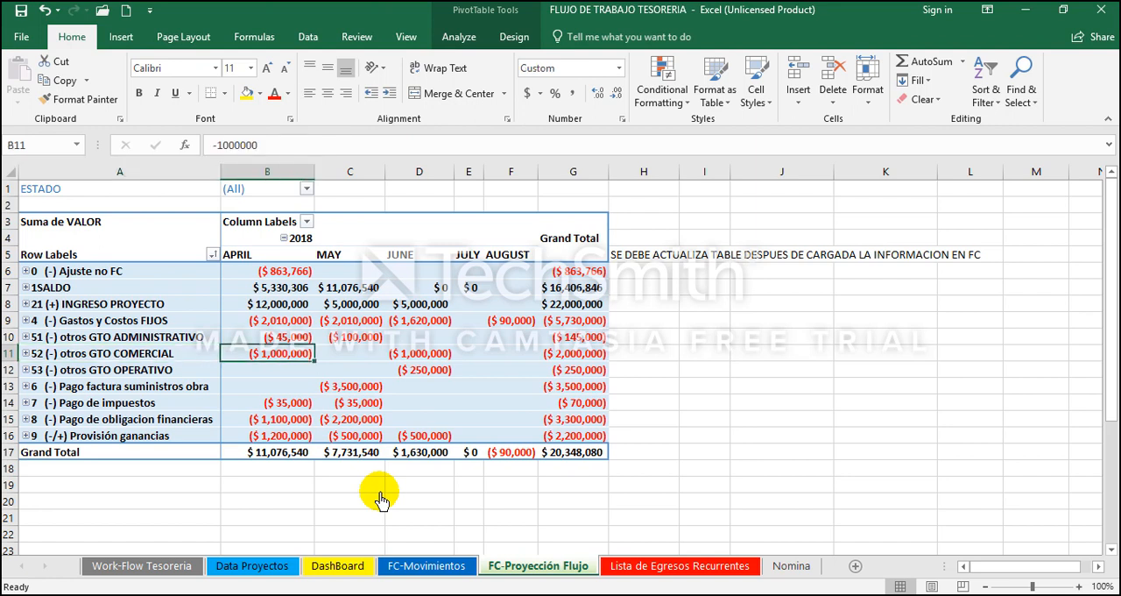
Step: Review April's remaining rows, from operating expenses through taxes, financial obligations and profit provision, down to the Grand Total
key("Down")
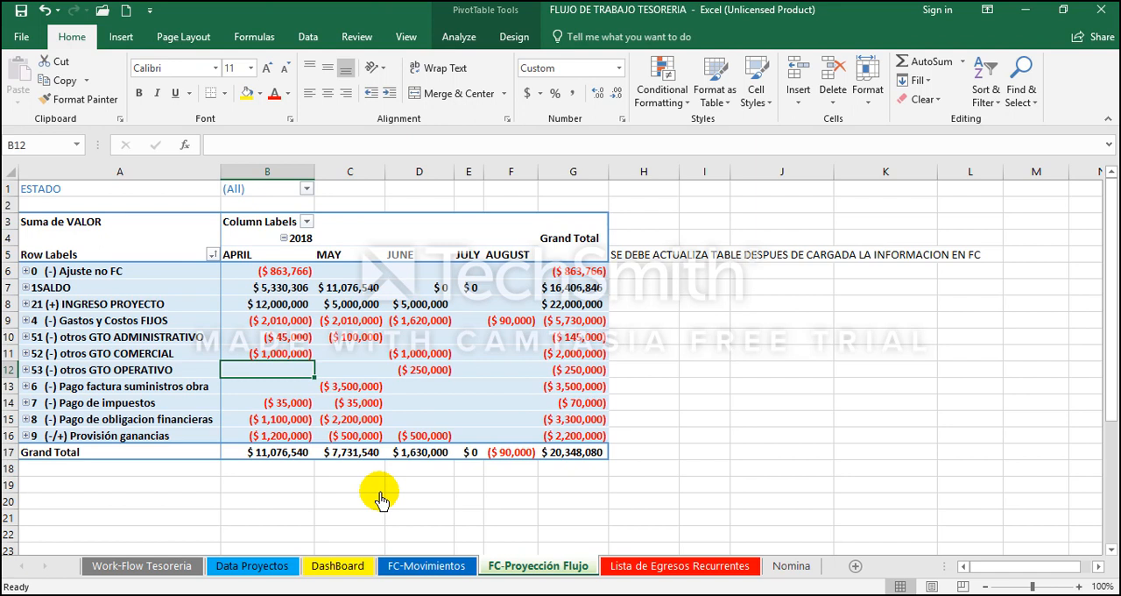
key("Down")
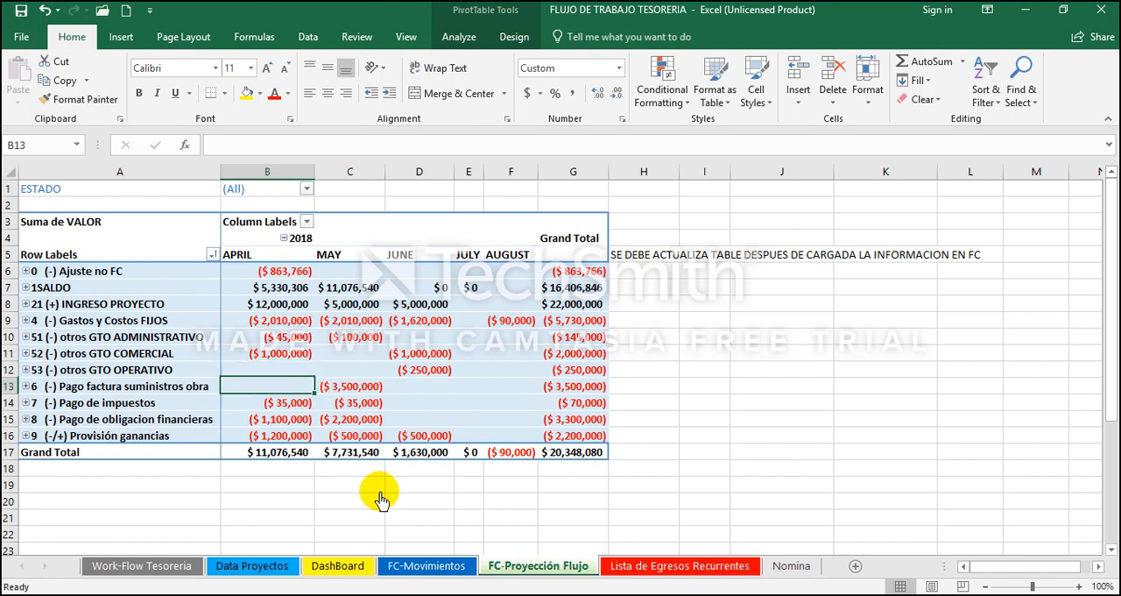
key("Down")
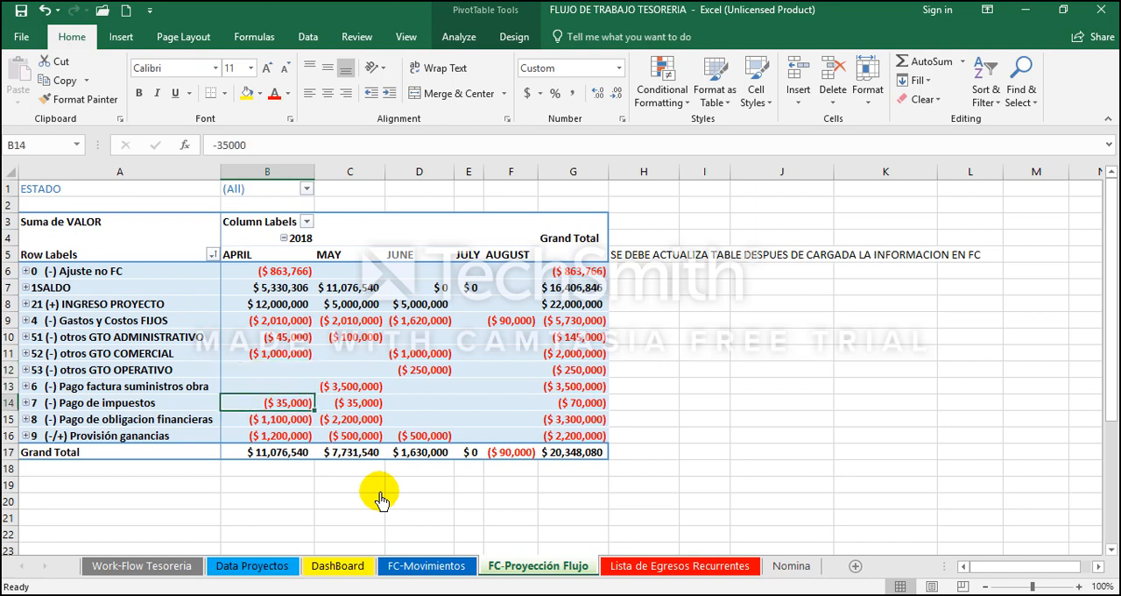
key("Up")
key("Down")
key("Down")
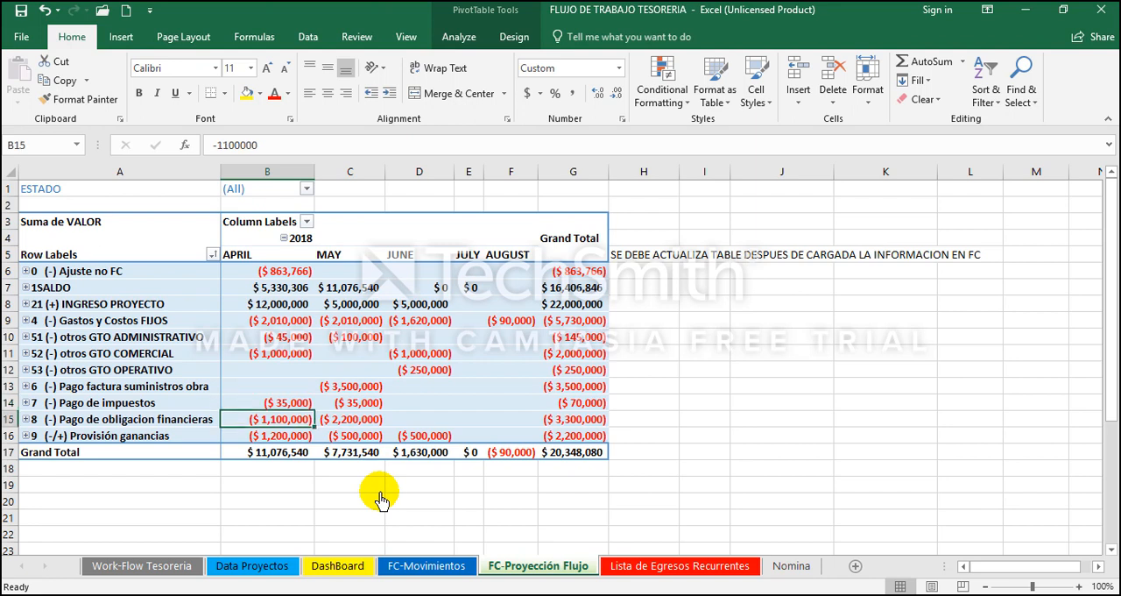
key("Left")
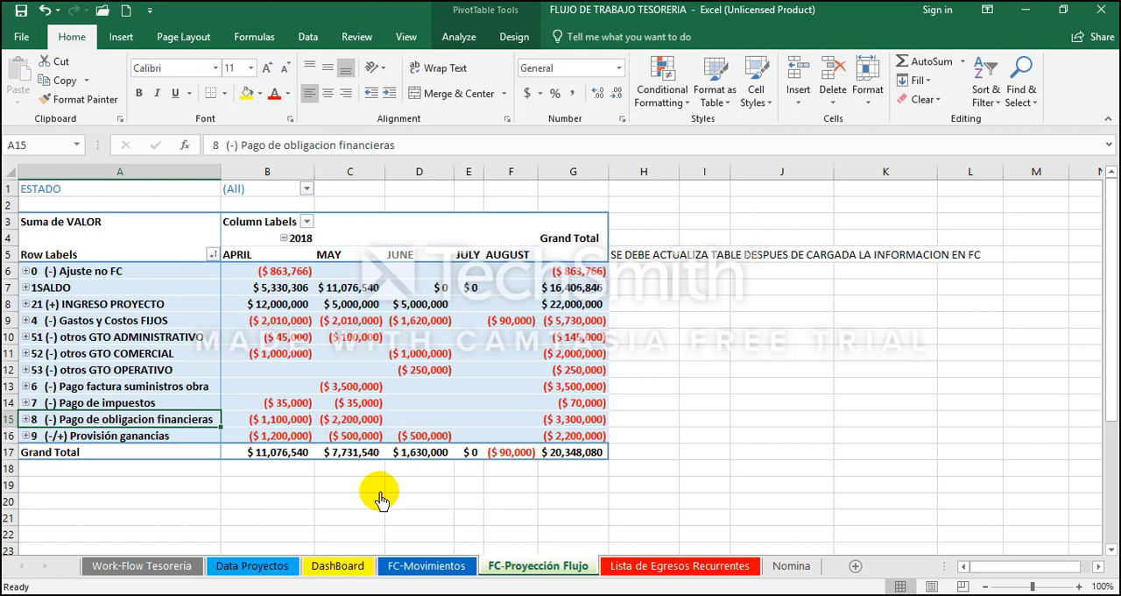
key("Right")
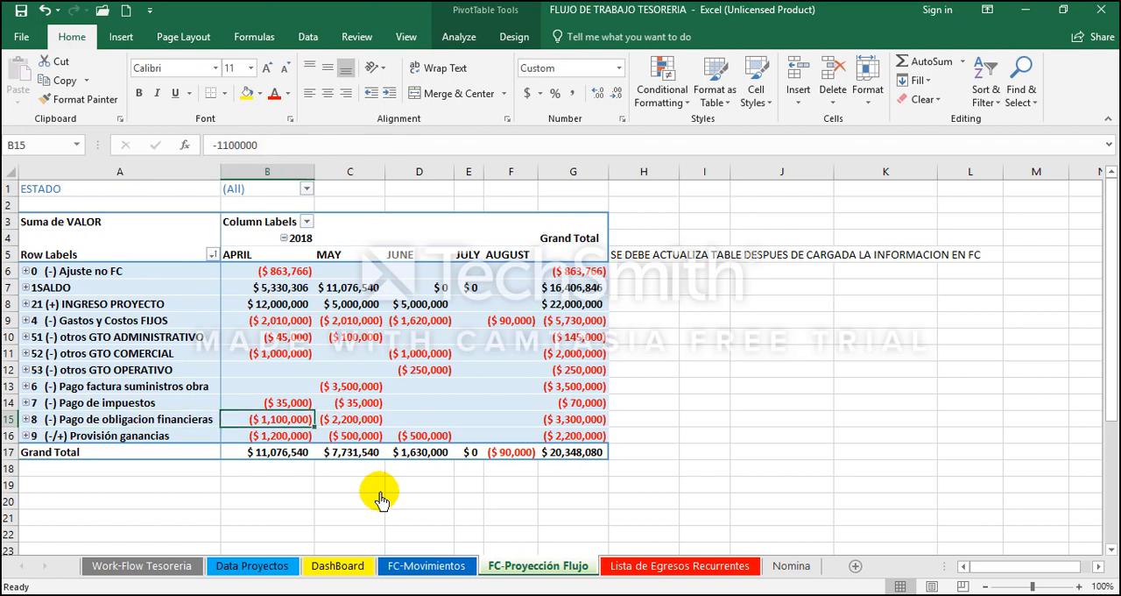
key("Down")
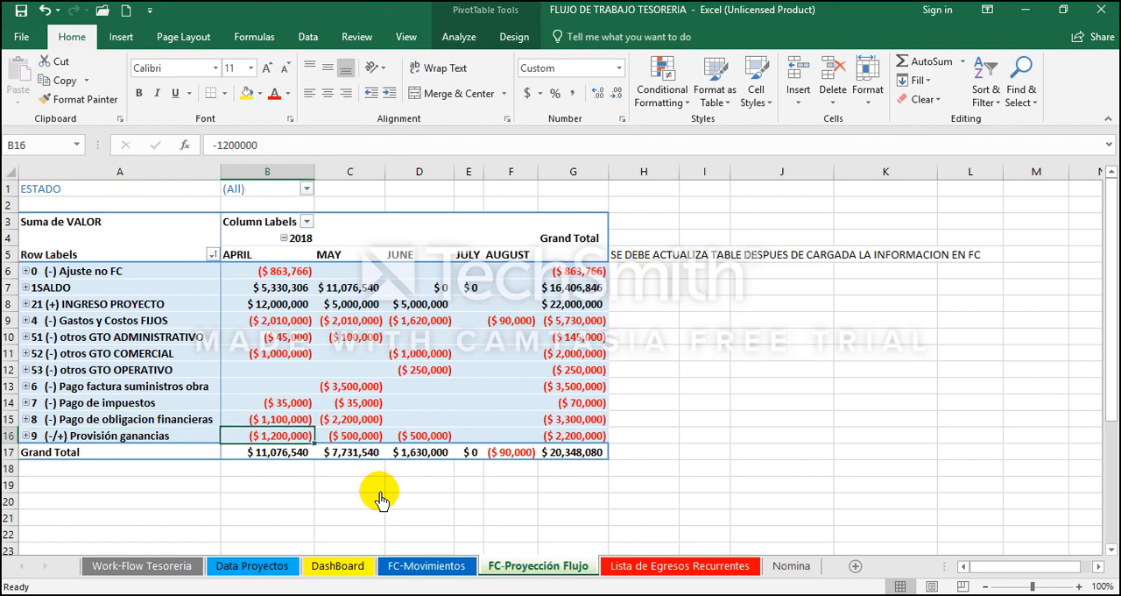
key("Left")
key("Right")
key("Down")
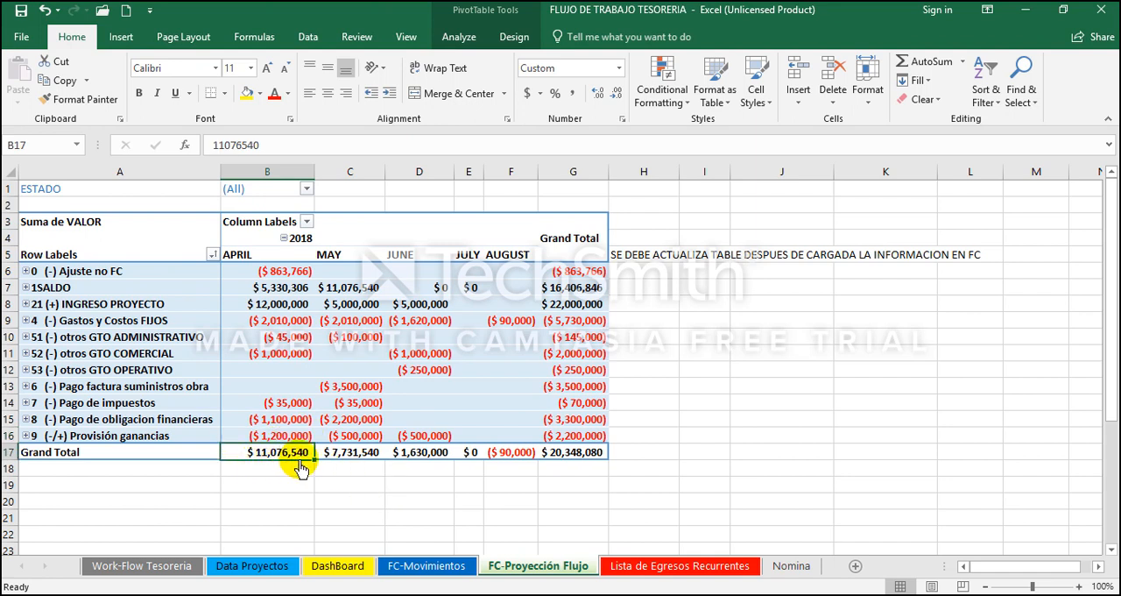
Step: Check May's opening balance and income, the block of projected values from May onward, and the May and June Grand Totals
left_click(363, 293)
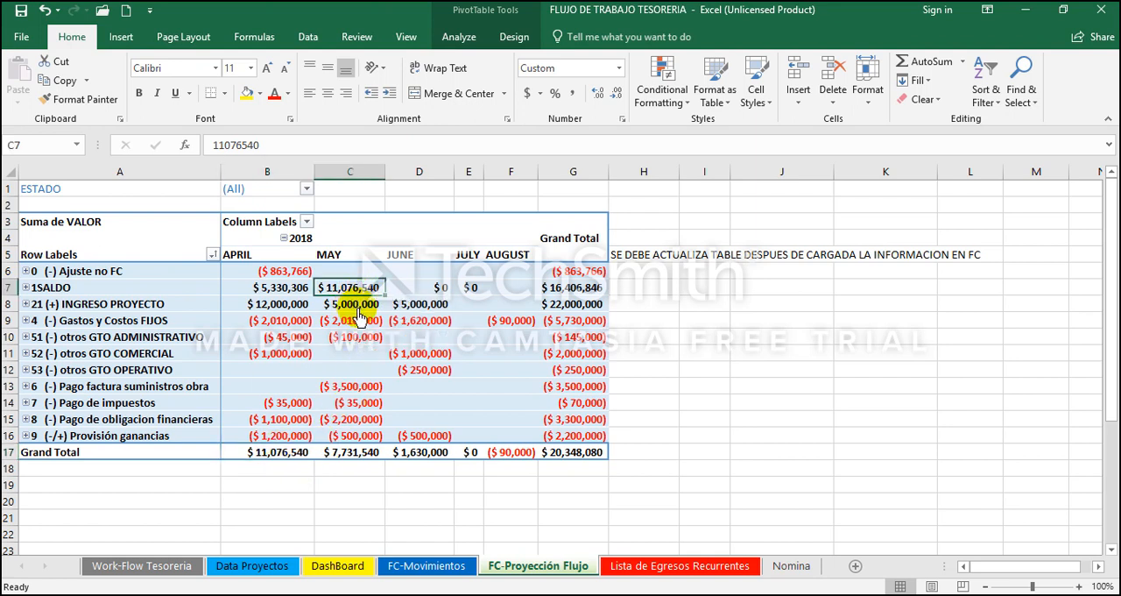
left_click(359, 314)
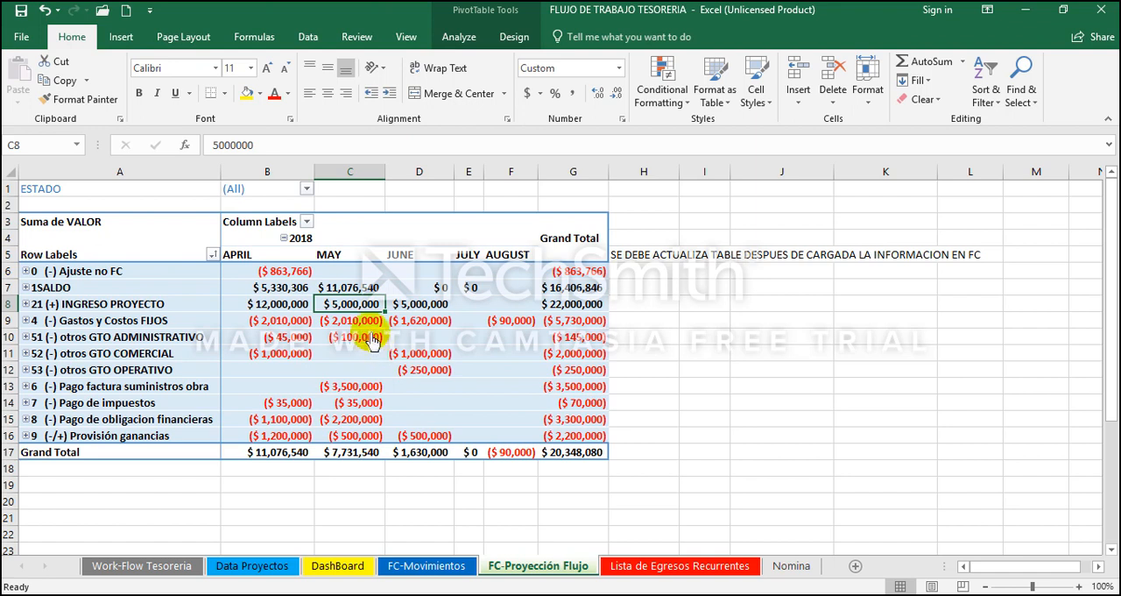
left_click_drag(333, 254, 589, 457)
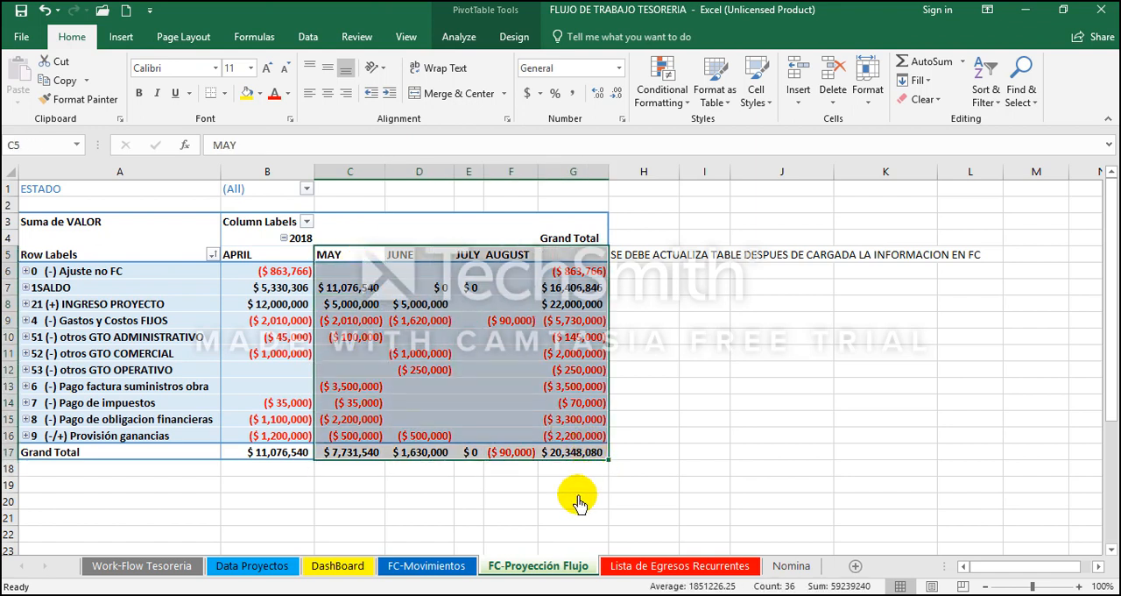
left_click_drag(352, 289, 597, 438)
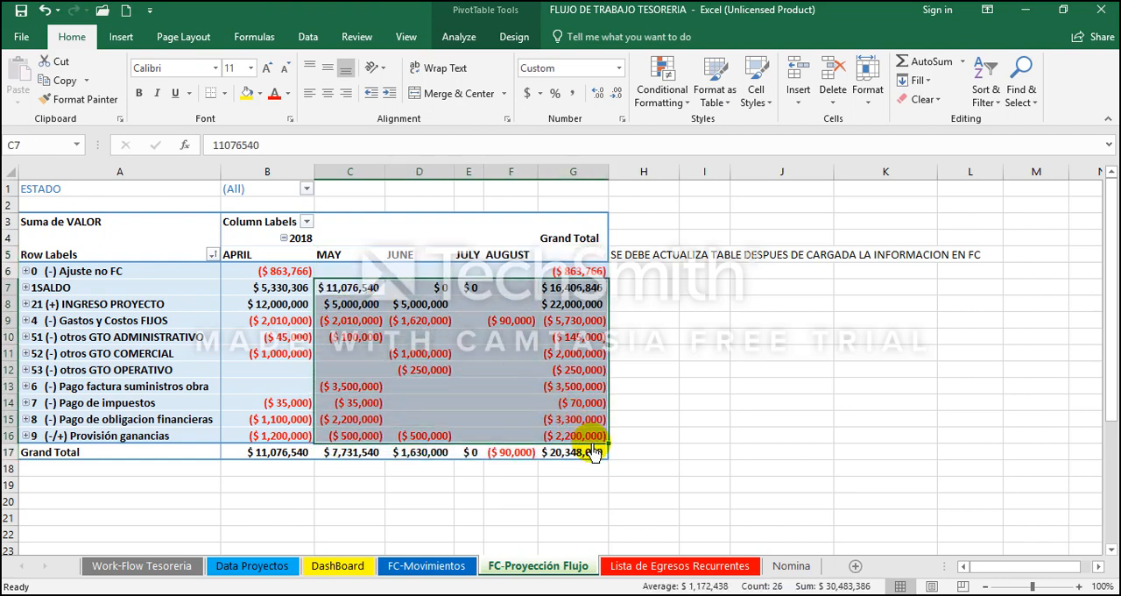
left_click(358, 454)
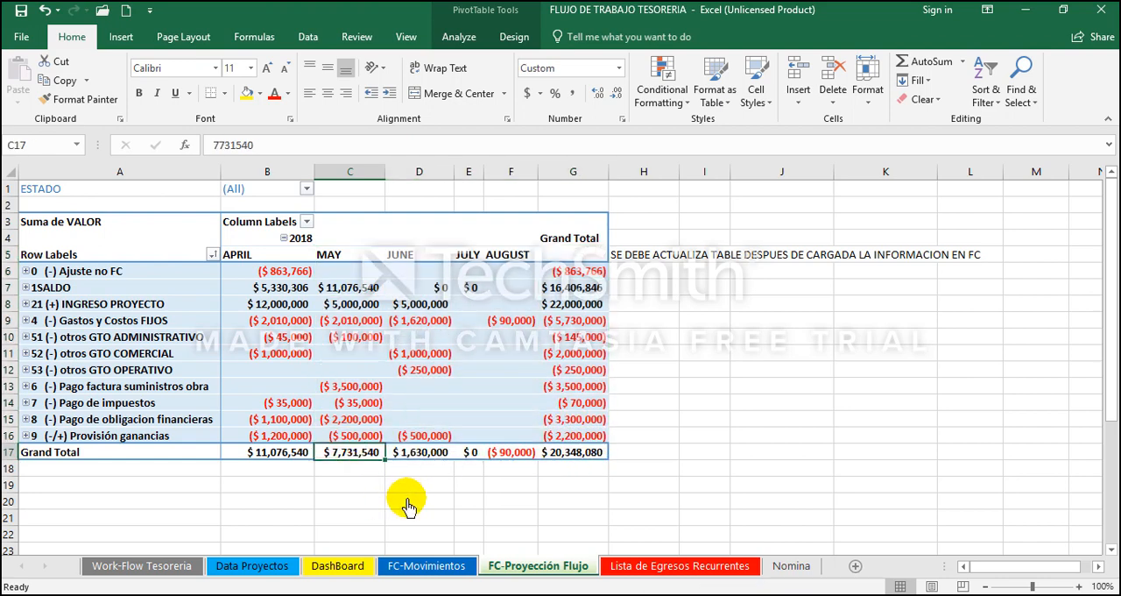
key("Right")
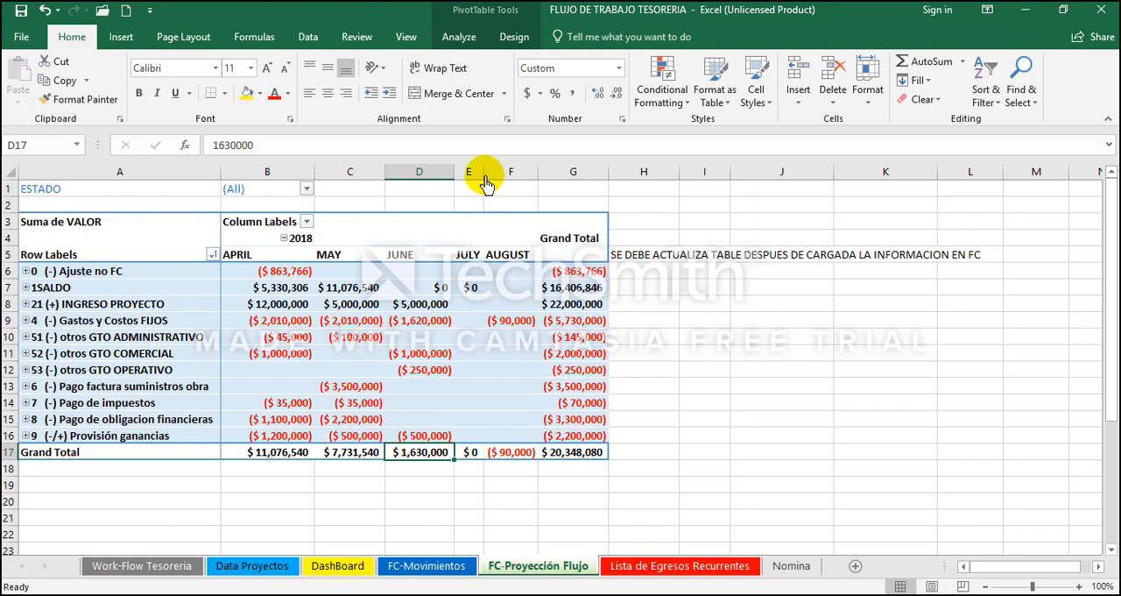
Step: Widen the JULY column of the PivotTable and check the June, July and August Grand Totals
left_click_drag(484, 171, 550, 172)
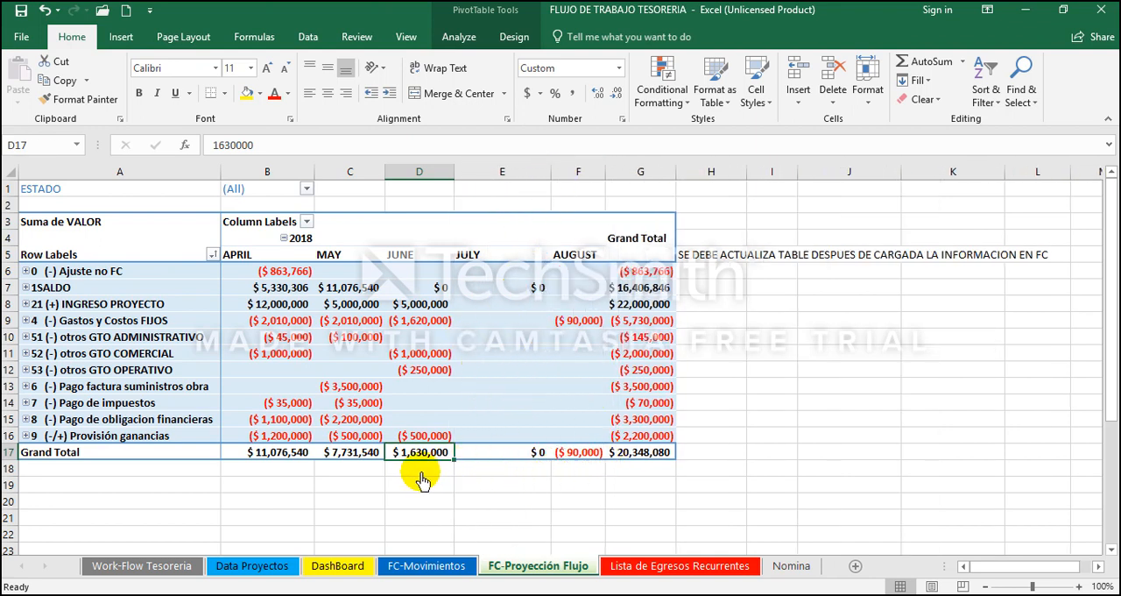
left_click(355, 419)
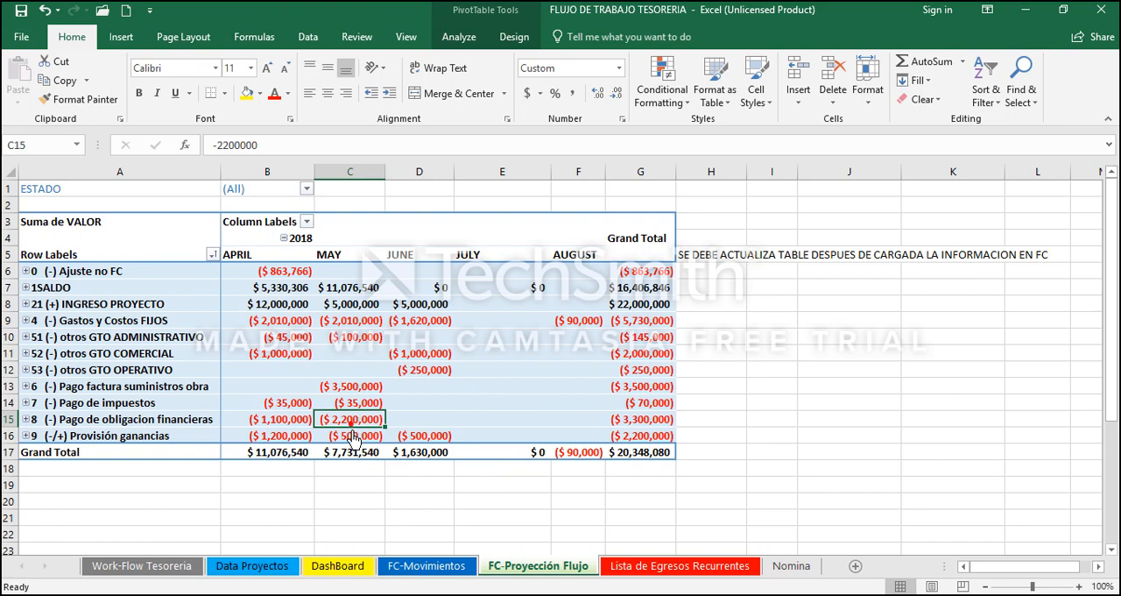
left_click(515, 452)
left_click(574, 452)
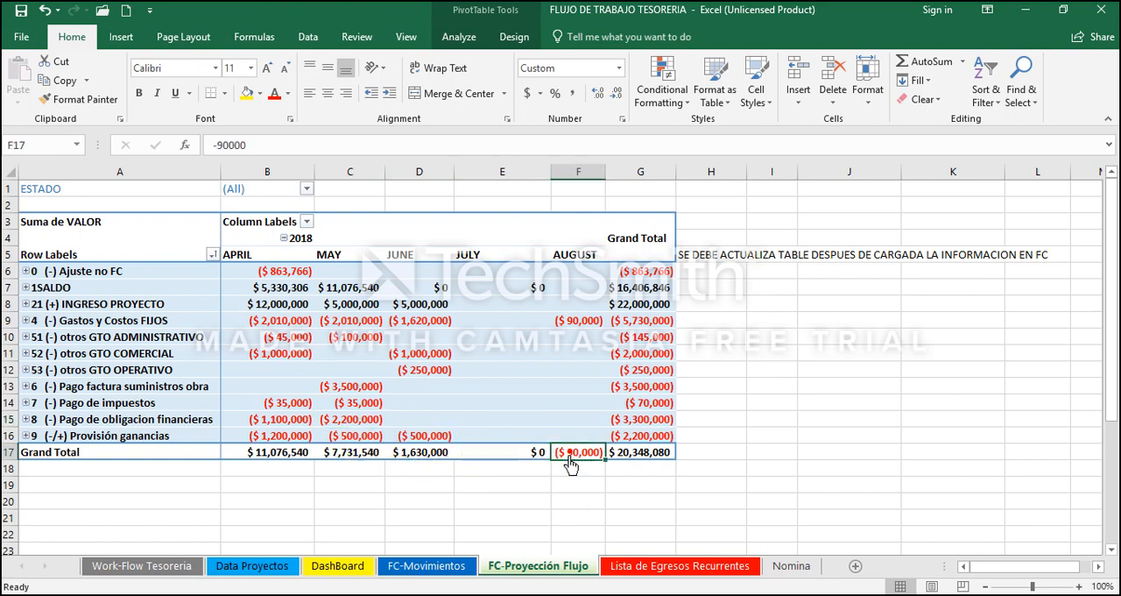
left_click(421, 453)
right_click(420, 454)
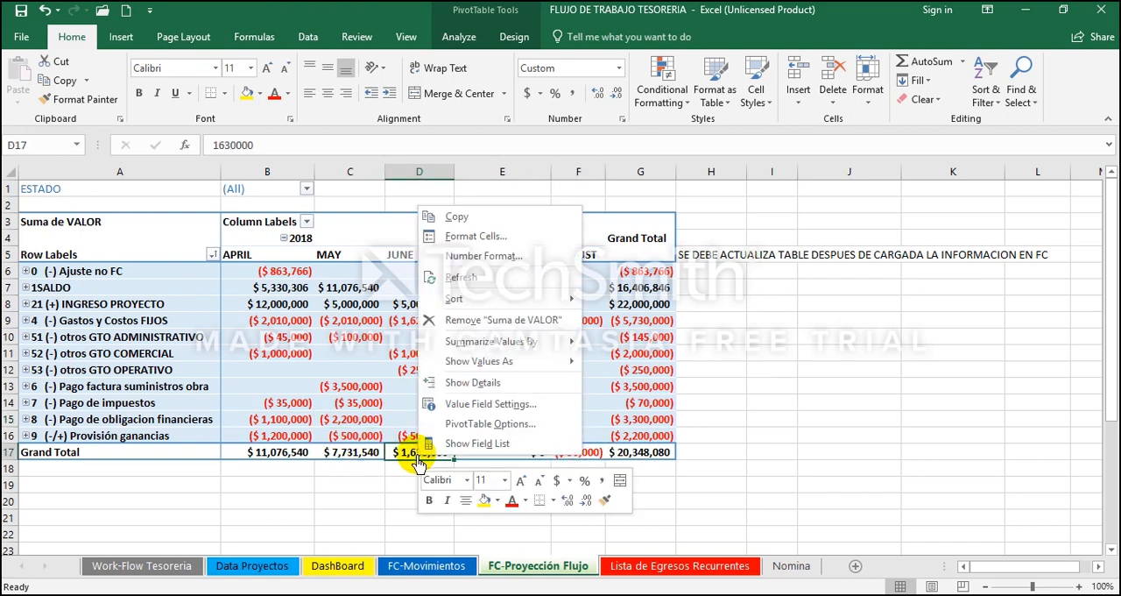
left_click(487, 465)
left_click(480, 455)
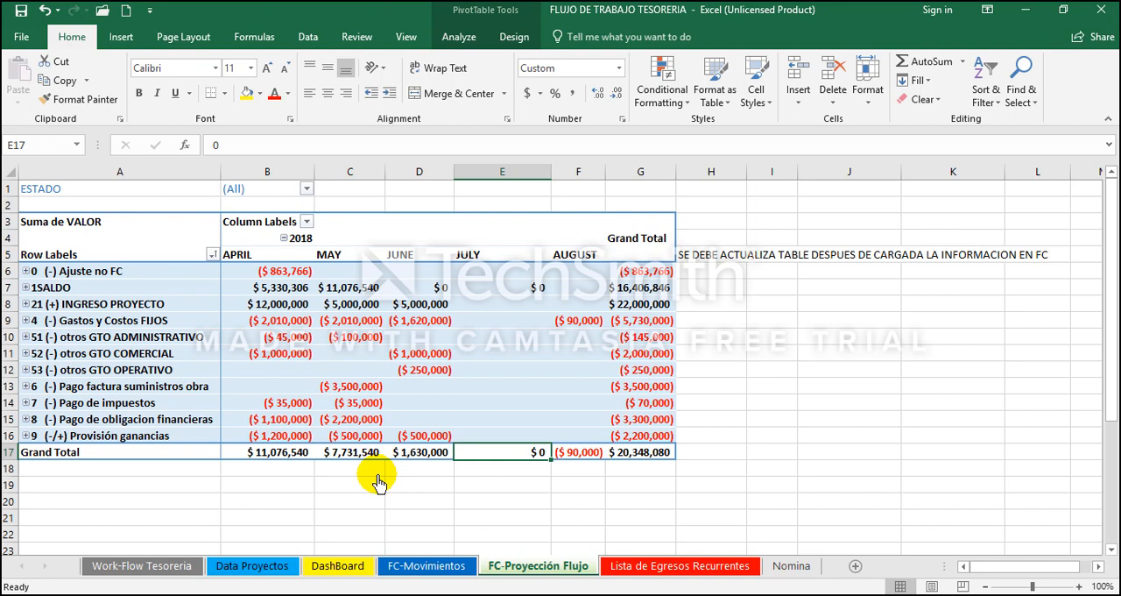
Step: On the FC-Movimientos sheet, look through the May to August movements down to the empty rows below the table
left_click(430, 565)
left_click(399, 328)
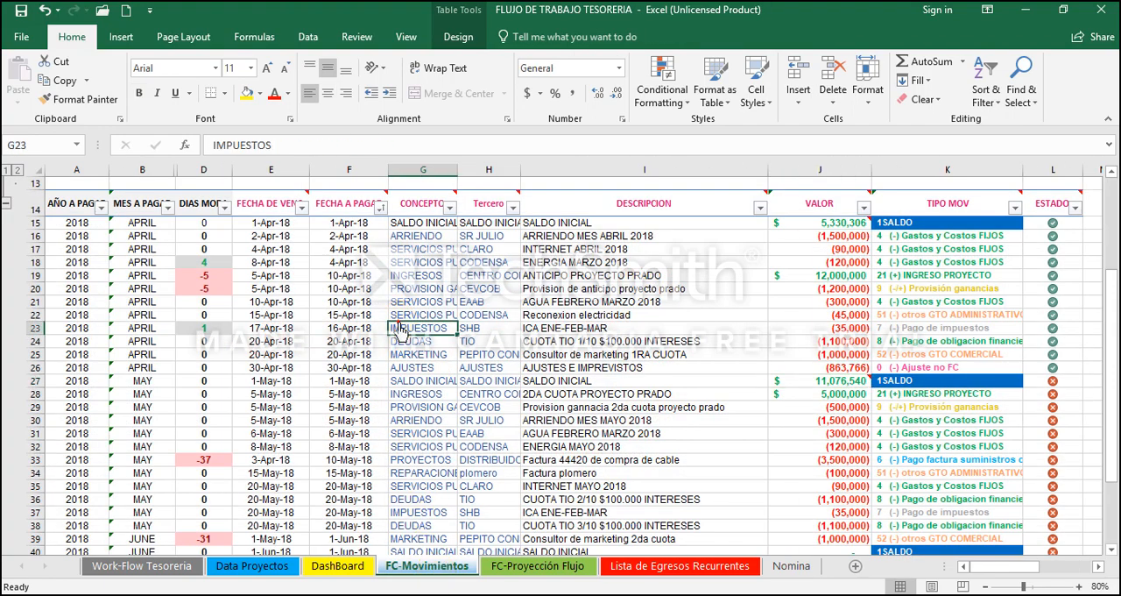
key("Down")
key("Down")
key("Down")
key("Down")
key("Down")
key("Down")
key("Down")
key("Down")
key("Down")
key("Down")
key("Down")
key("Down")
key("Down")
key("Down")
key("Down")
key("Down")
key("Down")
key("Down")
key("Down")
key("Down")
key("Down")
key("Down")
key("Down")
key("Down")
key("Down")
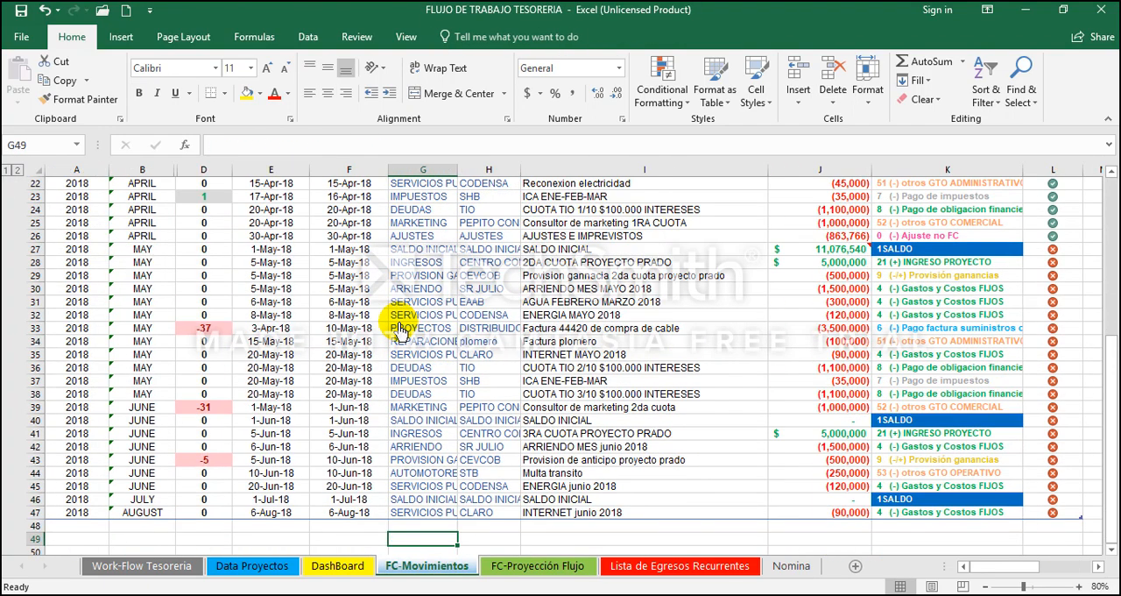
key("Up")
key("Up")
key("Up")
key("Up")
key("Up")
key("Up")
key("Up")
key("Up")
key("Up")
key("Up")
key("Up")
key("Up")
key("Up")
key("Up")
key("Up")
key("Up")
key("Up")
key("Up")
key("Up")
key("Up")
key("Up")
key("Up")
key("Up")
key("Up")
key("Up")
key("Up")
key("Up")
key("Up")
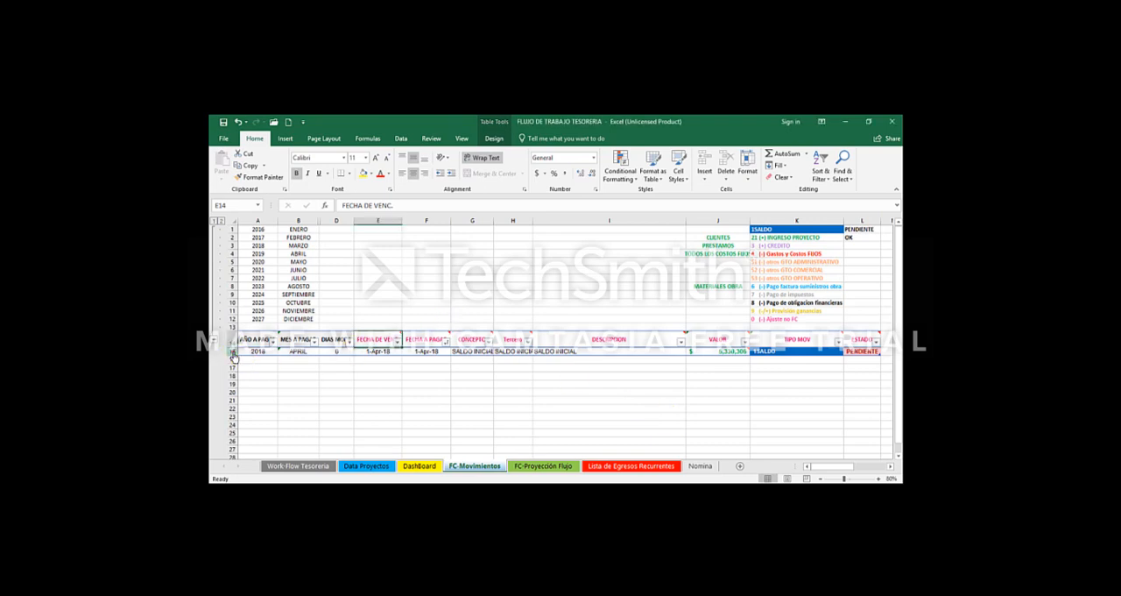
Step: Highlight the opening-balance row of the cleared movements table and the empty rows 16 and 17 below it
left_click(233, 352)
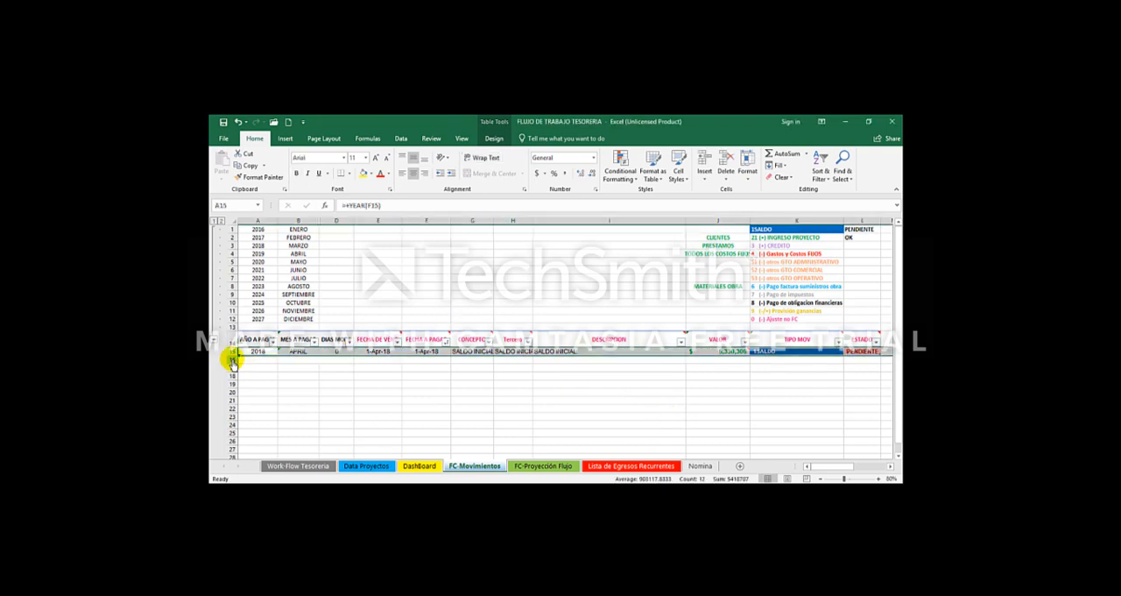
left_click(231, 359)
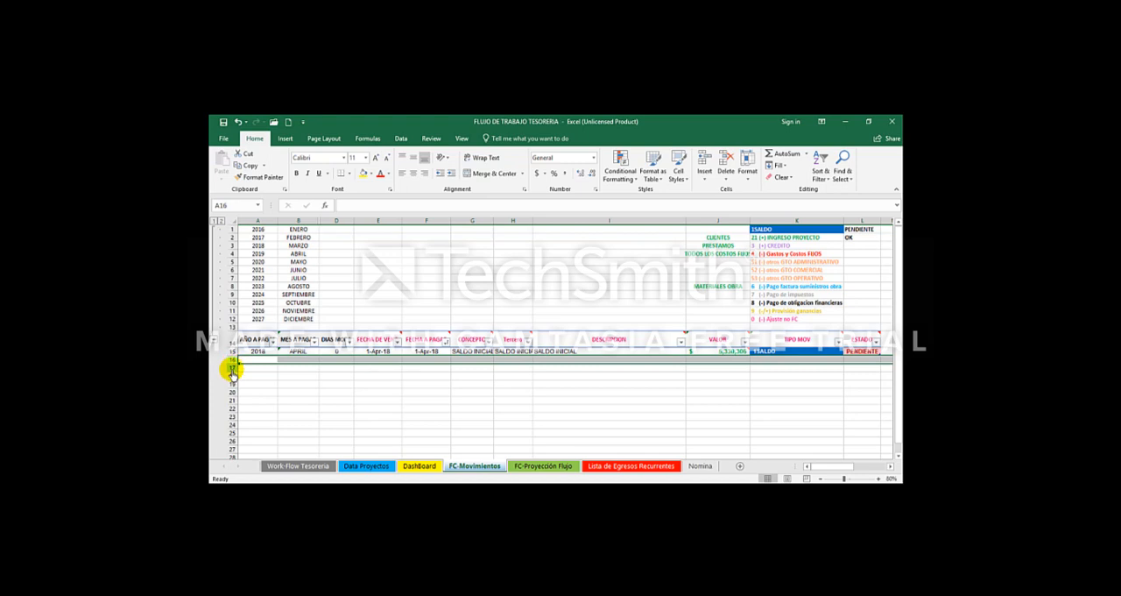
left_click(233, 368)
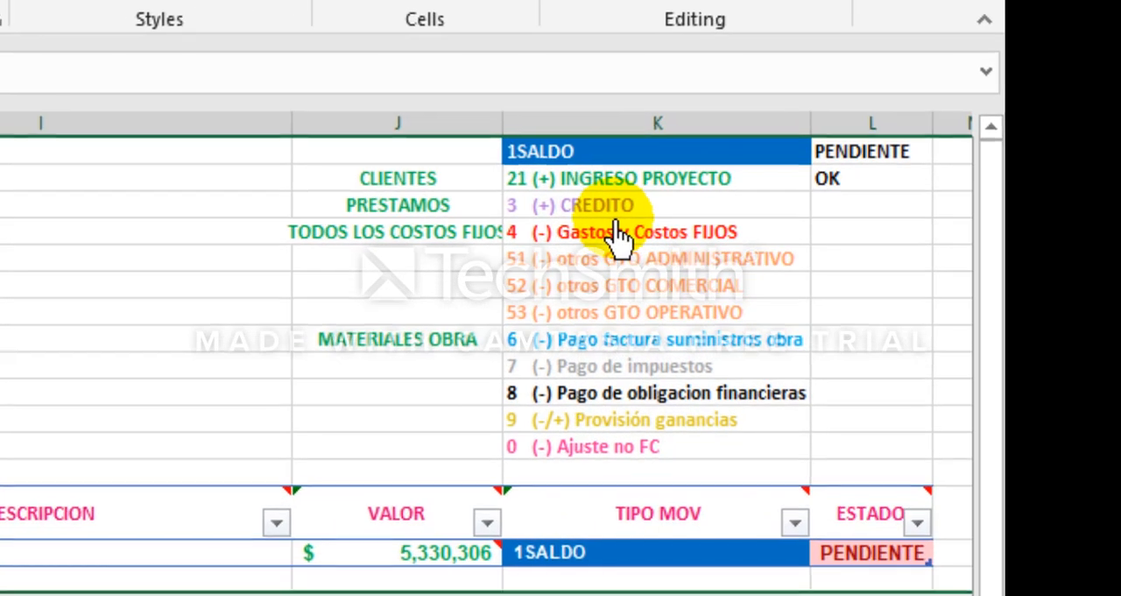
Step: Go through the expense categories in the movement-type list, from 4 Gastos y Costos FIJOS to 8 Pago de obligacion financieras
left_click(784, 252)
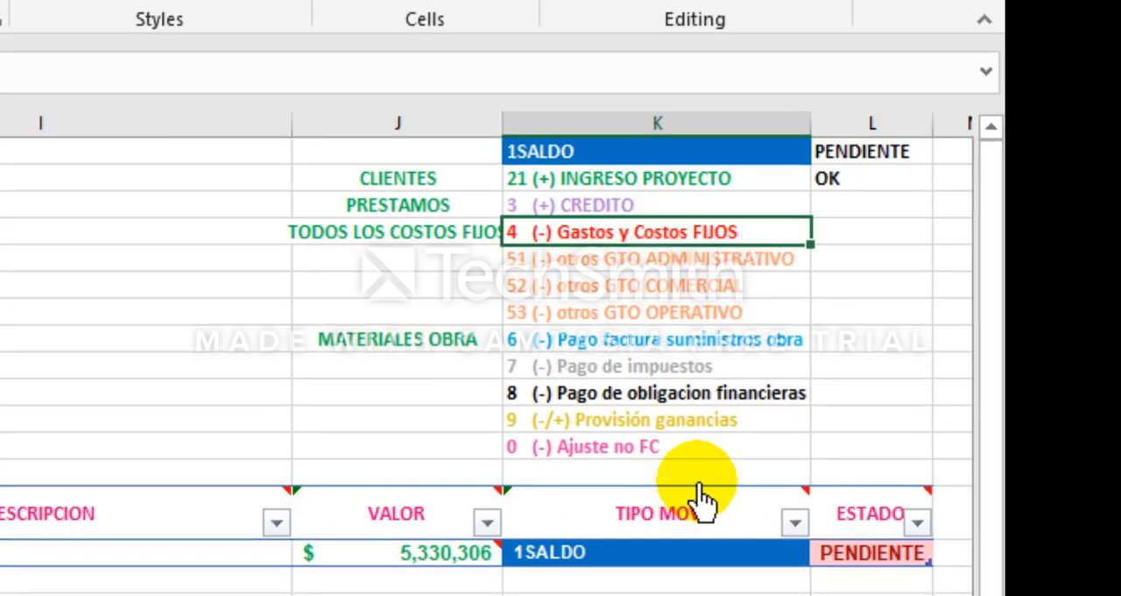
key("Down")
key("shift+Down")
key("shift+Down")
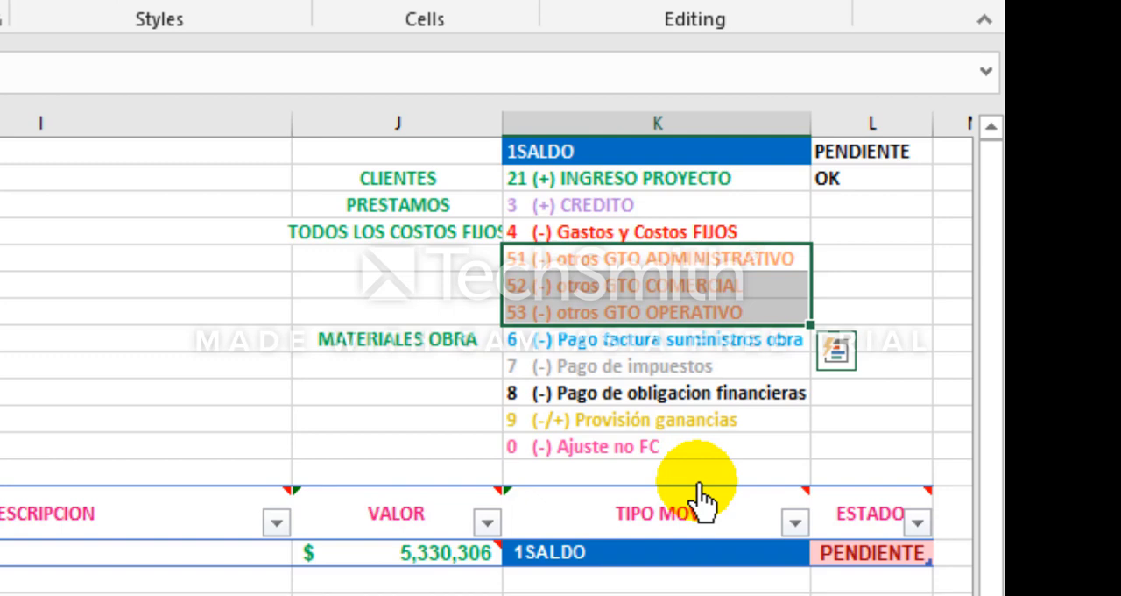
key("Up")
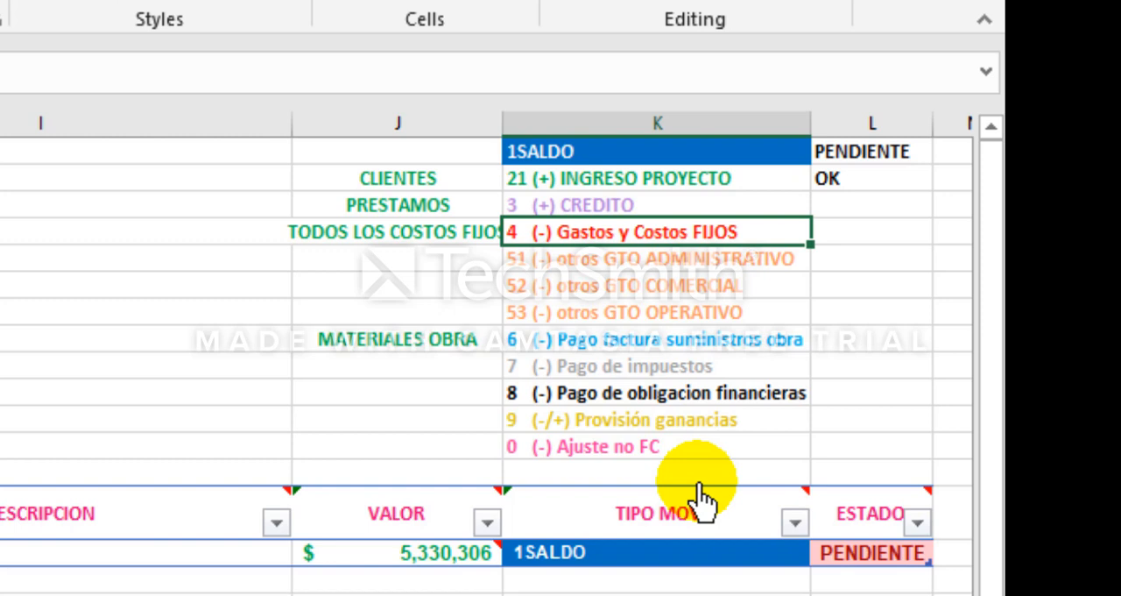
key("Down")
key("Down")
key("Down")
key("Down")
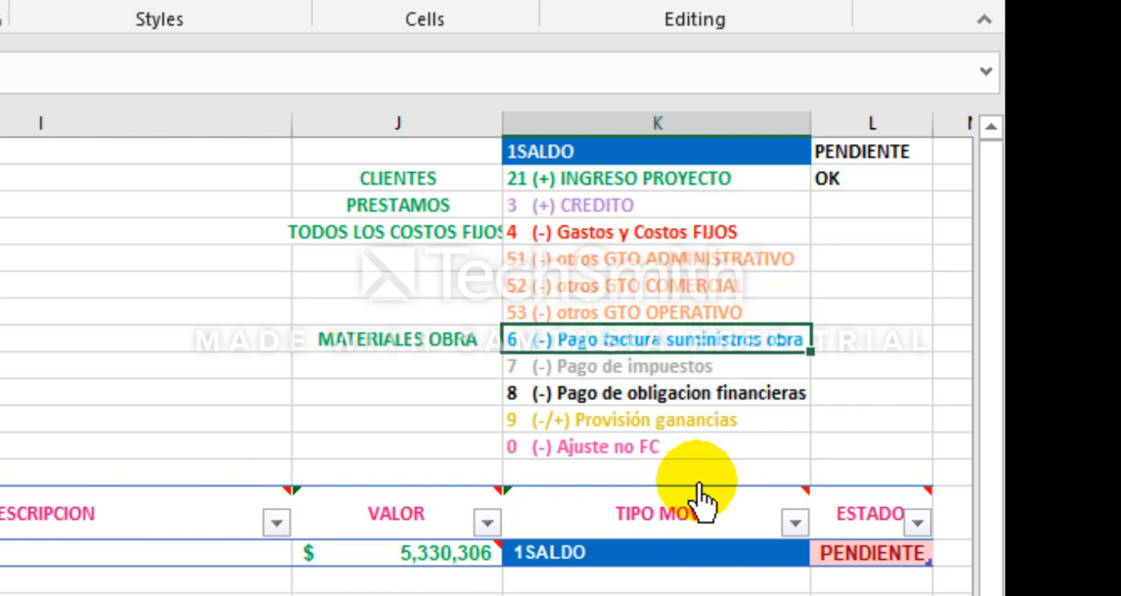
left_click(644, 369)
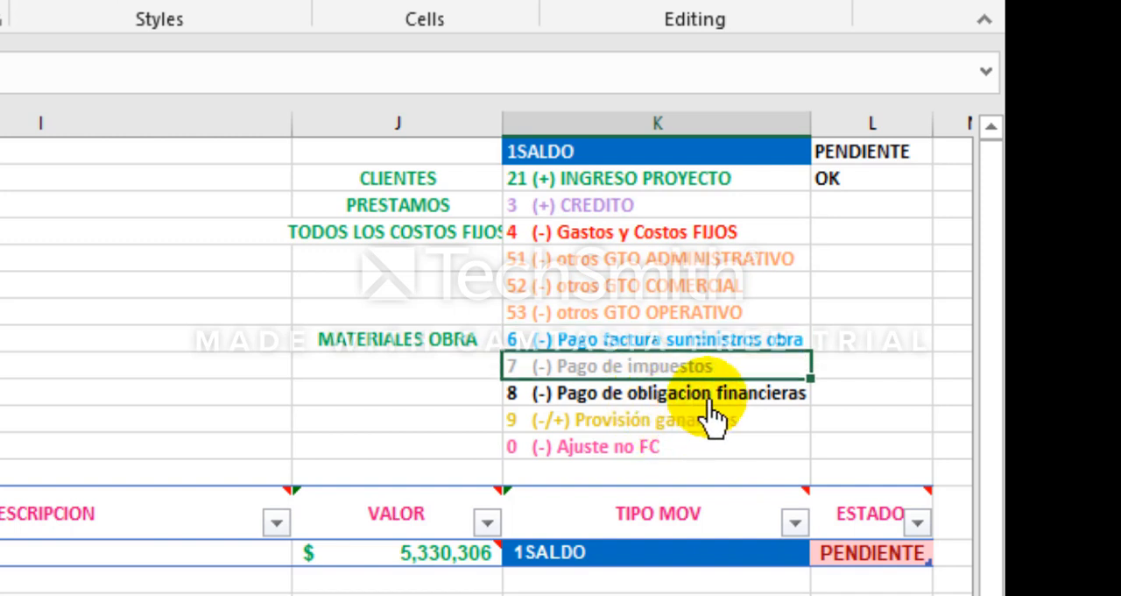
key("Down")
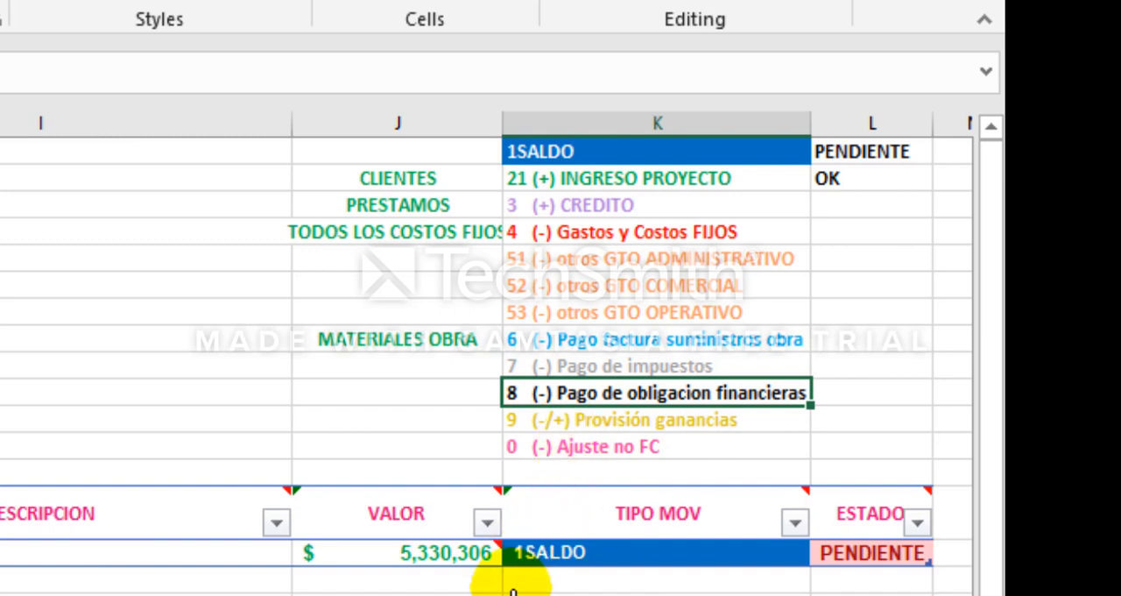
Step: Check the income categories 21 INGRESO PROYECTO and 3 CREDITO against their CLIENTES and PRESTAMOS labels
left_click(591, 176)
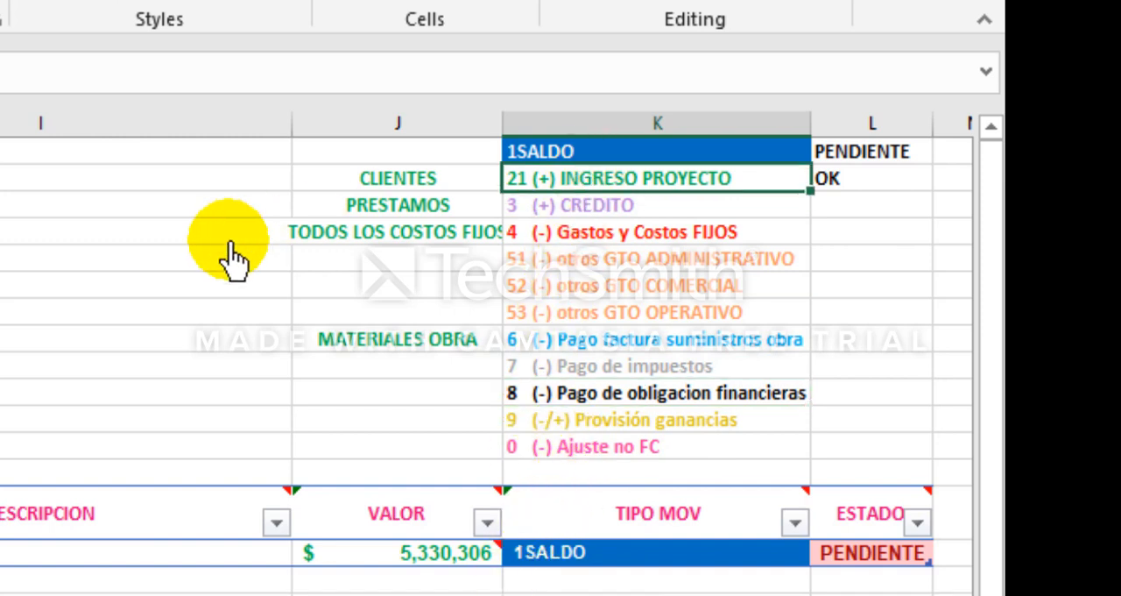
key("Down")
key("Left")
key("shift+Right")
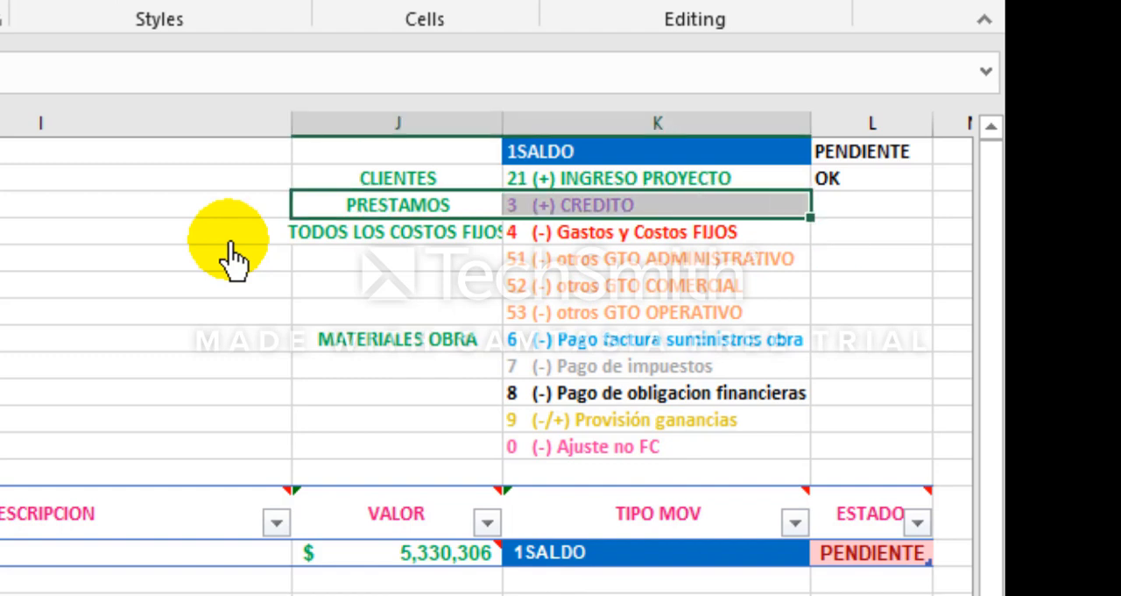
key("Up")
key("shift+Right")
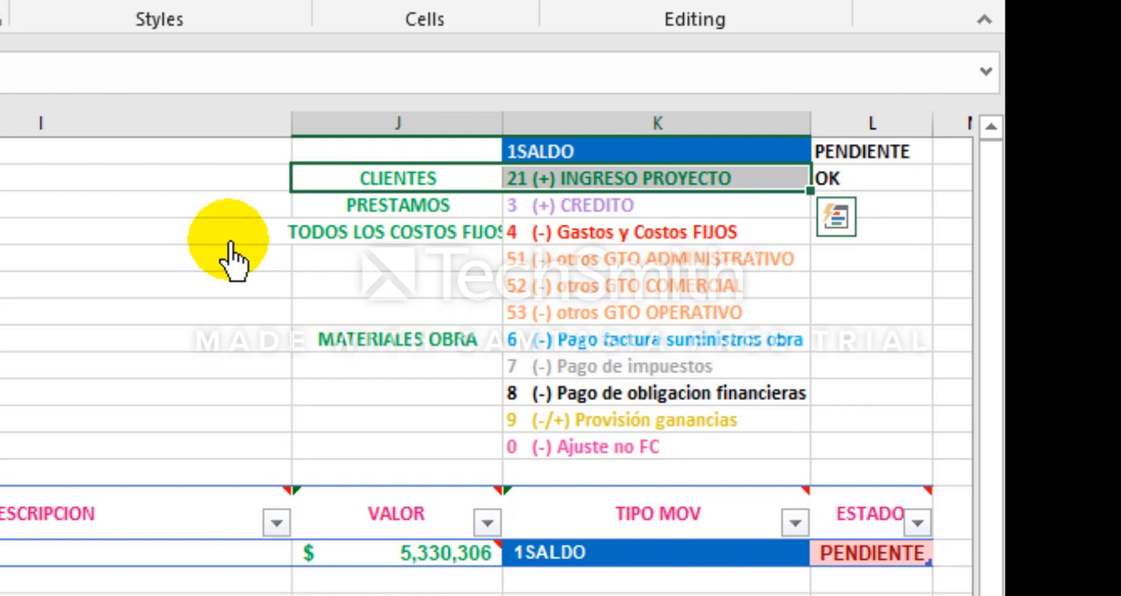
Step: Look along the opening-balance row, from its due and payment dates through CONCEPTO, Tercero and DESCRIPCION
left_click(529, 594)
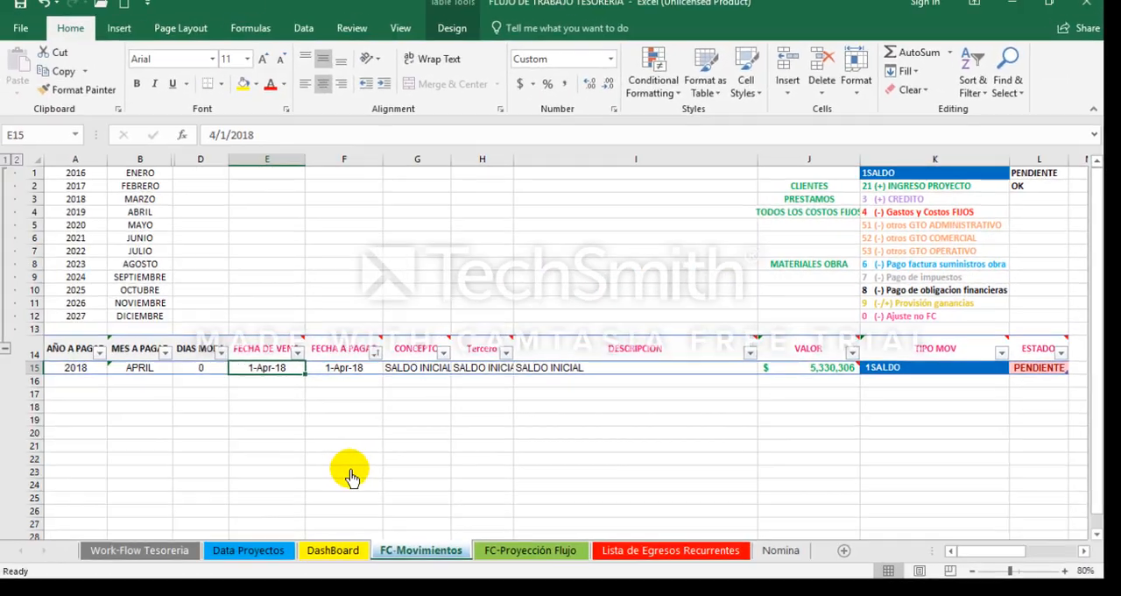
key("Left")
key("Left")
key("Left")
key("Right")
key("Right")
key("Right")
key("Right")
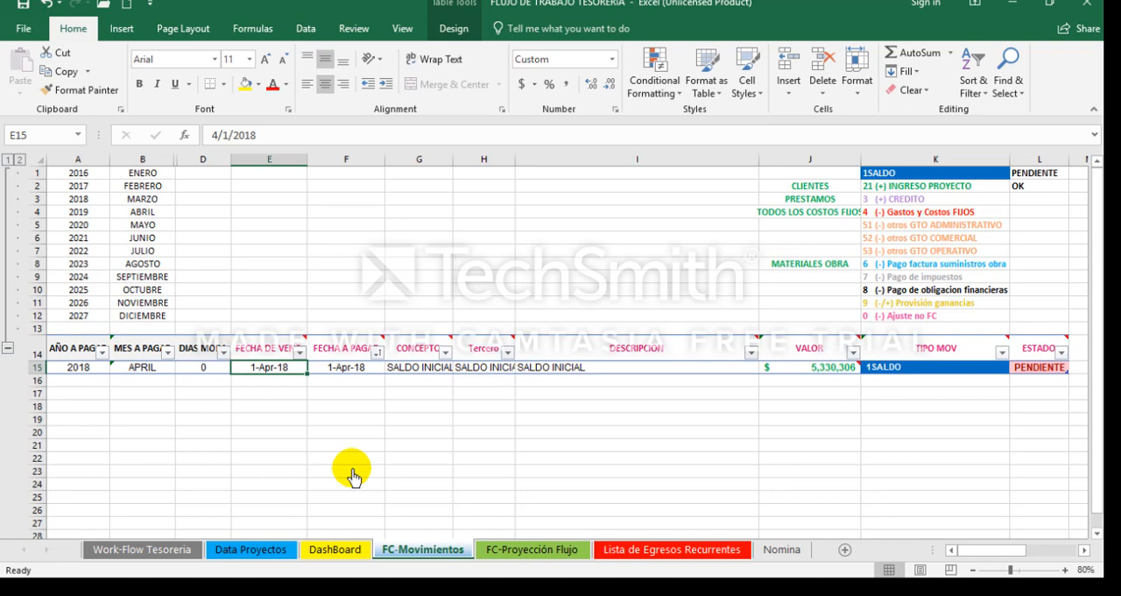
key("Right")
key("Right")
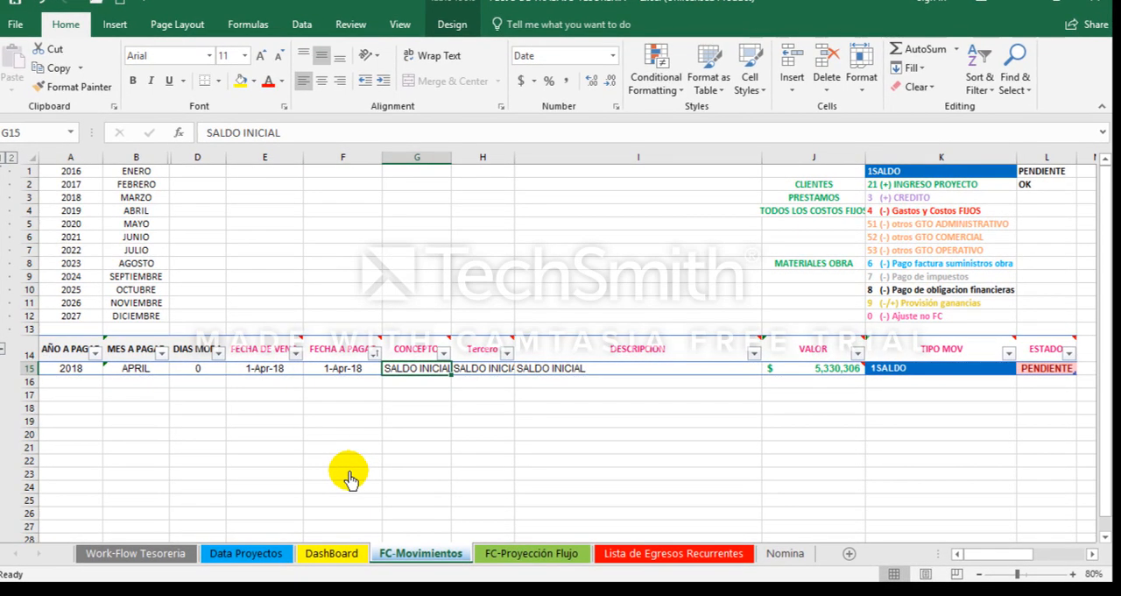
key("shift+Right")
key("shift+Right")
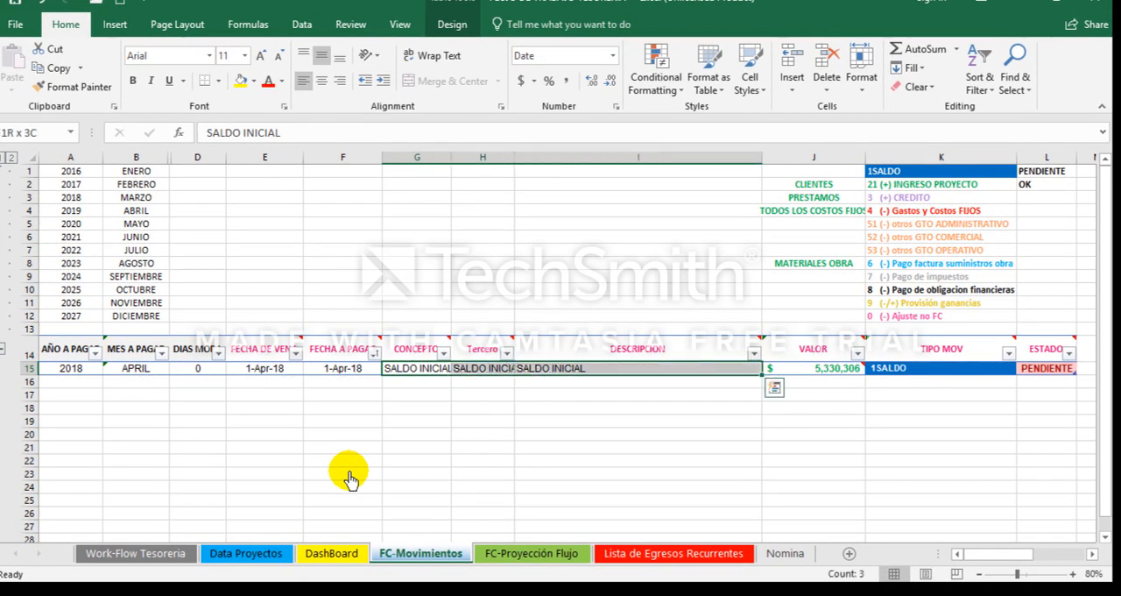
key("Left")
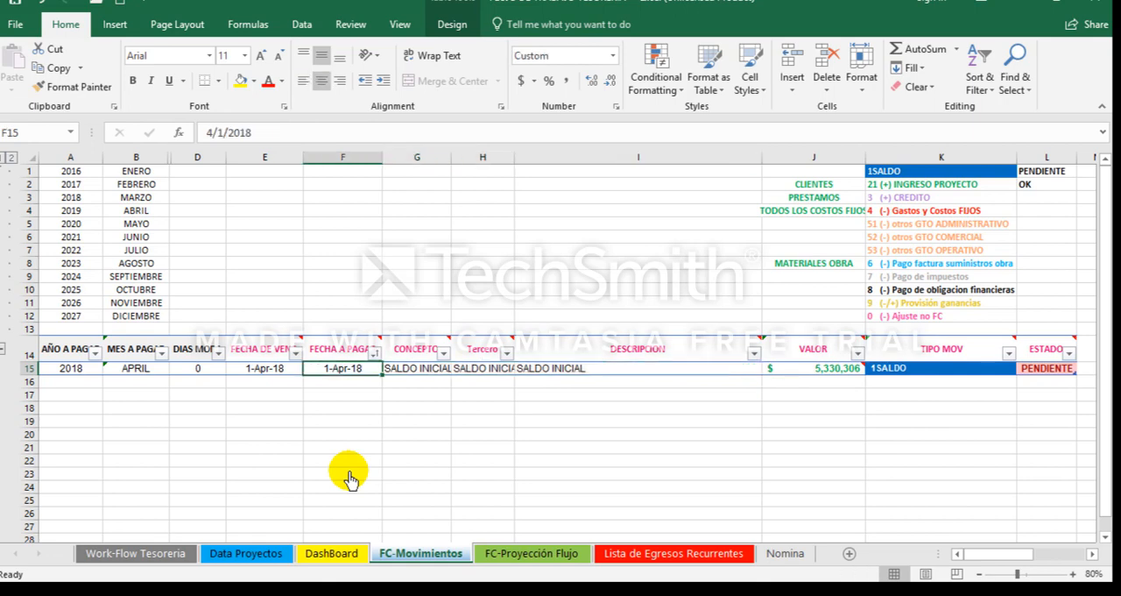
Step: Point out the pink input headers of the movements table, from FECHA DE VENC. to ESTADO
left_click_drag(263, 355, 1042, 355)
key("Left")
key("Right")
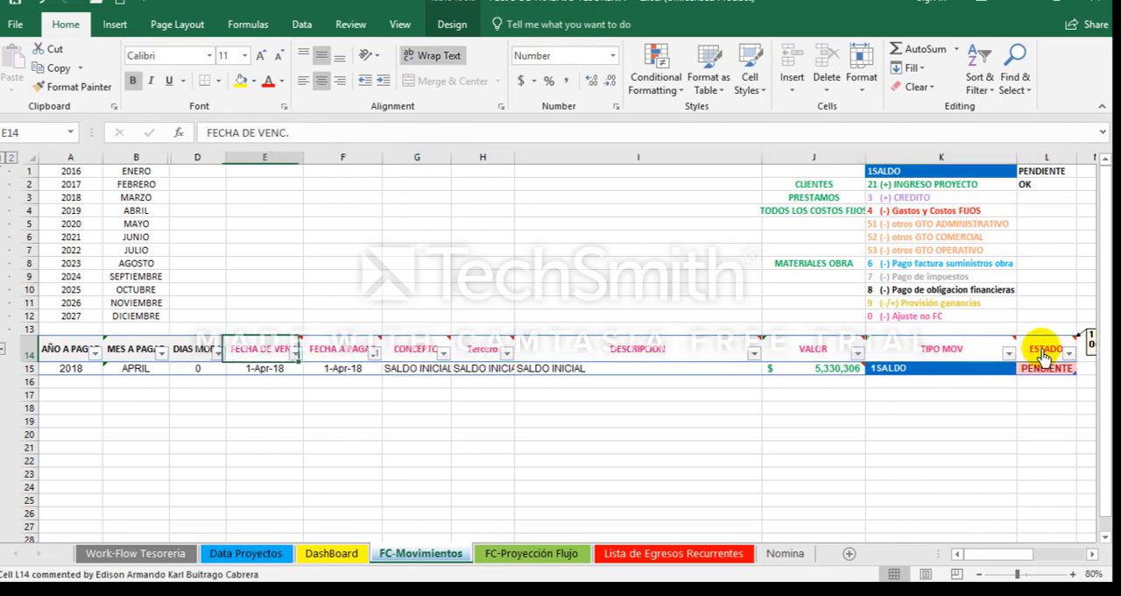
Step: Examine the calculated columns for payment year, payment month and DIAS MORA, including their formulas in row 15
key("Left")
key("shift+Left")
key("shift+Left")
key("shift+Left")
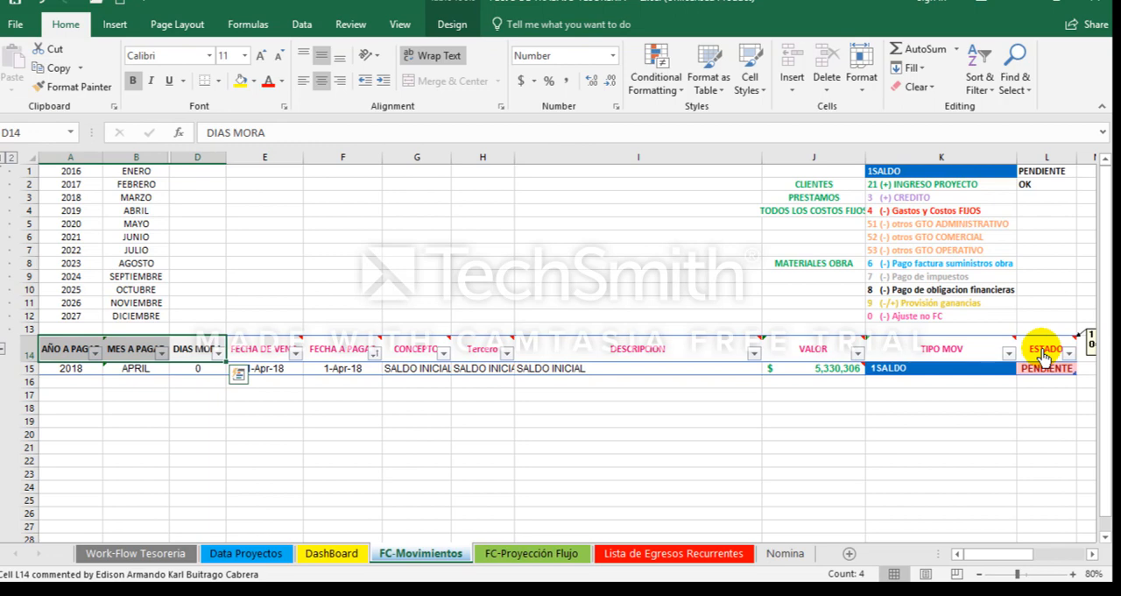
key("Down")
key("Left")
key("Left")
key("Left")
key("Right")
key("Right")
key("Right")
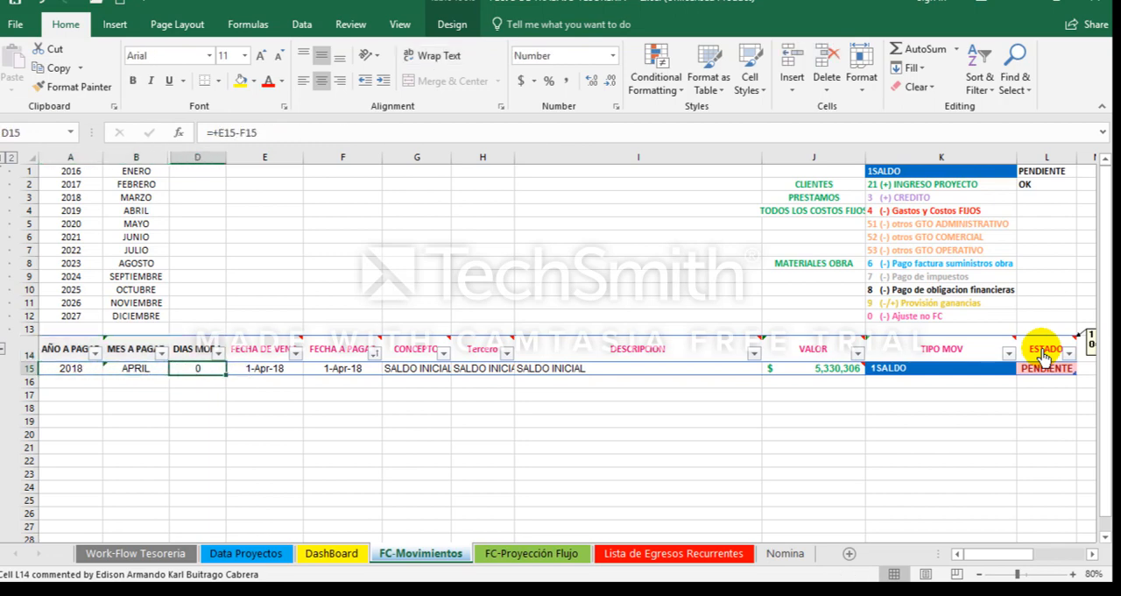
Step: Enter 1-4-2018 as the opening-balance row's FECHA DE VENC. and keep 4/1/2018 as its payment date
key("Right")
key("Up")
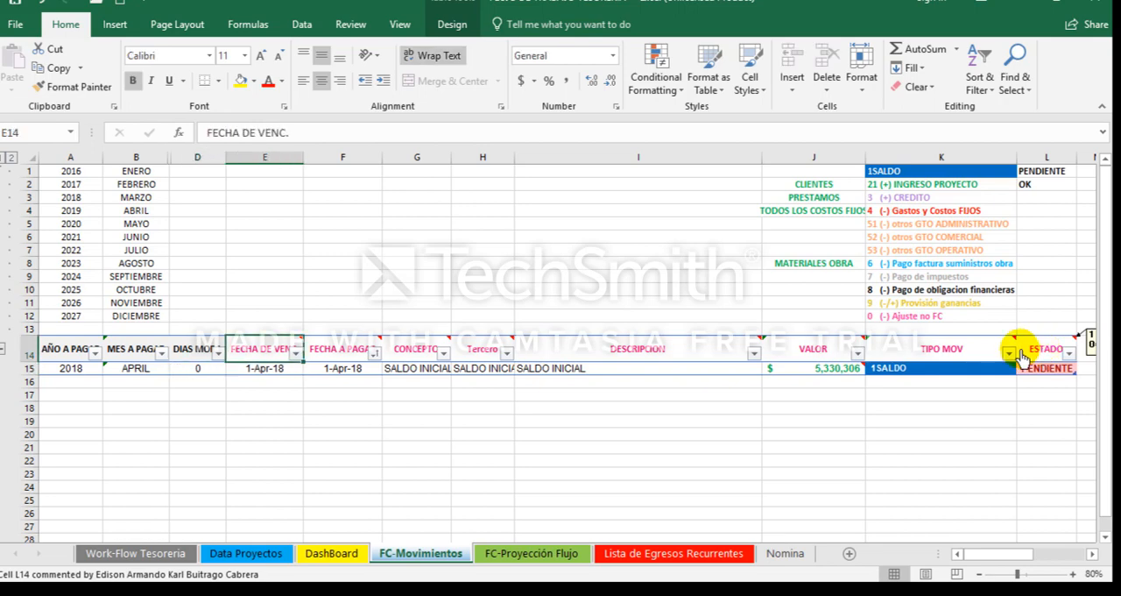
key("Down")
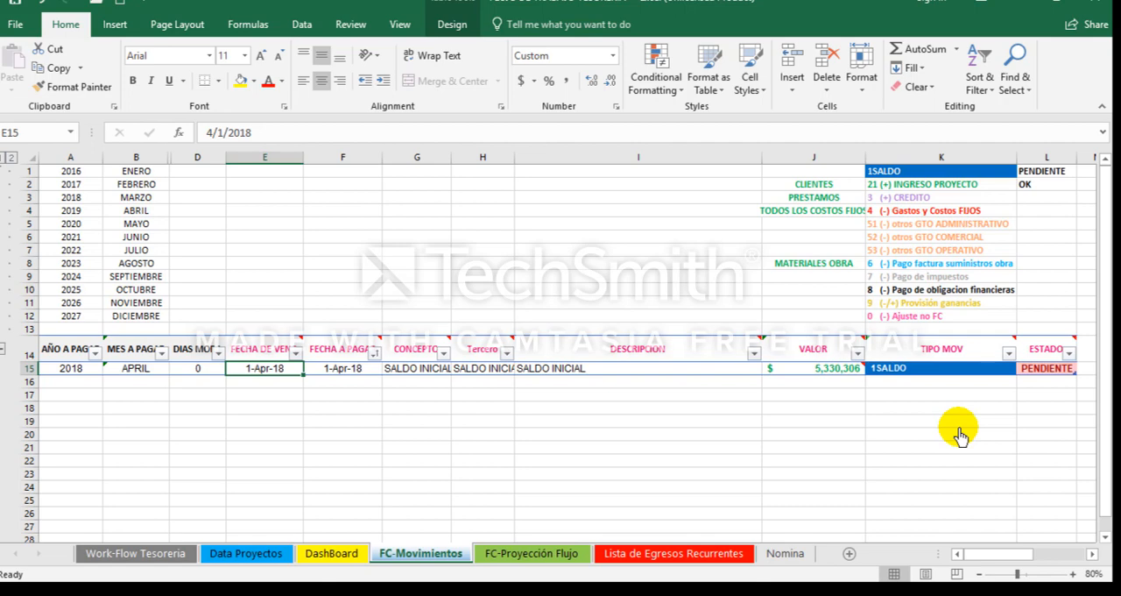
type("1")
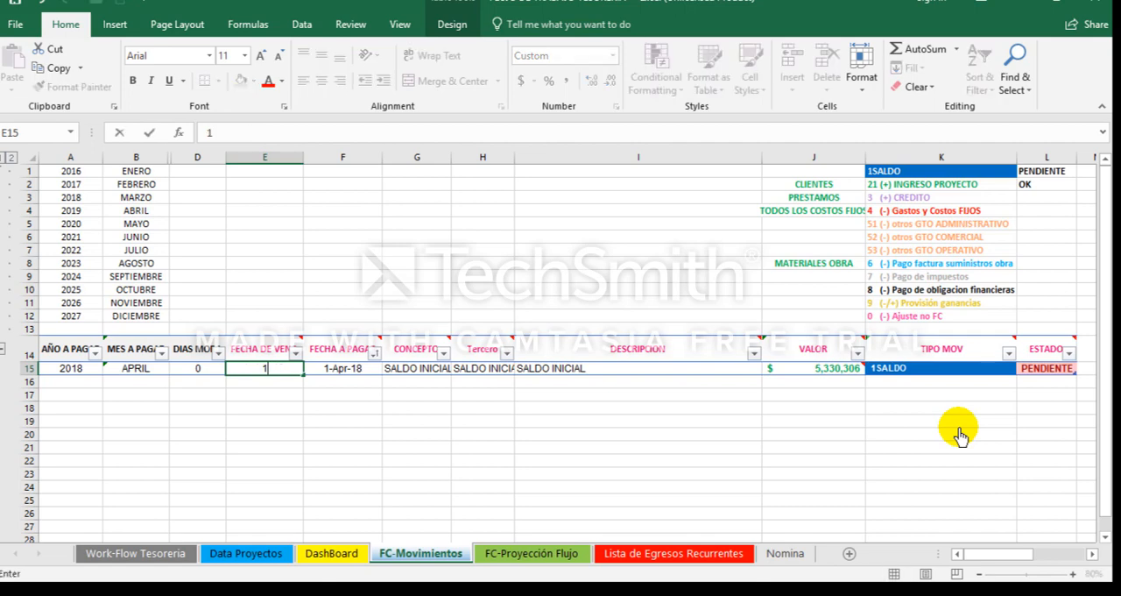
type("-4-2018")
key("Tab")
key("F2")
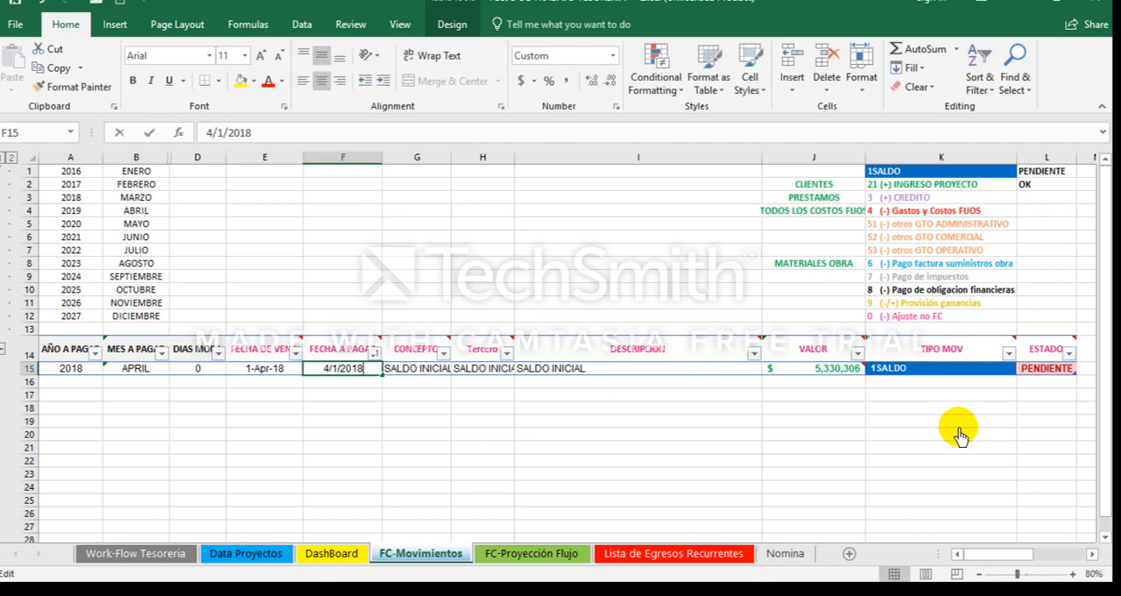
key("Return")
Step: Review the opening-balance row's remaining fields, from CONCEPTO, Tercero and DESCRIPCION through VALOR and TIPO MOV to ESTADO
key("Up")
key("Right")
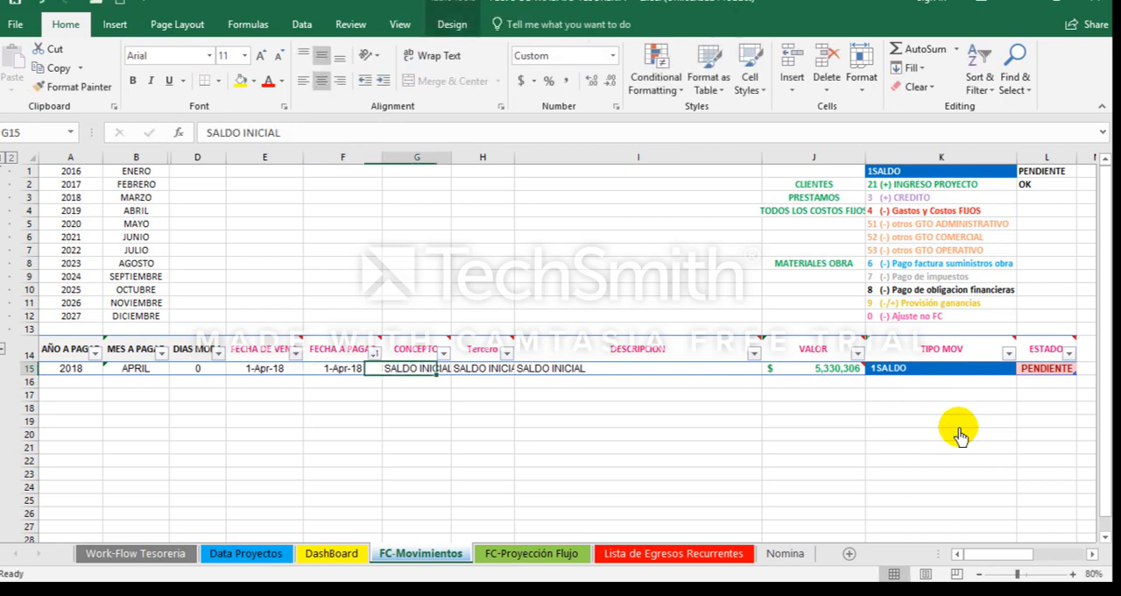
key("Up")
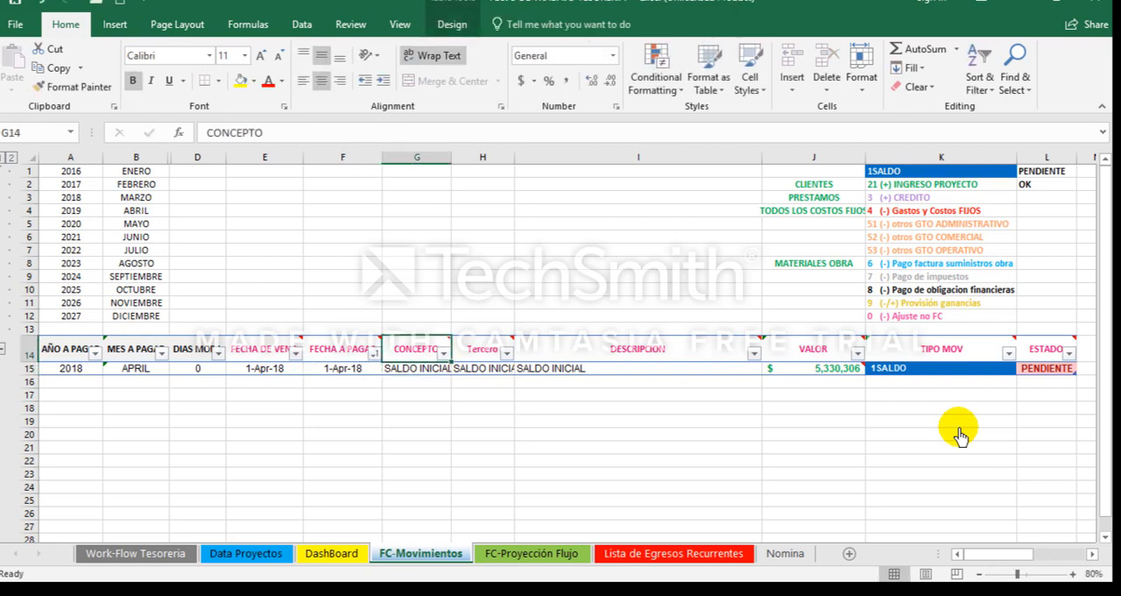
key("Down")
key("Right")
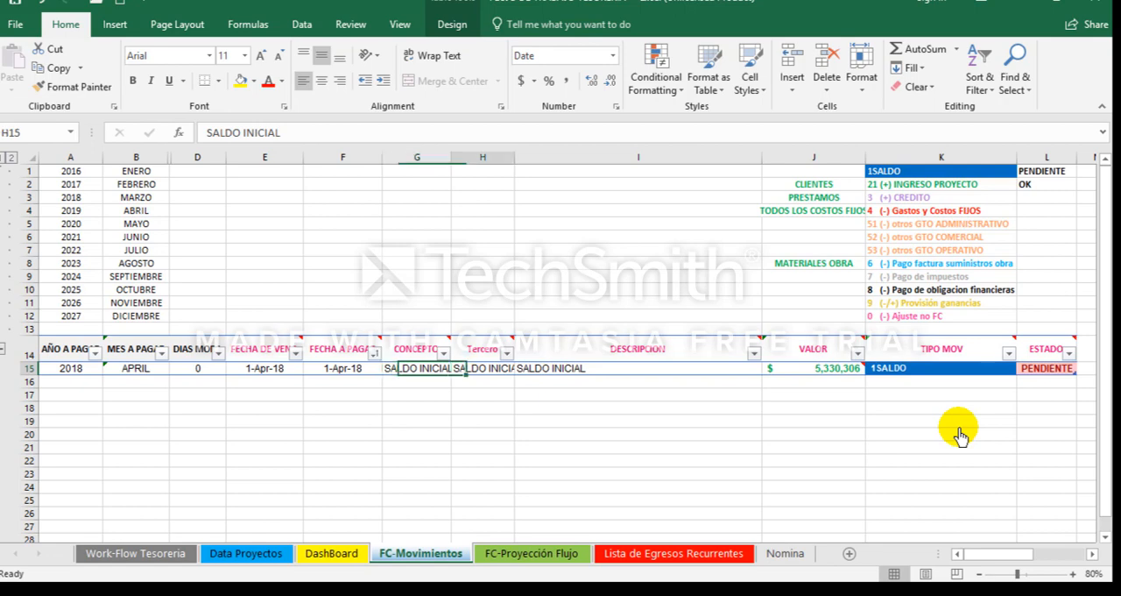
key("Right")
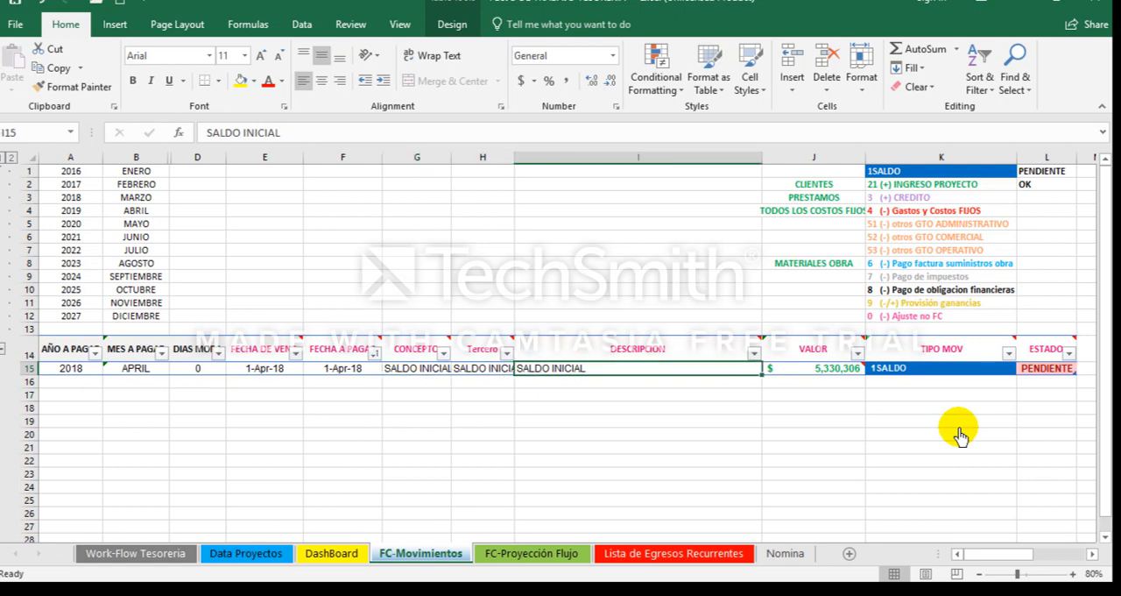
key("Right")
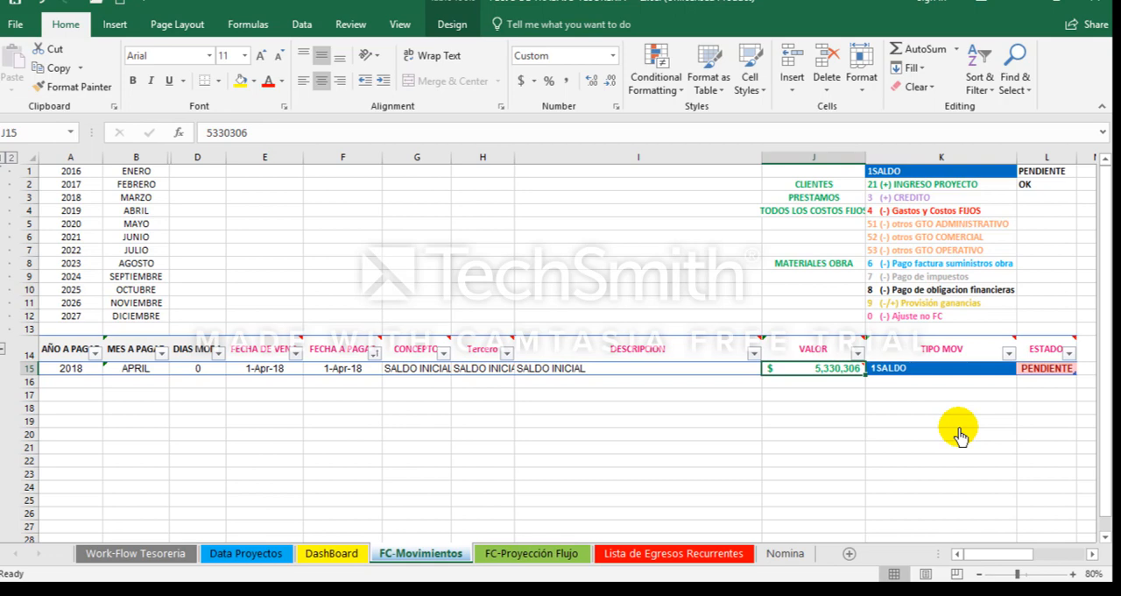
key("Right")
key("Right")
key("Right")
key("Right")
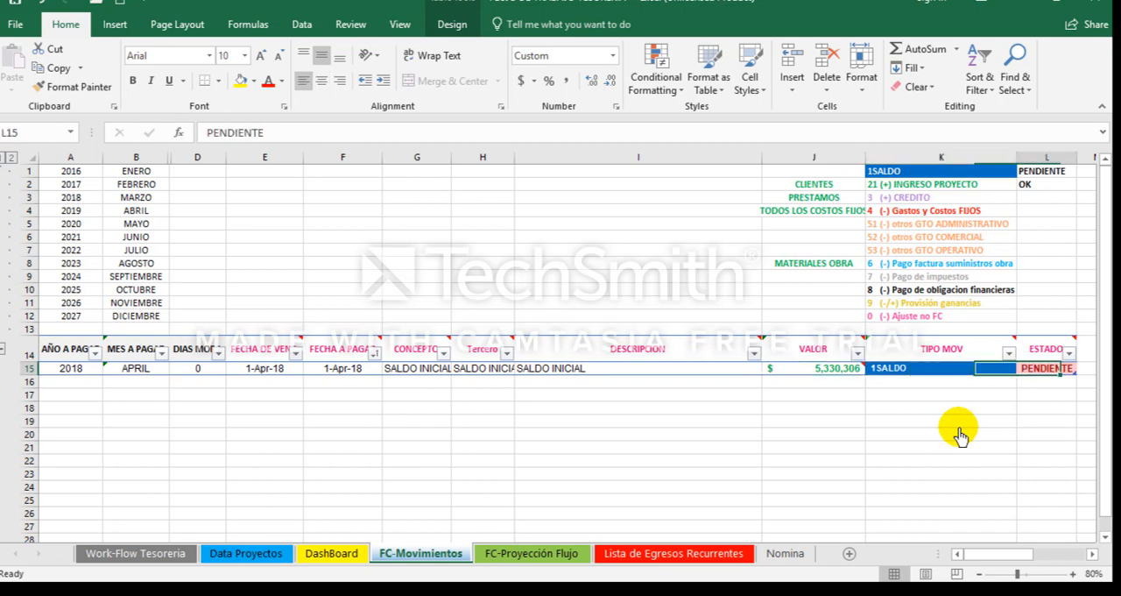
Step: Read the comment on the opening balance's VALOR cell and select the TIPO MOV cell beside it
key("Left")
key("Left")
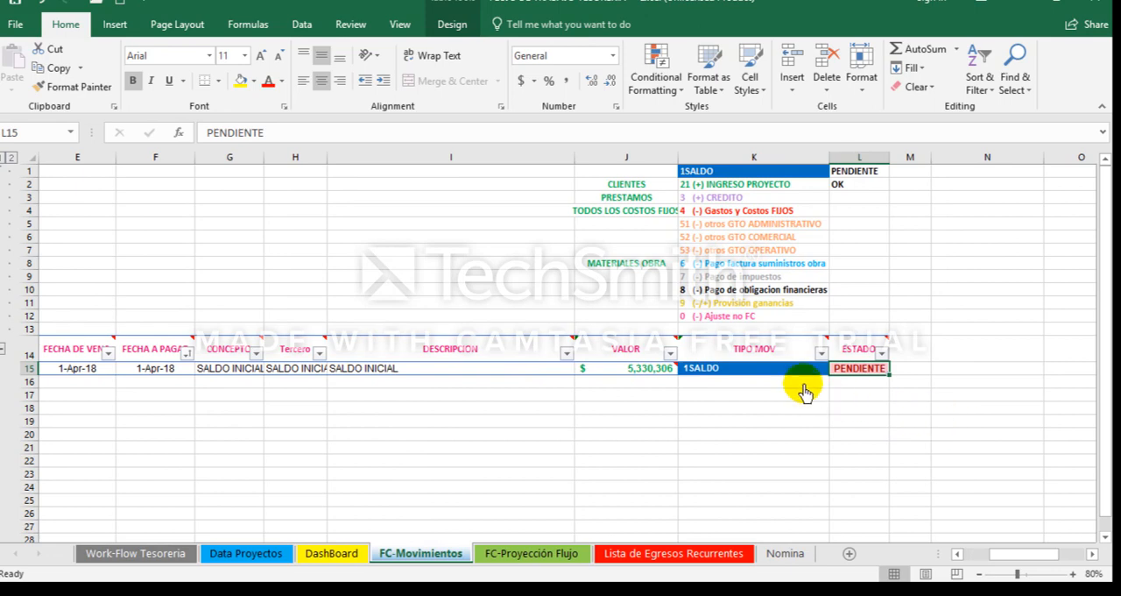
mouse_move(633, 367)
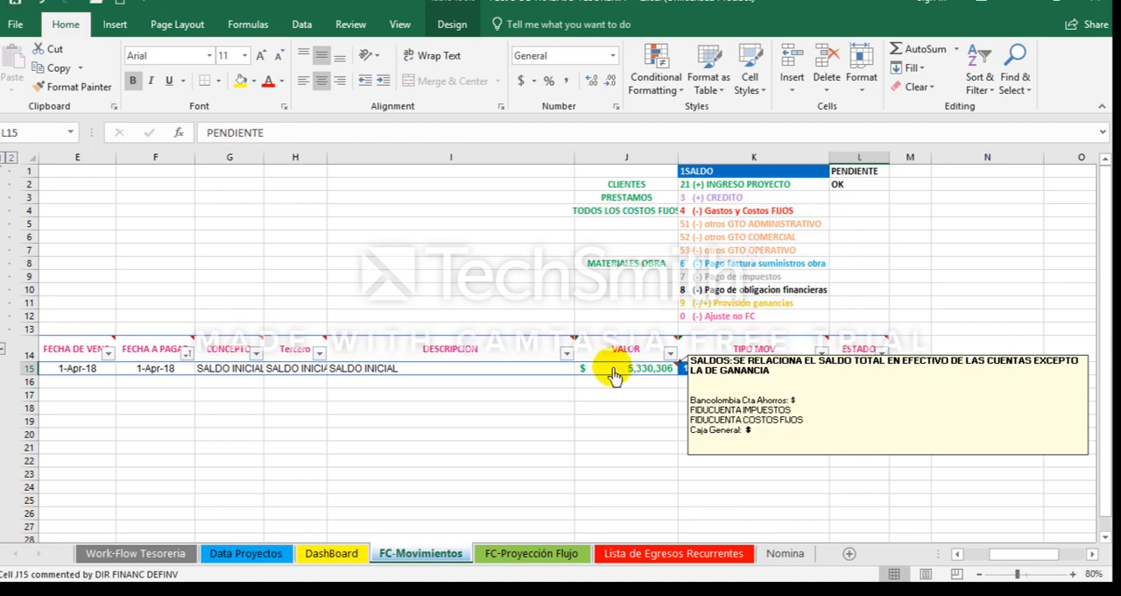
left_click(614, 372)
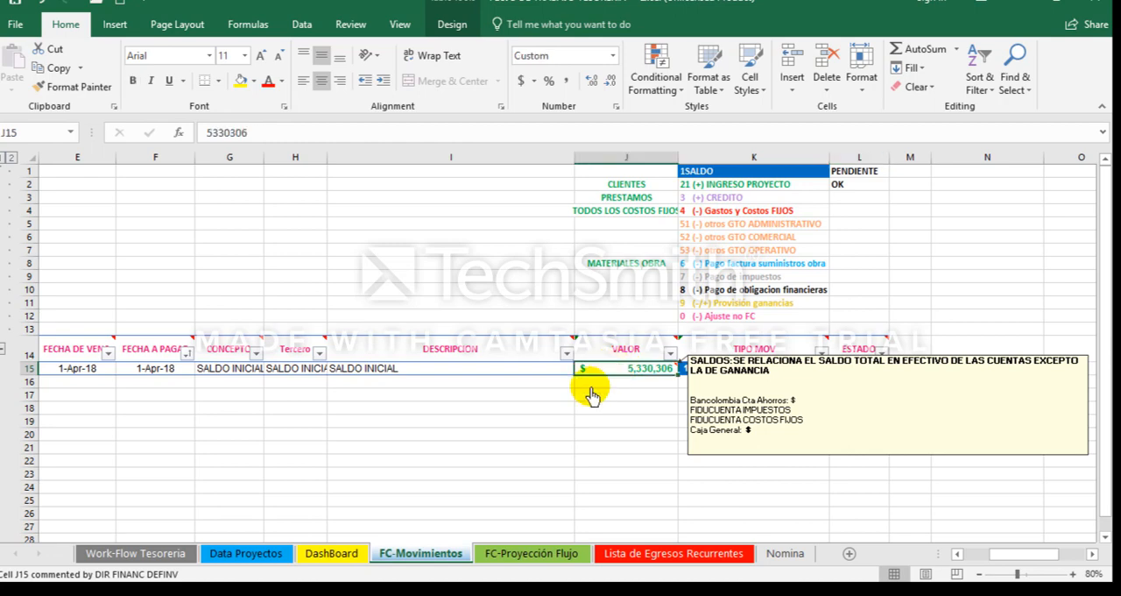
key("Right")
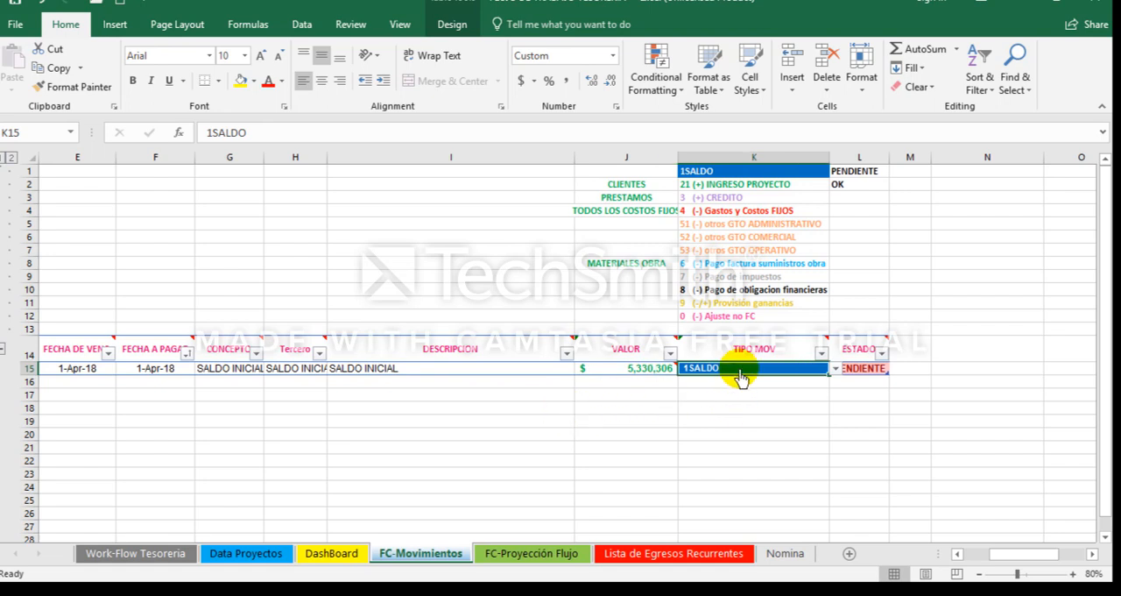
Step: Choose 1SALDO as the opening-balance row's TIPO MOV and set its ESTADO to 0
left_click(835, 370)
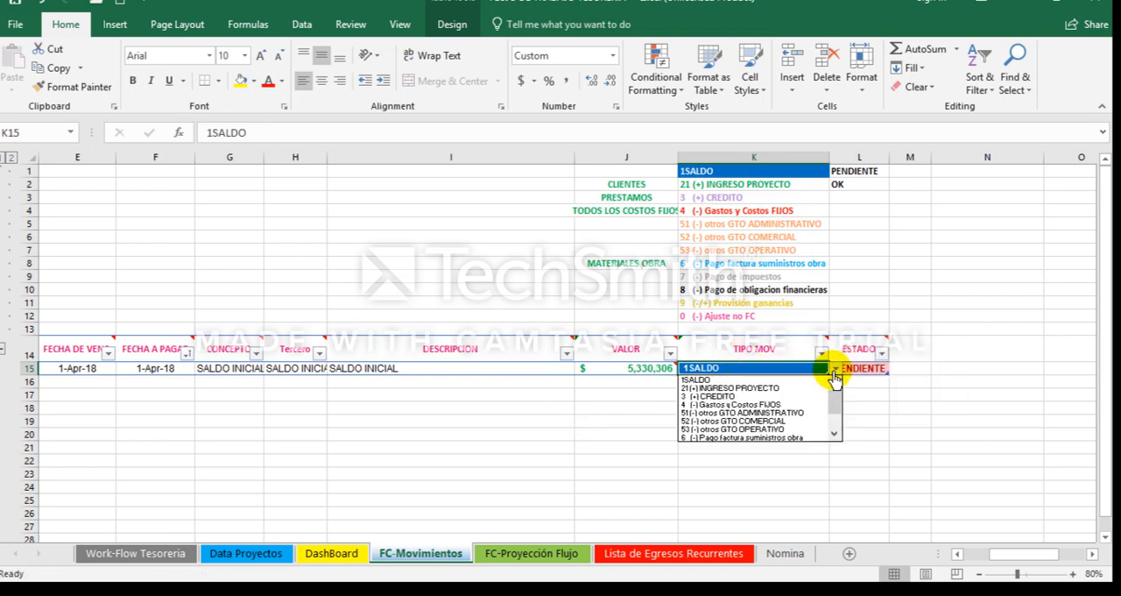
left_click(720, 382)
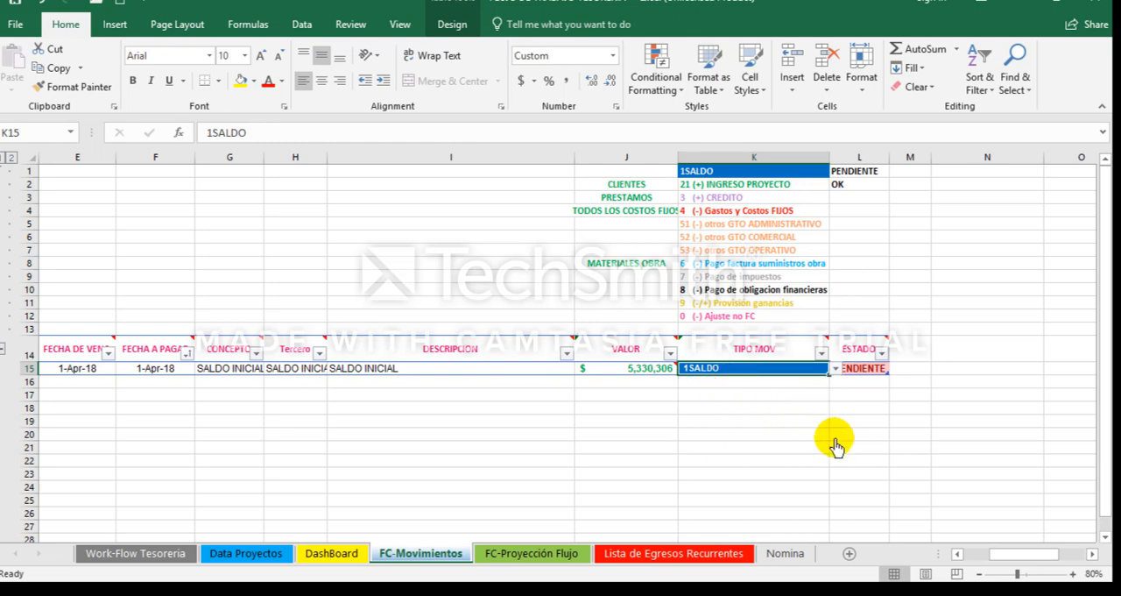
left_click(865, 372)
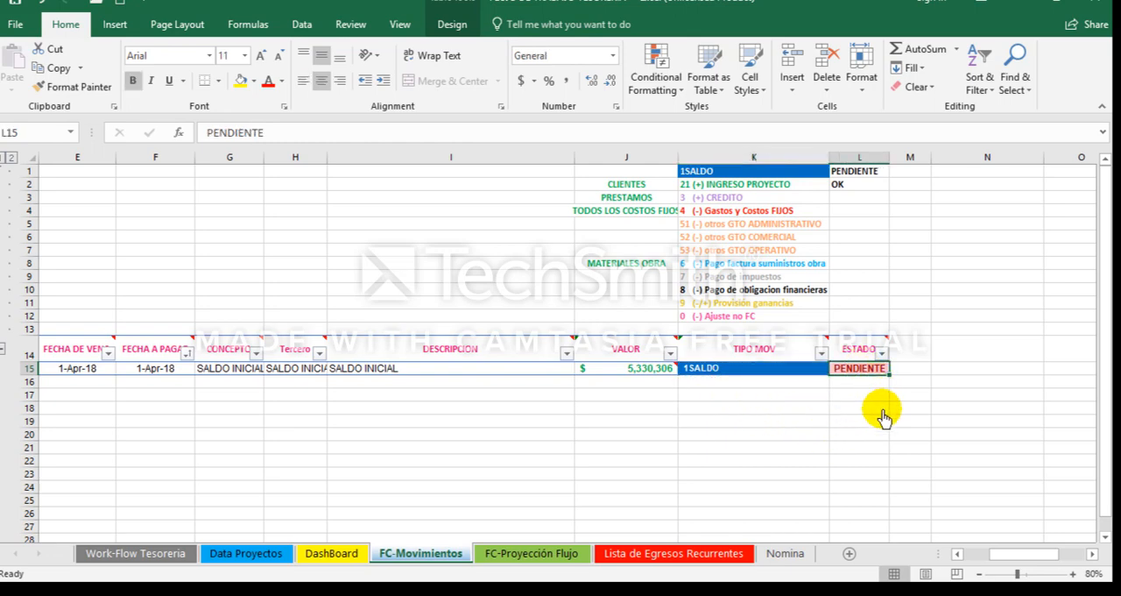
mouse_move(863, 354)
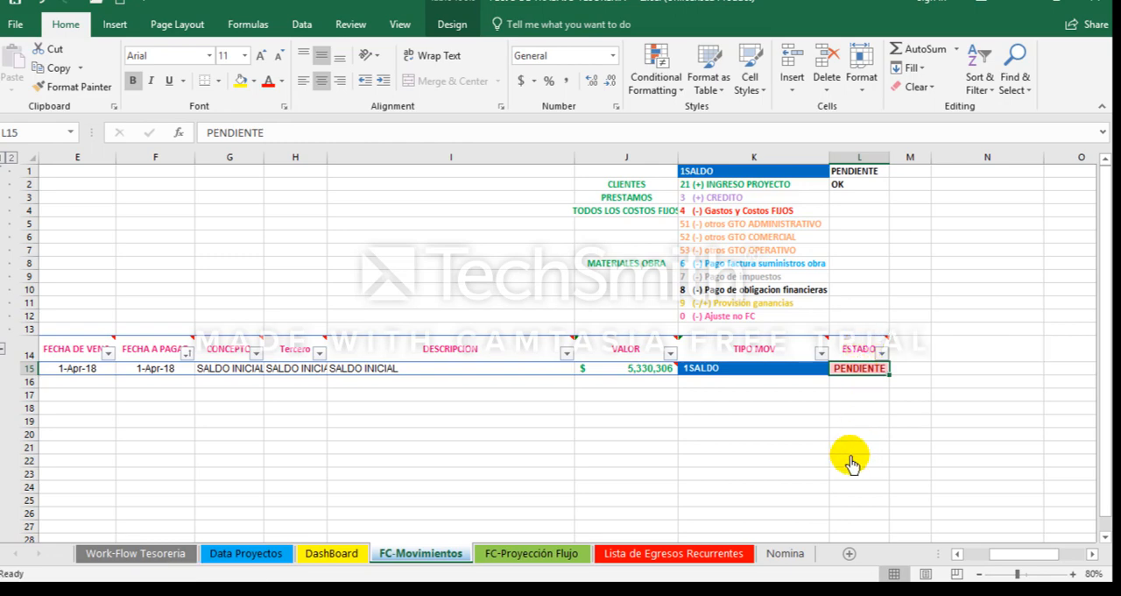
type("0")
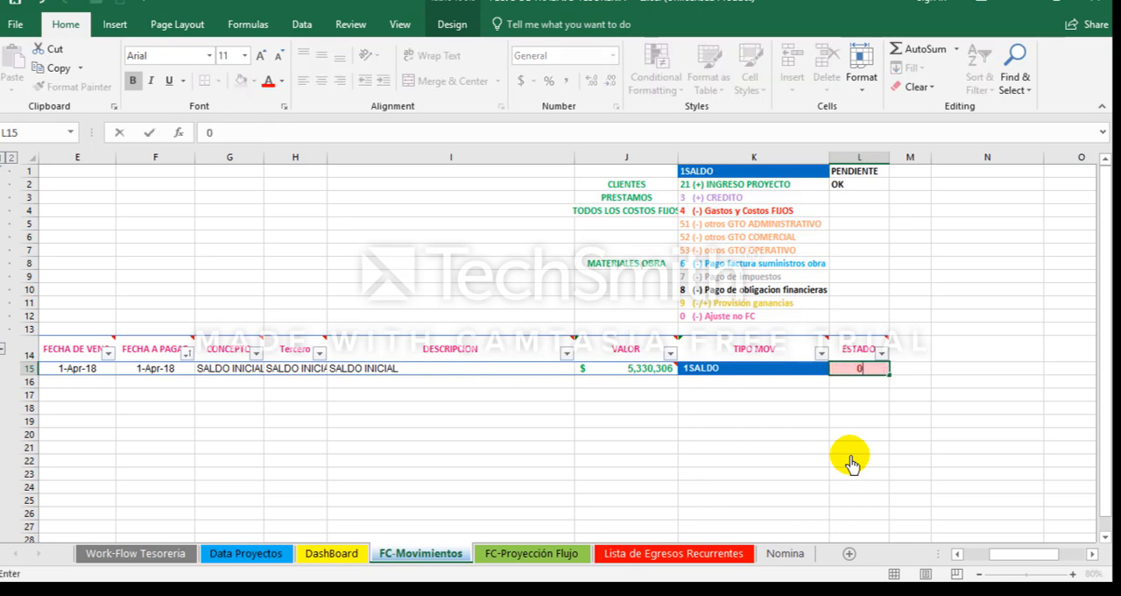
key("Left")
key("Left")
key("Left")
Step: Start a new movement in row 16 with 2 April 2018 as both FECHA DE VENC. and payment date, in month-day-year order
key("Home")
key("Right")
key("Right")
key("Right")
key("Right")
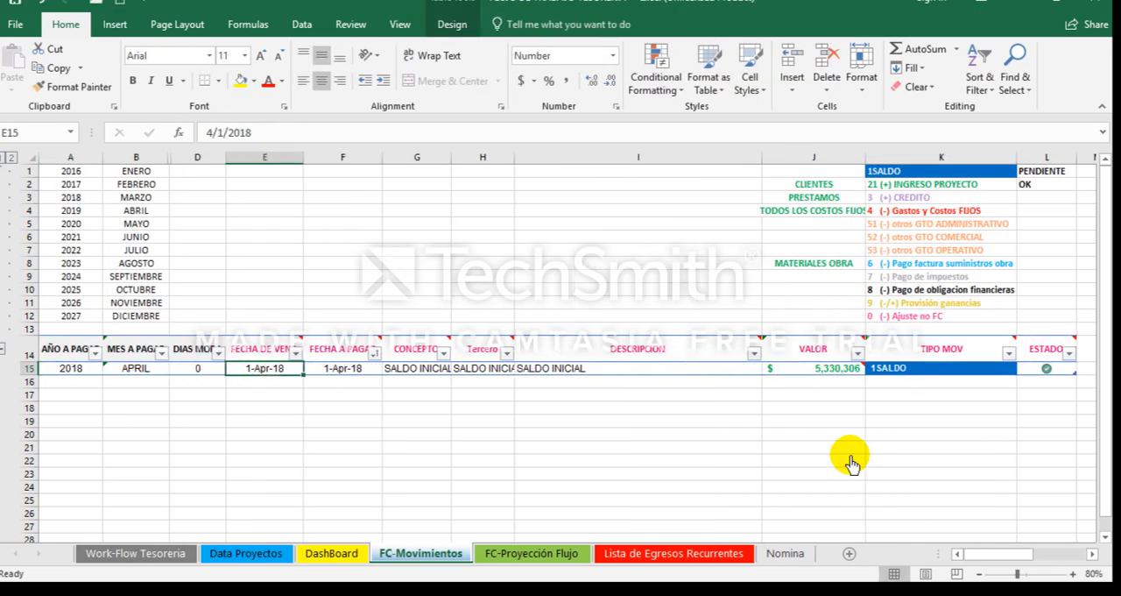
key("Down")
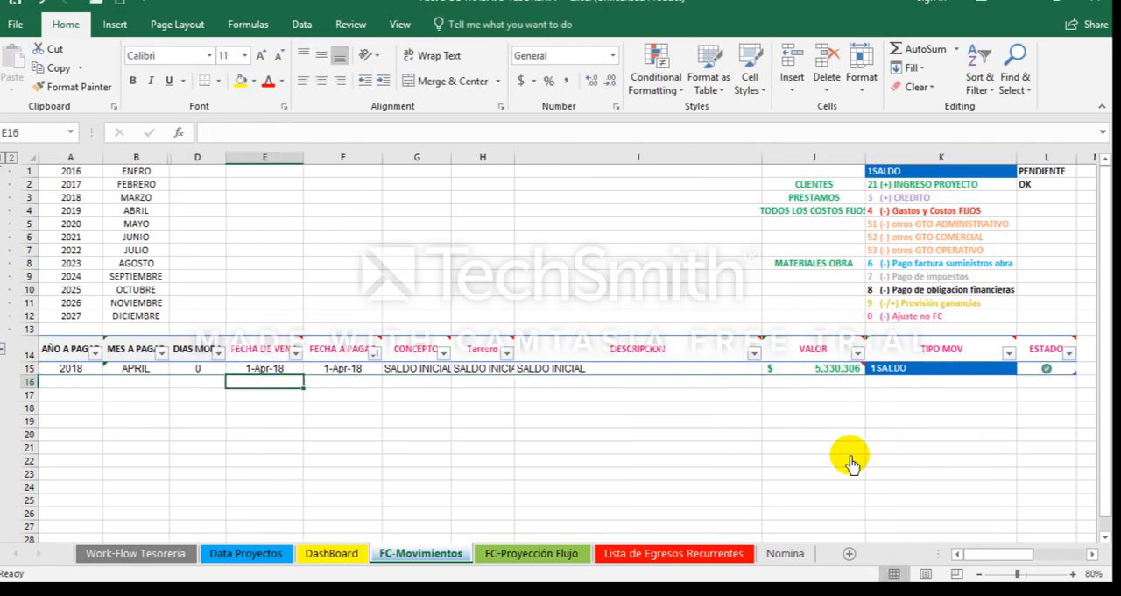
type("4-2")
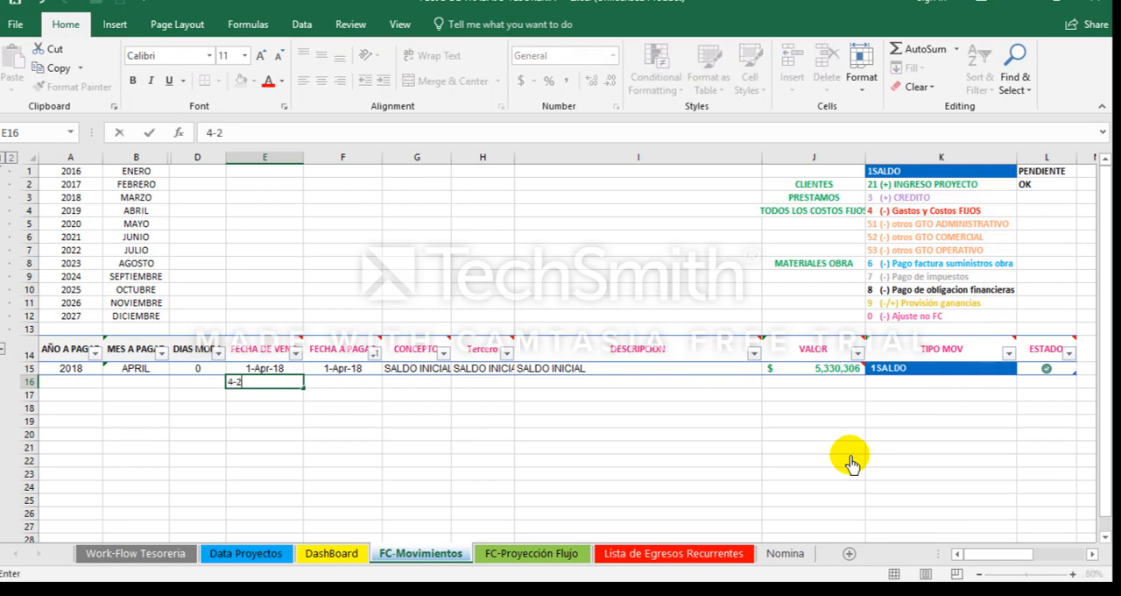
type("-18")
key("Tab")
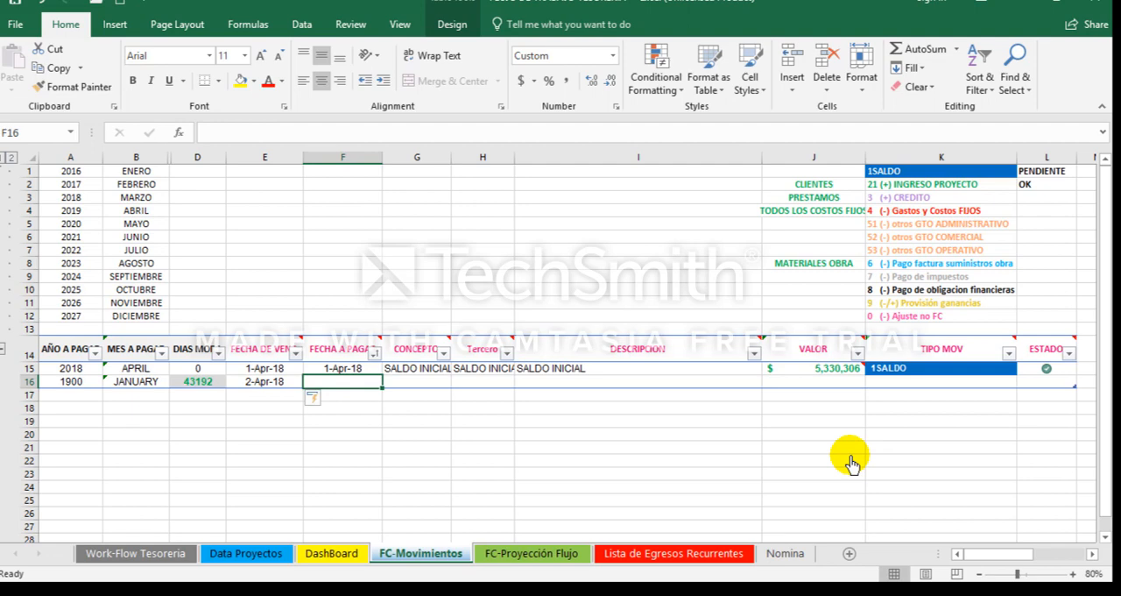
type("4")
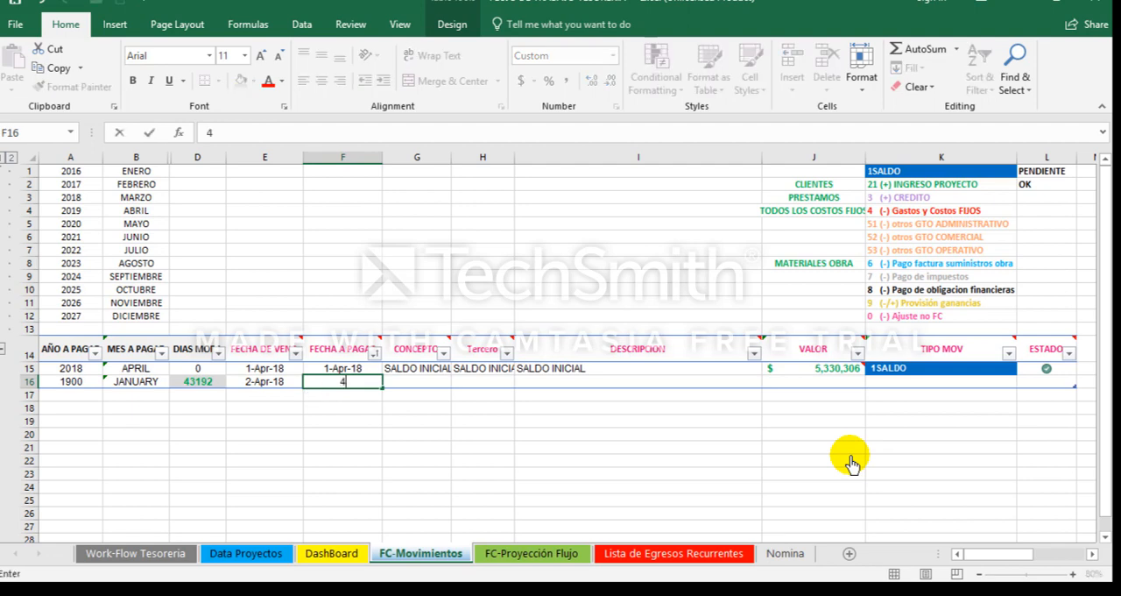
type("-2-2018")
key("Tab")
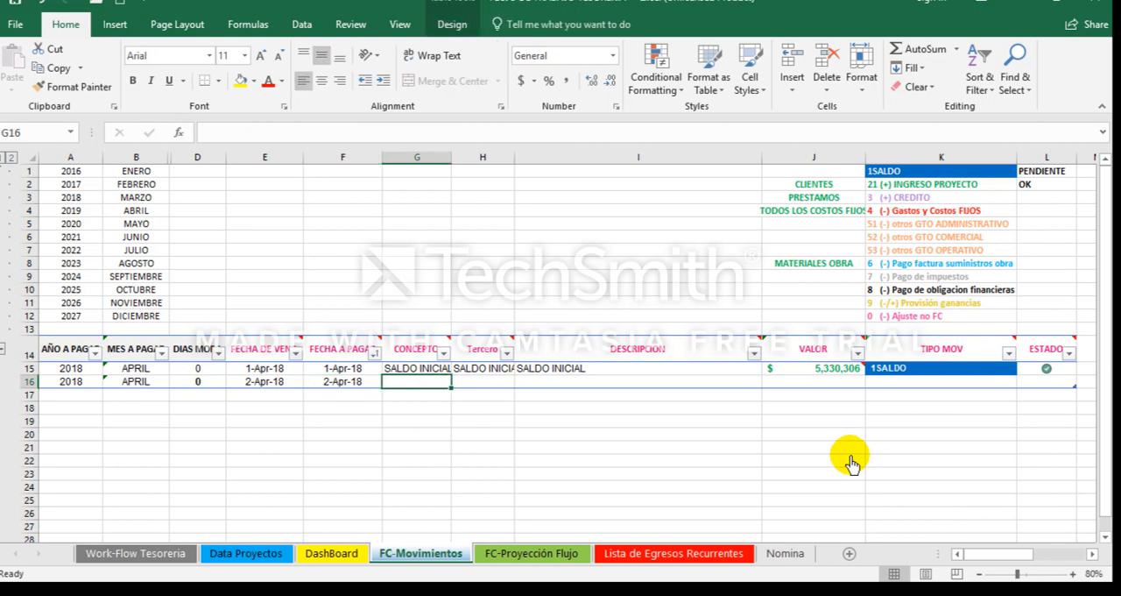
Step: Enter Arriendo as the DESCRIPCION of the new movement in row 16
key("Tab")
key("Tab")
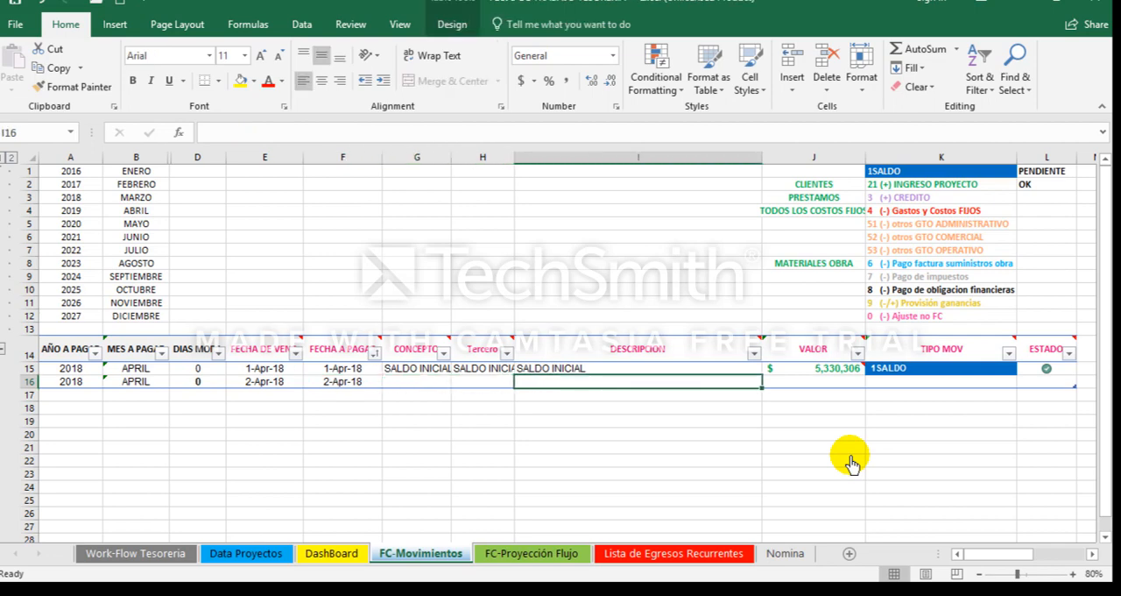
type("a")
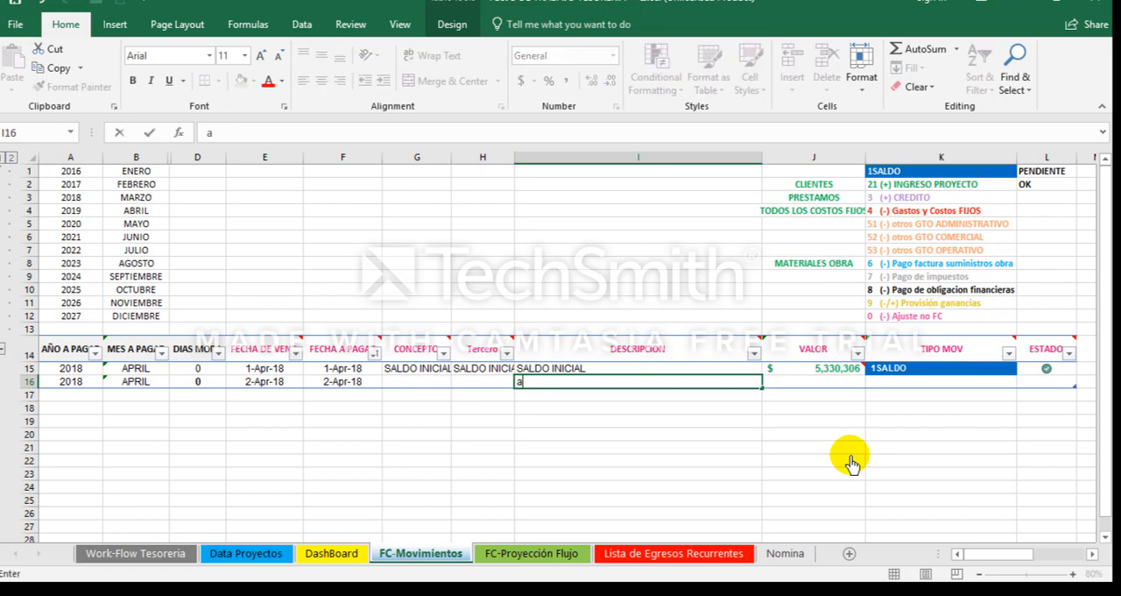
type("RR")
key("BackSpace")
key("BackSpace")
key("BackSpace")
type("Arriendo")
key("Left")
key("Left")
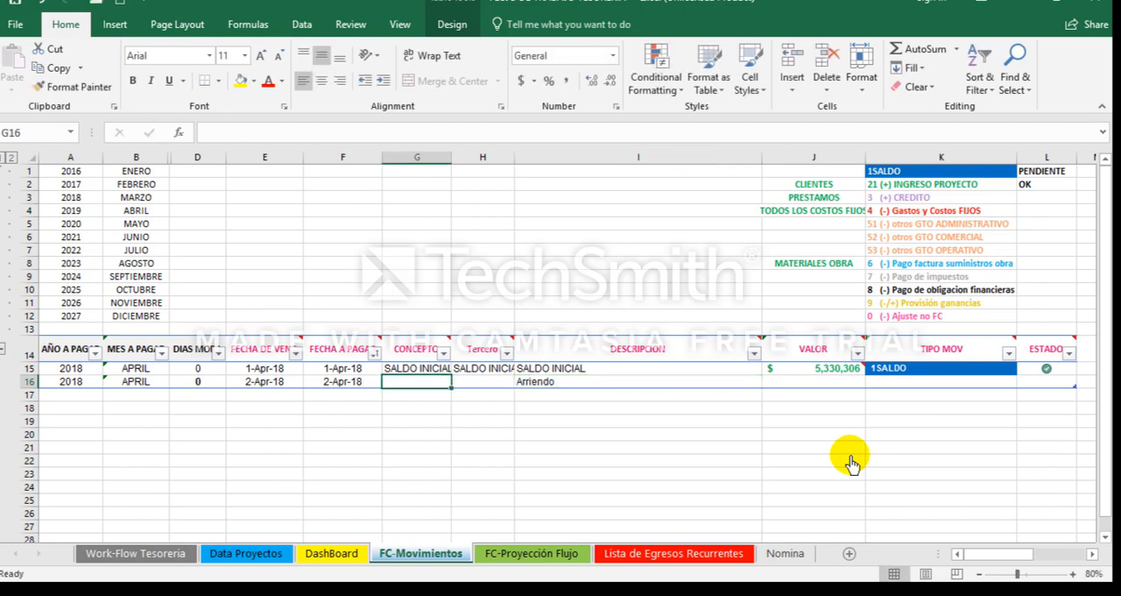
Step: Enter ARRIENDO as the CONCEPTO of the new movement in row 16
mouse_move(424, 355)
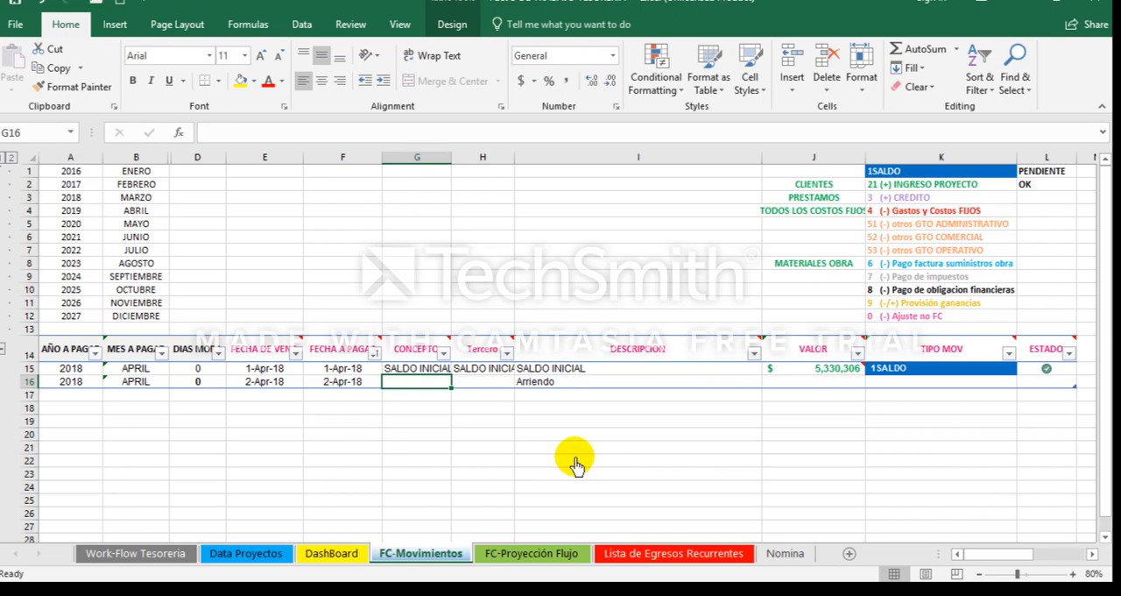
type("ARRIENDO")
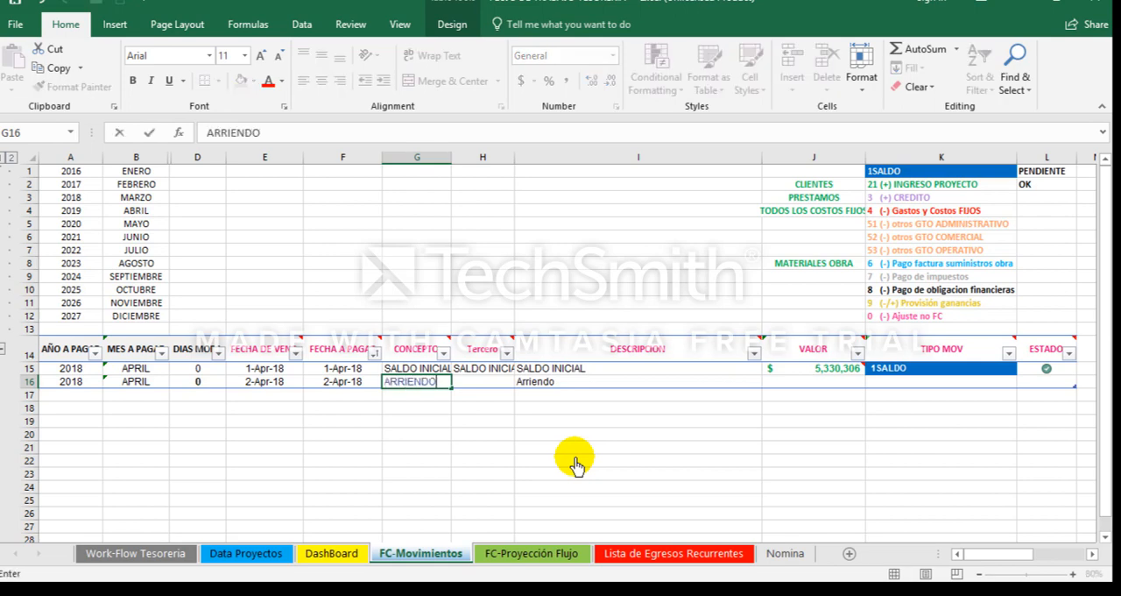
key("Tab")
Step: Enter the payee's name in the Tercero field of the rent movement in row 16
key("Up")
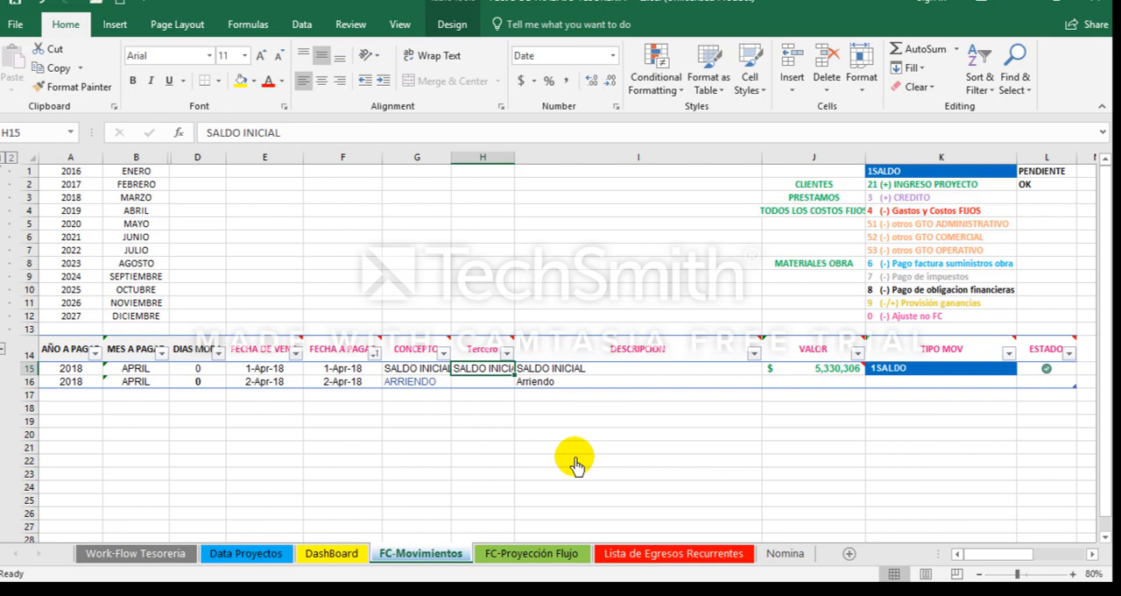
key("Down")
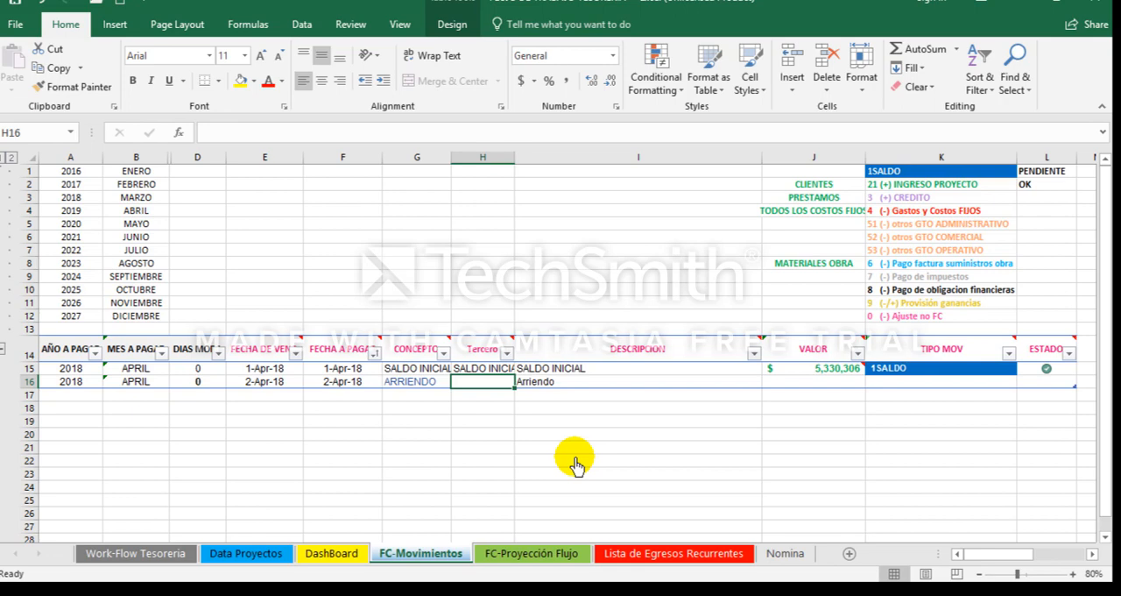
type("SR")
key("BackSpace")
type("R")
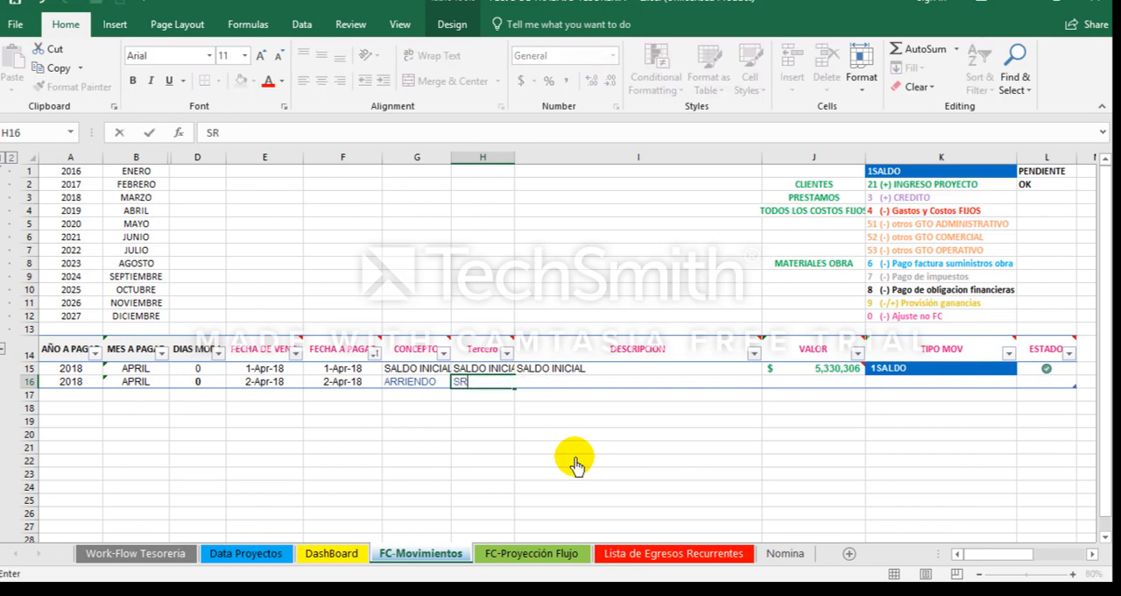
type(" JULIO")
key("Return")
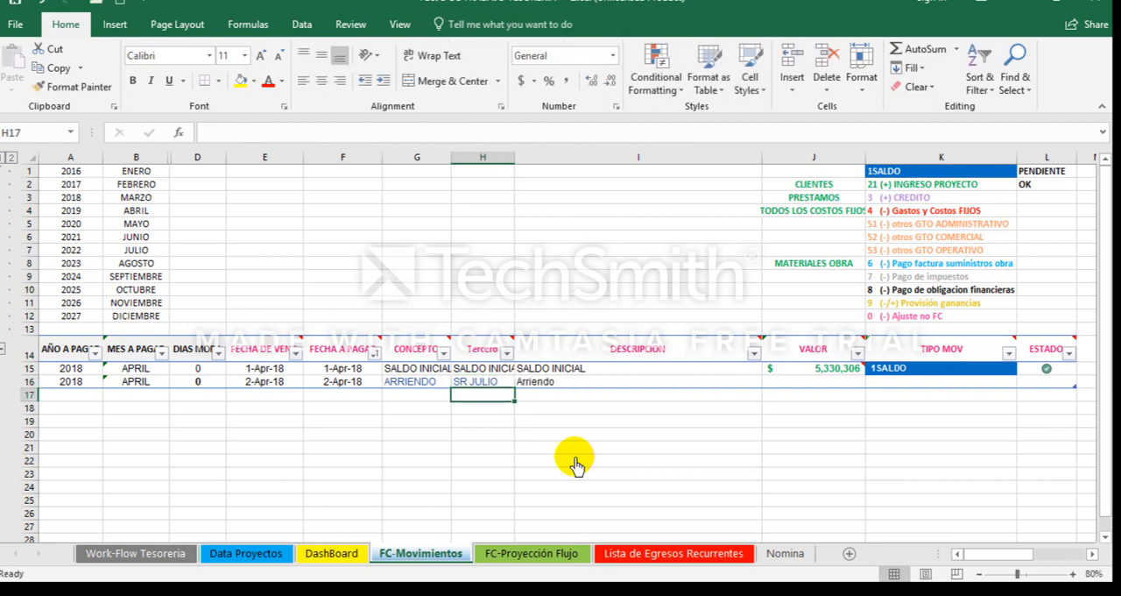
Step: Set the rent movement's DESCRIPCION to ARRIENDO MES ABRIL 2018
key("Up")
key("Right")
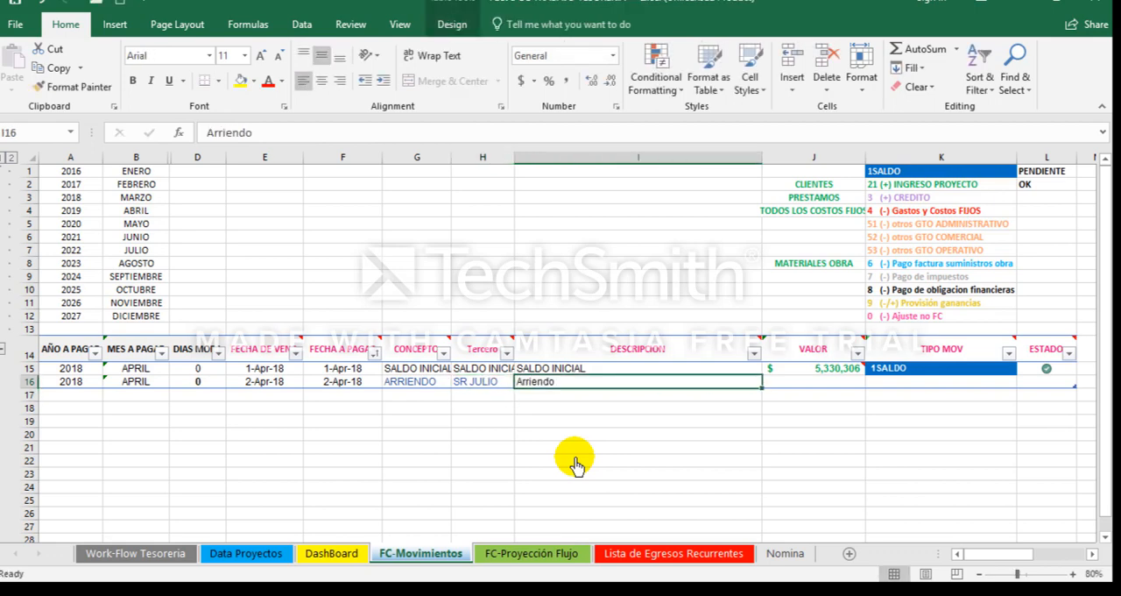
type("ARRIENDO")
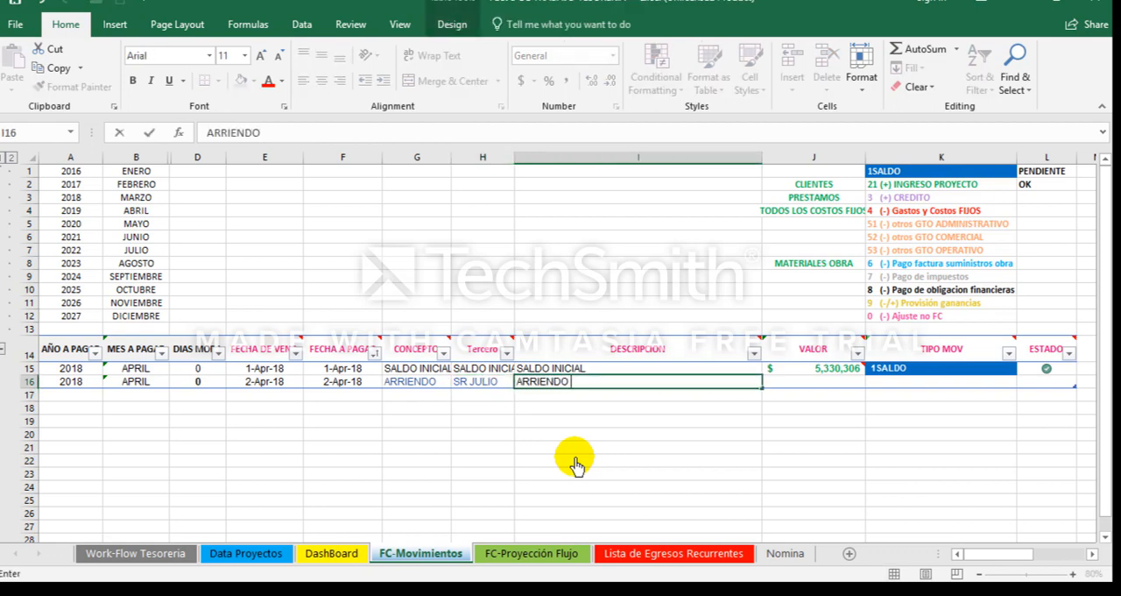
type(" MES ABRIL")
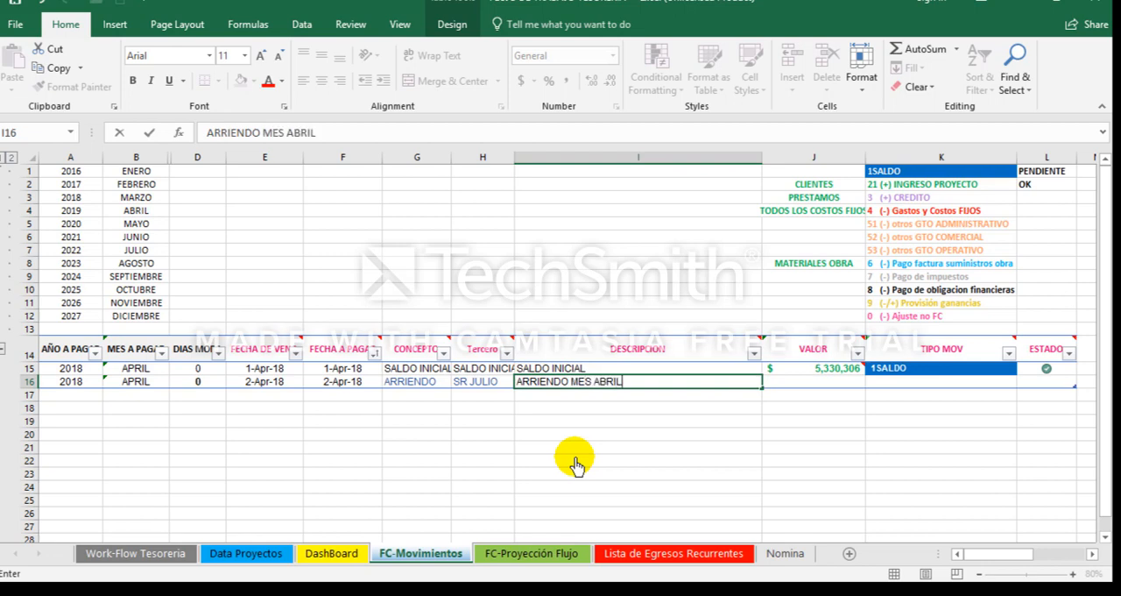
type(" 2018")
key("Return")
Step: Enter the rent movement's VALOR as a negative amount, -1,500,000
key("Up")
key("Right")
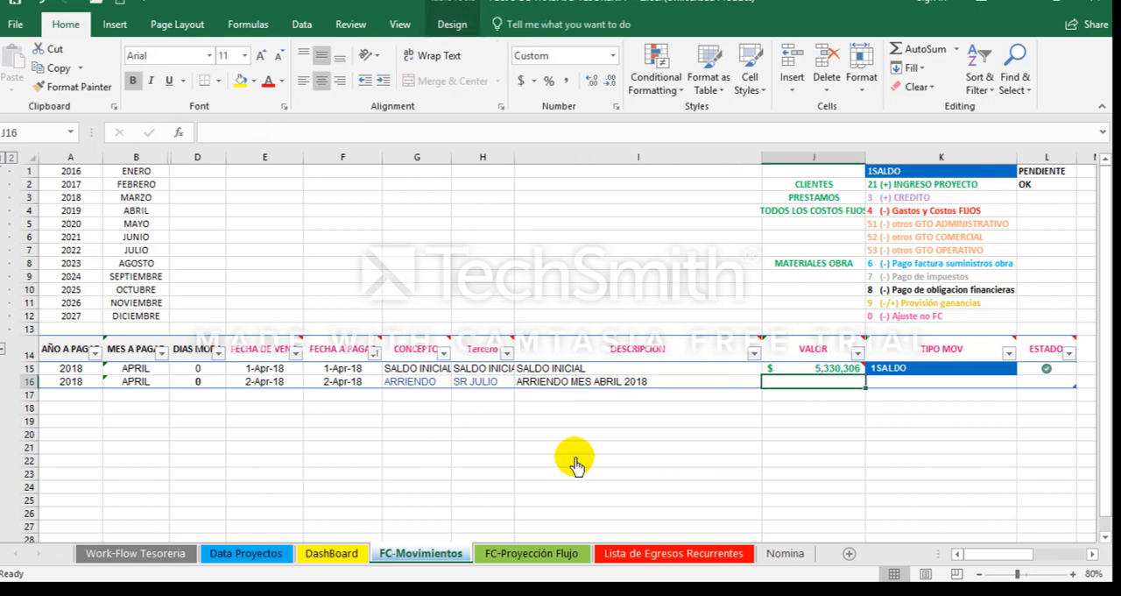
type("-1")
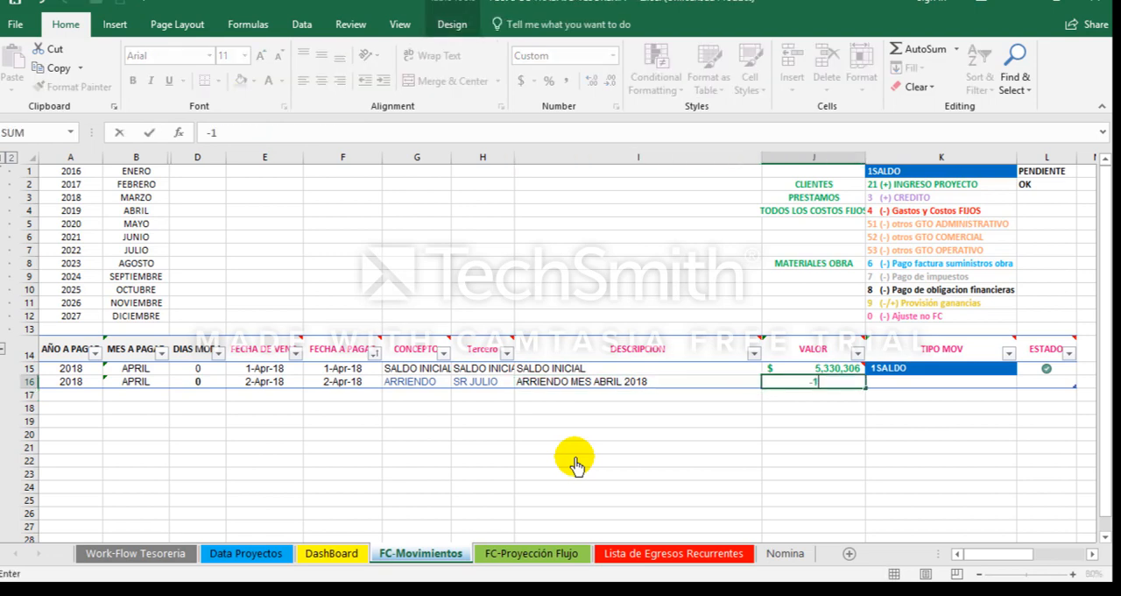
type("500000")
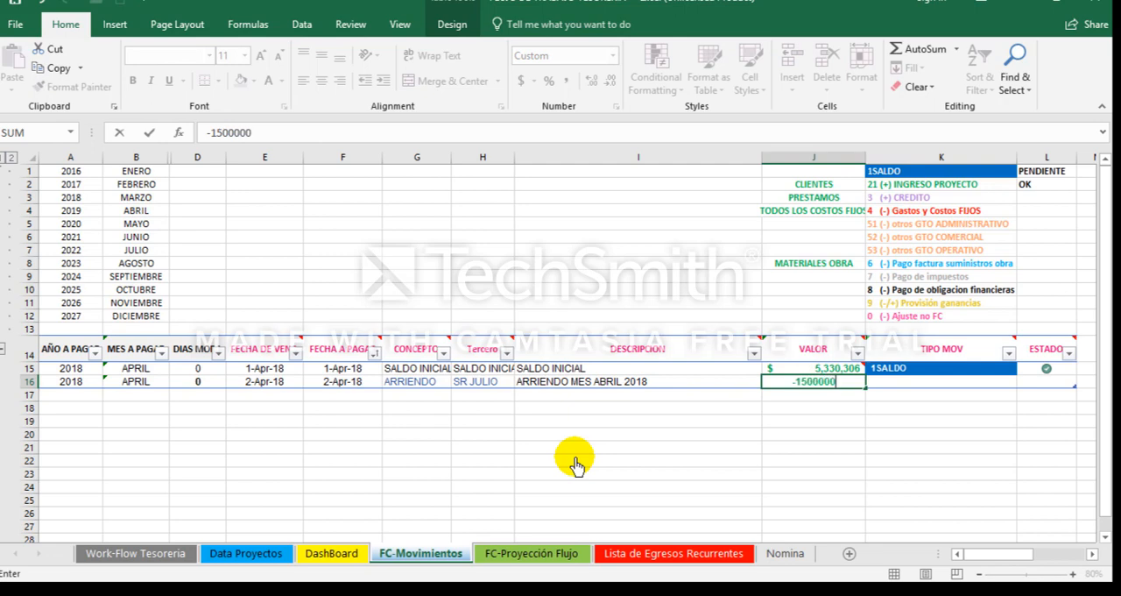
key("Return")
key("Up")
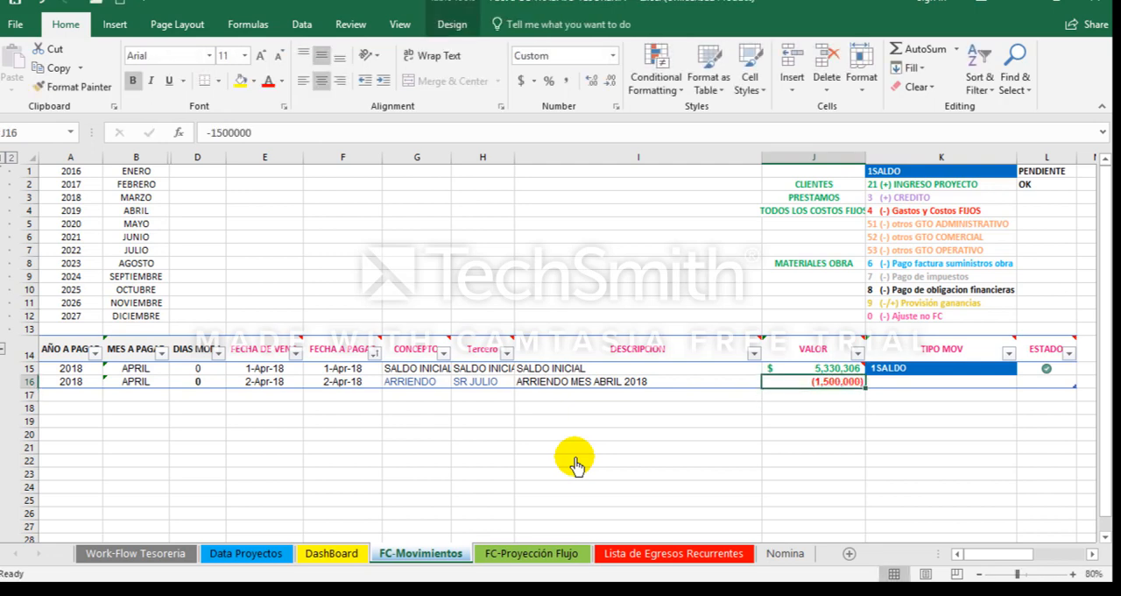
type("-")
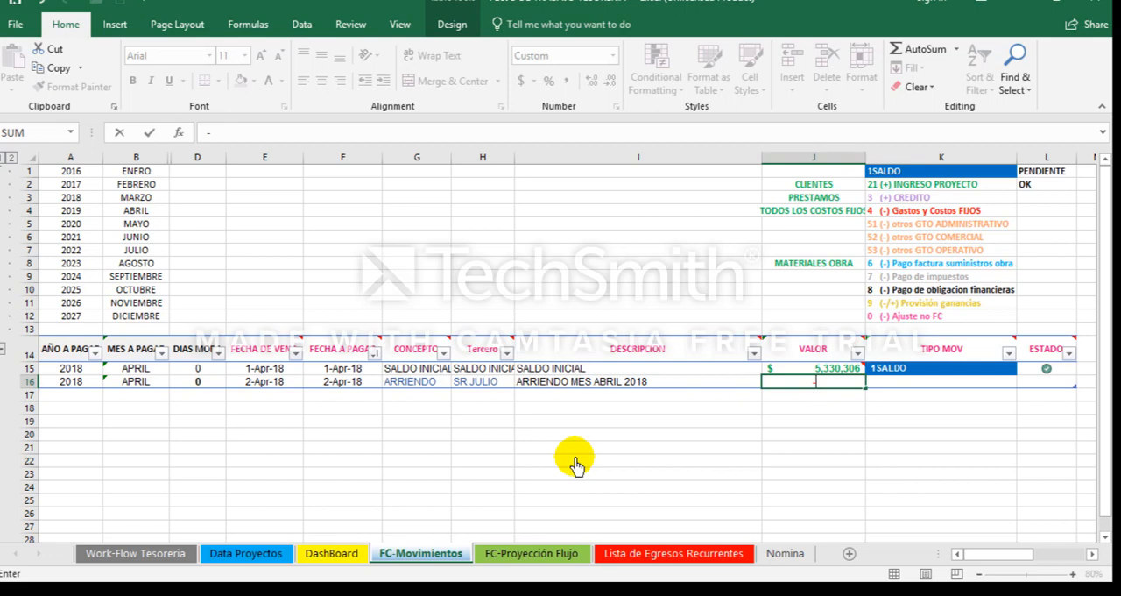
type("1,500,0")
type("00000")
key("Return")
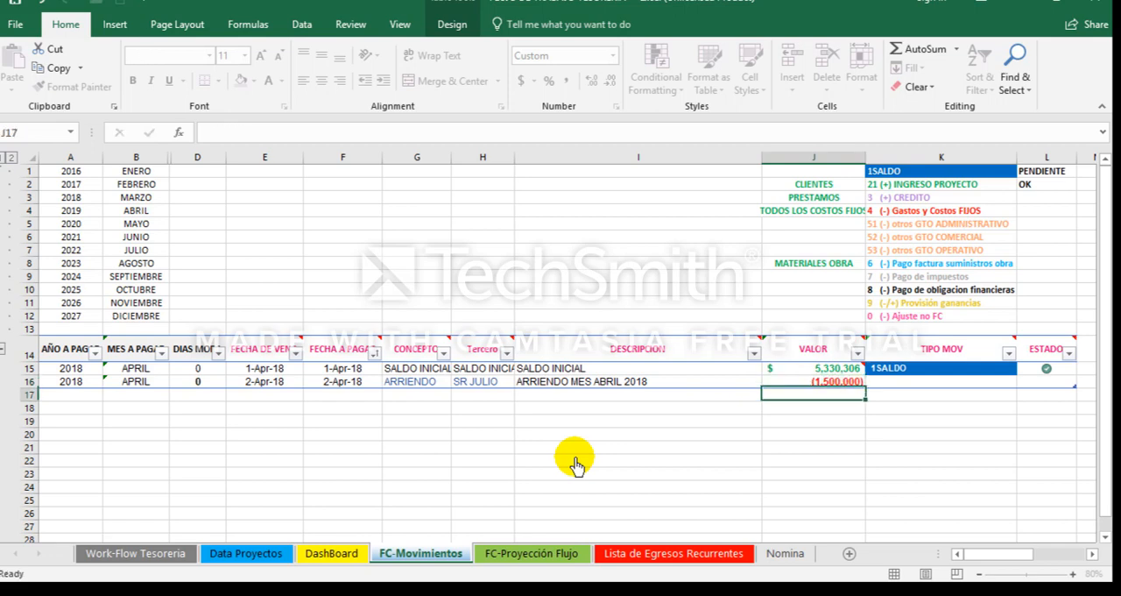
Step: Classify the rent movement's TIPO MOV as 4 (-) Gastos y Costos FIJOS and set its ESTADO to 1
key("Up")
key("Right")
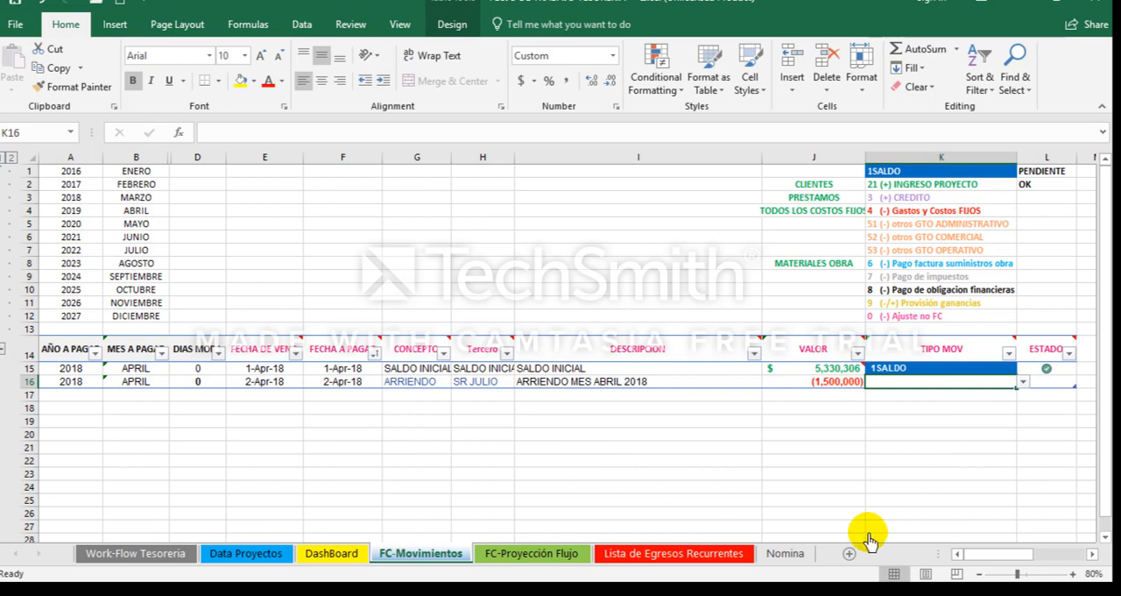
left_click(1024, 383)
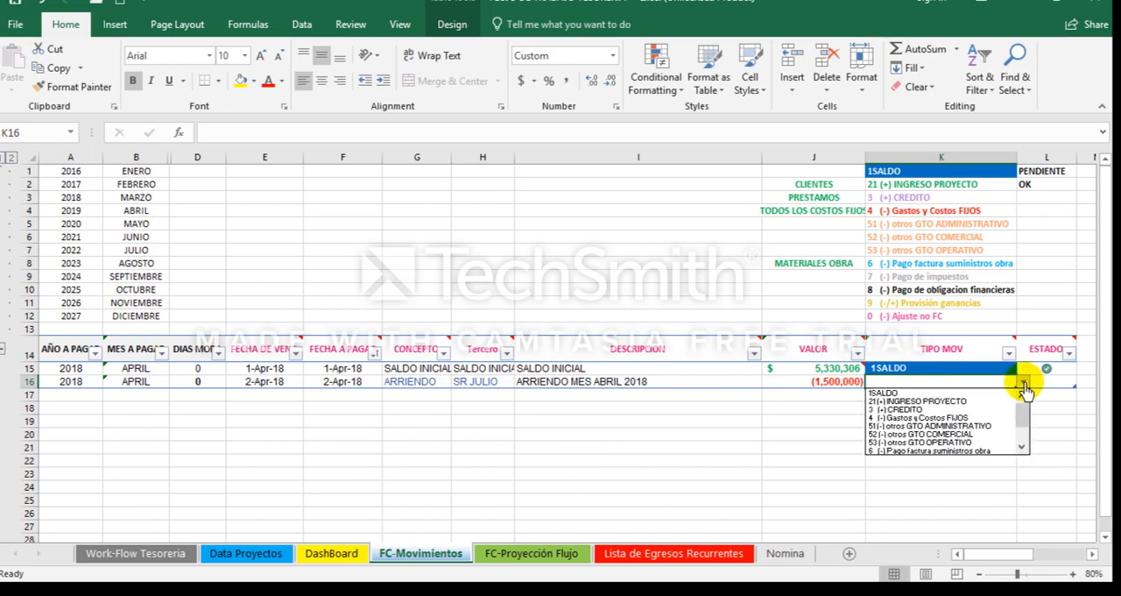
left_click(983, 418)
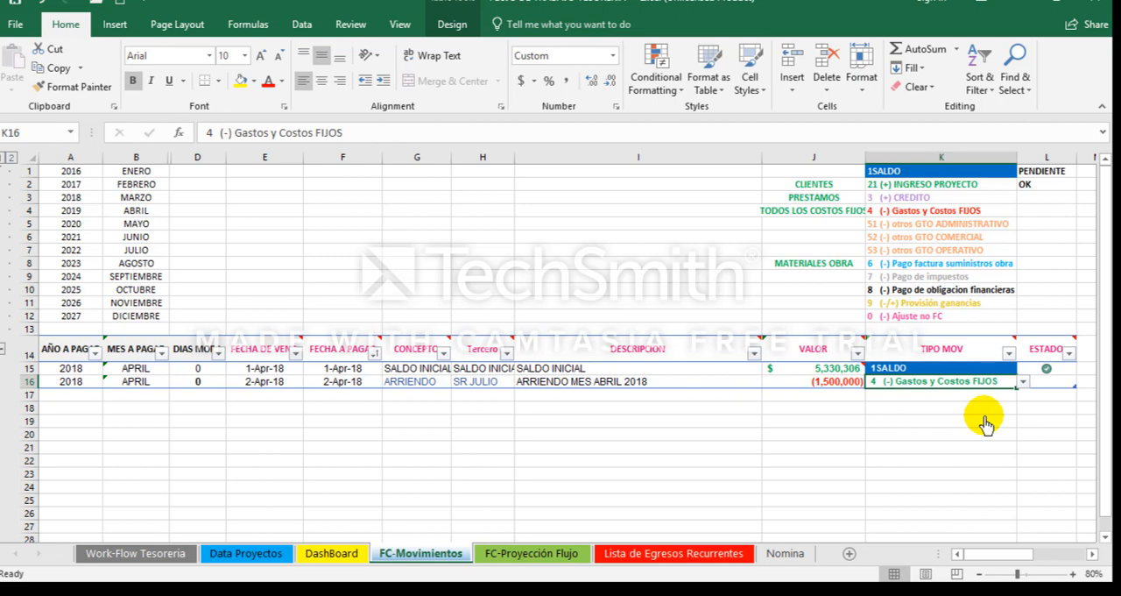
key("Right")
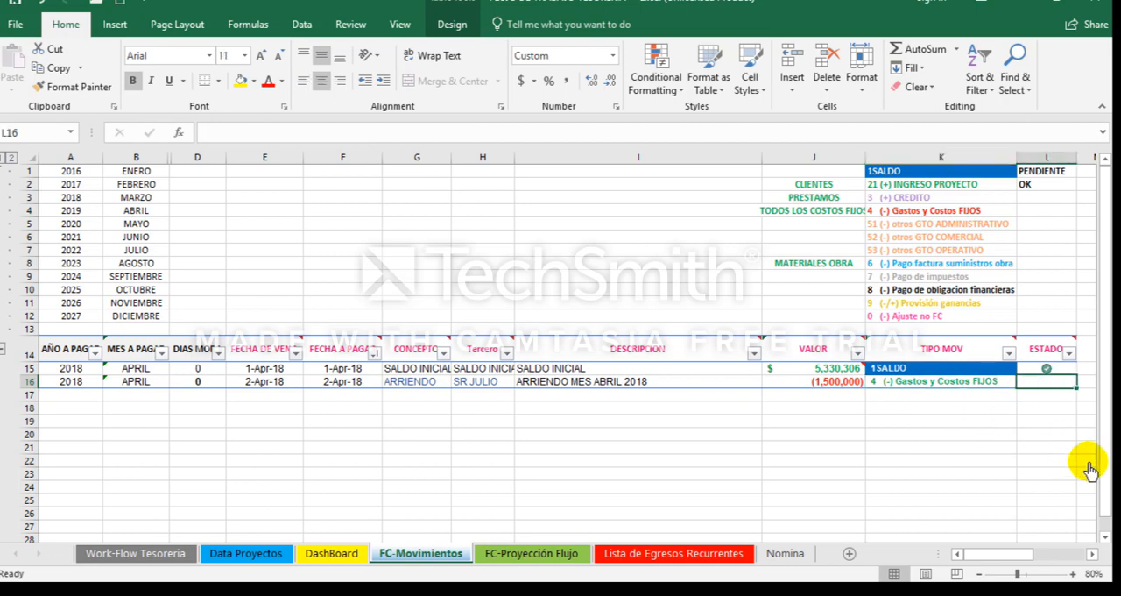
type("1")
key("Return")
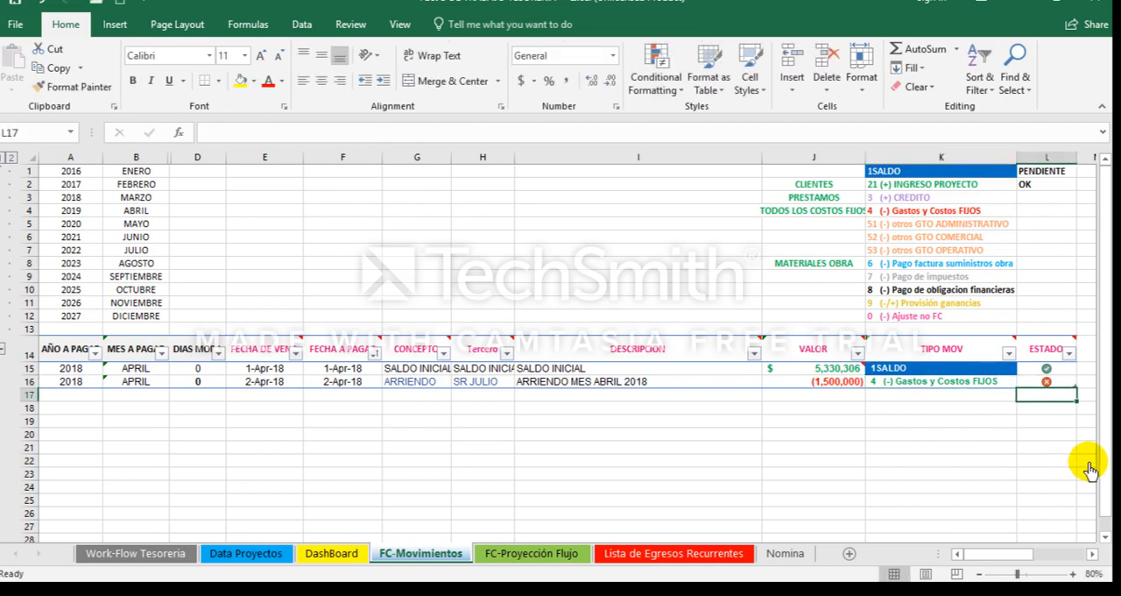
Step: Start a new movement in row 17 of the FC-Movimientos table with a due date of 8-Apr-18
key("Up")
key("Left")
key("Left")
key("Left")
key("Left")
key("Left")
key("Left")
key("Left")
key("Left")
key("Left")
key("Left")
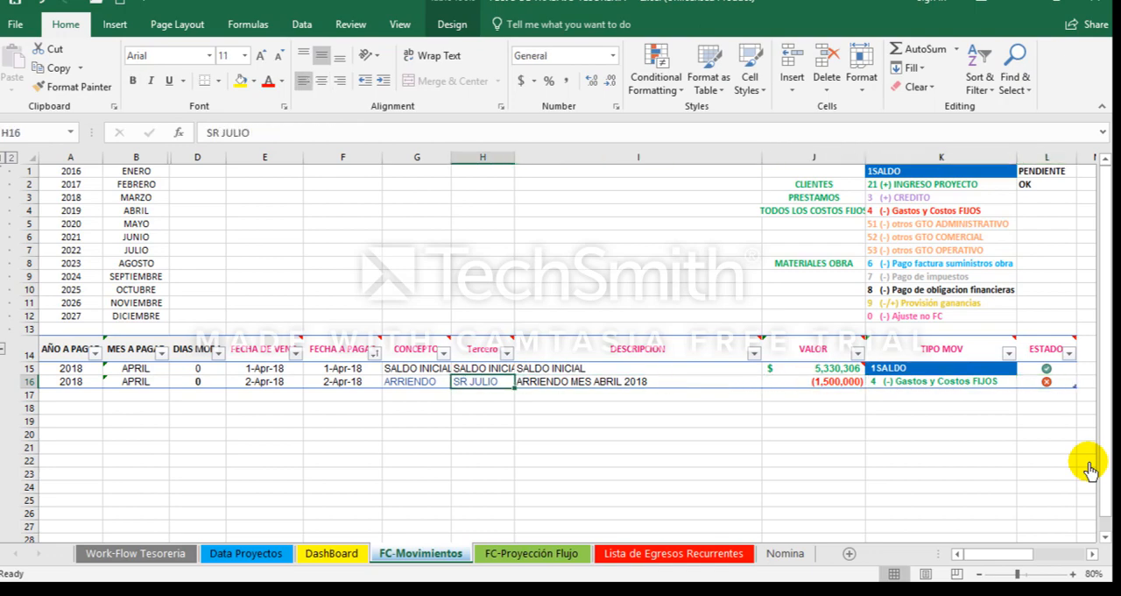
key("Down")
key("Right")
key("Right")
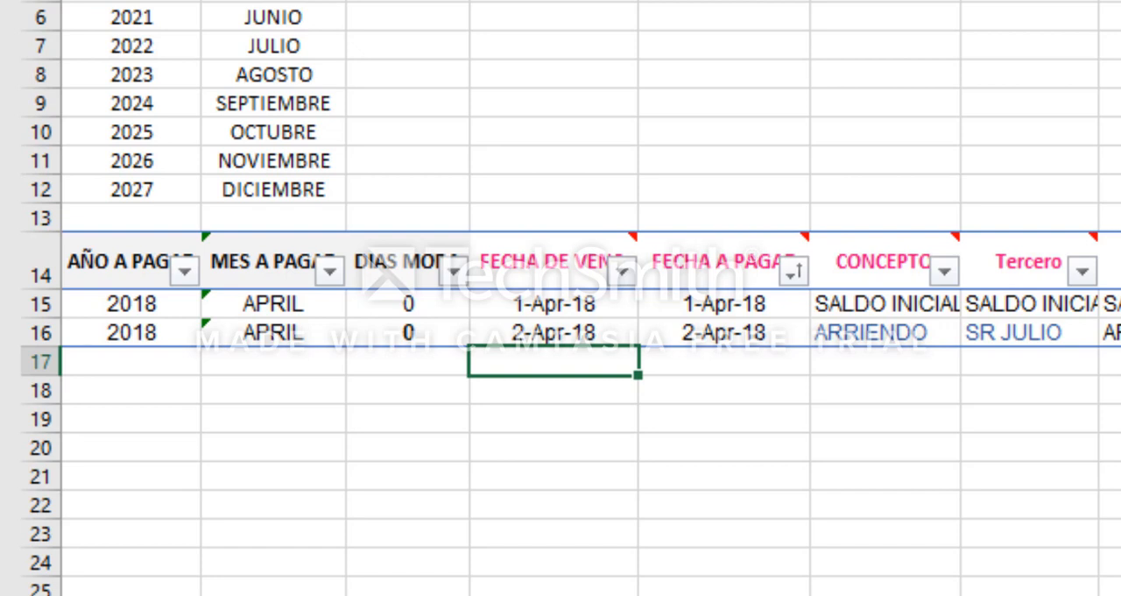
type("4.")
key("BackSpace")
type("-8-2018")
key("Return")
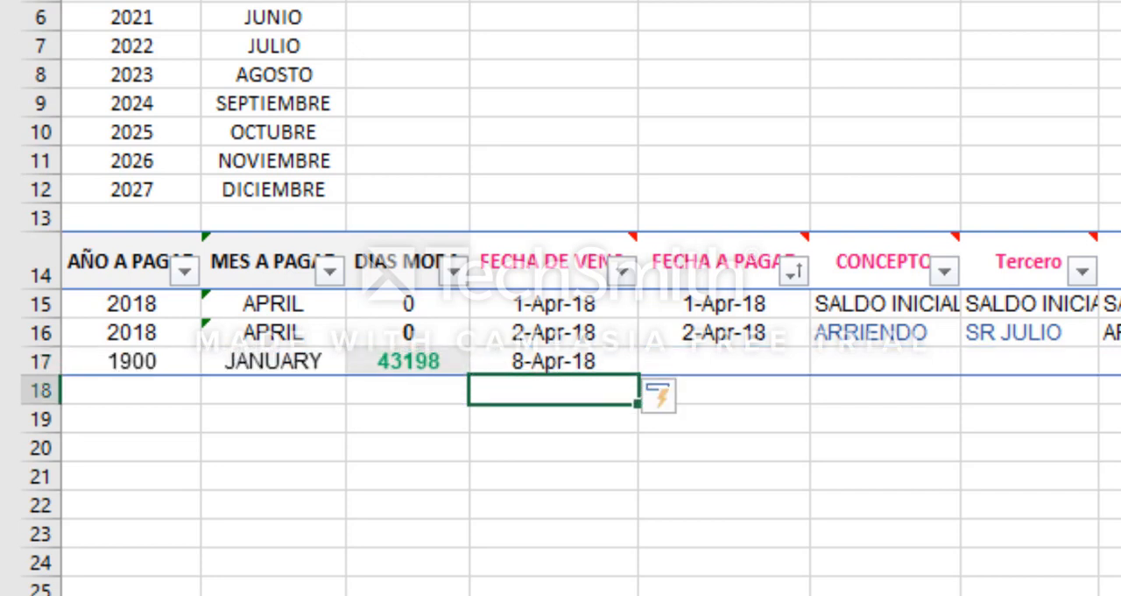
Step: Enter 8-4-18 as the FECHA A PAGAR of the movement in row 17
key("Up")
key("Right")
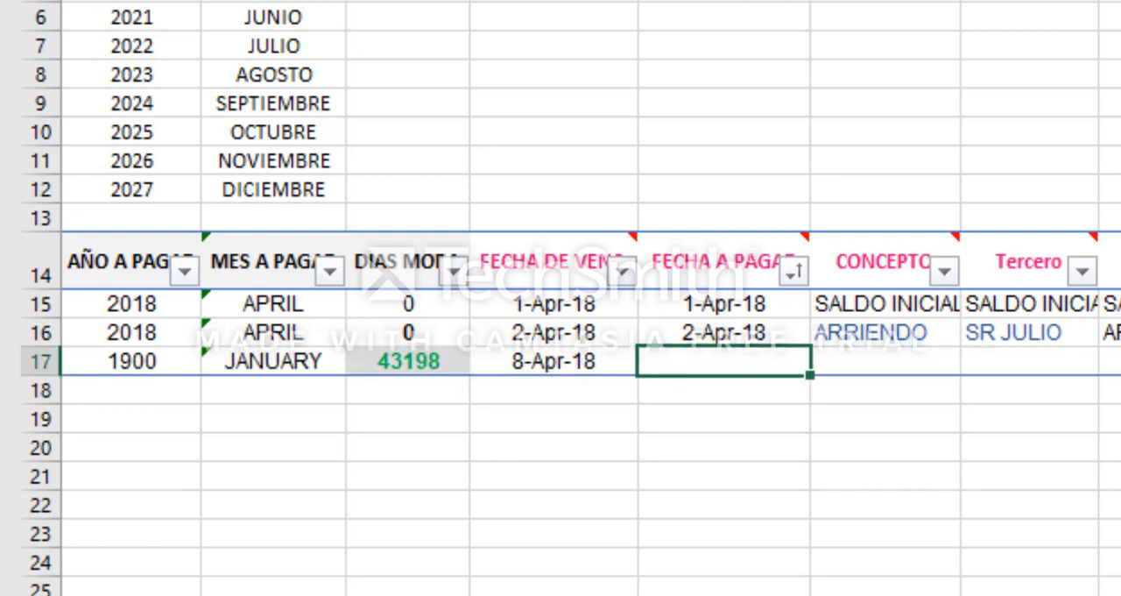
type("8-4-18")
key("Tab")
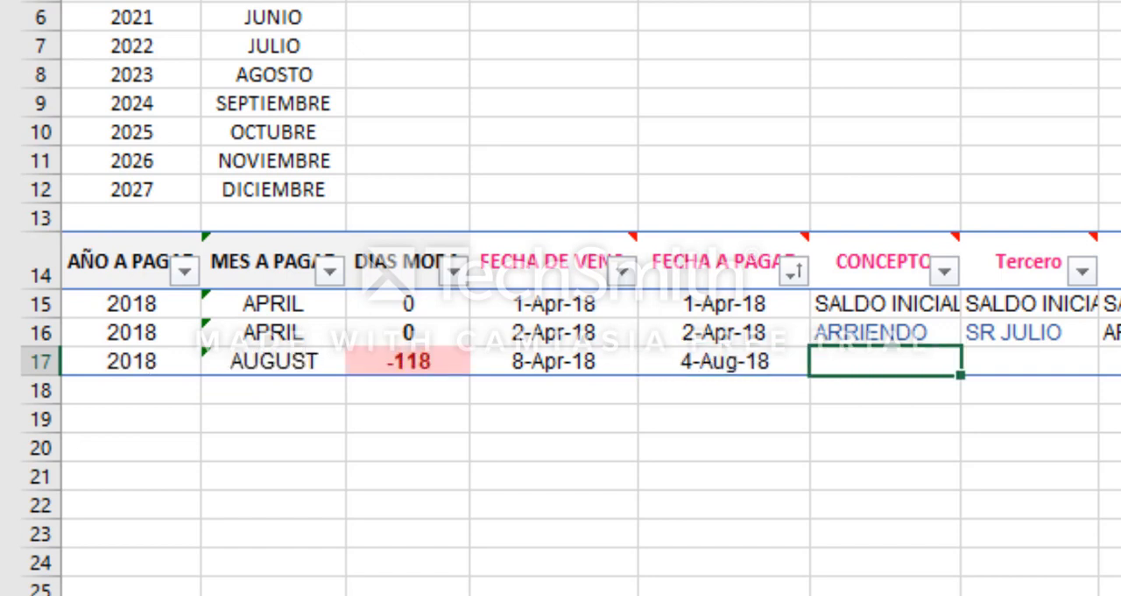
Step: Set the row 17 movement's CONCEPTO to SERVICIOS PUBLICOS and its Tercero to CODENSA
type("S")
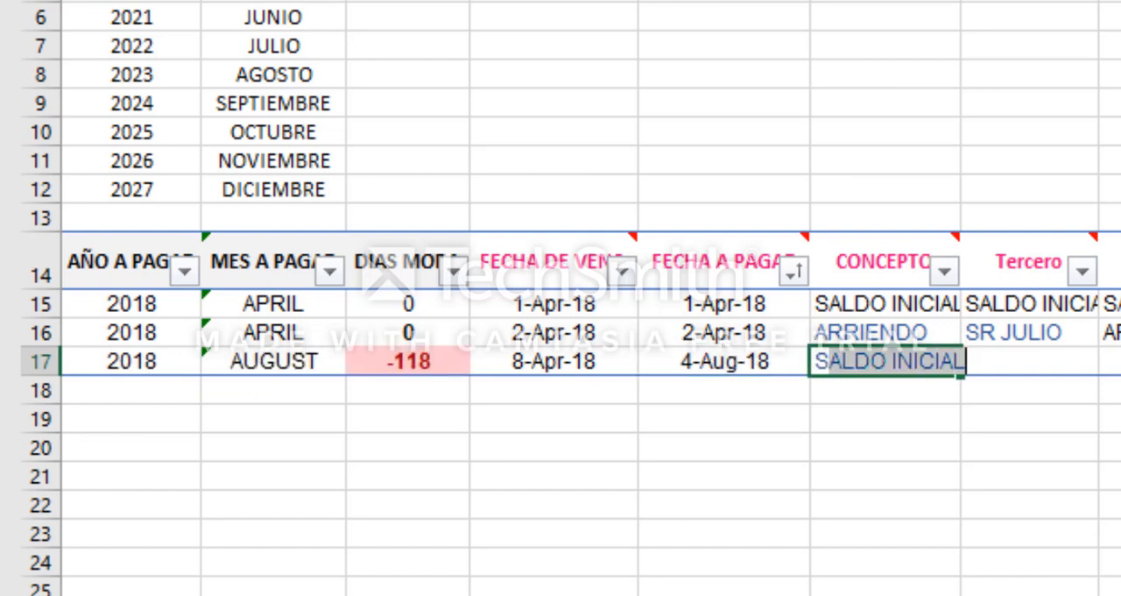
type("ERV")
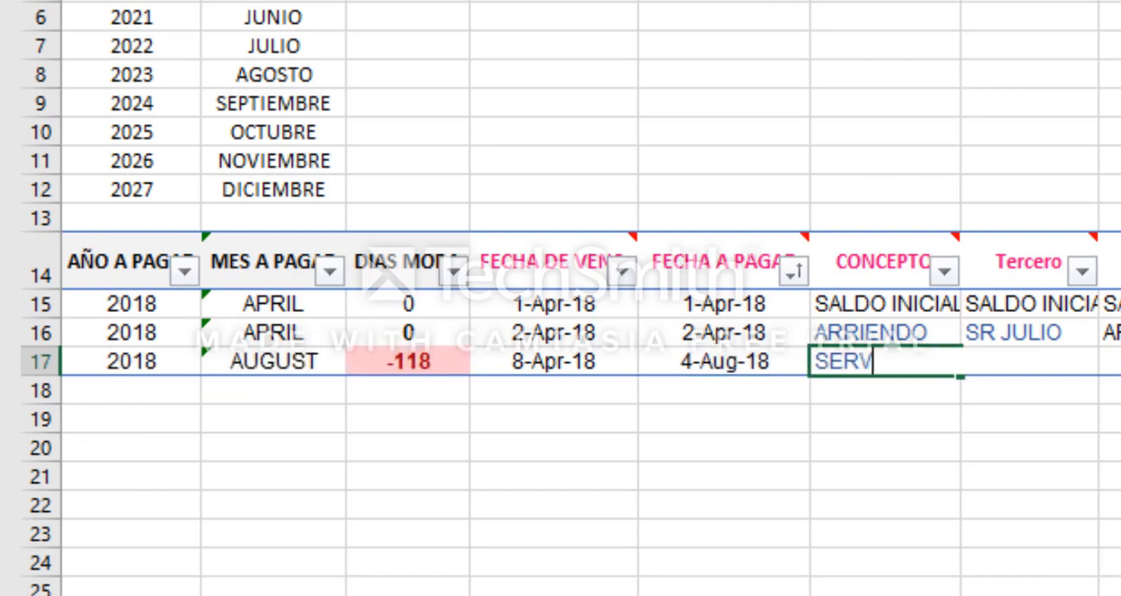
type("ICIOS PUBLICOS")
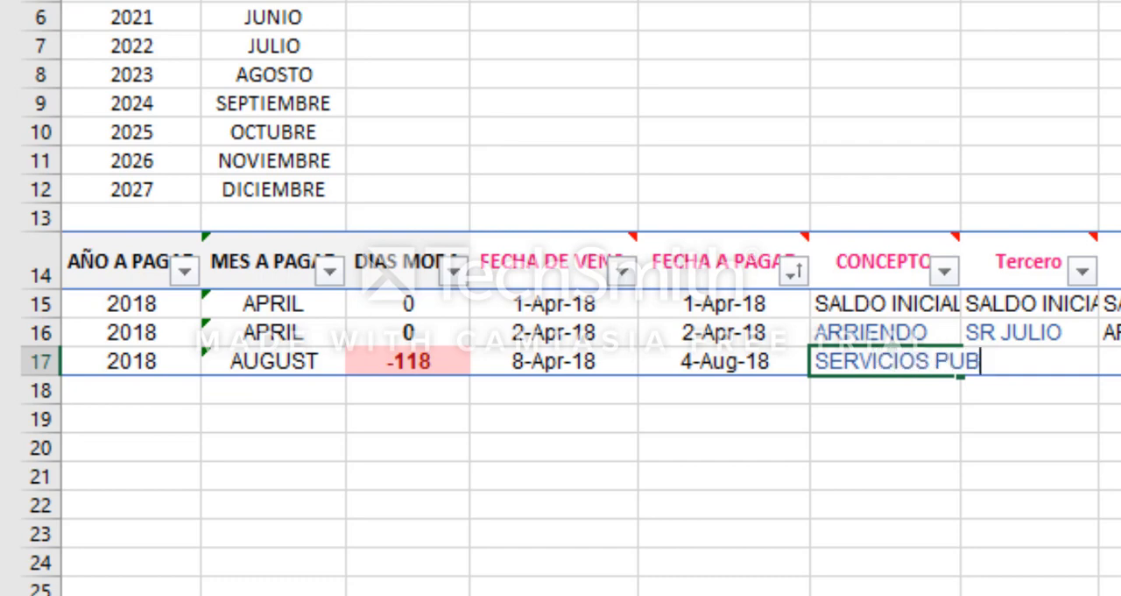
key("Tab")
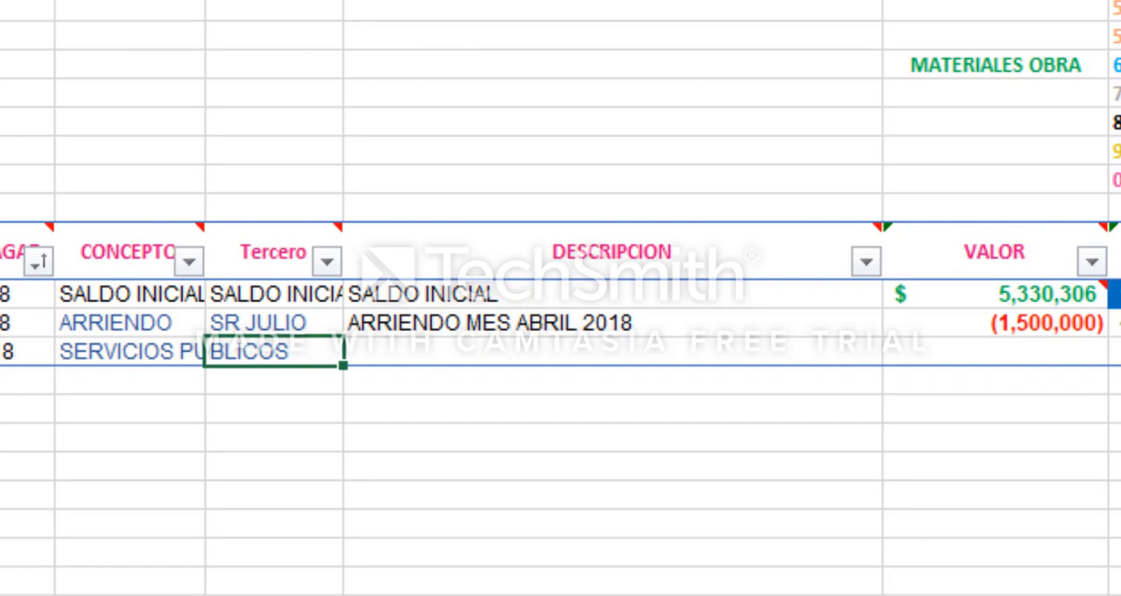
type("CO")
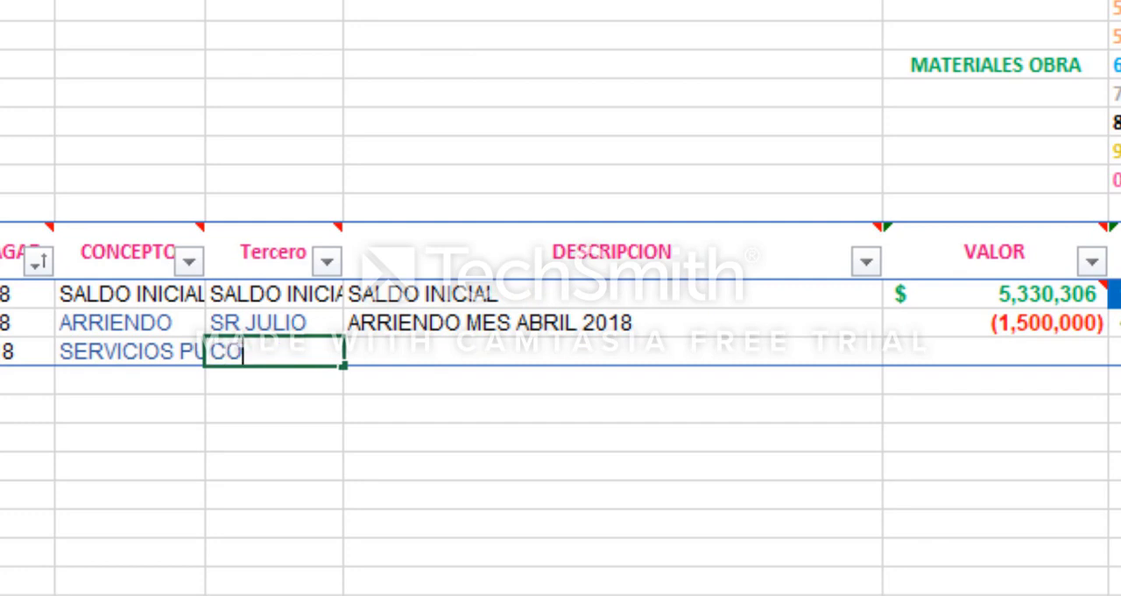
type("DENSA")
key("Down")
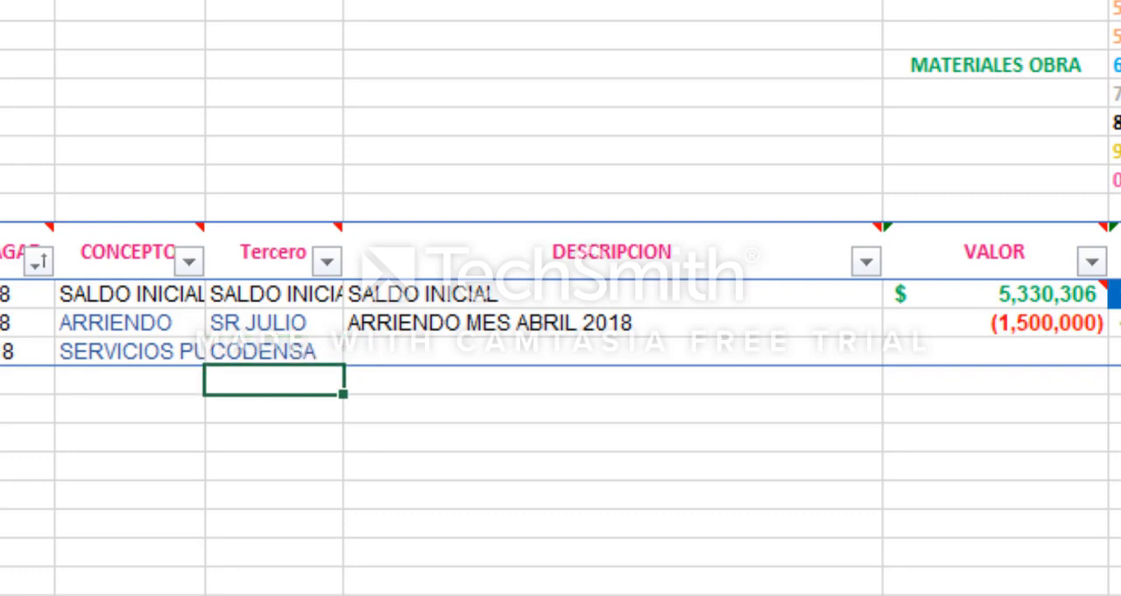
Step: Enter ENERGIA ABRIL 2018 as the DESCRIPCION of the CODENSA movement
left_click(612, 351)
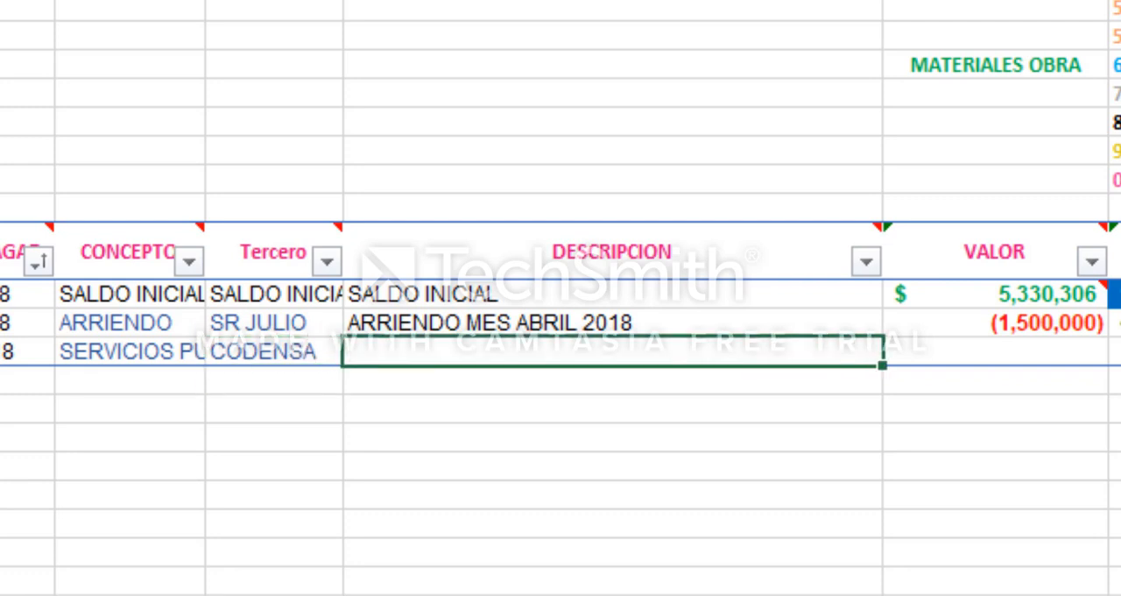
type("ENERGIA ABRIL")
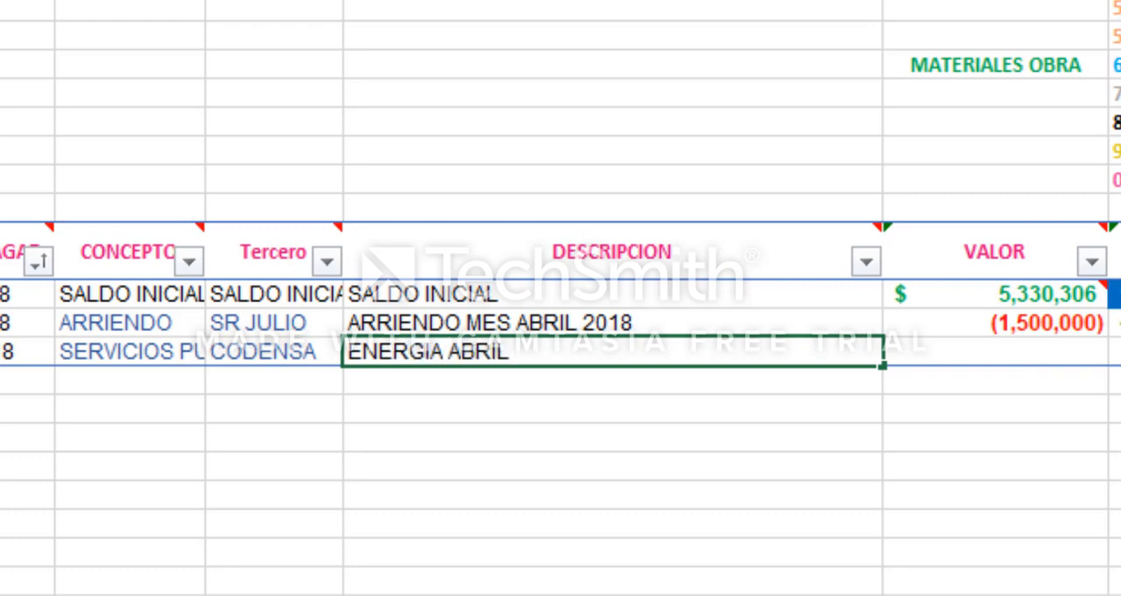
type(" 2018")
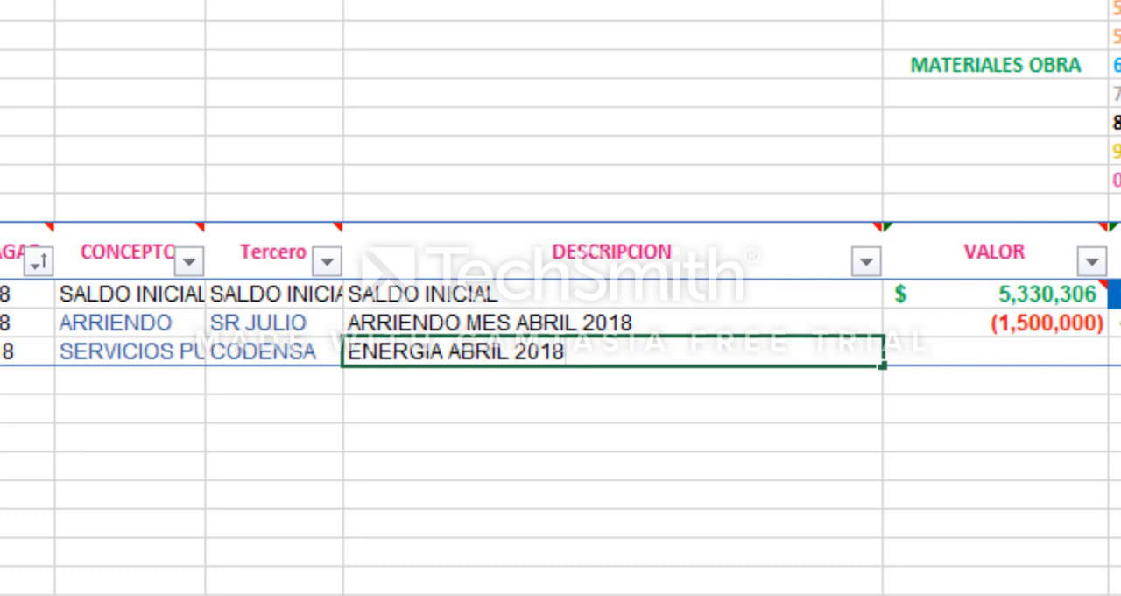
Step: Change the month in the CODENSA movement's DESCRIPCION to MARZO
key("Left")
key("Left")
key("Left")
key("Left")
key("Left")
key("shift+Left")
key("shift+Left")
key("shift+Left")
key("shift+Left")
key("shift+Left")
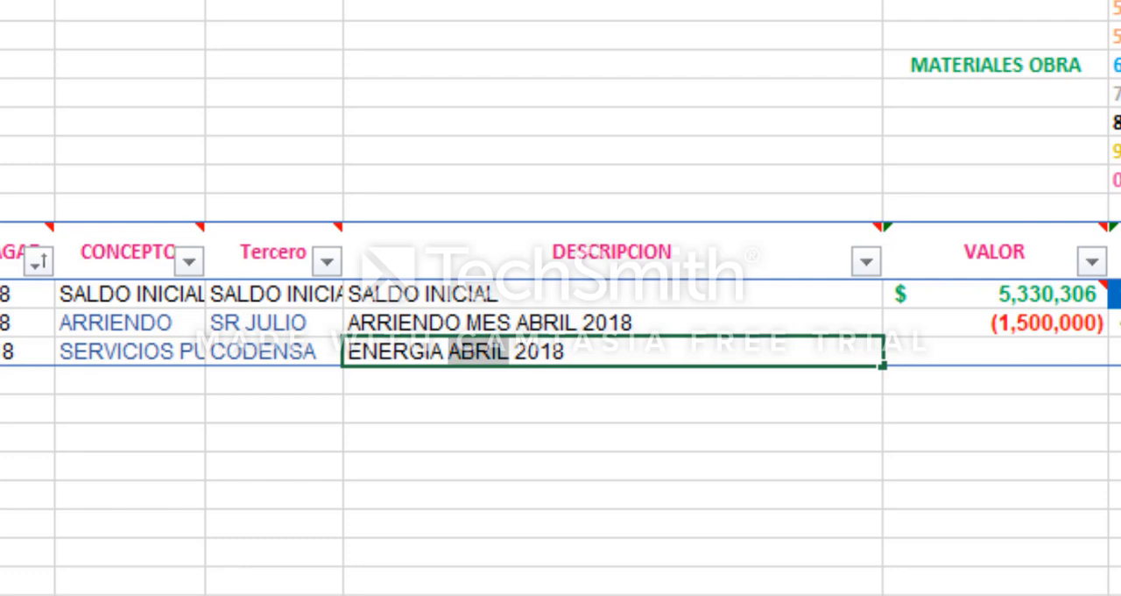
type("MARZO")
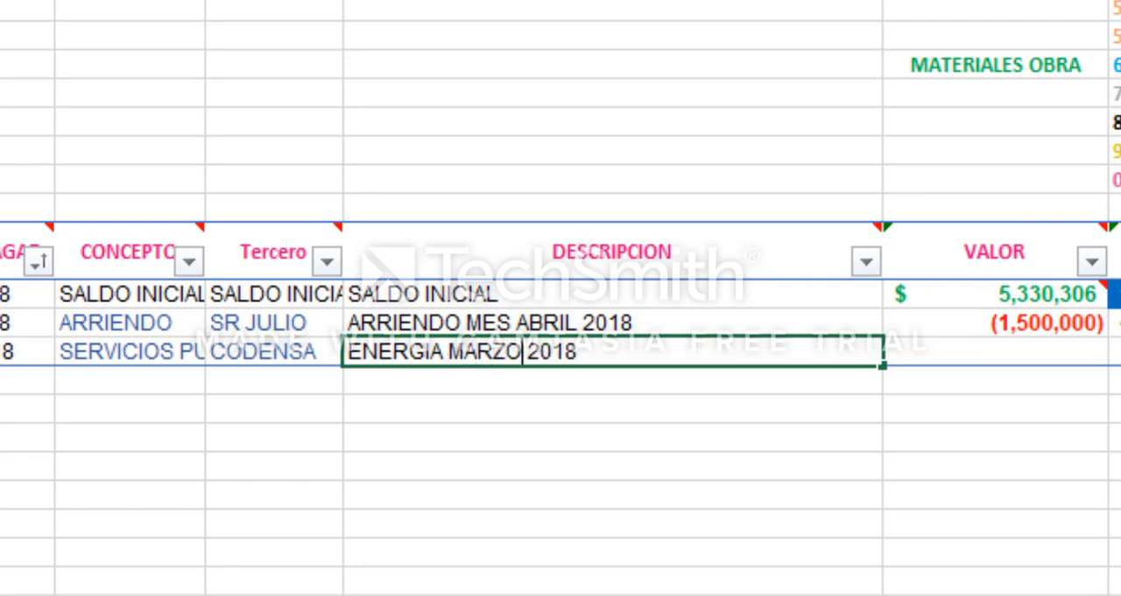
key("Return")
Step: Enter the energy movement's VALOR as a negative amount, -120,000
key("Up")
key("Right")
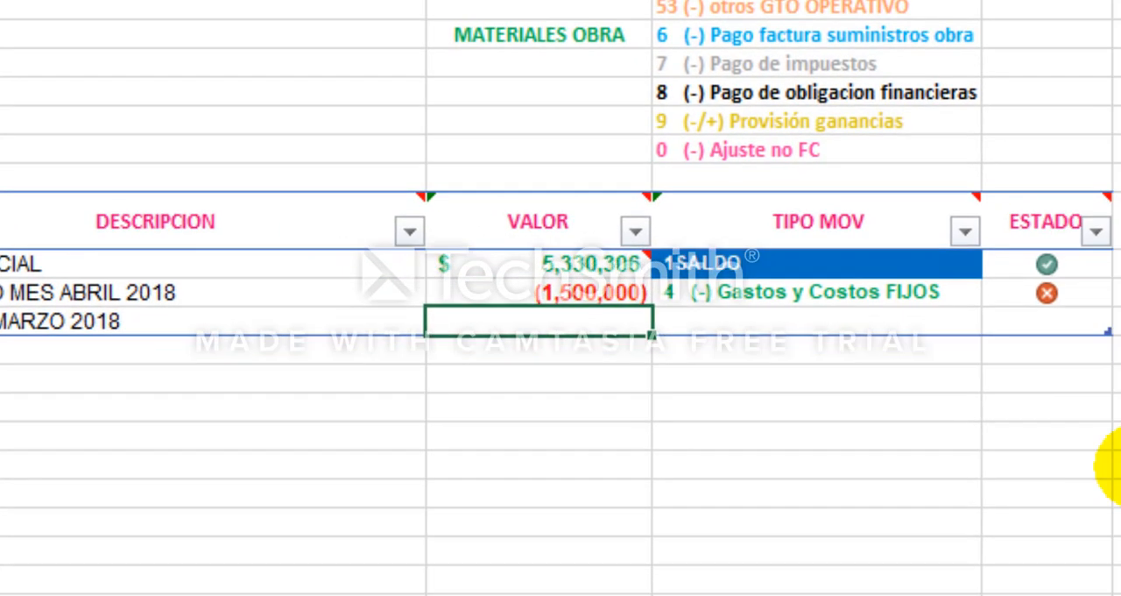
type("-")
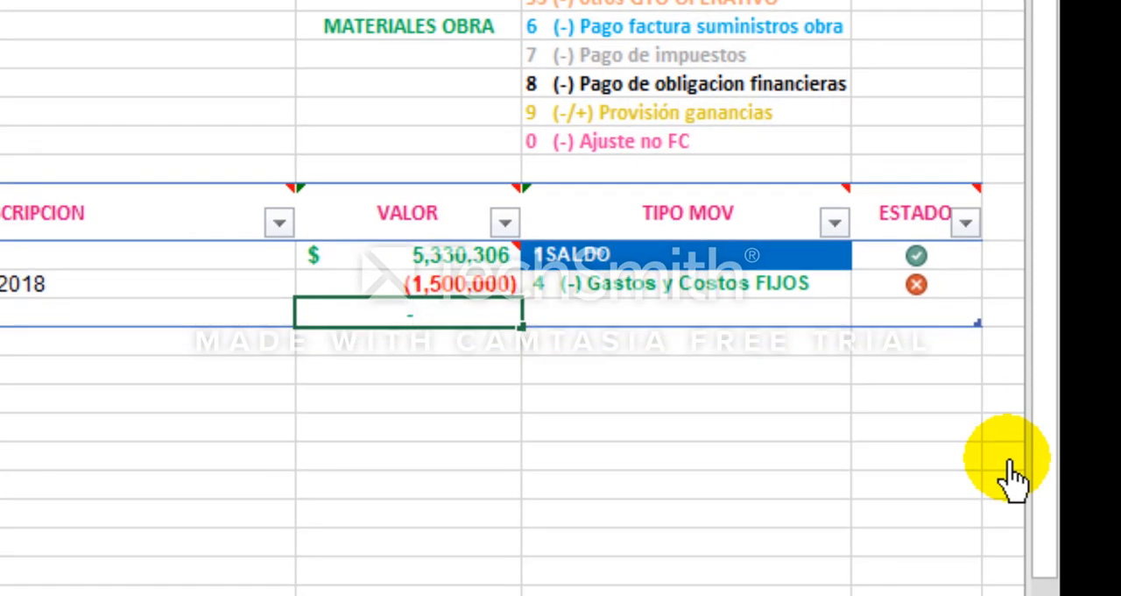
type("56")
key("BackSpace")
key("BackSpace")
key("BackSpace")
type("-120000")
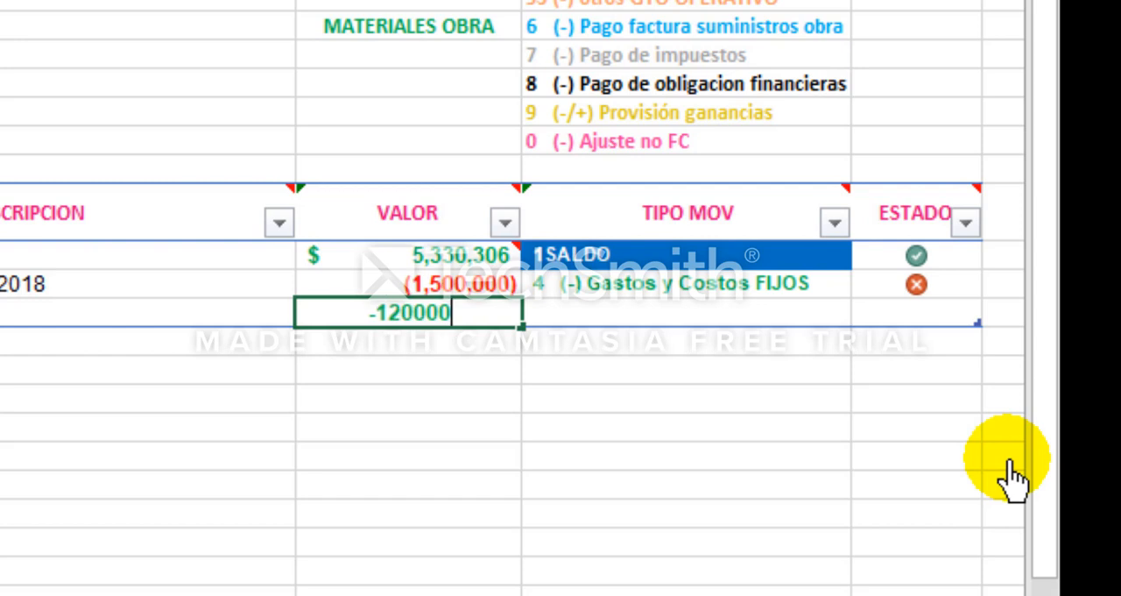
key("Return")
Step: Classify the energy movement's TIPO MOV as 4 (-) Gastos y Costos FIJOS and set its ESTADO to 1
key("Up")
key("Right")
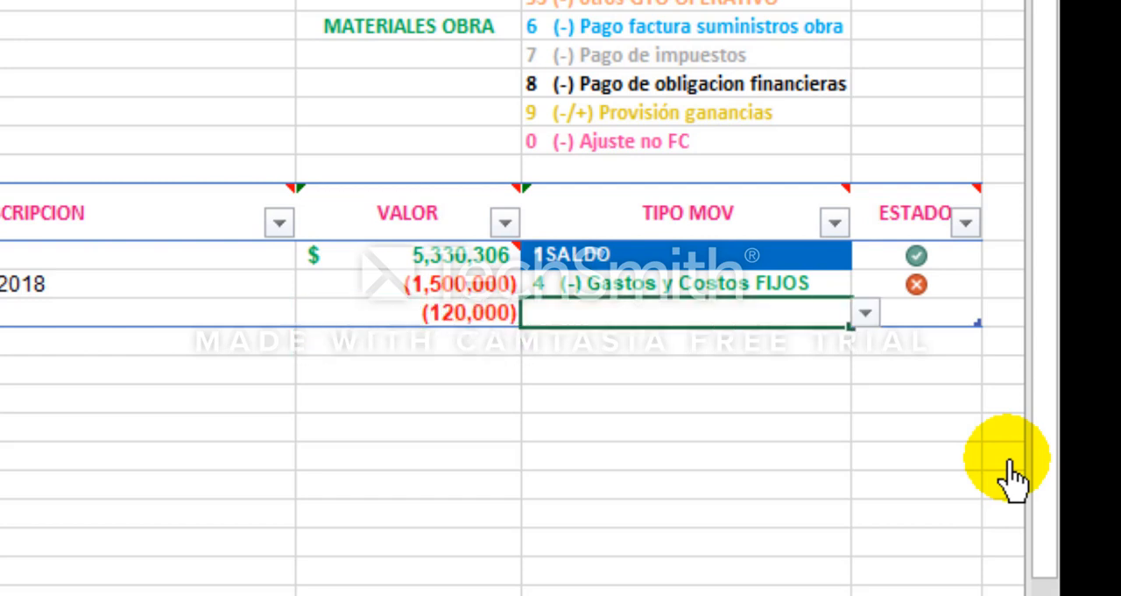
left_click(863, 316)
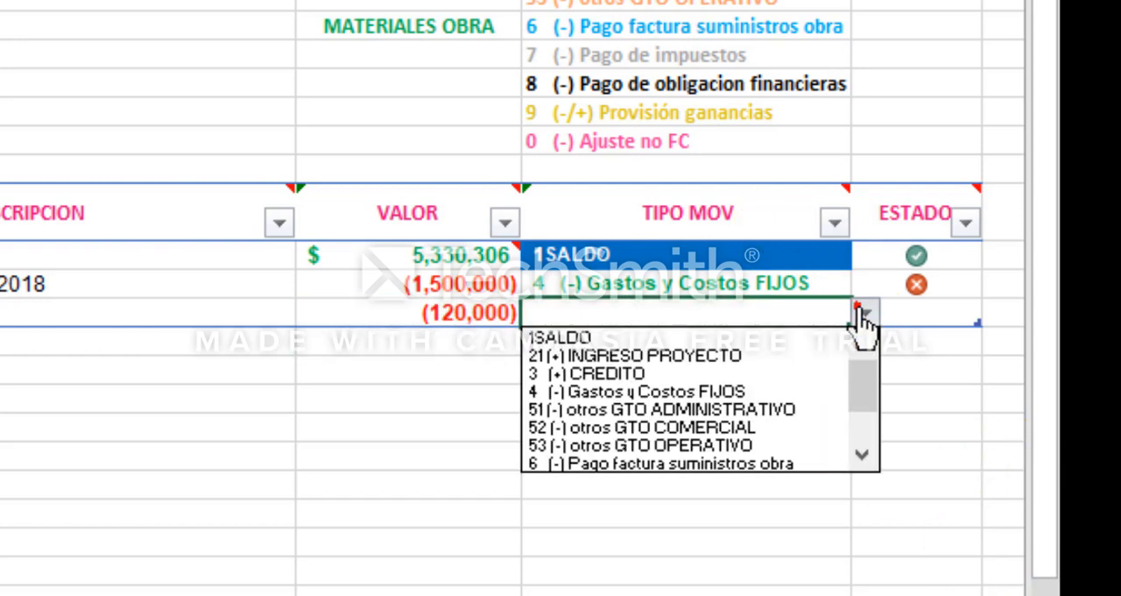
left_click(776, 394)
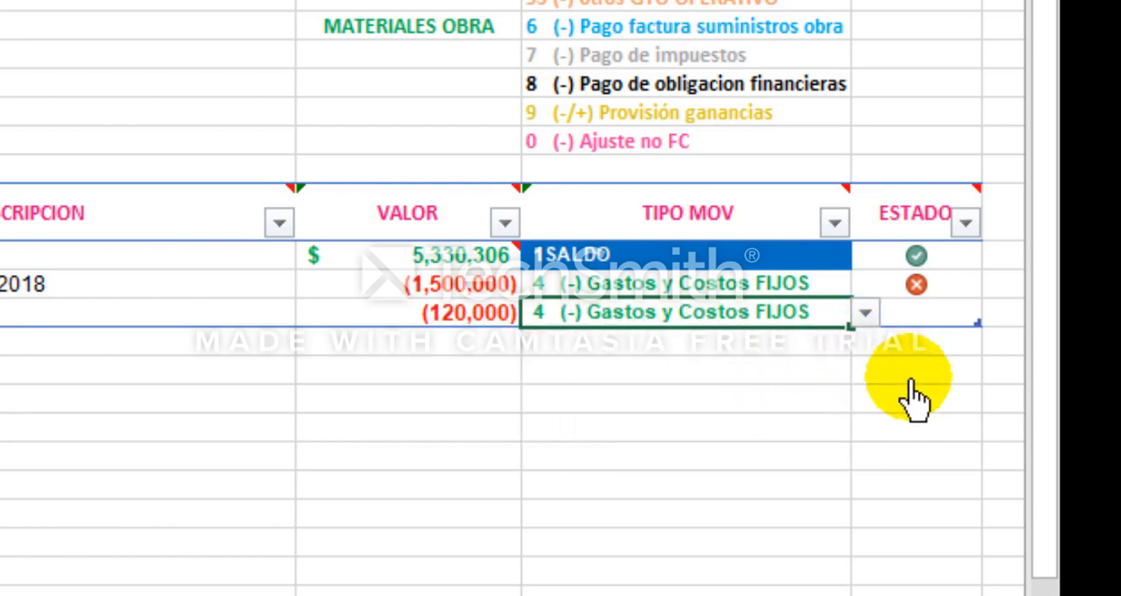
key("Tab")
type("0")
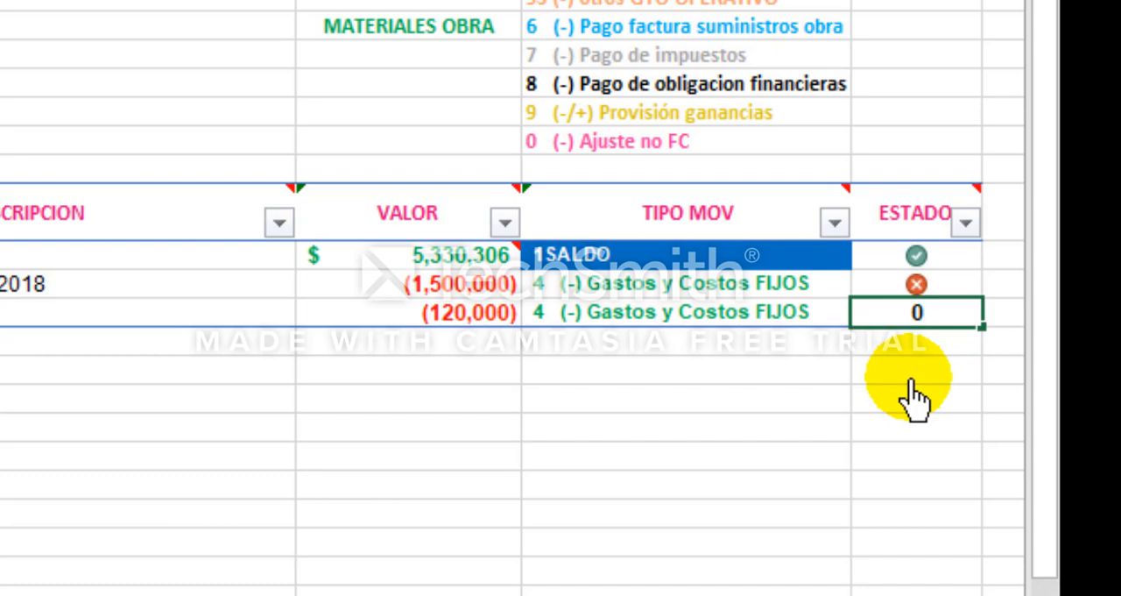
key("Return")
key("Up")
type("1")
key("Return")
key("Up")
Step: Correct the energy movement's FECHA A PAGAR to 8-Apr-18
key("Down")
key("Left")
key("Left")
key("Left")
key("Left")
key("Left")
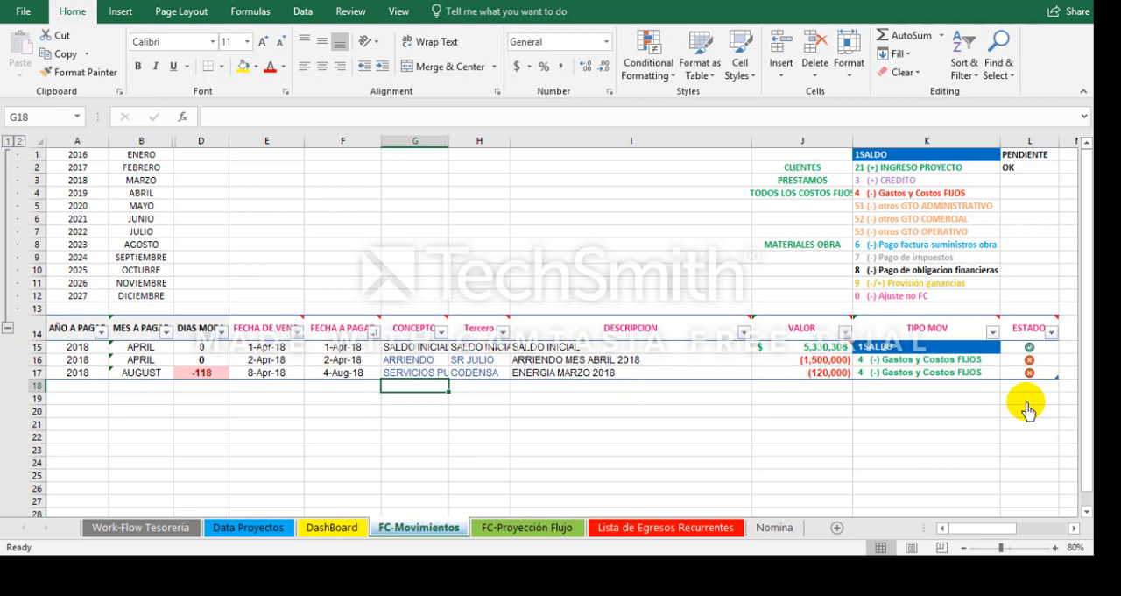
key("Left")
key("Right")
key("Right")
key("Right")
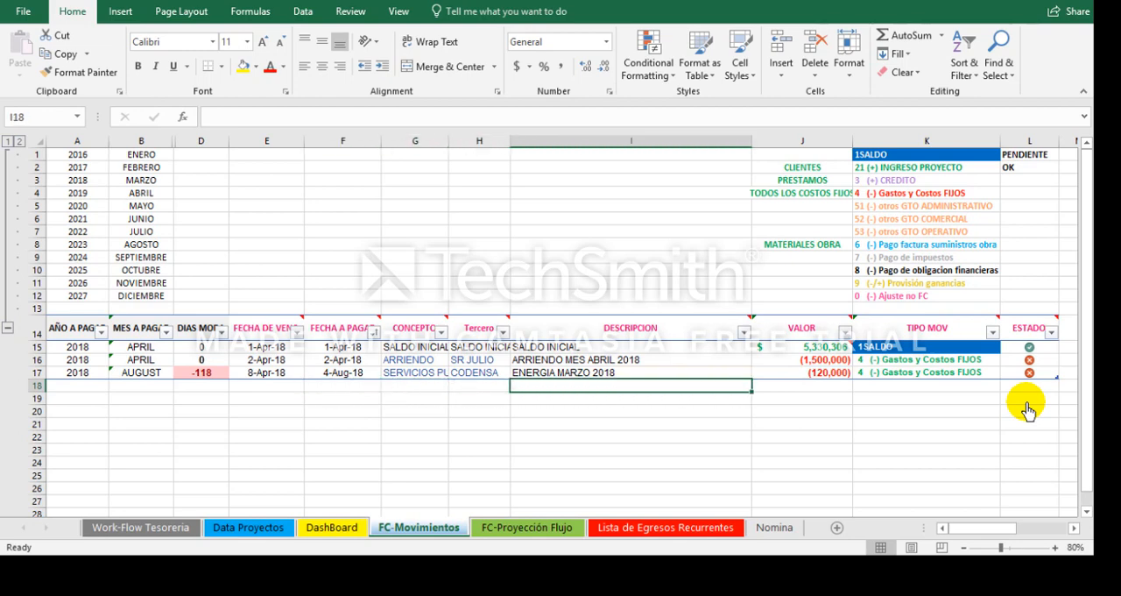
key("Left")
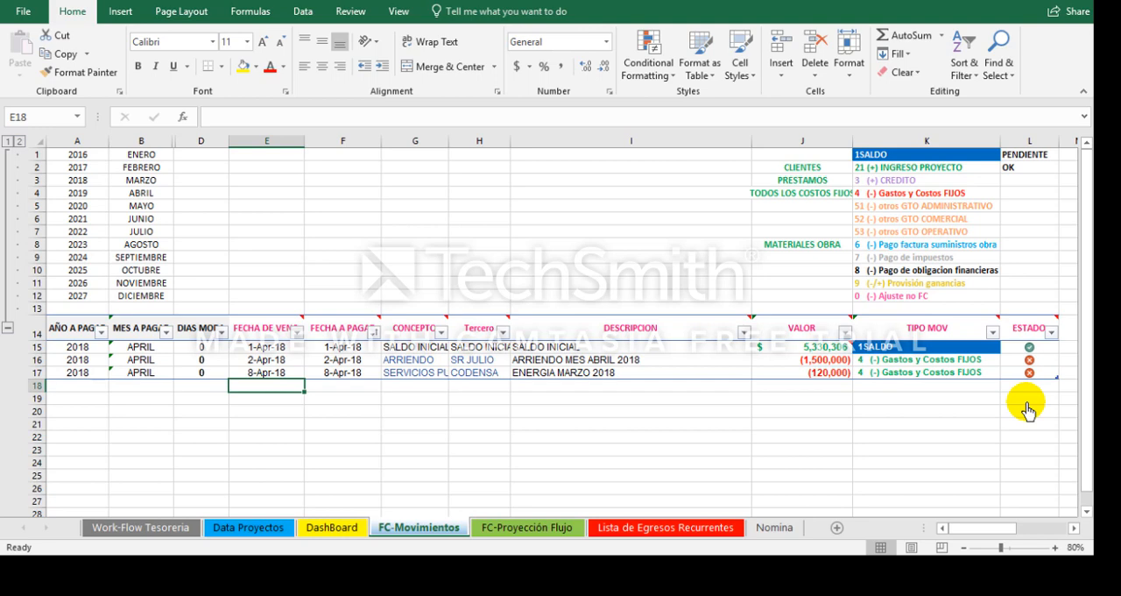
Step: Start a new movement in row 18 with a due date of 10-Apr-18 and copy that date into FECHA A PAGAR
type("4-10-18")
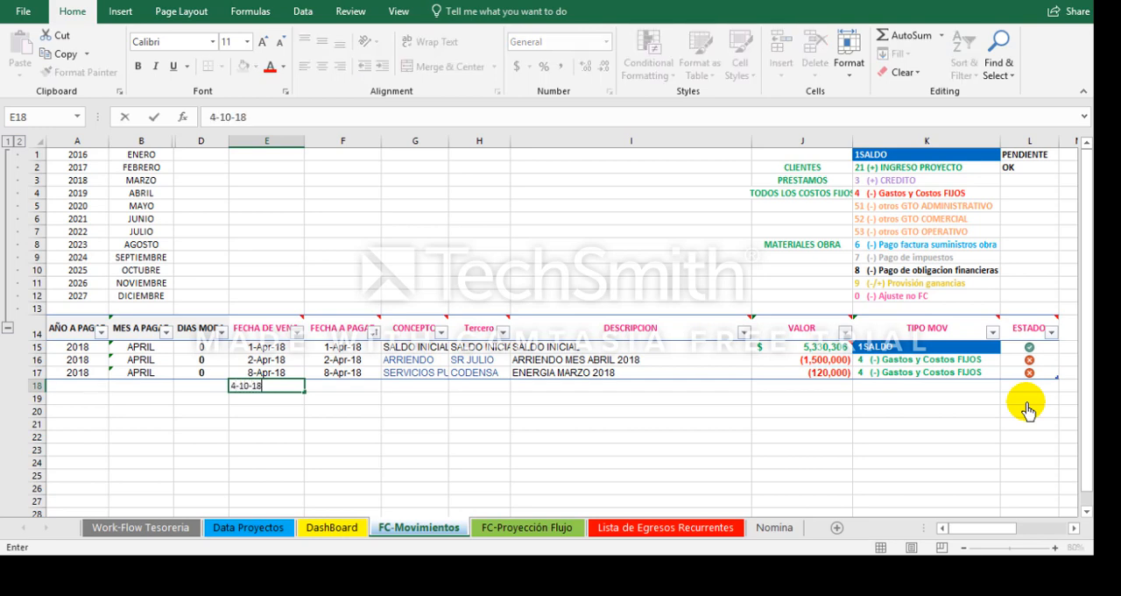
key("Tab")
key("Left")
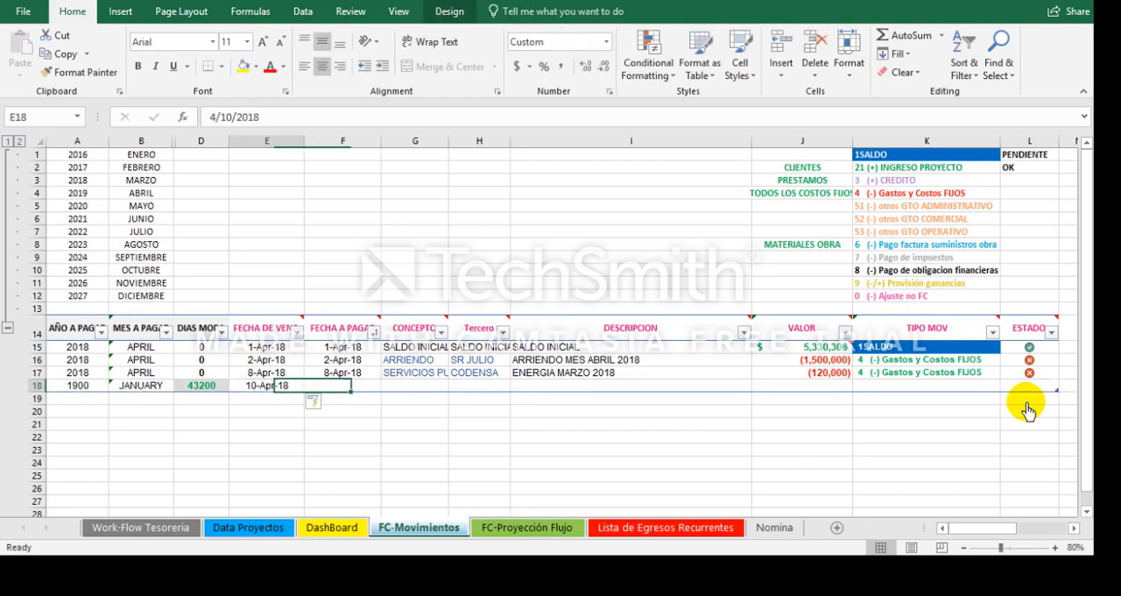
key("ctrl+c")
key("Right")
key("ctrl+v")
key("Escape")
key("Tab")
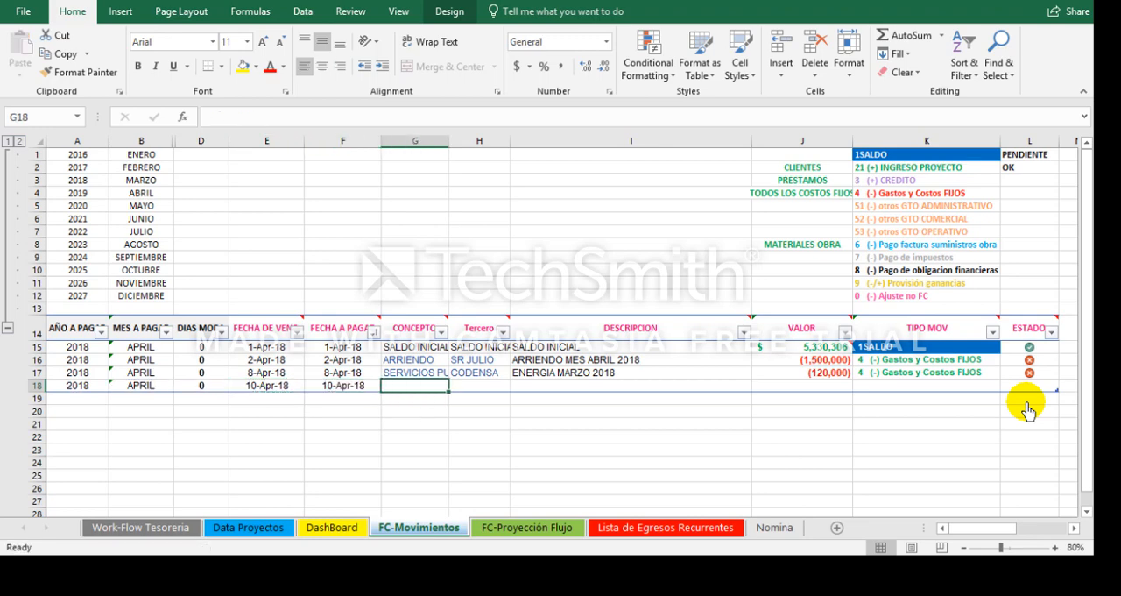
Step: Set the row 18 movement's CONCEPTO to SERVICIOS PUBLICOS and its Tercero to EAAB
key("Up")
key("Down")
type("ser")
key("Tab")
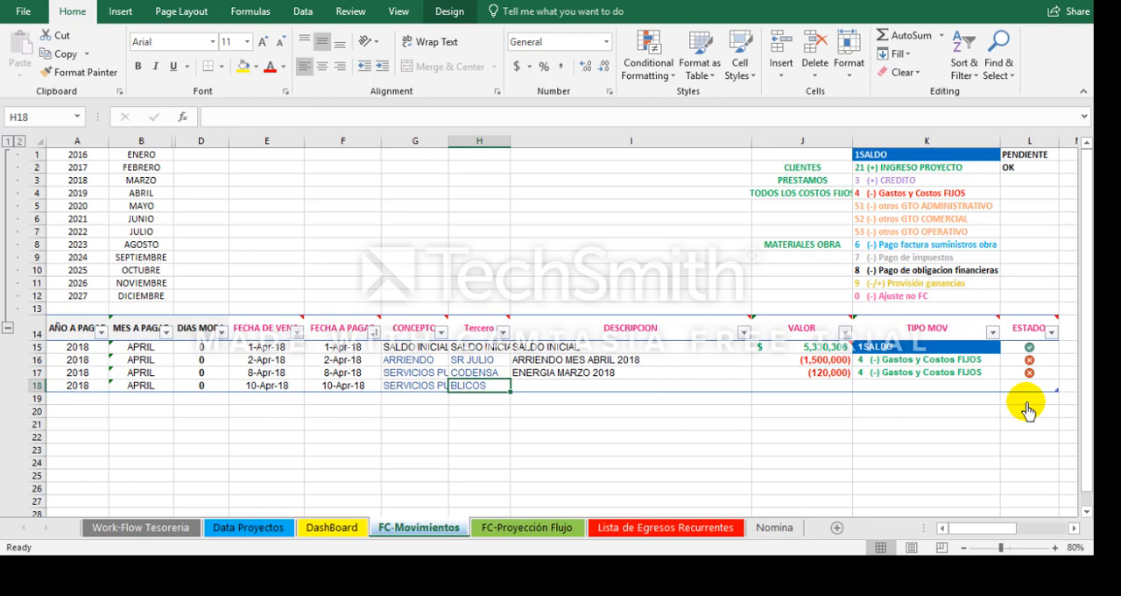
type("e")
key("BackSpace")
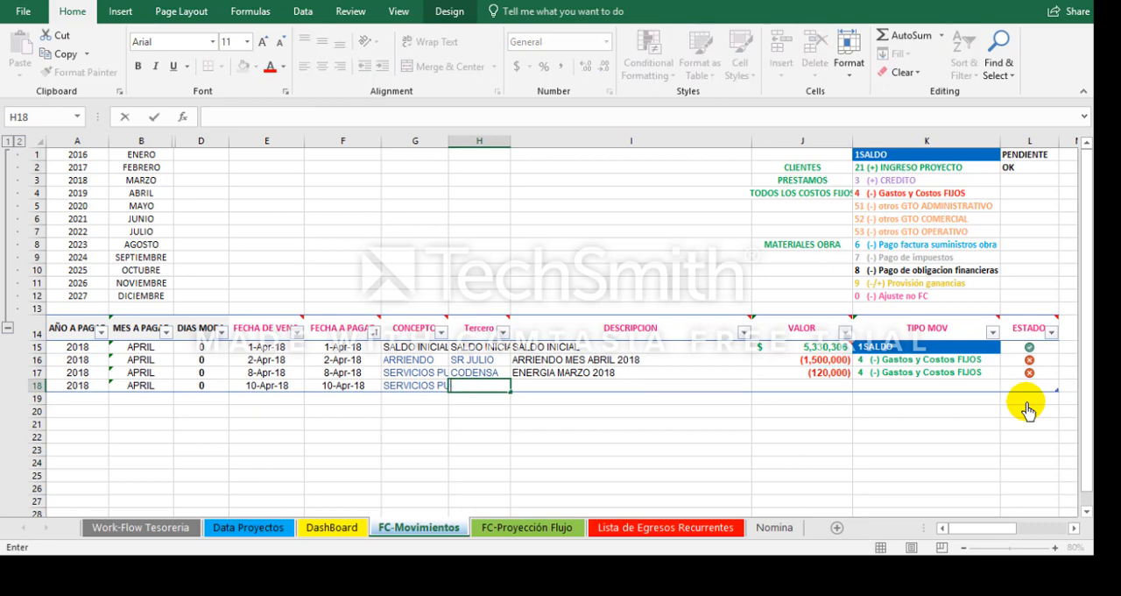
type("EAAB")
key("Tab")
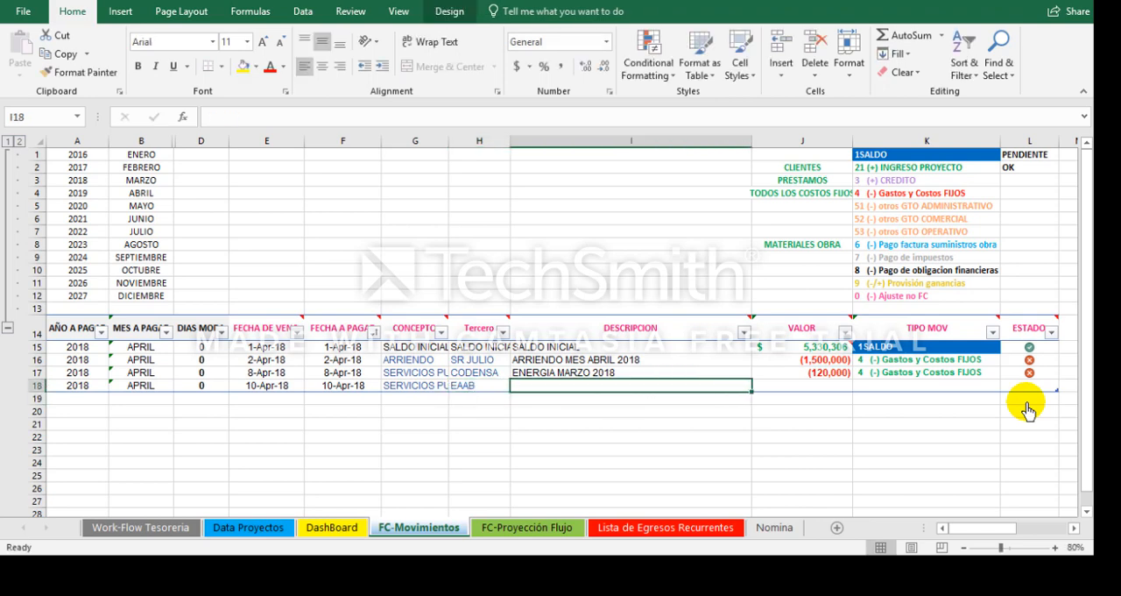
Step: Enter AGUA FEBRERO MARZO 2018 as the DESCRIPCION of the EAAB movement
type("AGUA")
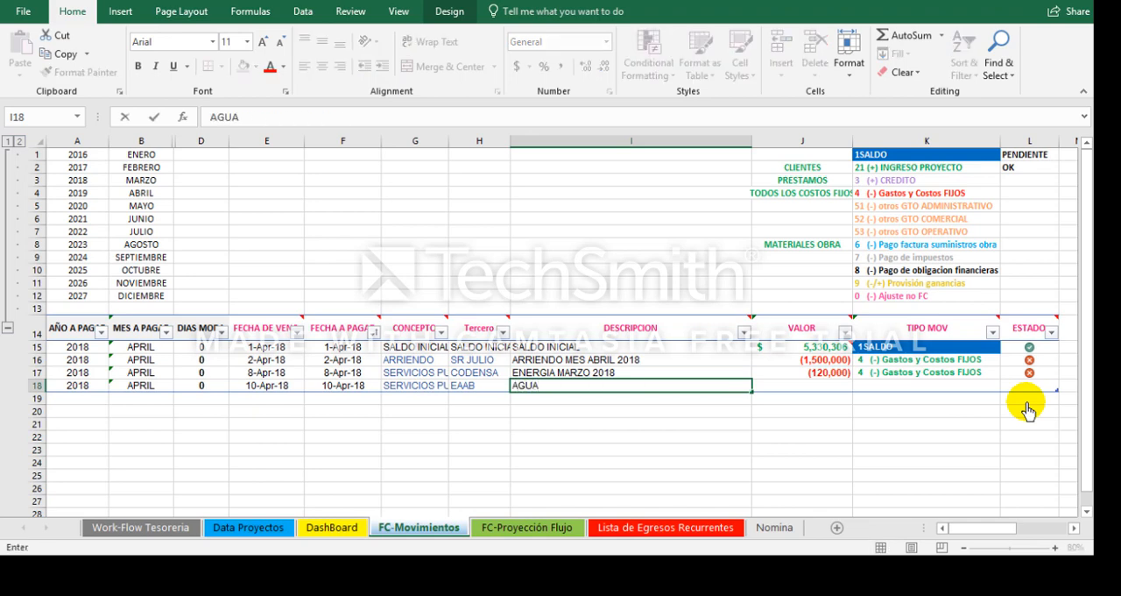
type(" FEBRERO ")
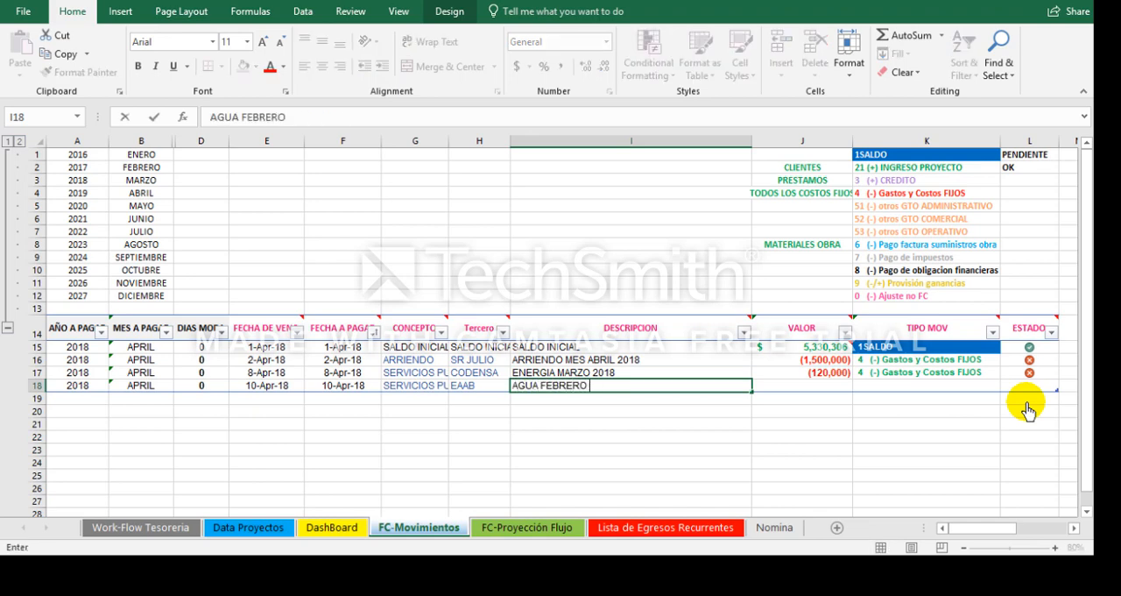
type("MARZO 2018")
key("ctrl+Return")
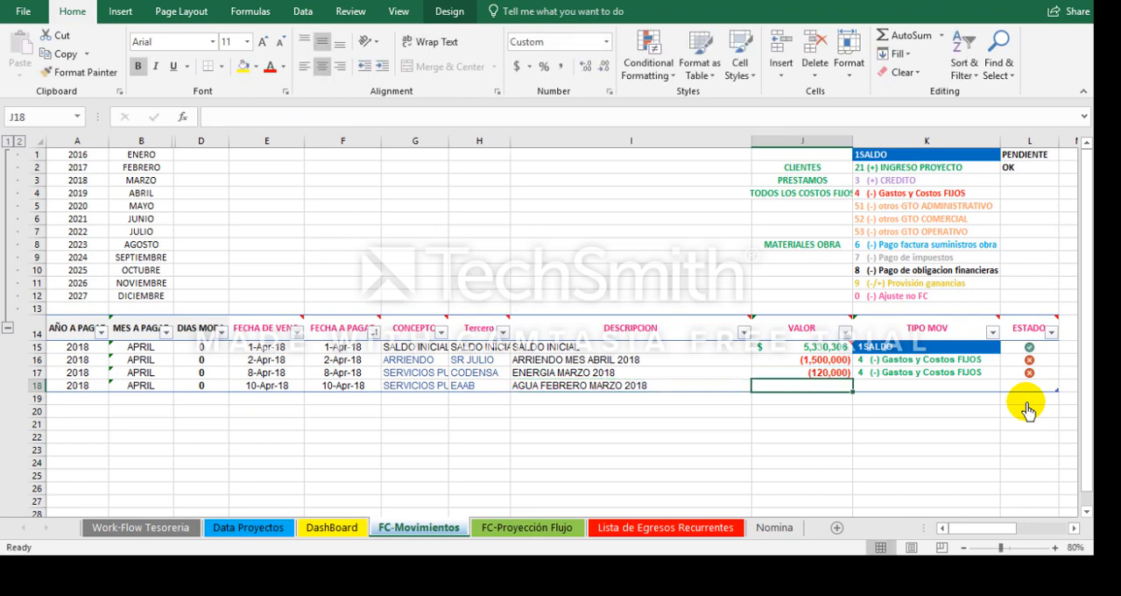
Step: Enter -300000 as the VALOR of the EAAB water movement in row 18
key("Left")
key("Left")
key("Right")
key("Right")
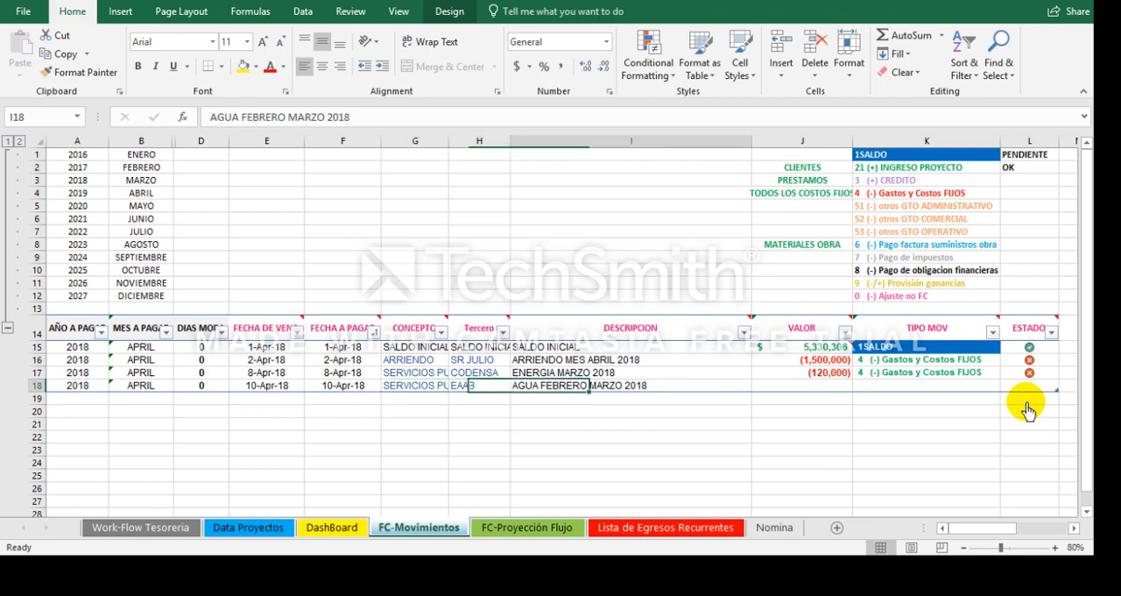
key("Right")
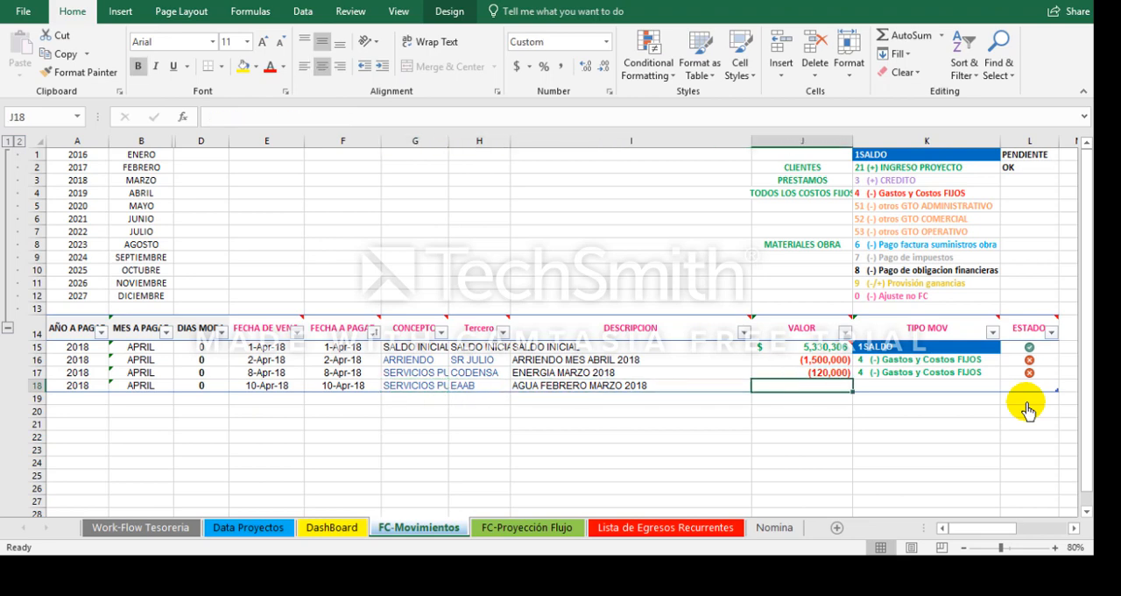
type("-")
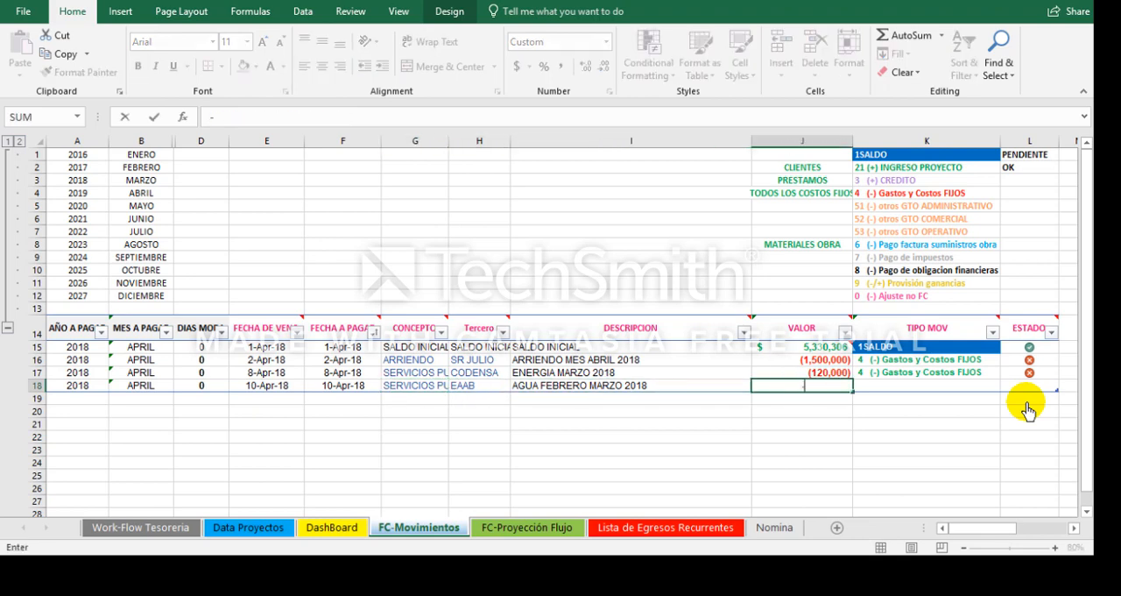
type("300000")
key("Return")
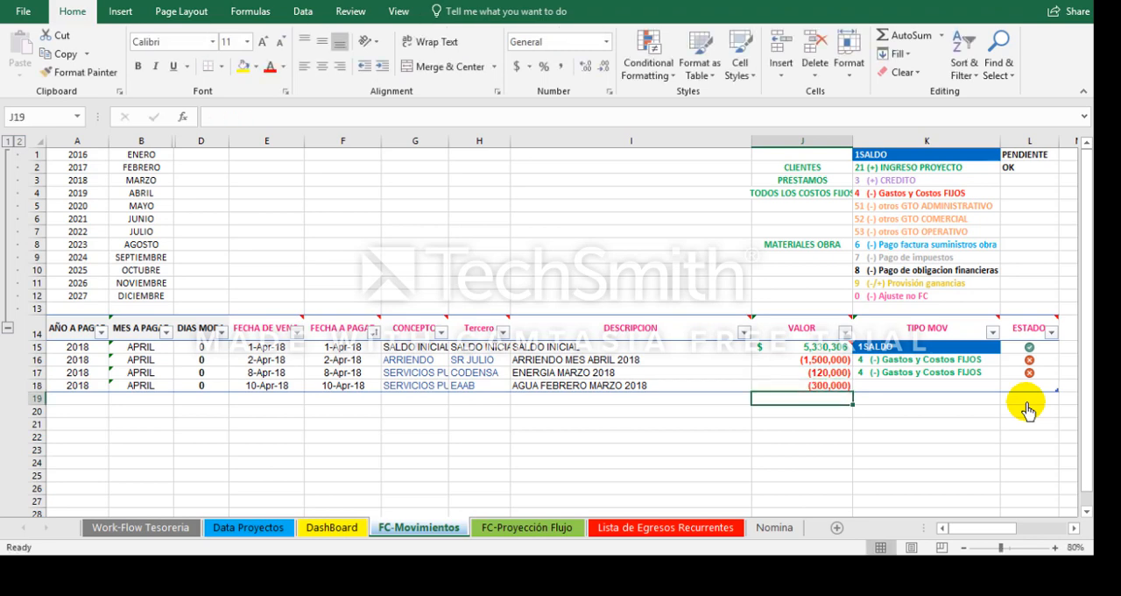
Step: Set the EAAB movement's TIPO MOV to 4 (-) Gastos y Costos FIJOS and its ESTADO to the red-cross status
key("Up")
key("Right")
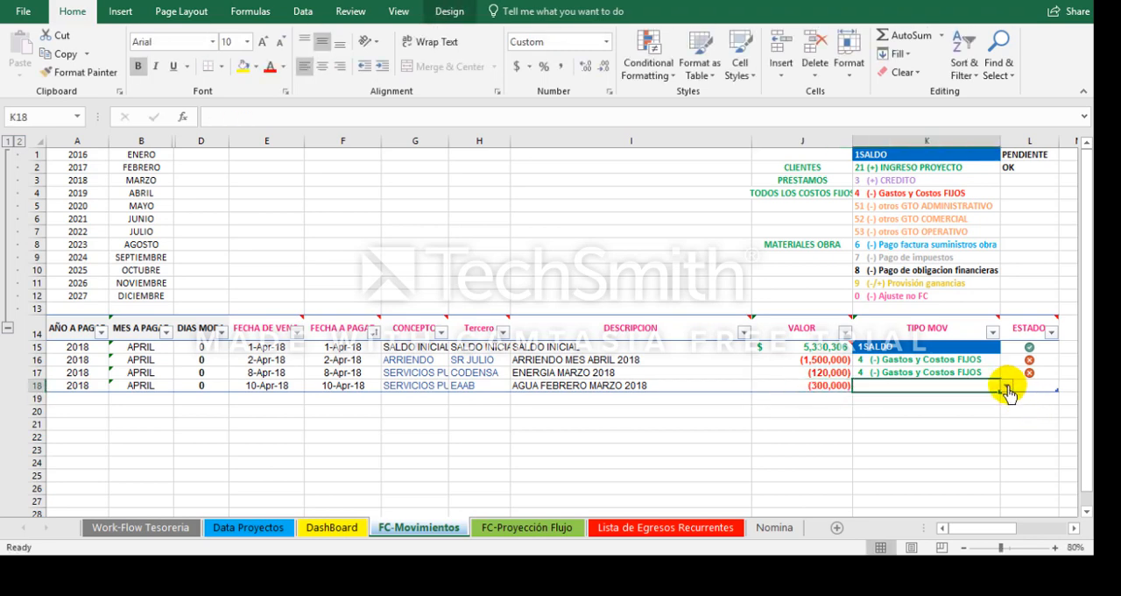
left_click(1007, 386)
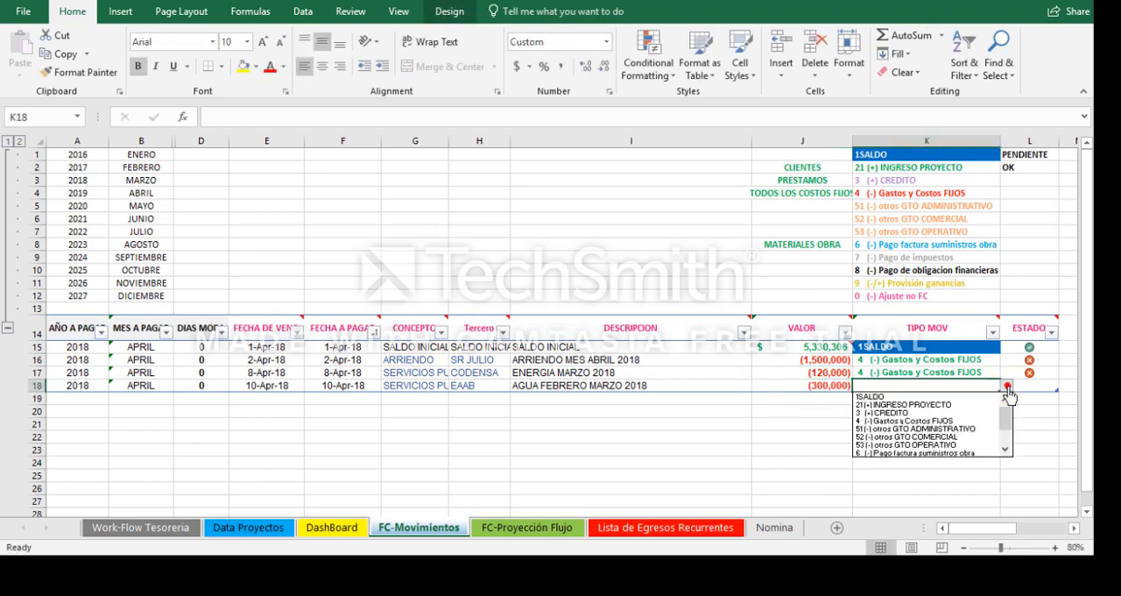
left_click(967, 424)
key("Right")
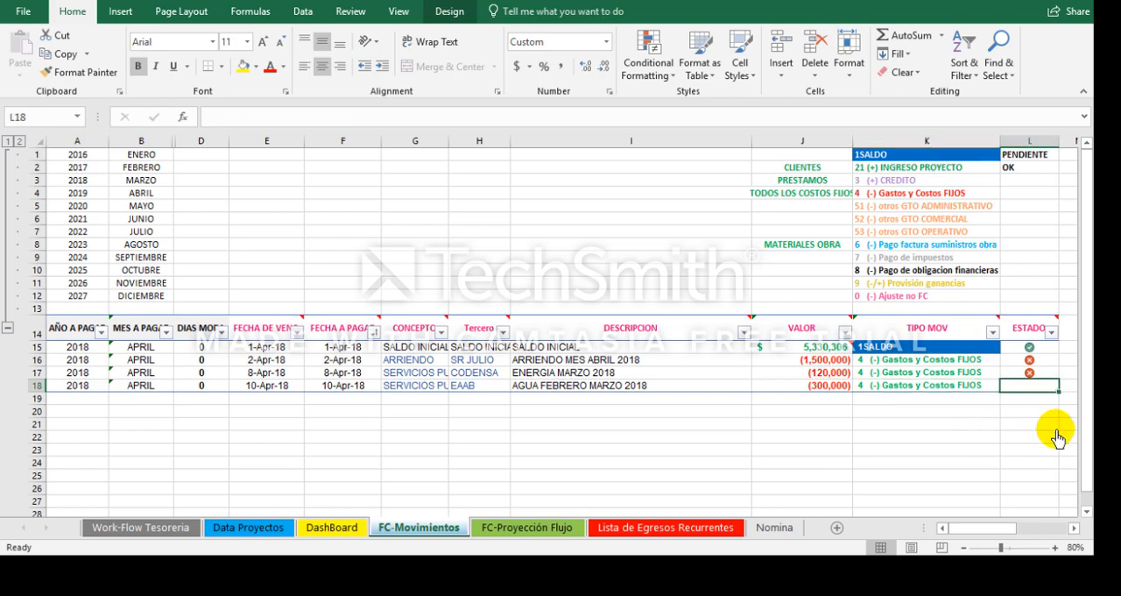
key("Down")
Step: Start a new movement in row 19 with a due date of 4-Apr-18
key("Left")
key("Left")
key("Left")
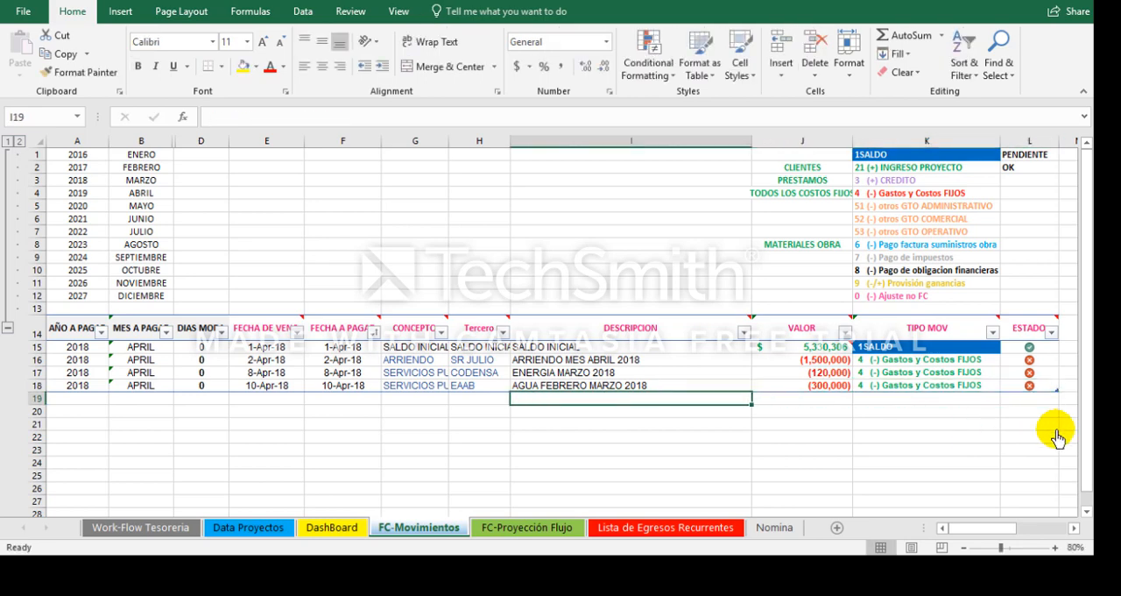
key("Left")
key("Left")
key("Left")
key("Left")
key("Left")
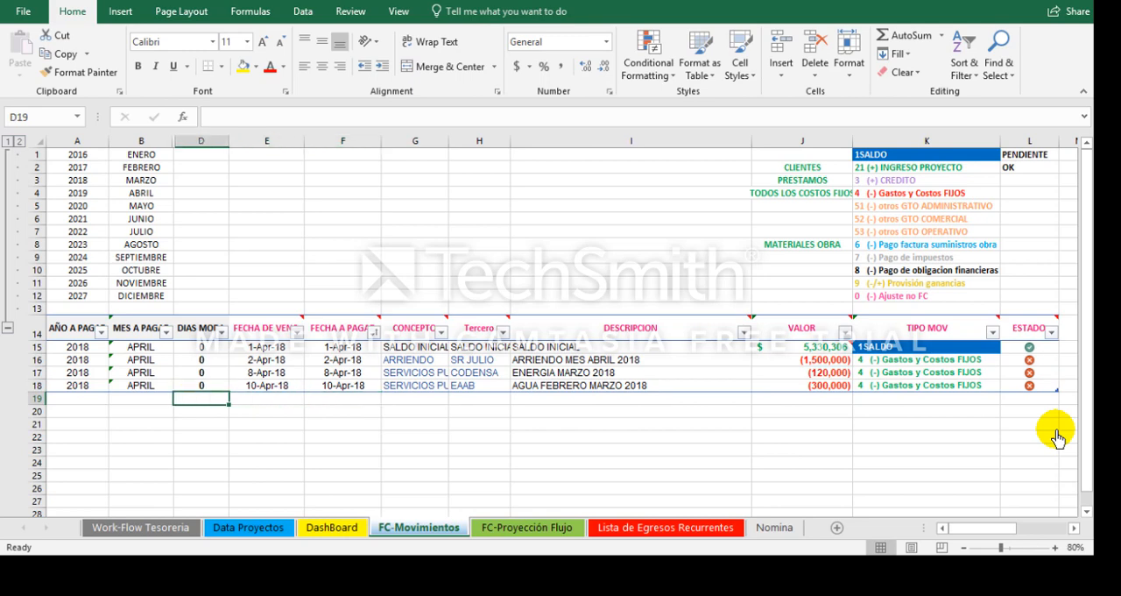
key("Right")
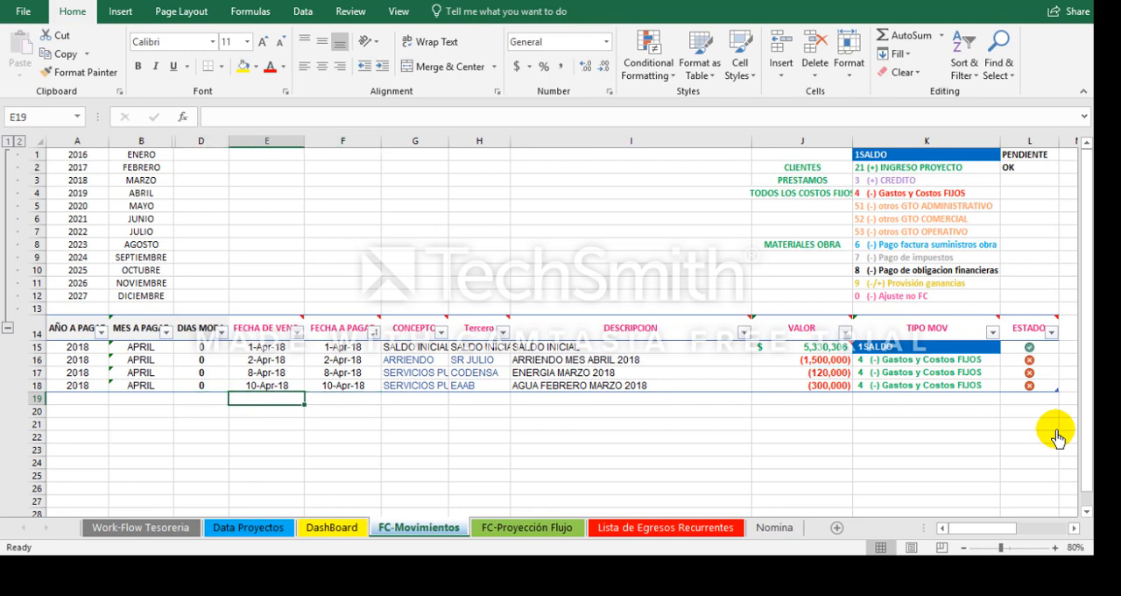
type("4-")
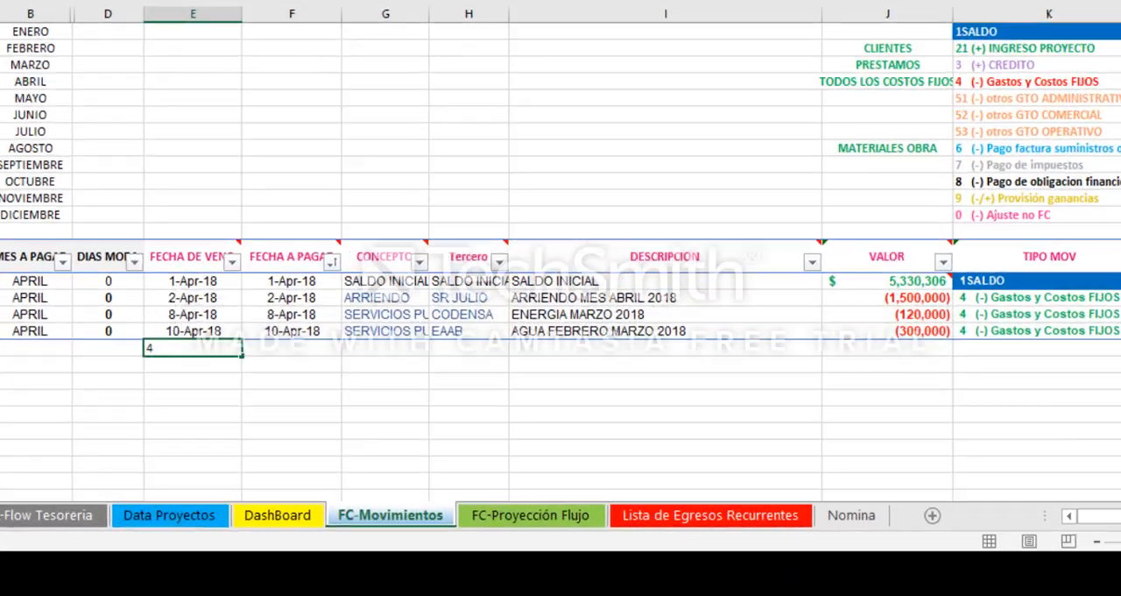
type("4-18")
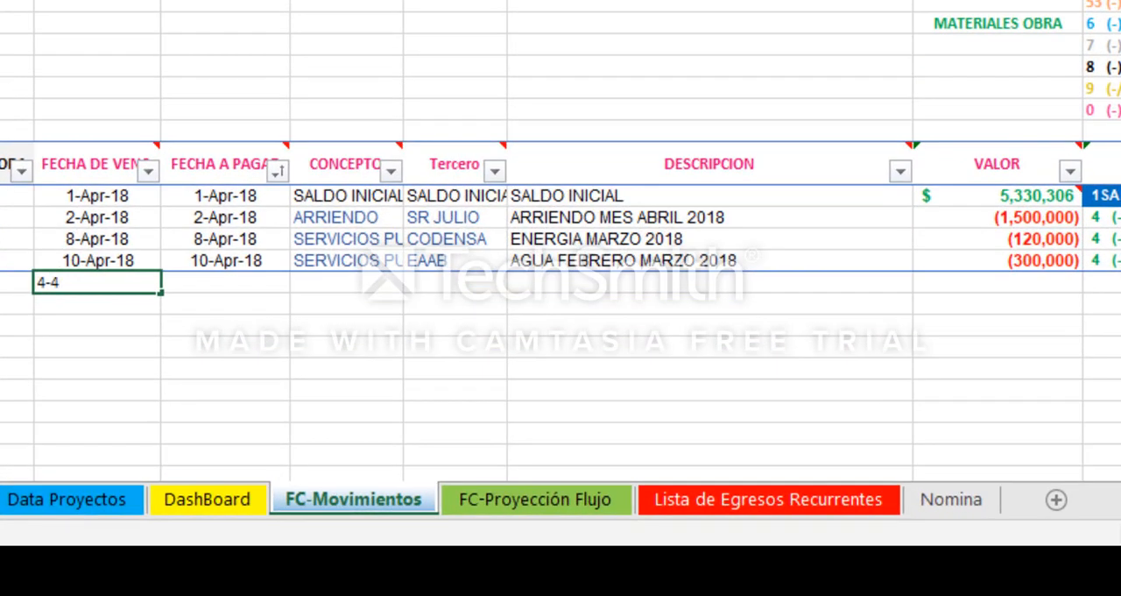
key("Return")
key("Up")
Step: Copy the row 19 movement's due date into its FECHA A PAGAR
key("Right")
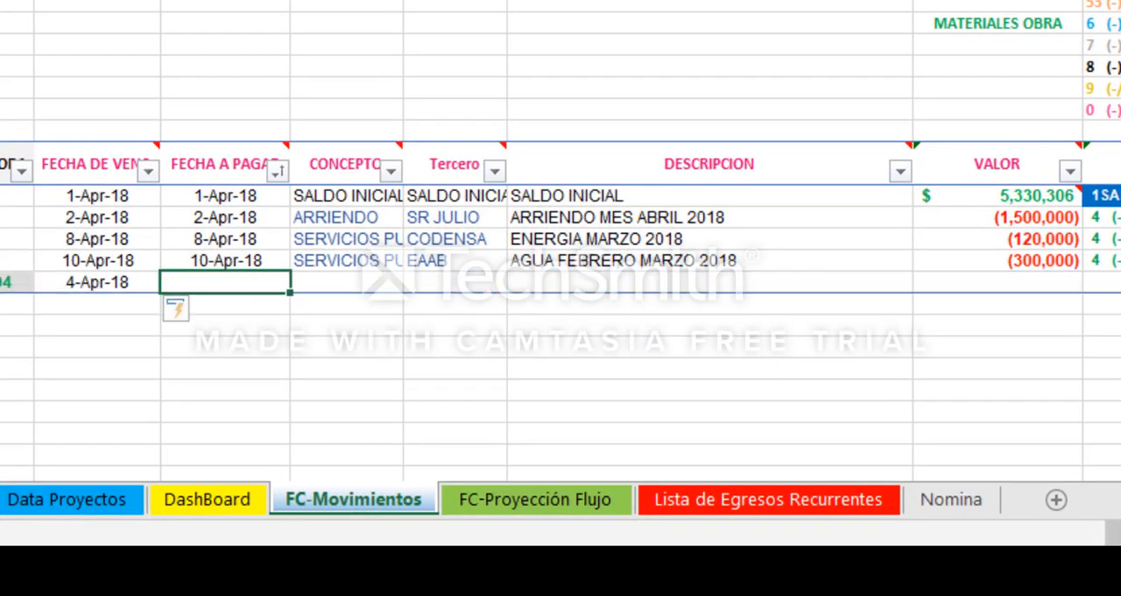
key("Left")
key("ctrl+c")
key("Right")
key("ctrl+v")
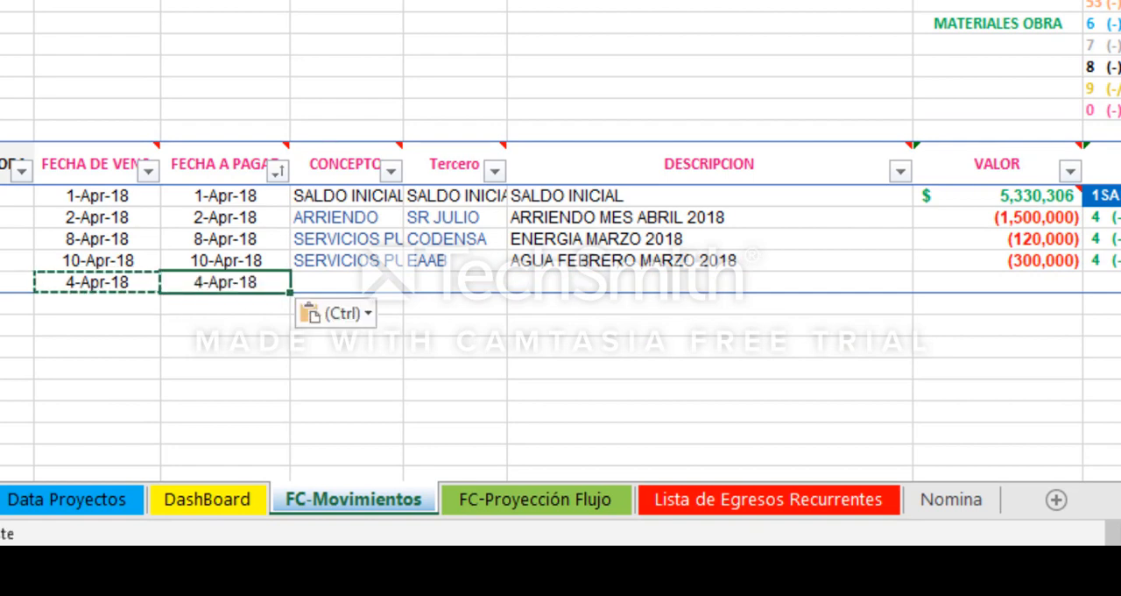
key("Escape")
key("Escape")
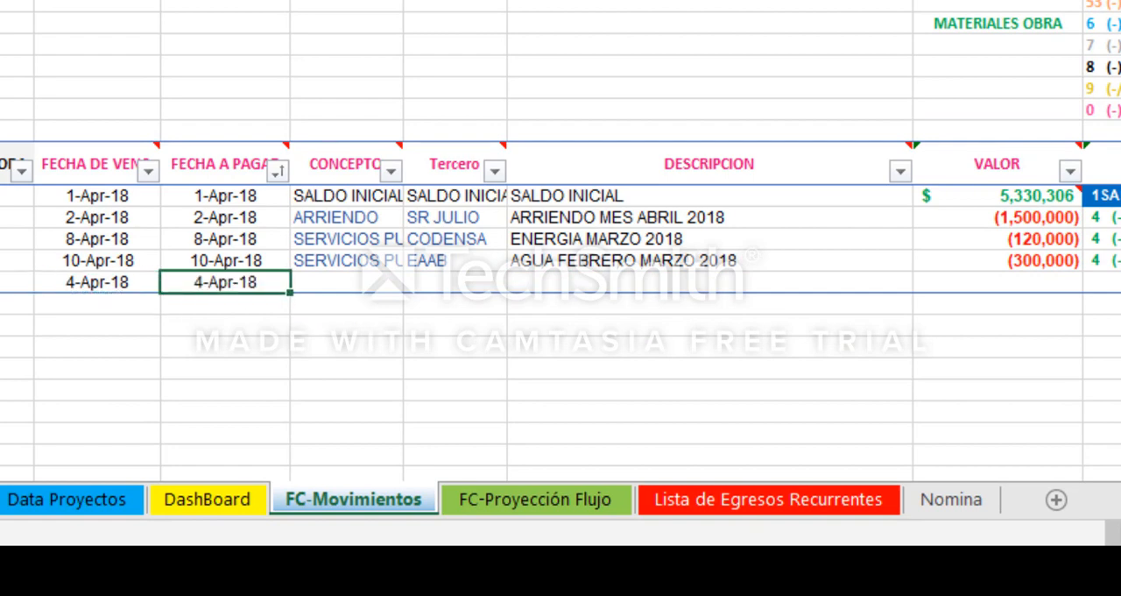
Step: Enter INTERNET ABRIL 2018 as the DESCRIPCION of the row 19 movement
key("Right")
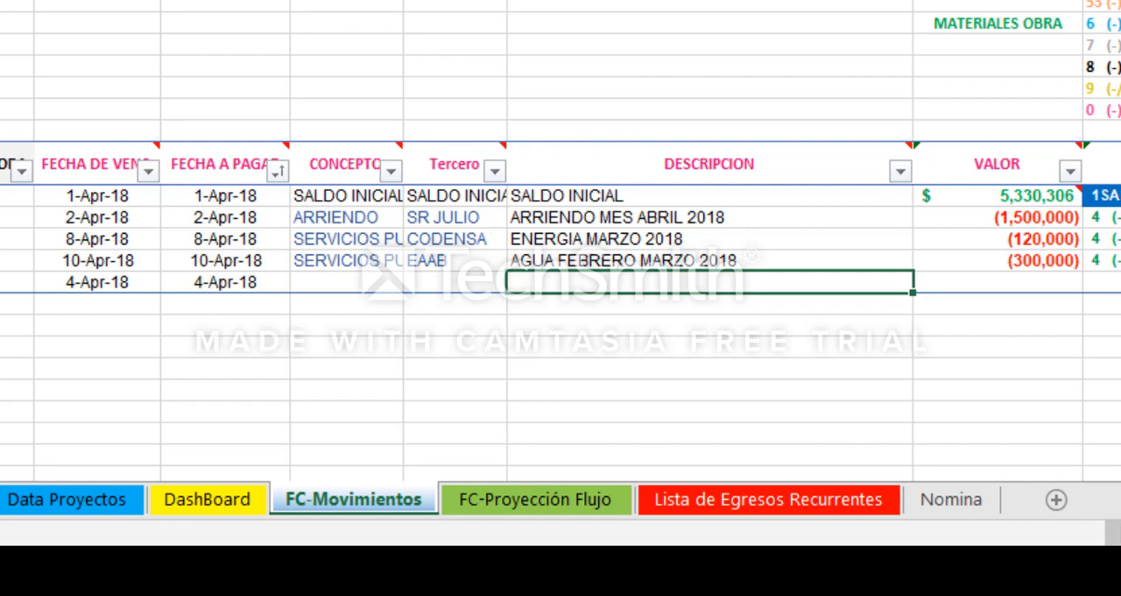
type("INTERNET")
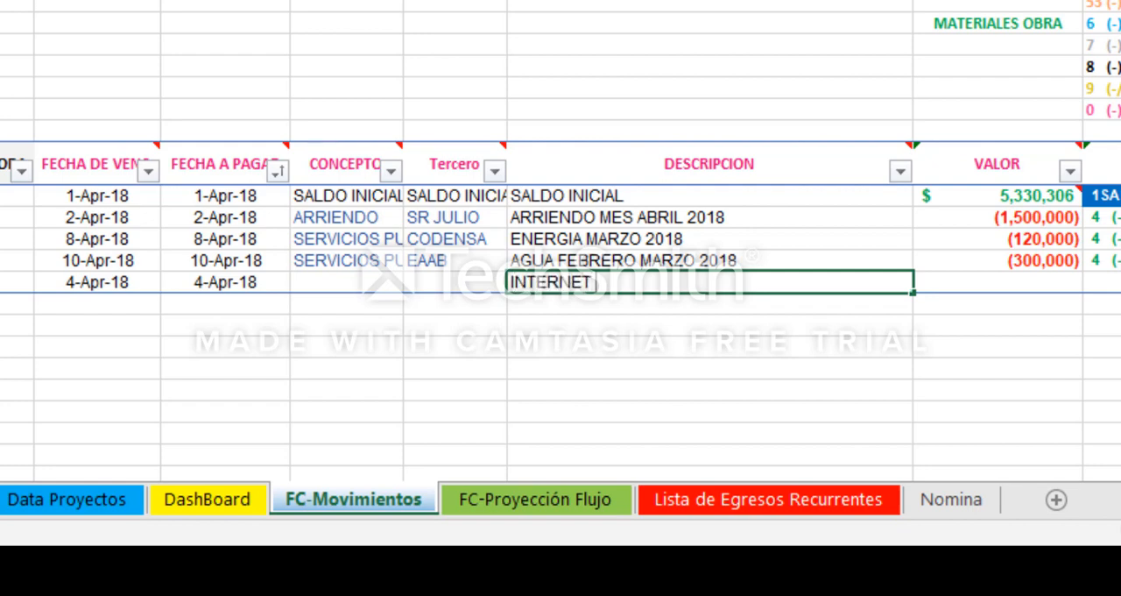
type(" ABRIL 2018")
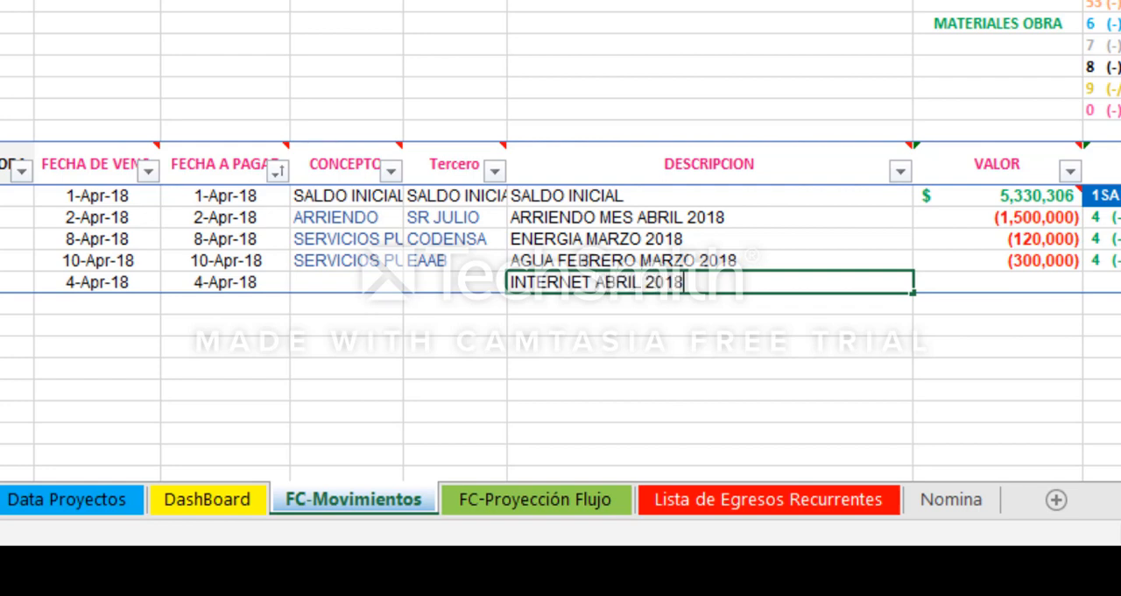
Step: Set the internet movement's CONCEPTO to SERVICIOS PUBLICOS and its Tercero to CLARO
key("Left")
key("Left")
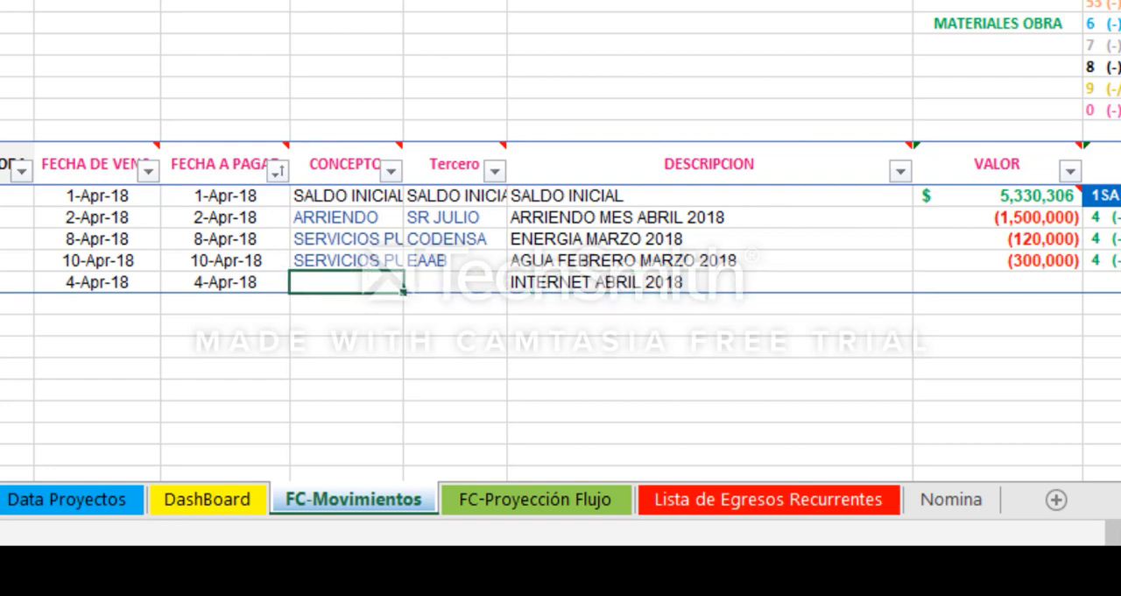
type("SERVICIOS PUBLICOS")
key("Tab")
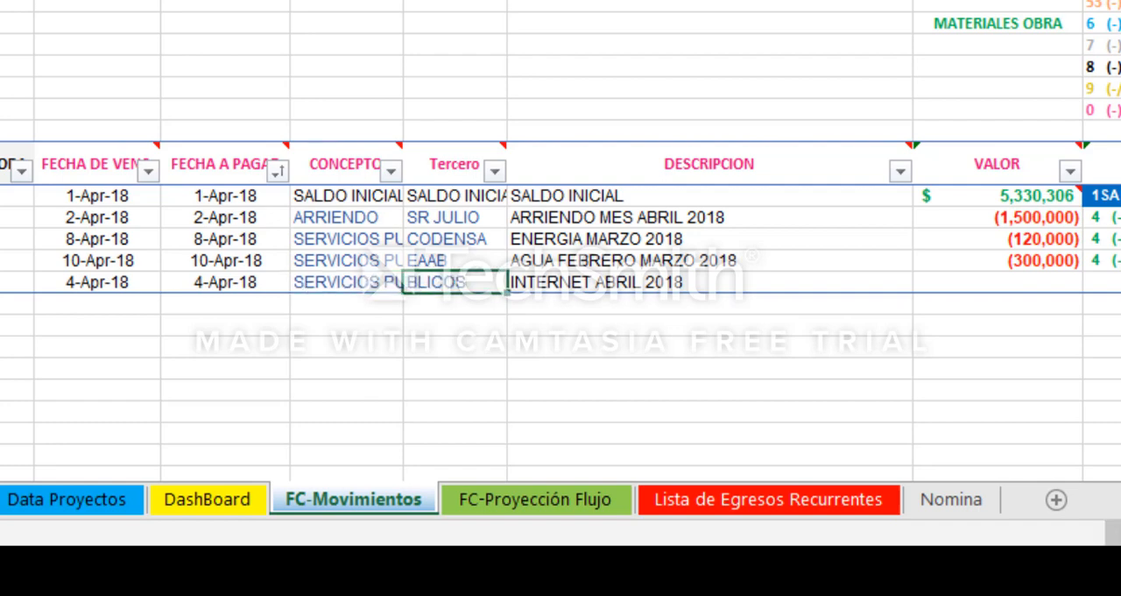
type("CLARO")
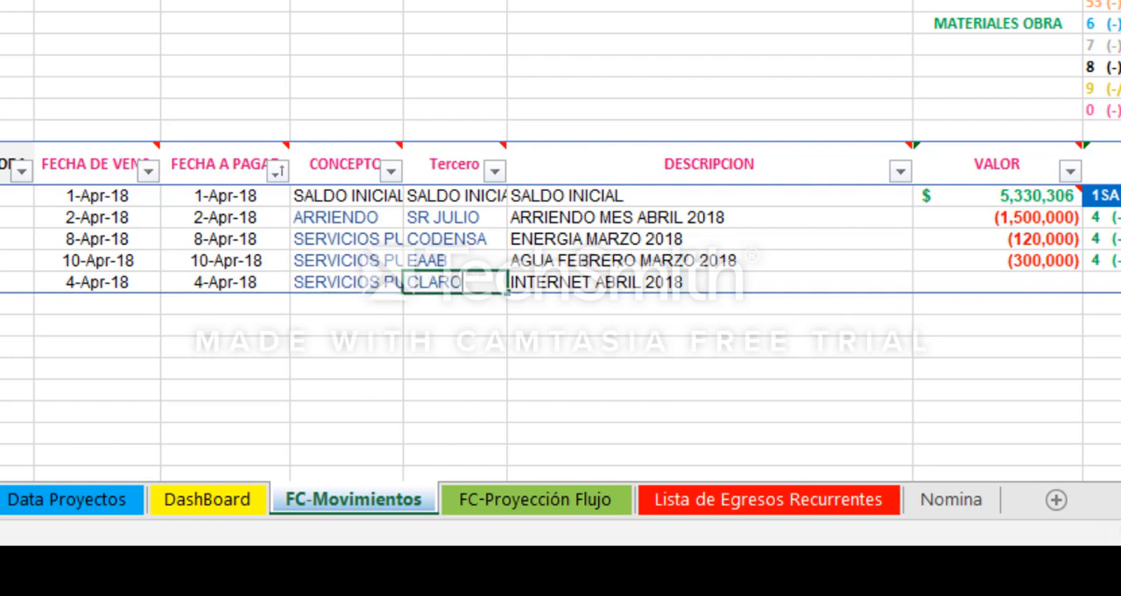
key("Return")
key("Up")
key("Left")
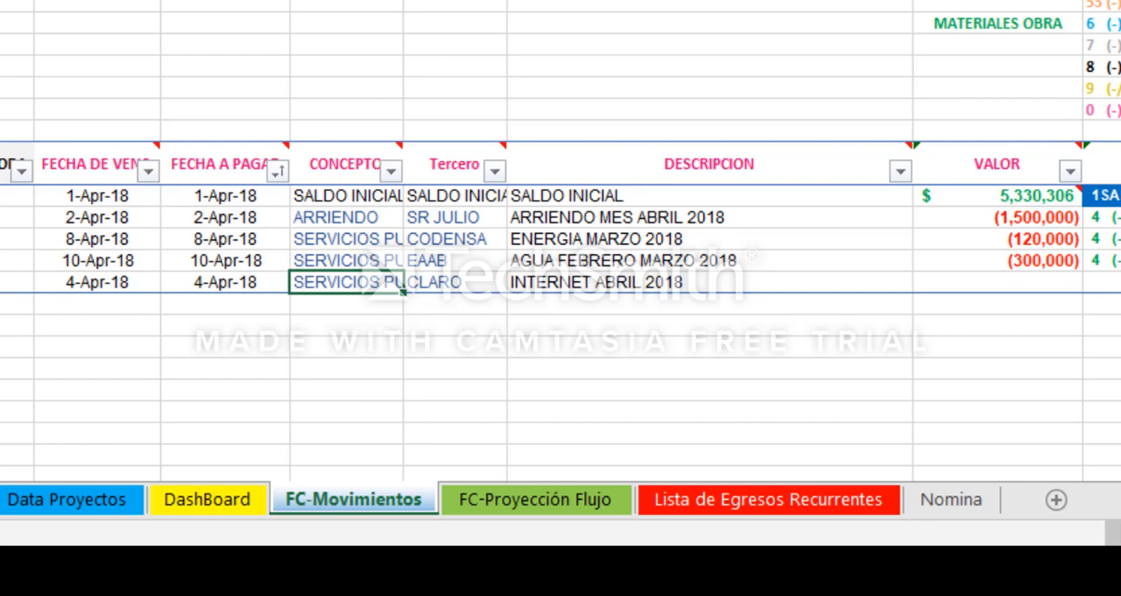
Step: Enter -90000 as the VALOR of the CLARO internet movement
key("Right")
key("Right")
key("Right")
type("-")
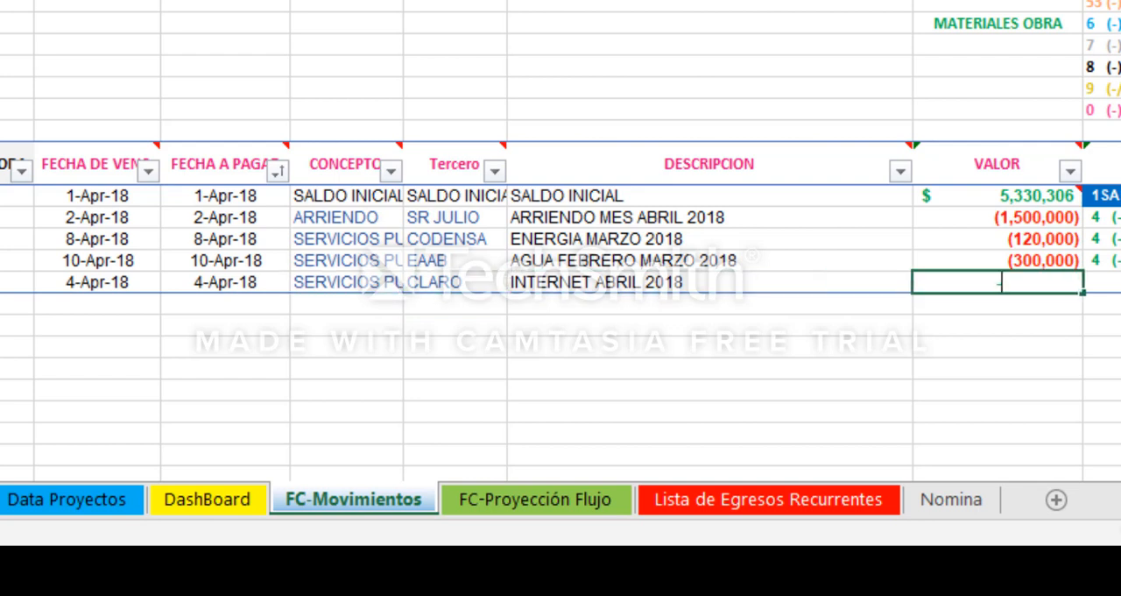
type("90000")
key("Tab")
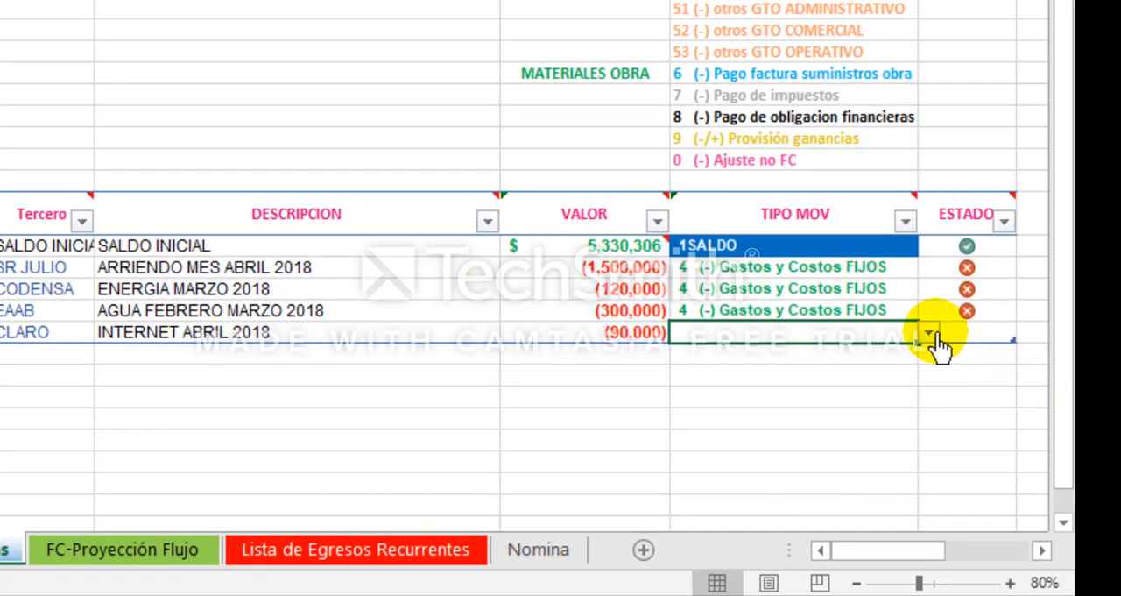
Step: Set the CLARO movement's TIPO MOV to 4 (-) Gastos y Costos FIJOS and its ESTADO to 0
left_click(978, 327)
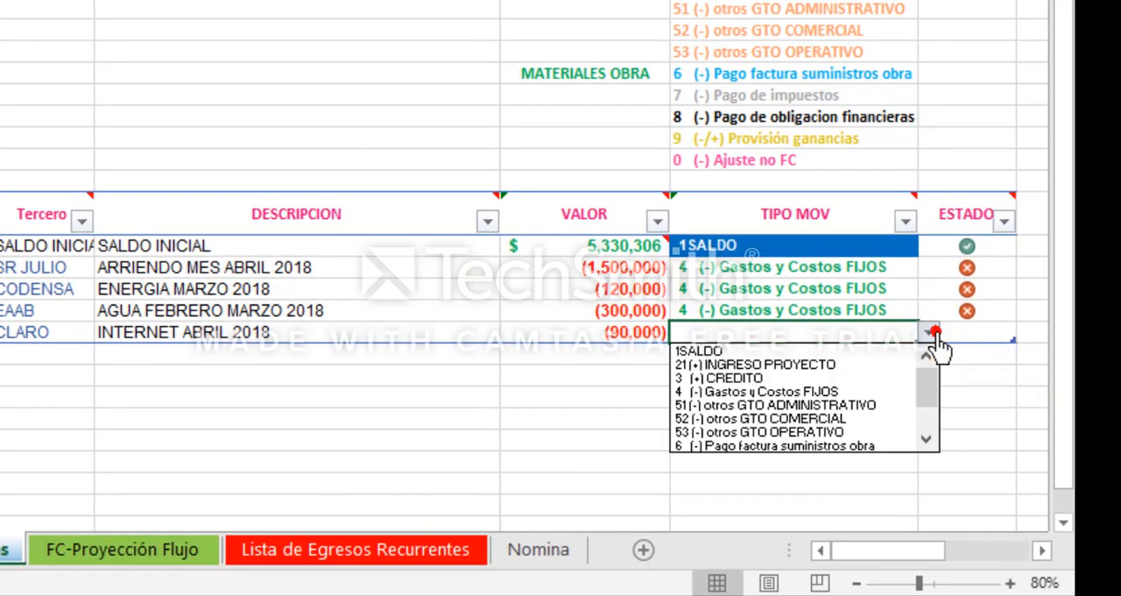
left_click(848, 390)
key("Tab")
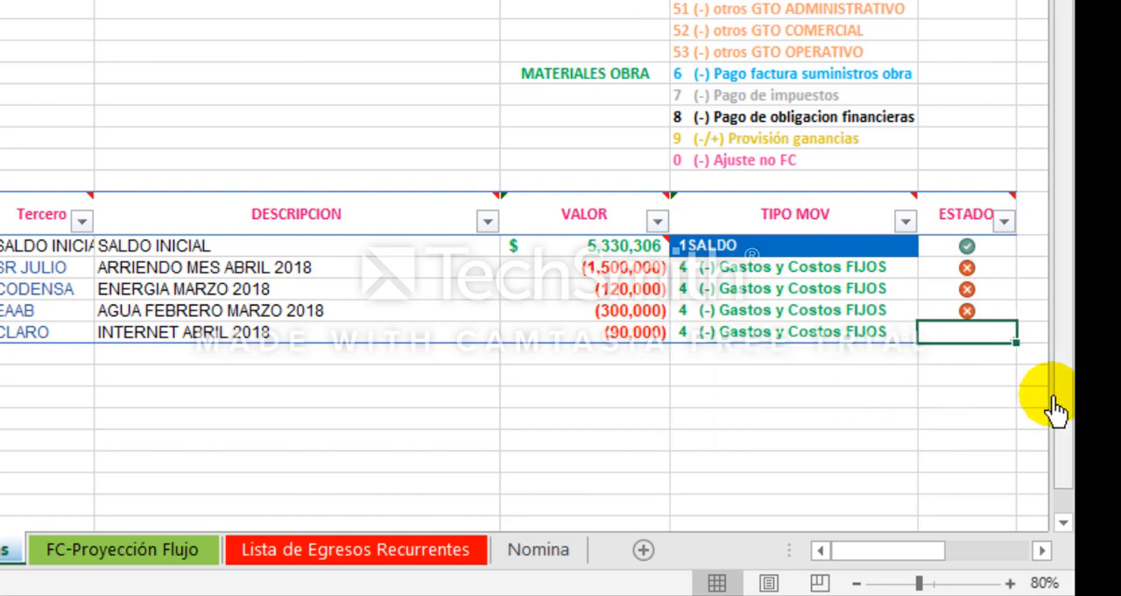
type("0")
key("Return")
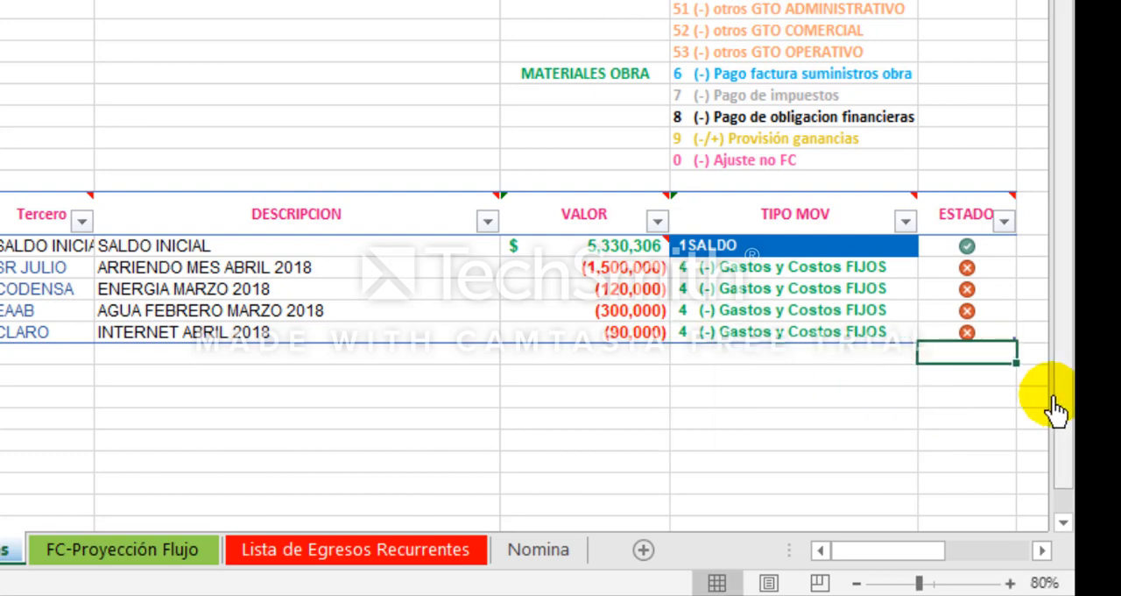
Step: Start a new movement in row 20 with the DESCRIPCION Reconexion electricidad
key("Up")
key("Left")
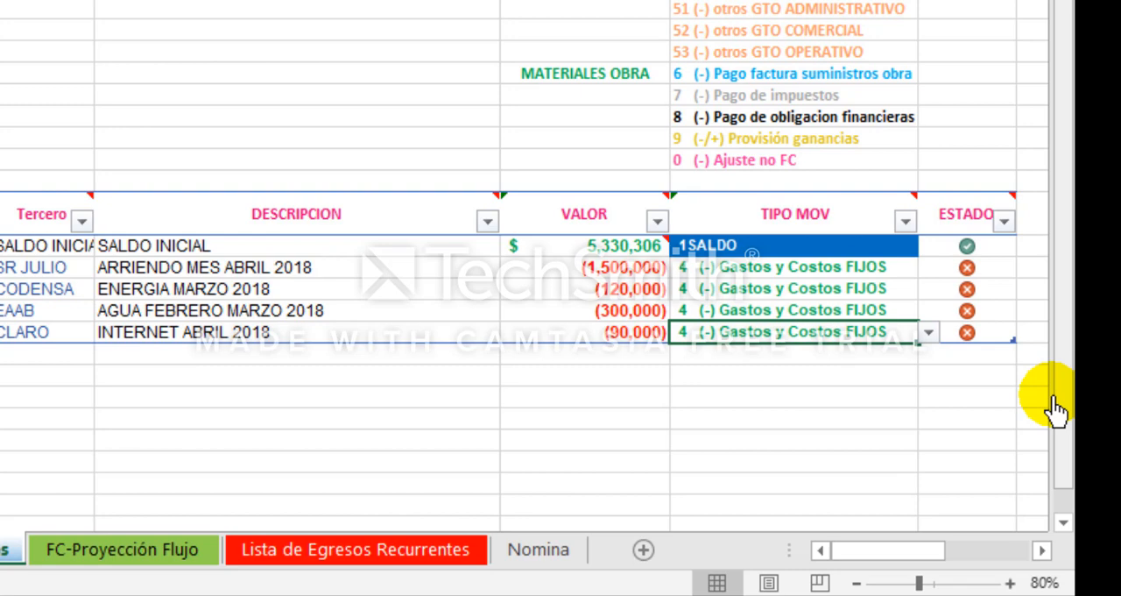
key("Left")
key("Left")
key("Left")
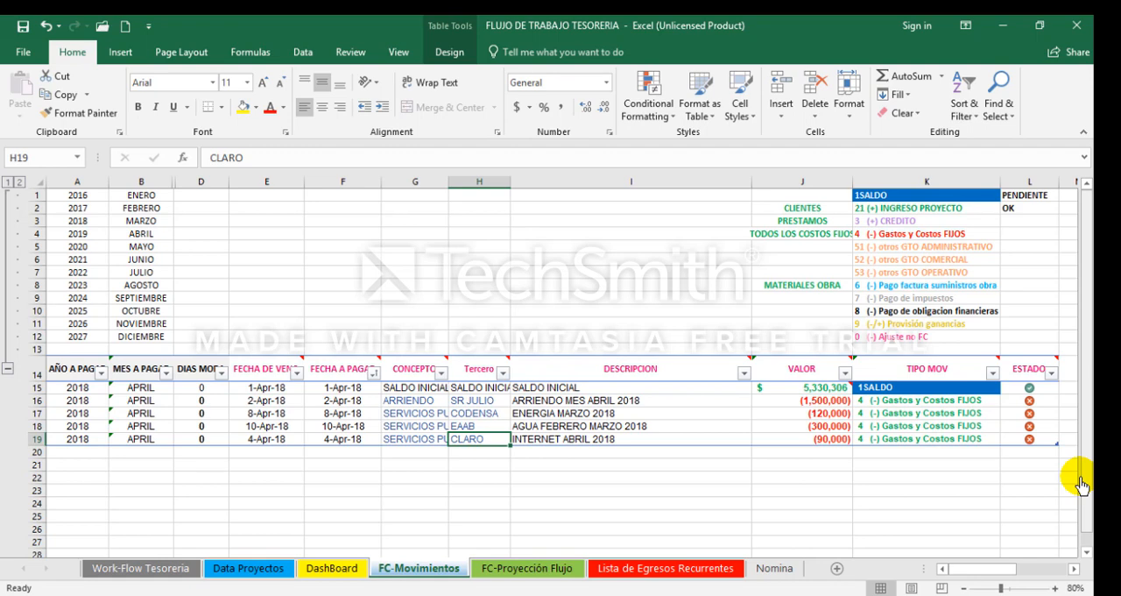
key("Left")
key("Left")
key("Left")
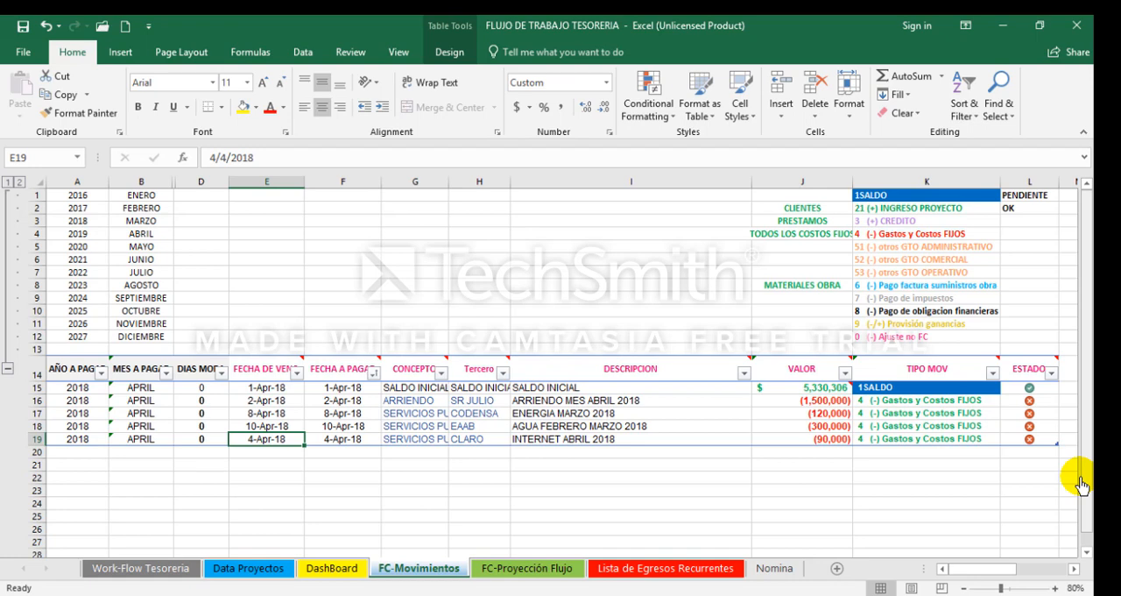
key("Down")
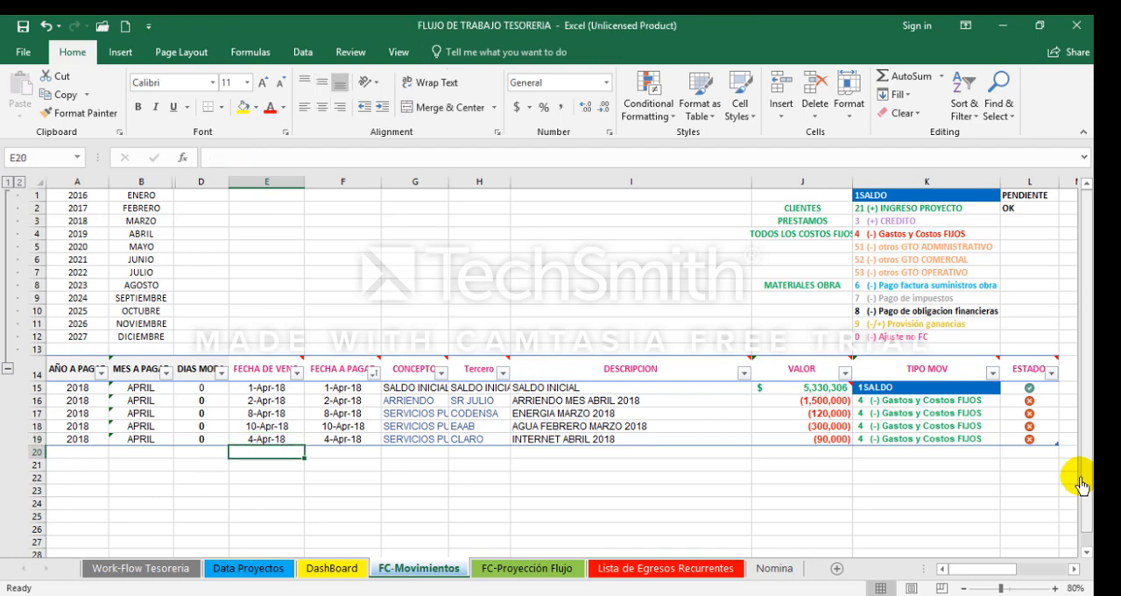
key("Right")
key("Right")
key("Right")
key("Right")
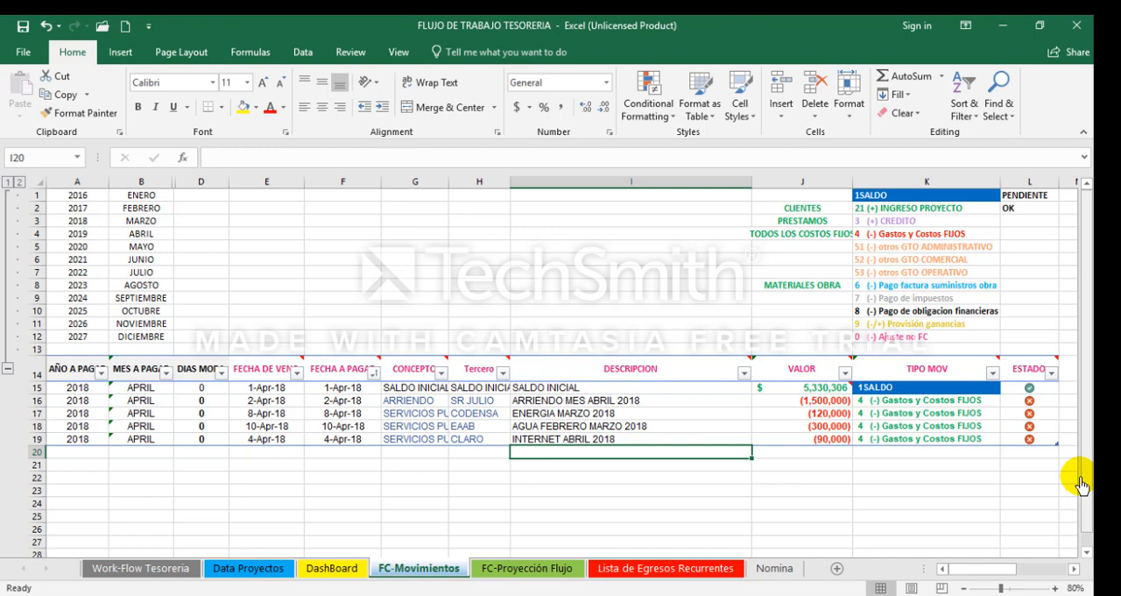
type("Recone")
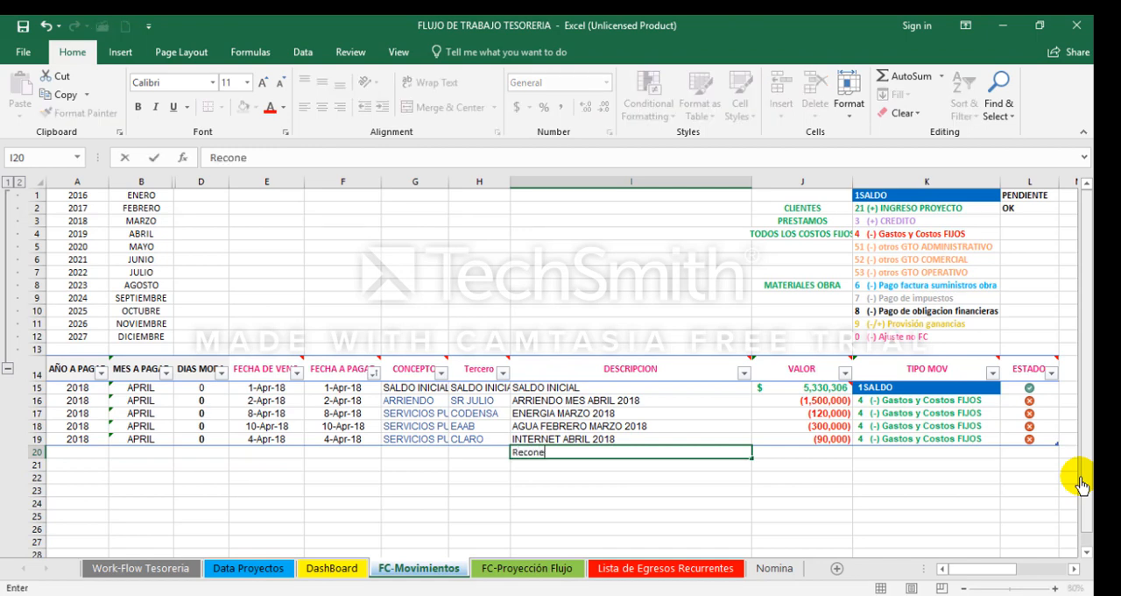
type("xion electricidad")
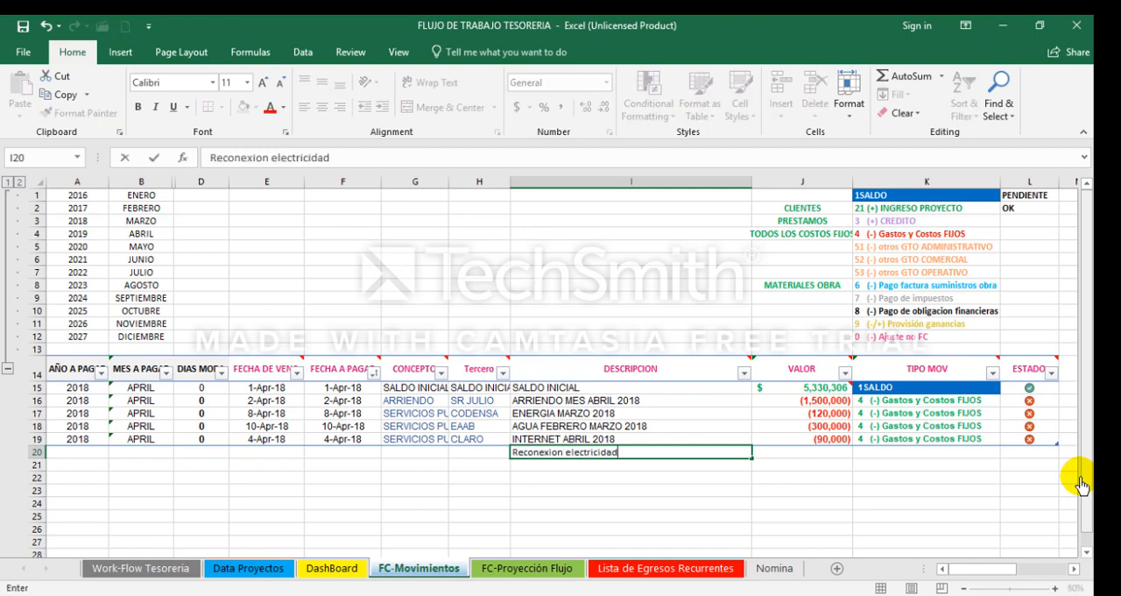
key("Return")
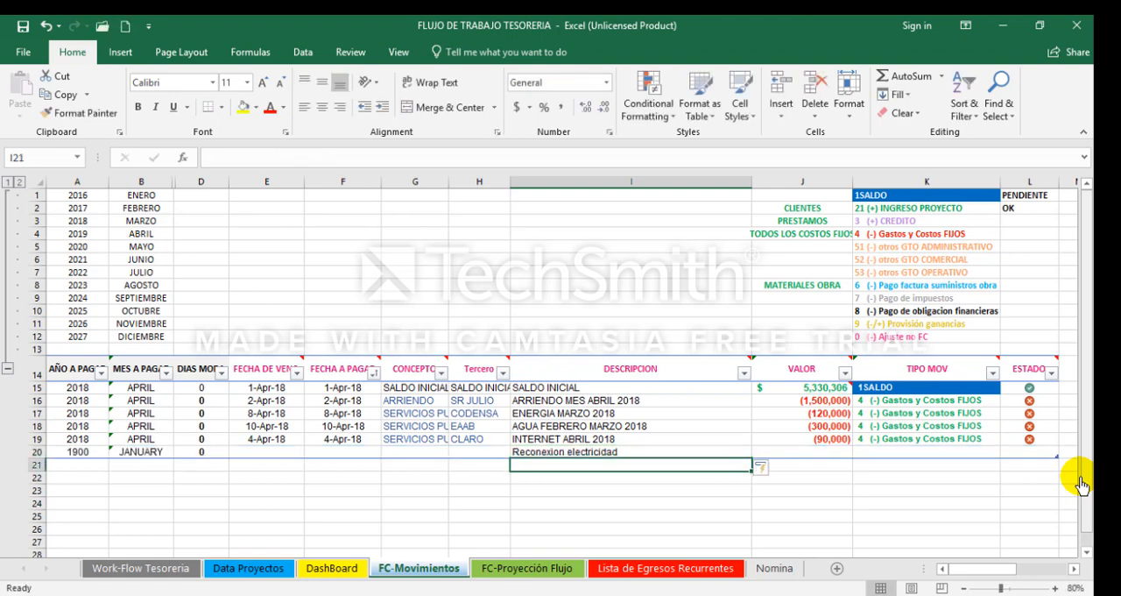
Step: Set both the FECHA DE VEN and FECHA A PAGAR of the electricity reconnection movement to 4-15-18
key("Up")
key("Left")
key("Left")
key("Left")
key("Left")
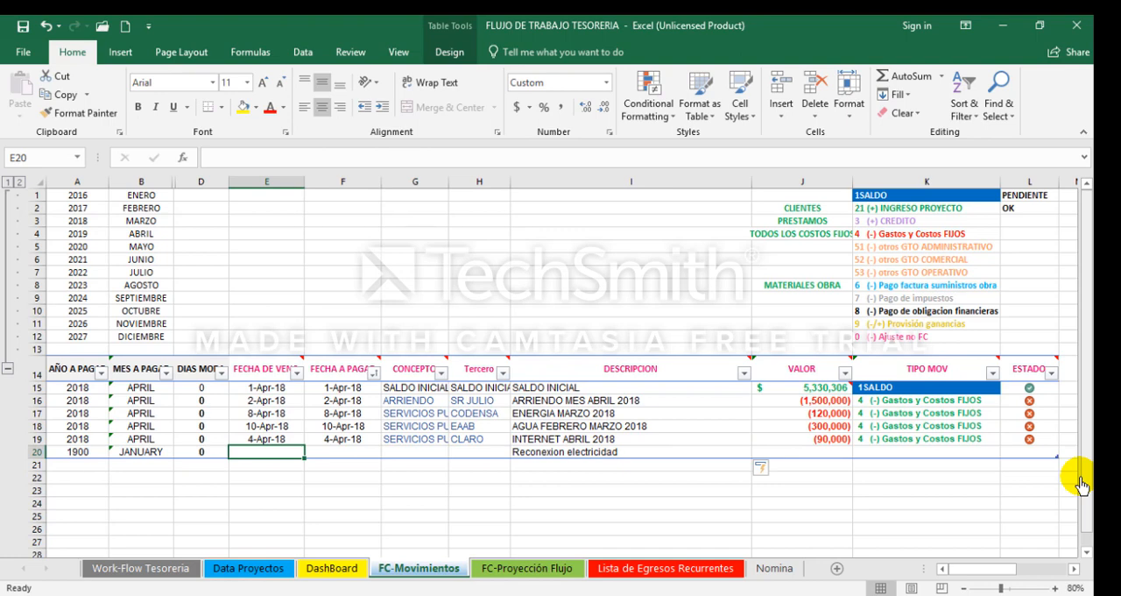
type("4-15-18")
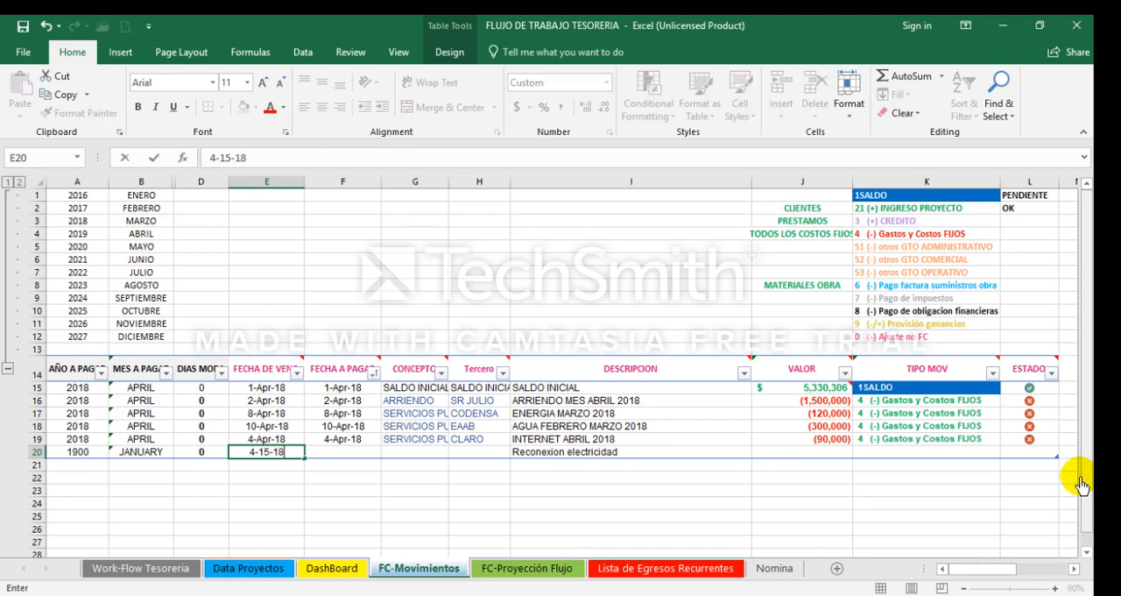
key("Tab")
type("4-15-18")
key("Tab")
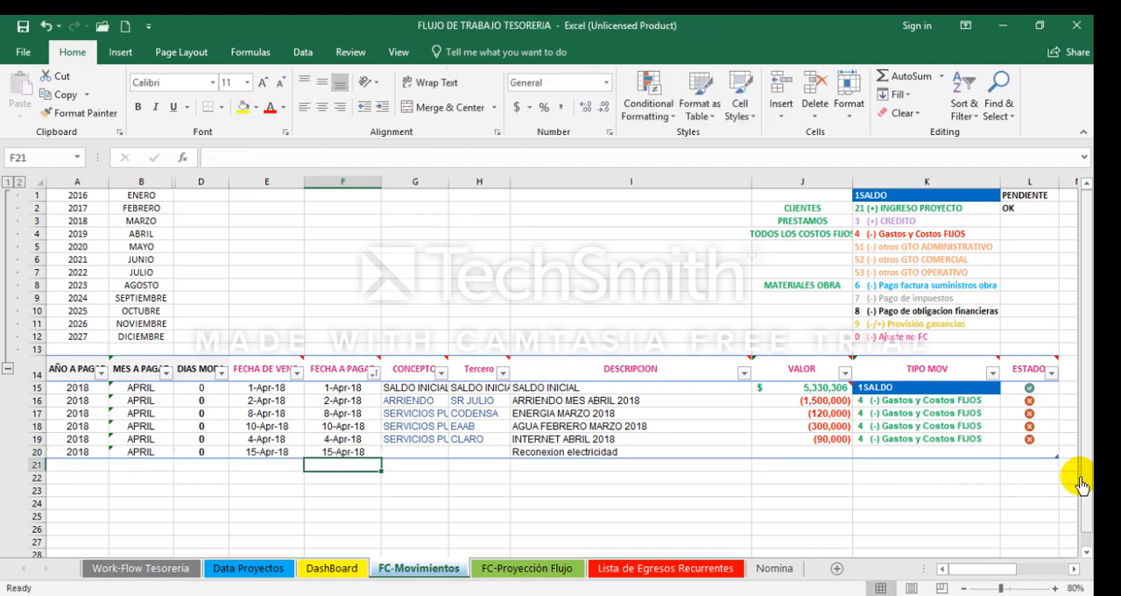
Step: Set the electricity reconnection movement's Tercero to CODENSA and its CONCEPTO to SERVICIOS PUBLICOS
key("Tab")
key("Tab")
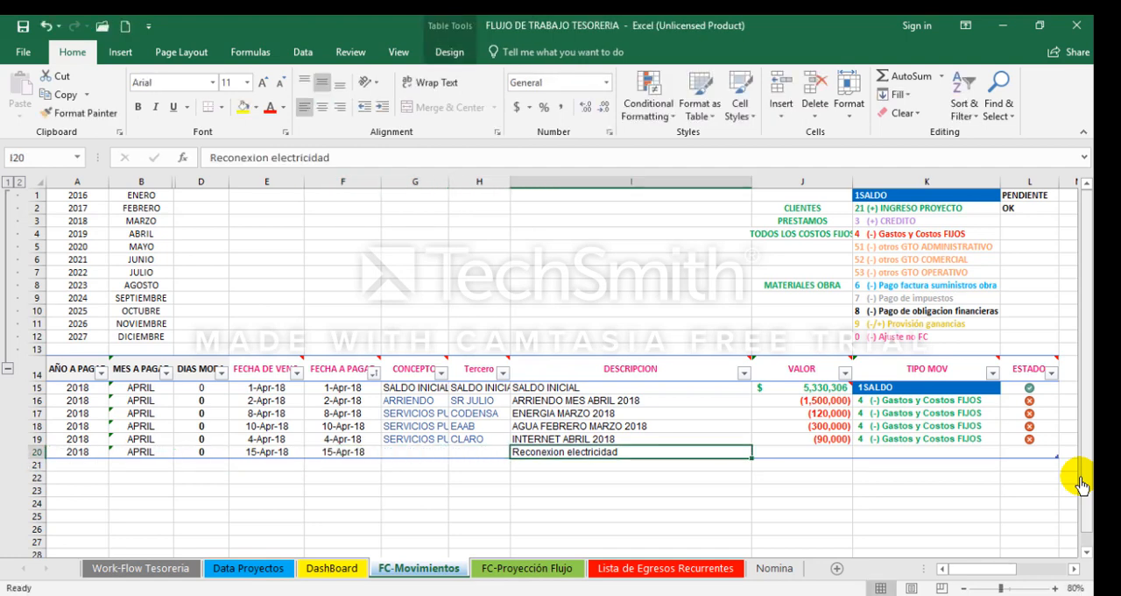
key("shift+Tab")
type("C")
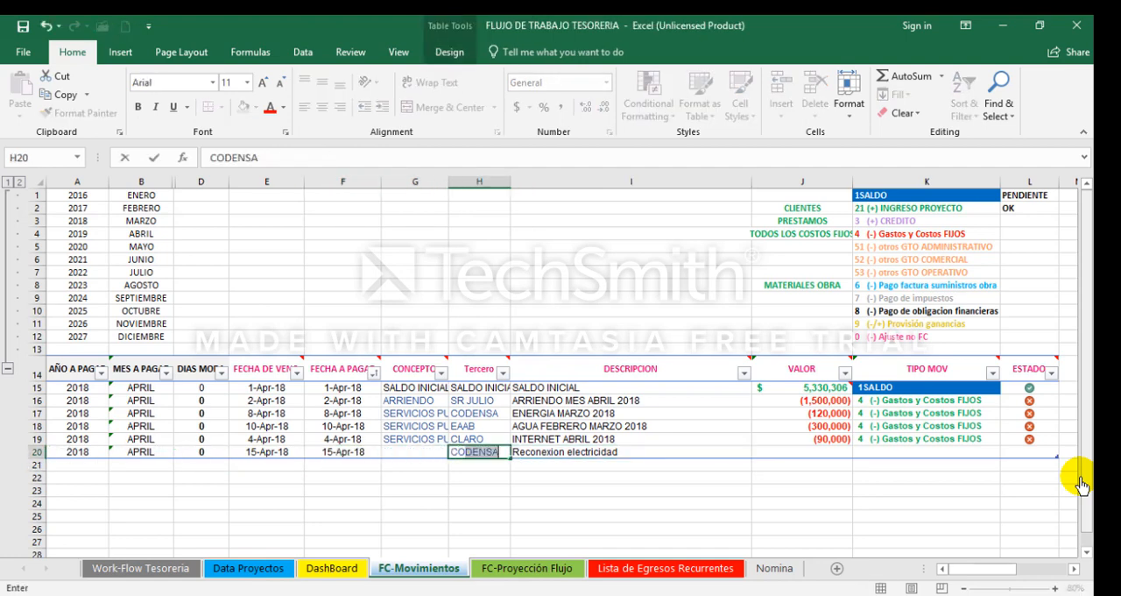
key("shift+Tab")
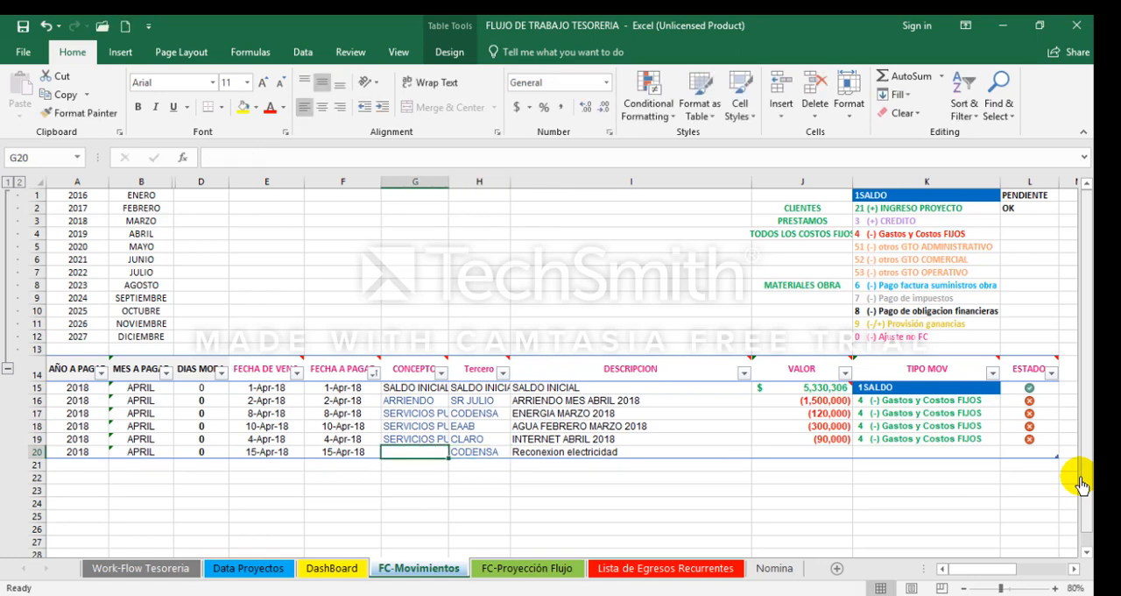
type("SERVICIOS PUBLICOS")
key("Return")
key("Up")
key("Right")
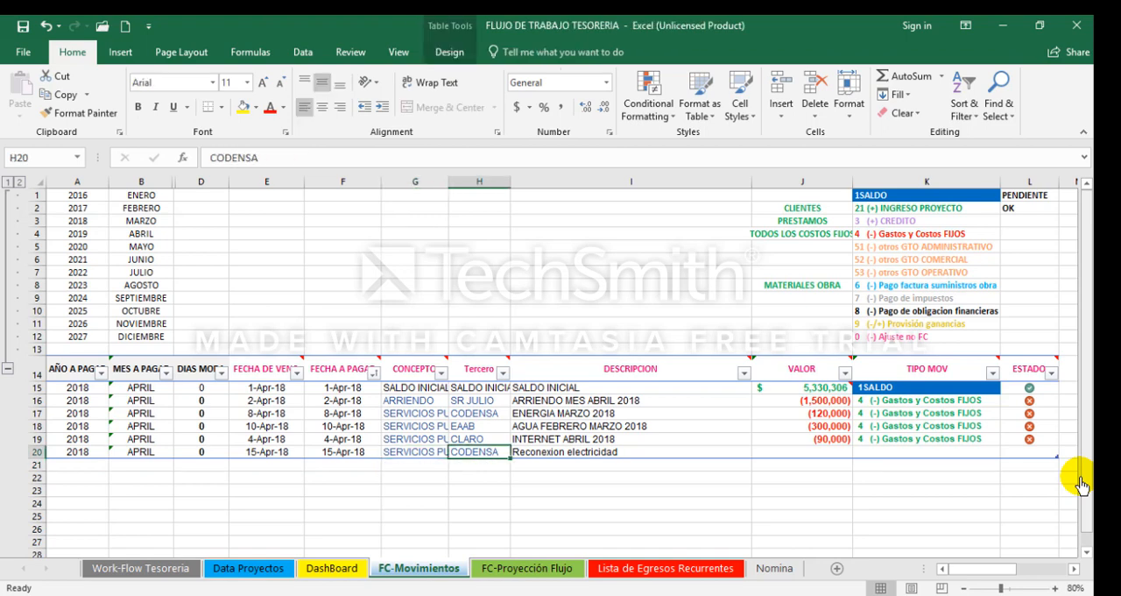
Step: Enter -45000 as the VALOR of the electricity reconnection movement
key("Right")
key("Right")
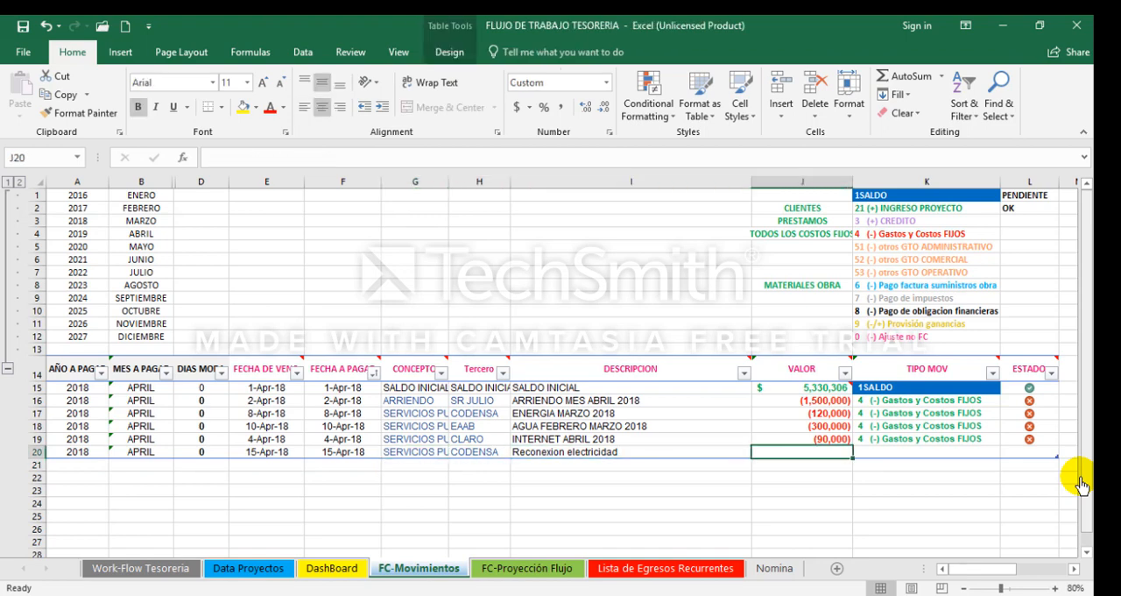
type("-45000")
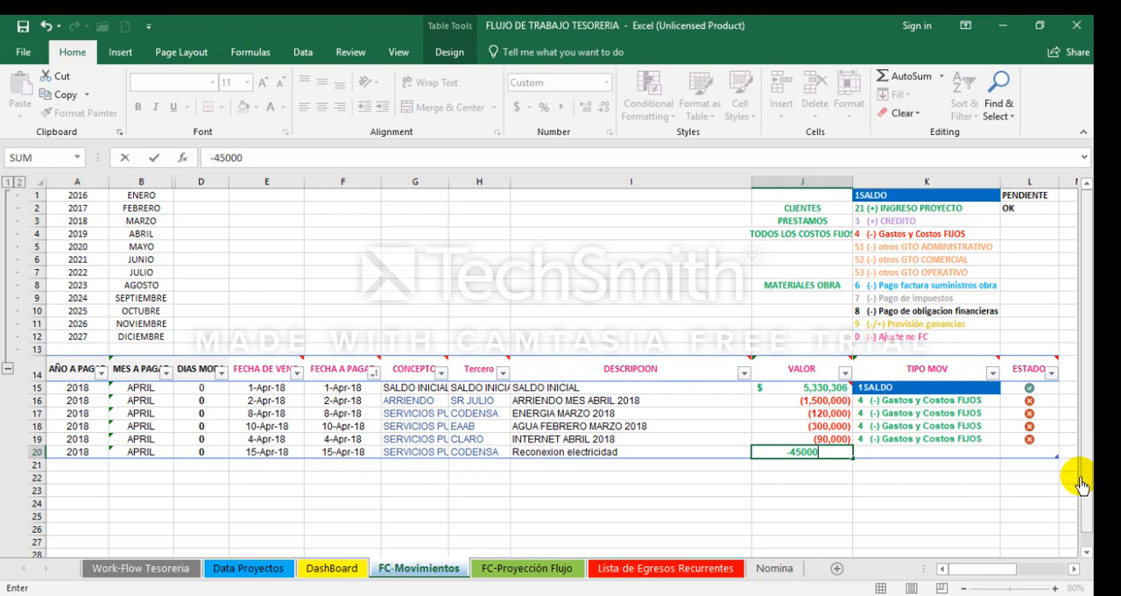
key("Return")
key("Up")
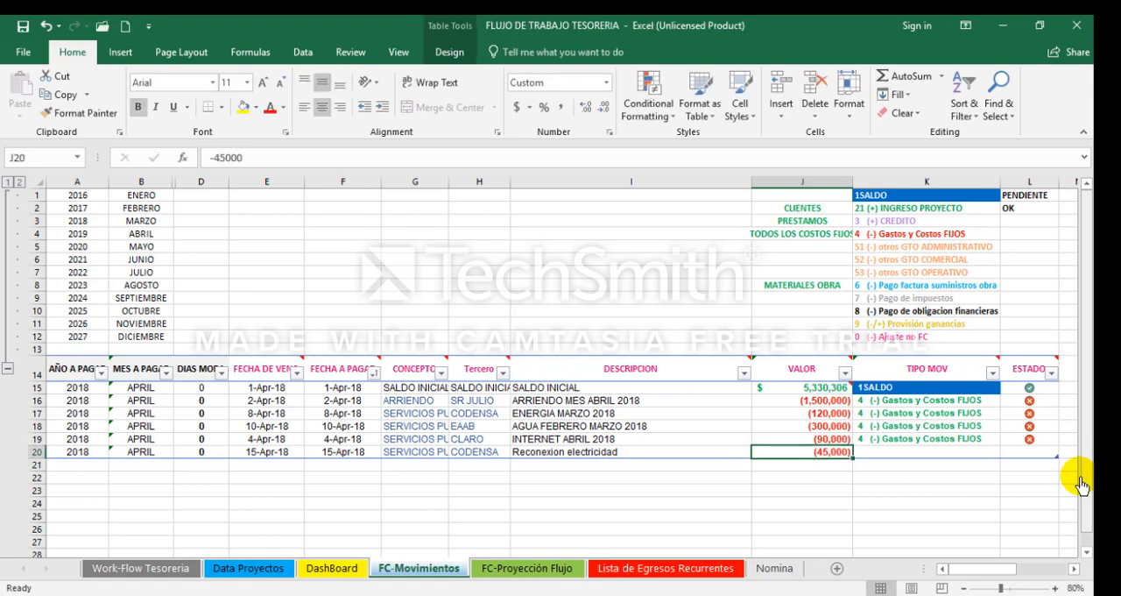
Step: Set the reconnection movement's TIPO MOV to 51 (-) otros GTO ADMINISTRATIVO and its ESTADO to 0
key("Right")
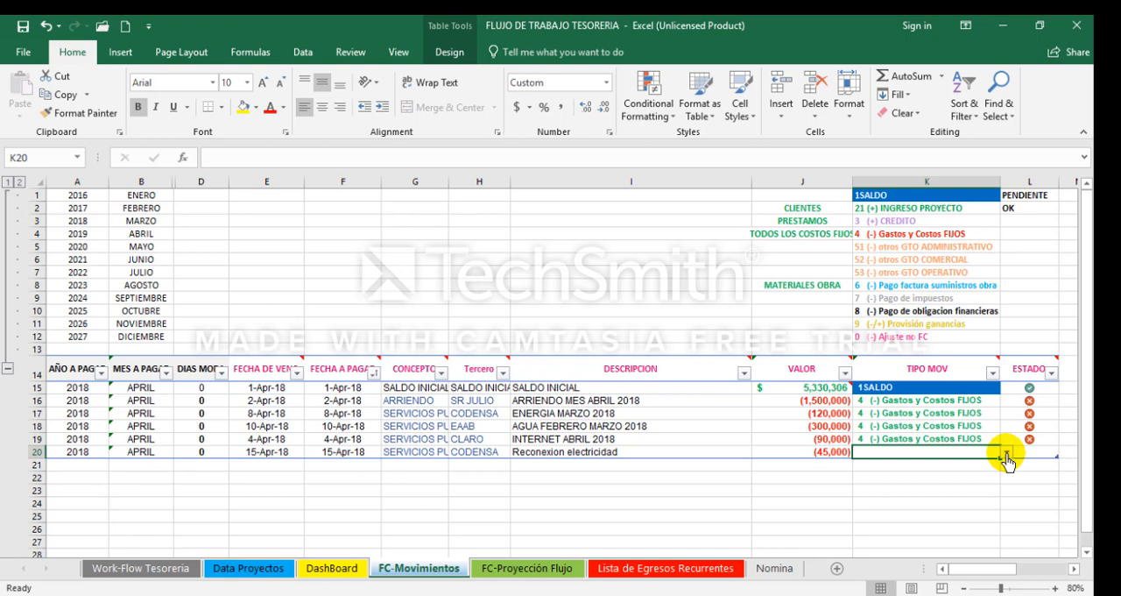
left_click(1006, 454)
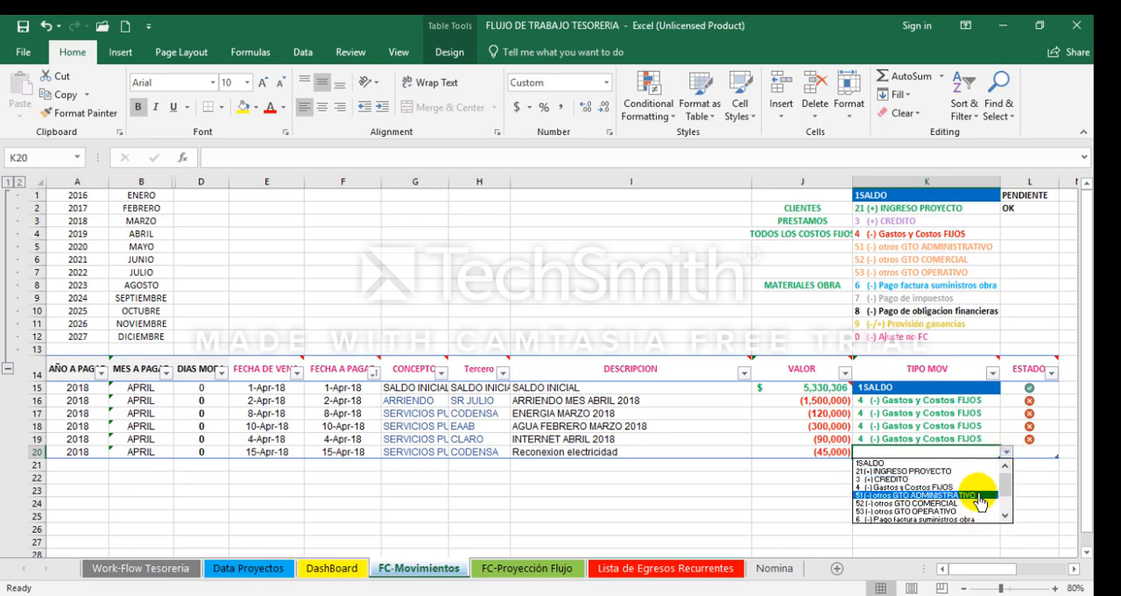
left_click(978, 495)
key("Tab")
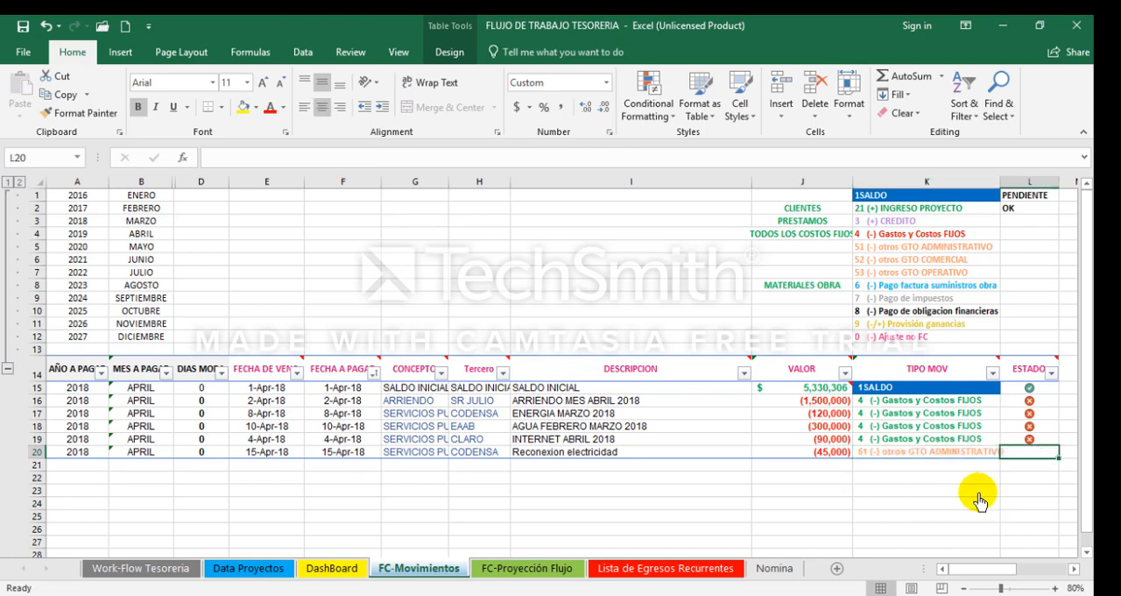
type("1")
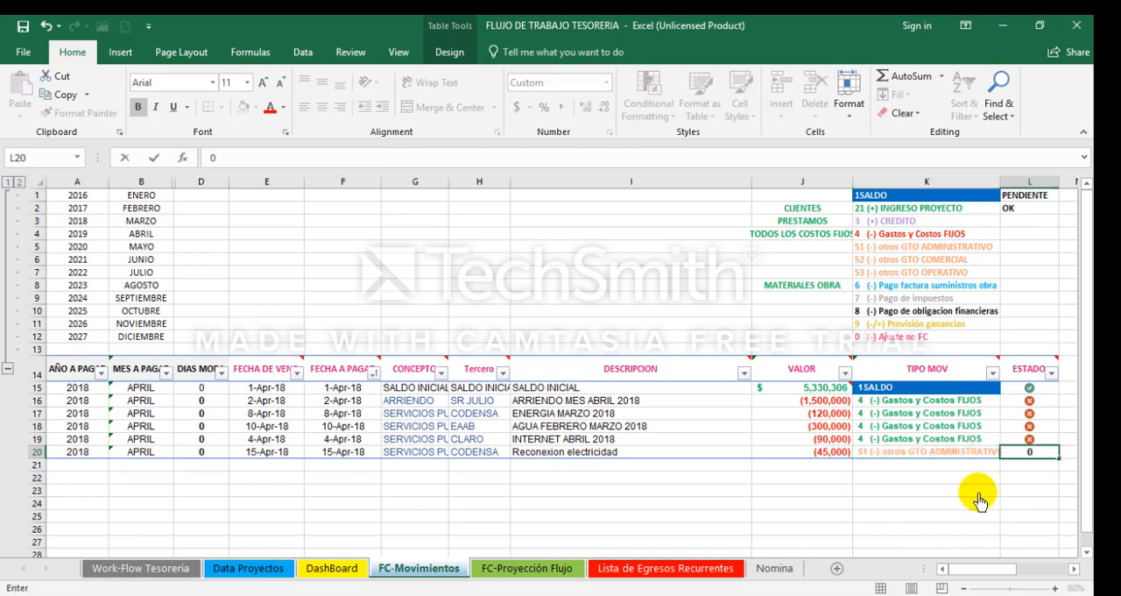
key("Return")
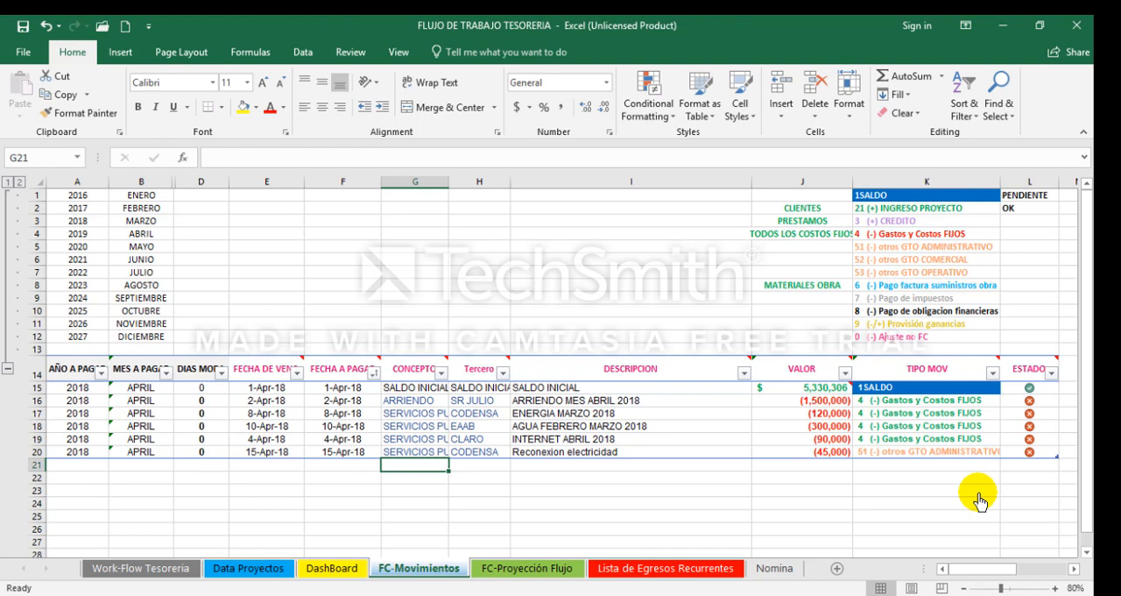
Step: Start a new movement in row 21 with the DESCRIPCION Consultor de marketing
key("Left")
key("Left")
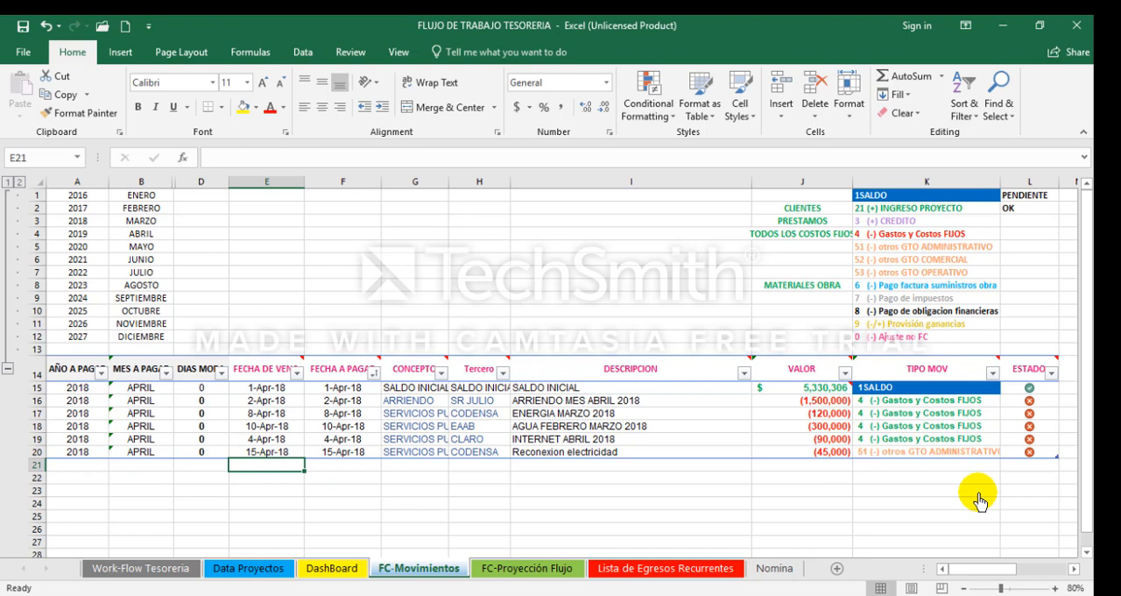
key("Right")
key("Right")
key("Right")
key("Right")
type("cON")
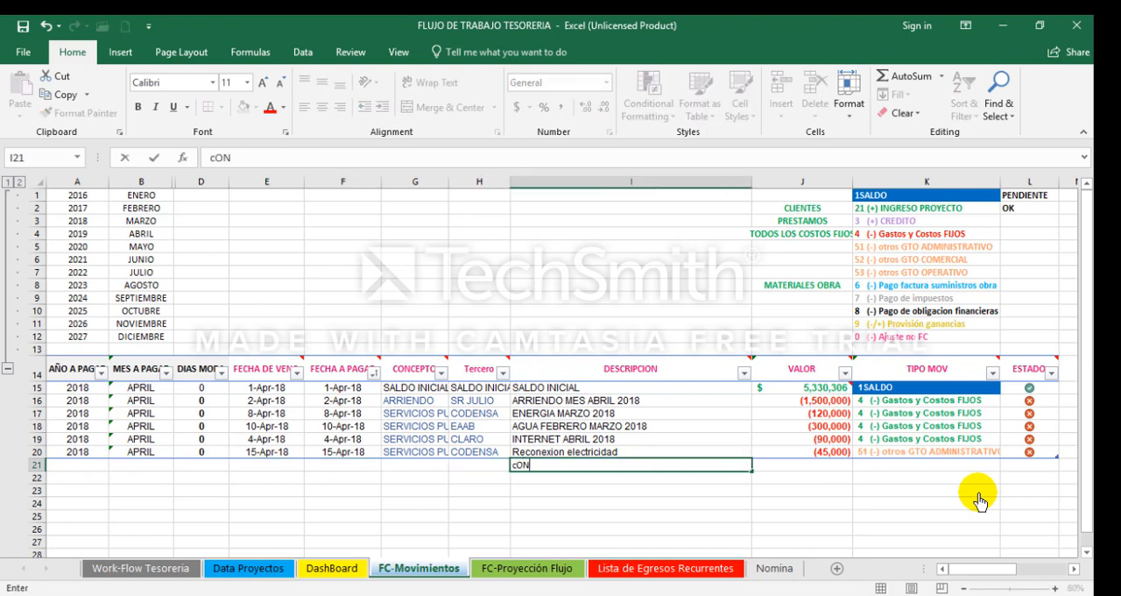
type("SULTOR de")
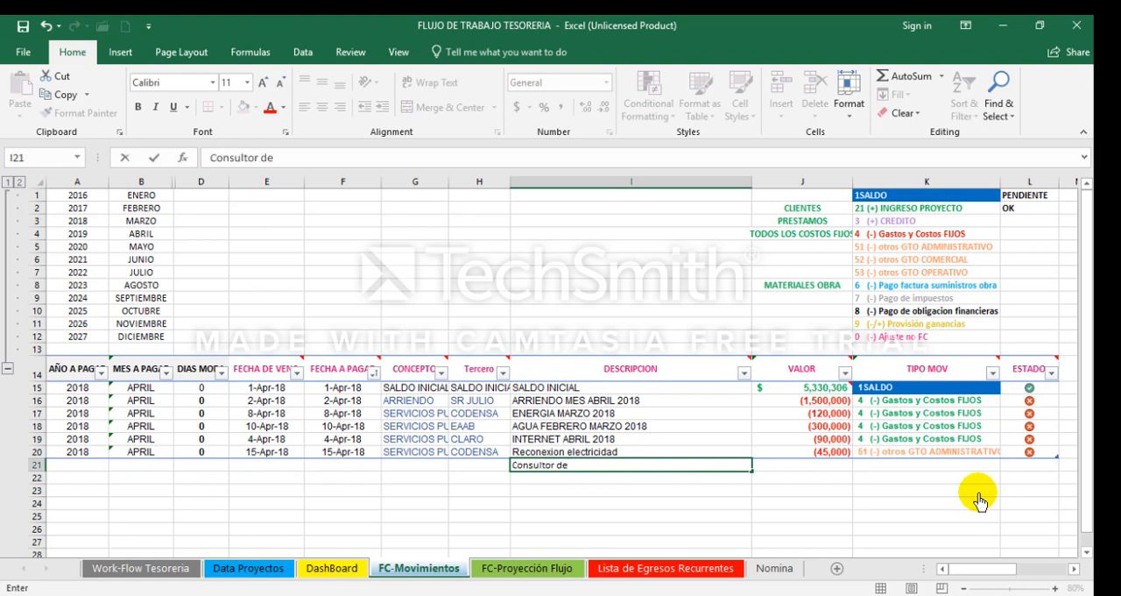
type(" marketing")
key("ctrl+Return")
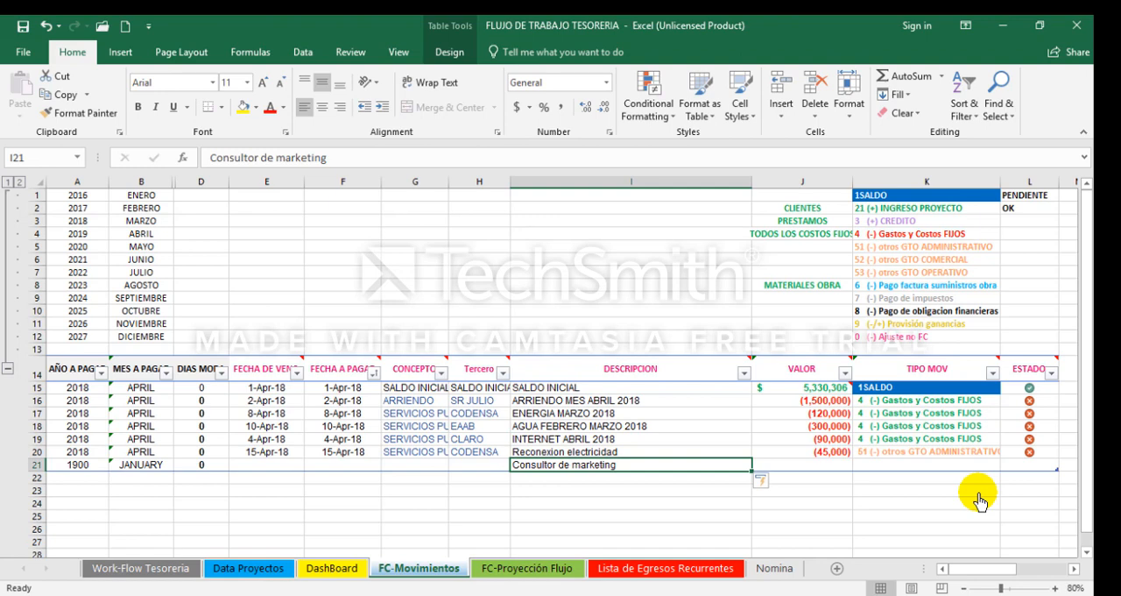
Step: Copy the DESCRIPCION Consultor de marketing into row 22 to start a second consultant movement
key("Left")
key("Left")
key("Left")
key("Left")
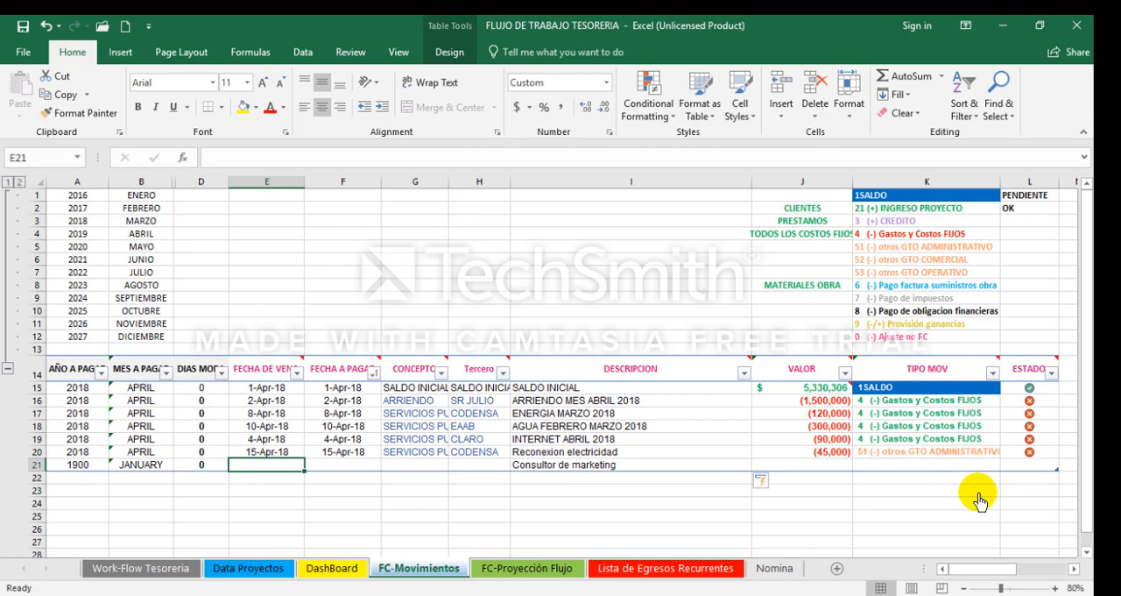
key("Right")
key("Right")
key("Right")
key("Right")
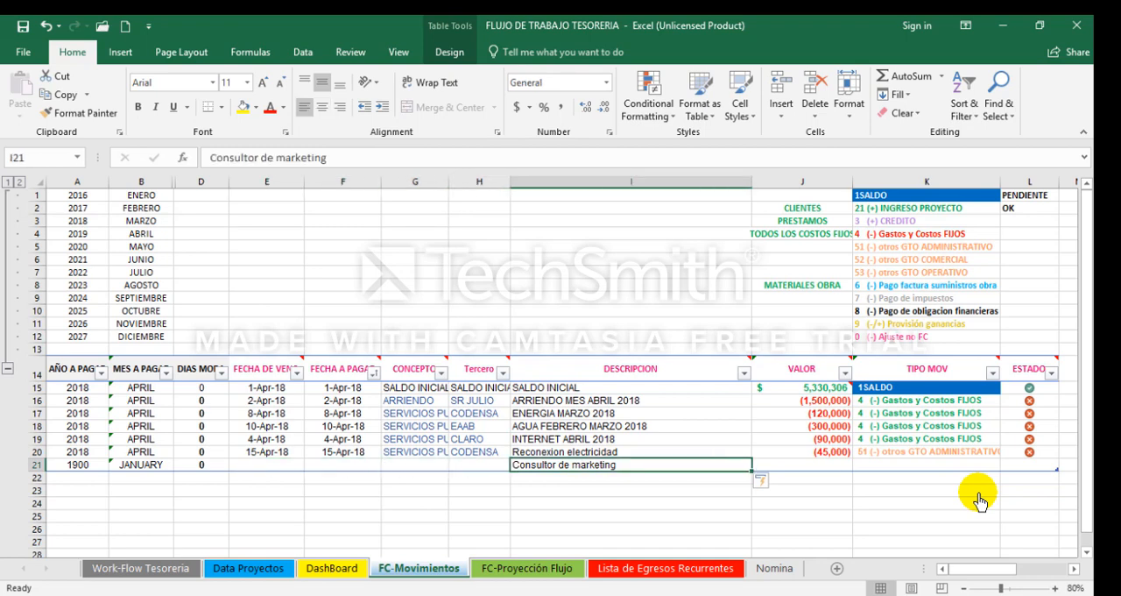
key("ctrl+c")
key("Down")
key("ctrl+v")
key("Up")
key("Escape")
Step: Set the FECHA DE VEN of row 21 to 4-20-18 and copy that date to its FECHA A PAGAR
key("Left")
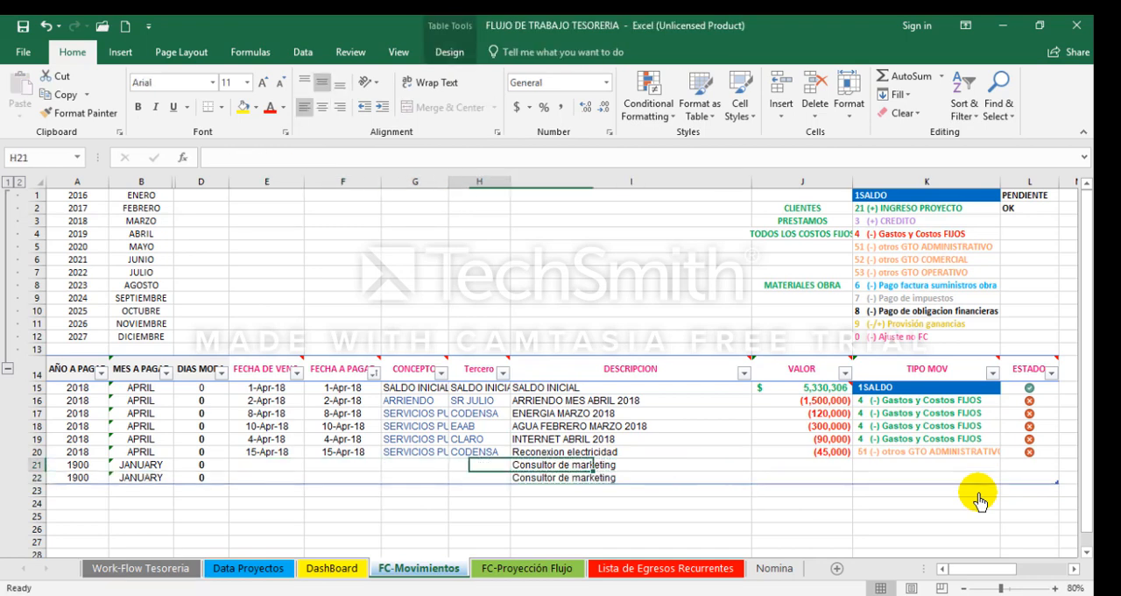
key("Left")
key("Left")
key("Left")
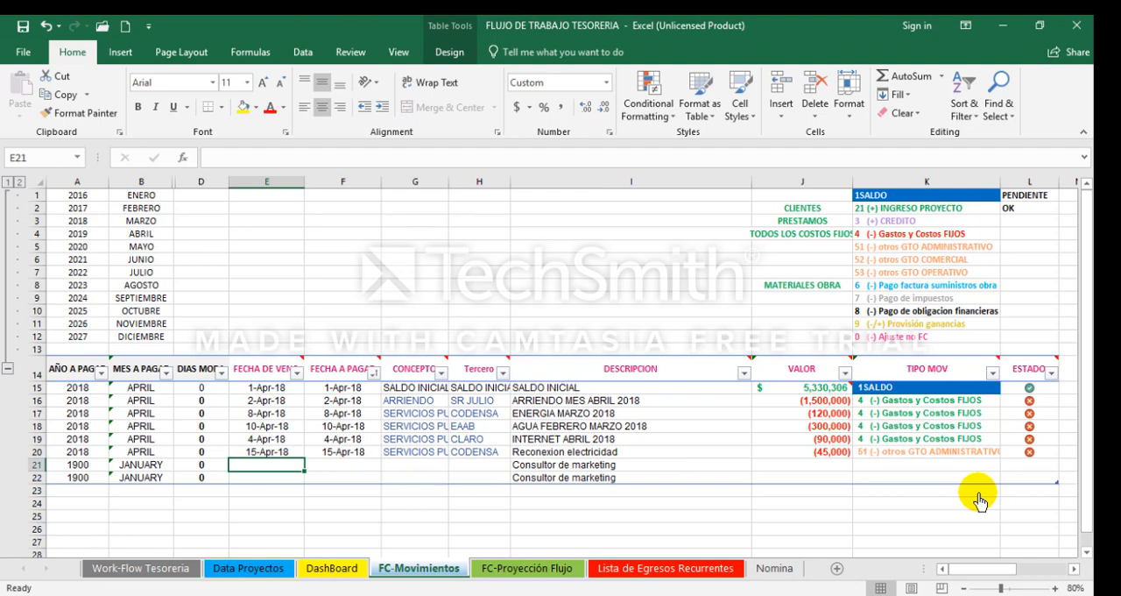
type("4-20-18")
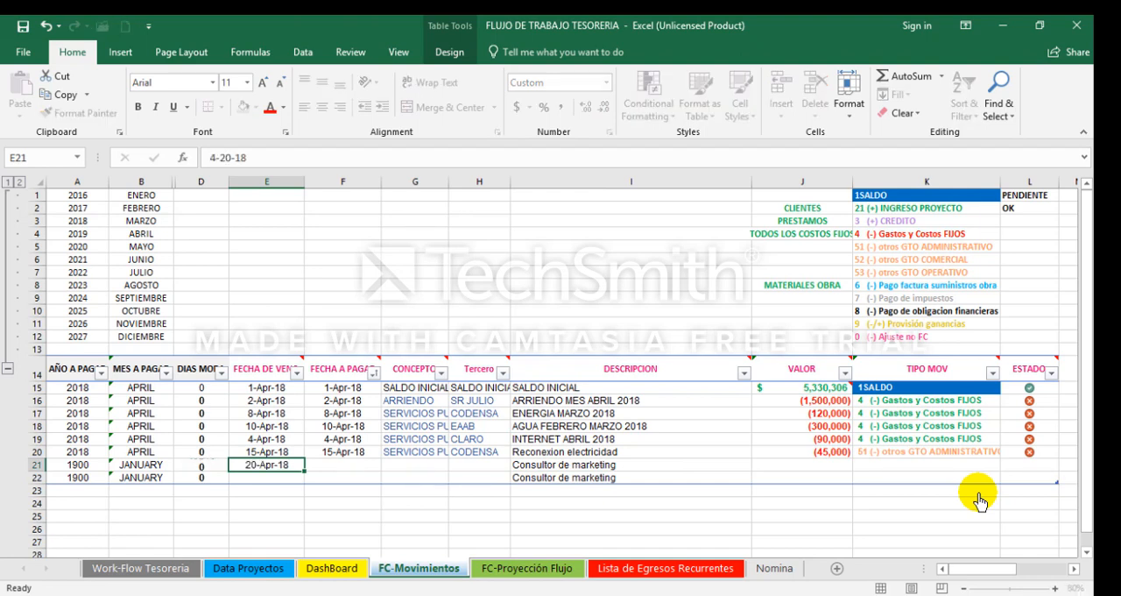
key("Return")
key("Up")
key("ctrl+c")
key("Right")
key("ctrl+v")
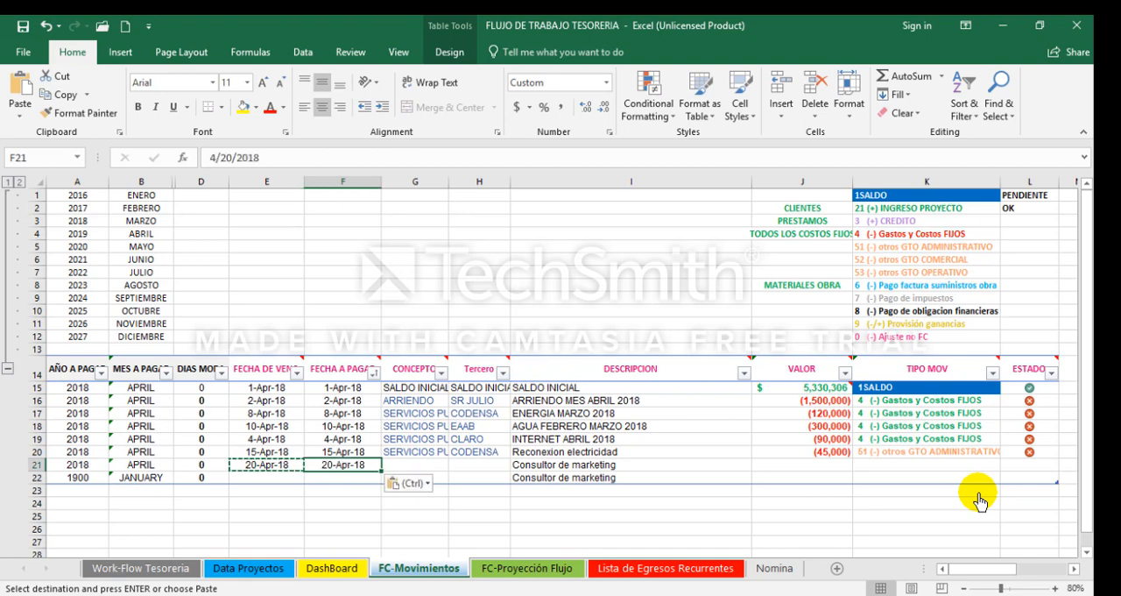
key("Escape")
Step: Set the FECHA DE VEN of row 22 to 5-1-18 and copy that date to its FECHA A PAGAR
key("Down")
key("Left")
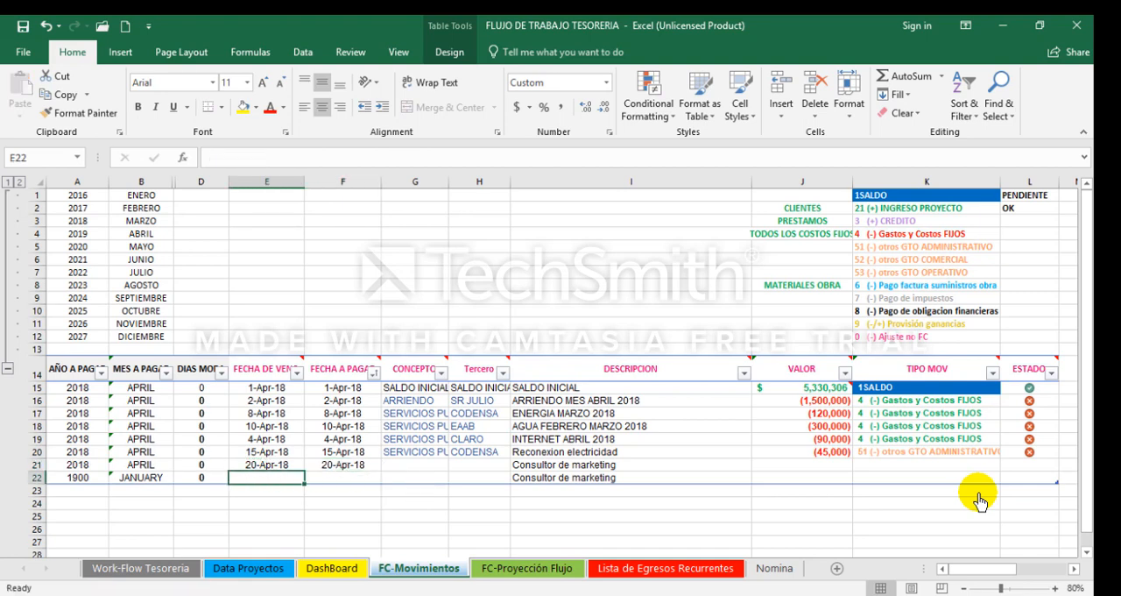
type("5-1-18")
key("Return")
key("Up")
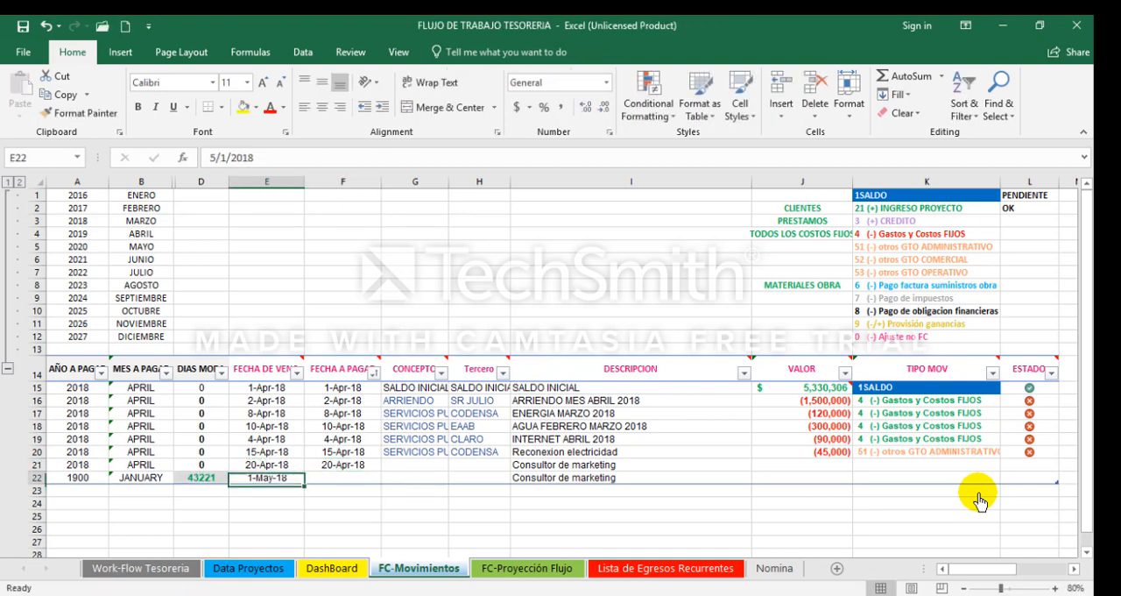
key("ctrl+c")
key("Right")
key("ctrl+v")
key("Escape")
Step: Set the CONCEPTO of row 21 to MARKETING and enter the consultant's name as its Tercero
key("Up")
key("Right")
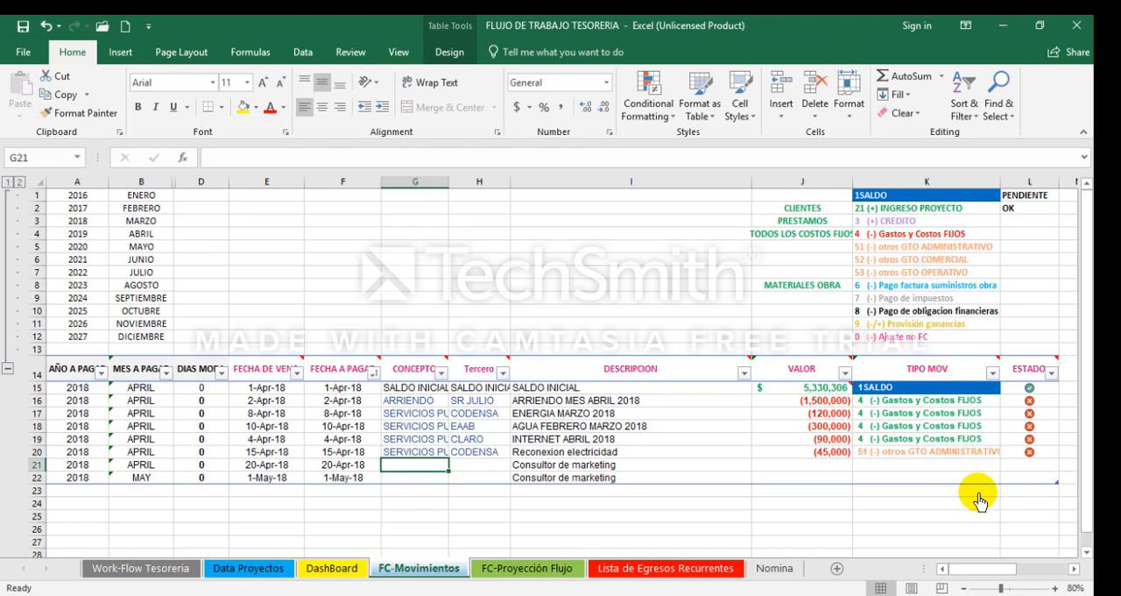
type("MARKETING")
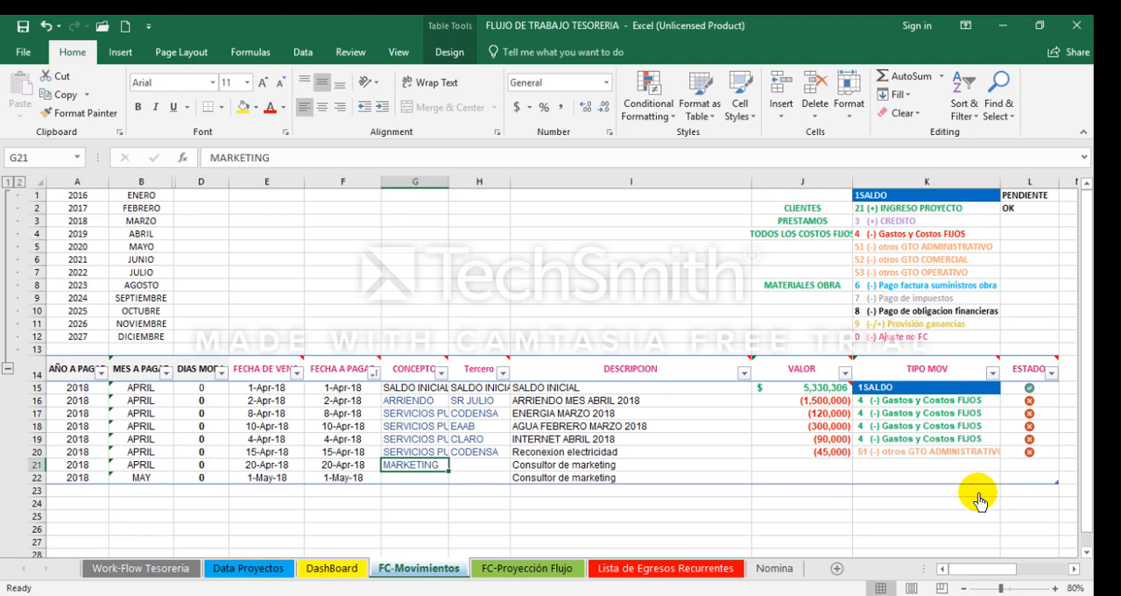
key("Up")
key("Up")
key("Up")
key("Down")
key("Down")
key("Down")
key("Right")
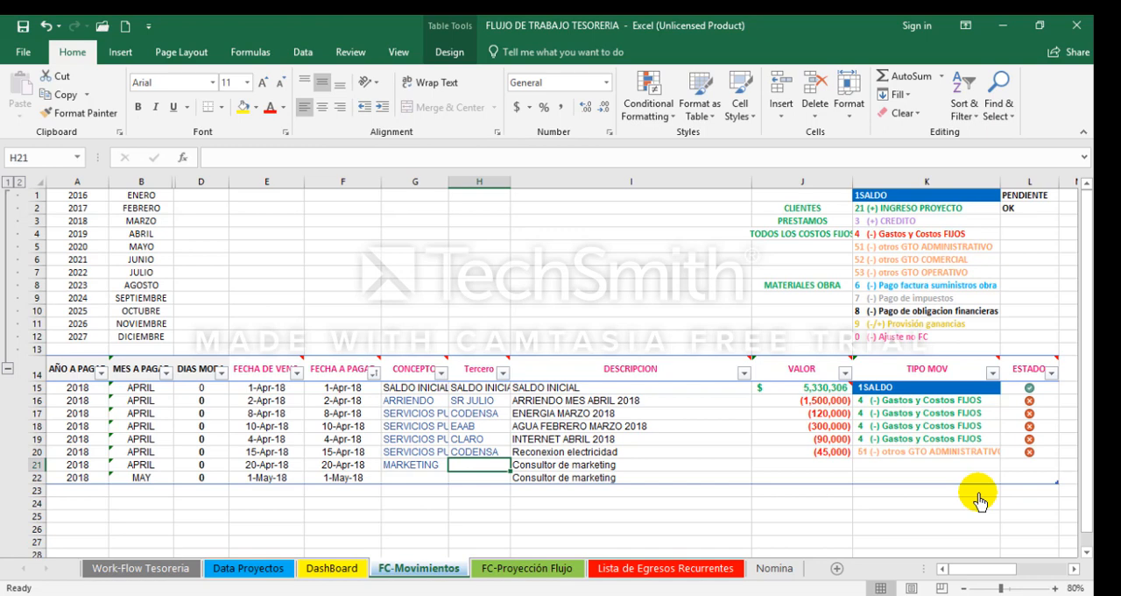
type("PEP")
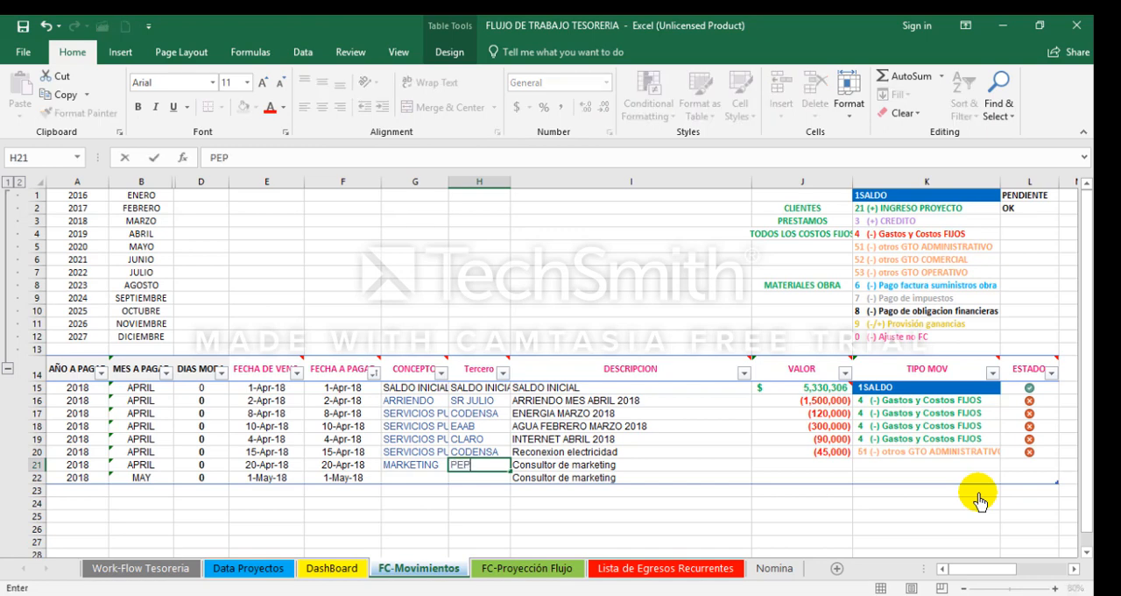
type("ITO CONSULTOR")
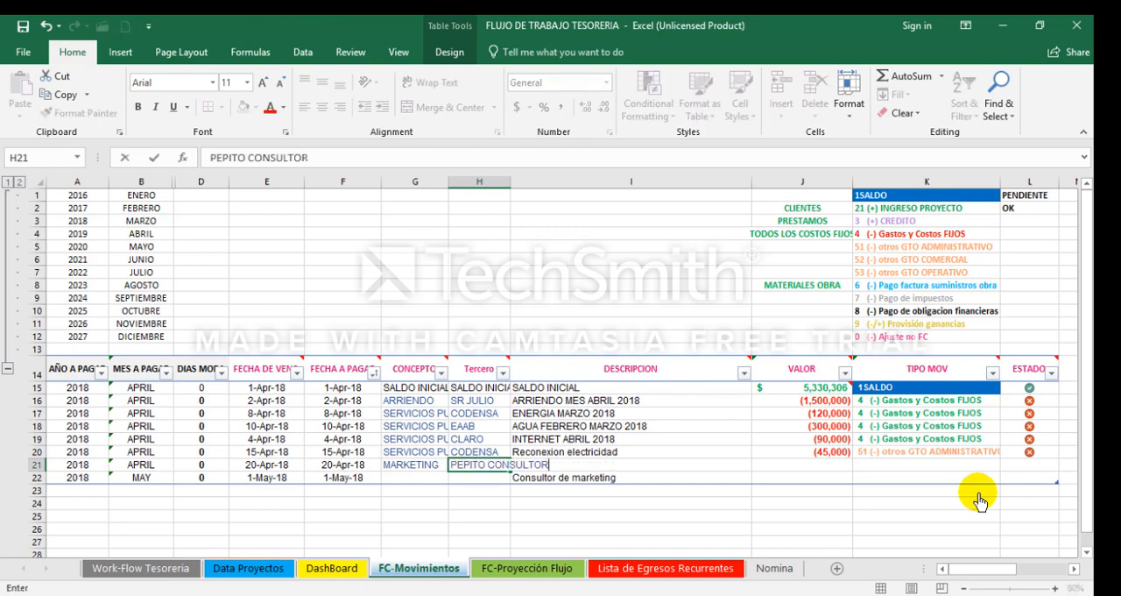
key("ctrl+Return")
Step: Copy the Tercero and the CONCEPTO of row 21 into the second consultant movement in row 22
key("ctrl+c")
key("Down")
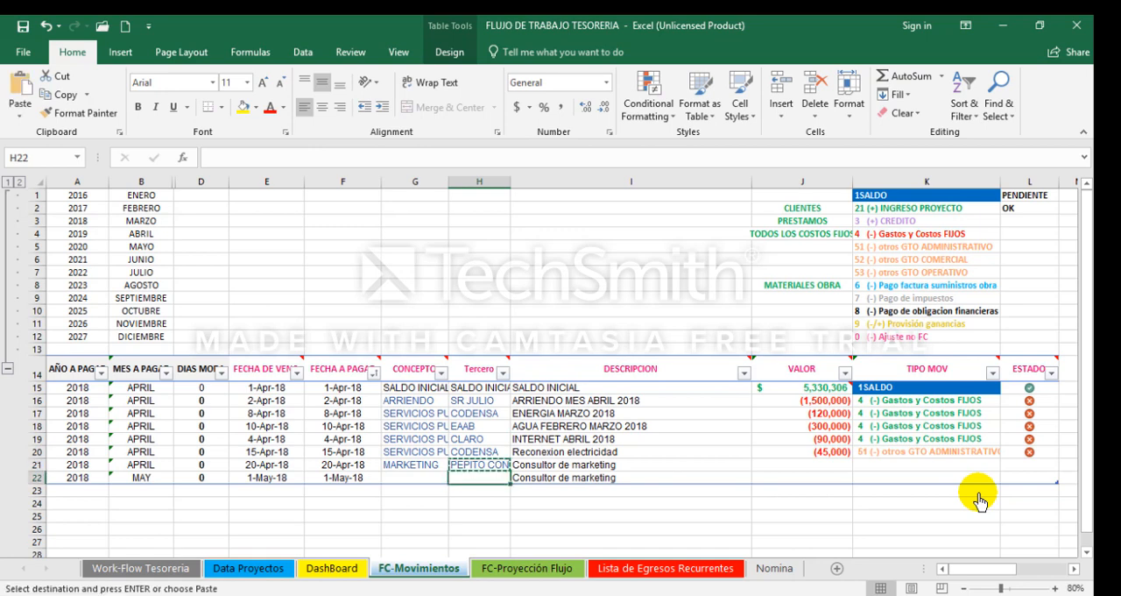
key("ctrl+v")
key("Up")
key("Left")
key("ctrl+c")
key("Down")
key("ctrl+v")
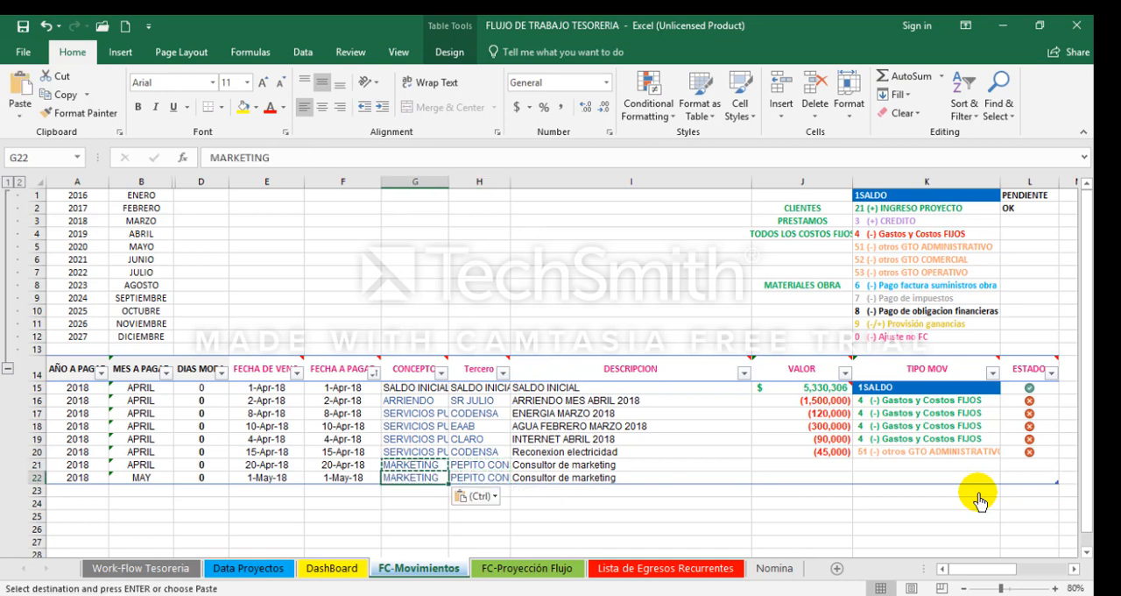
key("Escape")
key("Right")
key("Right")
key("Up")
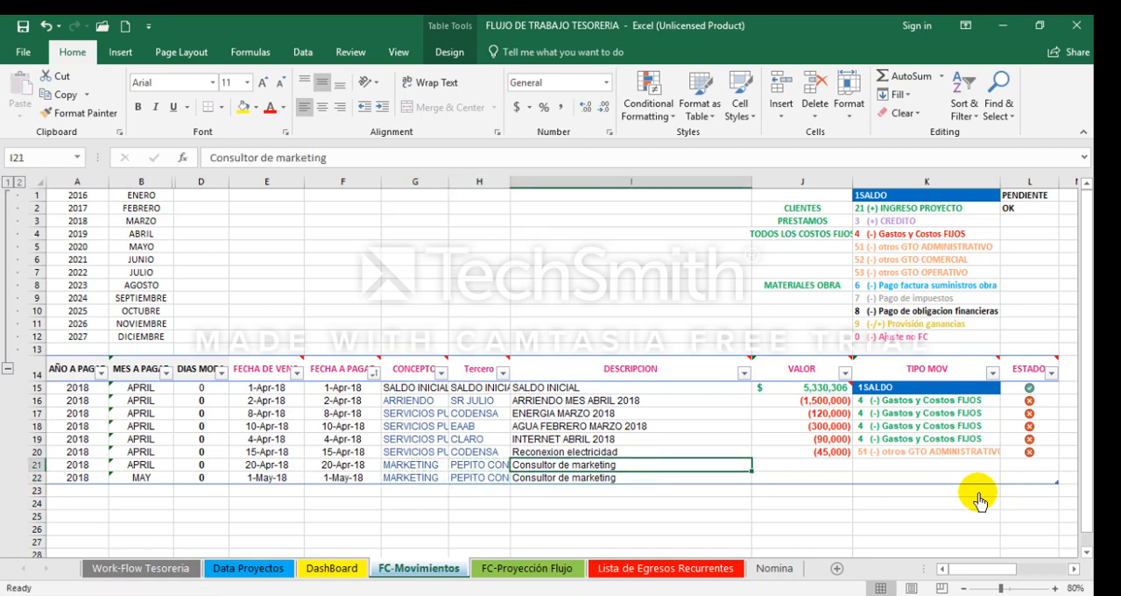
Step: Append 1RA CUOTA to the marketing consultant description in row 21 and 2da cuota to the one in row 22
key("F2")
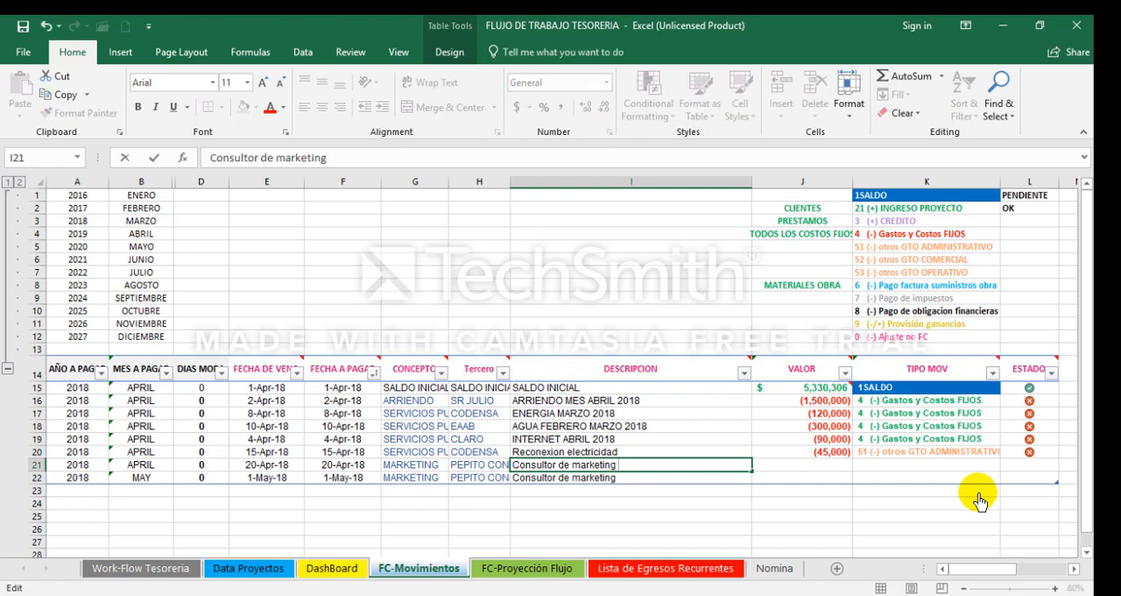
type("1RA CUOTA")
key("Return")
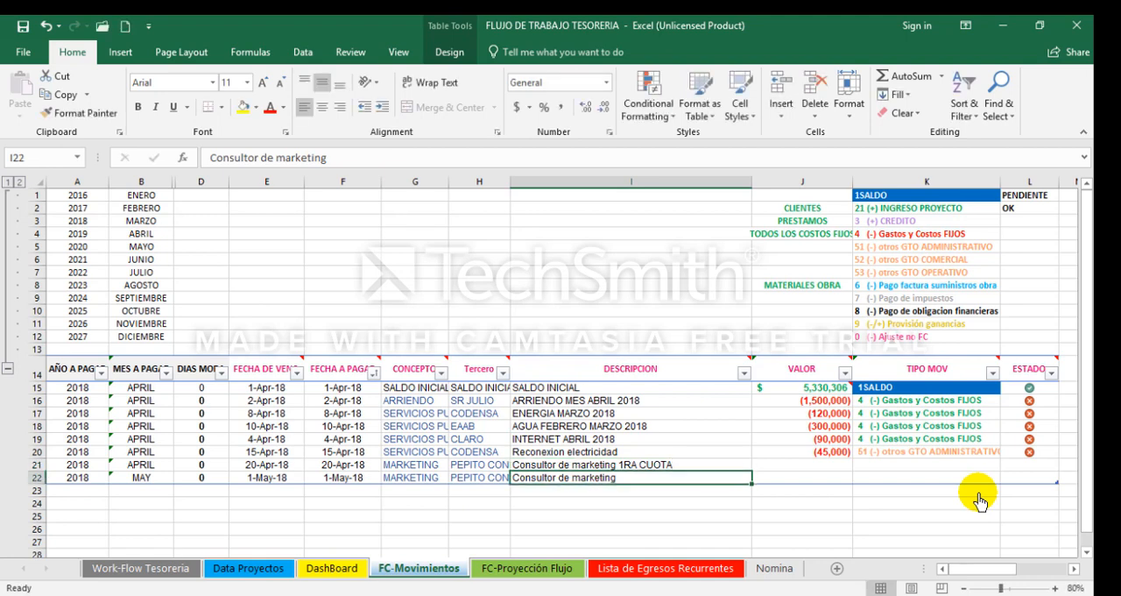
key("F2")
type("2")
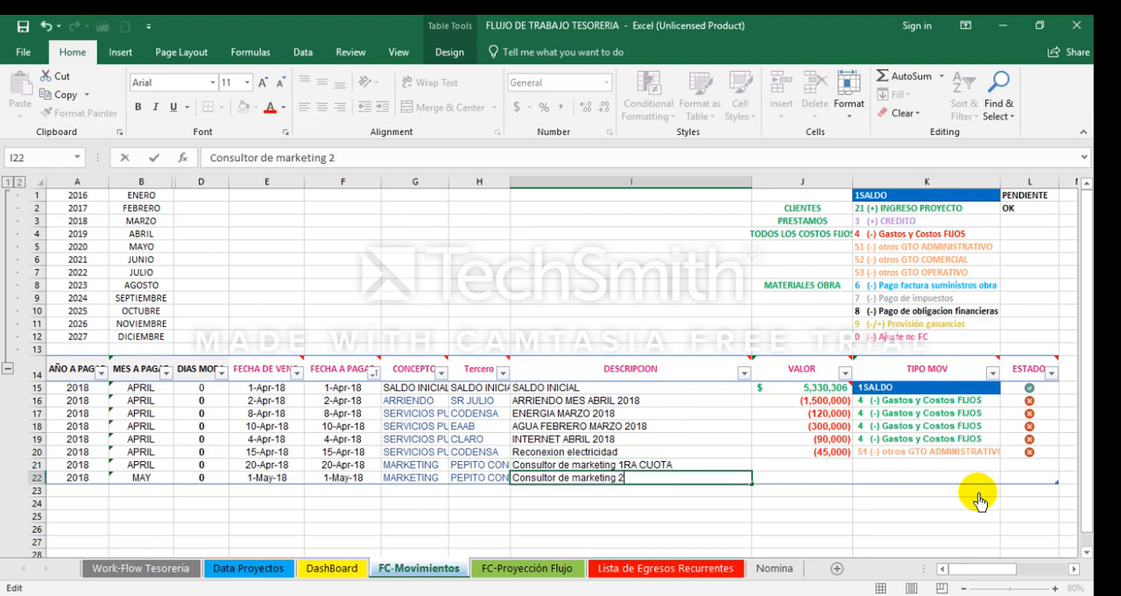
type("da cuota")
key("Tab")
Step: Set the VALOR of both marketing consultant movements, rows 21 and 22, to -1000000
key("Up")
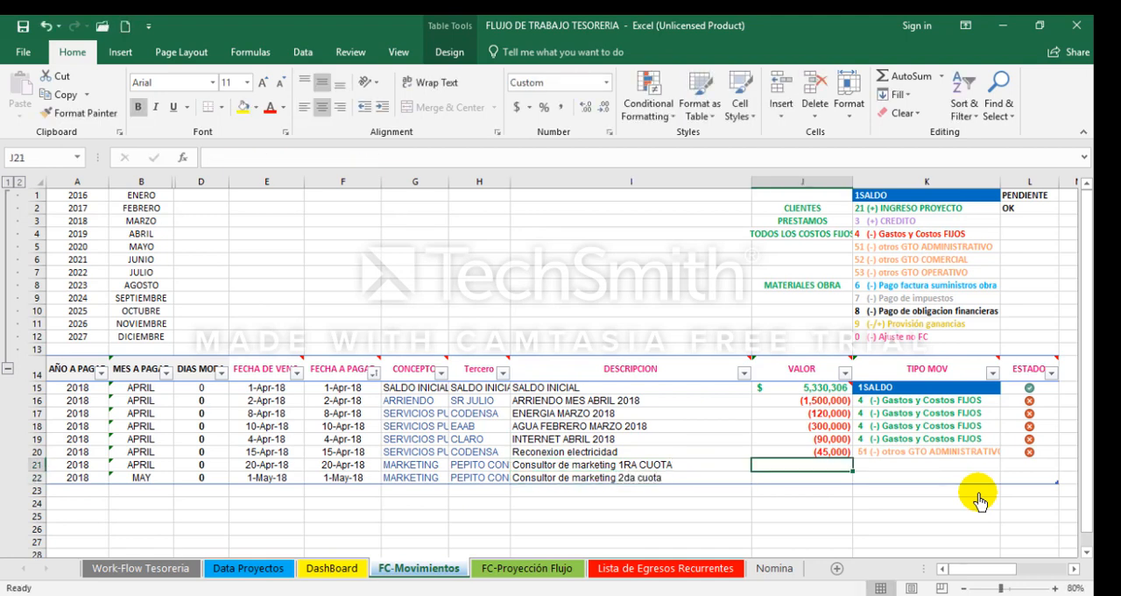
type("-1000000")
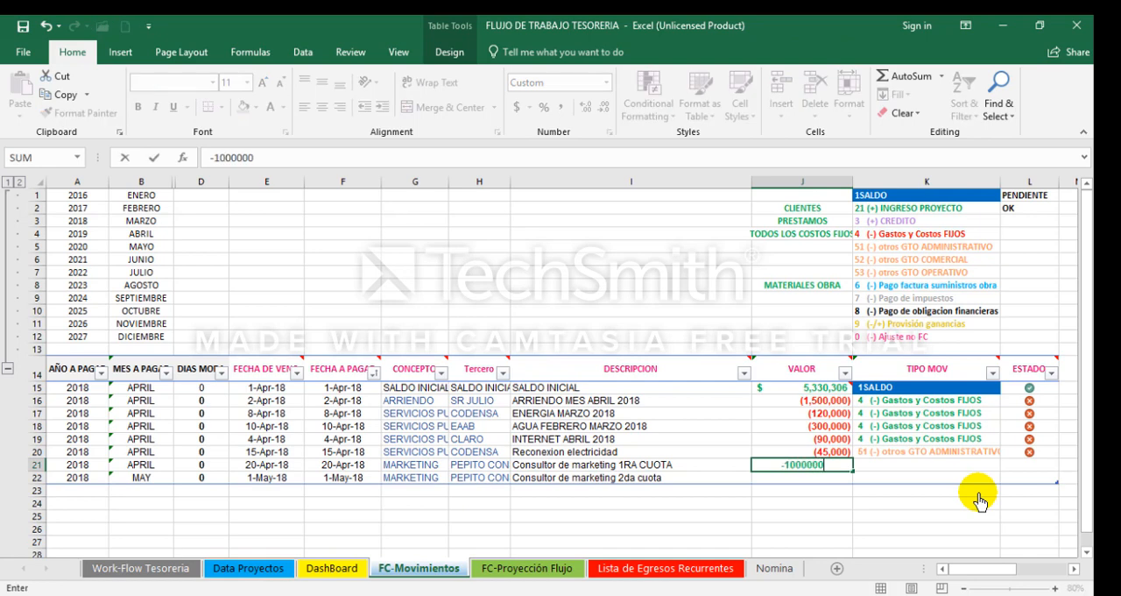
key("Return")
type("-")
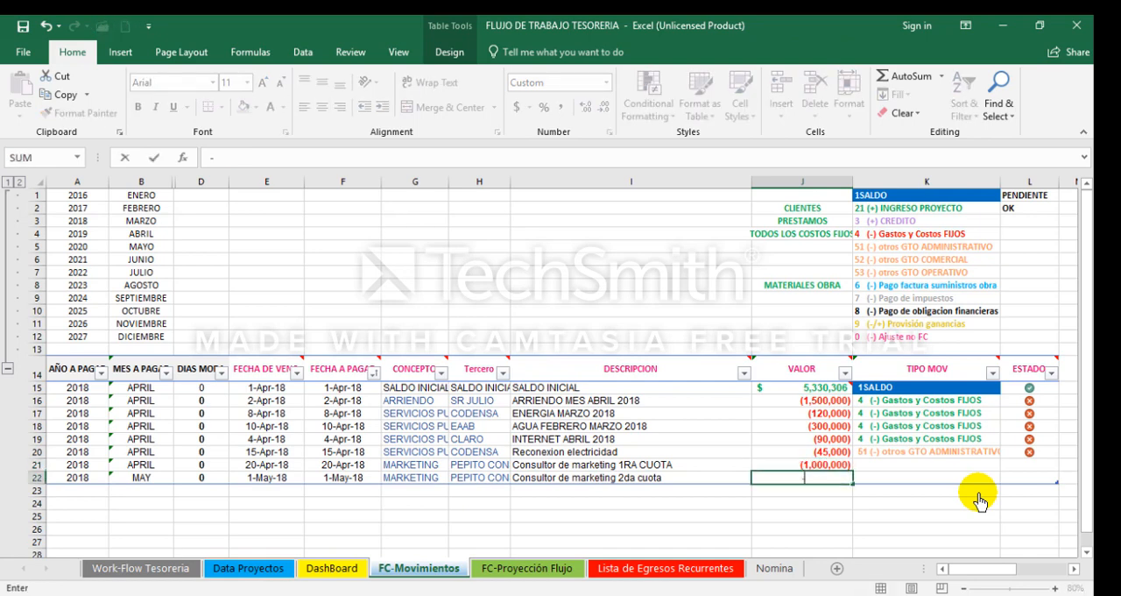
type("1000000")
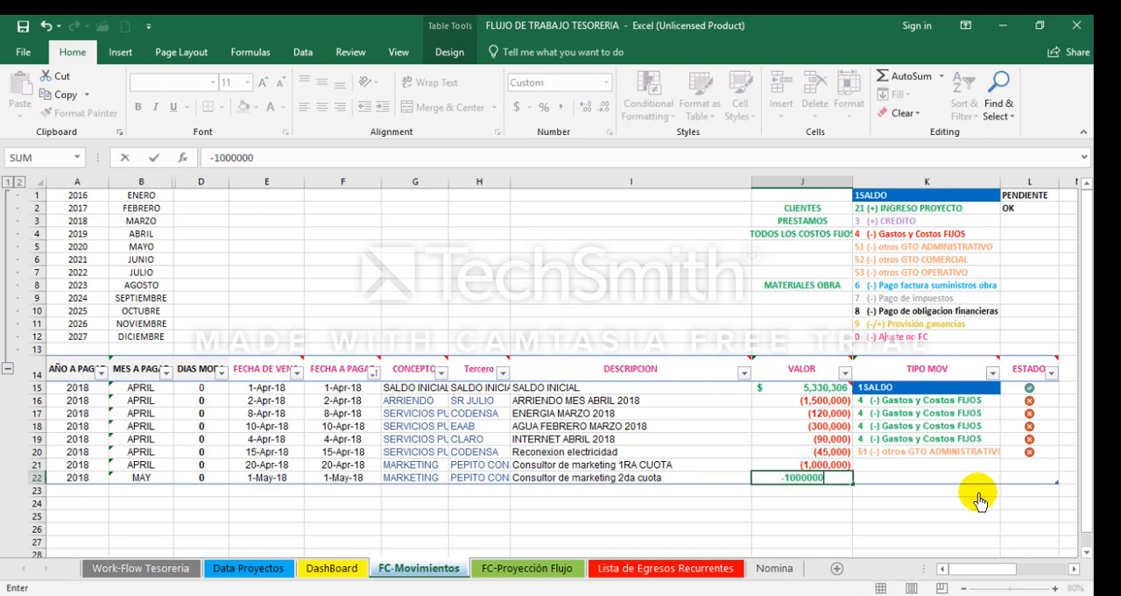
key("Return")
Step: Open the TIPO MOV choices for the first consultant movement in row 21
left_click(1002, 464)
left_click(1008, 465)
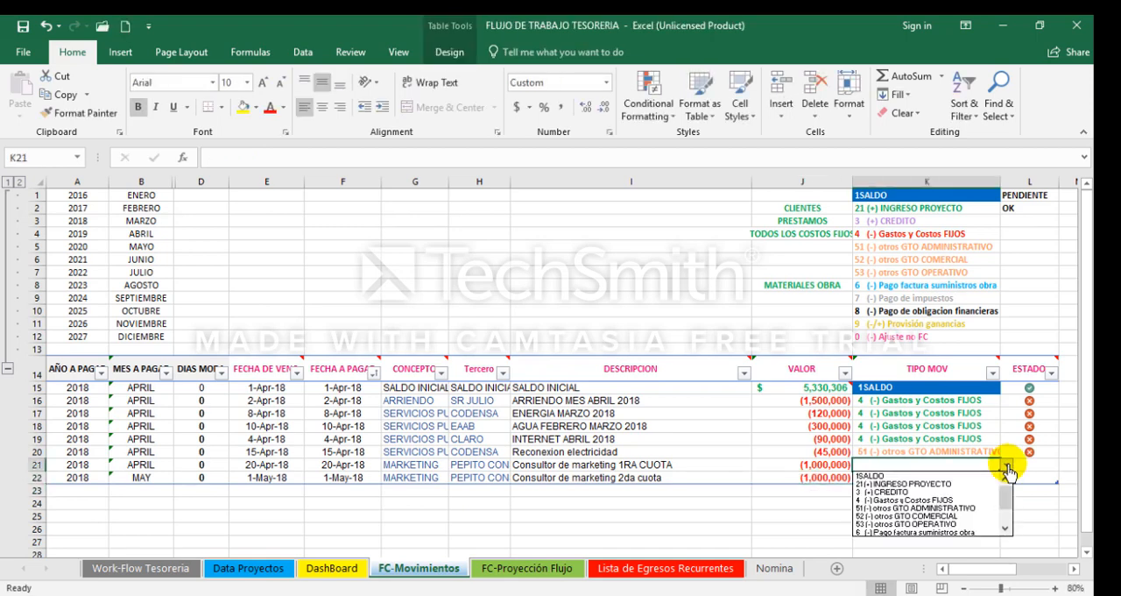
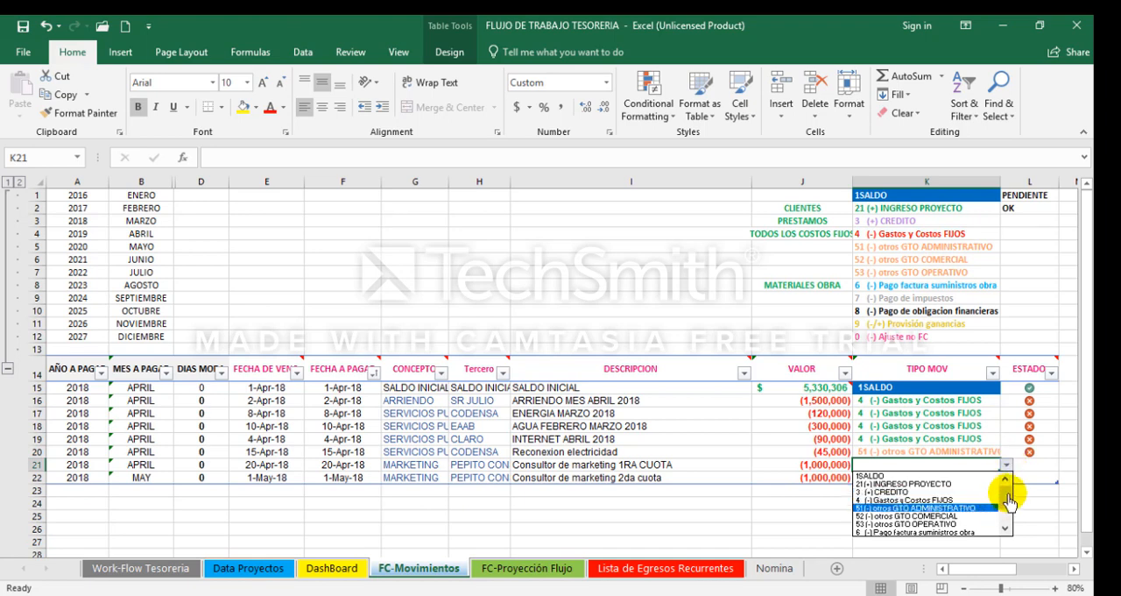
Step: Set the TIPO MOV of both marketing consultant movements, rows 21 and 22, to 52 (-) otros GTO COMERCIAL
left_click(1006, 529)
left_click(1006, 529)
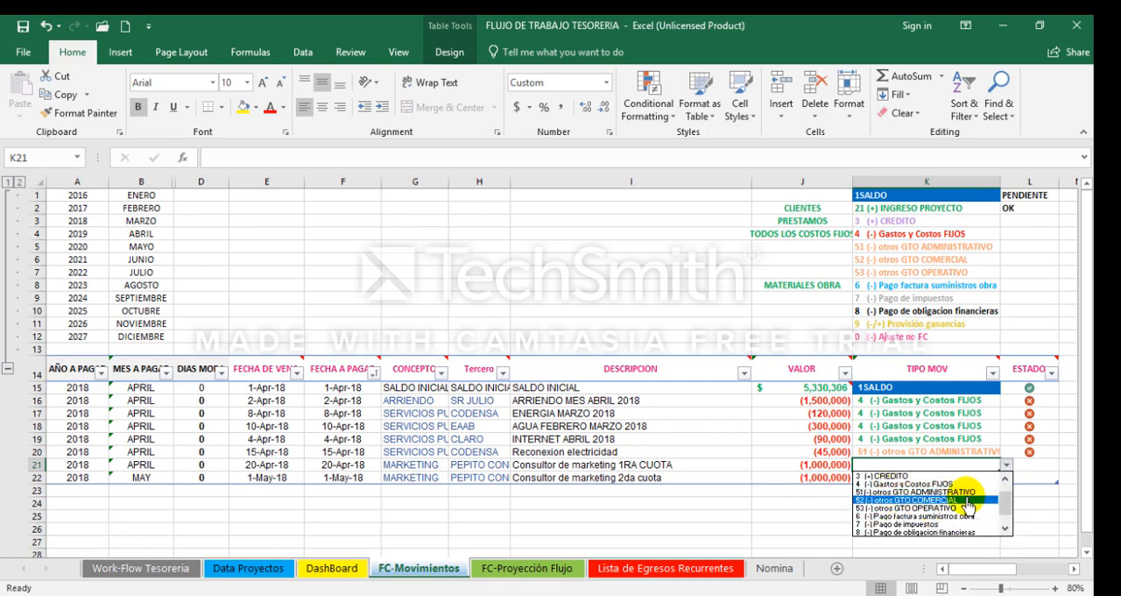
left_click(967, 501)
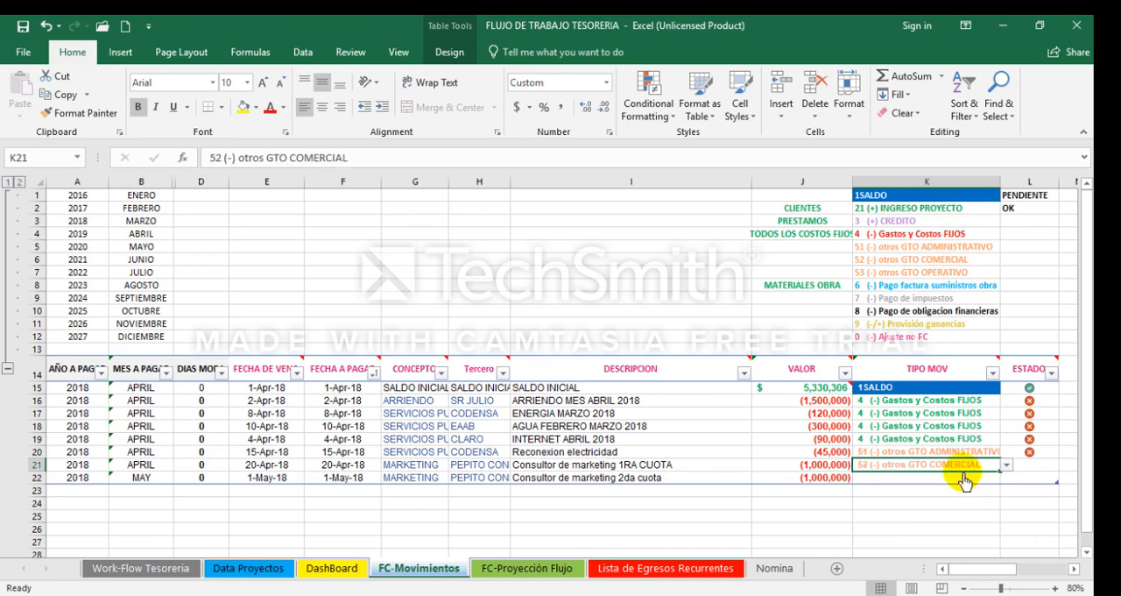
left_click(963, 478)
left_click(1007, 478)
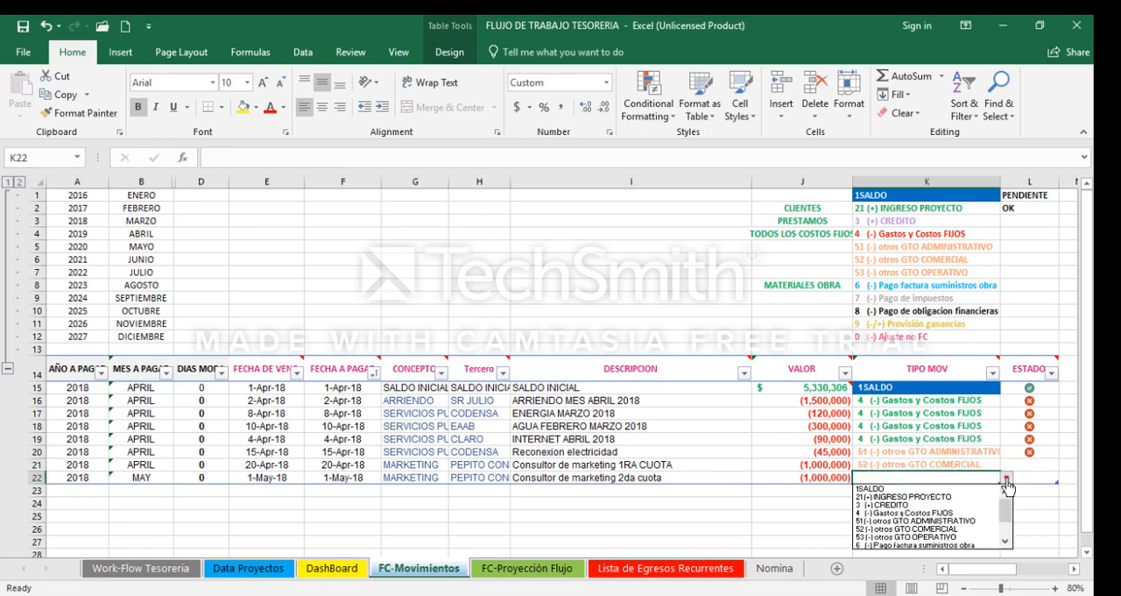
left_click(968, 529)
Step: Set the ESTADO of both marketing consultant movements, rows 21 and 22, to 1
key("Right")
key("Up")
type("1")
key("Return")
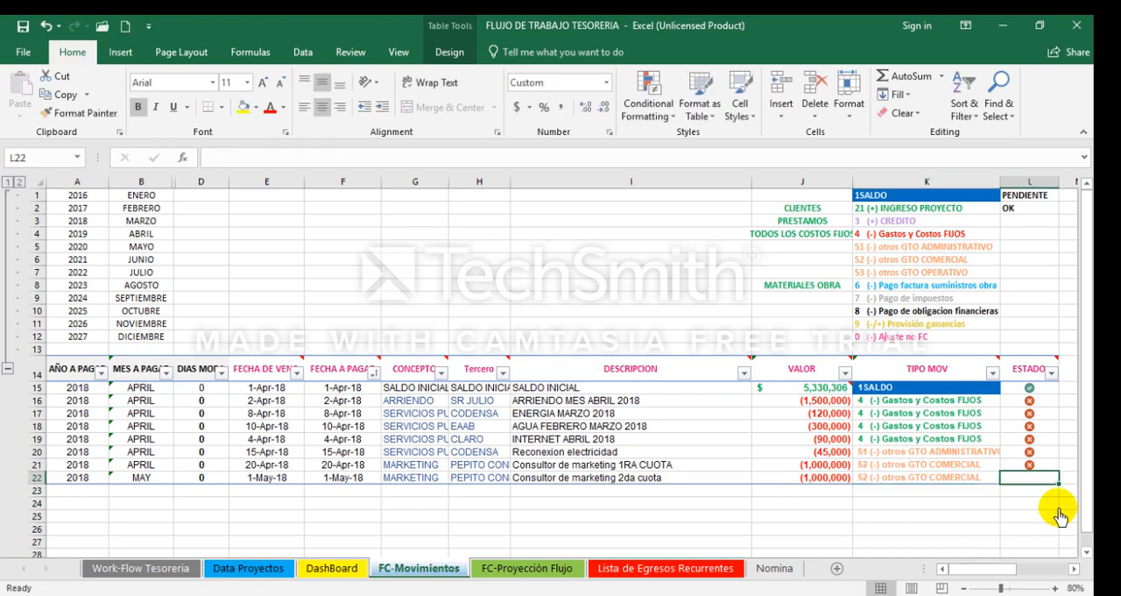
type("1")
key("Return")
Step: Start a new movement in row 23 with the DESCRIPCION Multa transito
key("Up")
key("Left")
key("Left")
key("Left")
key("Left")
key("Left")
key("Right")
key("Right")
key("Right")
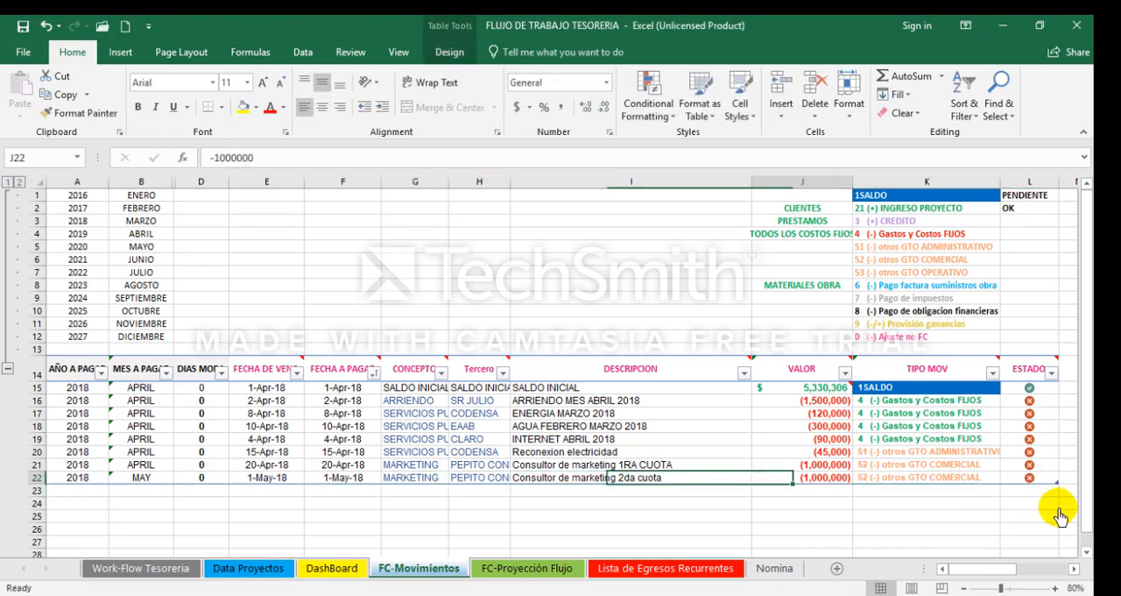
key("Left")
key("Down")
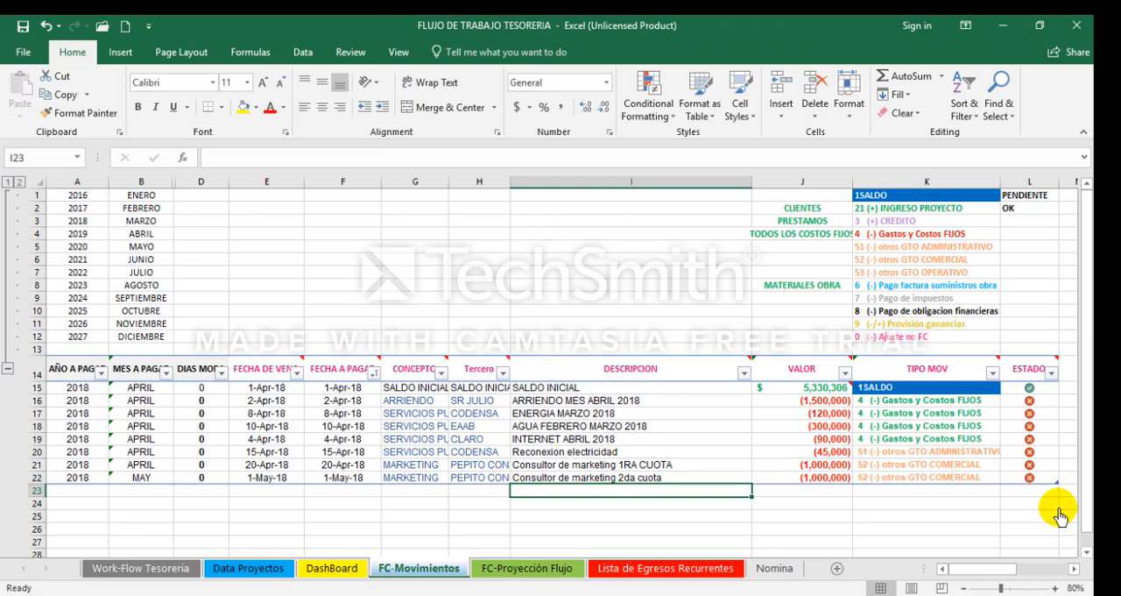
type("M")
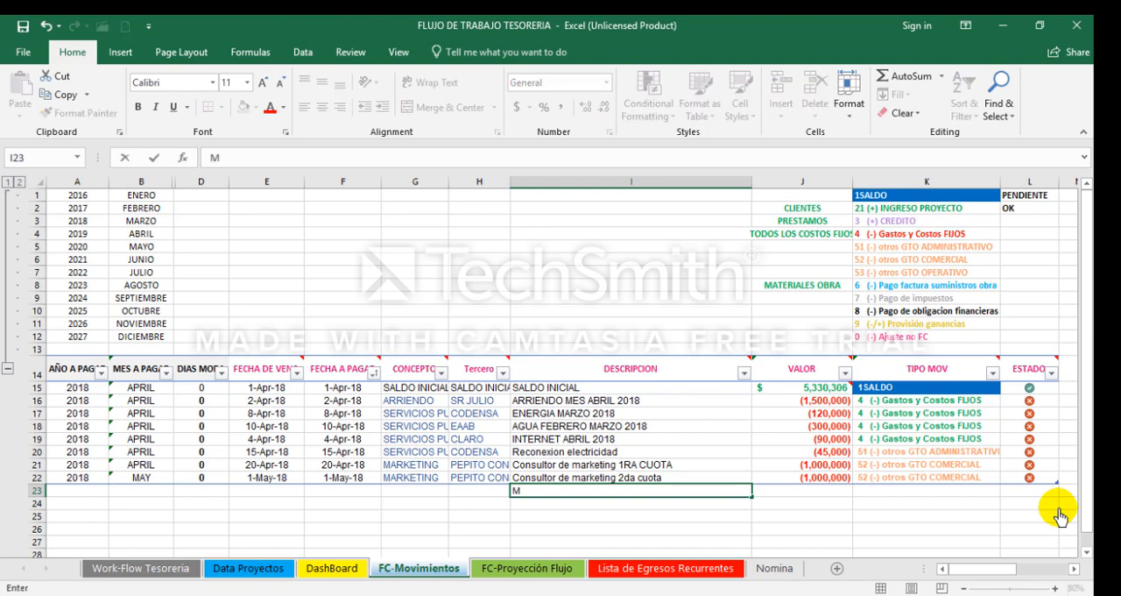
type("ulta transito")
key("Return")
key("Up")
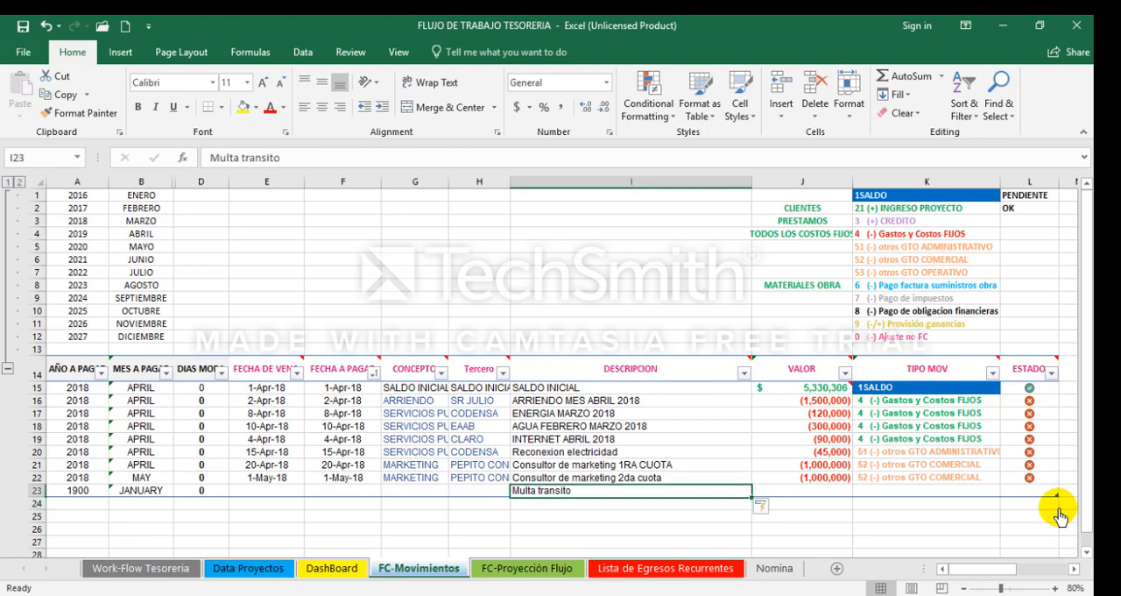
Step: Enter 6-10-18 as the due date of the Multa transito movement and copy it into FECHA A PAGAR
key("Left")
key("Left")
key("Left")
key("Left")
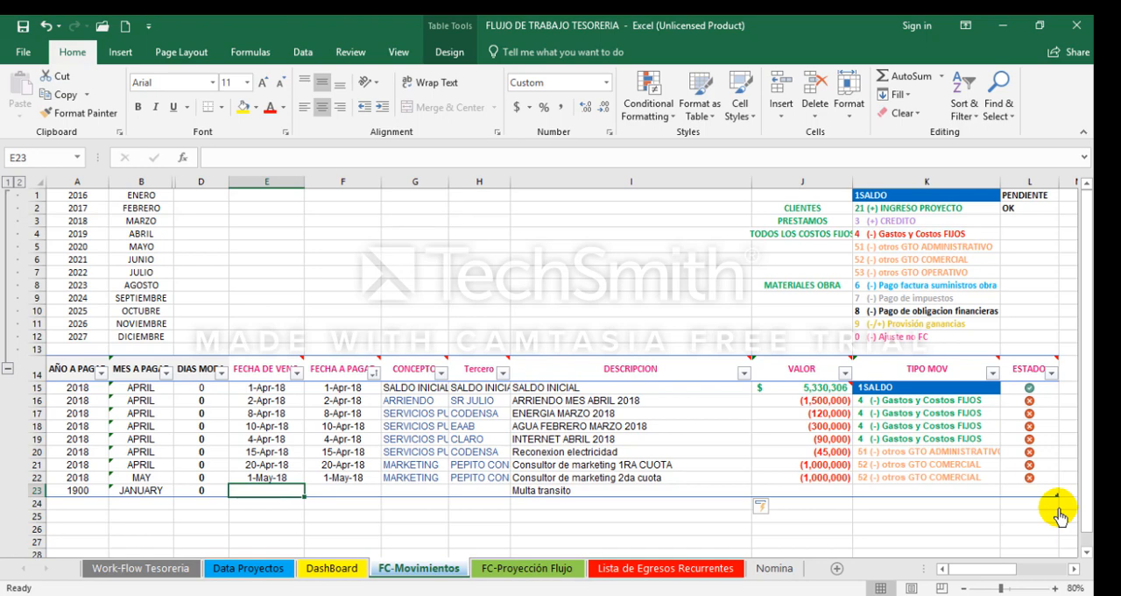
type("-1")
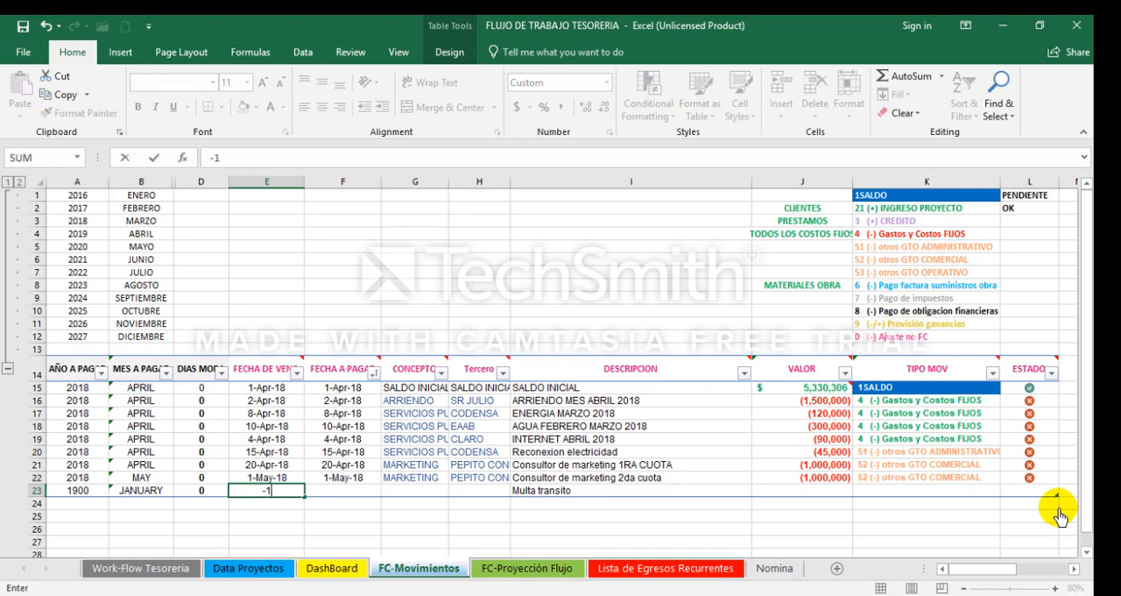
type("0-18")
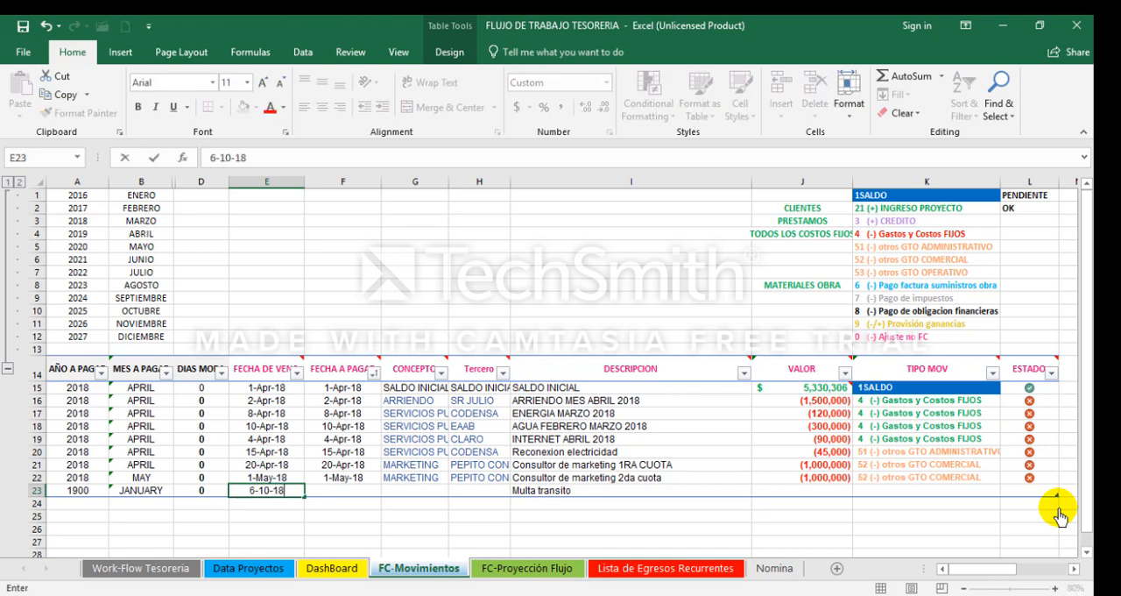
key("Return")
key("Up")
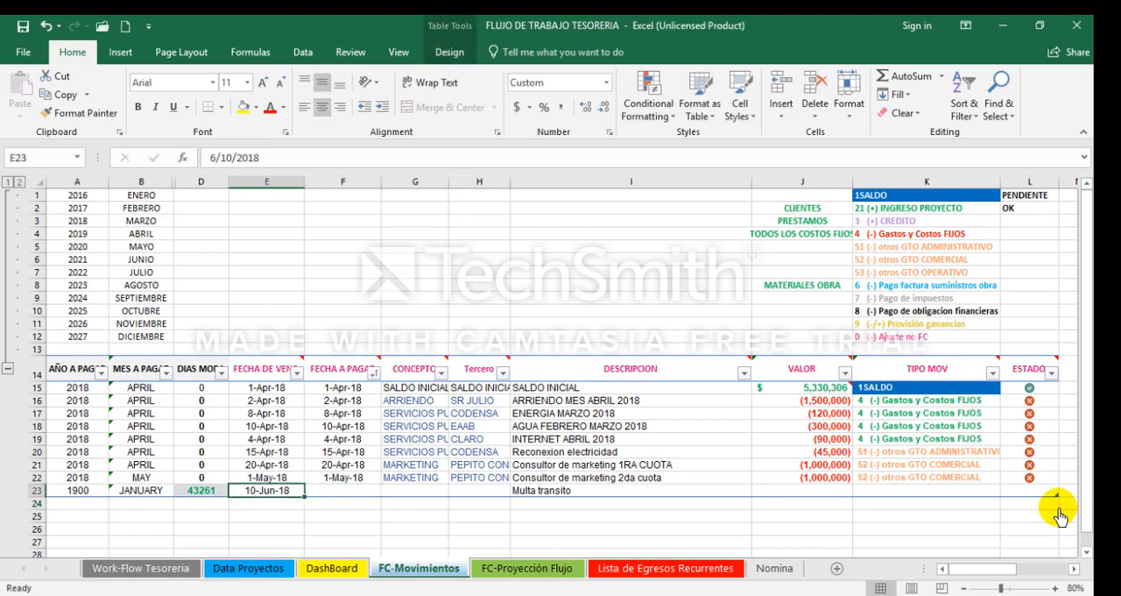
key("ctrl+c")
key("Right")
key("ctrl+v")
key("Escape")
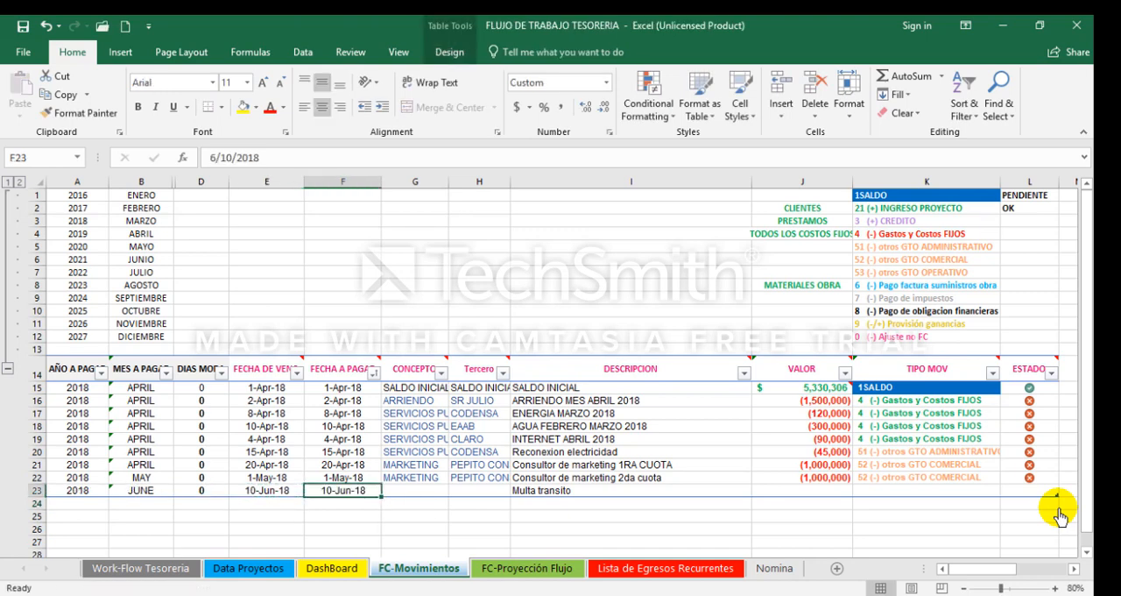
Step: Set the CONCEPTO of the Multa transito movement to AUTOMOTORES and its Tercero to STB
key("Right")
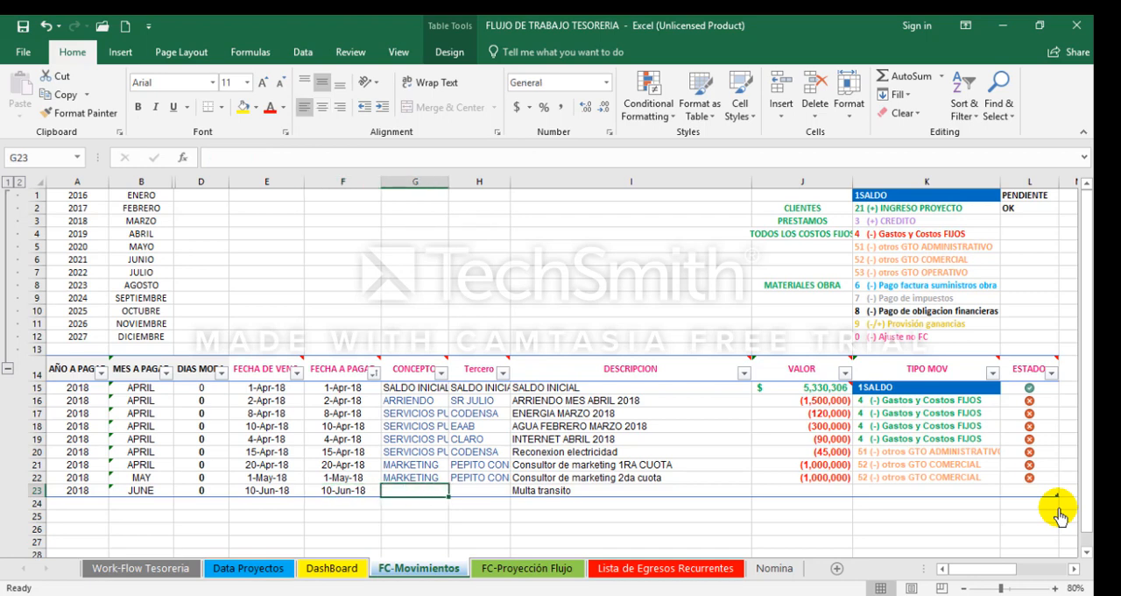
type("AUTOMOTORES")
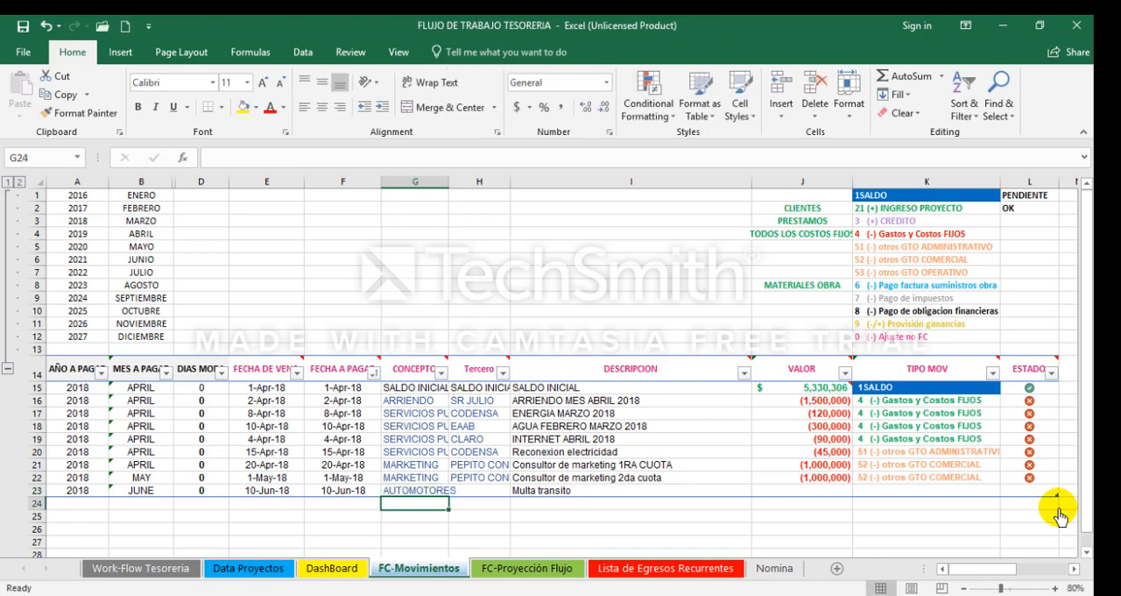
key("Tab")
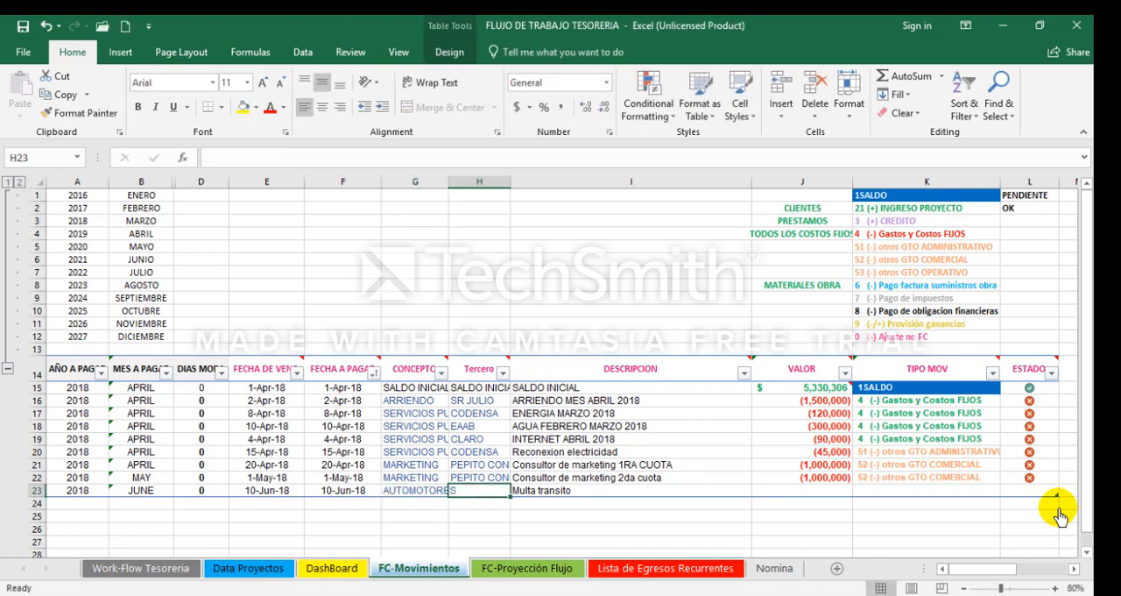
type("ST")
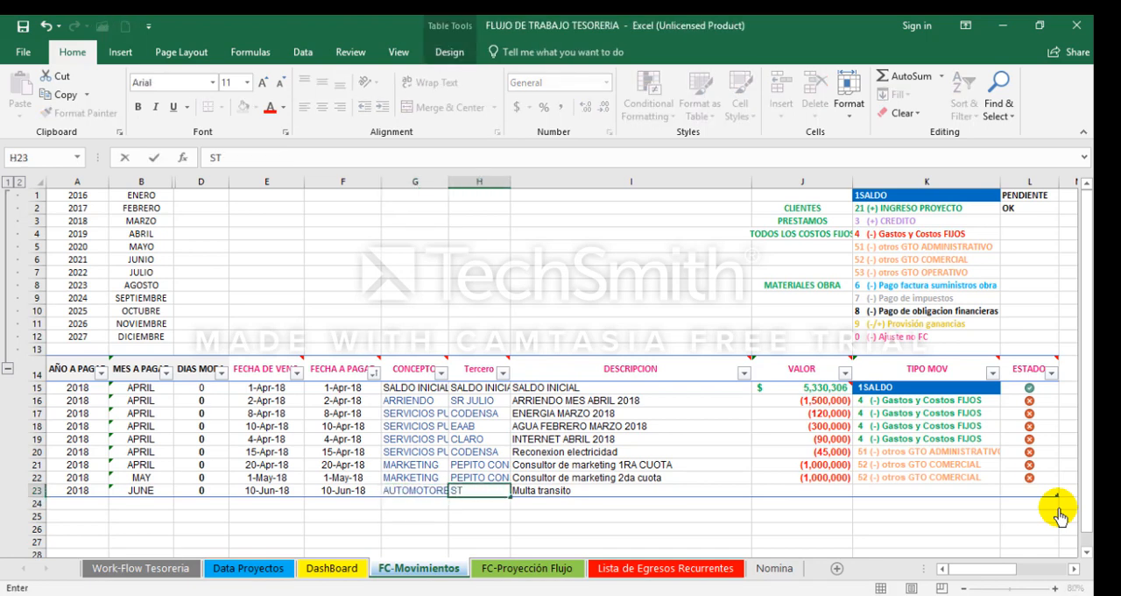
type("B")
key("Tab")
key("Tab")
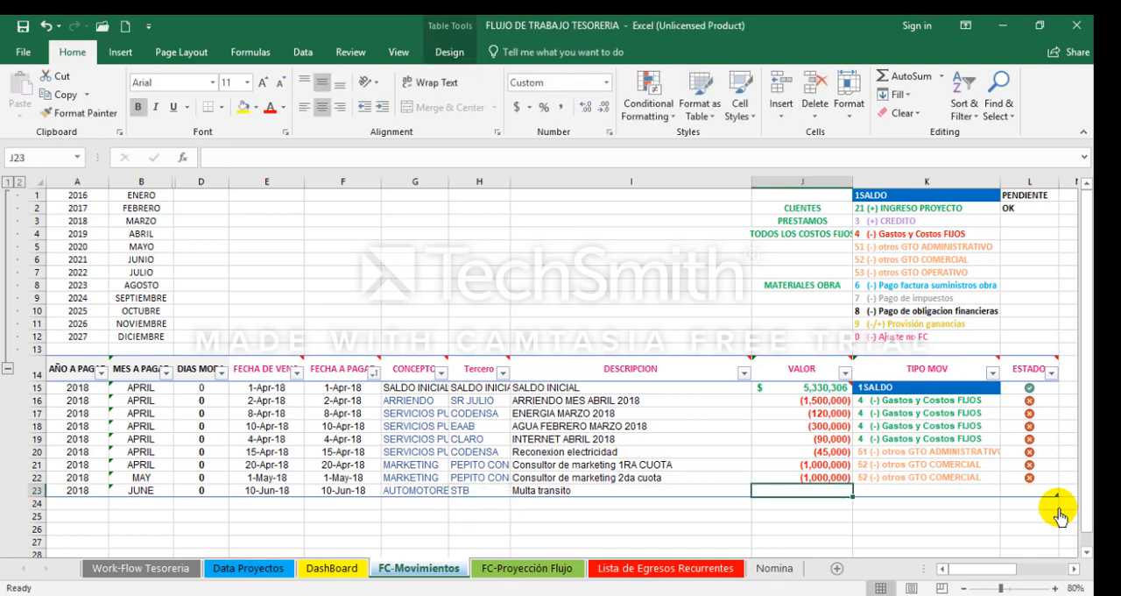
Step: Complete the Multa transito movement with VALOR -250000, TIPO MOV 53 (-) otros GTO OPERATIVO and ESTADO 1
type("-250000")
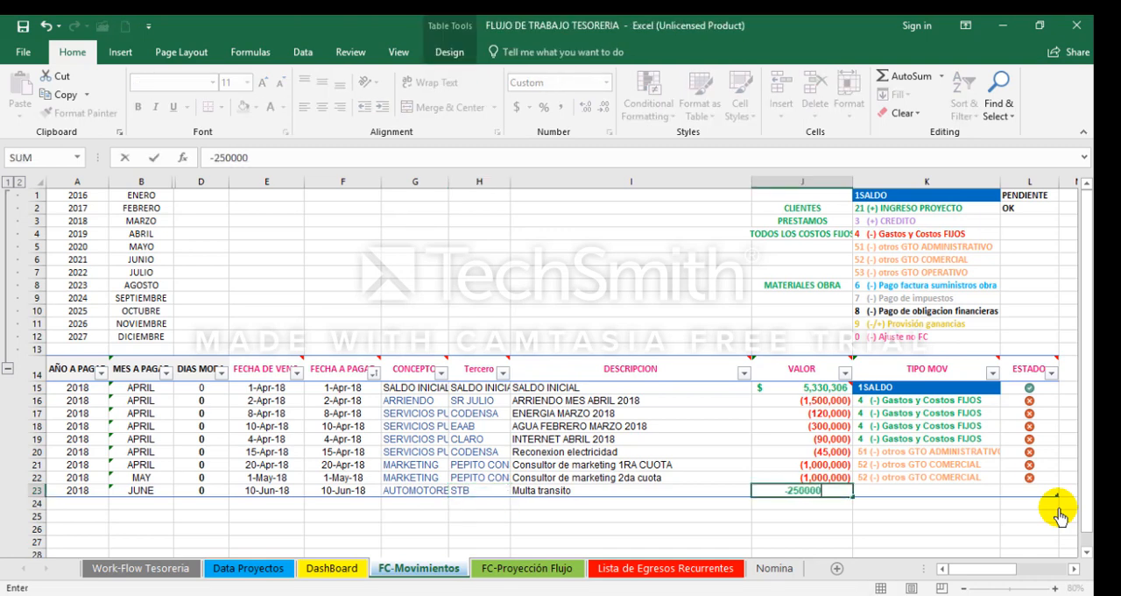
key("Return")
left_click(1006, 493)
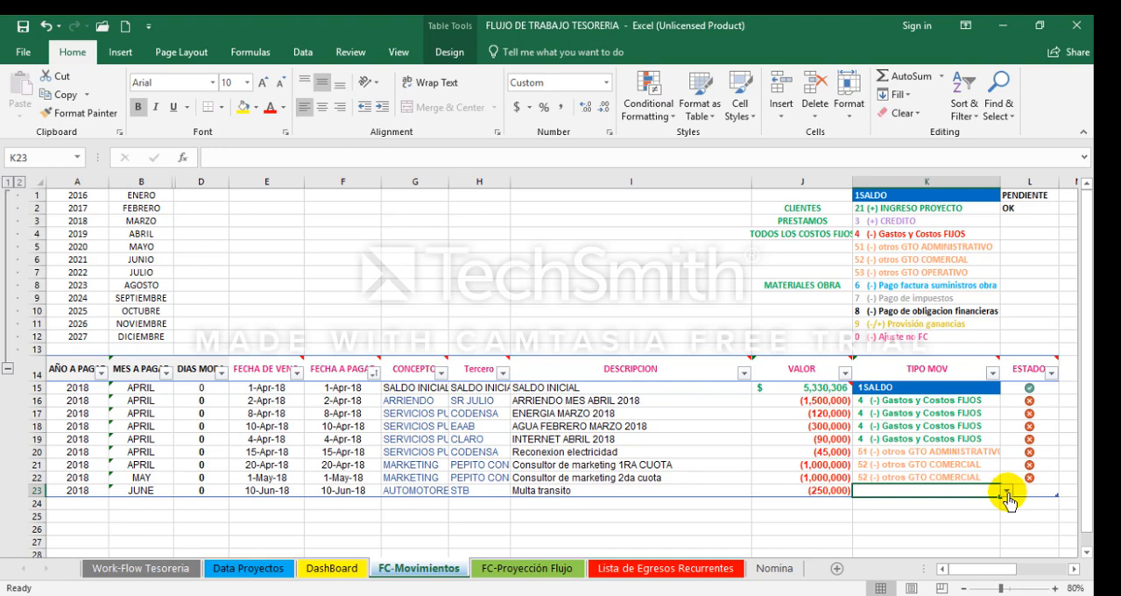
left_click(1006, 493)
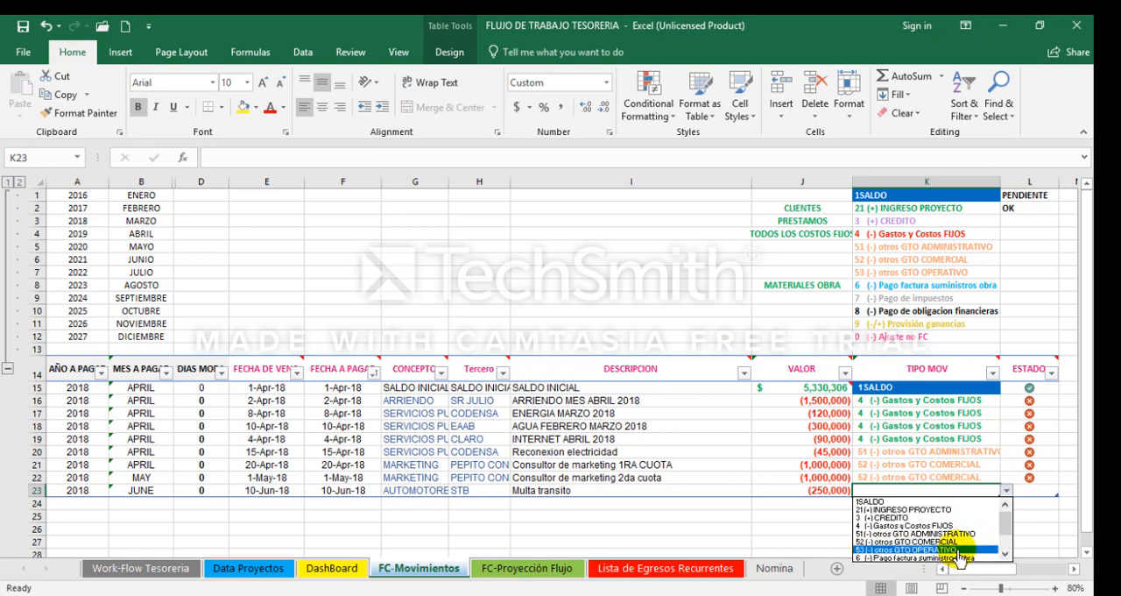
left_click(951, 550)
key("Tab")
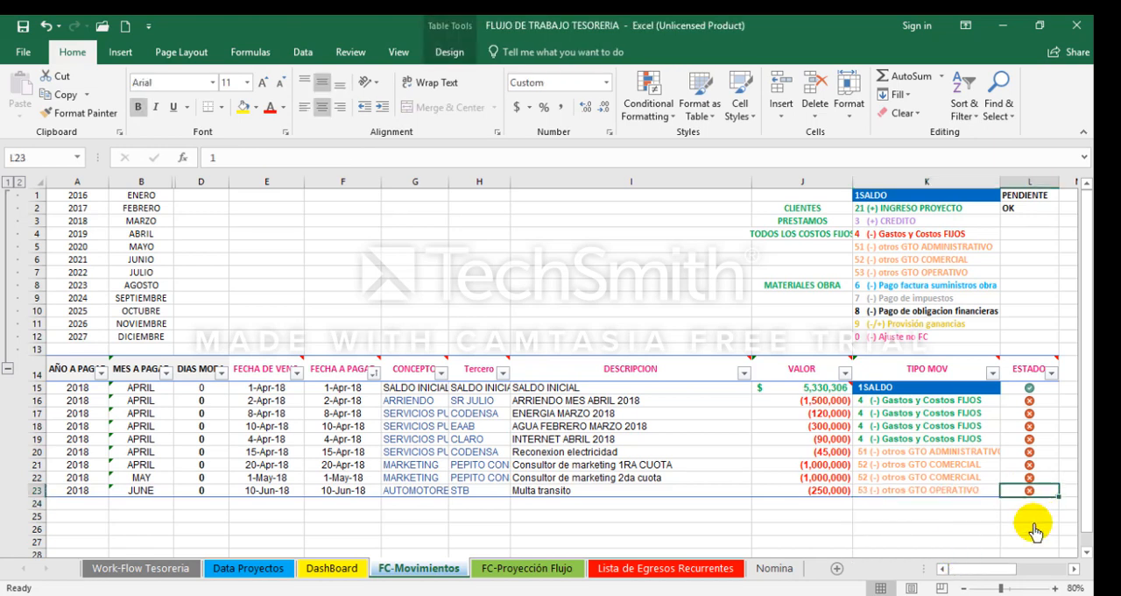
Step: Start a new movement in row 24 with the DESCRIPCION Factura 44420 de compra de cable
key("Left")
key("Left")
key("Left")
key("Left")
key("Left")
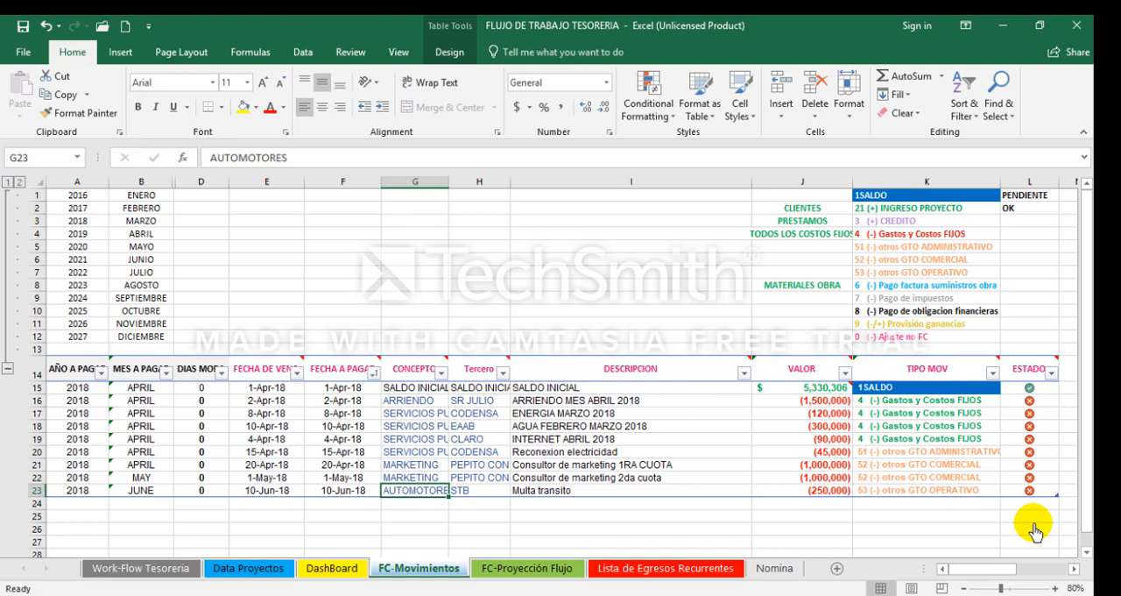
key("Right")
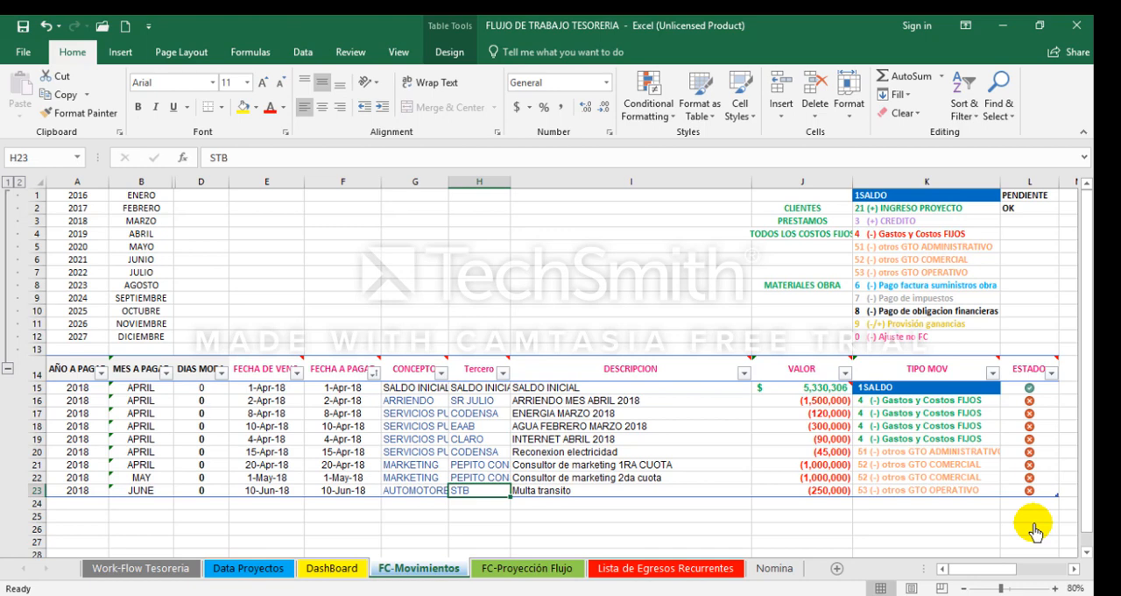
key("Right")
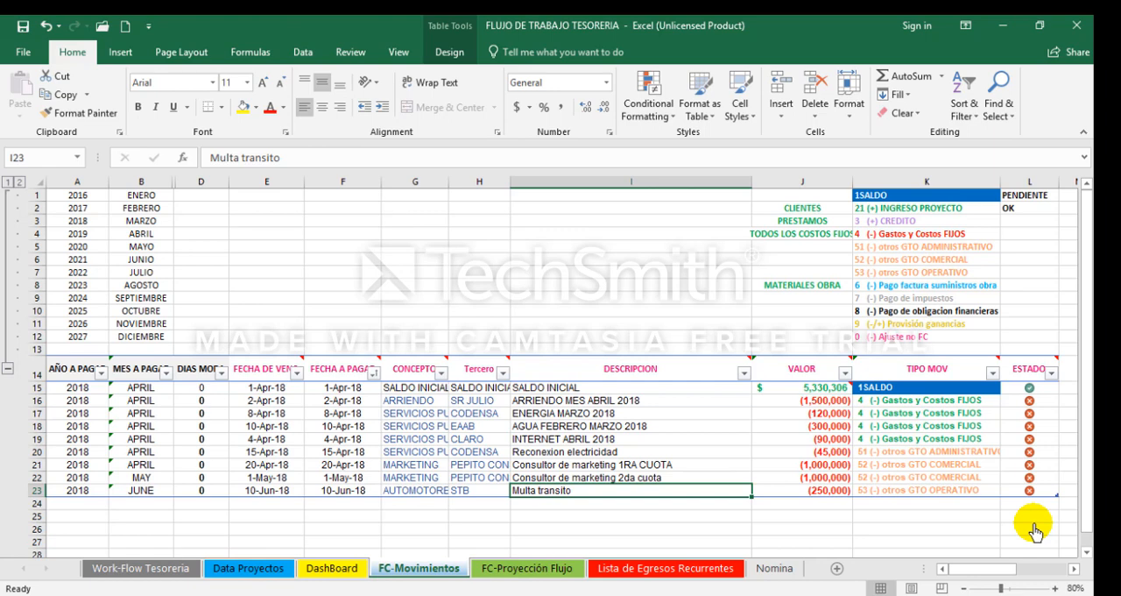
key("Down")
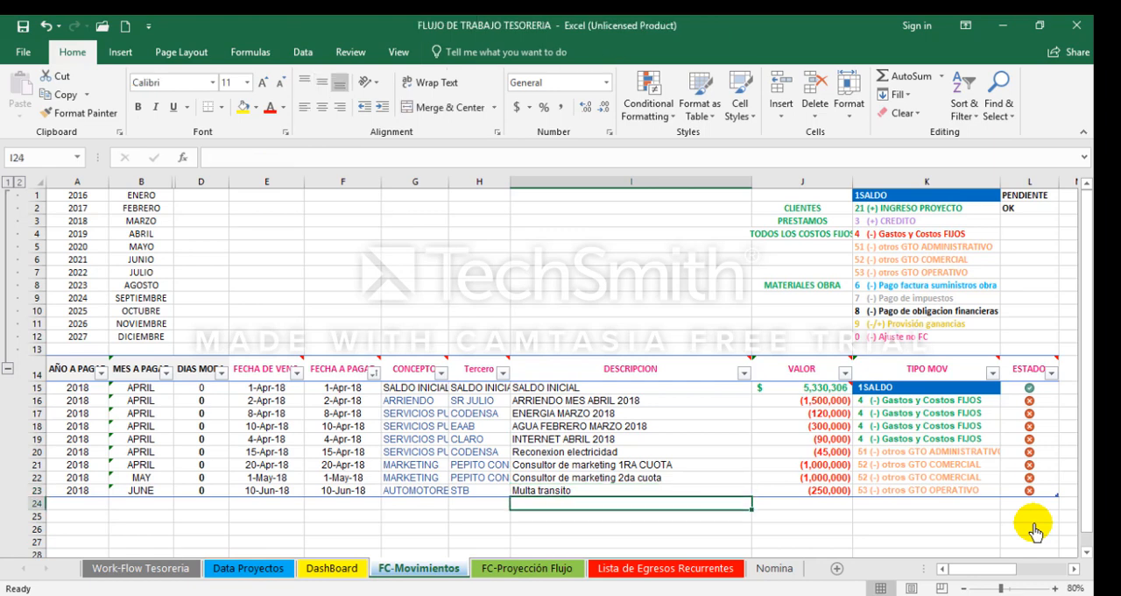
type("Factura 444")
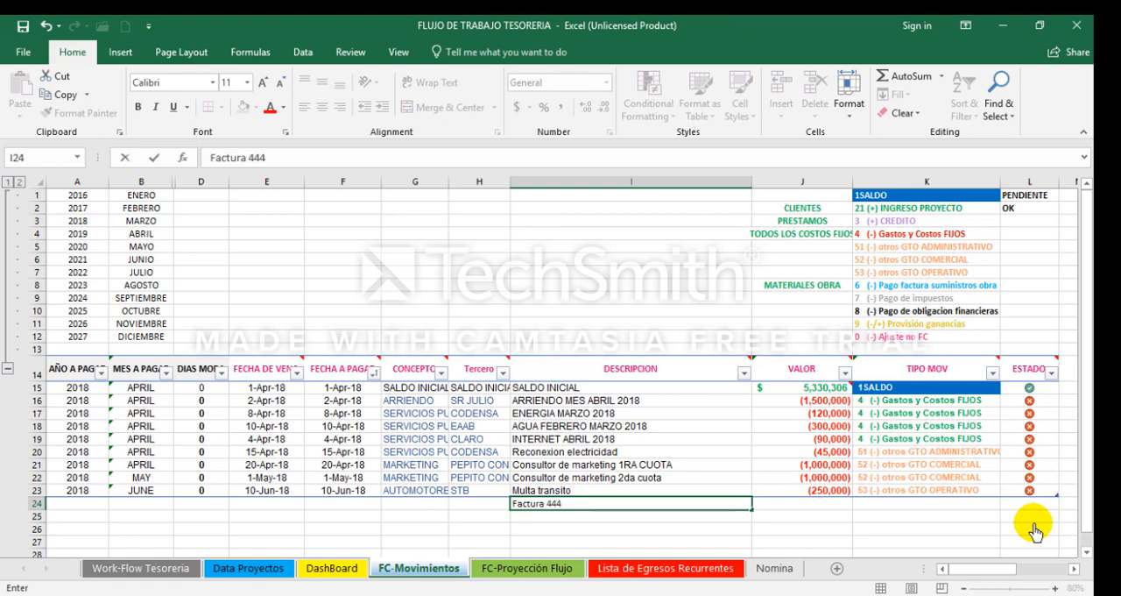
type("20 de compra de c")
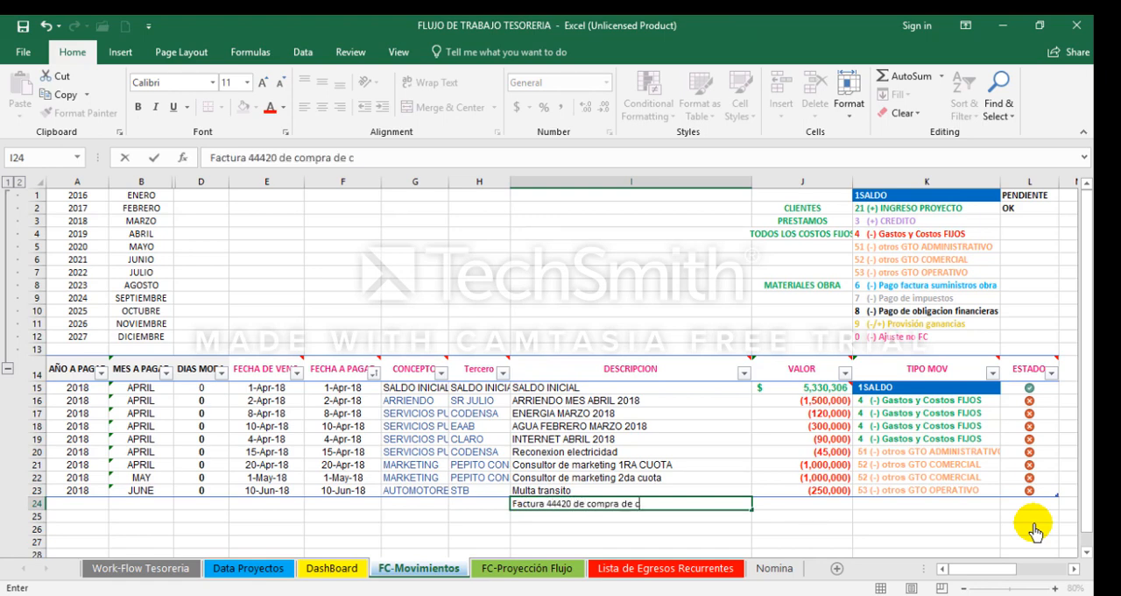
type("able")
Step: Enter 4-3-18 as the due date of the cable purchase in row 24 and copy it into FECHA A PAGAR
key("Left")
key("Left")
key("Left")
key("Left")
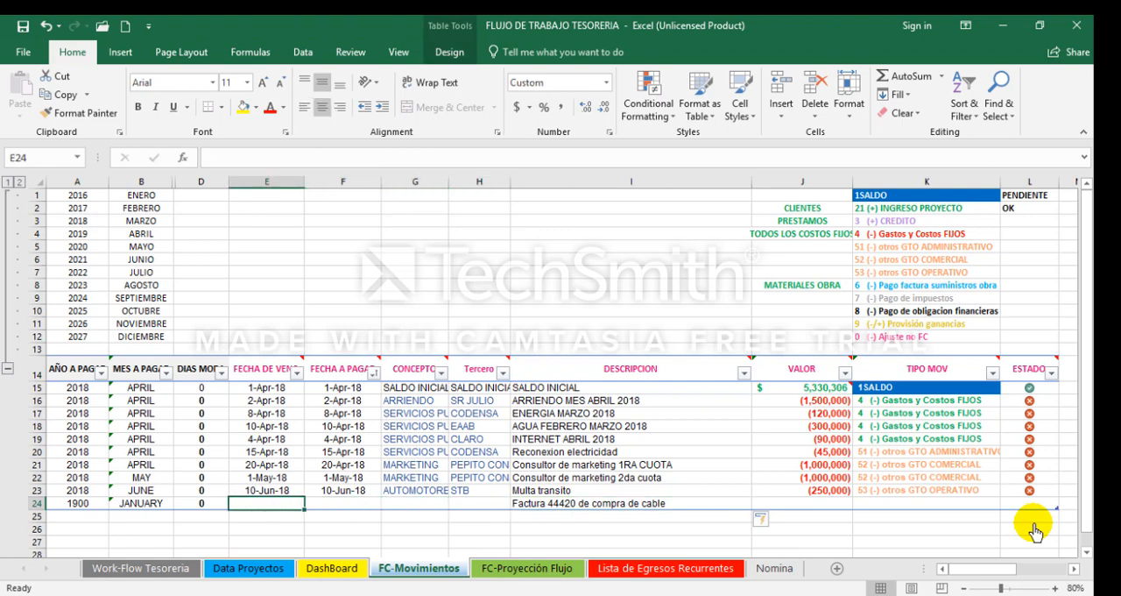
type("4-3-18")
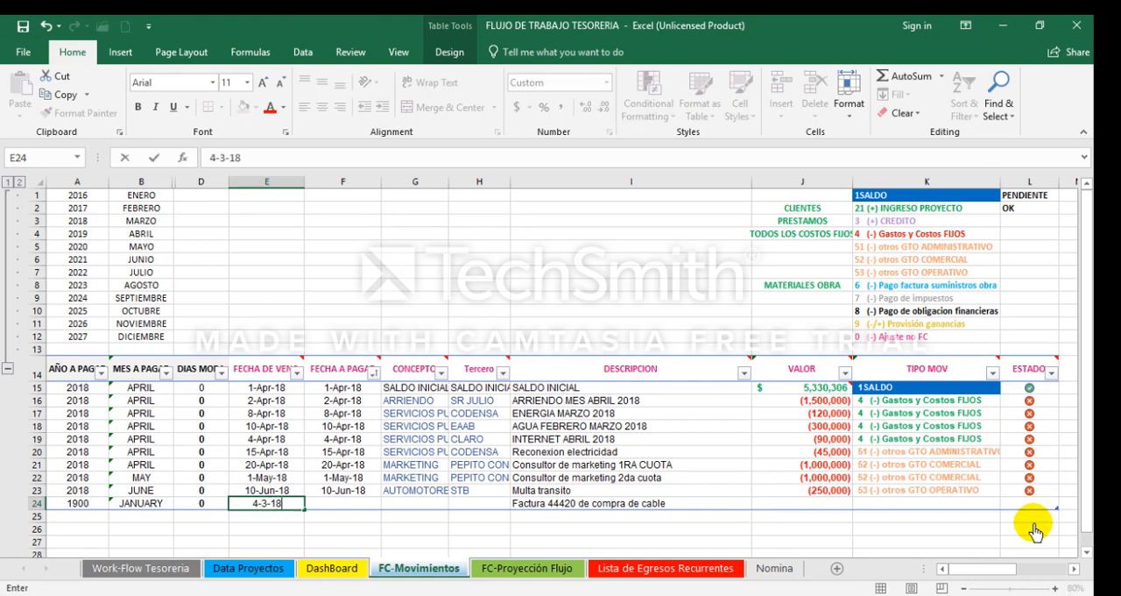
key("ctrl+Return")
key("Right")
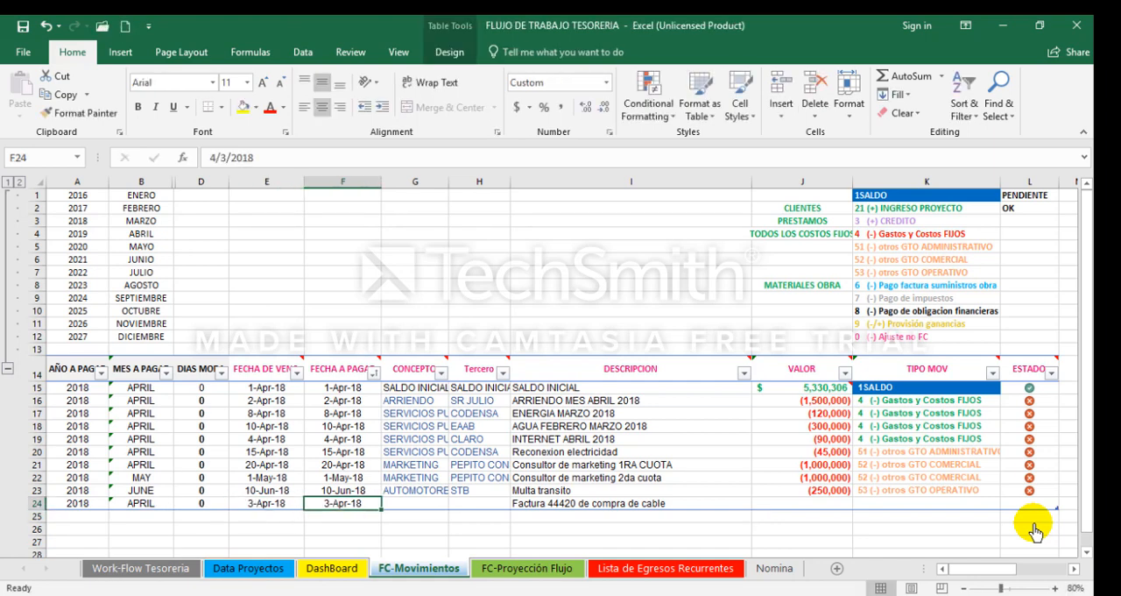
Step: Change the FECHA A PAGAR of the cable purchase in row 24 to 4/10/2018
key("F2")
key("Left")
key("Left")
key("Left")
key("Left")
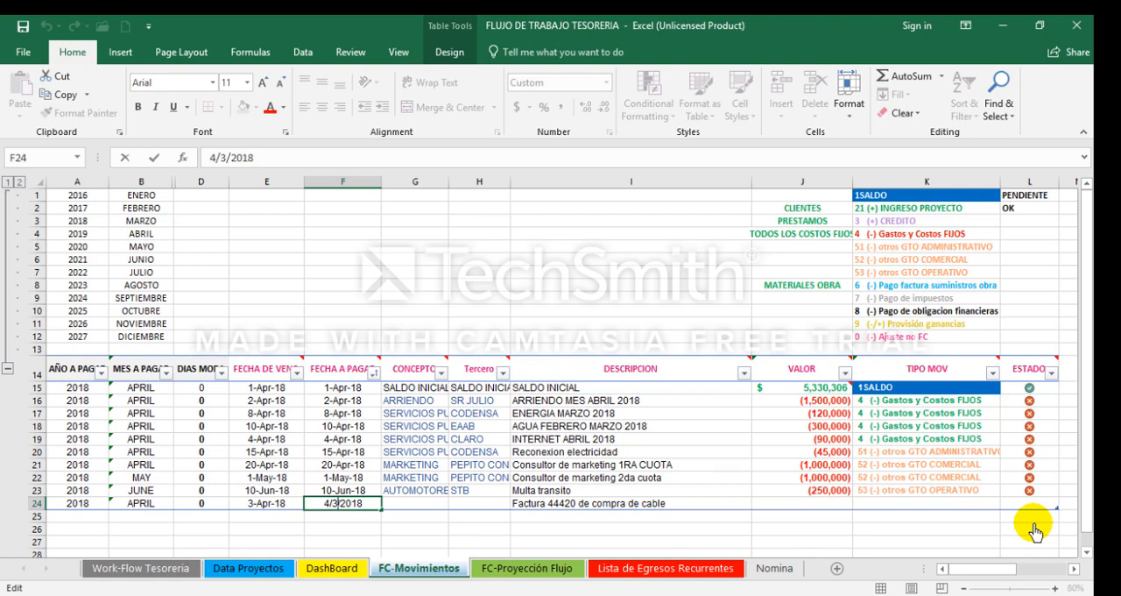
key("BackSpace")
type("10")
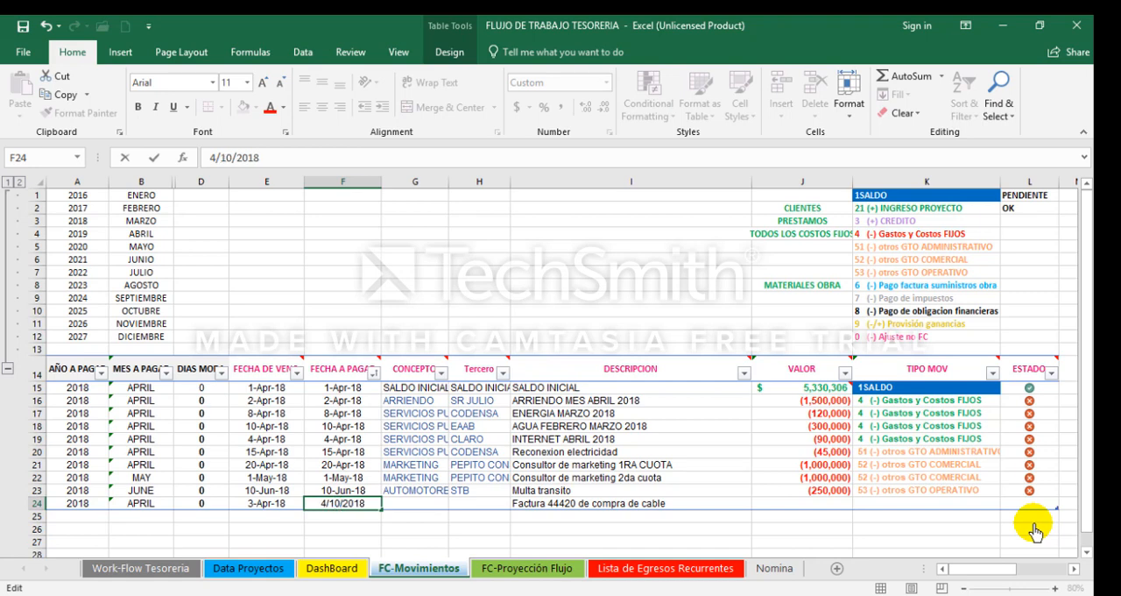
key("Return")
key("Up")
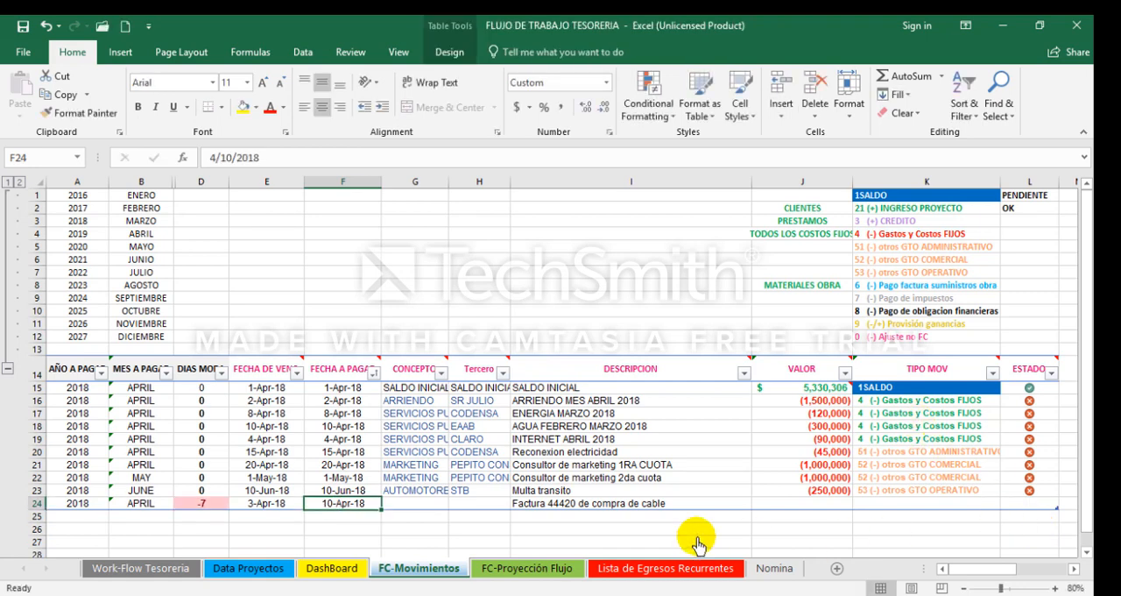
left_click(268, 183)
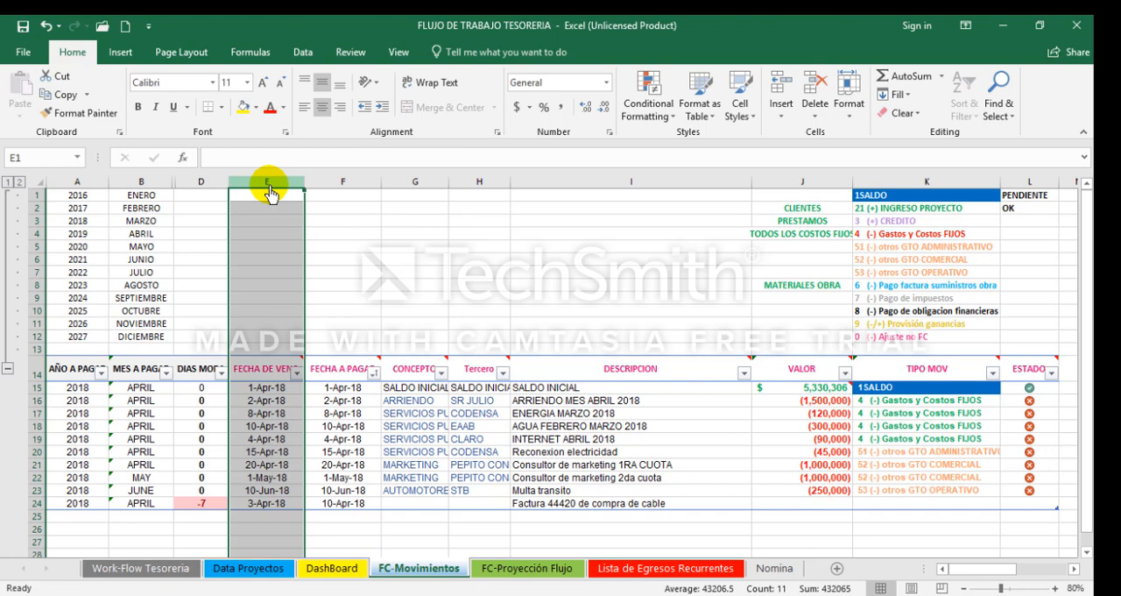
left_click(354, 183)
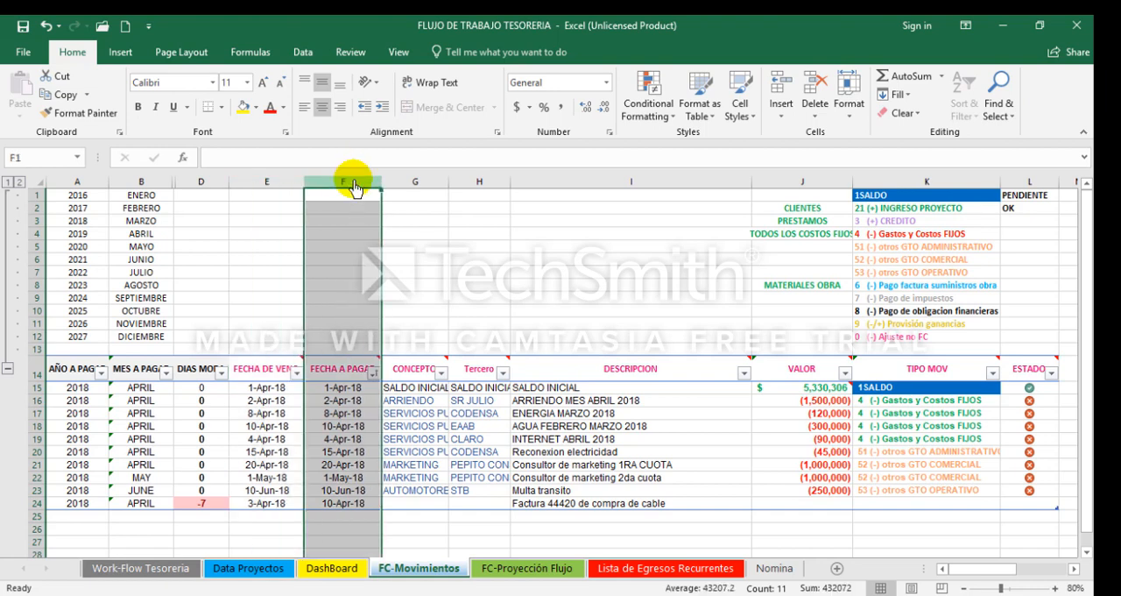
left_click(266, 184)
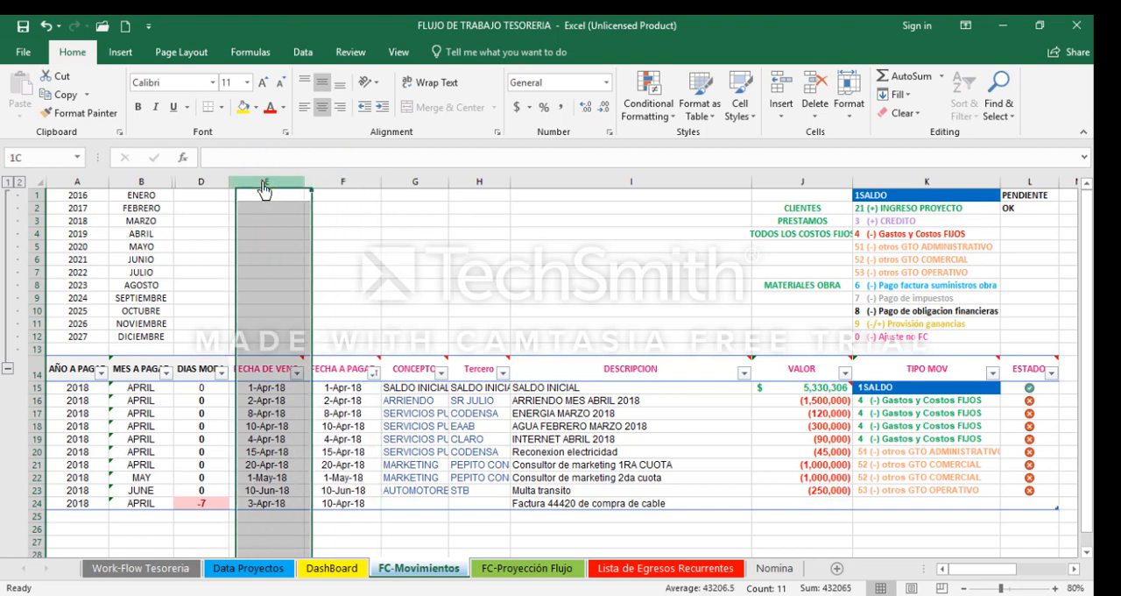
left_click(328, 184)
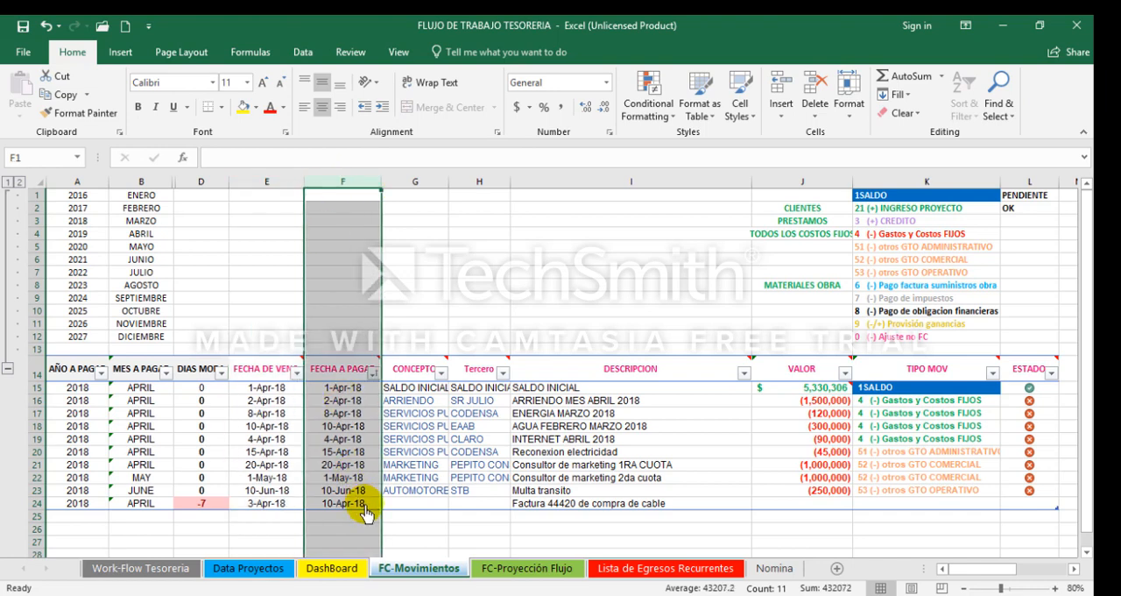
Step: Fill in the cable purchase in row 24 with CONCEPTO PROYECTOS, the distributor as Tercero and VALOR -3500000
left_click(363, 506)
key("Right")
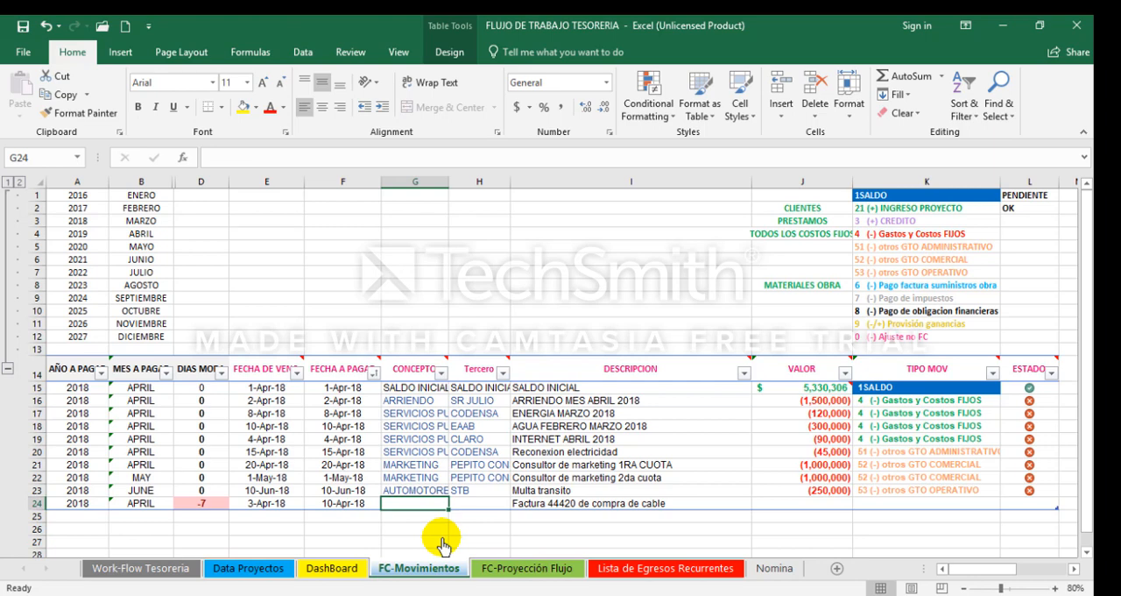
type("PROYECTOS")
key("Tab")
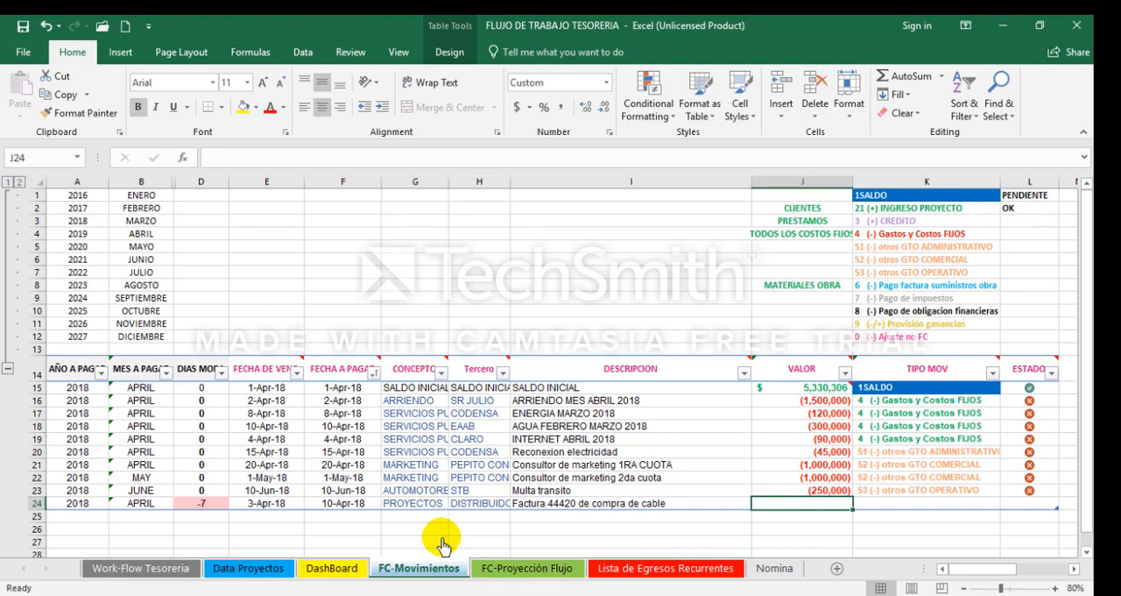
type("-")
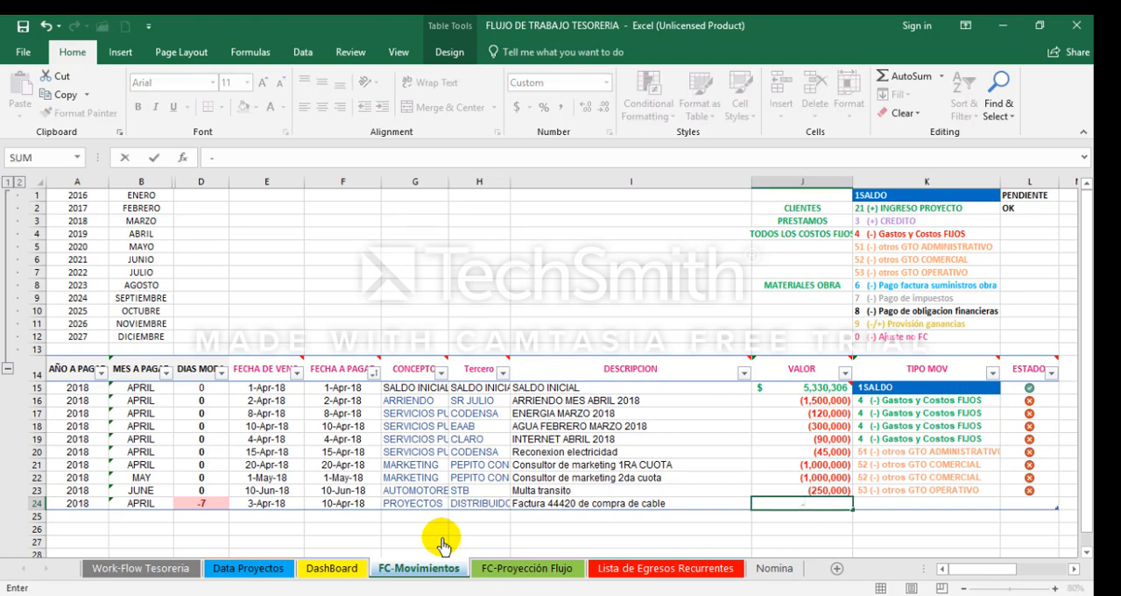
type("3500000")
key("Return")
key("Up")
key("Right")
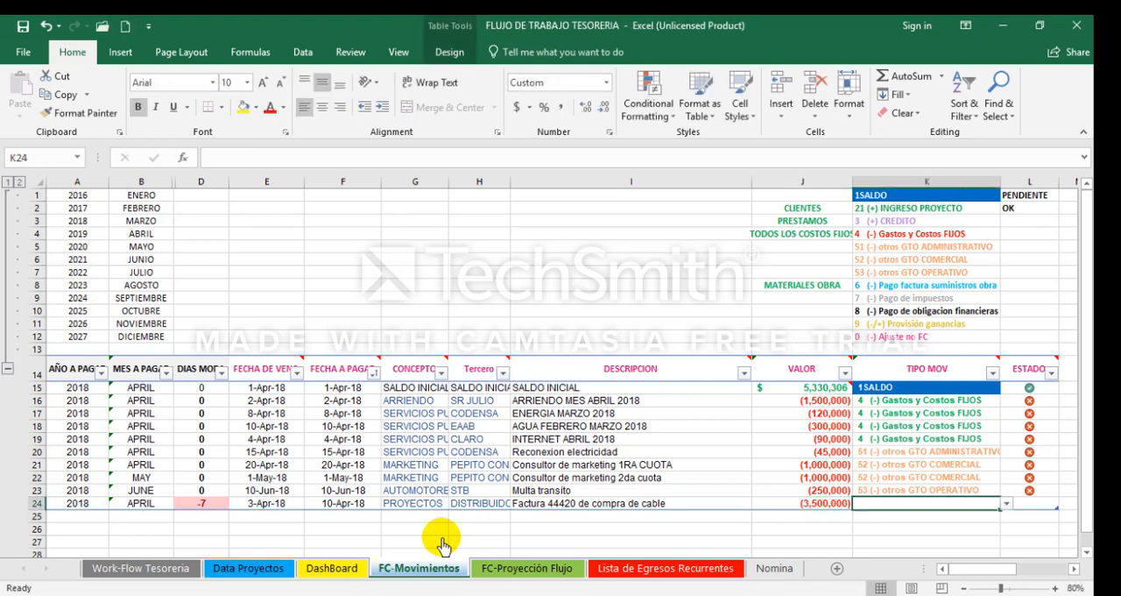
Step: Classify the cable purchase in row 24 as TIPO MOV 6 (-) Pago factura suministros obra with ESTADO 1
left_click(1006, 506)
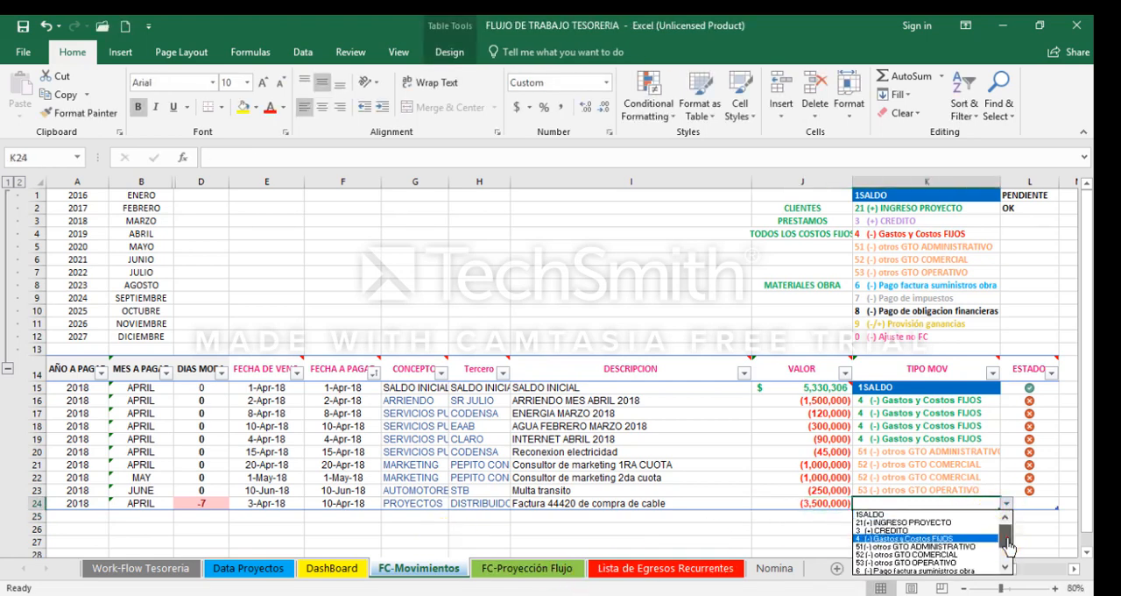
left_click_drag(1007, 540, 1008, 563)
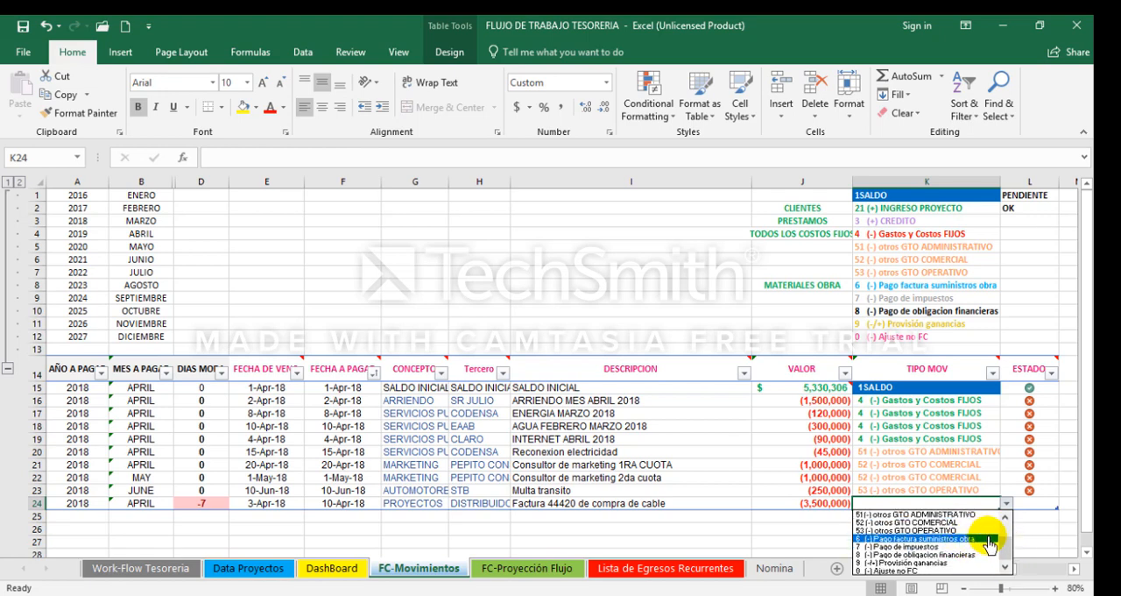
left_click(990, 545)
key("Tab")
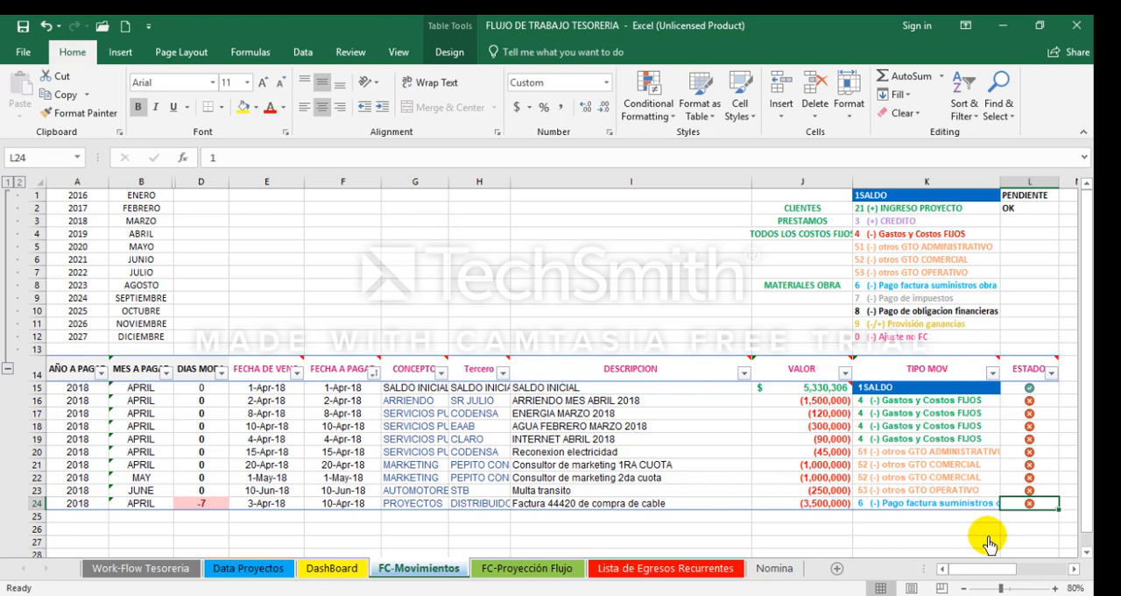
Step: Start a new movement in row 25 with the DESCRIPCION ICA ENE-FEB-MAR
key("Left")
key("Left")
key("Left")
key("Left")
key("Left")
key("Left")
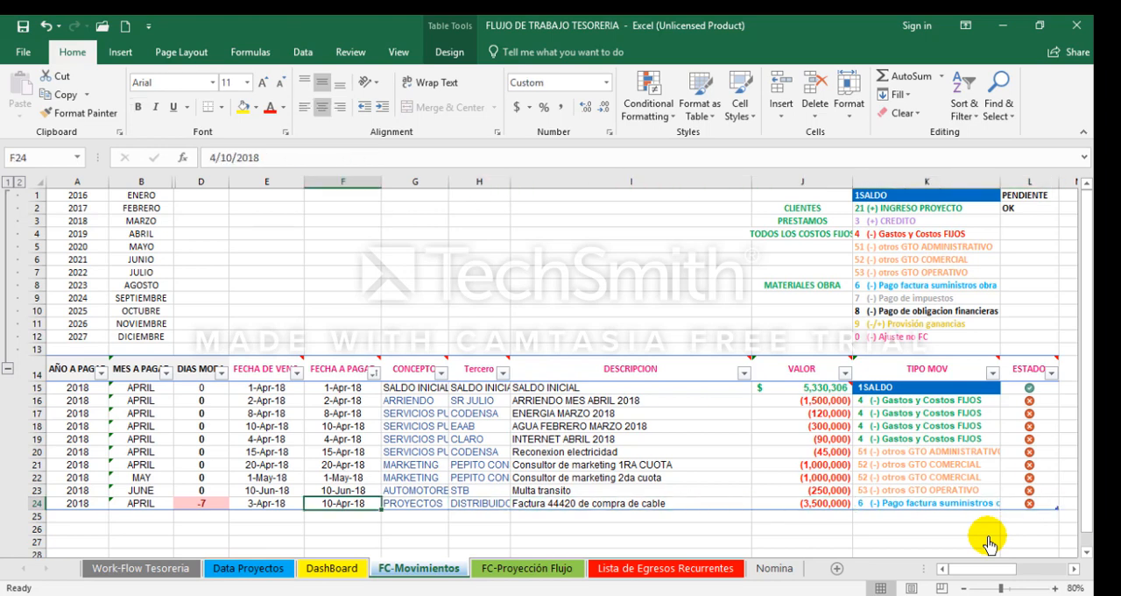
key("Right")
key("Right")
key("Right")
key("Down")
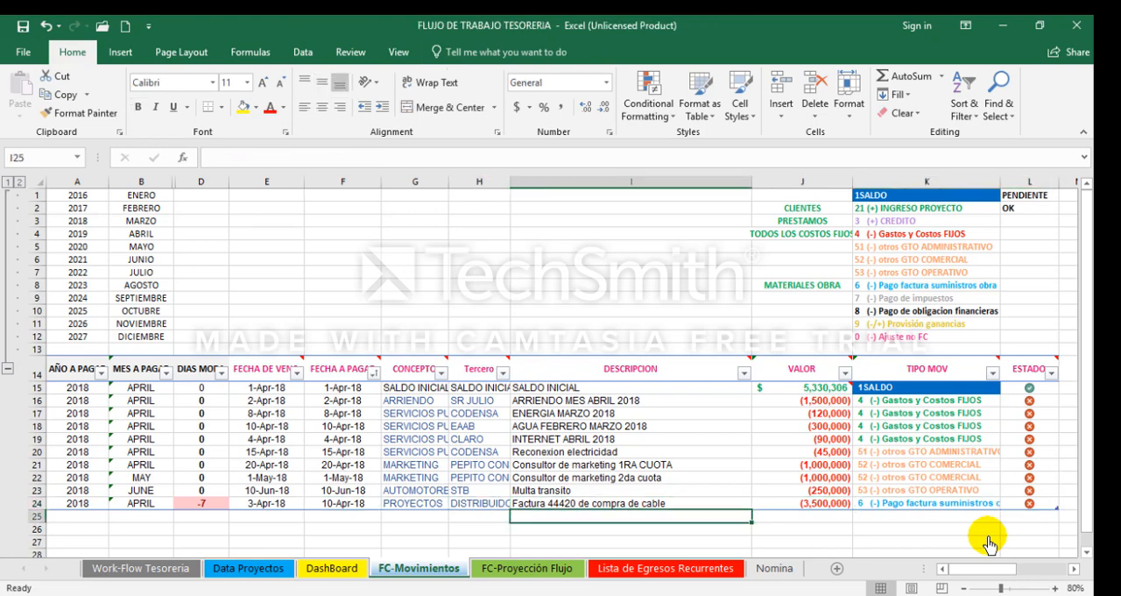
type("ICA")
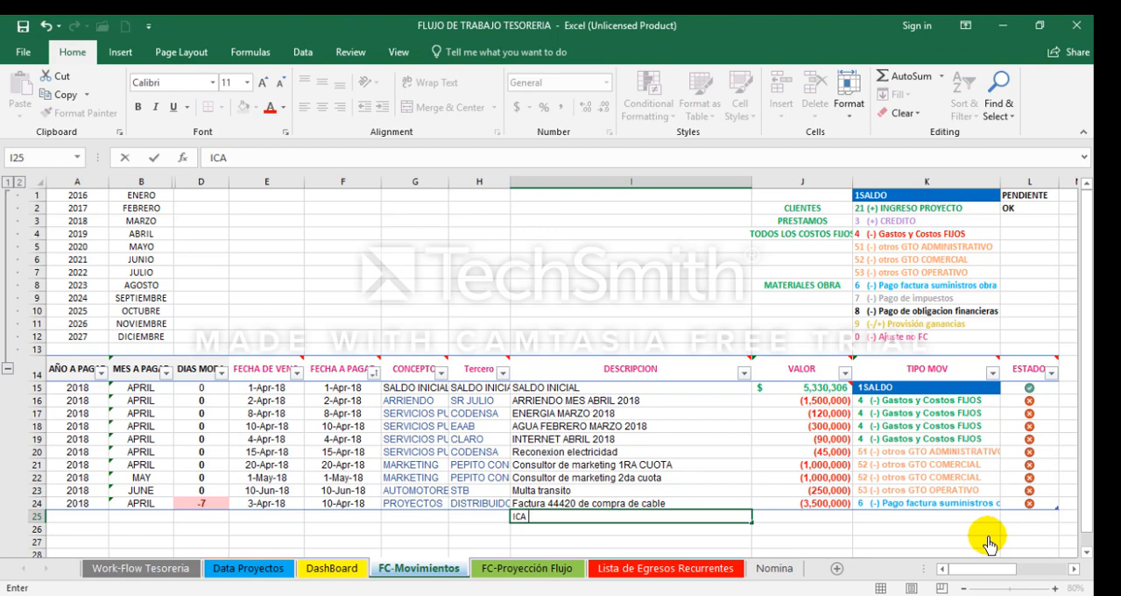
type("ENE-FEB-MAR")
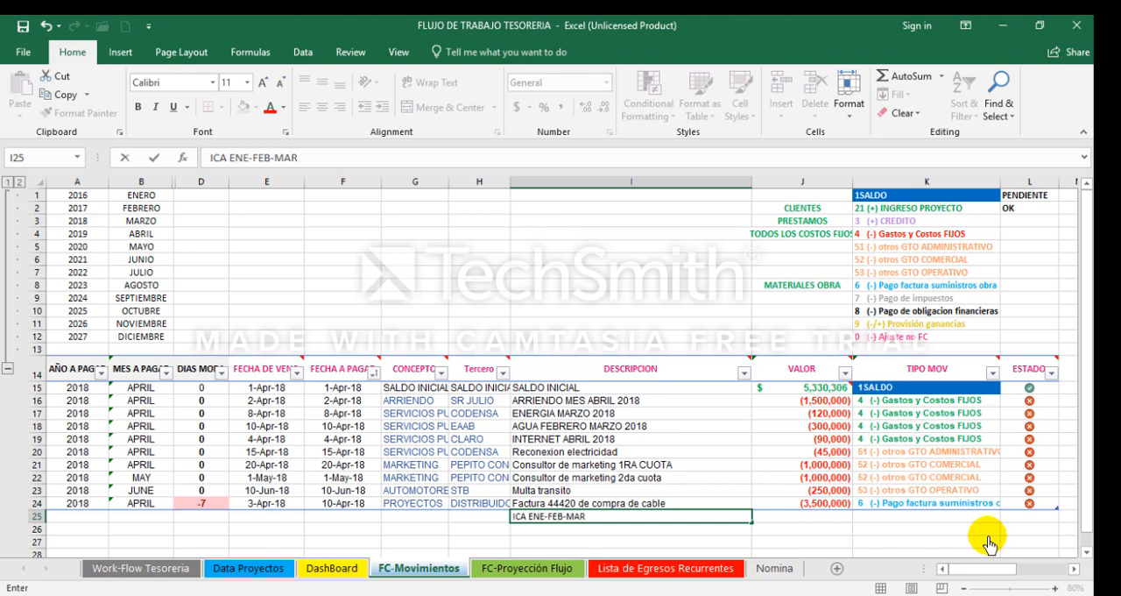
key("Return")
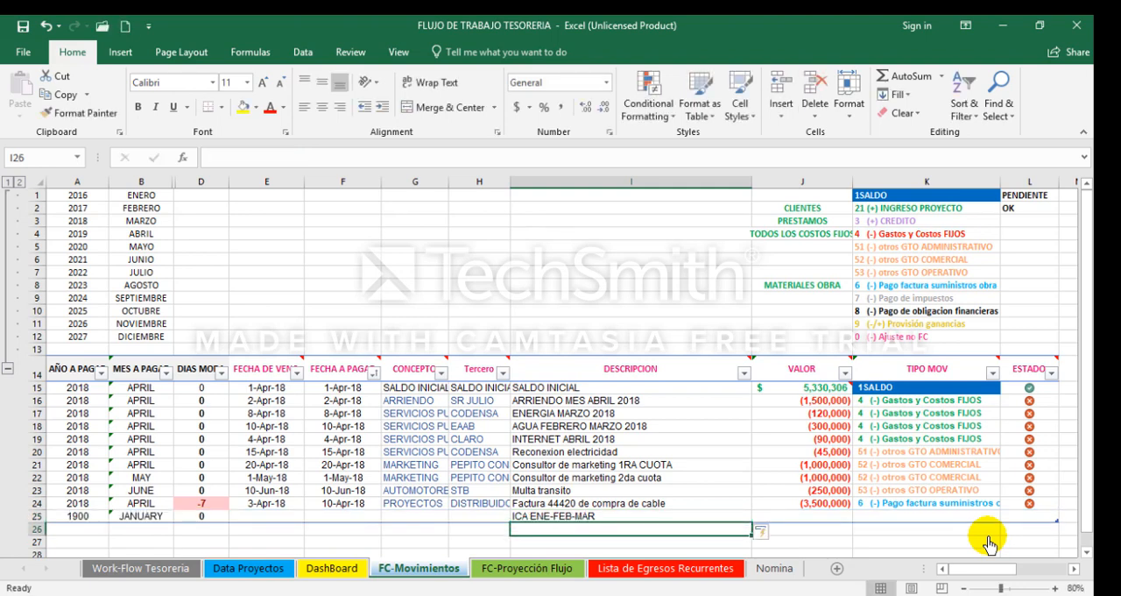
Step: Enter 4-17 as the due date and 4-16 as the FECHA A PAGAR of the ICA movement in row 25
key("Up")
key("Left")
key("Left")
key("Left")
key("Left")
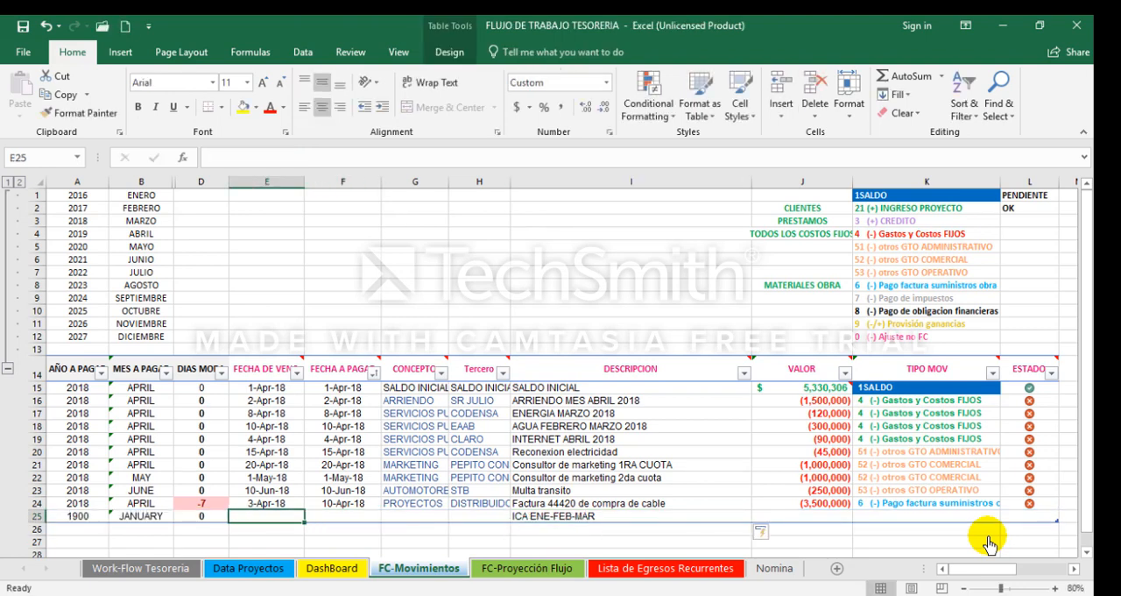
type("4-17")
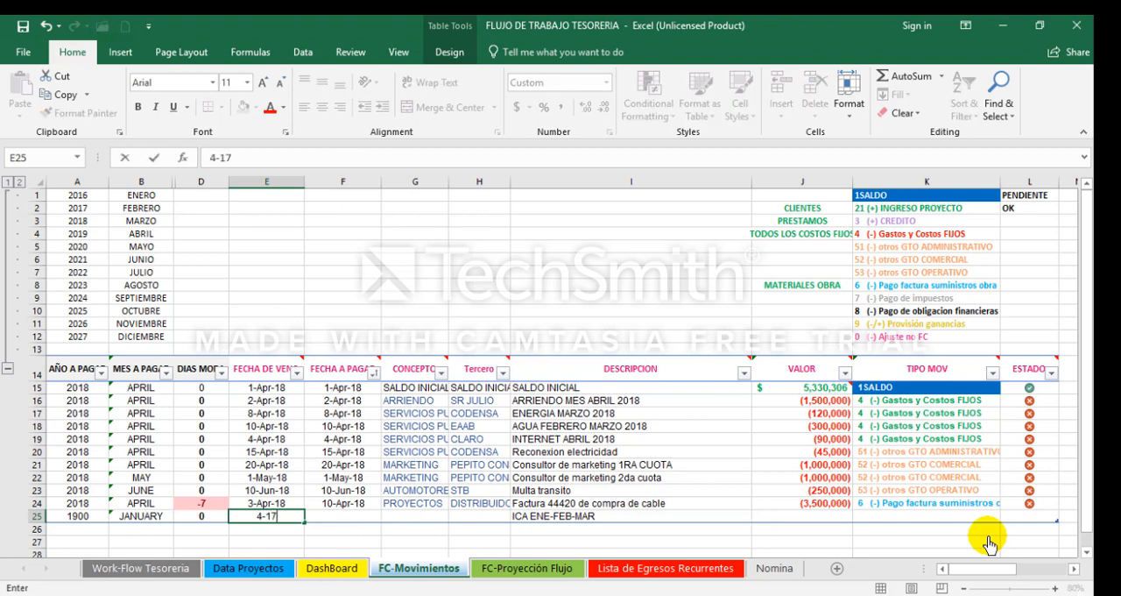
key("Tab")
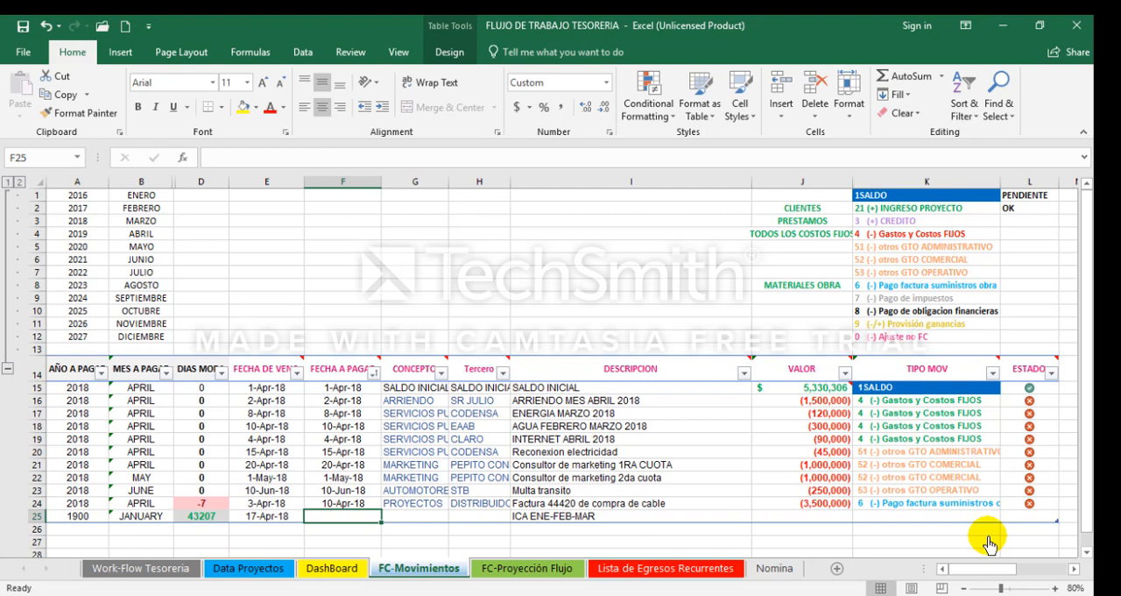
type("4-")
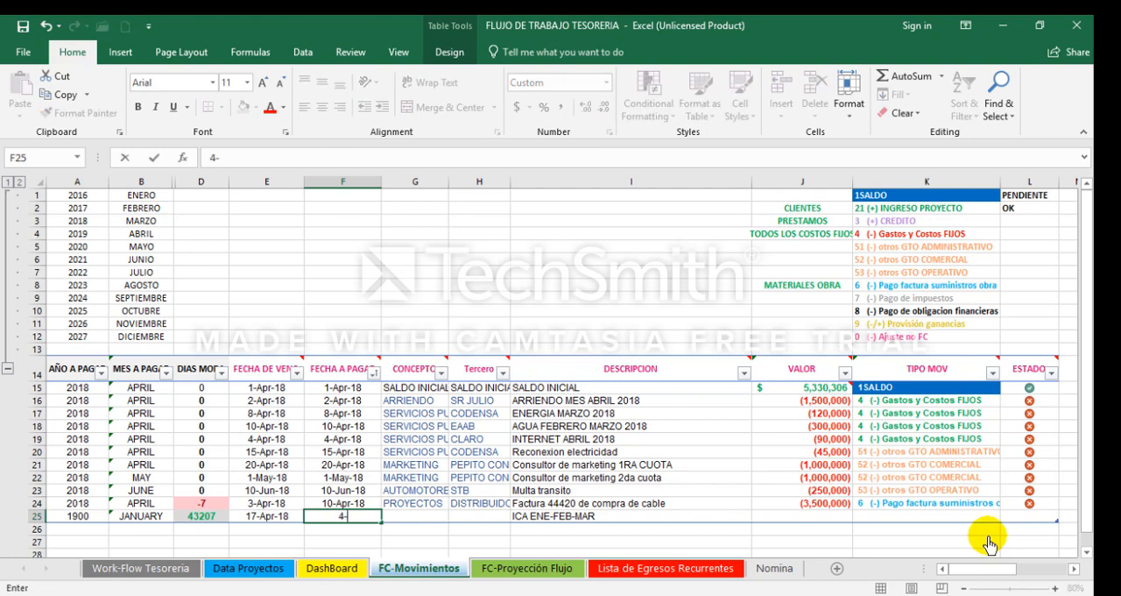
type("16-1")
key("Tab")
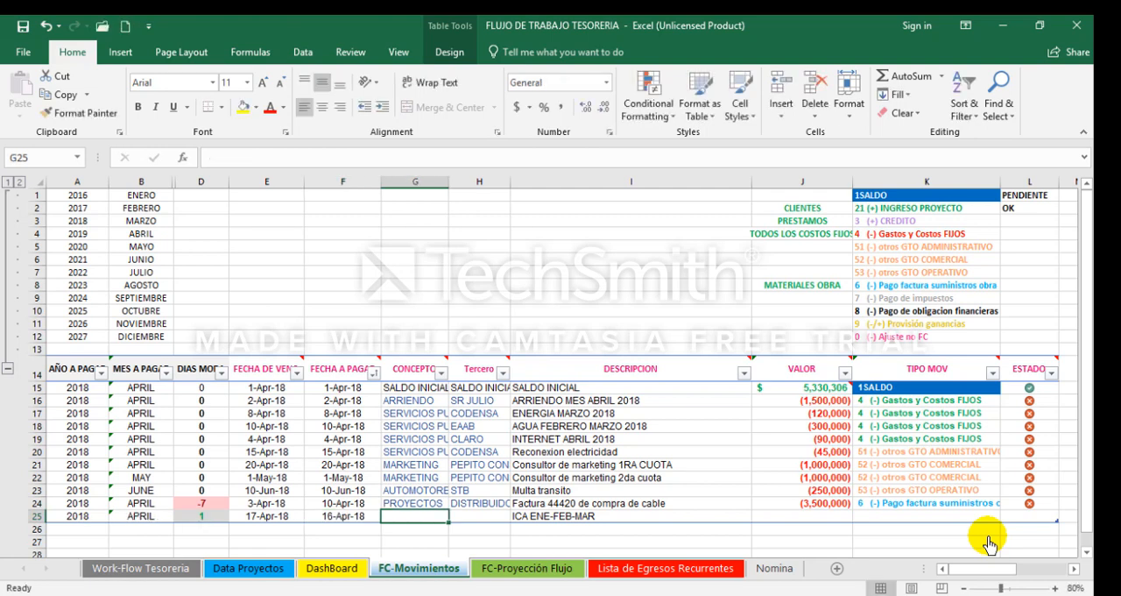
Step: Fill in the ICA movement in row 25 with CONCEPTO IMPUESTOS, Tercero SHB and VALOR -35000
type("IMPUESTOS")
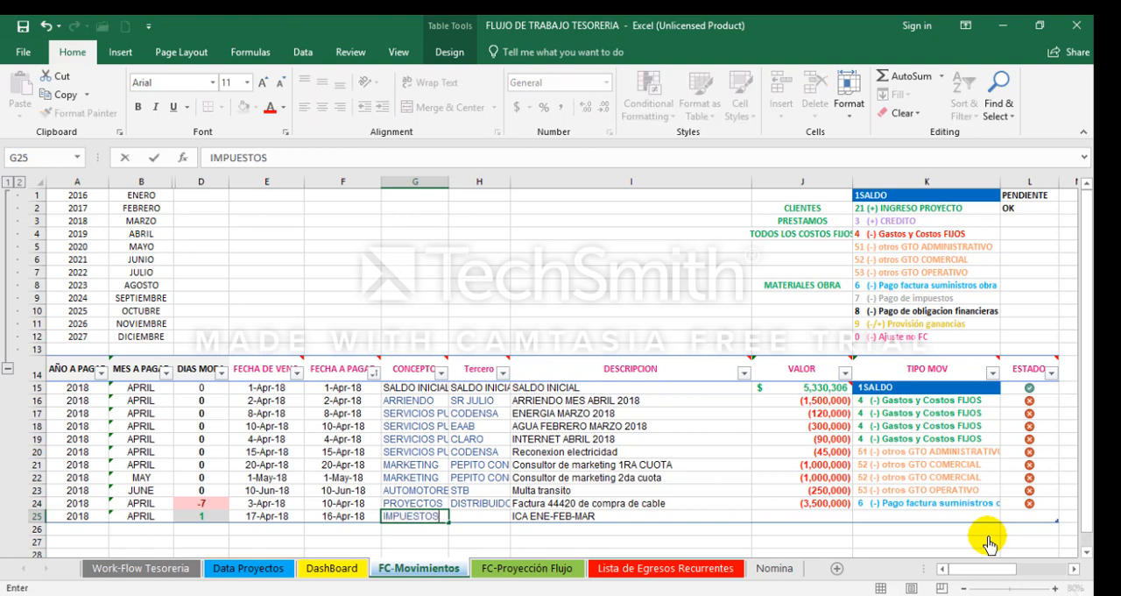
key("Tab")
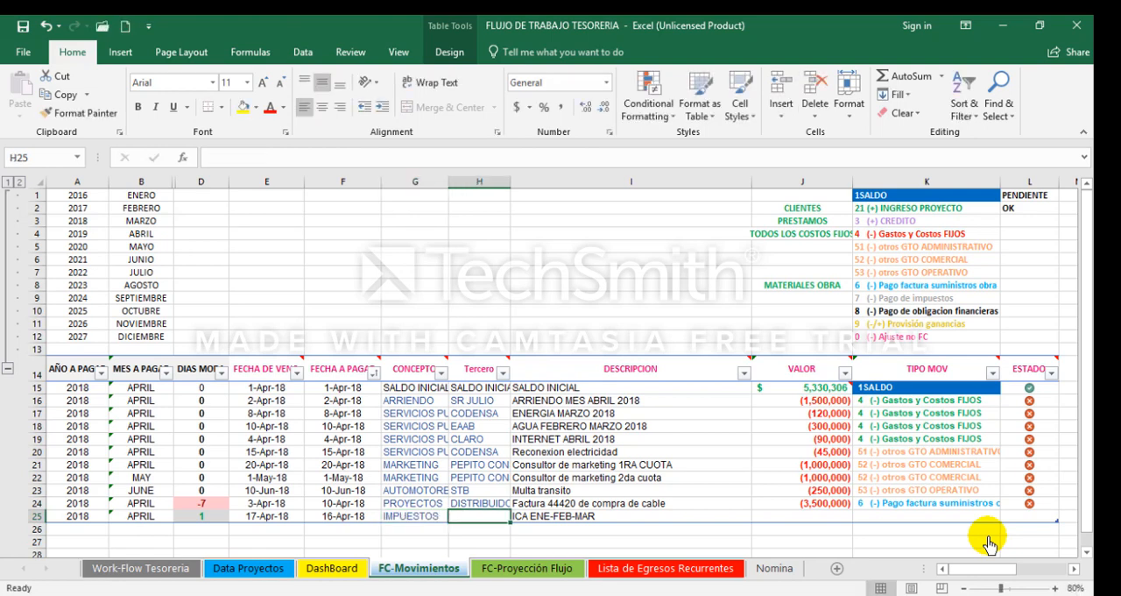
type("SHB")
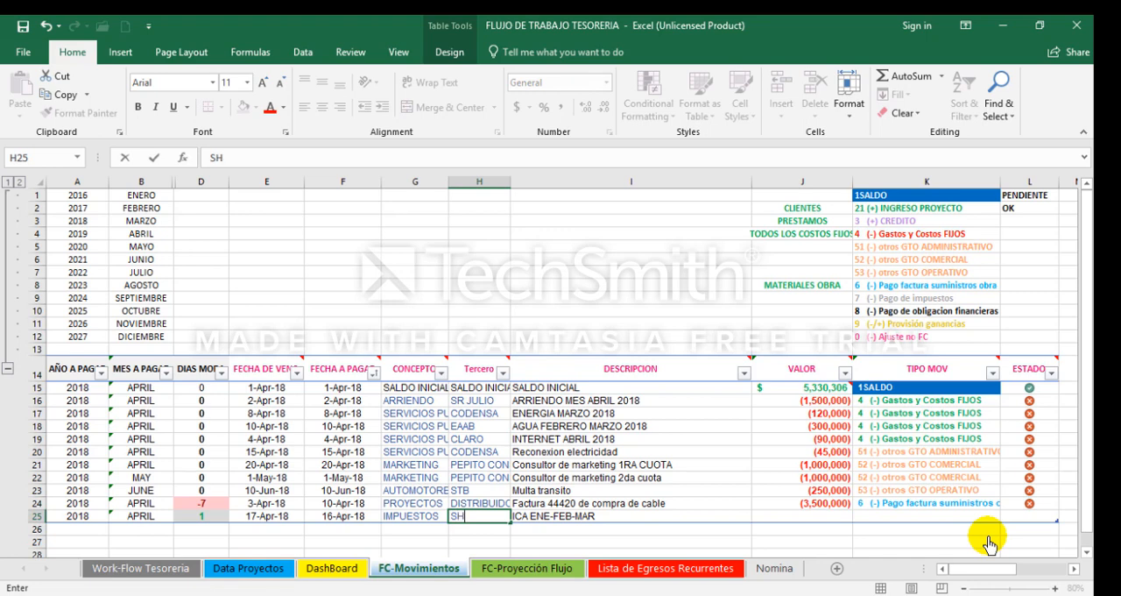
key("Tab")
key("Tab")
type("-")
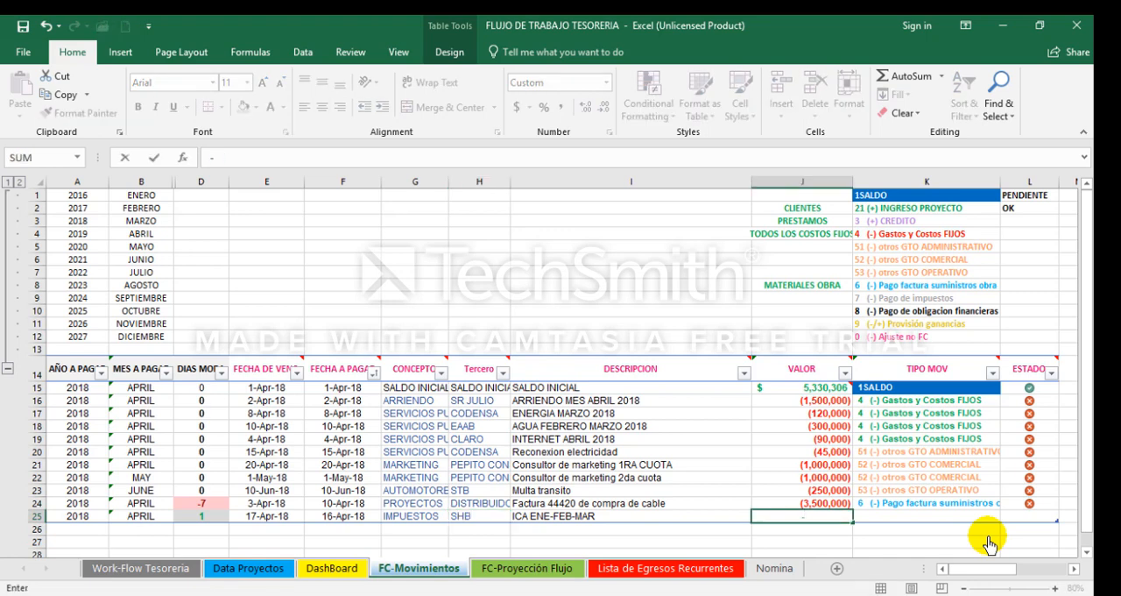
type("35000")
key("Tab")
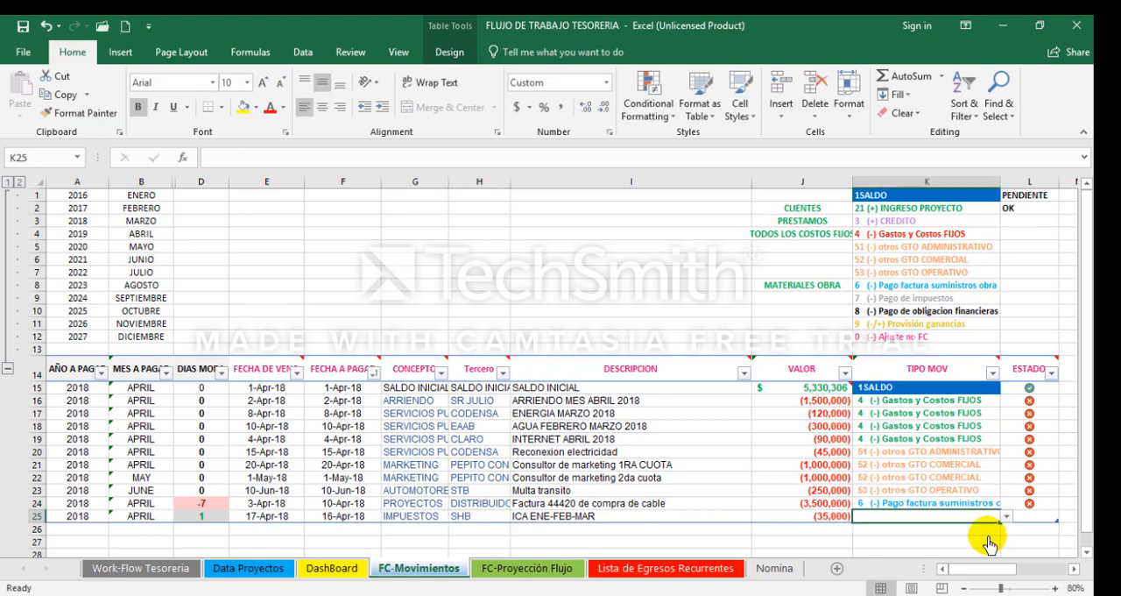
Step: Classify the ICA movement in row 25 as TIPO MOV 7 (-) Pago de impuestos with ESTADO 1
left_click(1006, 516)
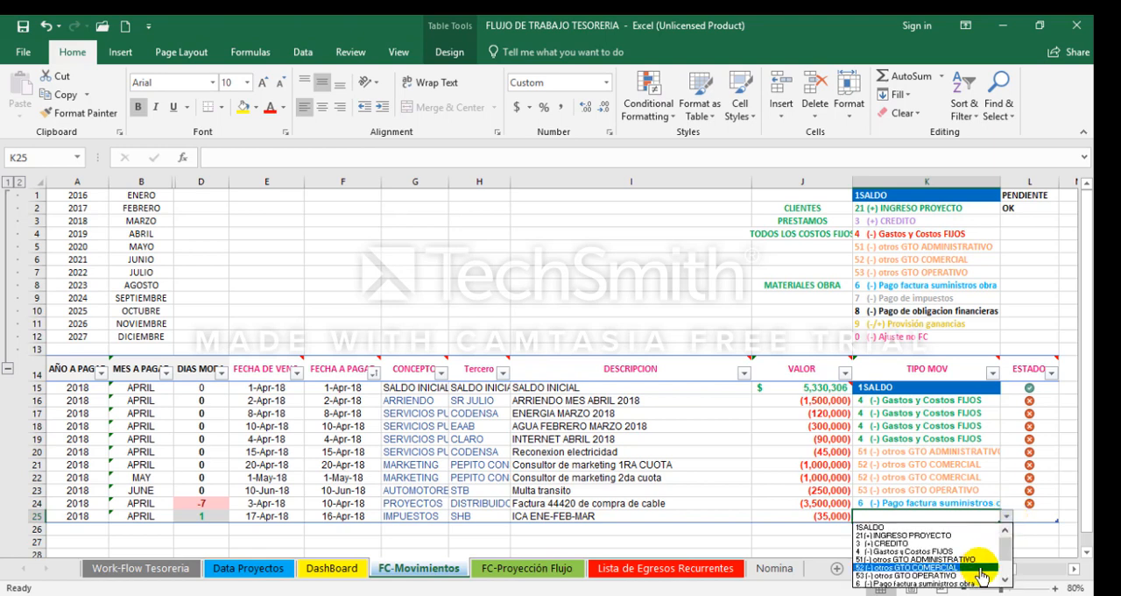
scroll(981, 574, "down", 2)
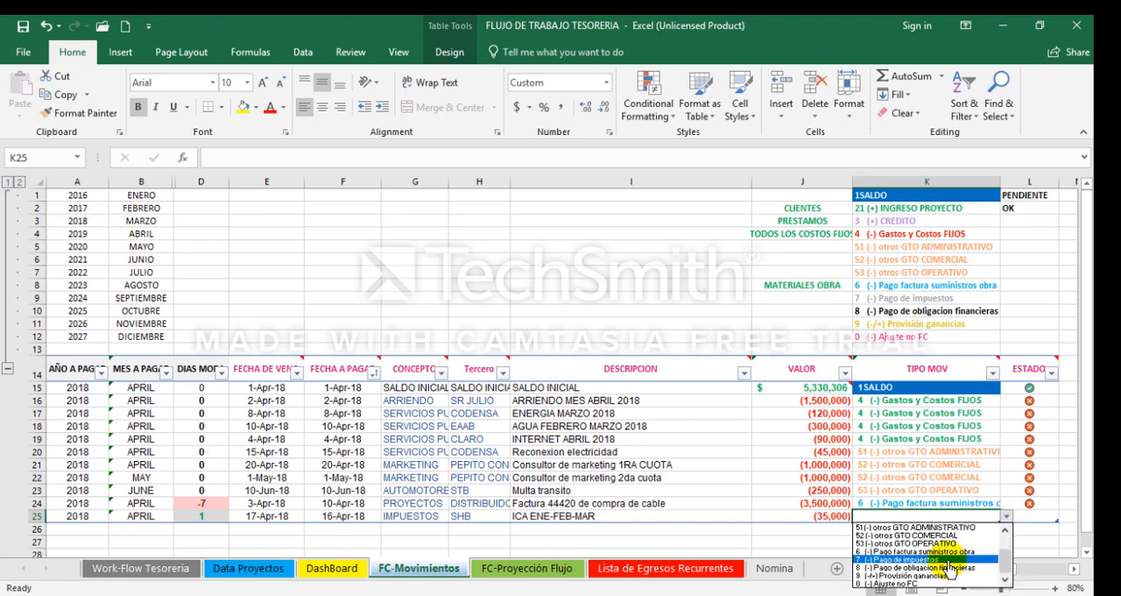
left_click(948, 559)
key("Return")
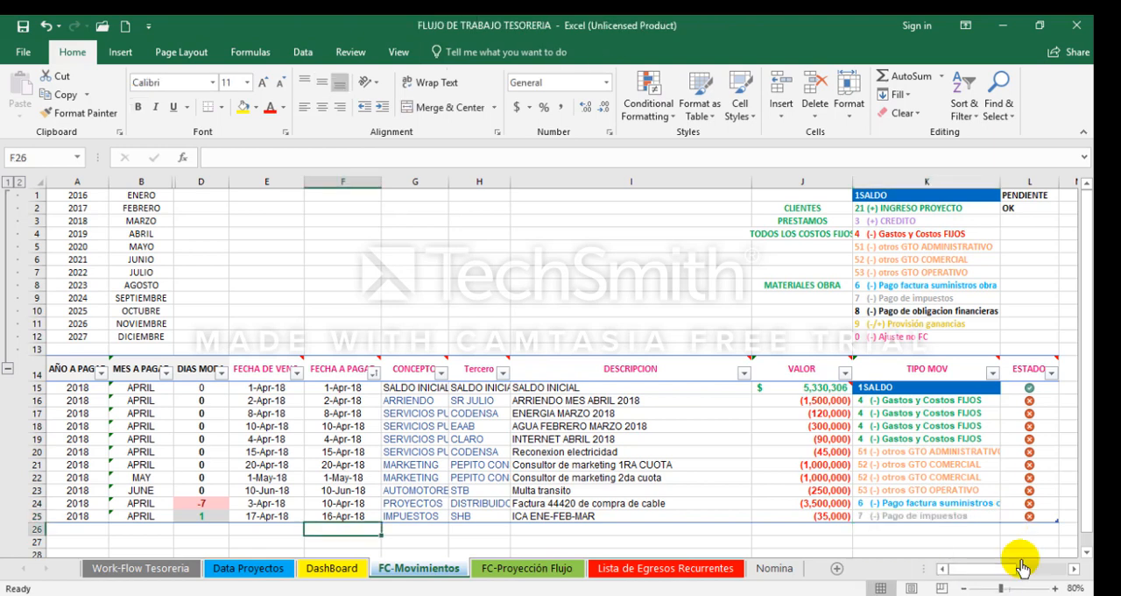
Step: Start a new movement in row 26 with the DESCRIPCION CUOTA TIO 1/10 $100.000 INTERESES
key("Left")
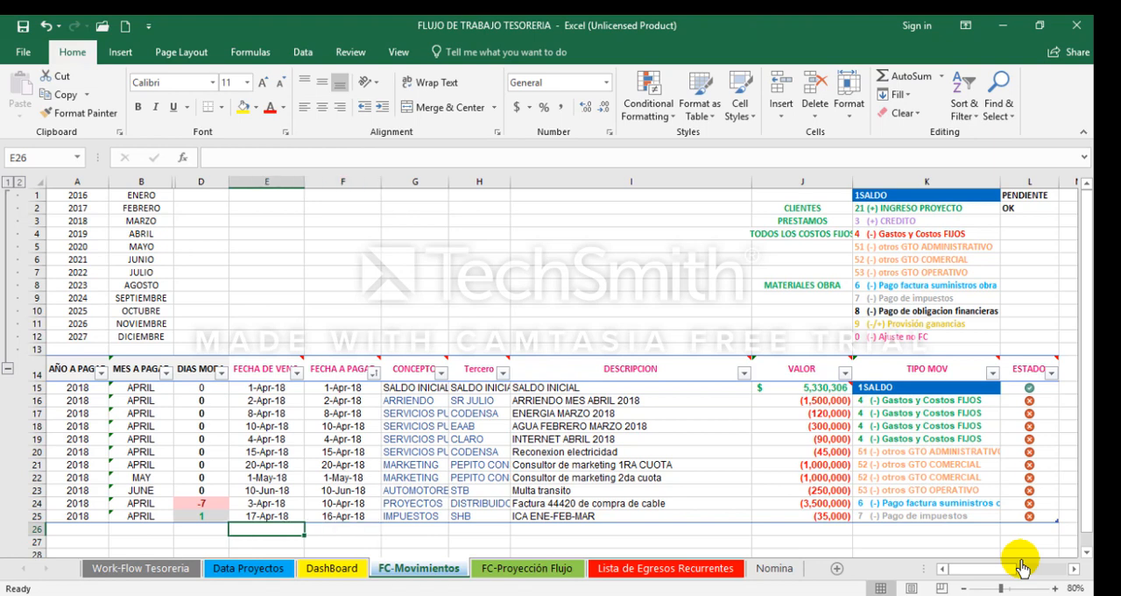
key("Right")
key("Right")
key("Right")
key("Right")
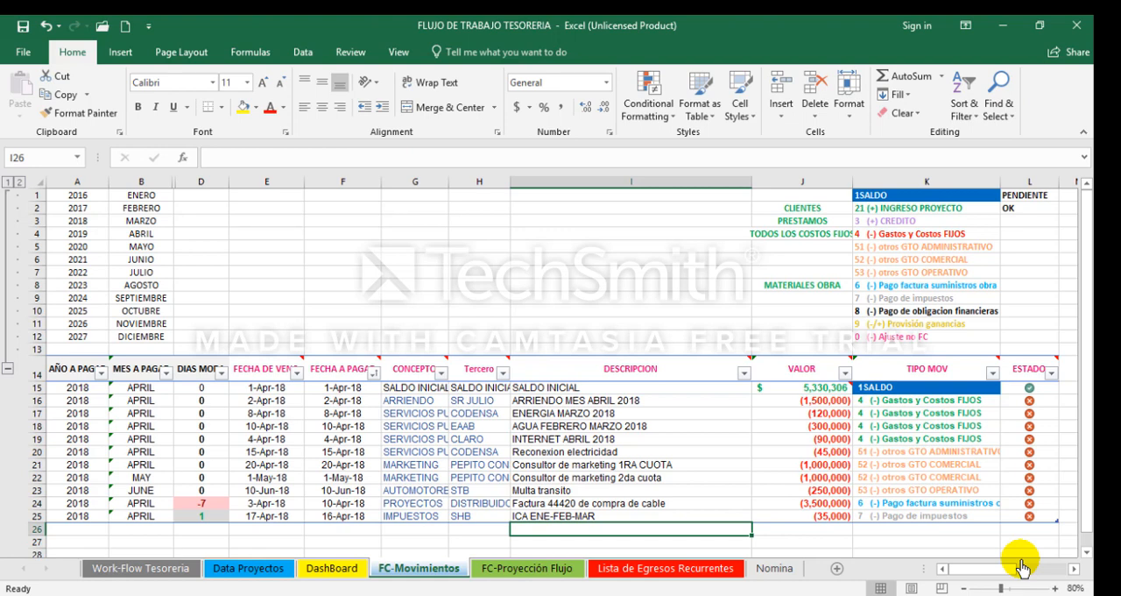
type("CUOTA")
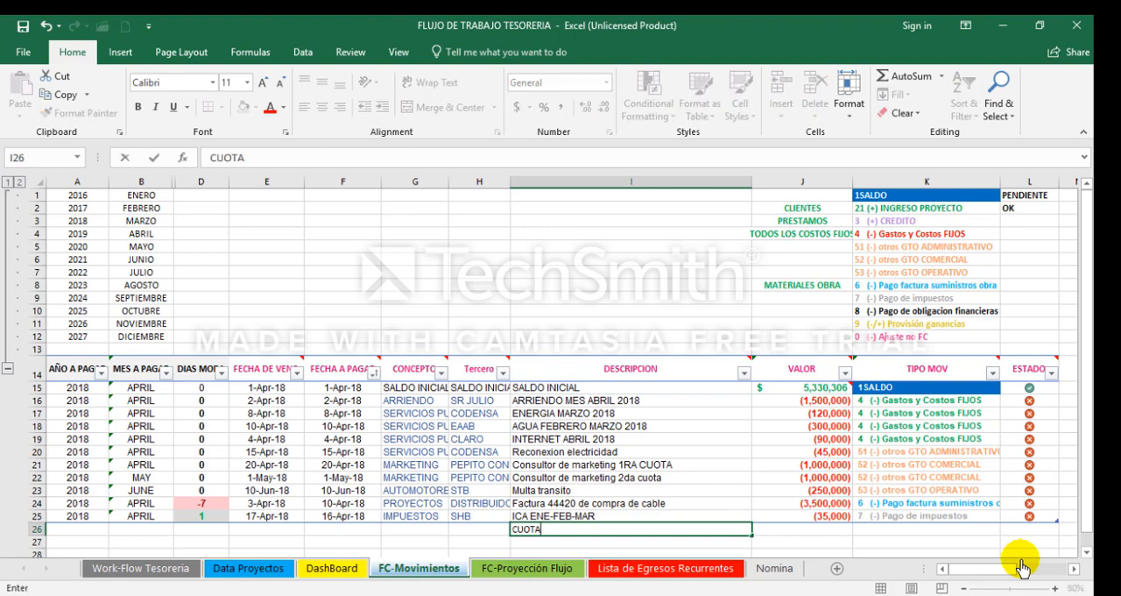
type(" TIO 1/10 $100.")
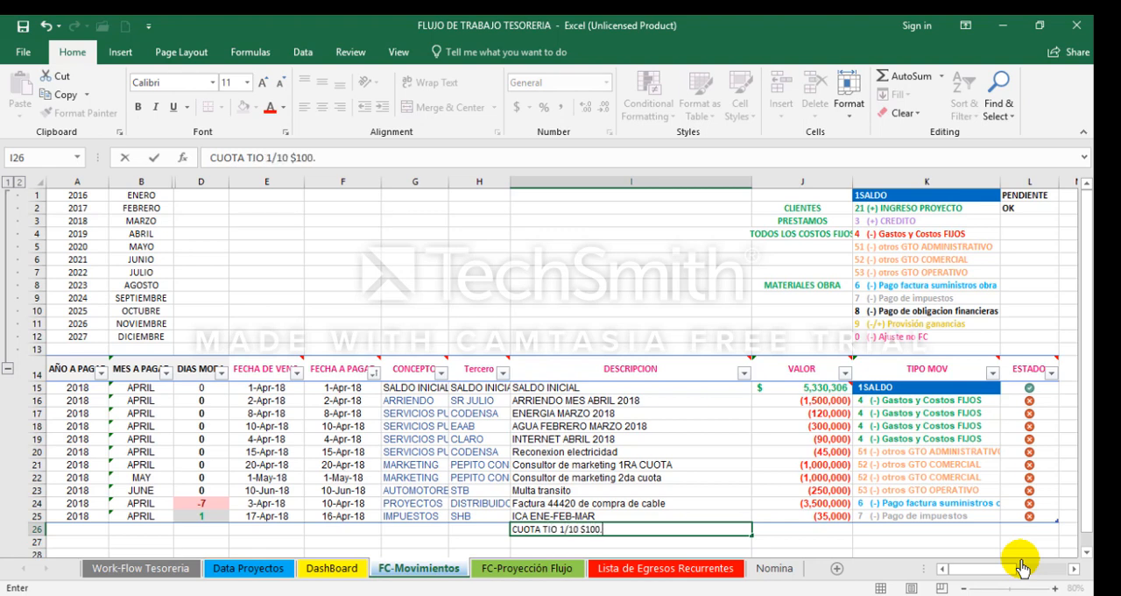
type("000 INTERESES")
key("Return")
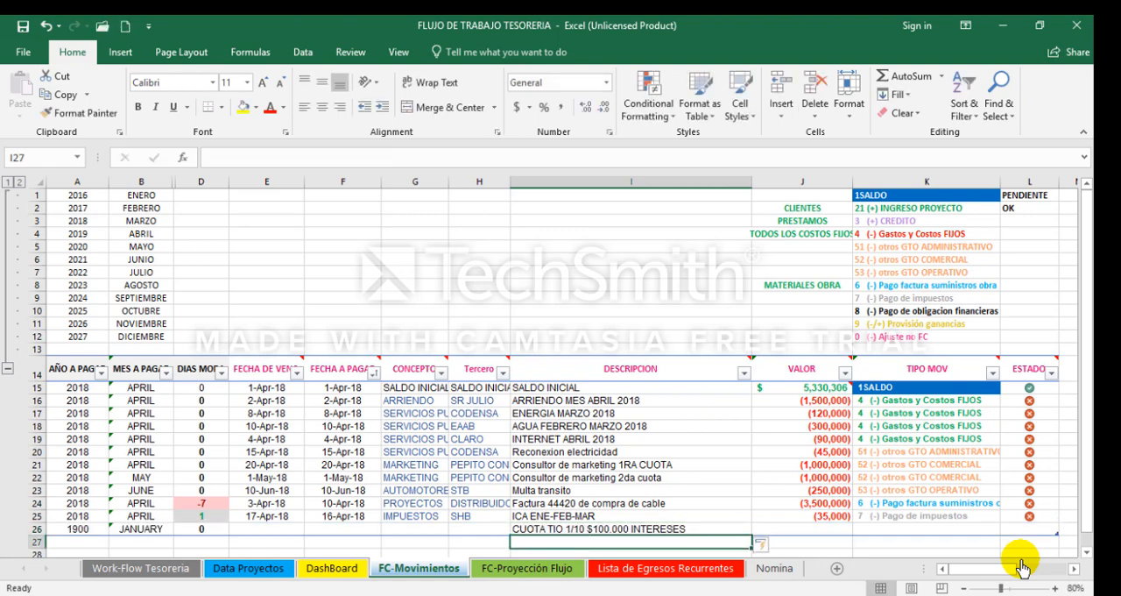
Step: Enter 4-20-18 as both the due date and the FECHA A PAGAR of the CUOTA TIO movement in row 26
key("Up")
key("Left")
key("Left")
key("Left")
key("Left")
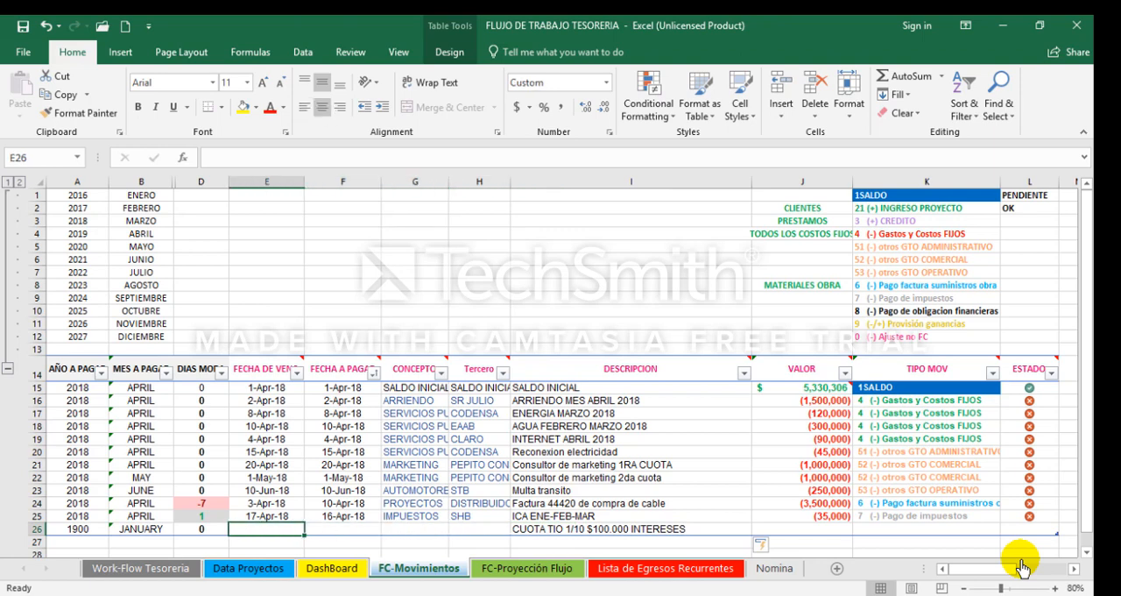
type("4-20-18")
key("Return")
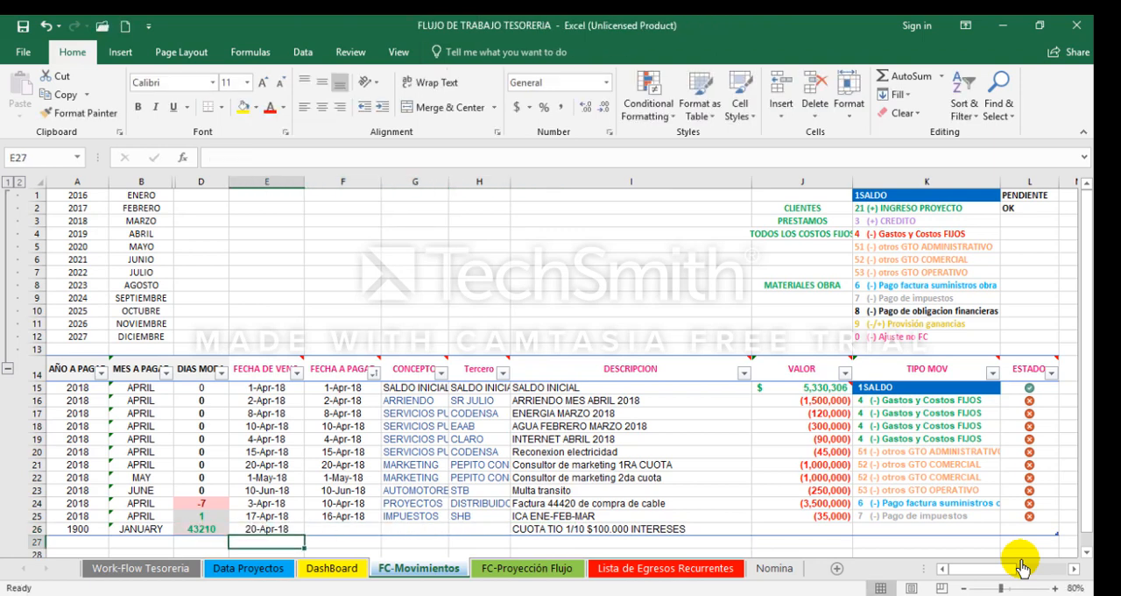
key("Up")
key("ctrl+c")
key("Right")
key("ctrl+v")
key("Escape")
key("Right")
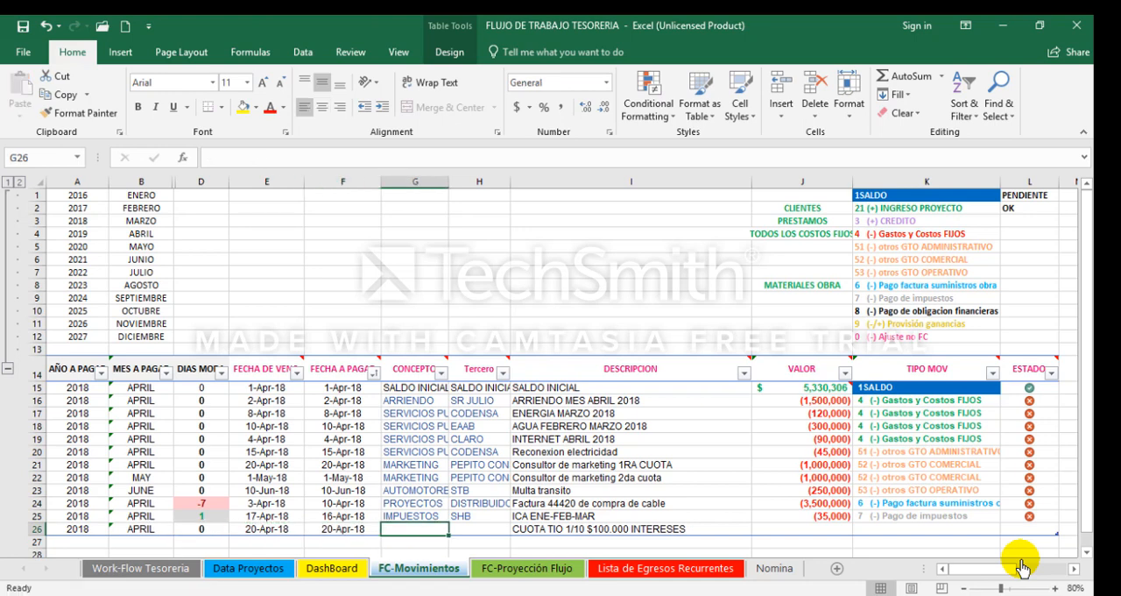
Step: Fill in the loan instalment in row 26 with CONCEPTO DEUDAS, Tercero TIO and VALOR -1100000
type("DEUDAS")
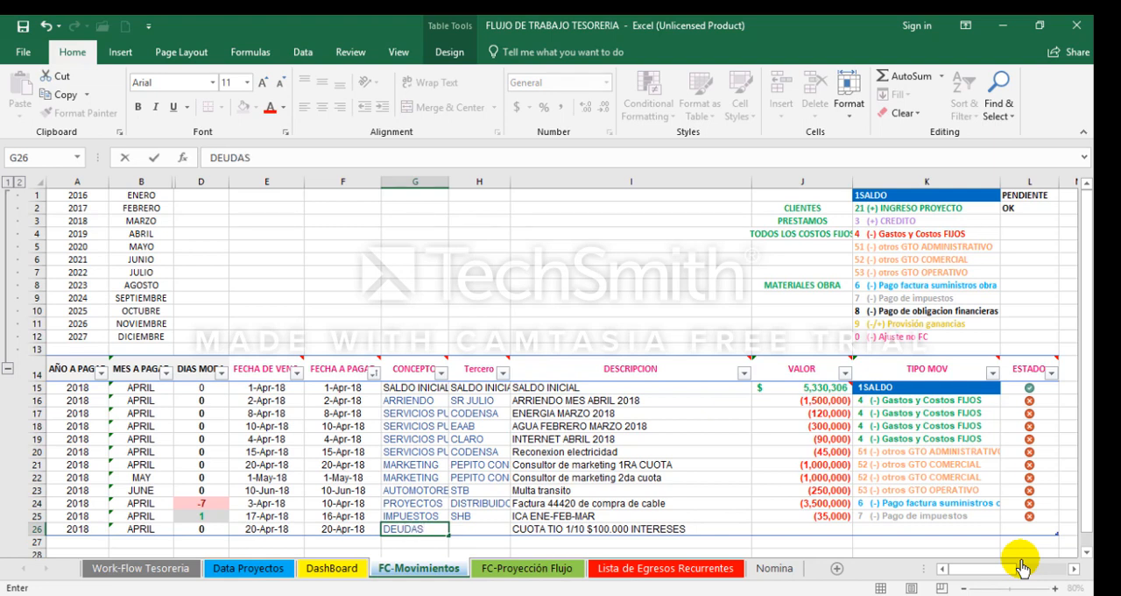
key("Right")
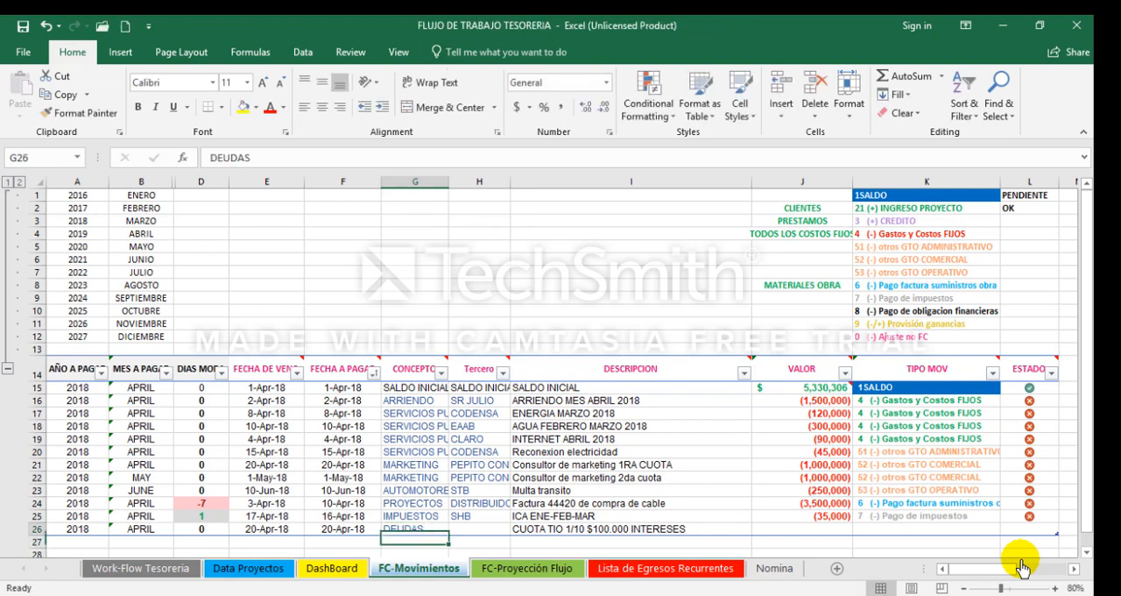
type("TIO")
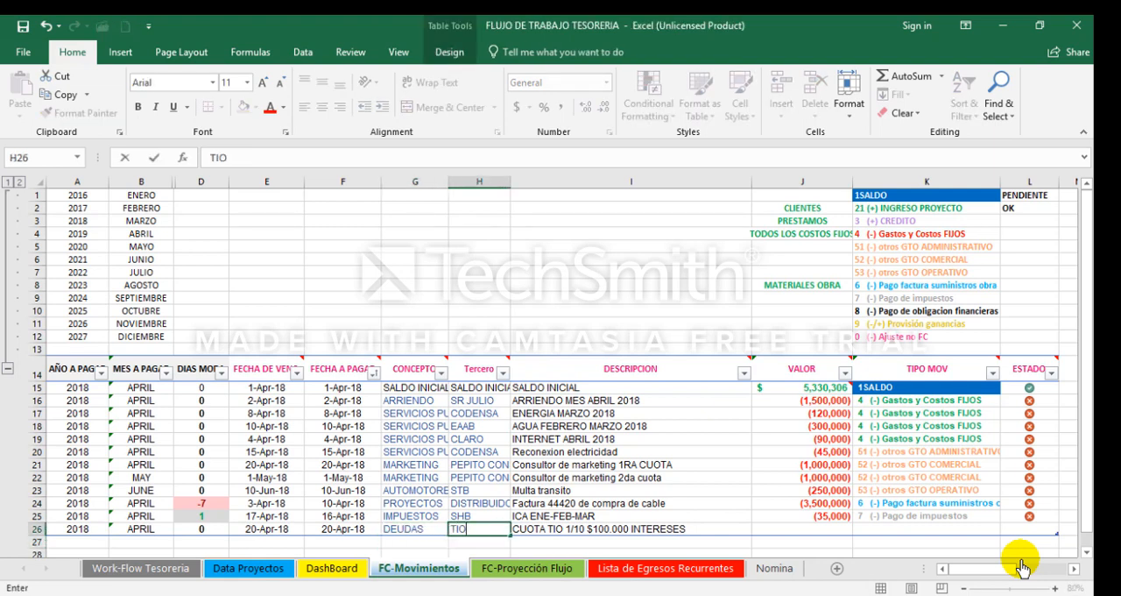
key("Right")
key("Right")
type("-")
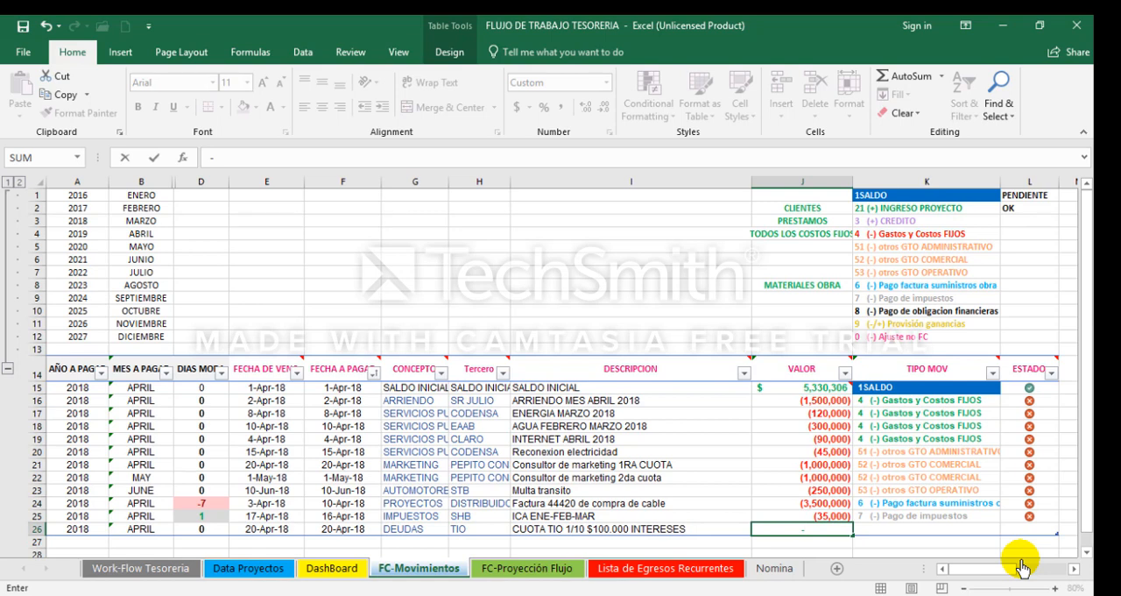
type("110000")
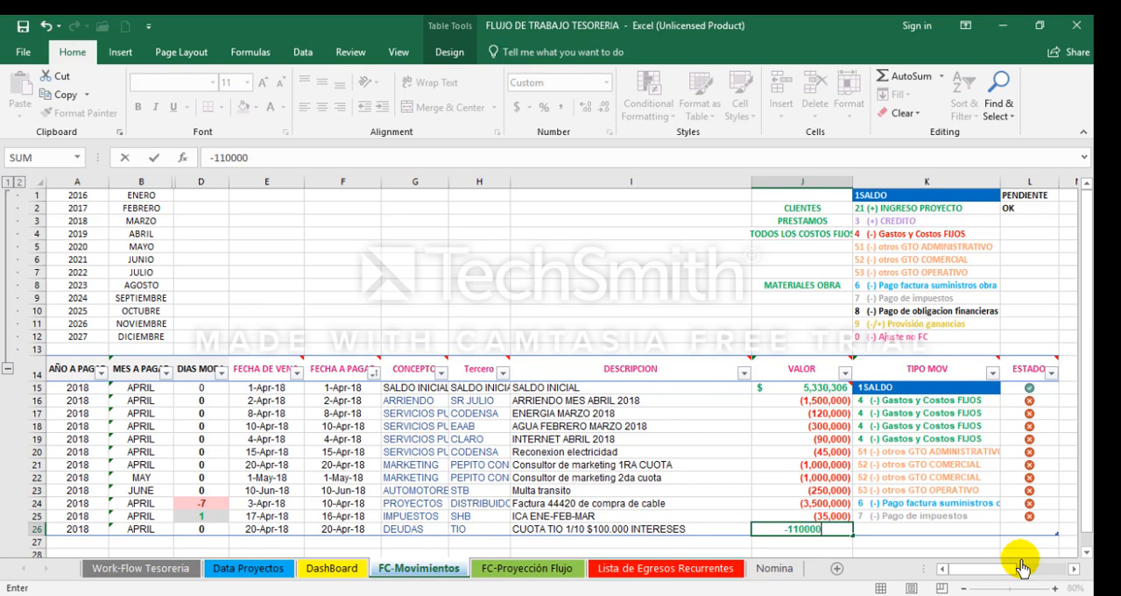
key("Right")
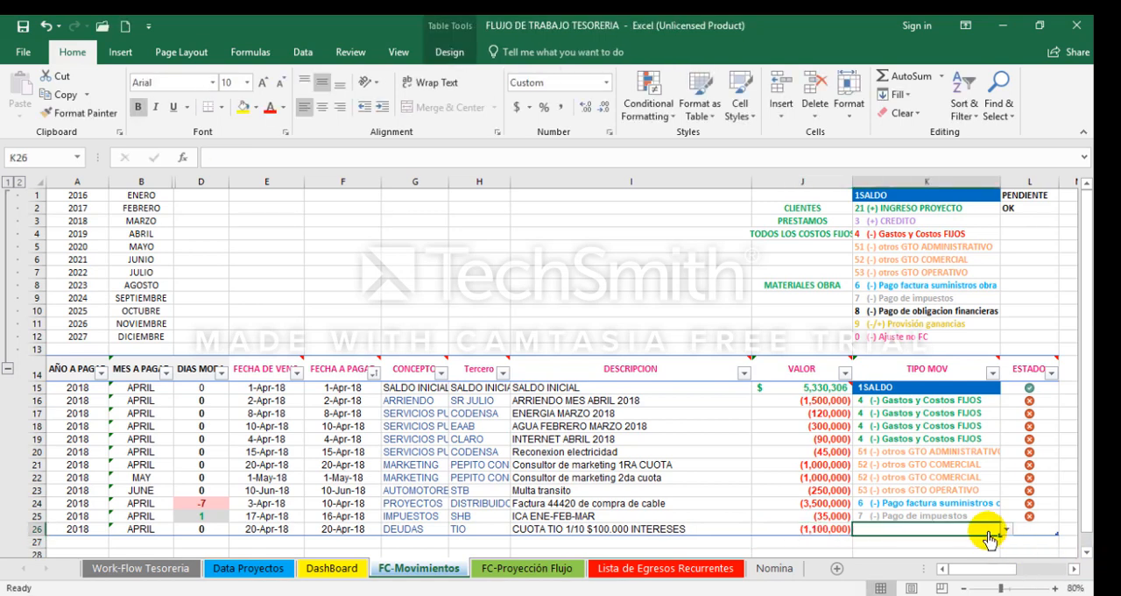
Step: Classify the loan instalment in row 26 as TIPO MOV 8 (-) Pago de obligacion financieras and give its ESTADO the red-cross status
left_click(1005, 529)
left_click(1006, 520)
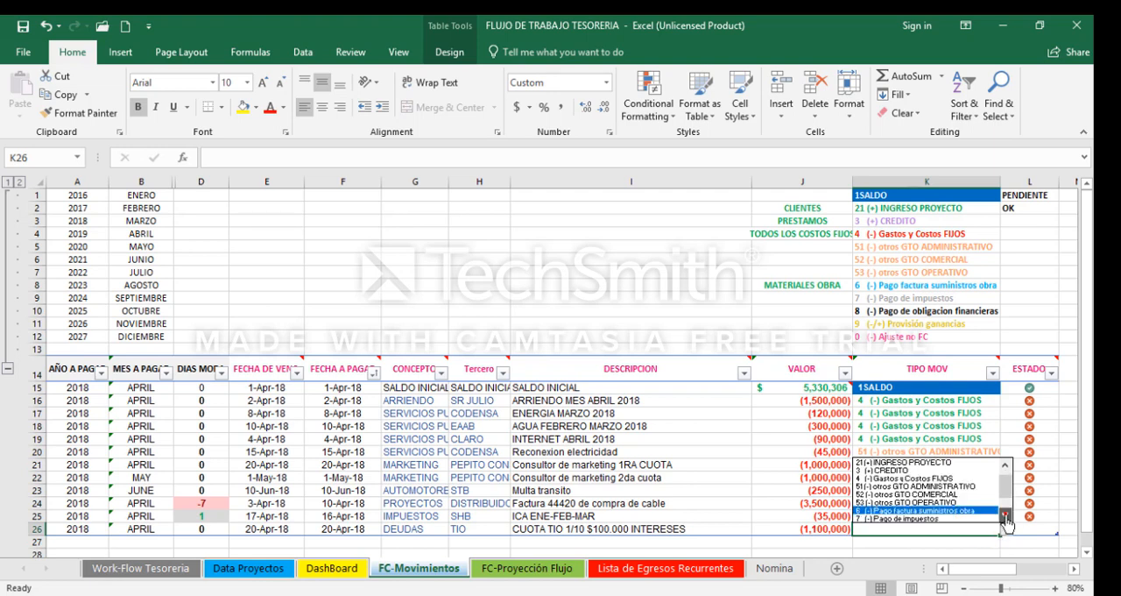
left_click(1006, 517)
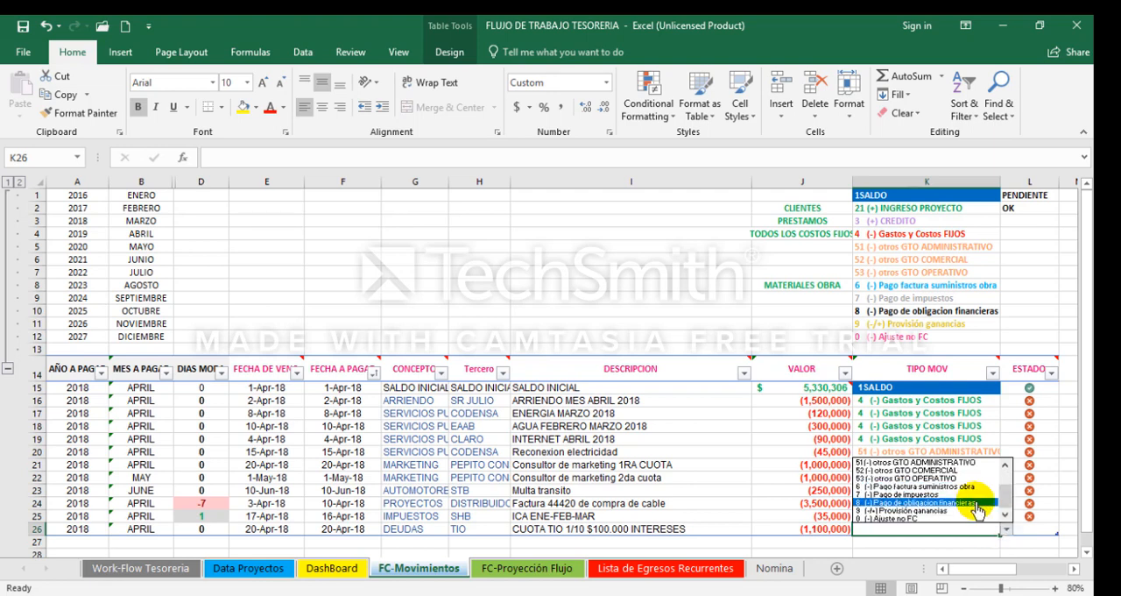
left_click(975, 505)
scroll(1025, 525, "down", 2)
left_click(1030, 517)
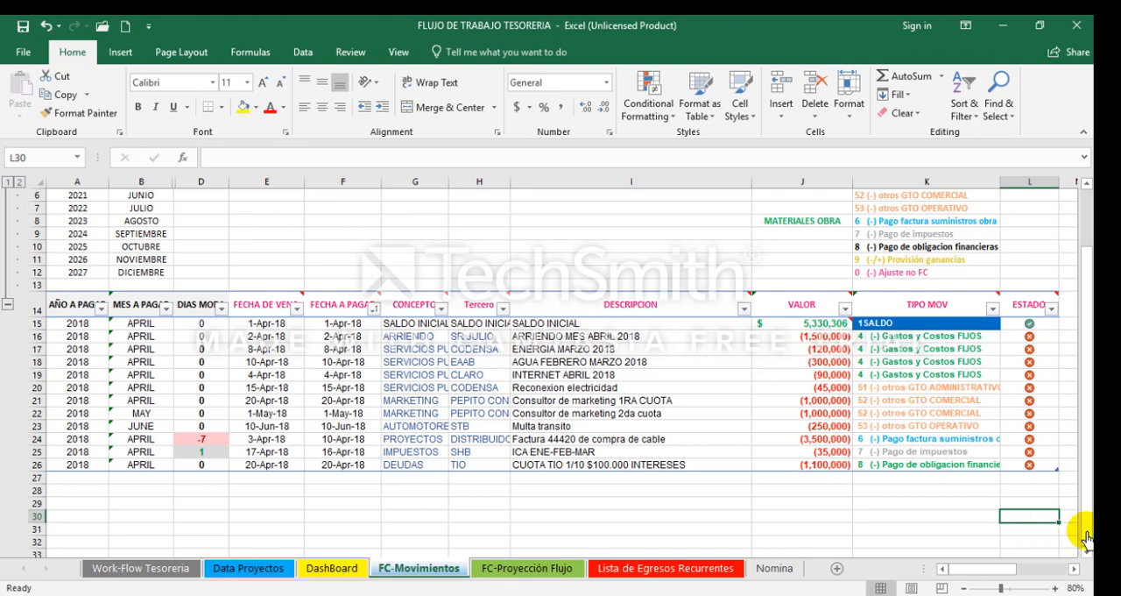
left_click(582, 453)
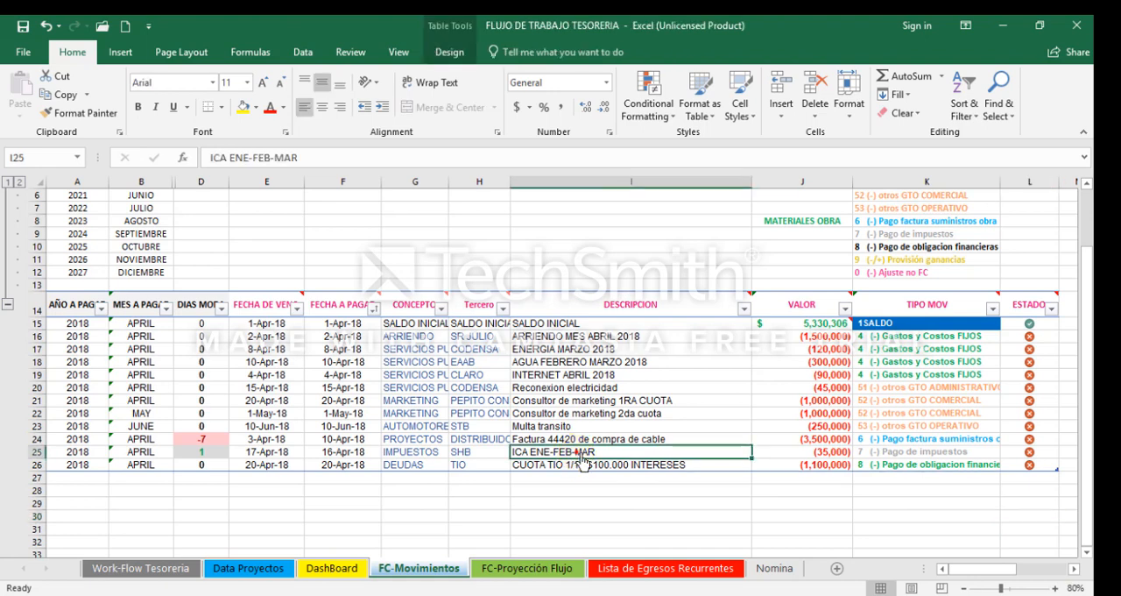
left_click(803, 454)
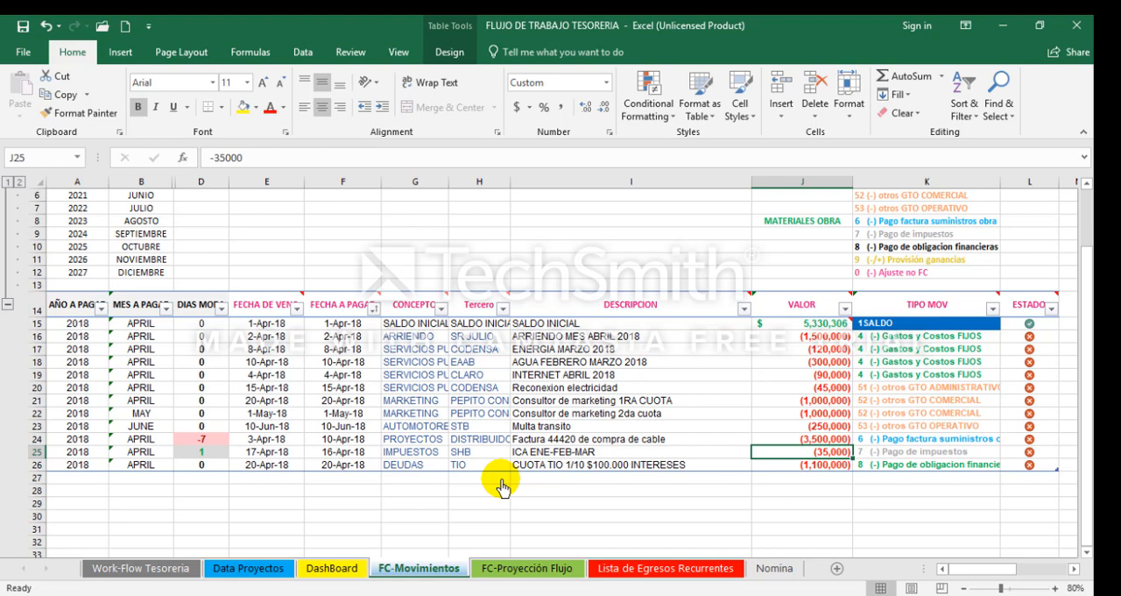
key("Left")
key("Left")
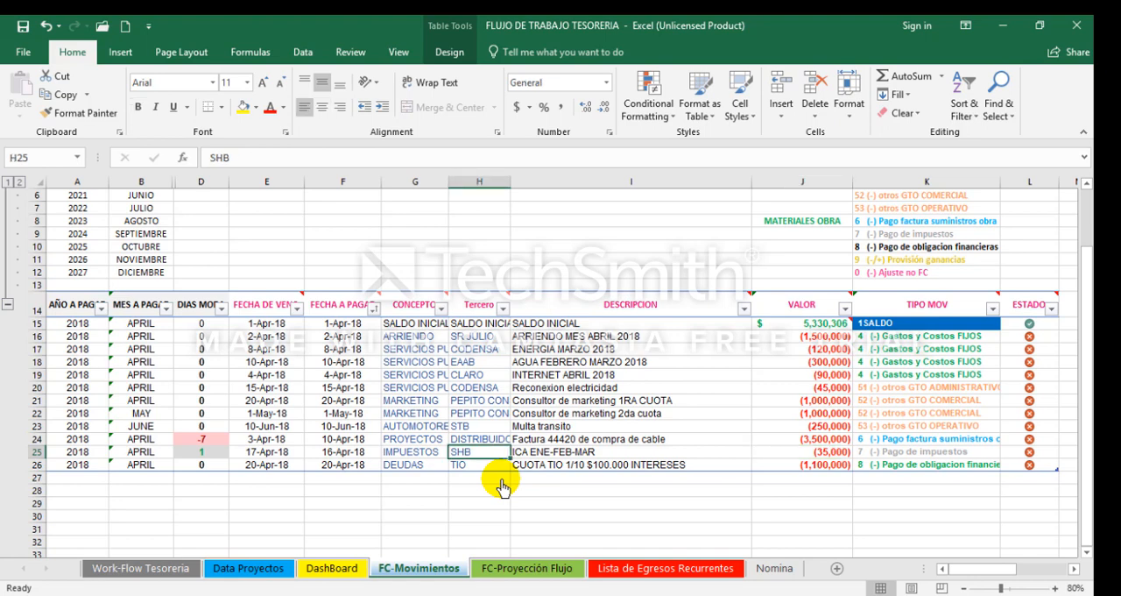
left_click_drag(863, 440, 412, 441)
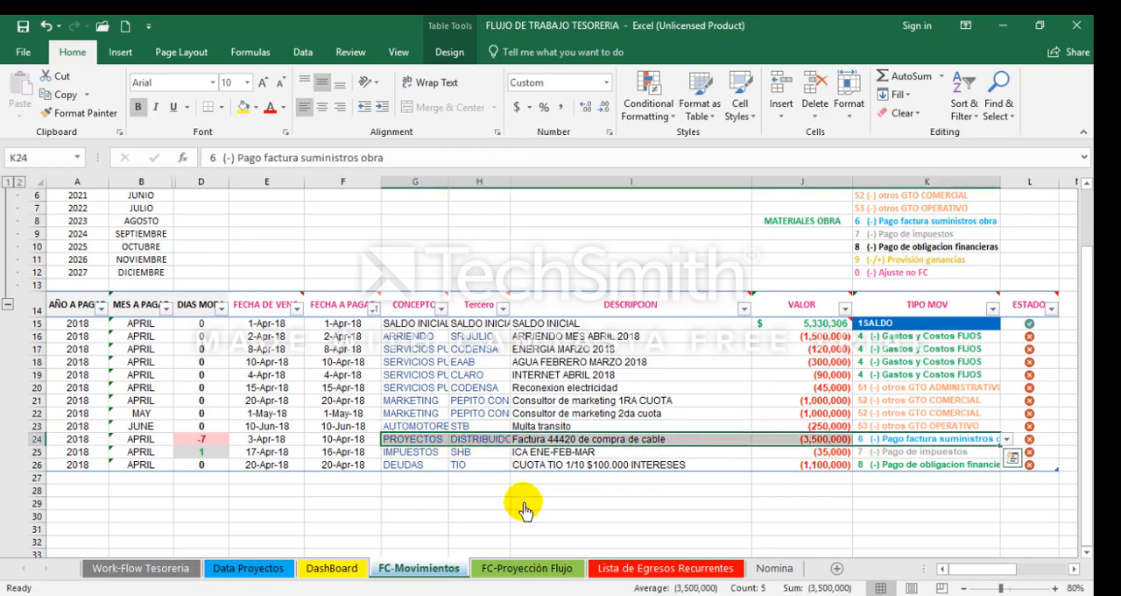
Step: Start a new movement in row 27 with the DESCRIPCION ANTICIPO PROYECTO PRADO
key("Down")
key("Down")
key("Down")
key("Left")
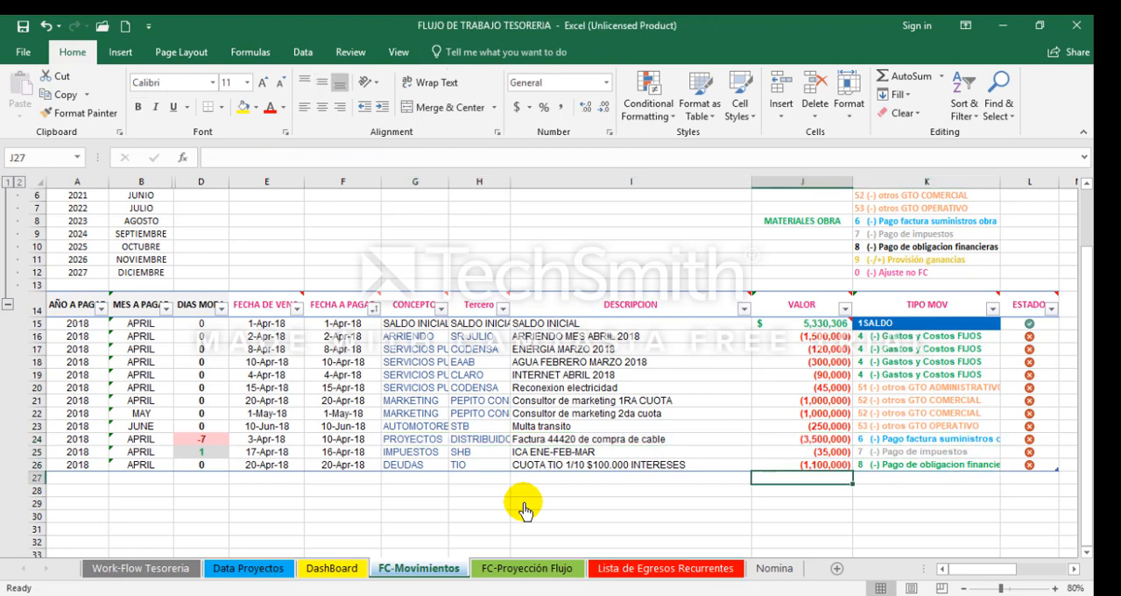
key("Left")
key("Left")
key("Left")
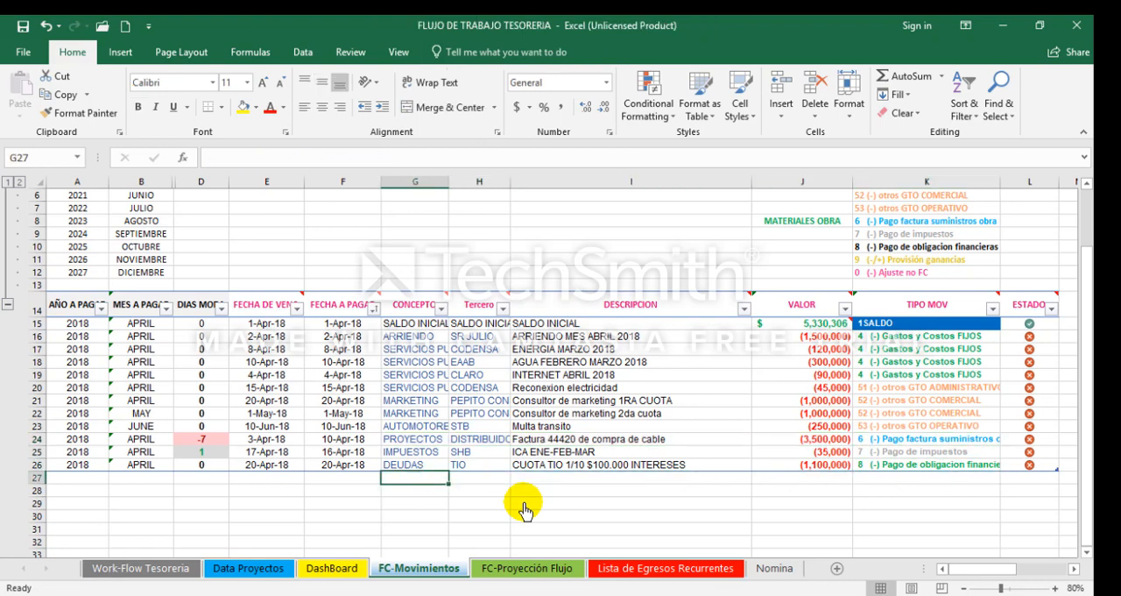
key("Right")
key("Right")
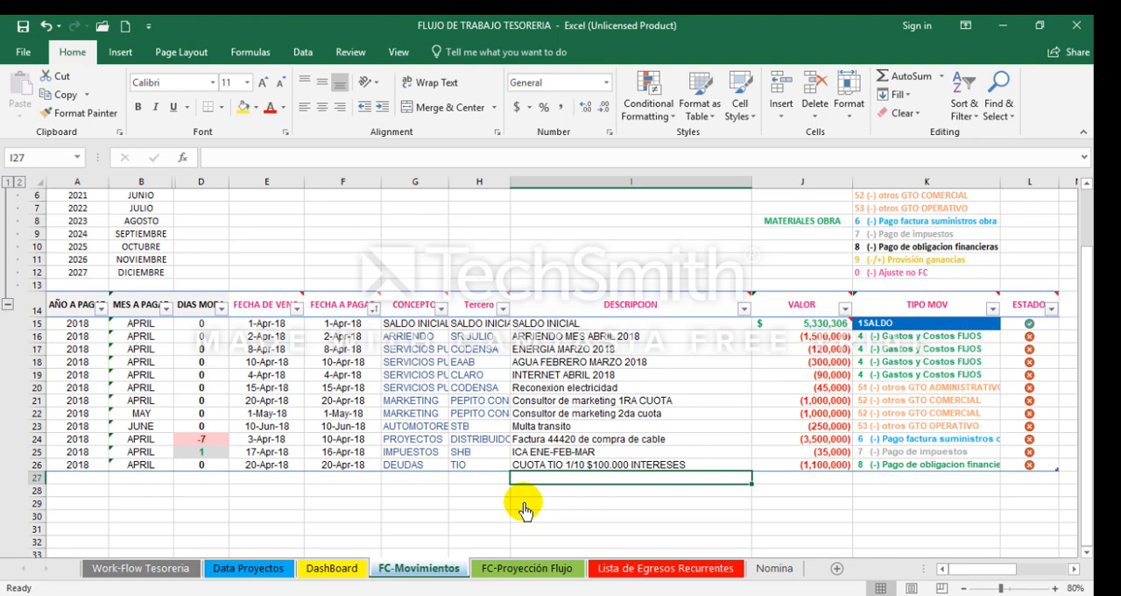
type("ANT")
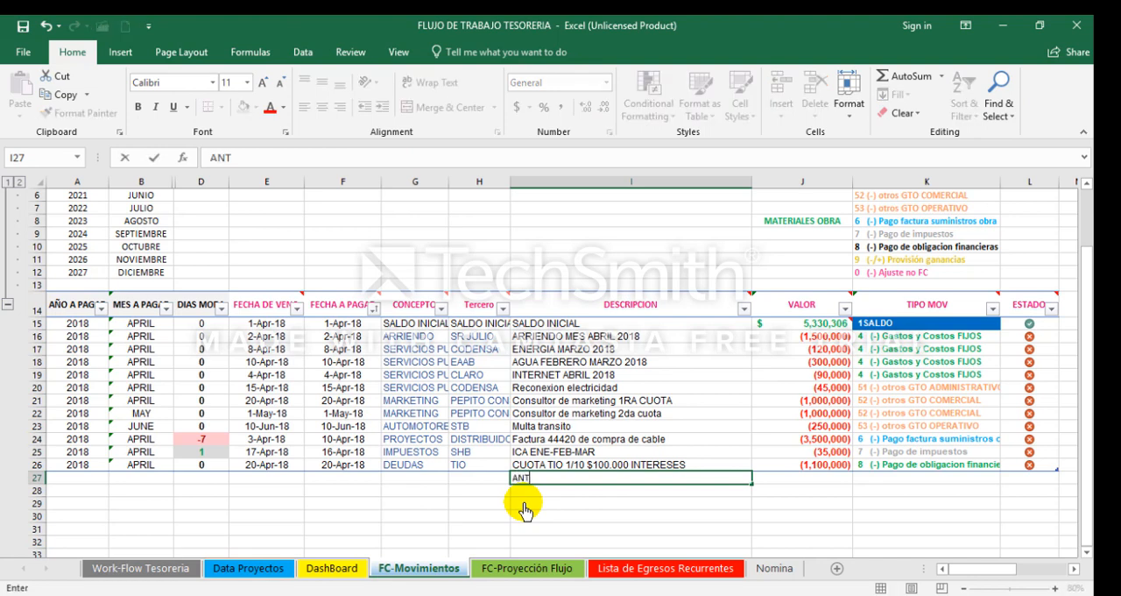
type("ICIPO PROY")
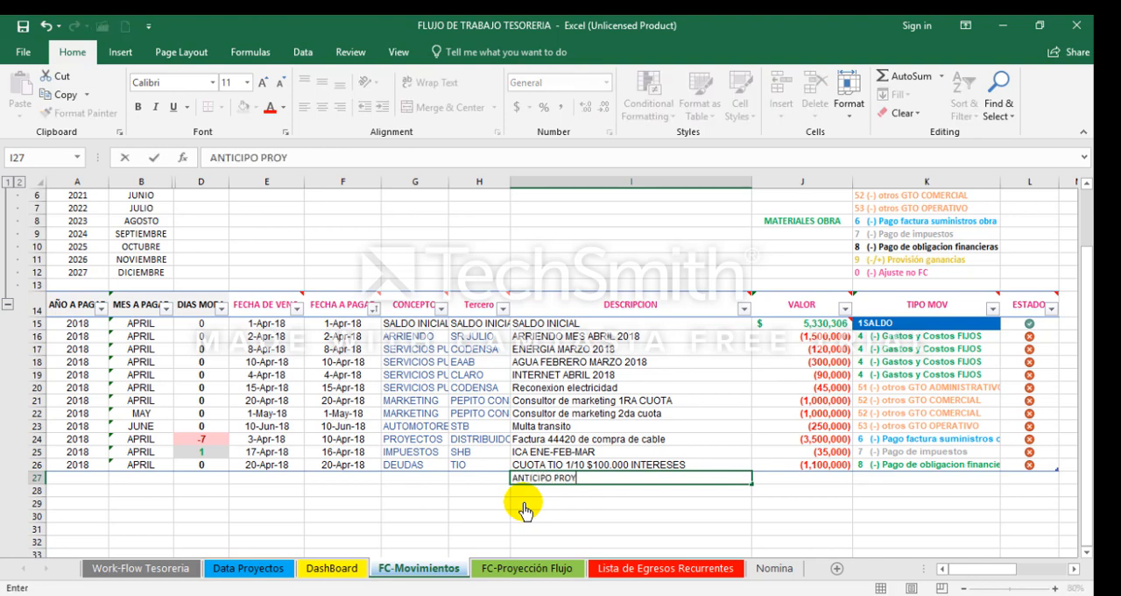
type("ECTO PRADO")
key("Return")
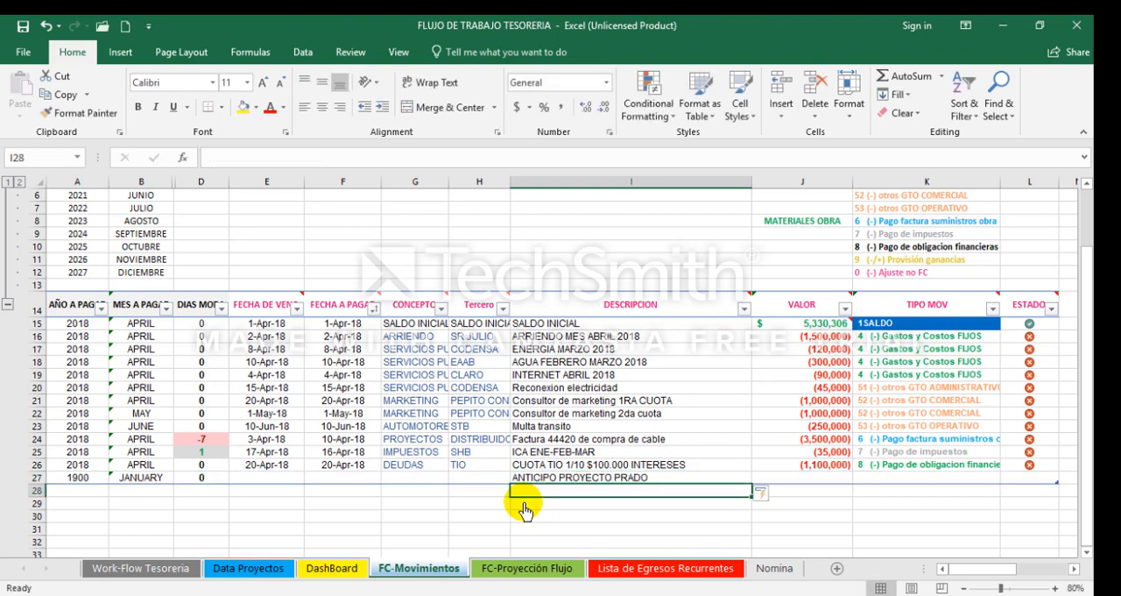
Step: Give the project advance in row 27 a VALOR of 12000000 and 4-5-18 as both due date and FECHA A PAGAR
key("Up")
key("Right")
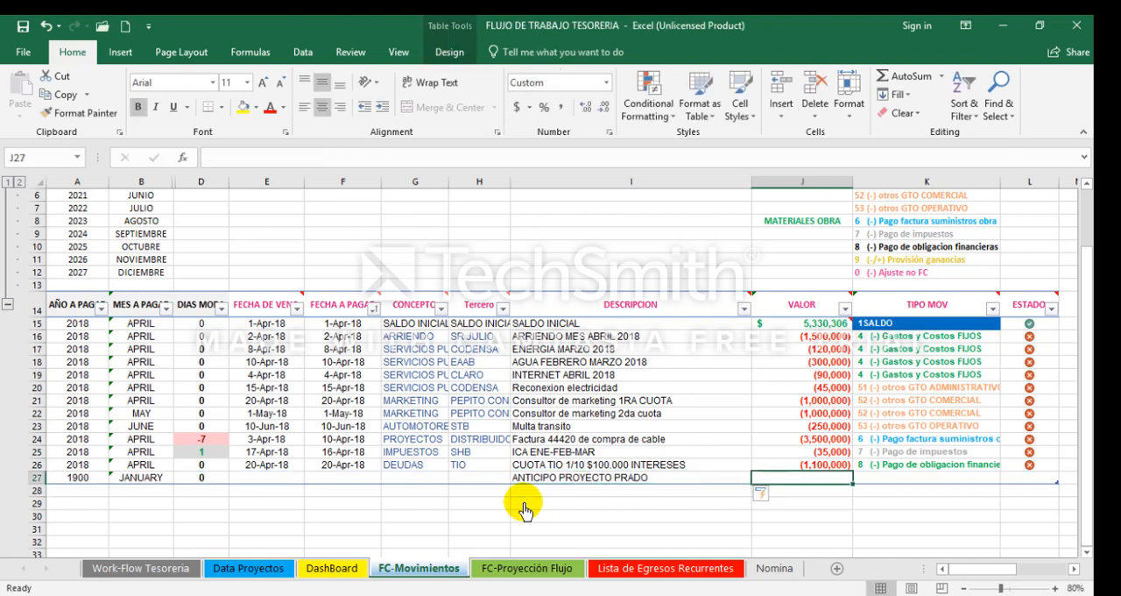
type("12000000")
key("Left")
key("Left")
key("Left")
key("Left")
key("Left")
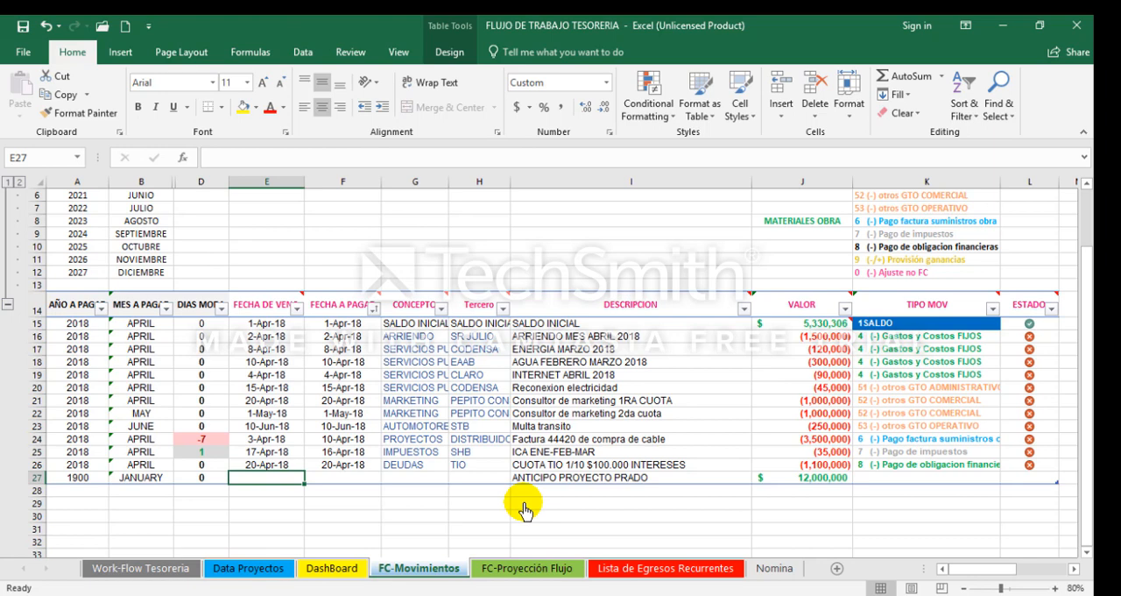
type("4-5-18")
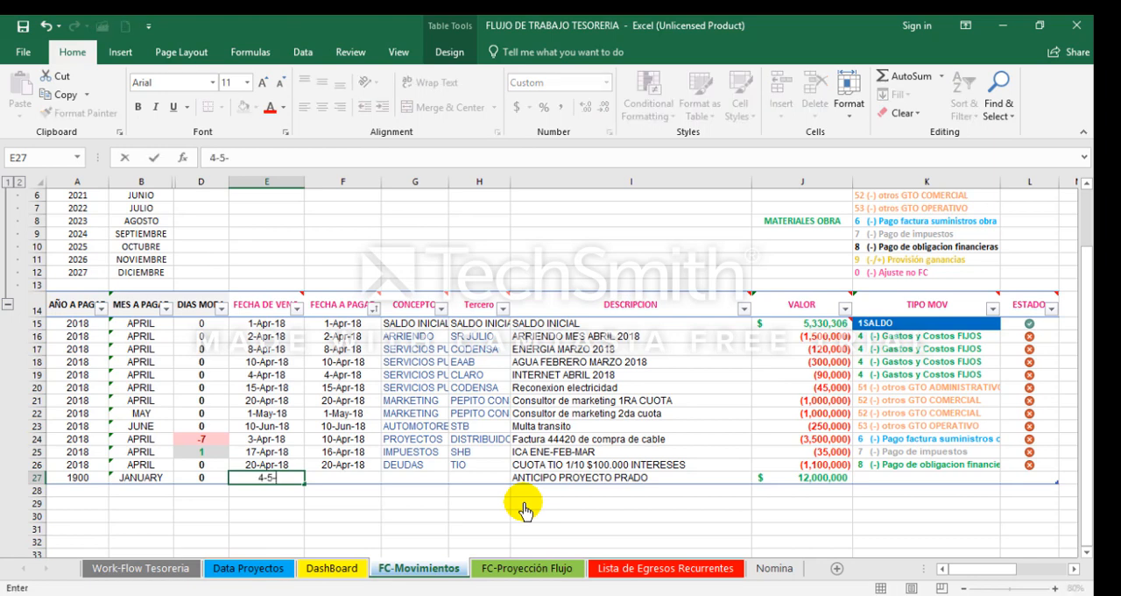
key("Tab")
key("Tab")
key("Left")
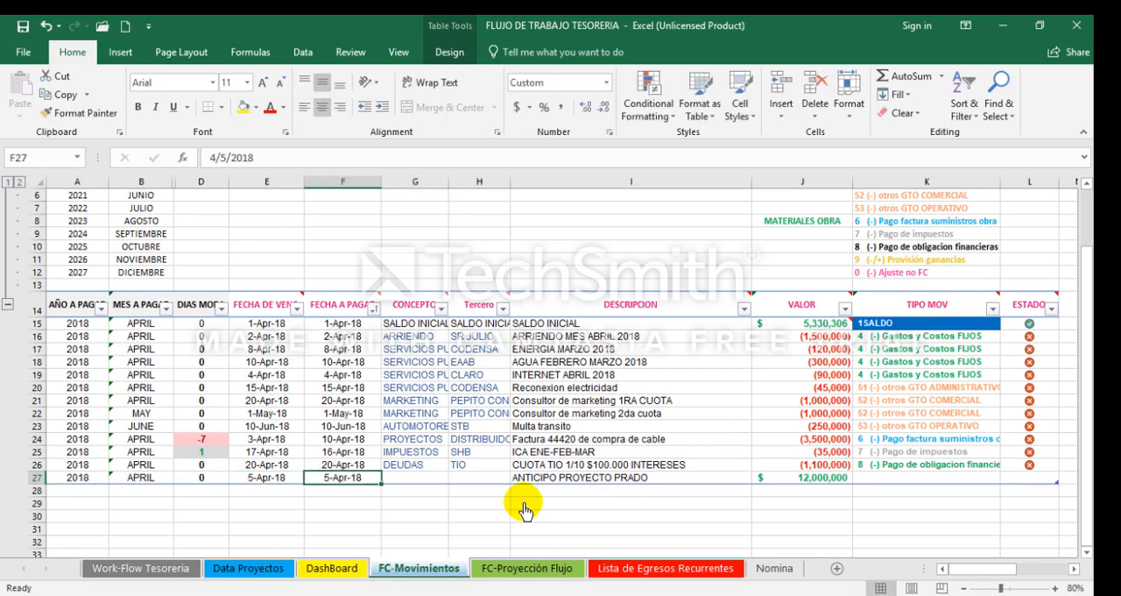
Step: Examine the due date column against the FECHA A PAGAR column for the recorded movements
left_click_drag(275, 193, 331, 190)
left_click(332, 190)
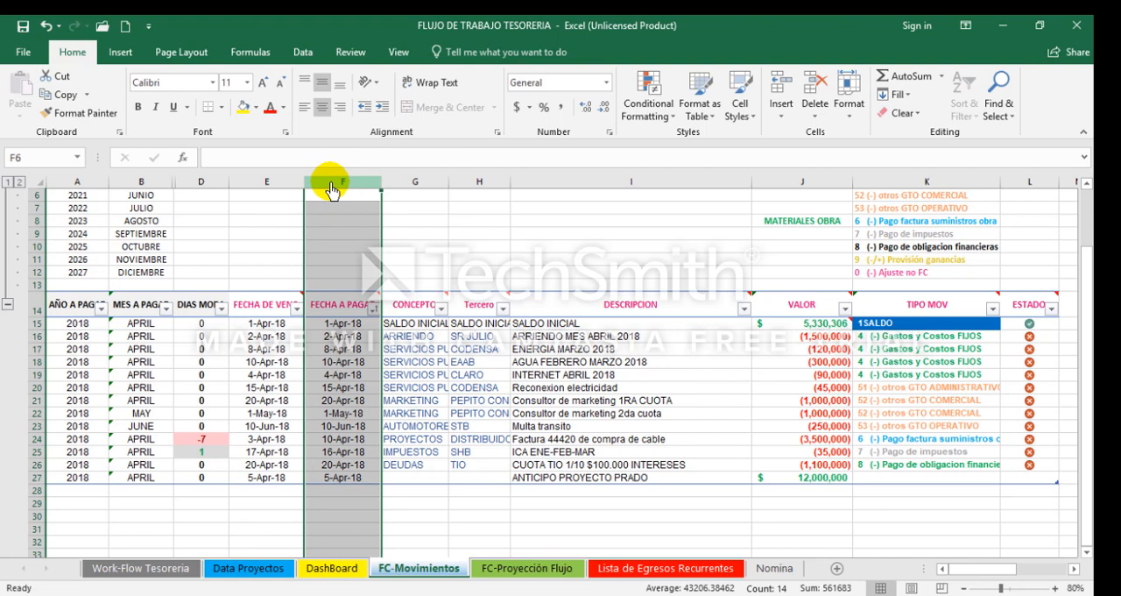
left_click(589, 488)
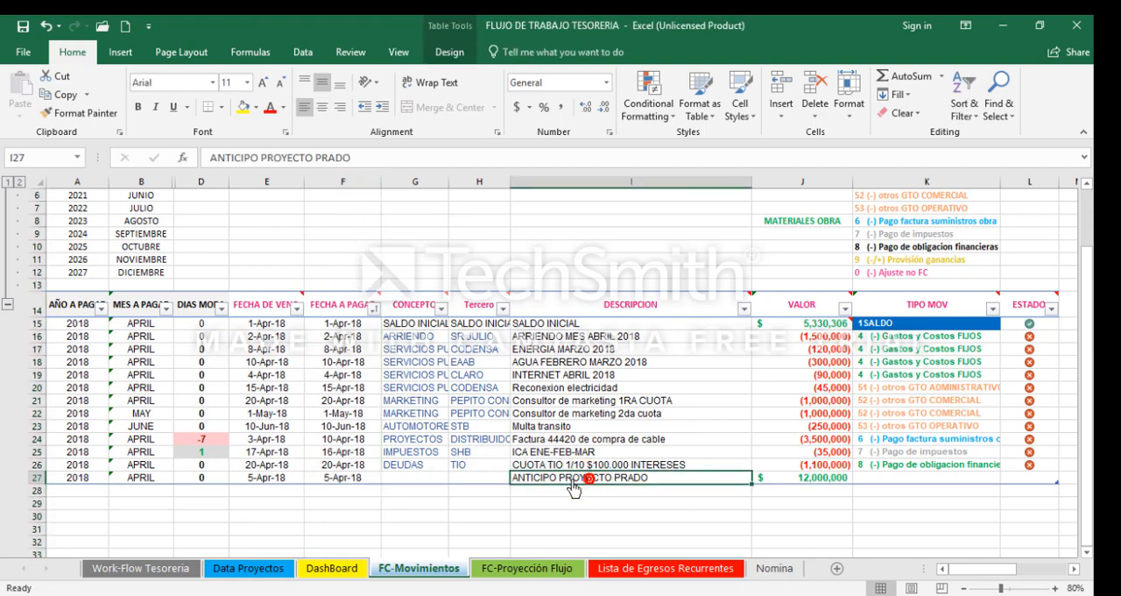
left_click(287, 186)
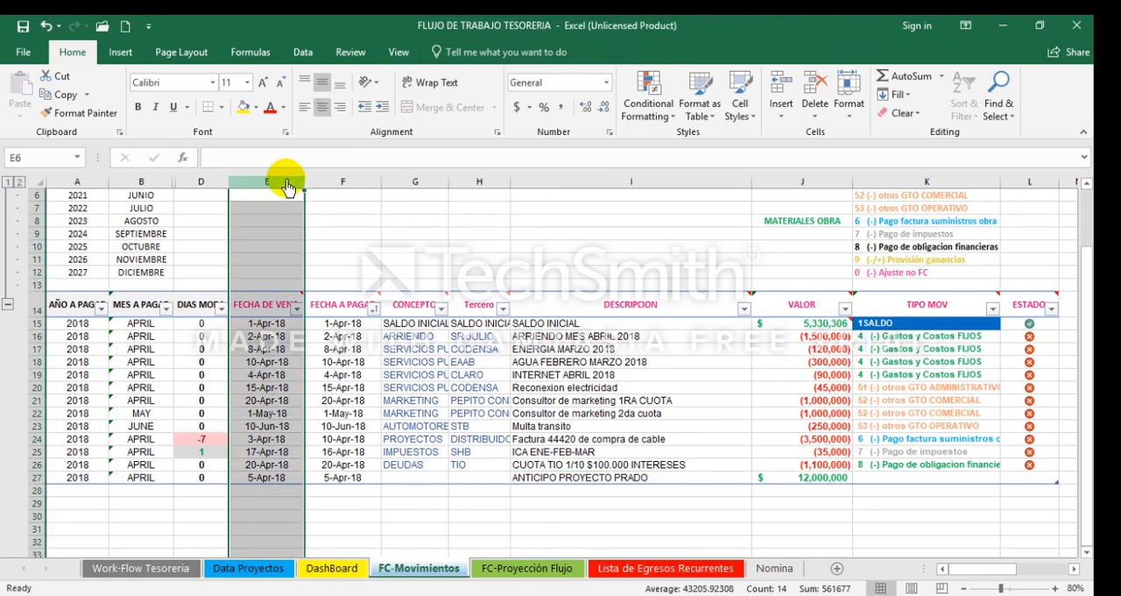
left_click(359, 187)
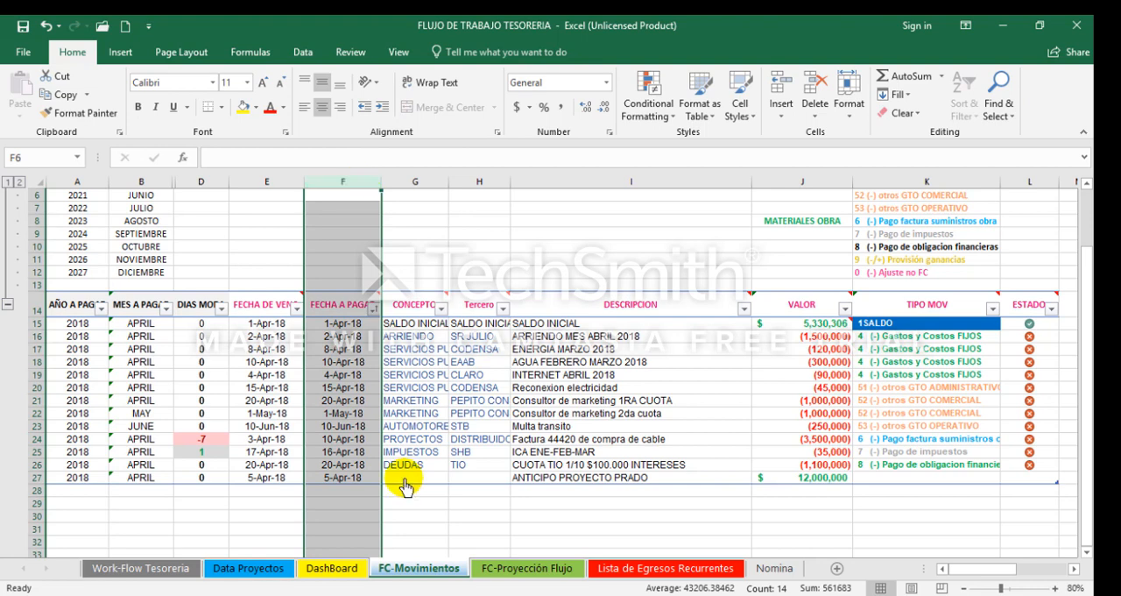
left_click(403, 480)
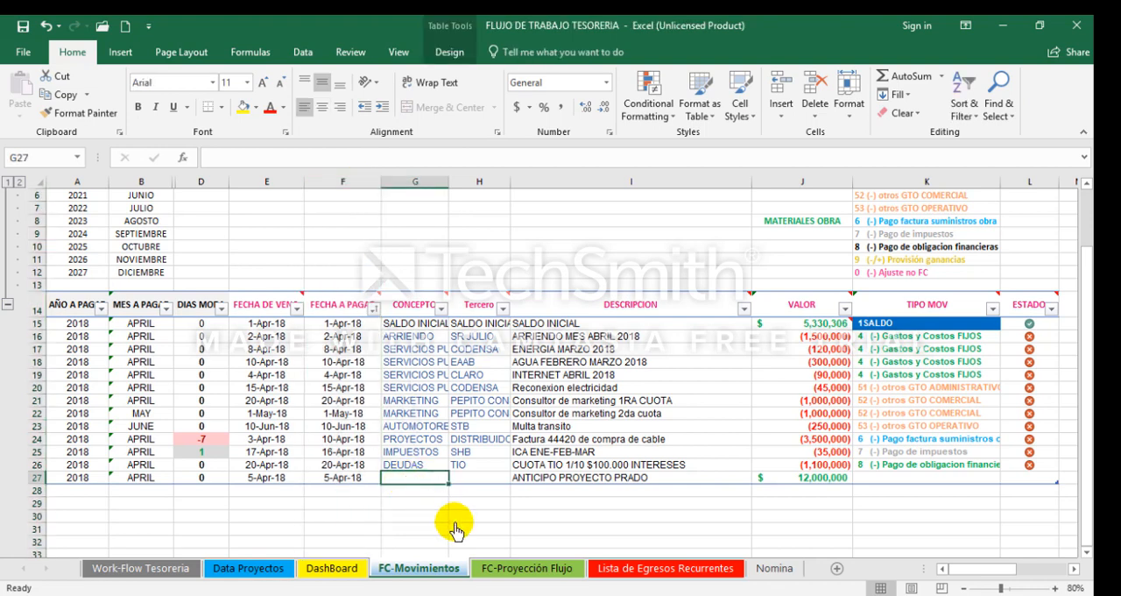
left_click(355, 480)
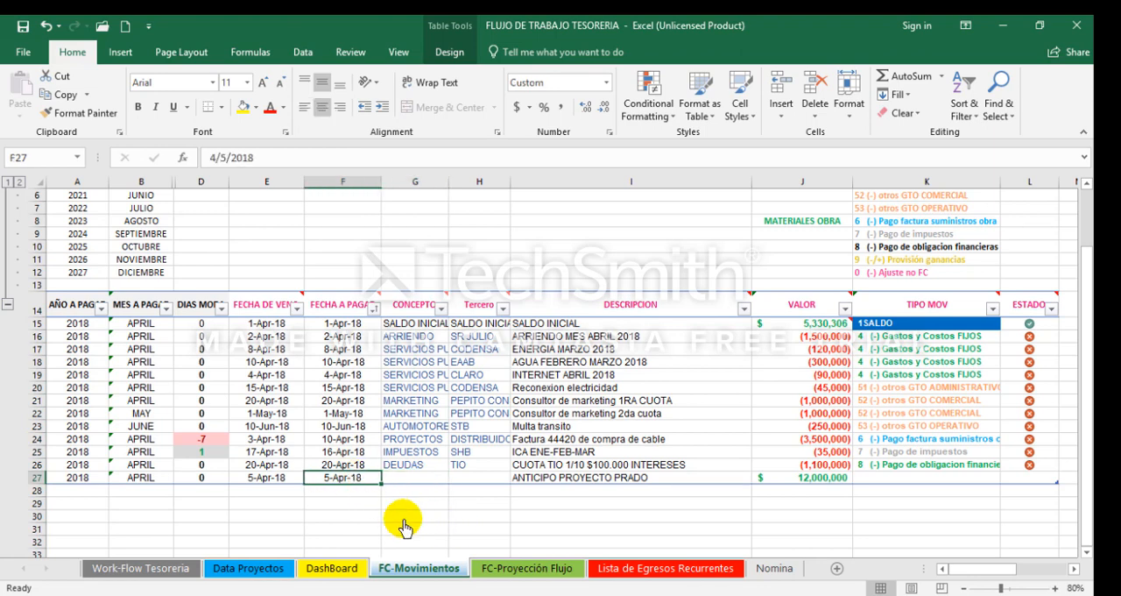
Step: Give the project advance in row 27 the CONCEPTO INGRESOS and the Tercero CENTRO COMERCIAL
key("Right")
key("Up")
key("Down")
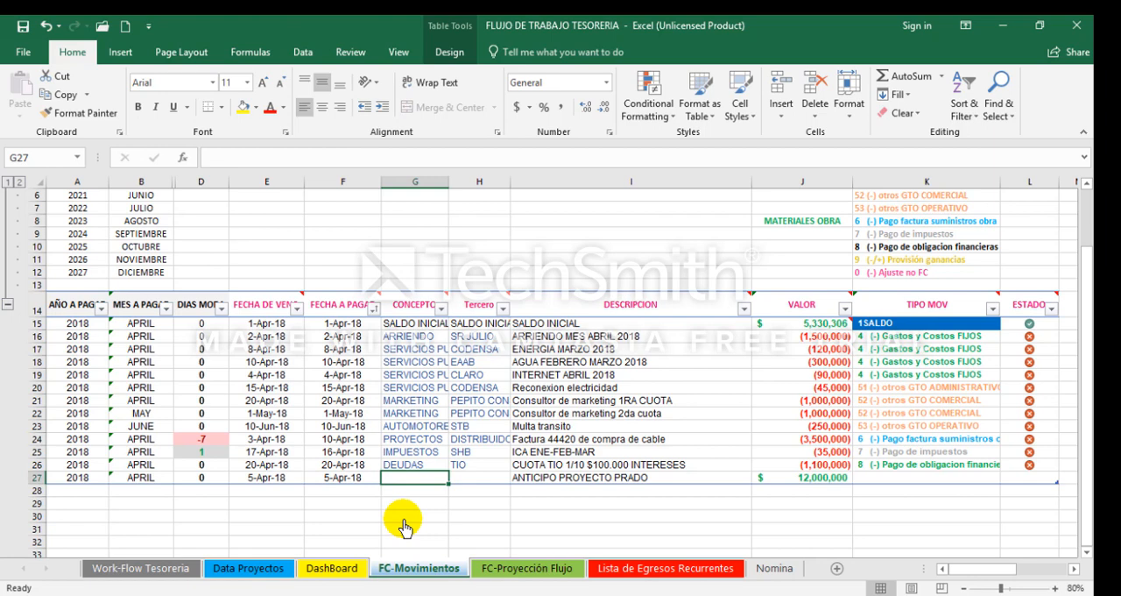
type("INGRESOS")
key("Tab")
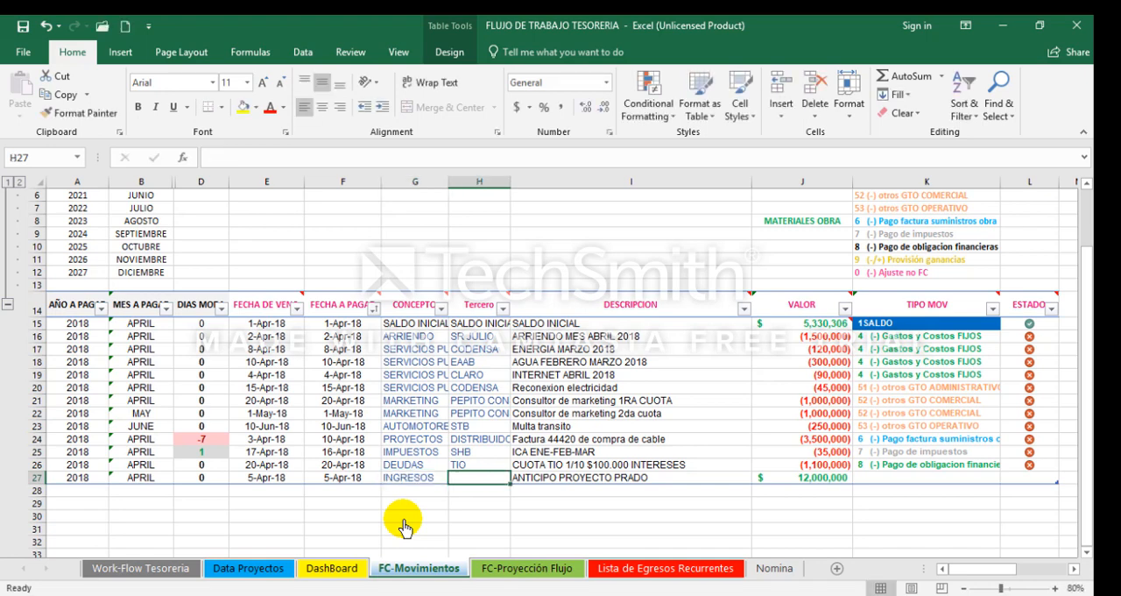
type("CENTRO CO")
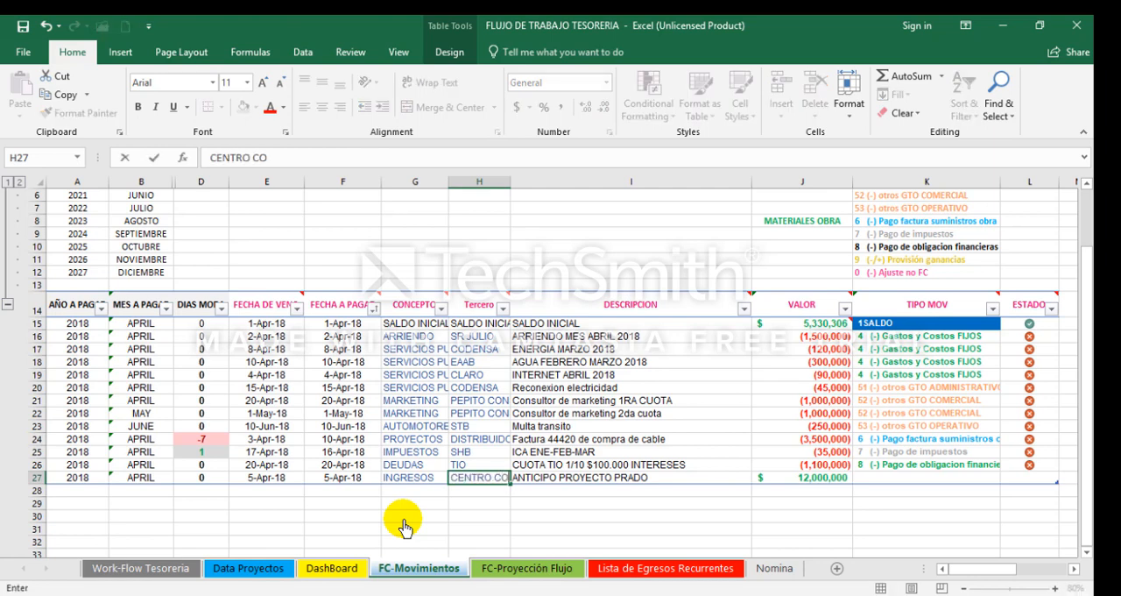
key("Tab")
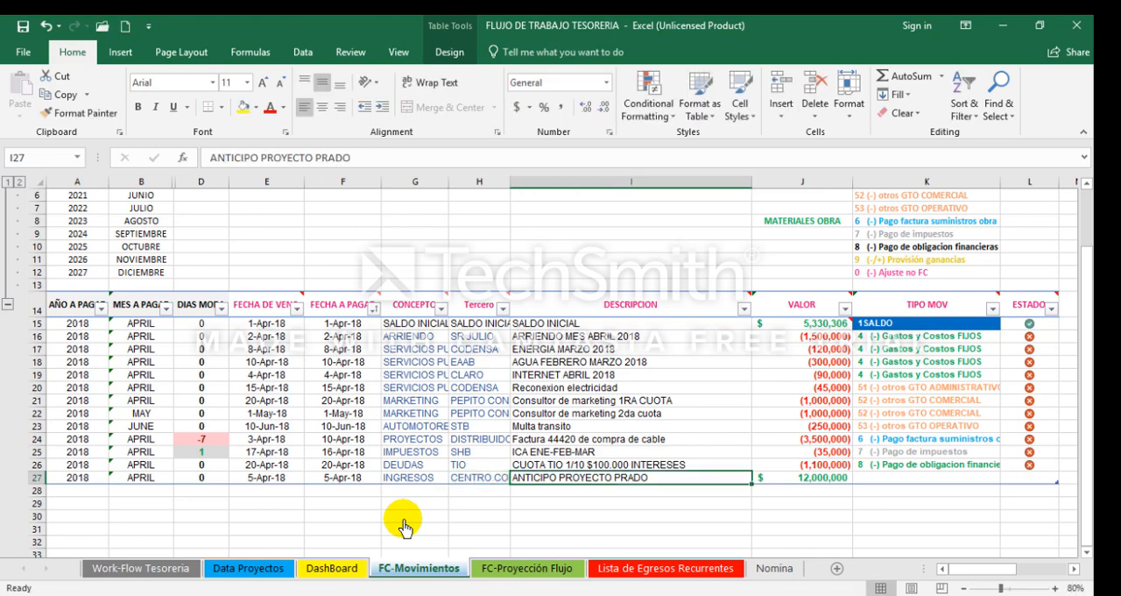
Step: Add two new movements in rows 28 and 29, each with a VALOR of 5000000
key("Tab")
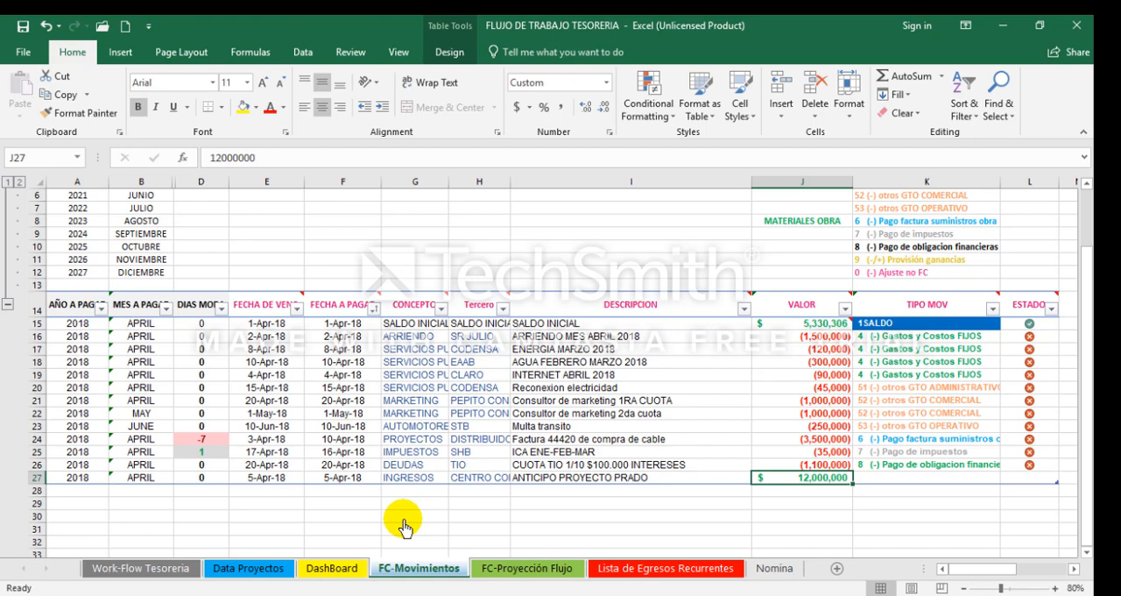
key("Down")
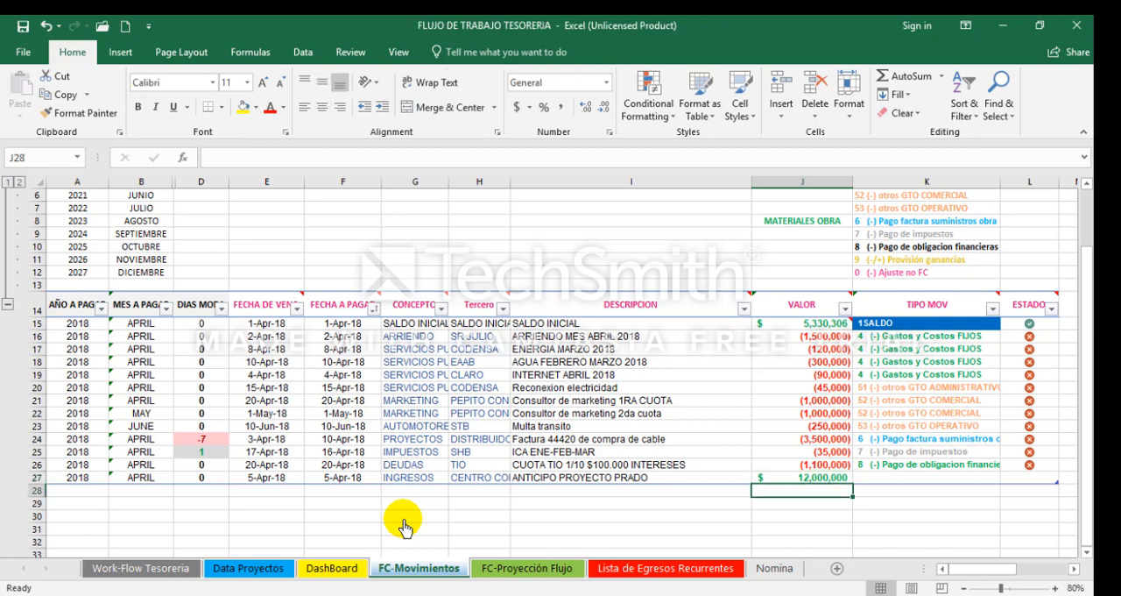
type("5000000")
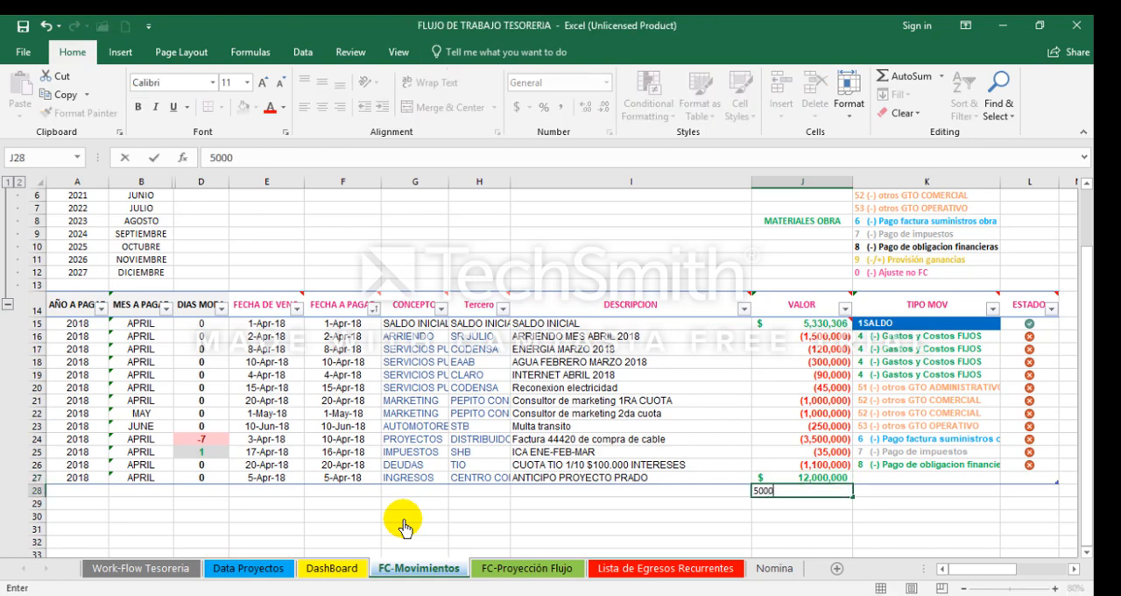
key("Return")
type("5000000")
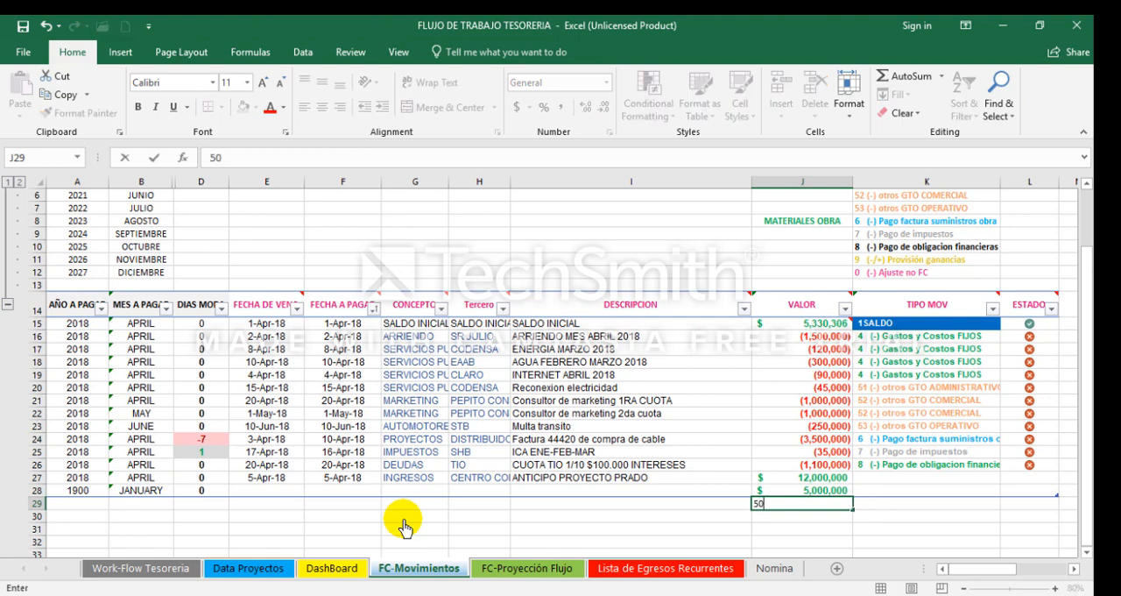
key("Return")
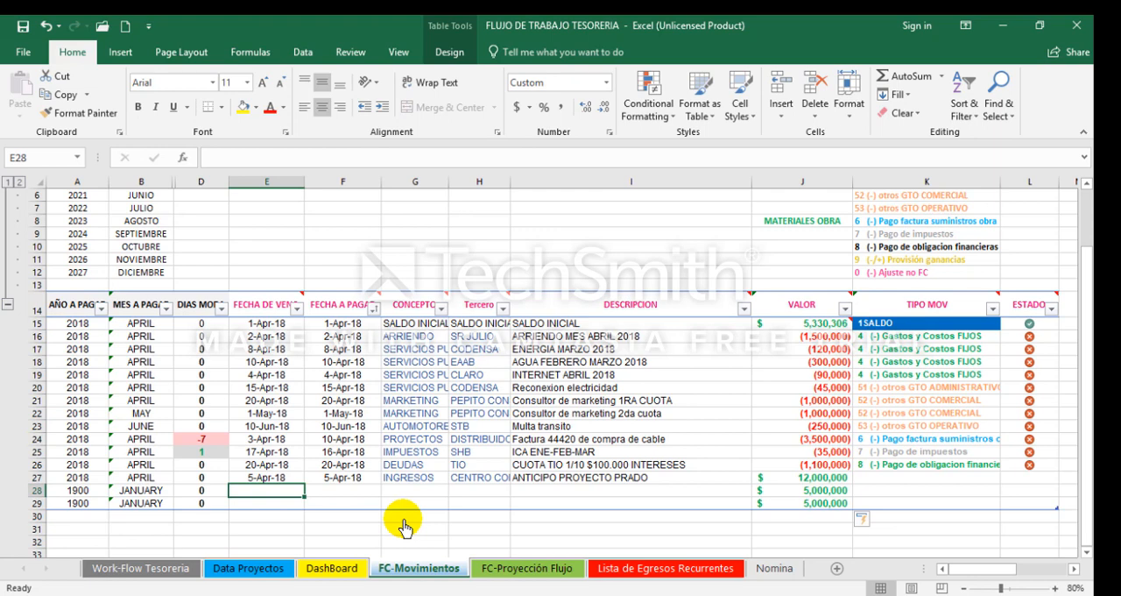
Step: Set the due dates of the new movements to 5-May-18 in row 28 and 5-Jun-18 in row 29
type("5-")
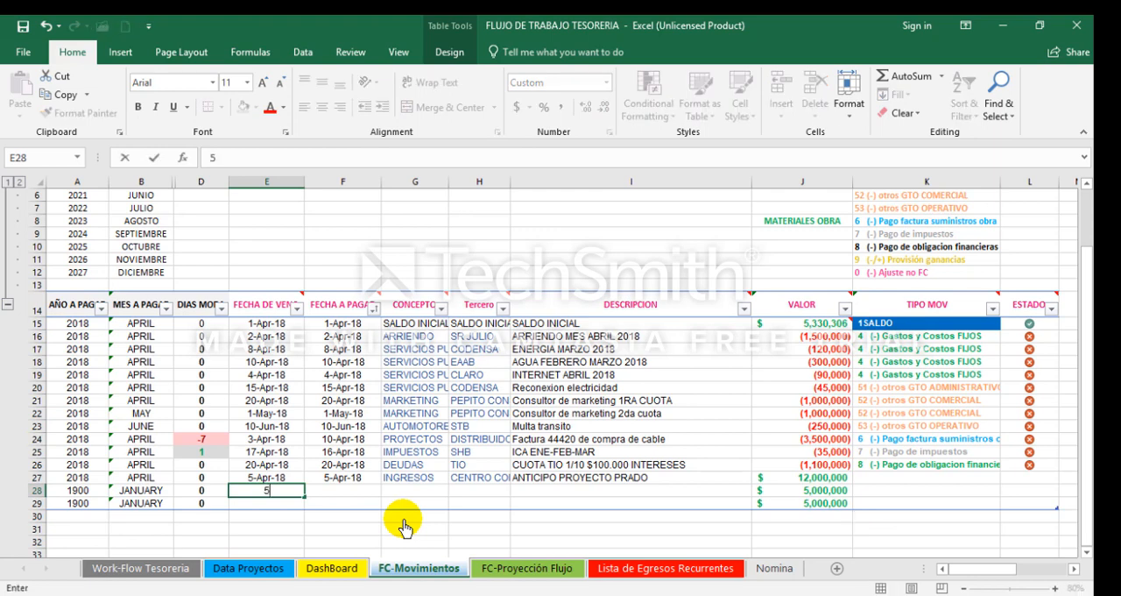
key("BackSpace")
key("BackSpace")
type("5-5")
key("Return")
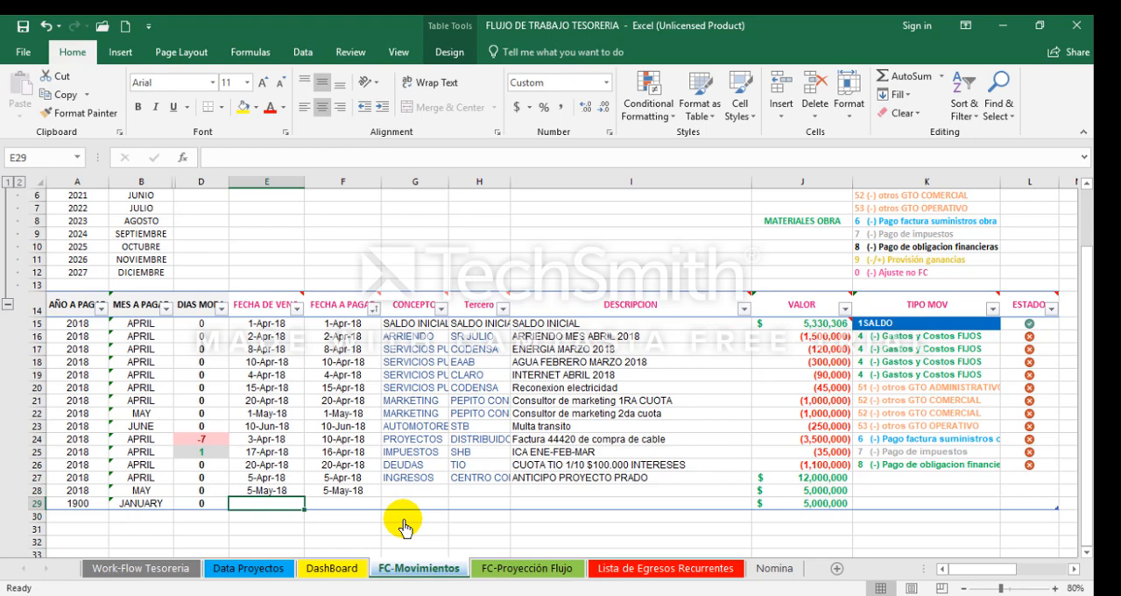
type("5-6")
key("Right")
key("Right")
Step: Copy the CONCEPTO INGRESOS and Tercero CENTRO COMERCIAL from row 27 into rows 28 and 29
key("Up")
key("Up")
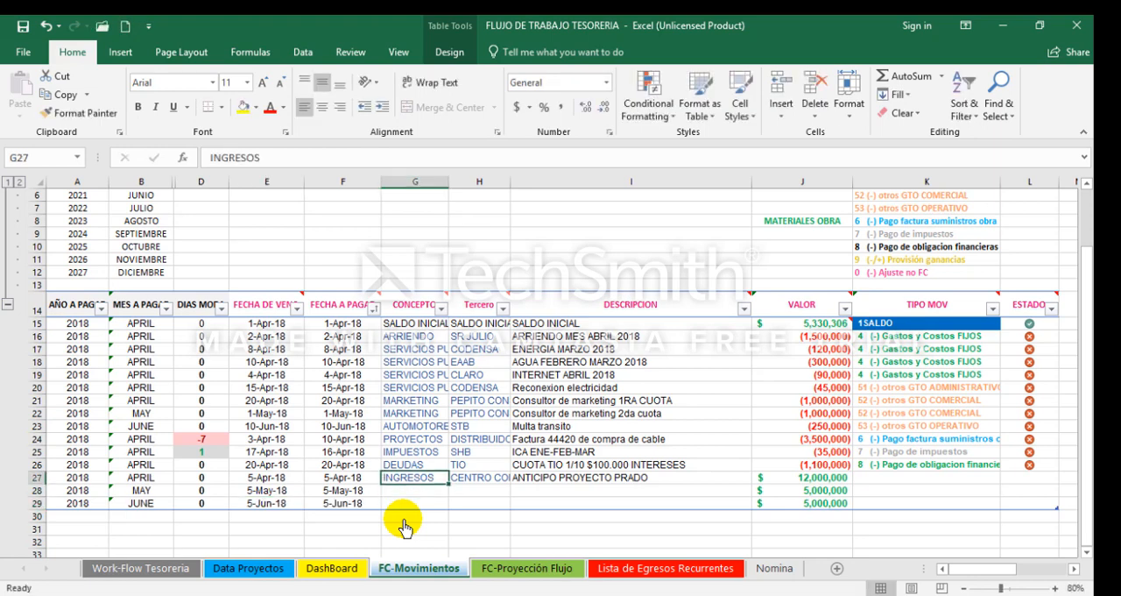
key("shift+Right")
key("ctrl+c")
key("Down")
key("ctrl+v")
key("Down")
key("Return")
Step: Enter 2DA CUOTA PROYECTO PRADO as the DESCRIPCION of the May movement in row 28
key("Up")
key("Right")
key("Right")
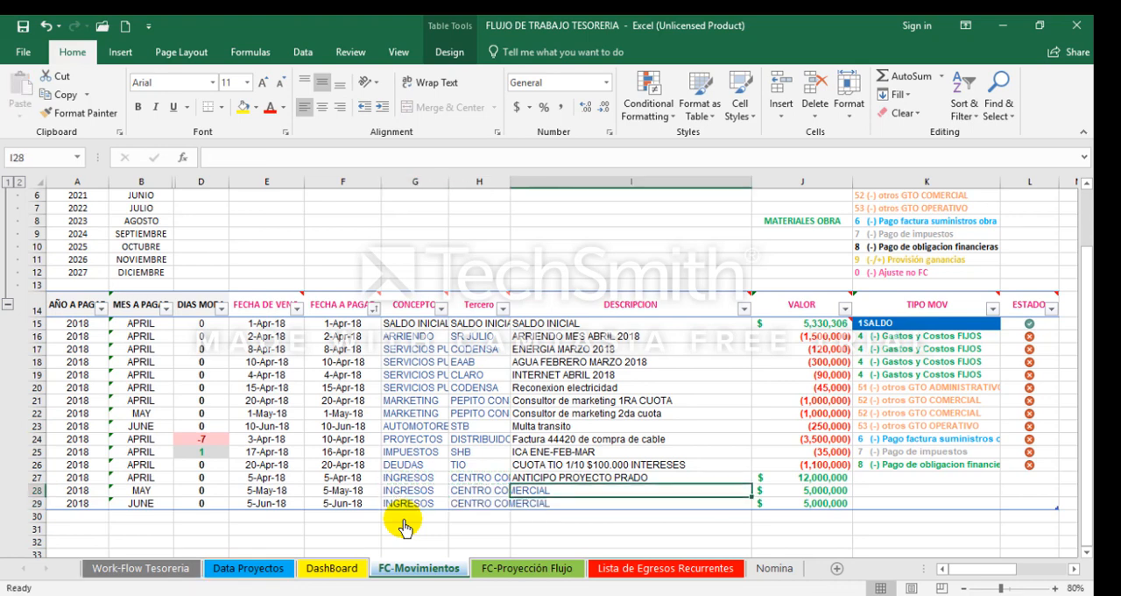
type("2DA")
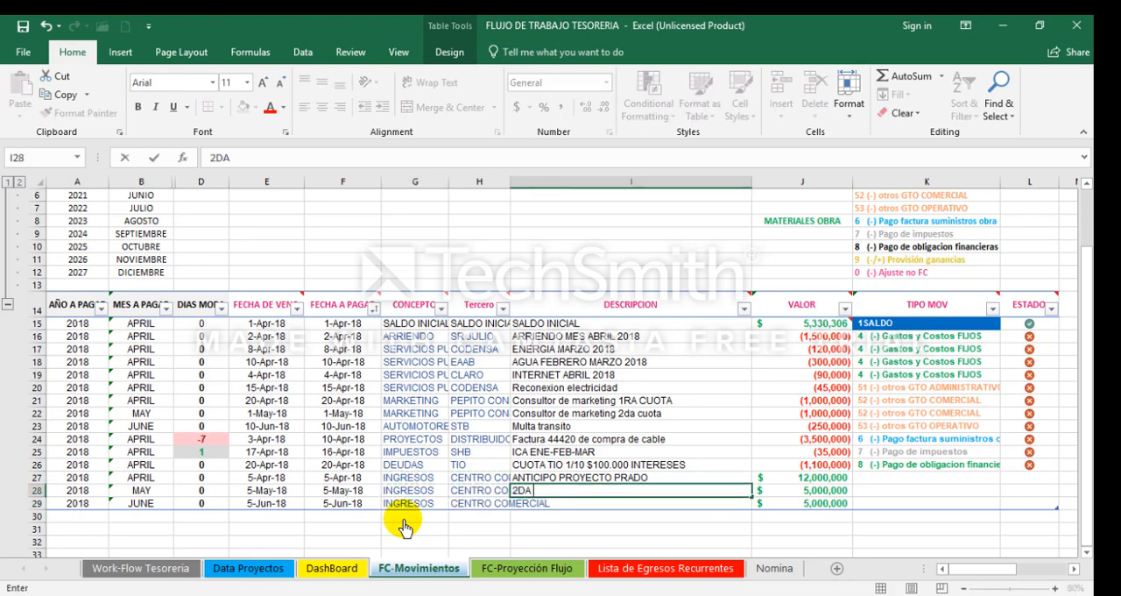
type(" CUOTA PROYECTO PRADO")
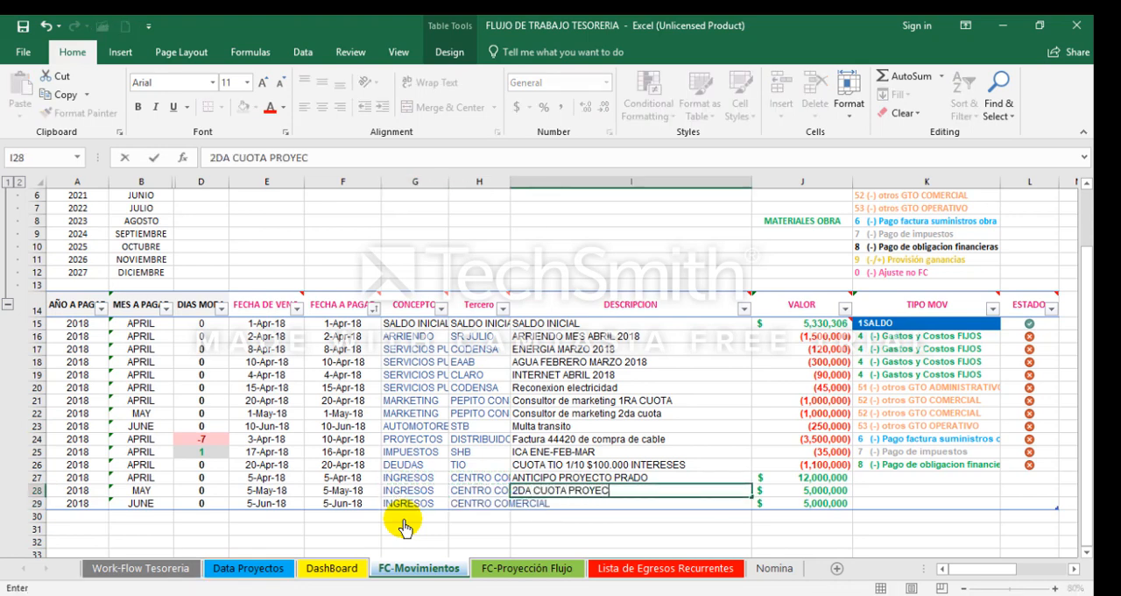
key("ctrl+Return")
Step: Copy the row 28 DESCRIPCION into row 29 and change it to 3RA CUOTA PROYECTO PRADO
key("ctrl+c")
key("Down")
key("ctrl+v")
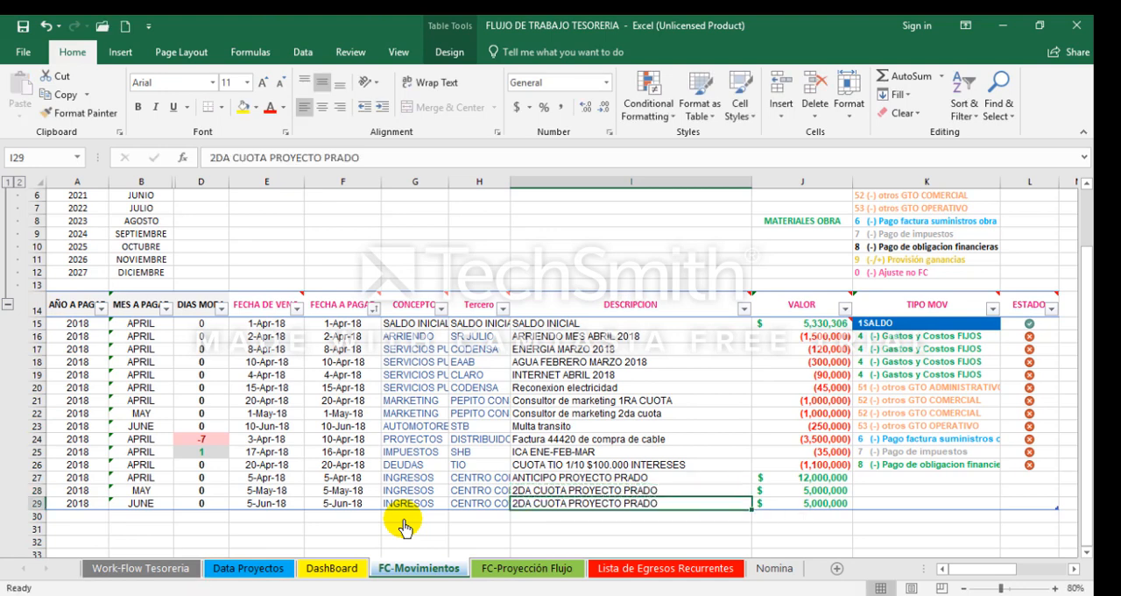
key("F2")
key("Left")
key("Left")
key("Left")
key("Left")
key("Left")
key("Left")
key("Left")
key("Left")
key("Left")
key("Left")
key("Left")
key("Left")
key("Left")
key("Left")
key("Left")
key("Left")
key("Left")
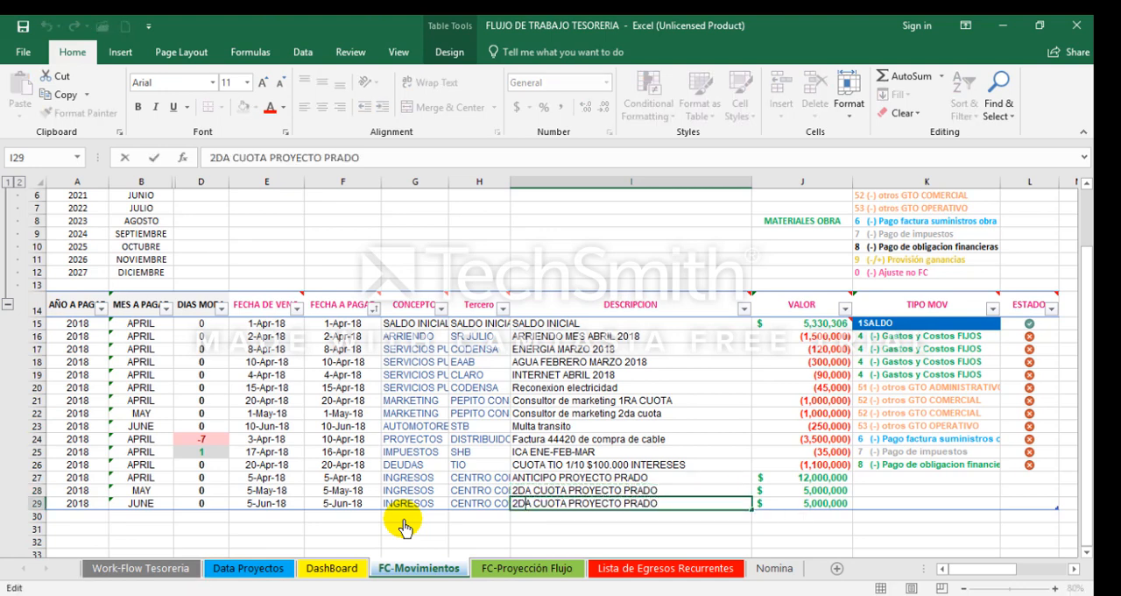
key("Delete")
key("Delete")
type("3R")
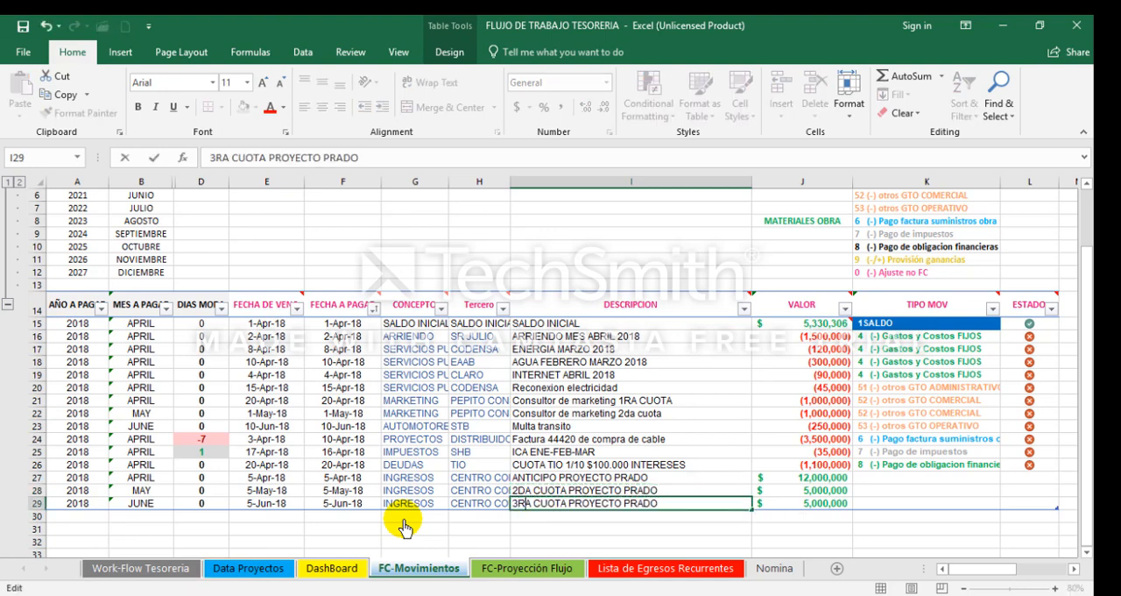
key("shift+Return")
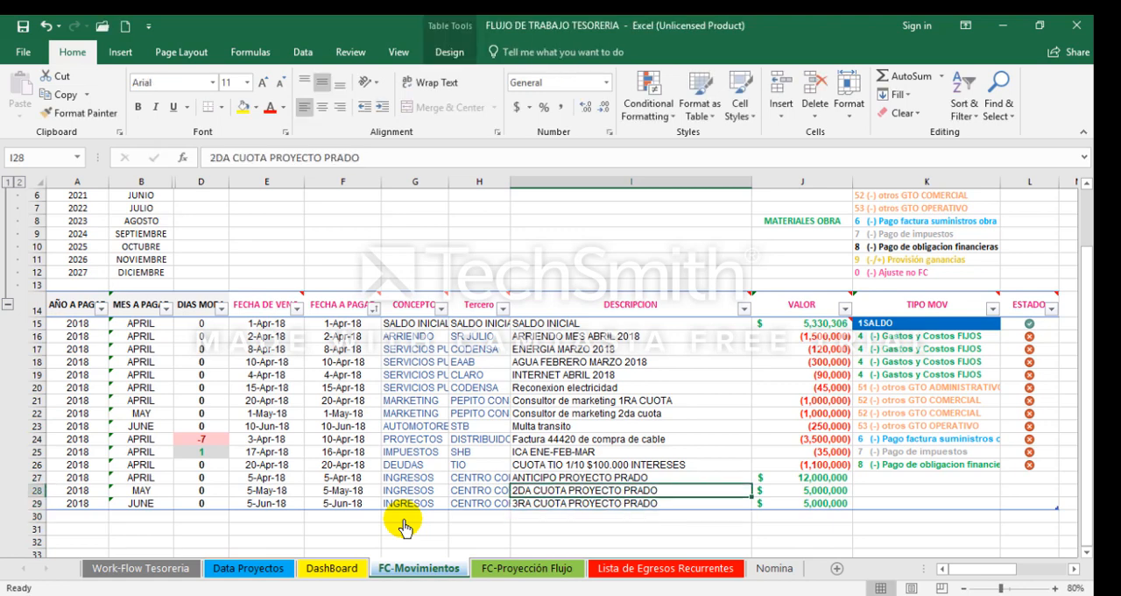
Step: Classify the three project income movements in rows 27 to 29 as TIPO MOV 21 (+) INGRESO PROYECTO
key("Right")
key("Up")
key("Down")
key("Down")
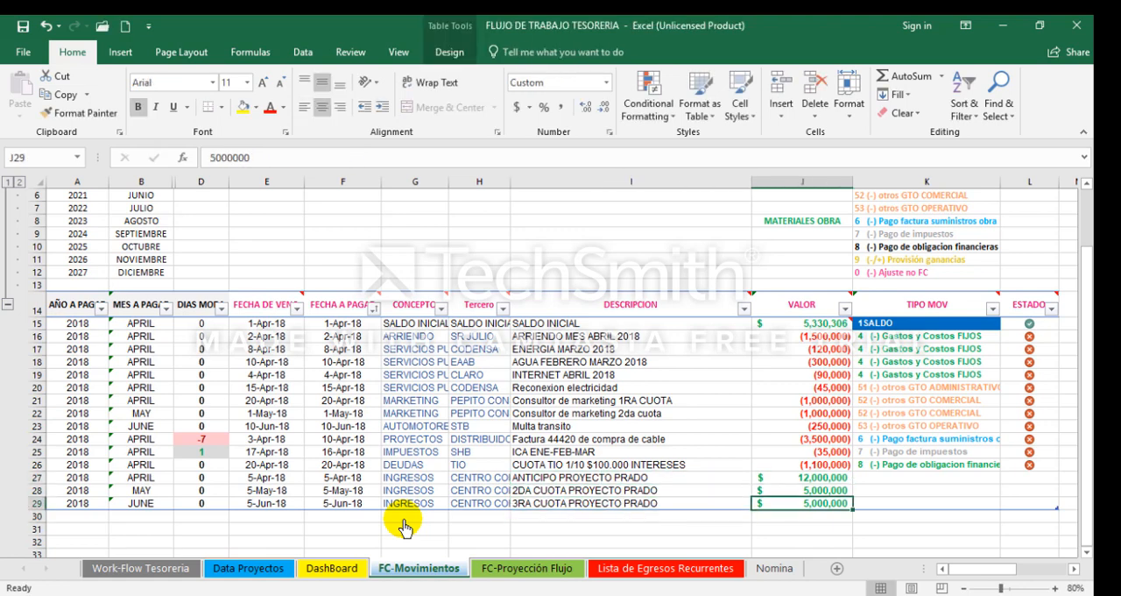
key("Up")
key("Up")
key("Right")
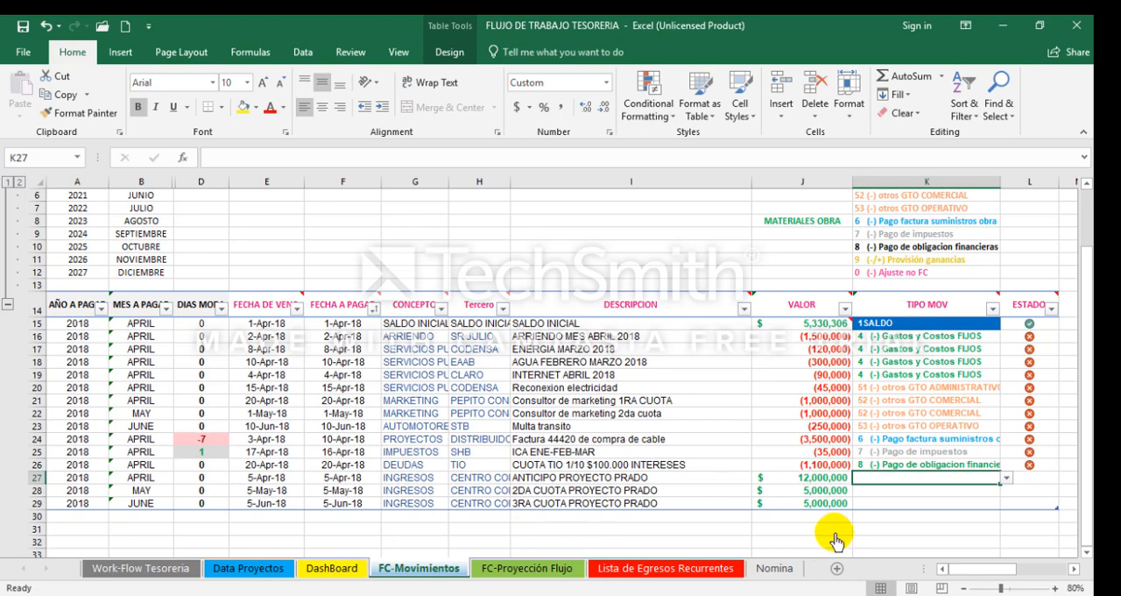
left_click(1007, 479)
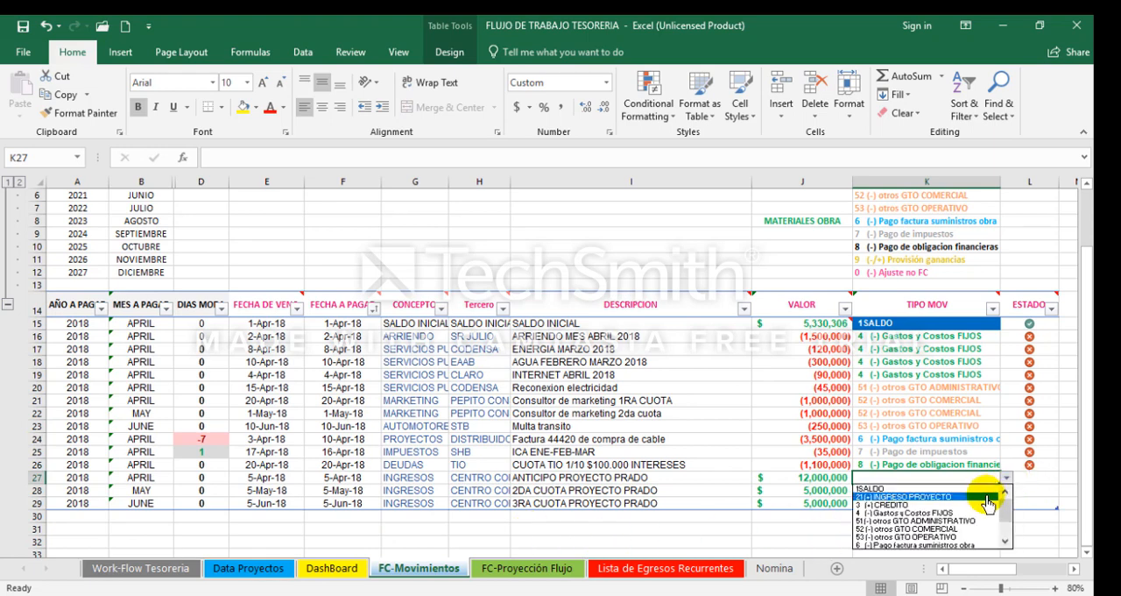
left_click(947, 497)
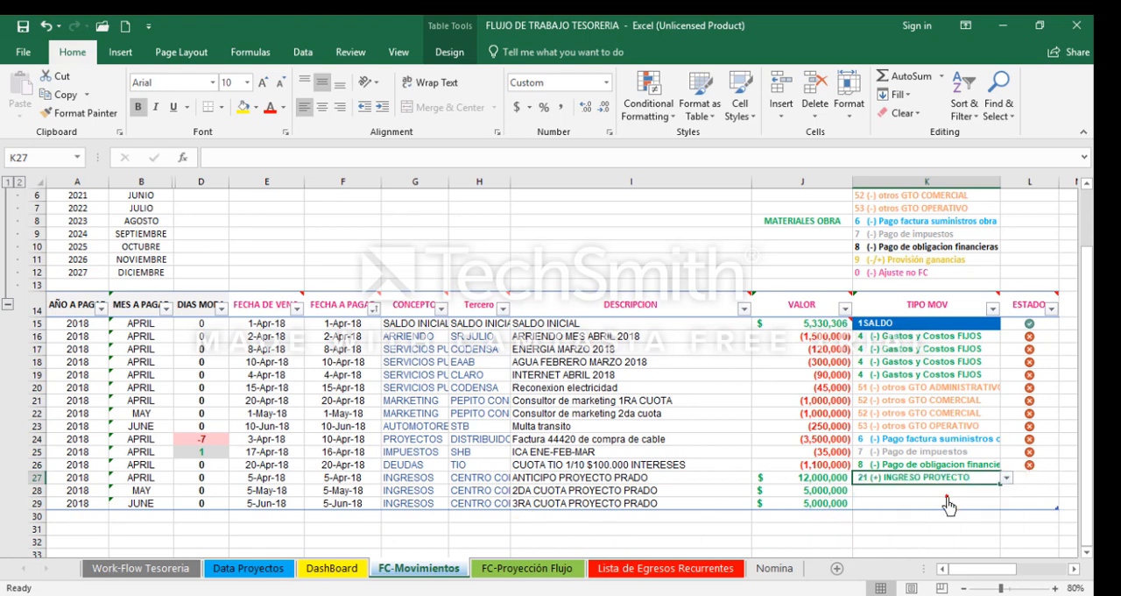
left_click(968, 491)
left_click(1007, 490)
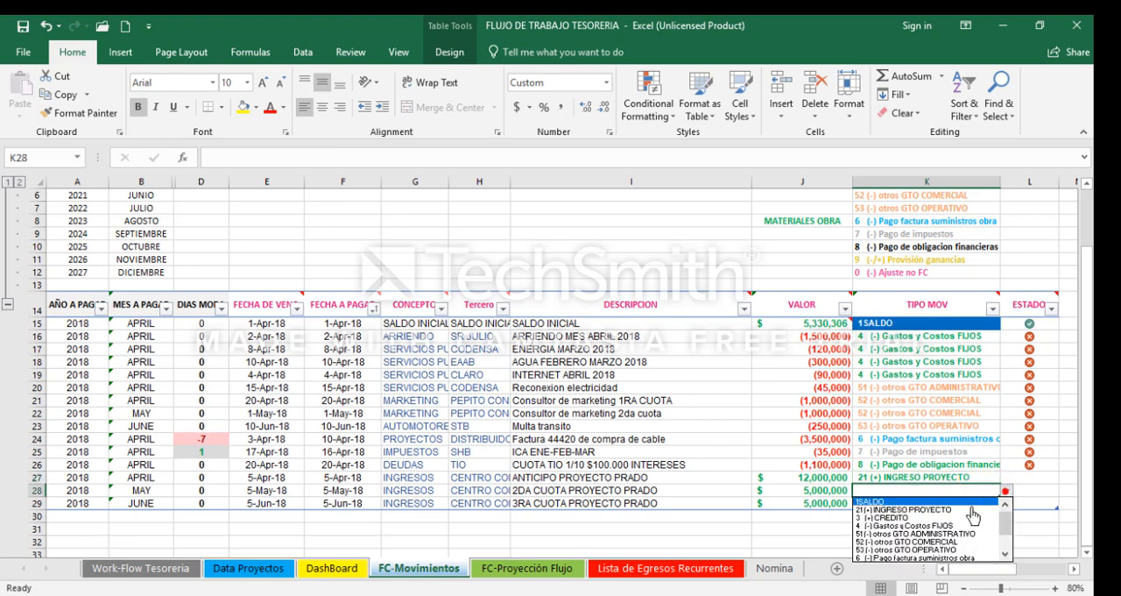
left_click(970, 510)
left_click(964, 503)
left_click(1005, 503)
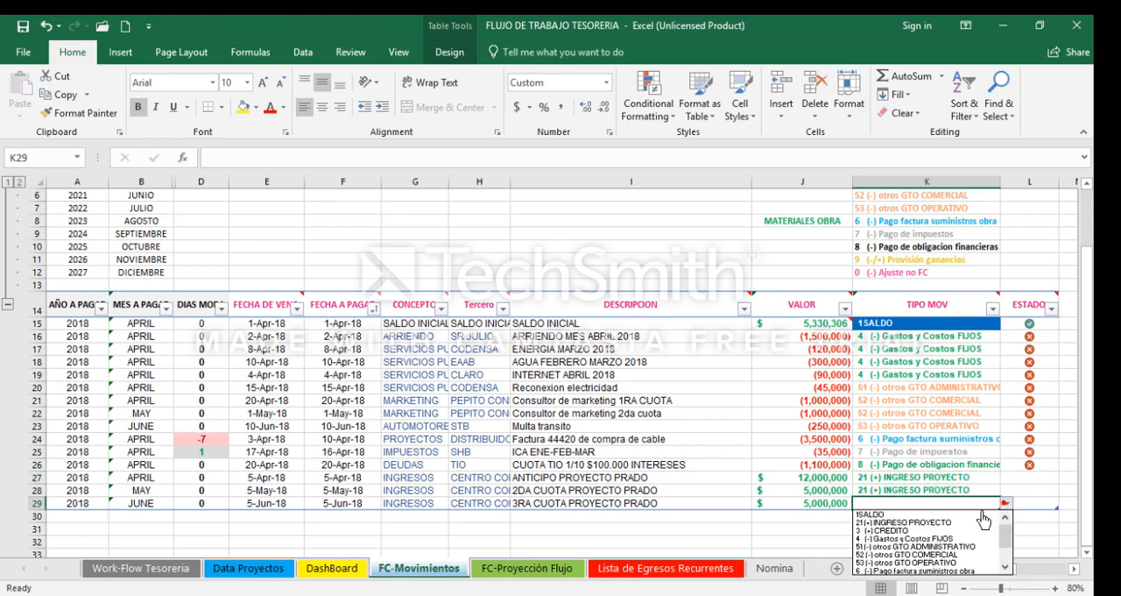
left_click(964, 522)
Step: Give the ESTADO of the project income movements in rows 27 to 29 the value 1 for the red-cross status
key("Right")
key("Up")
key("Up")
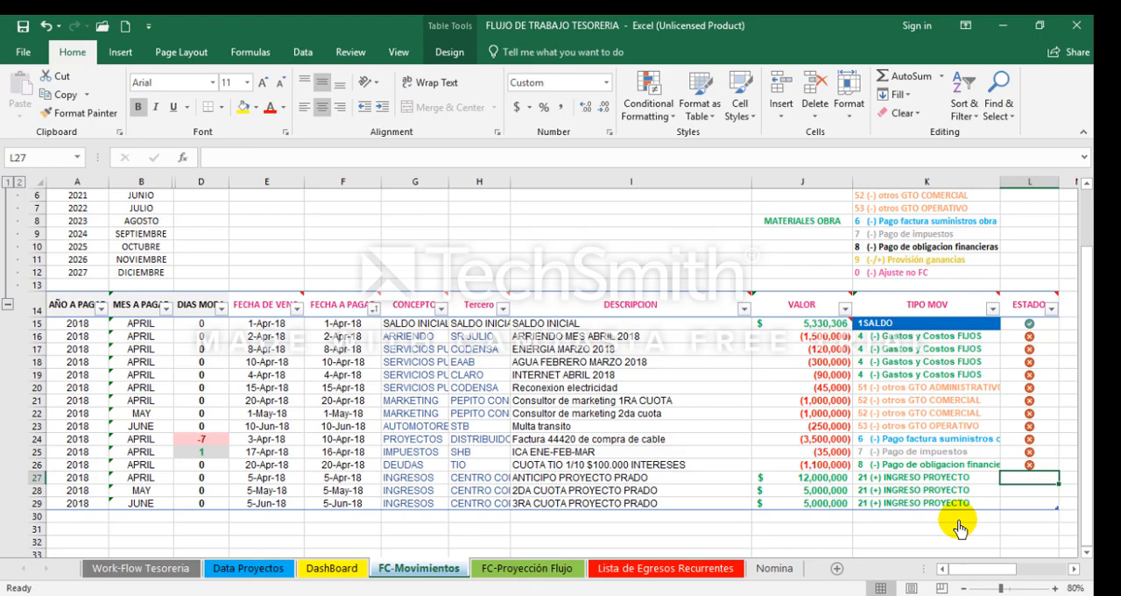
type("1")
key("Return")
type("1")
key("Return")
type("1")
key("Return")
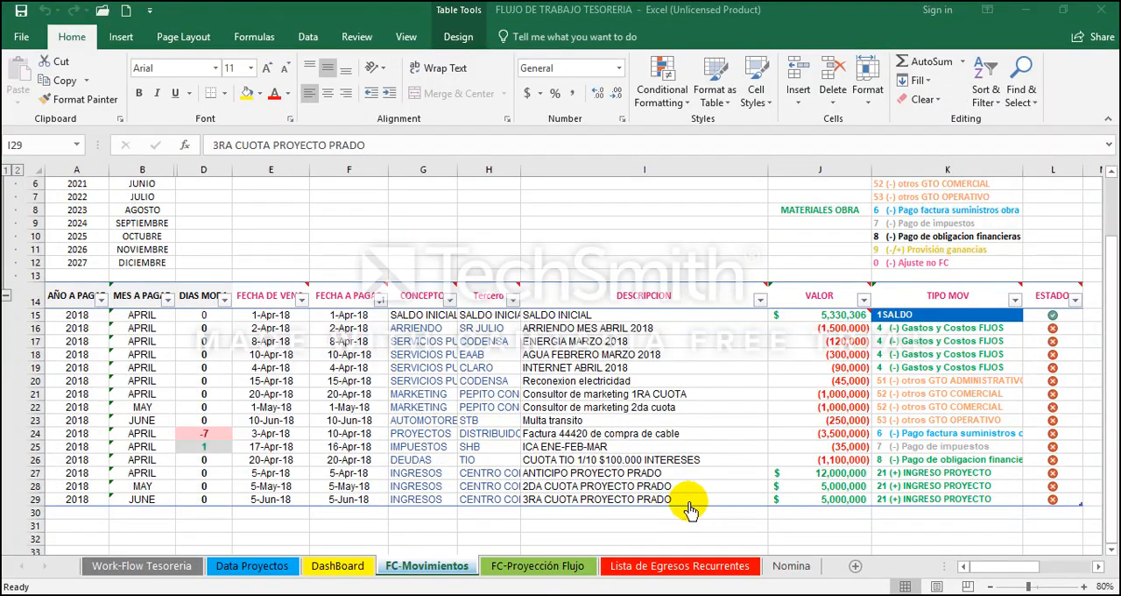
Step: Review the DESCRIPCION entries of all recorded movements, from SALDO INICIAL in row 15 through the last project instalment in row 29
left_click(681, 500)
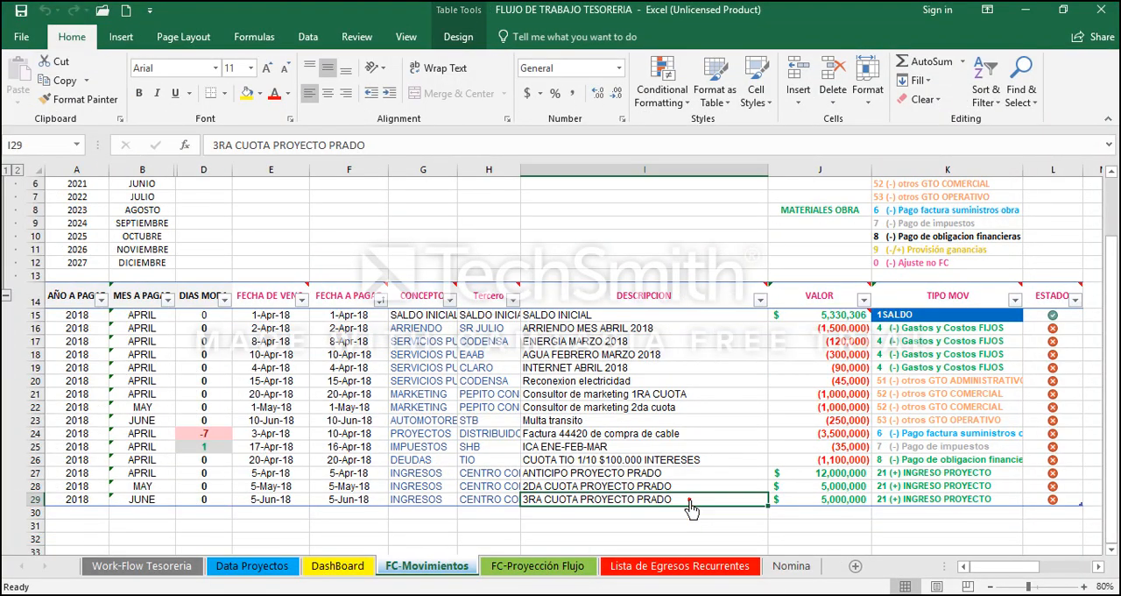
key("Down")
key("Down")
key("Left")
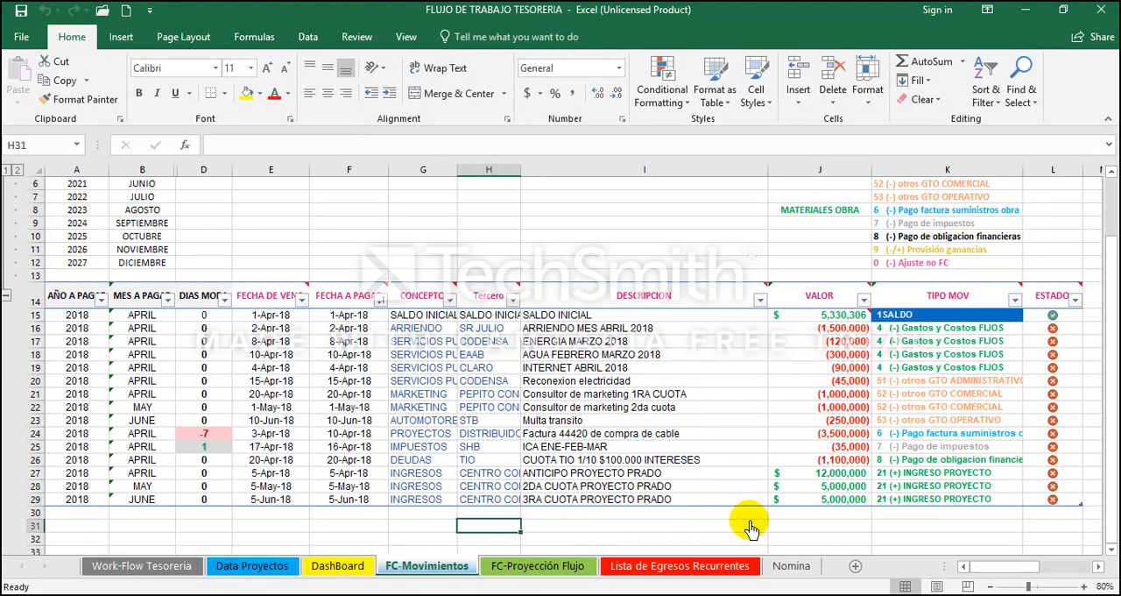
key("Down")
key("Down")
key("Down")
key("Down")
key("Down")
key("Down")
key("Up")
key("Up")
key("Up")
key("Up")
key("Up")
key("Up")
key("Up")
key("Up")
key("Up")
key("Up")
key("Up")
key("Up")
key("Up")
key("Up")
key("Up")
key("Up")
key("Up")
key("Up")
key("Up")
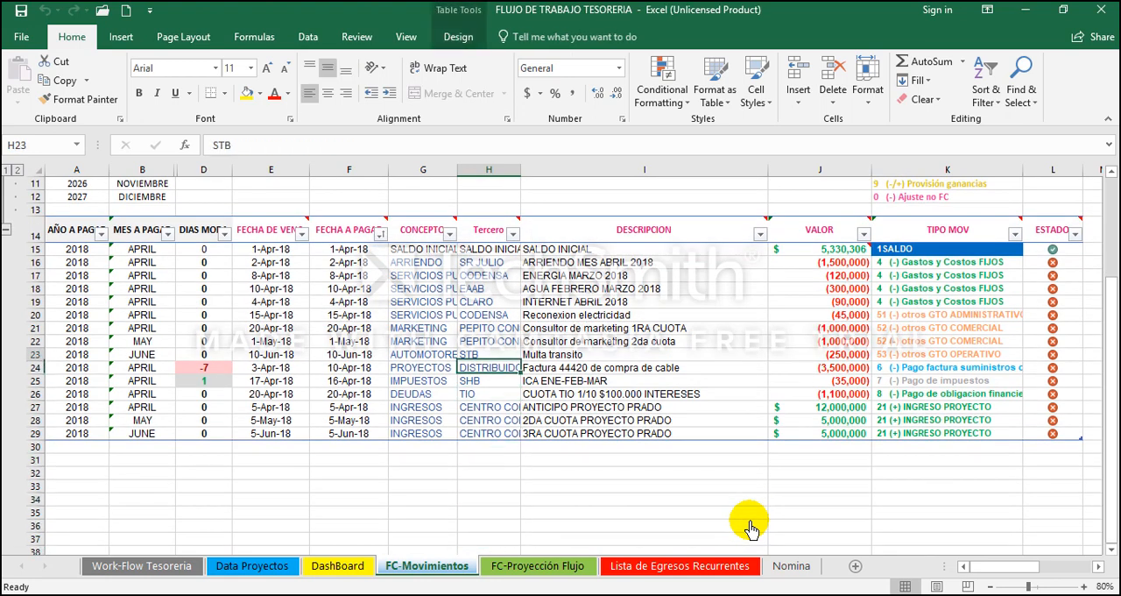
key("Right")
key("Up")
key("Up")
key("Up")
key("shift+Down")
key("shift+Down")
key("shift+Down")
key("shift+Down")
key("shift+Down")
key("shift+Down")
key("shift+Down")
key("shift+Down")
key("shift+Down")
key("shift+Down")
key("shift+Down")
key("shift+Down")
key("shift+Down")
key("shift+Down")
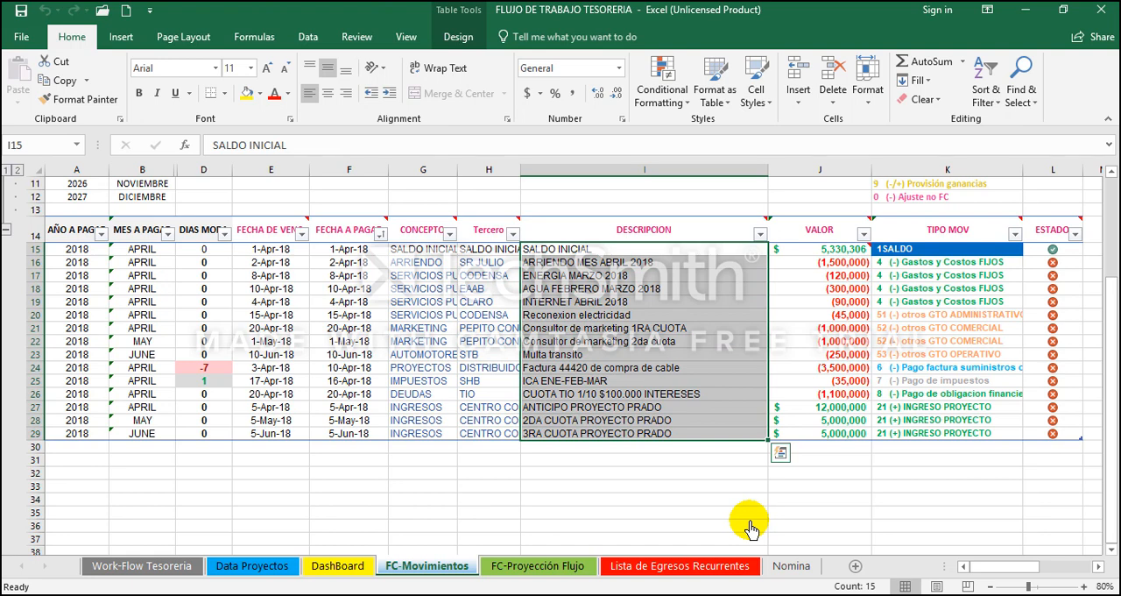
key("Down")
key("Down")
key("Down")
key("Down")
key("Down")
key("Down")
key("Down")
key("Down")
key("Down")
key("Down")
key("Down")
key("Down")
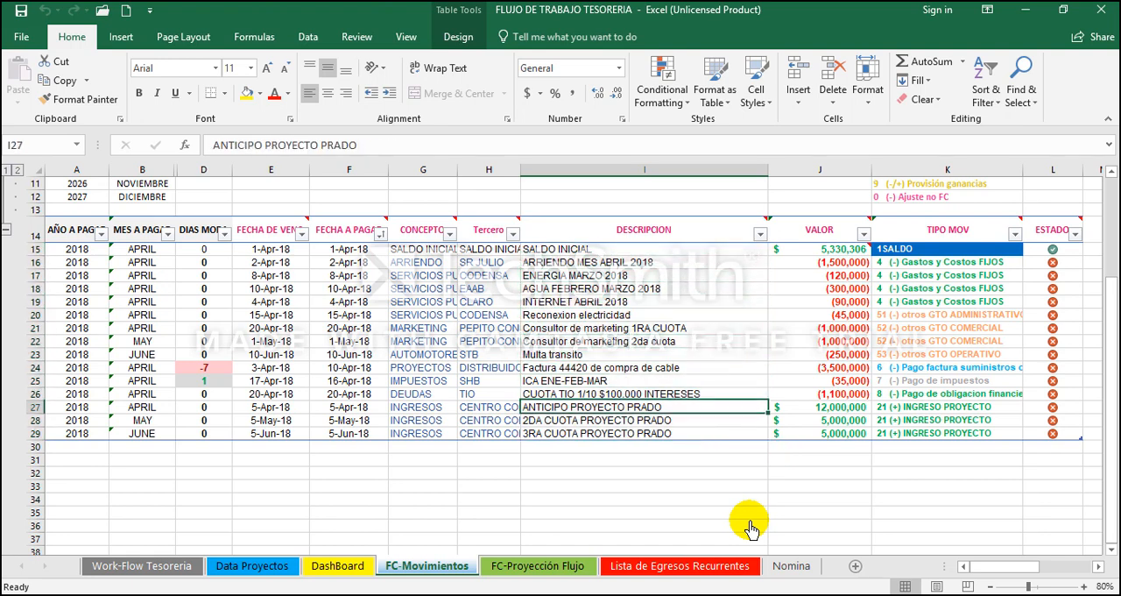
key("Down")
key("Down")
key("Down")
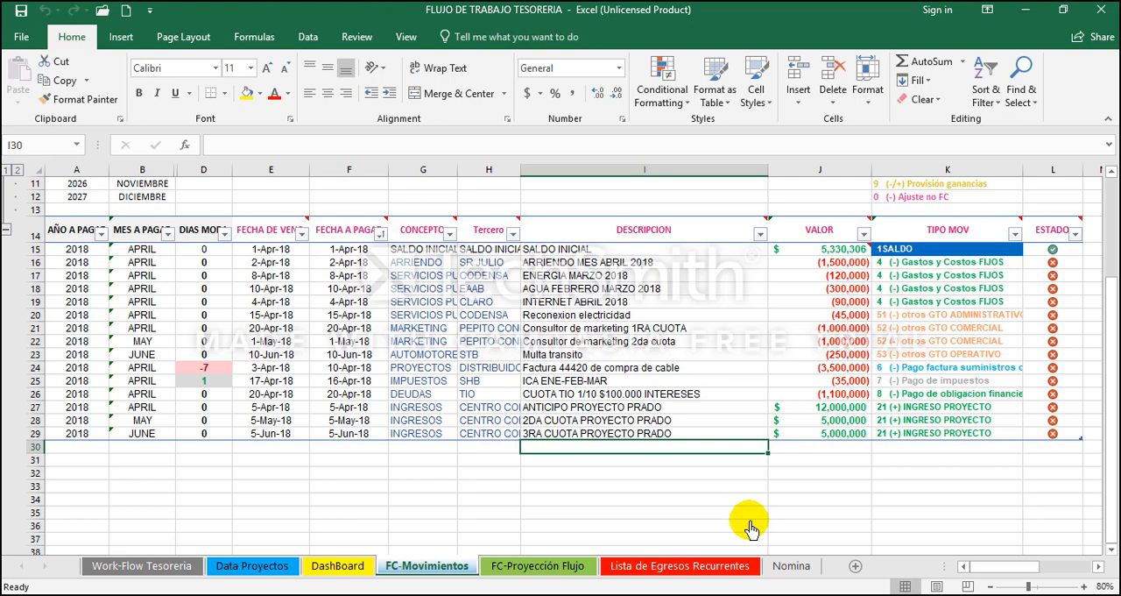
Step: Start a new movement in row 30 with 1-May-18 as its due date
key("Left")
key("Left")
key("Left")
key("Left")
key("Left")
key("Left")
key("Left")
key("Right")
key("Right")
key("Right")
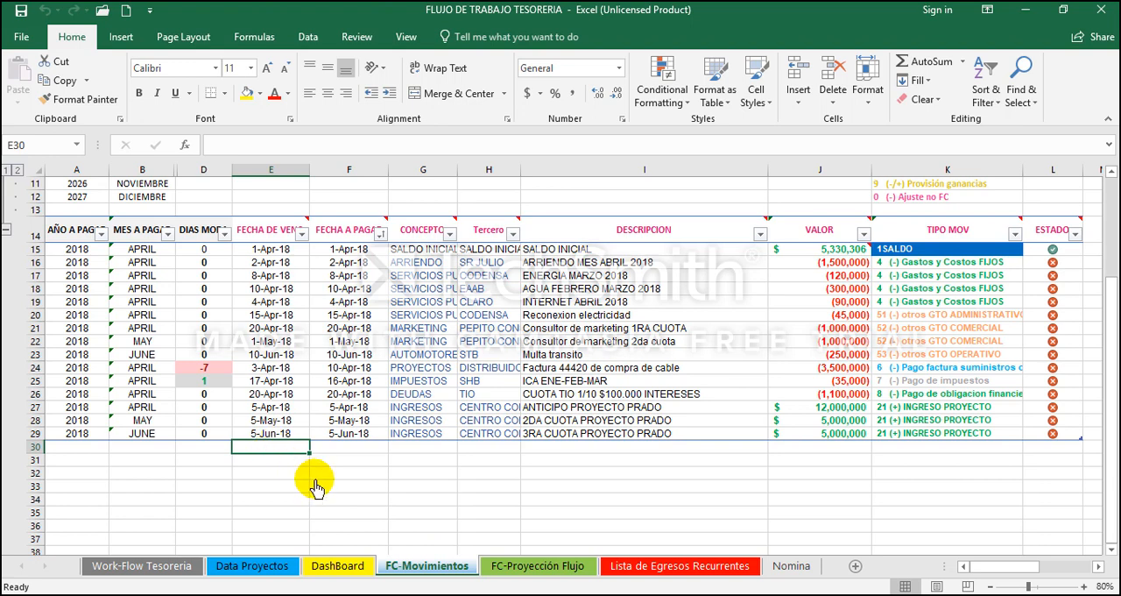
type("1/5")
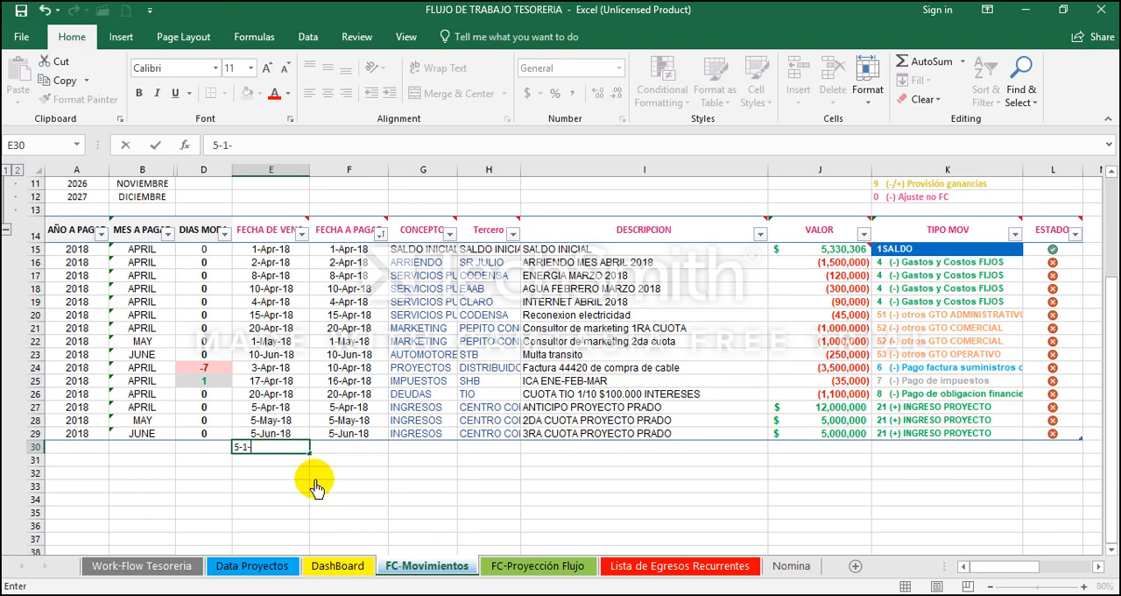
key("Tab")
key("Tab")
Step: Fill in SALDO INICIAL as the CONCEPTO, Tercero and DESCRIPCION of the row 30 movement
type("S")
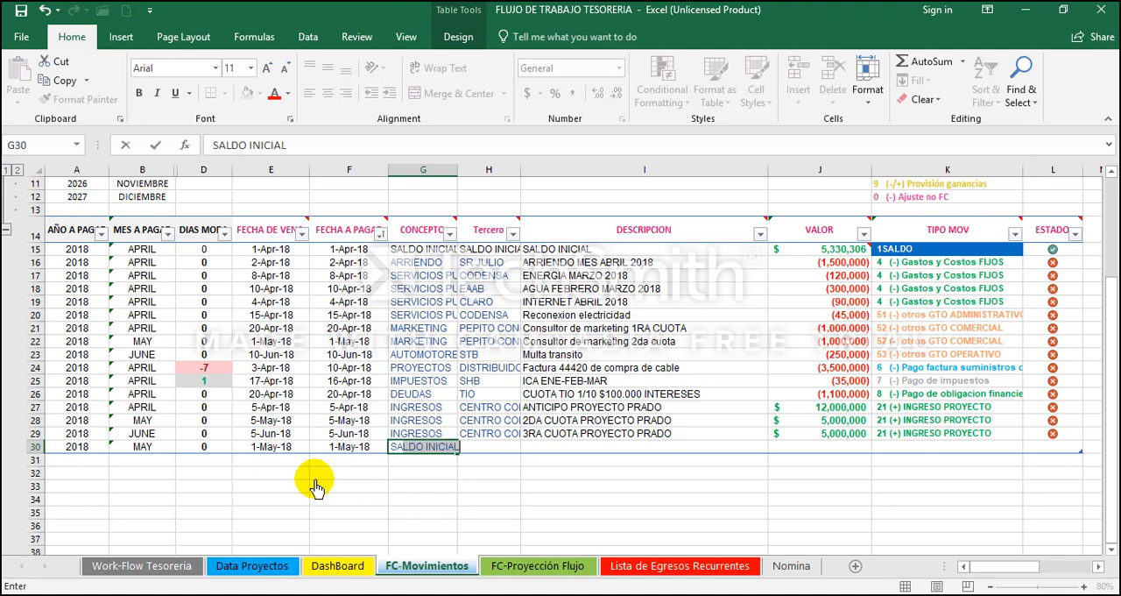
key("Tab")
type("S")
key("Tab")
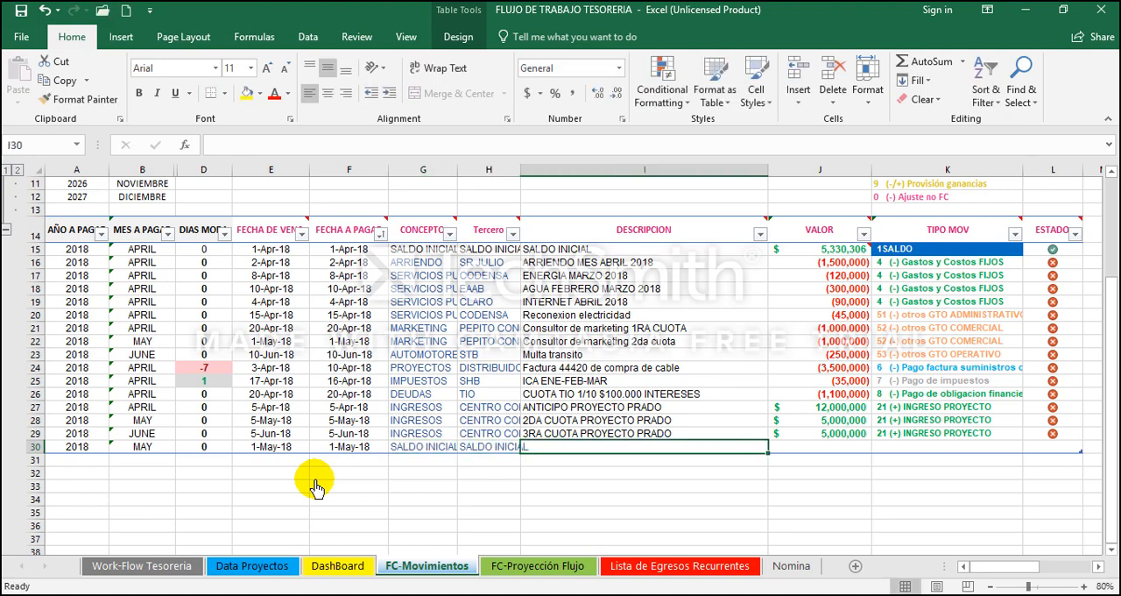
type("SALDO INICIAL")
key("Tab")
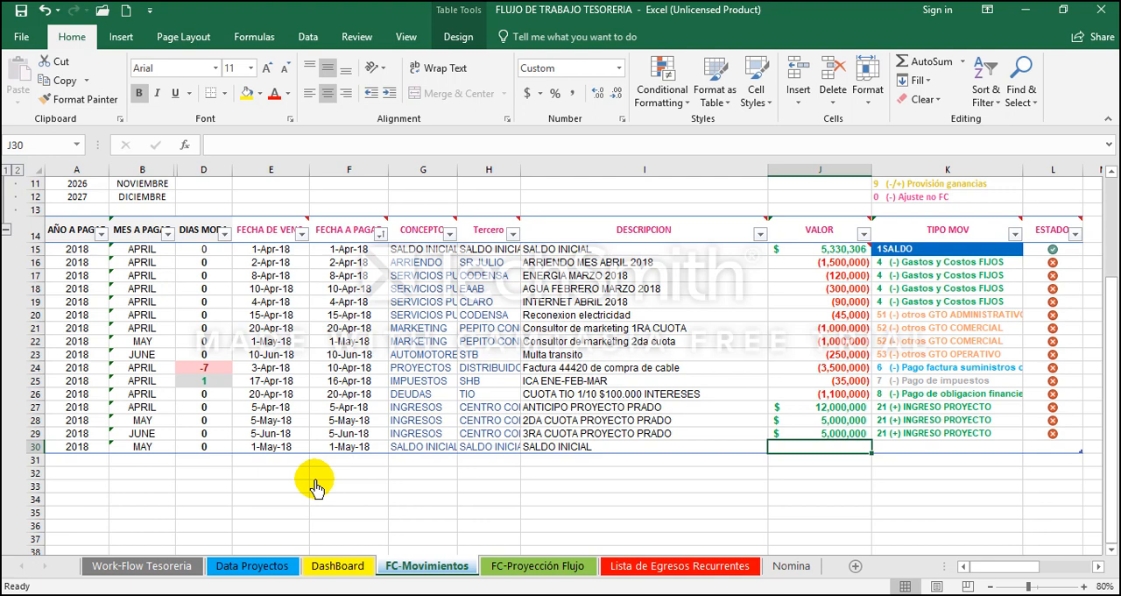
Step: Set the row 30 VALOR to 0 and classify the movement as TIPO MOV 1SALDO
type("0")
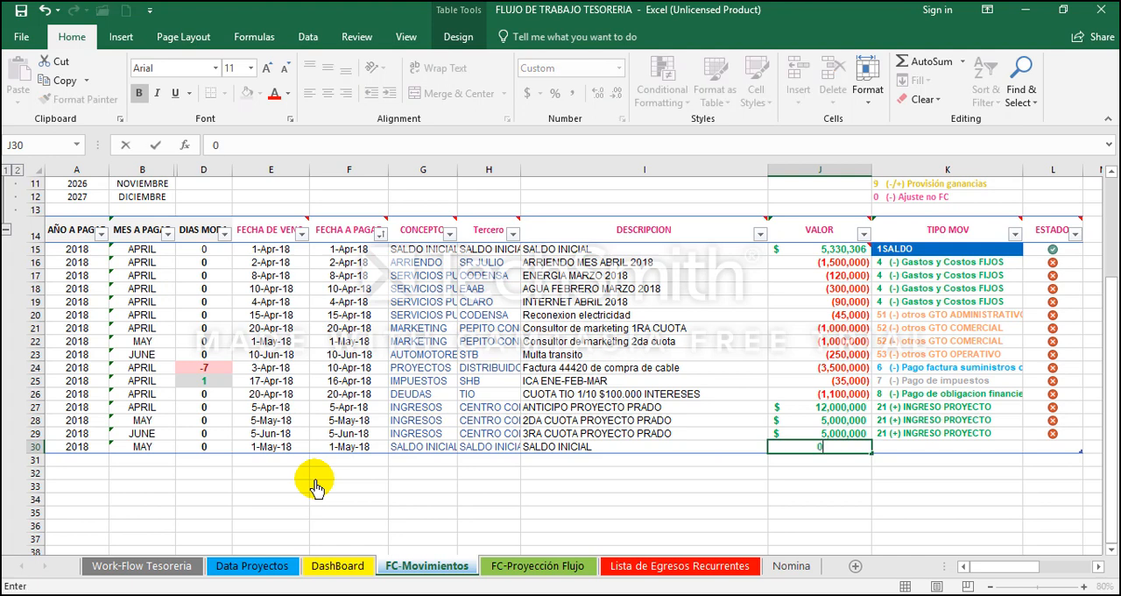
key("Return")
key("Up")
key("Right")
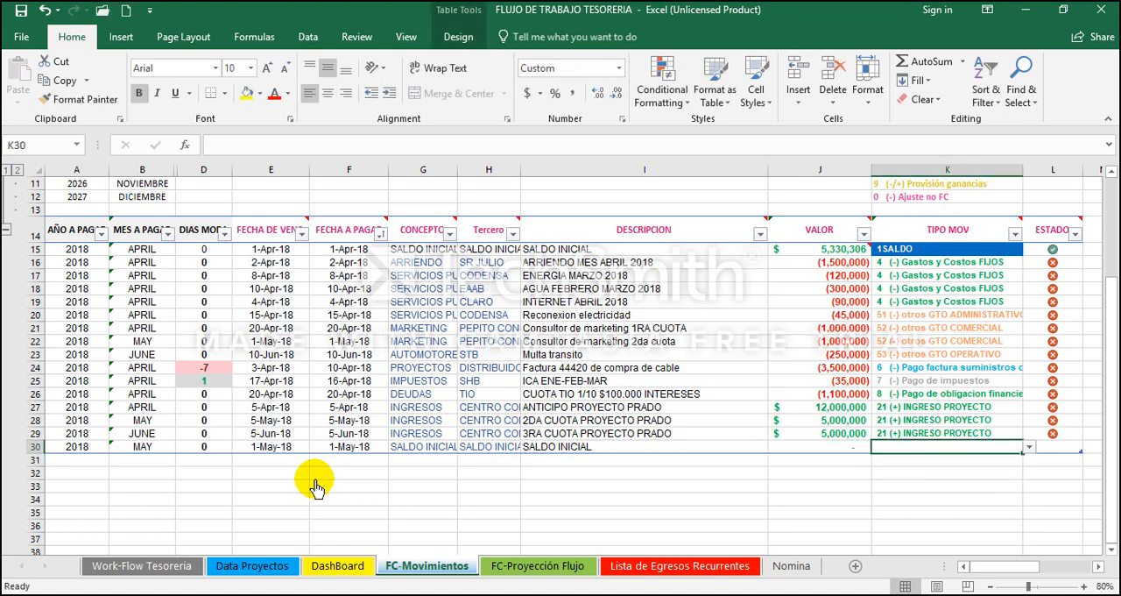
left_click(1030, 446)
left_click(1007, 458)
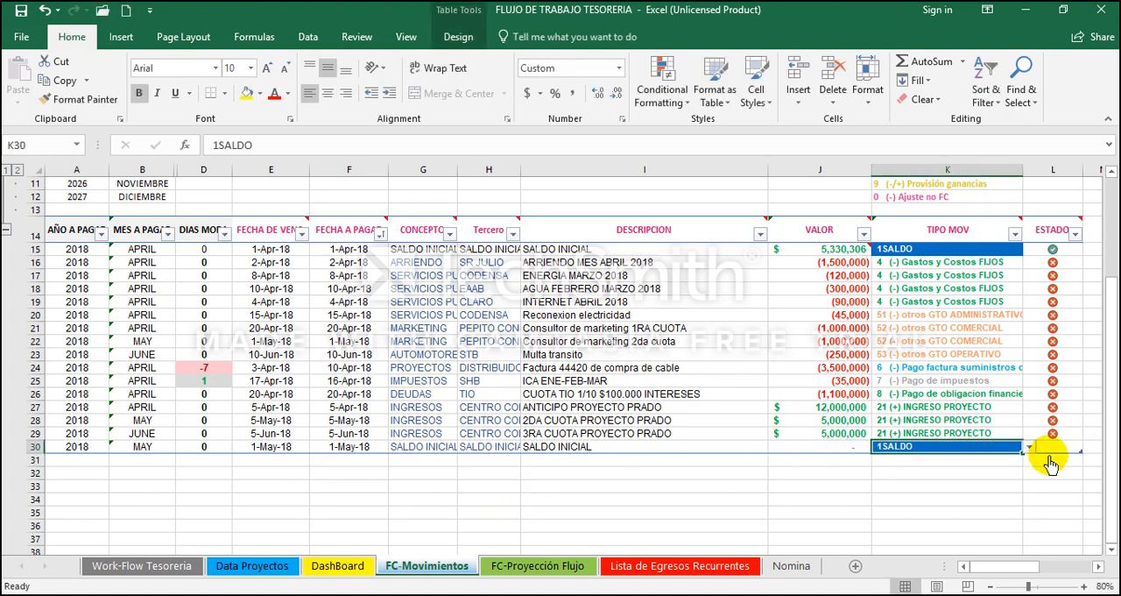
Step: Give the new SALDO INICIAL movement in row 30 the red-cross ESTADO
left_click(1052, 448)
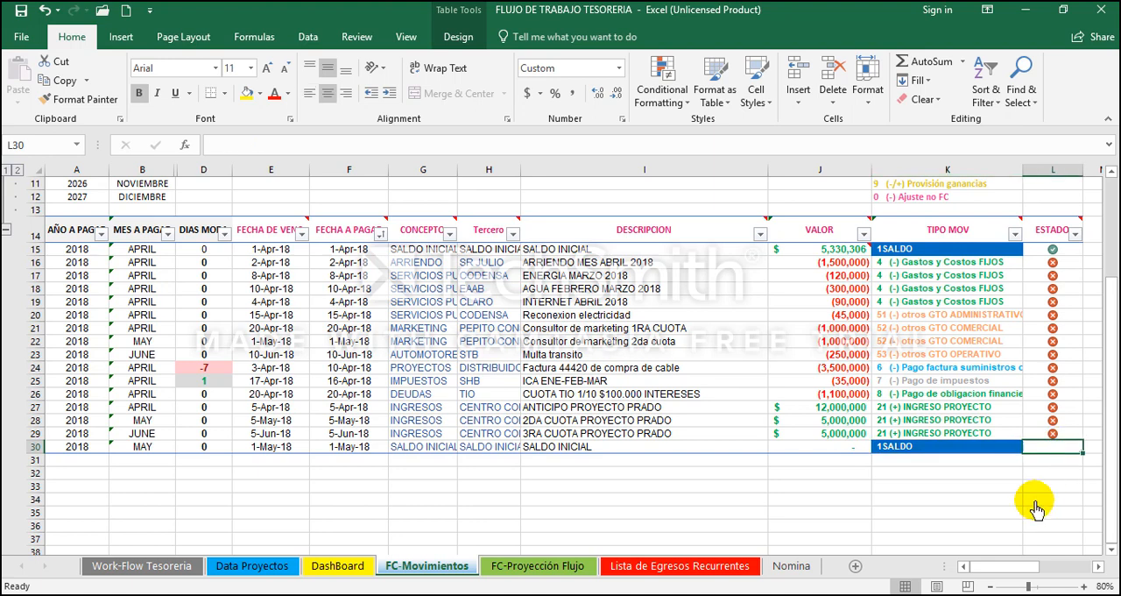
type("0")
key("Return")
key("Up")
key("Left")
key("Left")
key("Left")
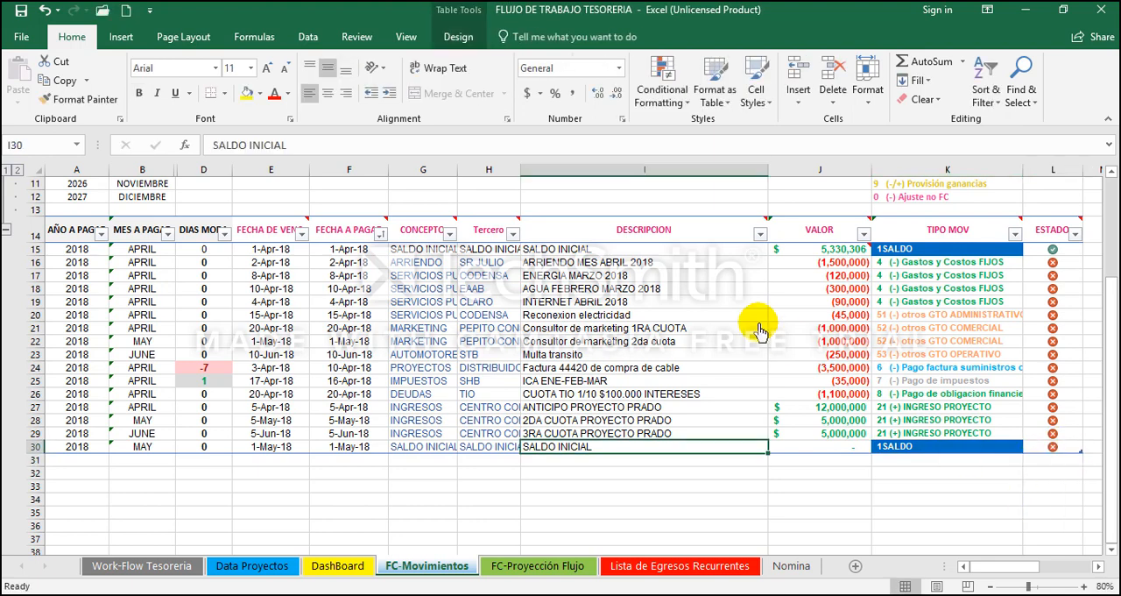
Step: Sort the movements table by FECHA A PAGAR from oldest to newest
left_click(382, 235)
left_click(381, 235)
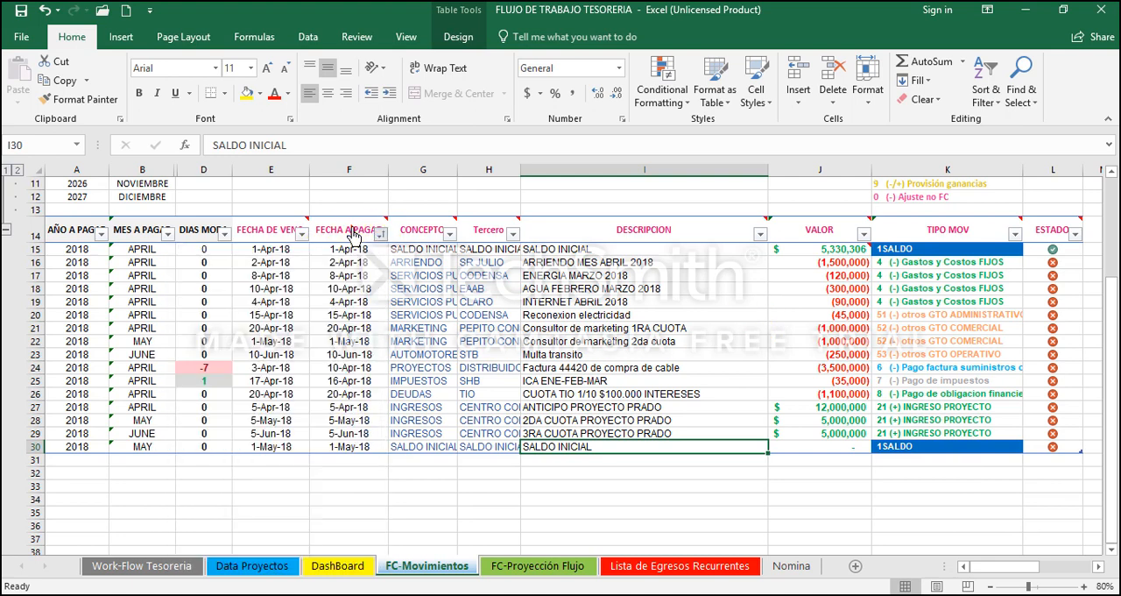
left_click(348, 233)
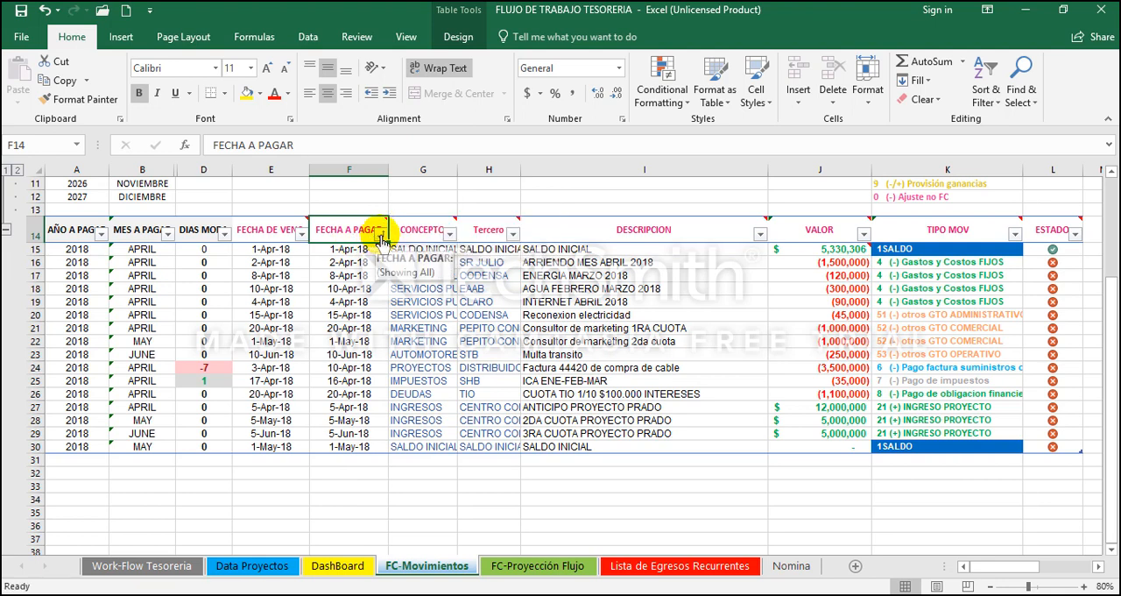
left_click(381, 237)
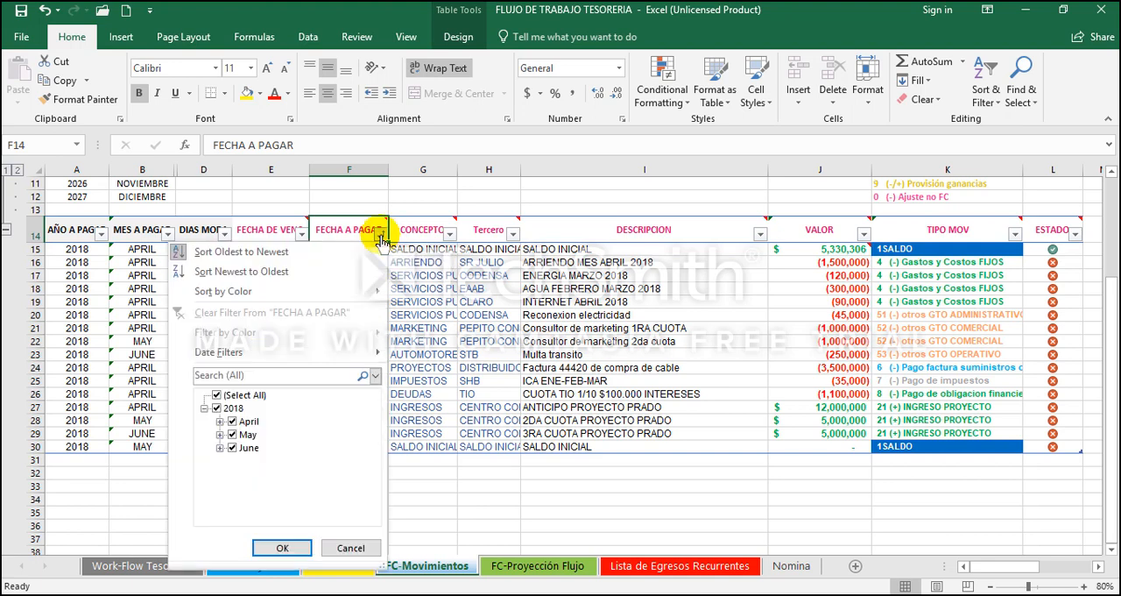
left_click(316, 254)
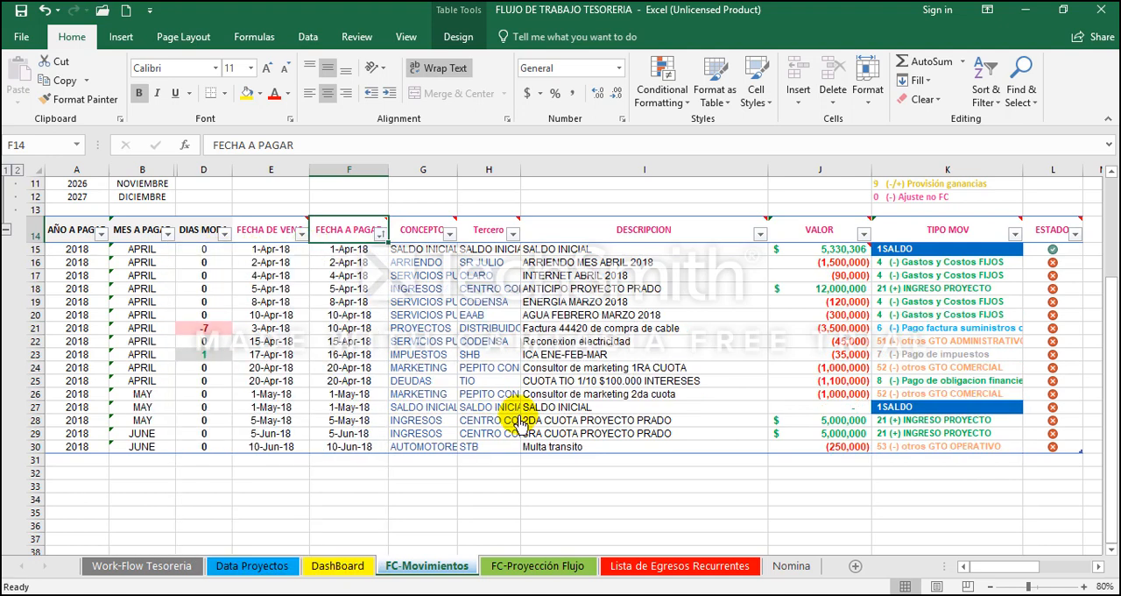
Step: Review the dates, descriptions and values of the sorted May and June movements in rows 27 to 30
left_click(644, 382)
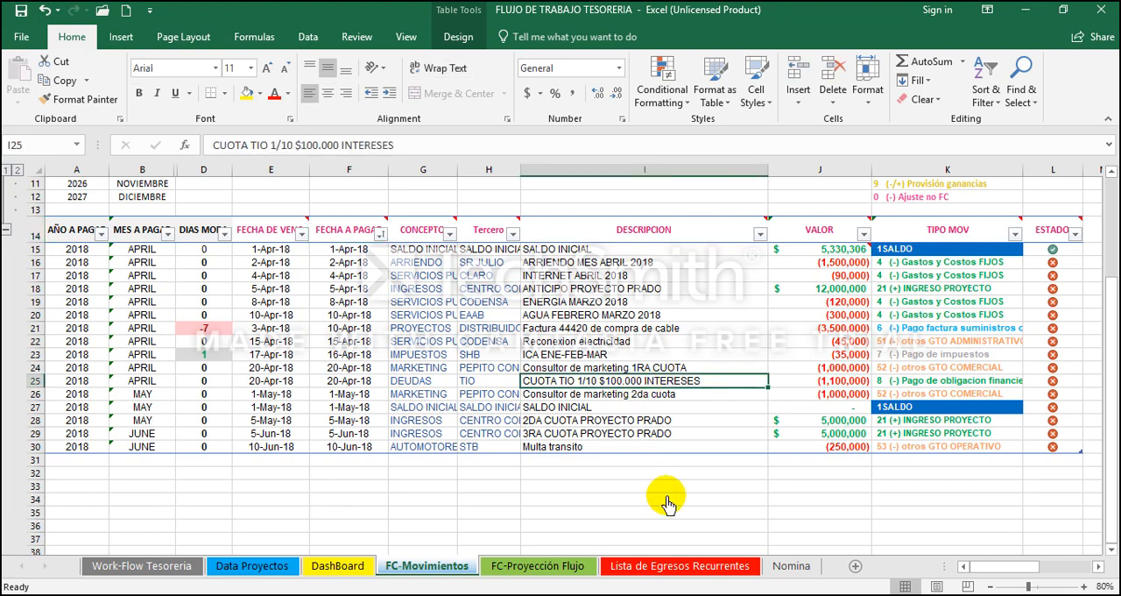
left_click(783, 435)
key("Down")
key("Up")
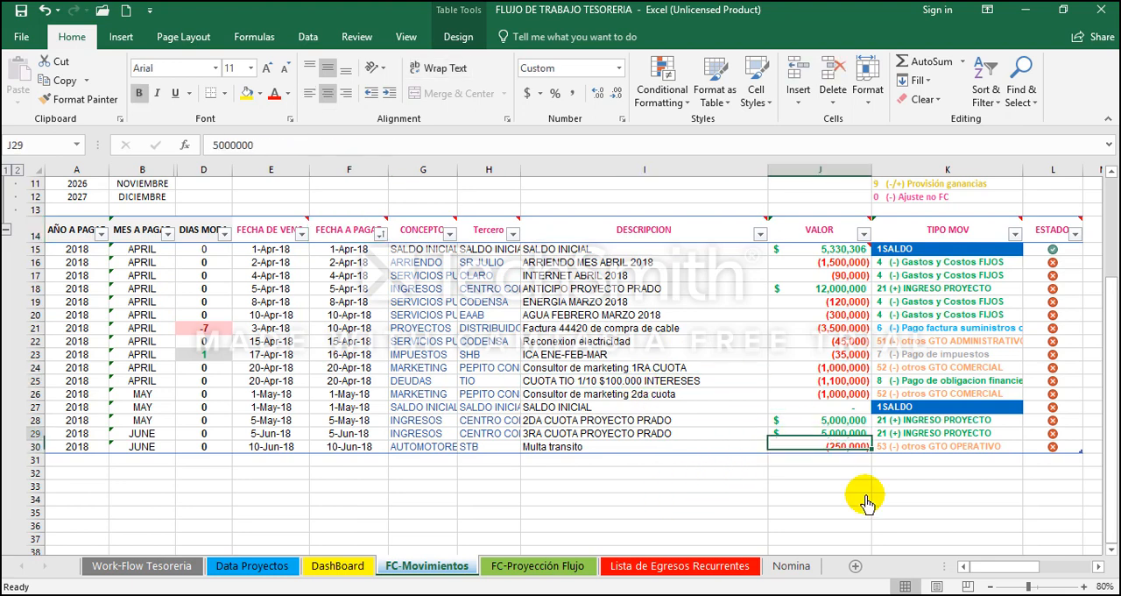
key("Left")
key("Left")
key("Left")
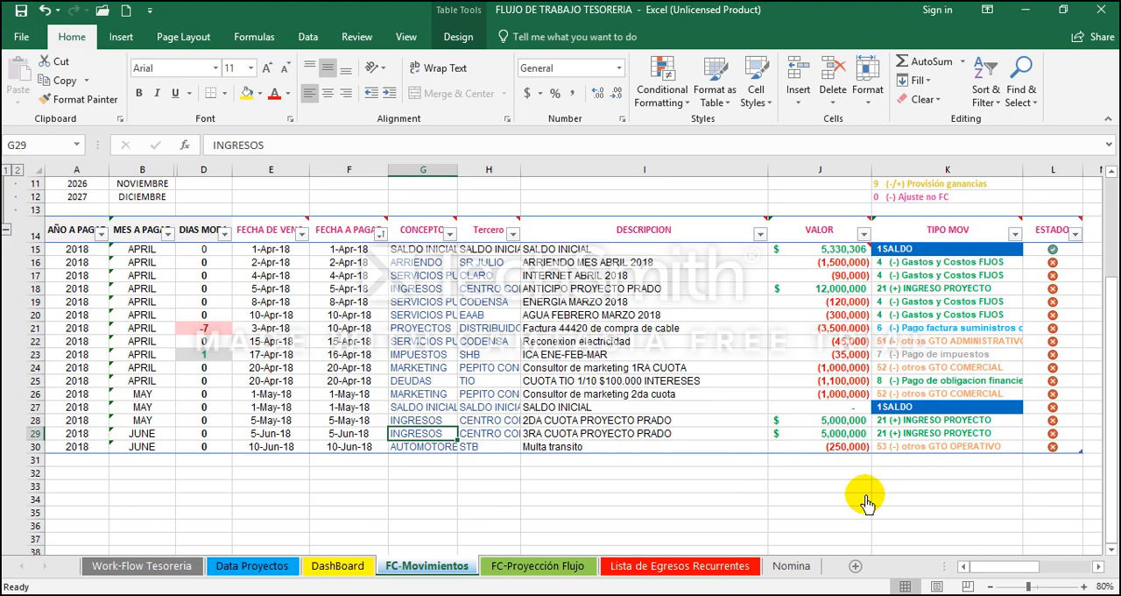
key("Left")
key("Left")
key("Down")
key("Right")
key("Left")
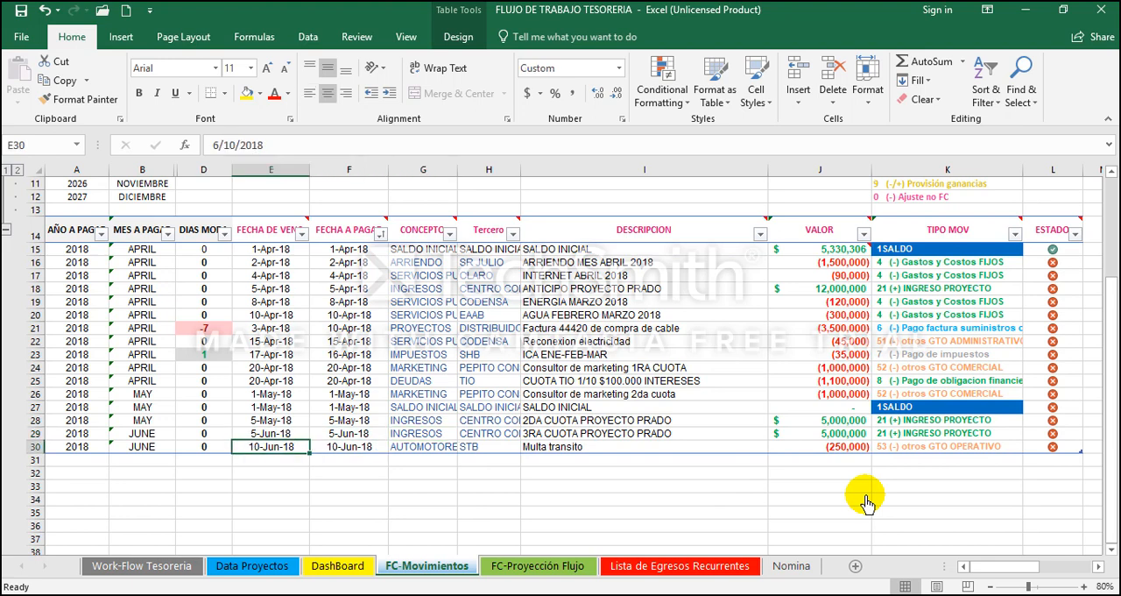
key("shift+Right")
key("shift+Right")
key("shift+Right")
key("shift+Right")
key("Right")
key("Right")
key("Right")
key("Right")
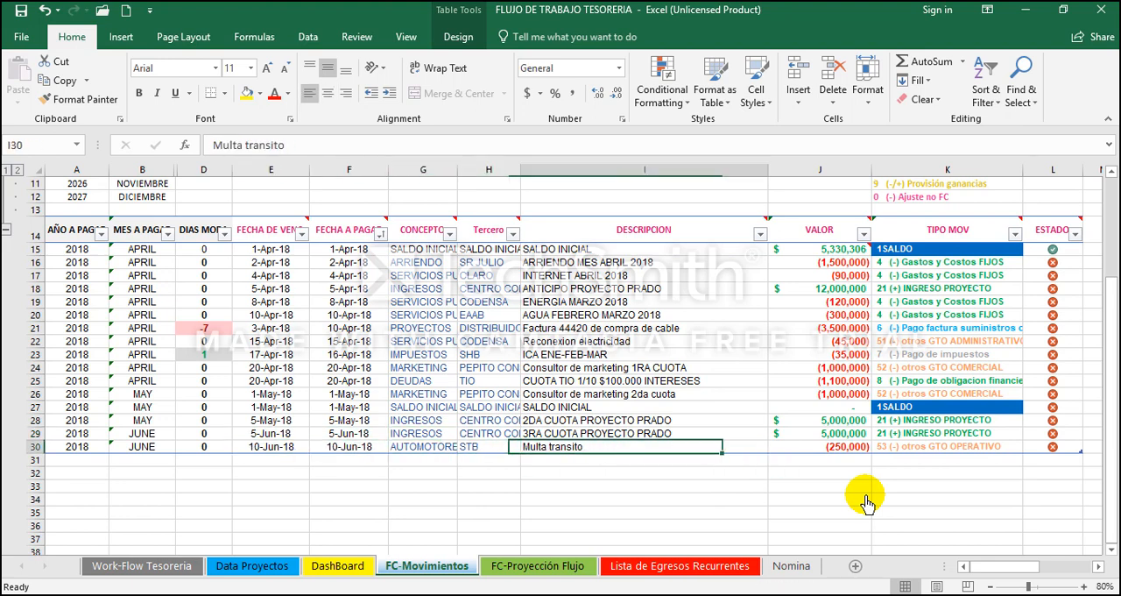
key("Right")
key("Up")
key("Up")
key("Up")
key("Up")
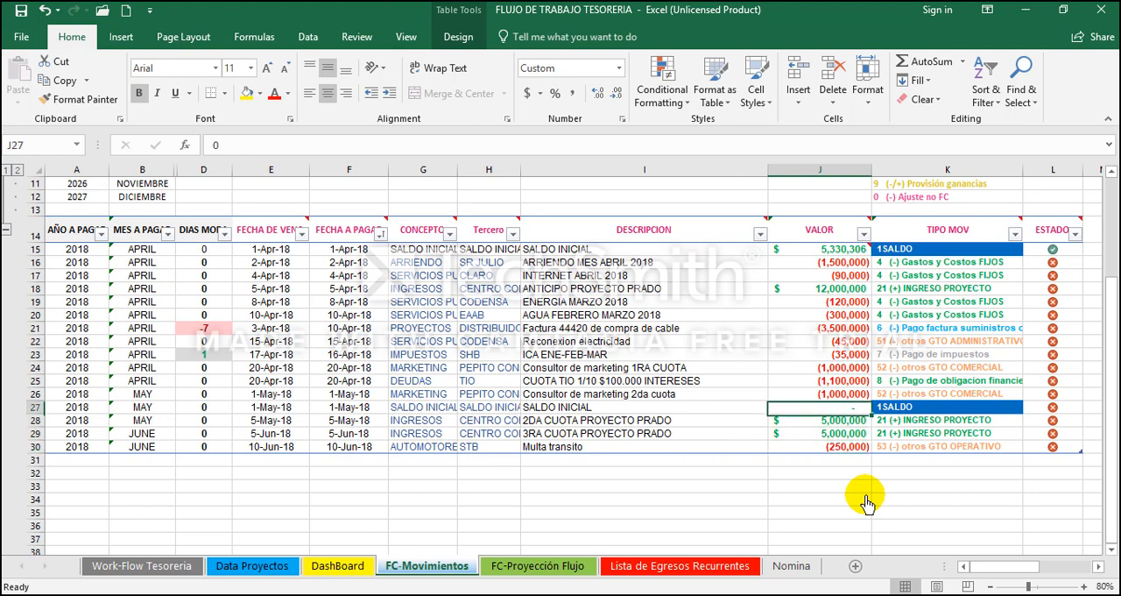
Step: Examine the block of movements preceding the May SALDO INICIAL, from row 16 to row 26
key("shift+Up")
key("shift+Up")
key("shift+Up")
key("shift+Up")
key("shift+Up")
key("shift+Up")
key("shift+Up")
key("shift+Up")
key("shift+Up")
key("shift+Up")
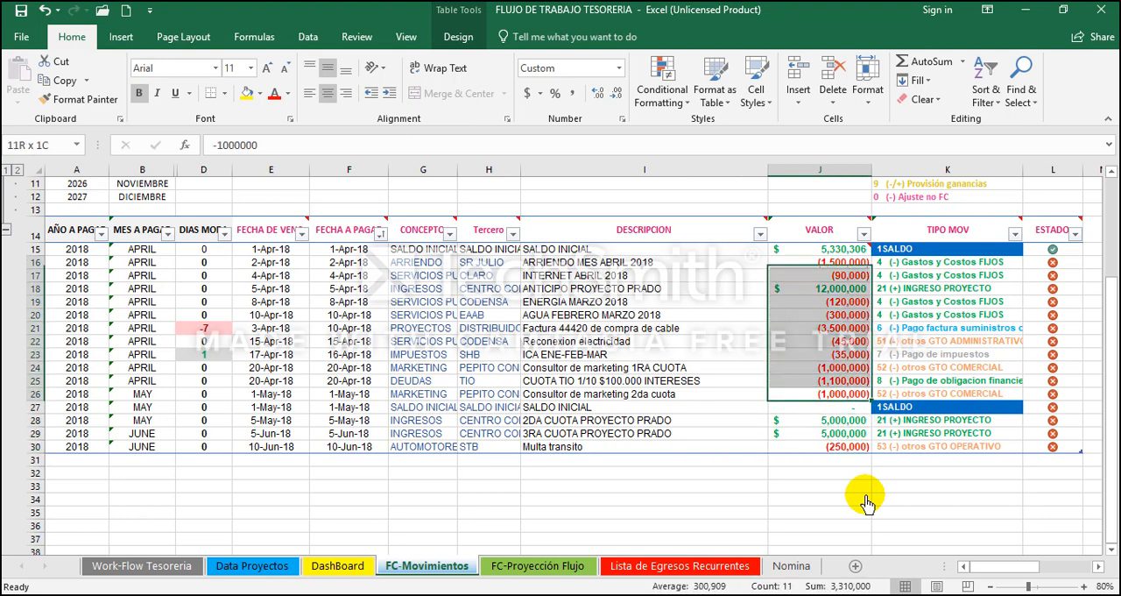
key("shift+Left")
key("shift+Left")
key("shift+Left")
key("shift+Left")
key("shift+Left")
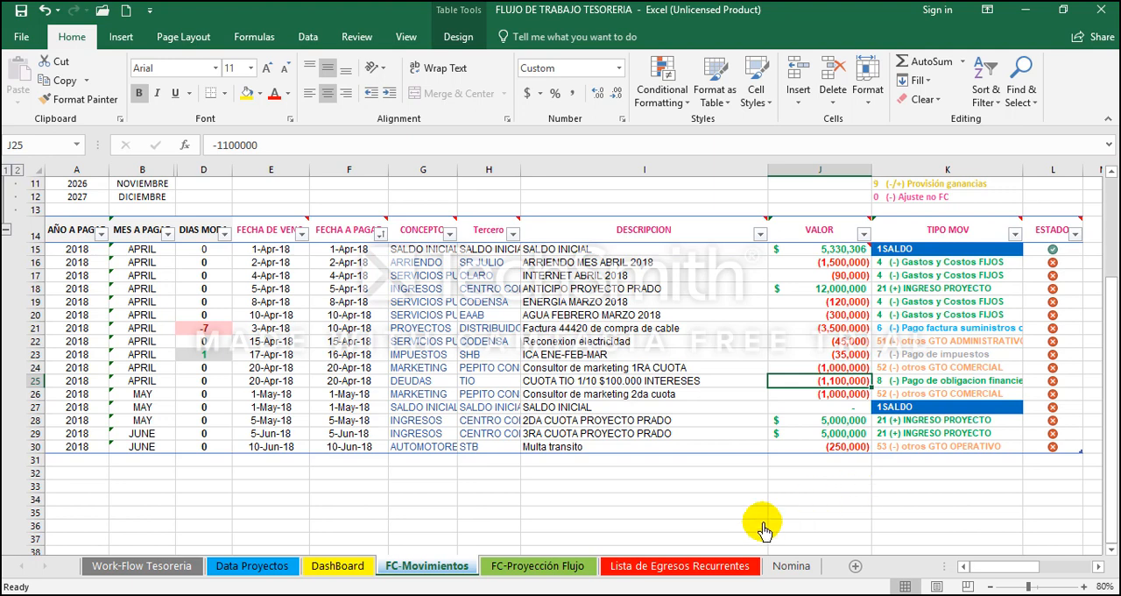
Step: Clear the leftover TIPO MOV entries and the column H note from the Lista de Egresos Recurrentes sheet
left_click(682, 567)
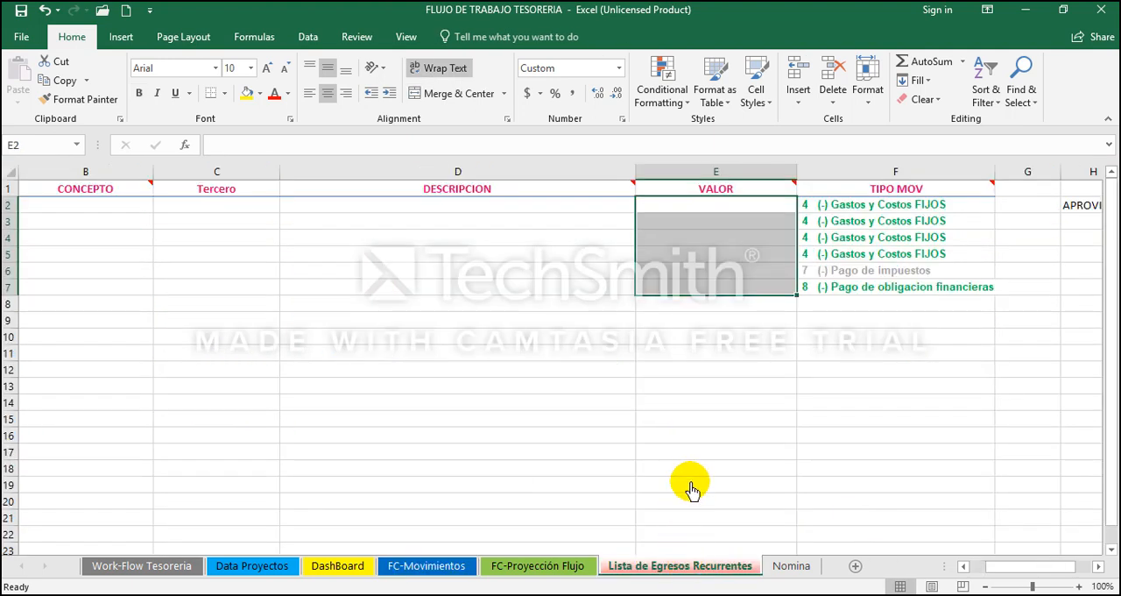
key("Up")
key("Down")
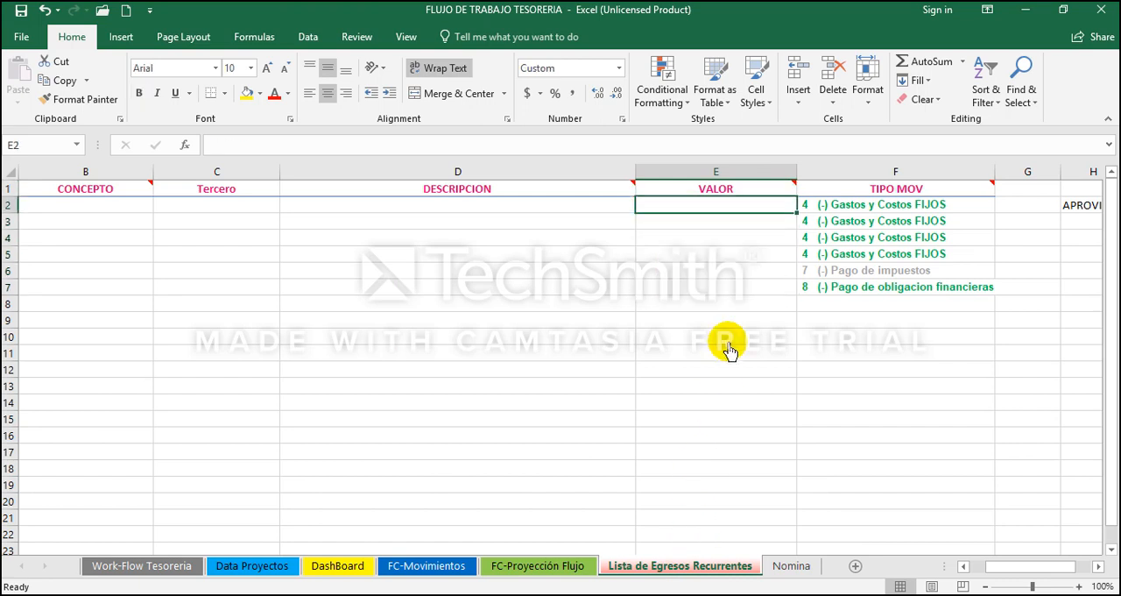
key("shift+Right")
key("shift+Right")
key("shift+Right")
key("shift+Down")
key("shift+Down")
key("shift+Down")
key("shift+Down")
key("shift+Down")
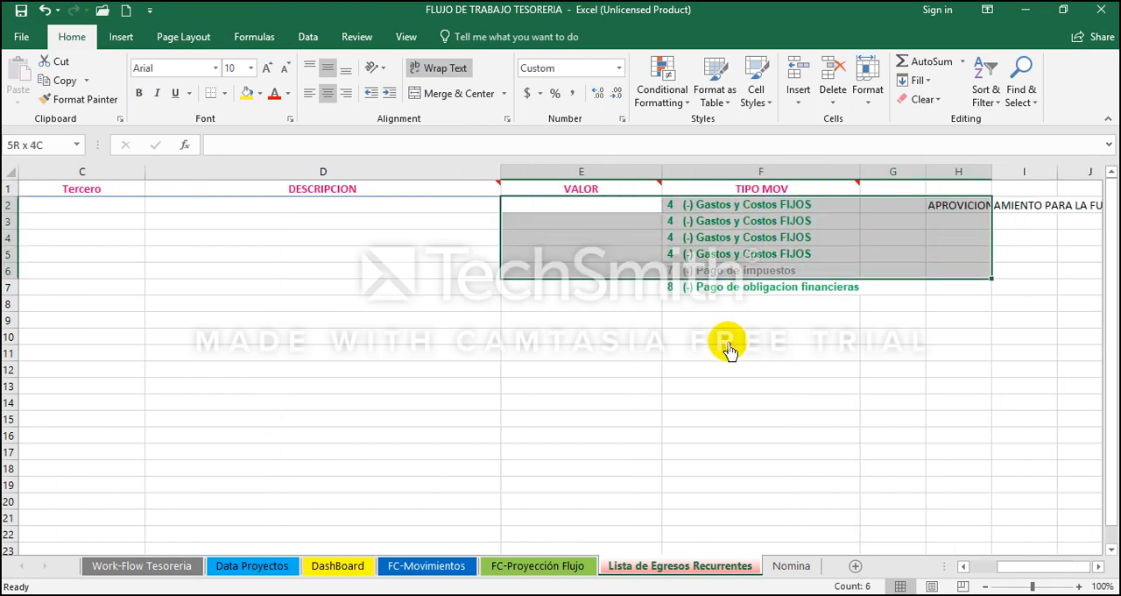
key("Delete")
key("Left")
key("Left")
key("Left")
key("Left")
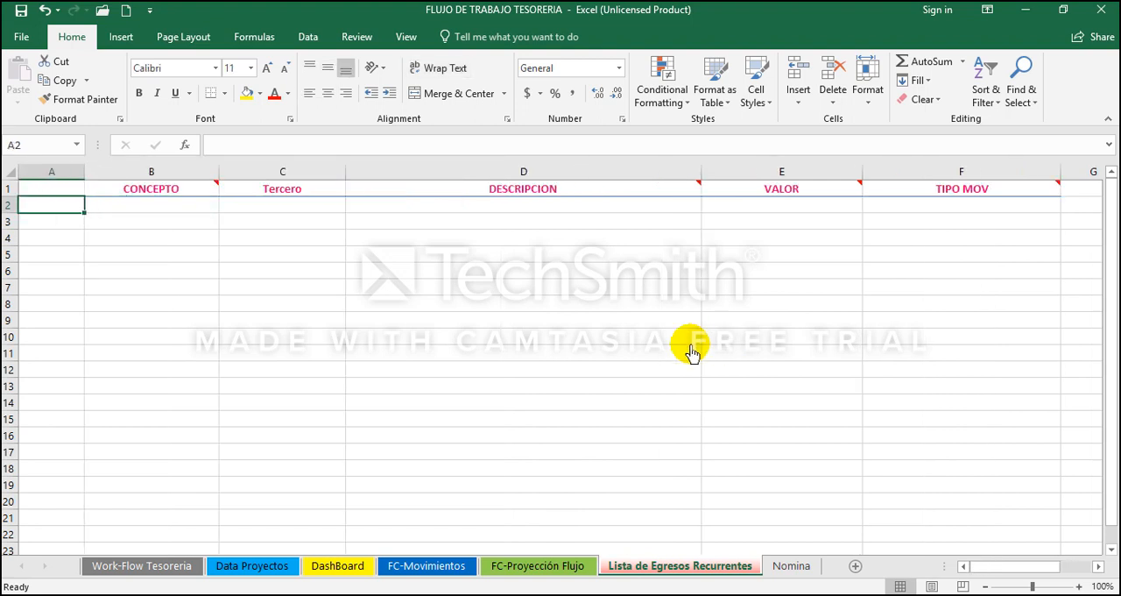
Step: Return to FC-Movimientos and examine the ARRIENDO and INTERNET ABRIL 2018 movements in rows 16 and 17
left_click(492, 569)
left_click(431, 565)
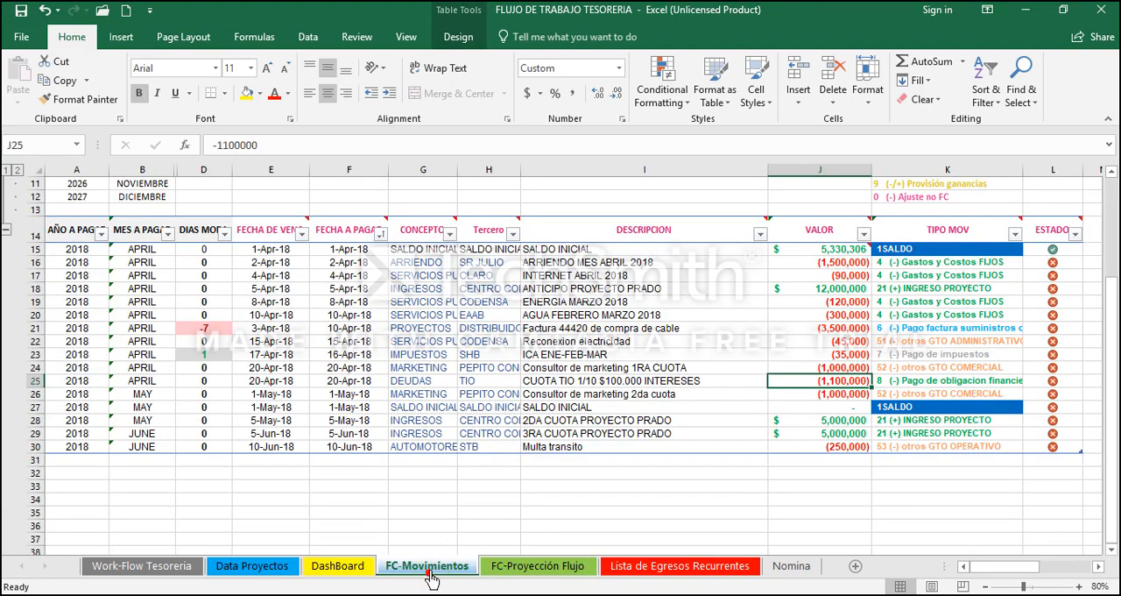
key("Up")
key("Up")
key("Up")
key("Up")
key("Up")
key("Up")
key("Up")
key("Up")
key("Up")
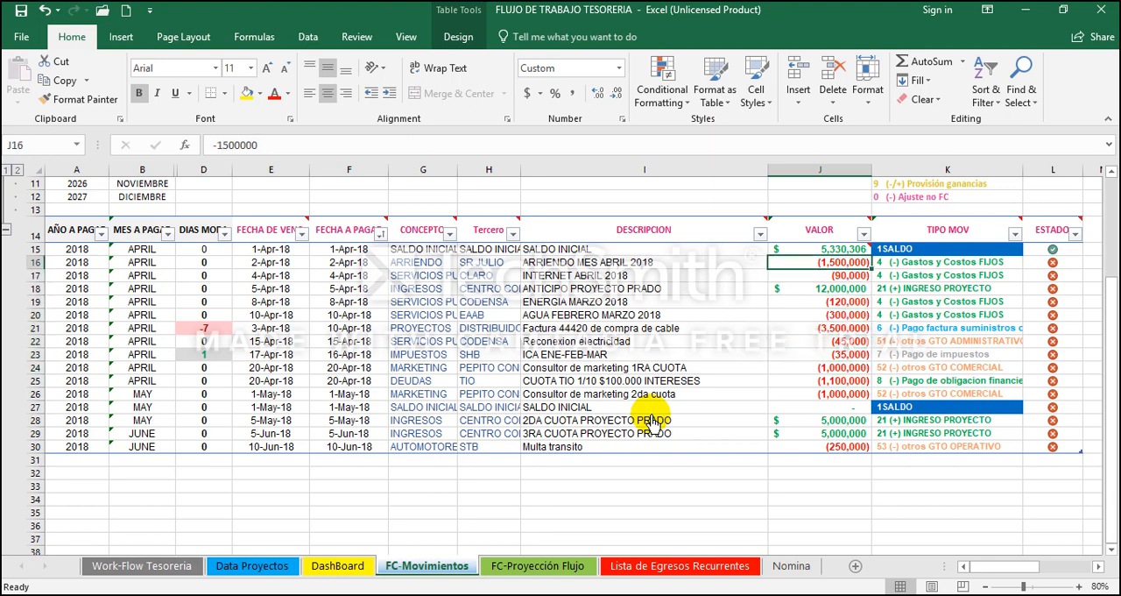
key("shift+Down")
key("shift+Left")
key("shift+Left")
key("shift+Left")
key("shift+Left")
key("shift+Left")
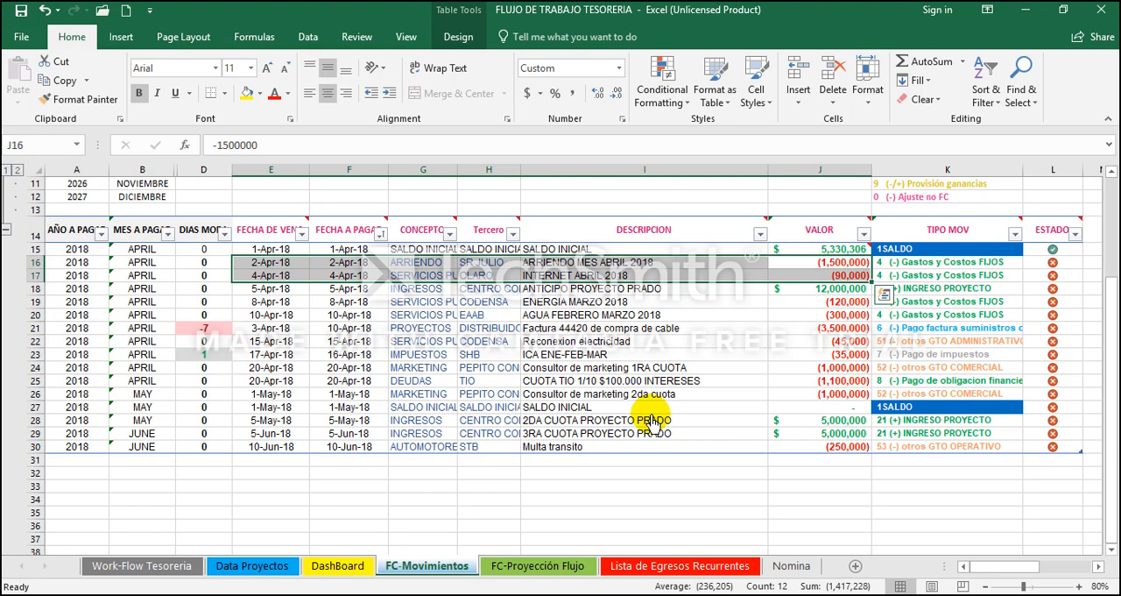
key("Left")
key("Left")
key("Left")
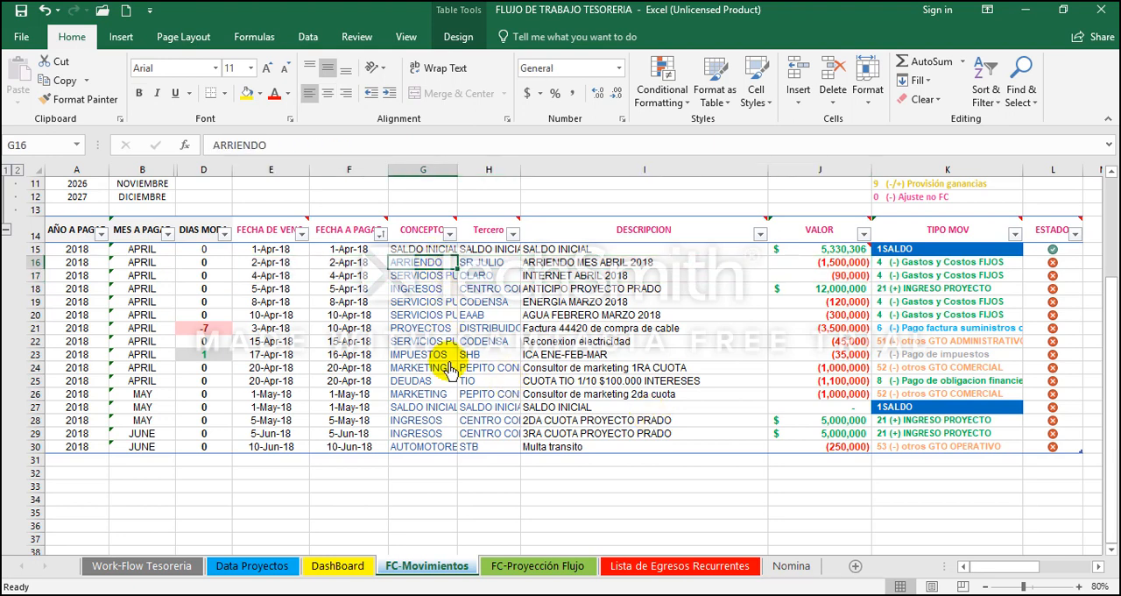
Step: Copy the CONCEPTO through TIPO MOV cells of the ARRIENDO and INTERNET ABRIL 2018 movements in rows 16 and 17
key("Up")
key("Up")
key("Down")
key("Down")
key("shift+Down")
key("shift+Right")
key("shift+Right")
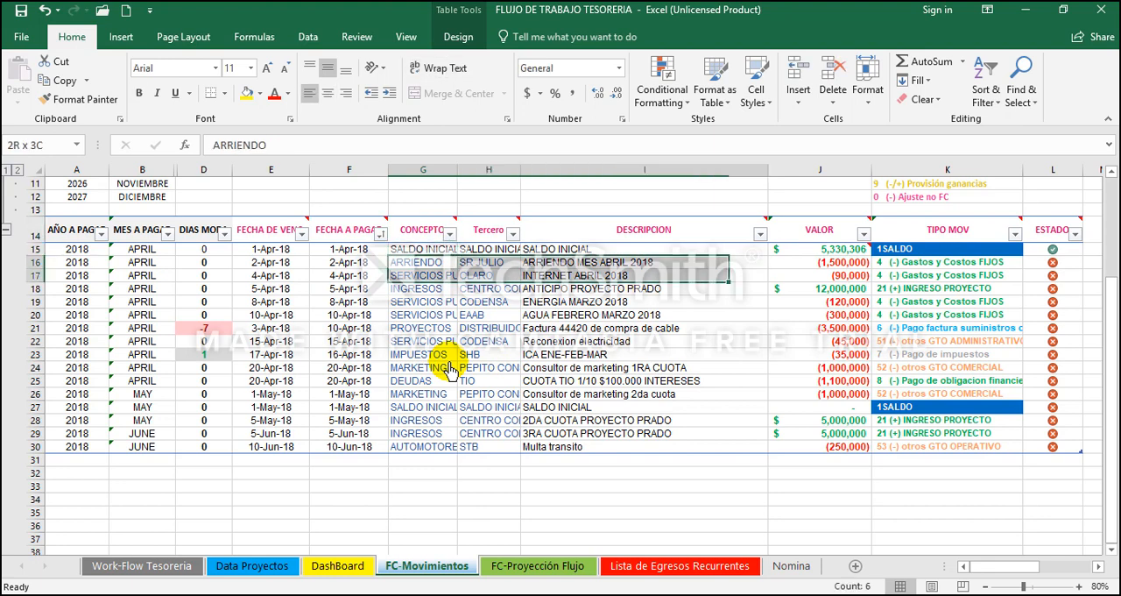
key("shift+Right")
key("shift+Right")
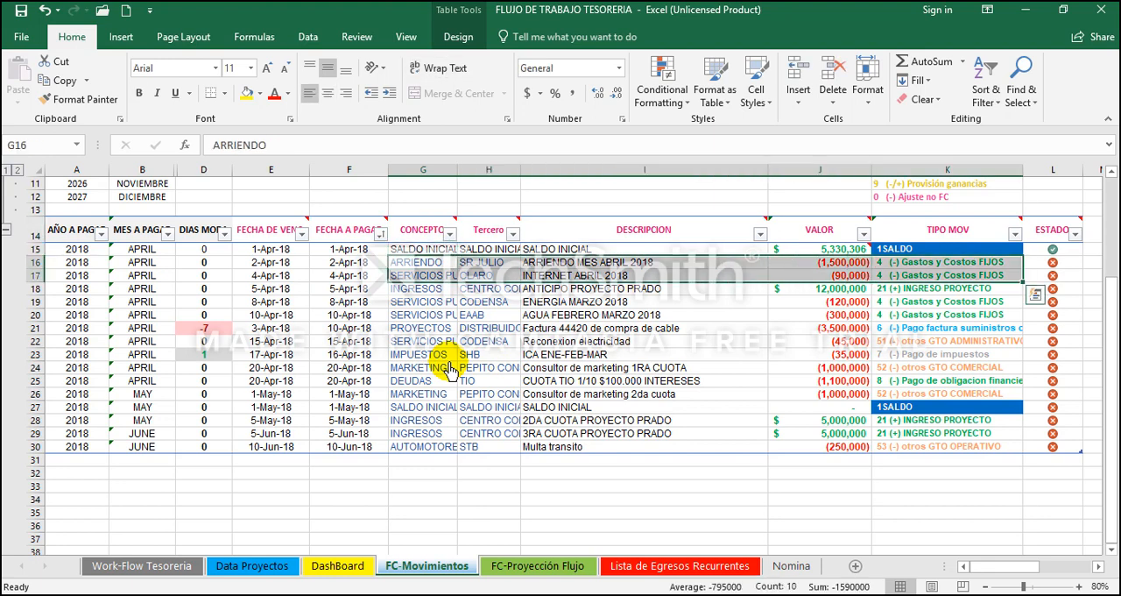
key("Left")
key("Right")
key("shift+Down")
key("shift+Right")
key("shift+Right")
key("shift+Right")
key("shift+Right")
key("ctrl+c")
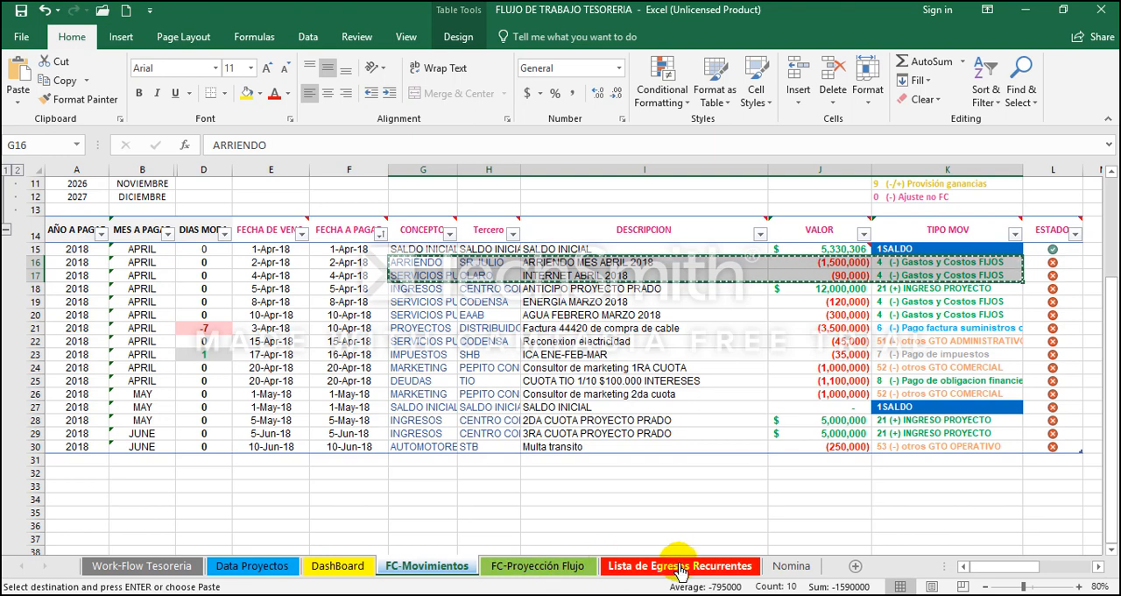
Step: Paste the two copied expense movements into the Lista de Egresos Recurrentes sheet starting at cell B2
left_click(653, 571)
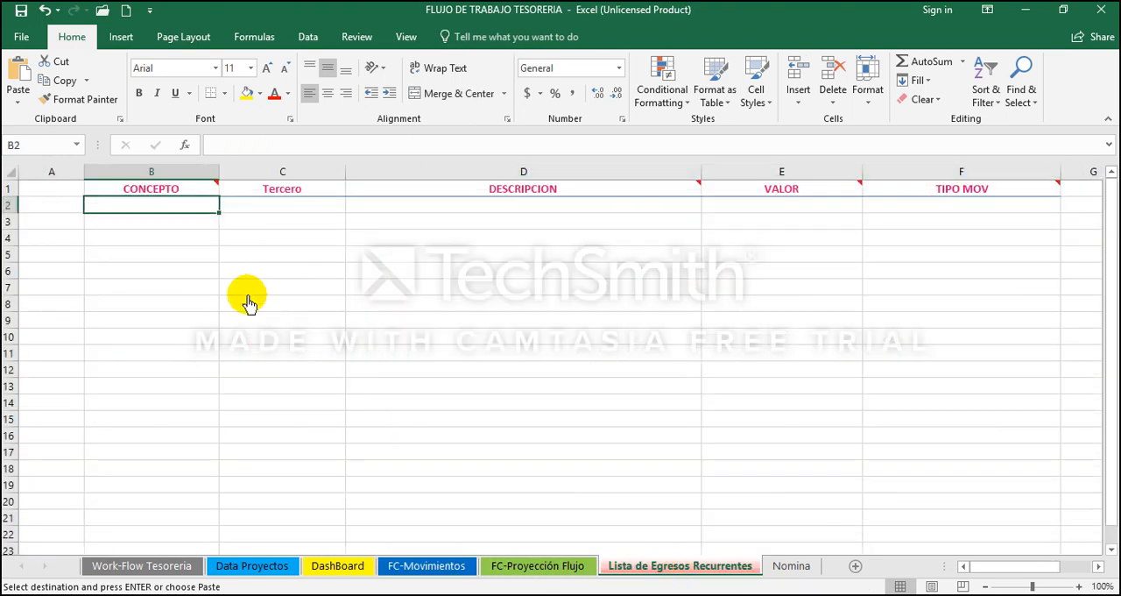
right_click(172, 210)
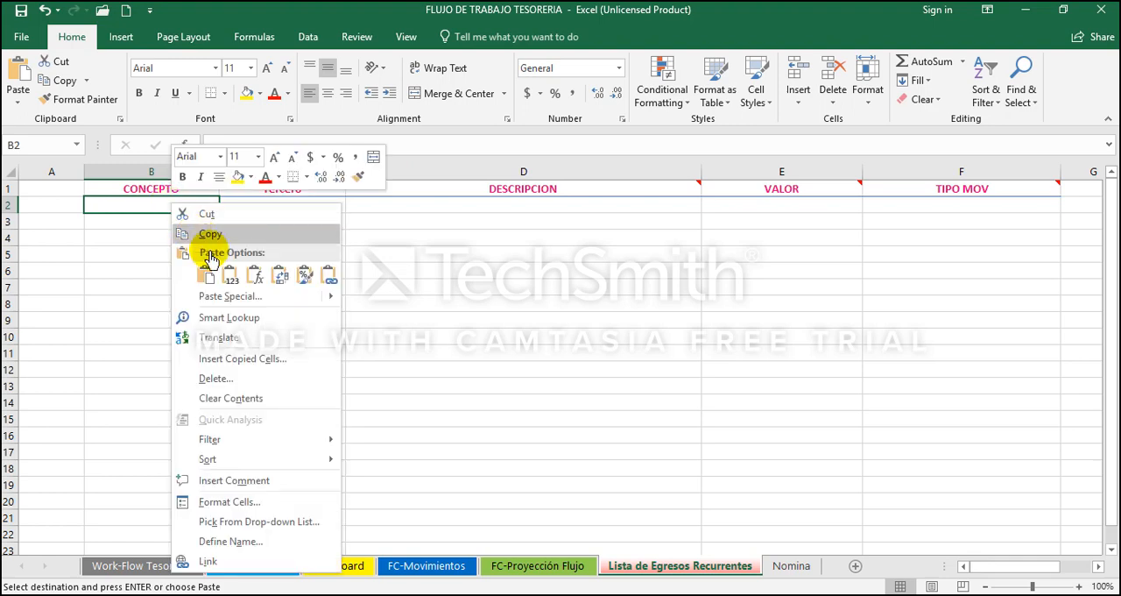
left_click(206, 275)
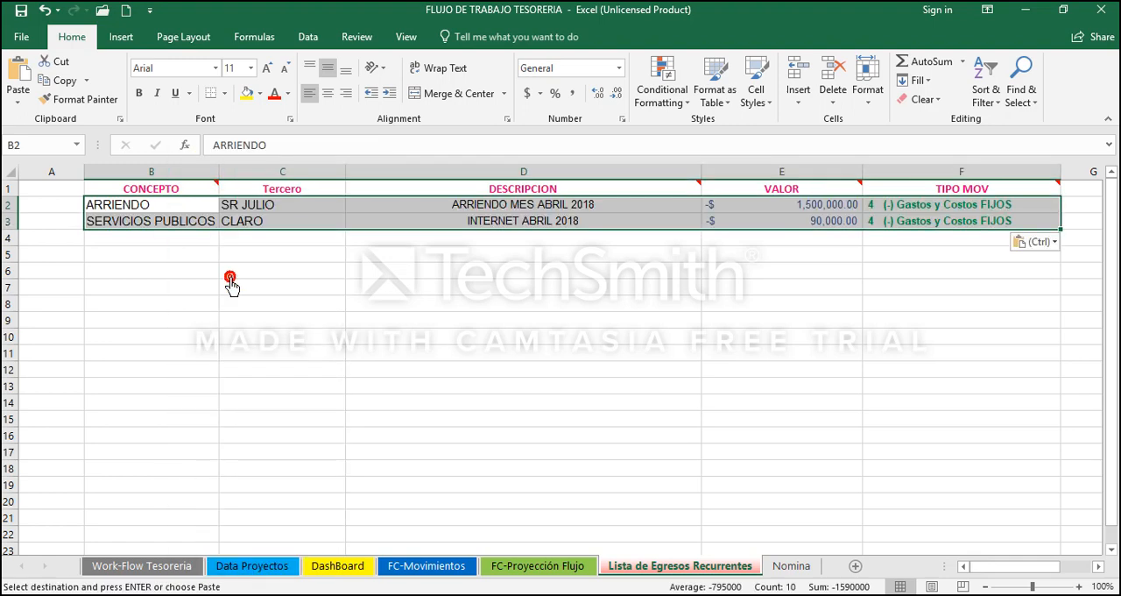
Step: Copy the CONCEPTO through TIPO MOV cells of the ENERGIA MARZO and AGUA FEBRERO MARZO 2018 movements in FC-Movimientos rows 19 and 20
left_click(427, 566)
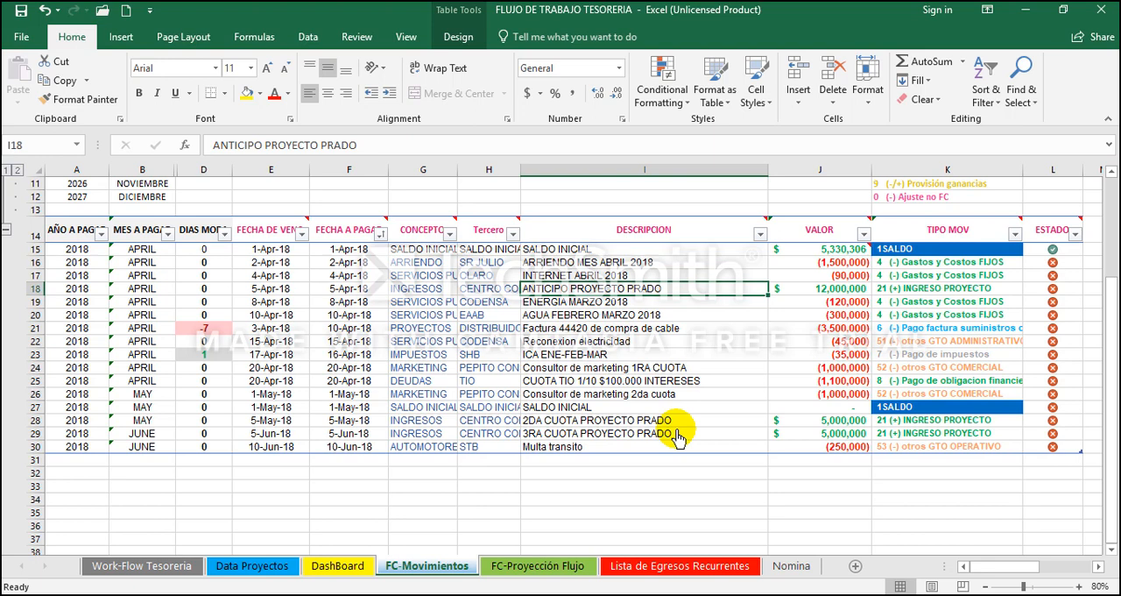
key("Down")
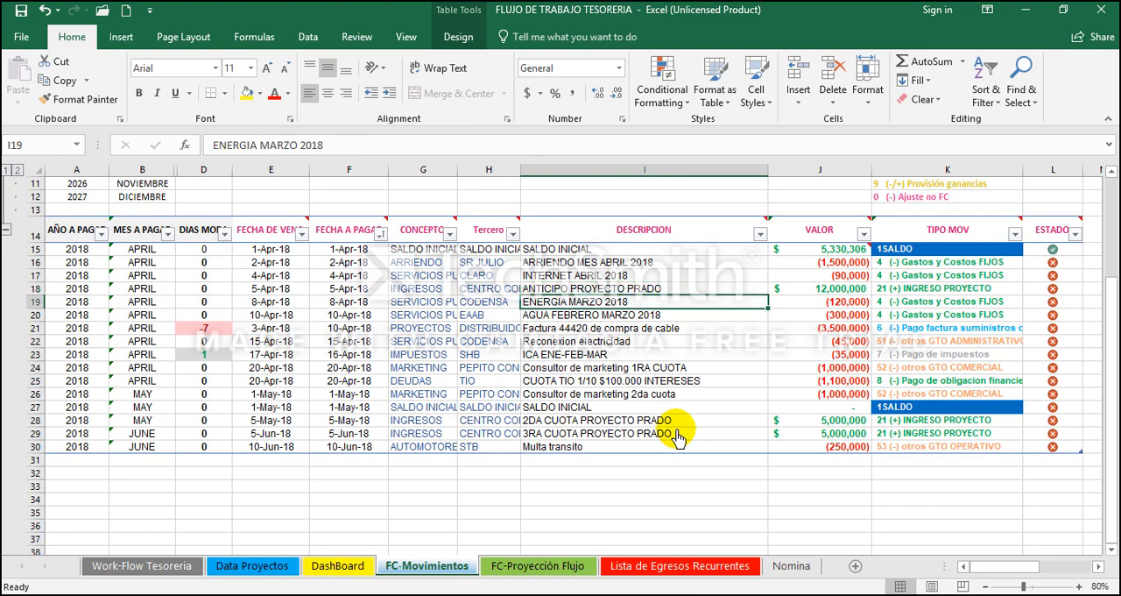
key("Down")
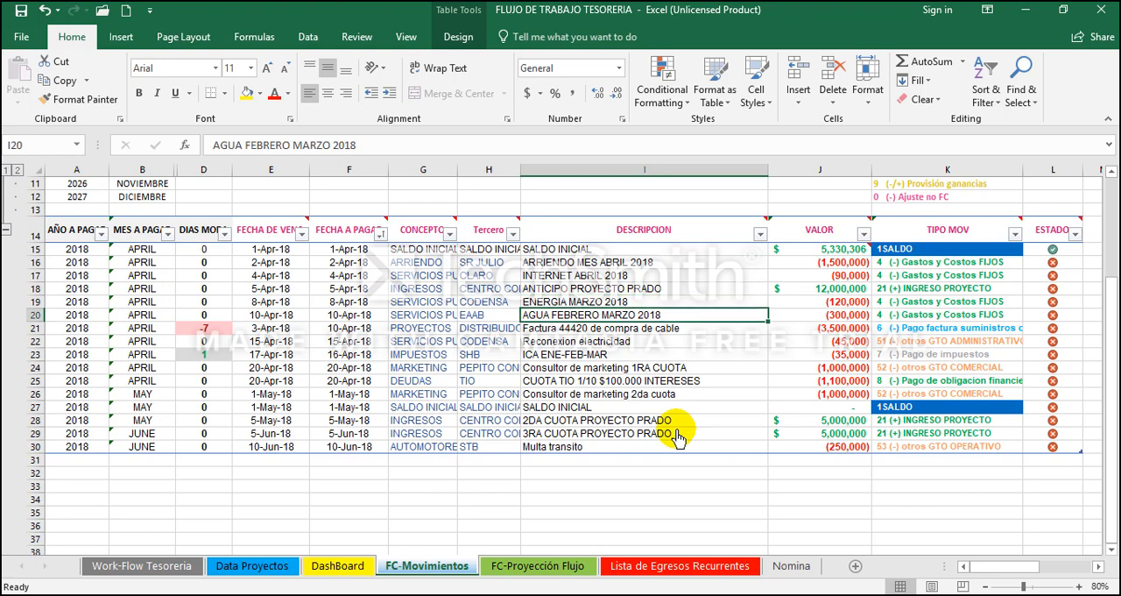
key("Up")
key("Left")
key("Left")
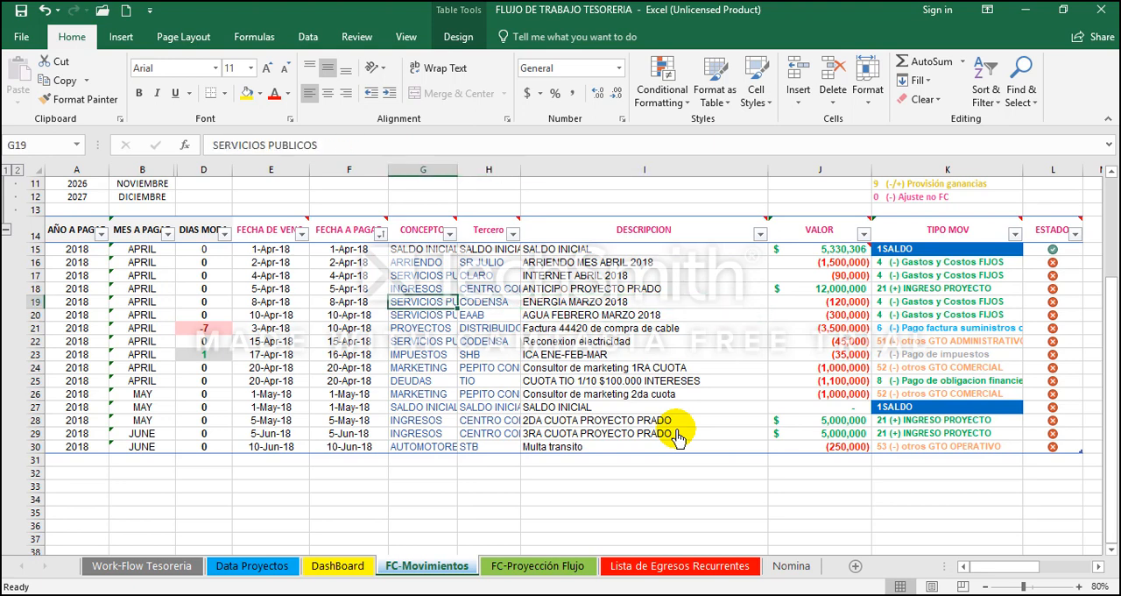
key("shift+Down")
key("shift+Right")
key("shift+Right")
key("shift+Right")
key("shift+Right")
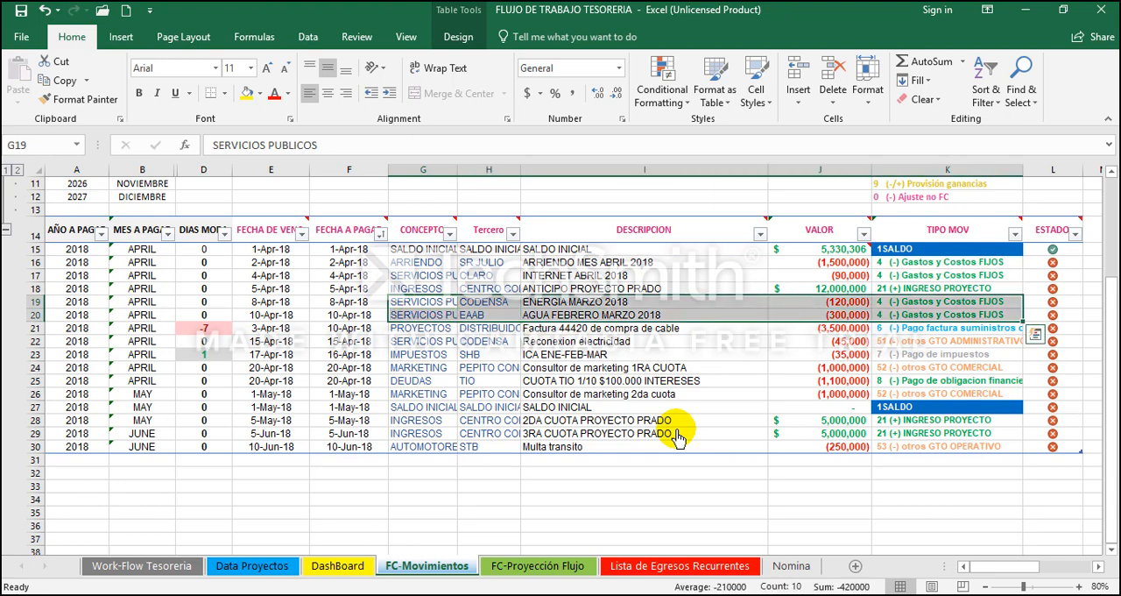
key("ctrl+c")
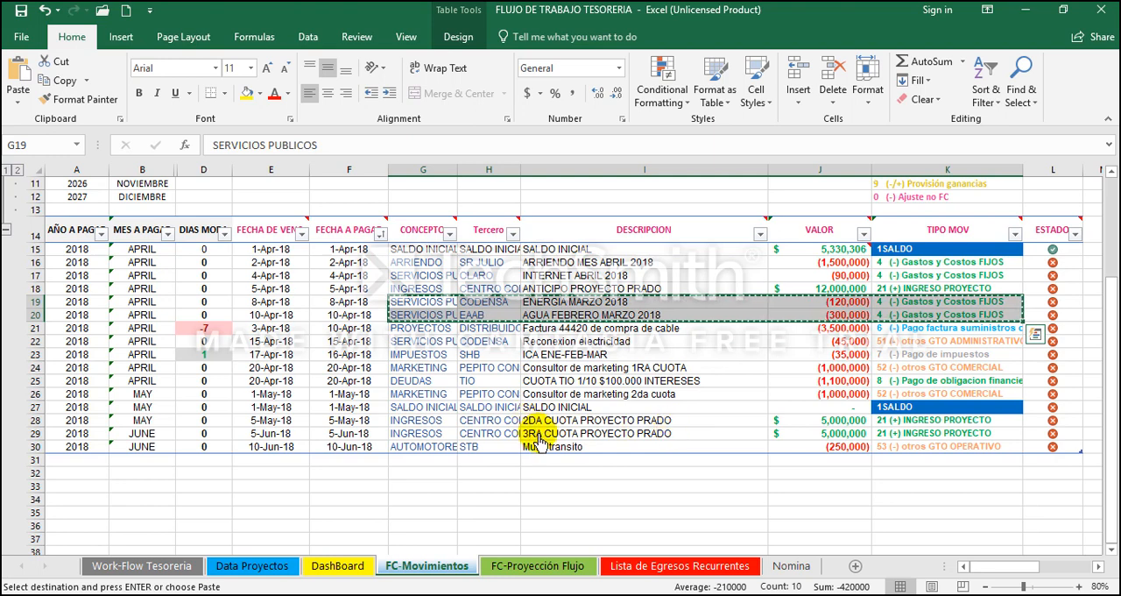
Step: Paste the copied energy and water expenses as values into the Lista de Egresos Recurrentes sheet starting at cell B4
left_click(647, 561)
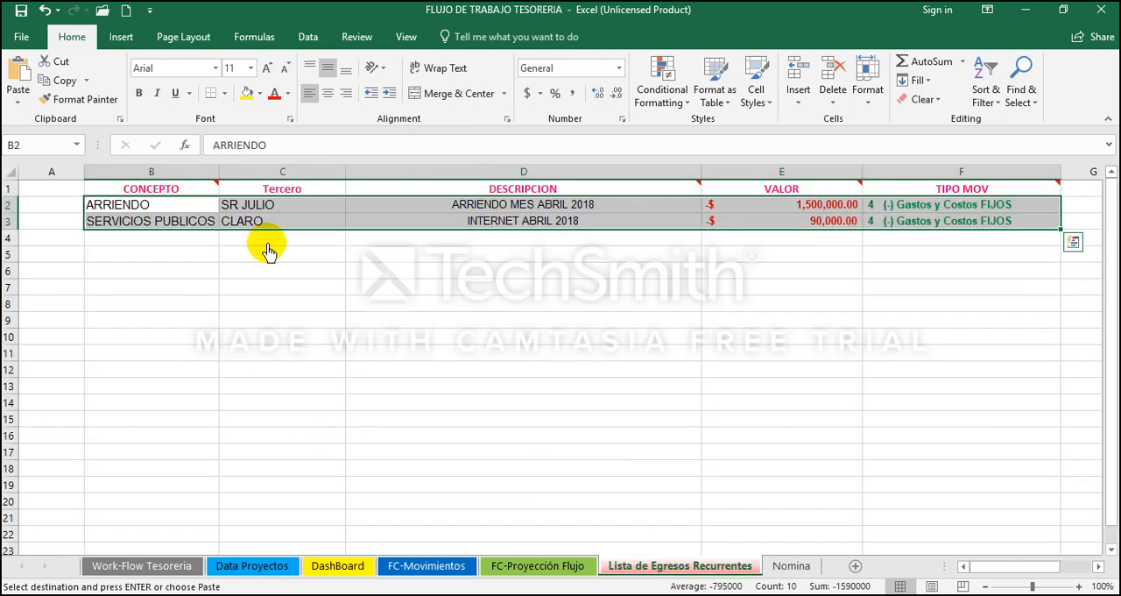
left_click(184, 247)
right_click(184, 247)
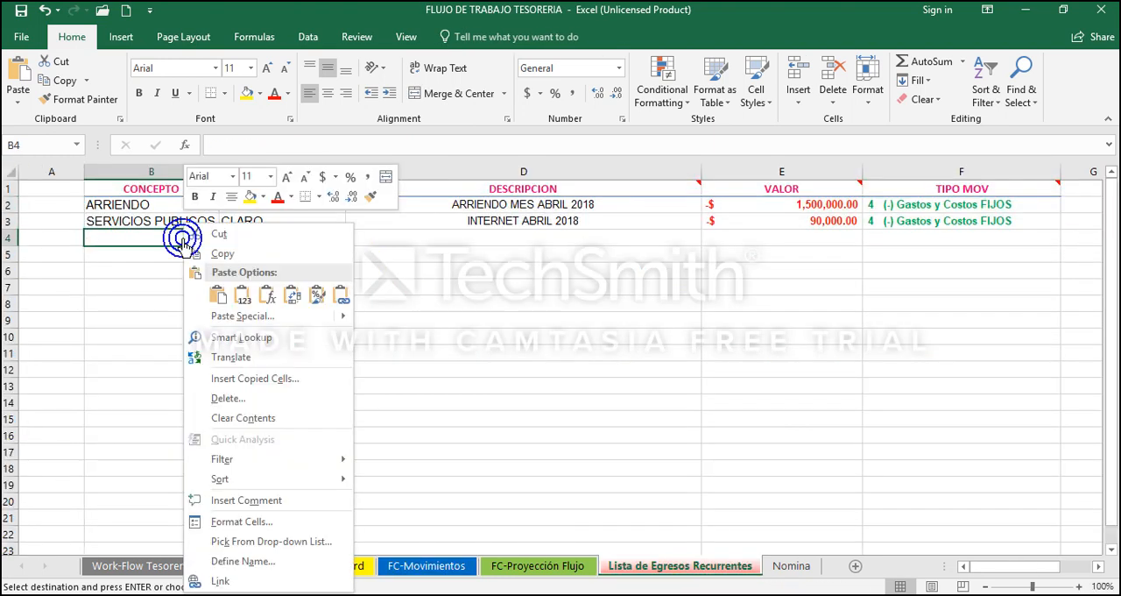
left_click(249, 303)
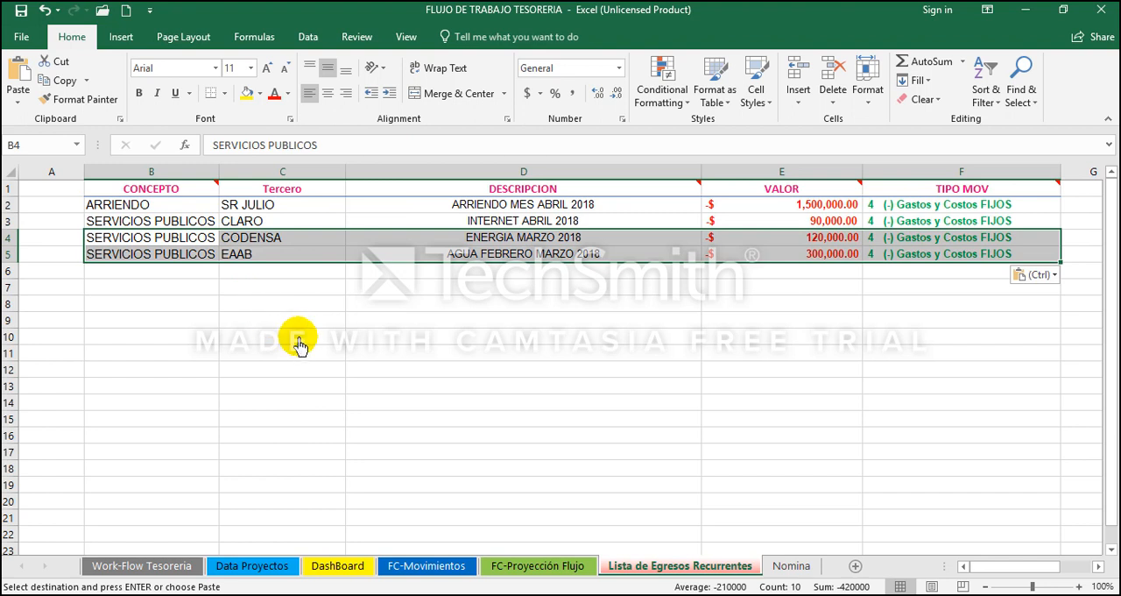
Step: Examine the CONCEPTO, Tercero and DESCRIPCION entries of the four recurring expenses in rows 2 to 5
key("Up")
key("Up")
key("Down")
key("Right")
key("Up")
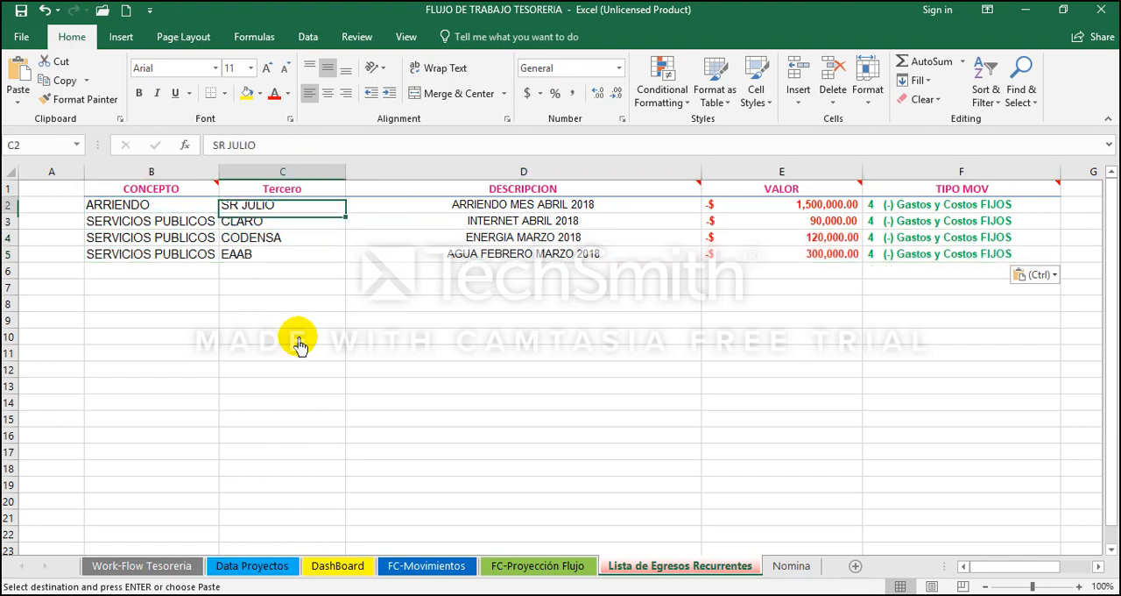
key("shift+Down")
key("shift+Down")
key("shift+Down")
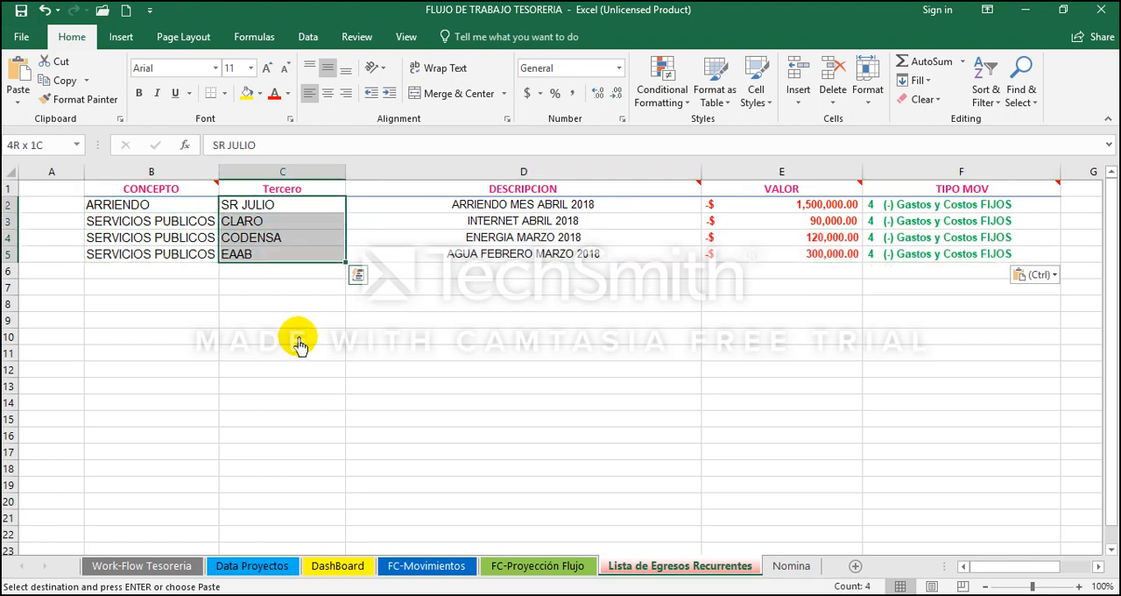
key("shift+Down")
key("Left")
key("Up")
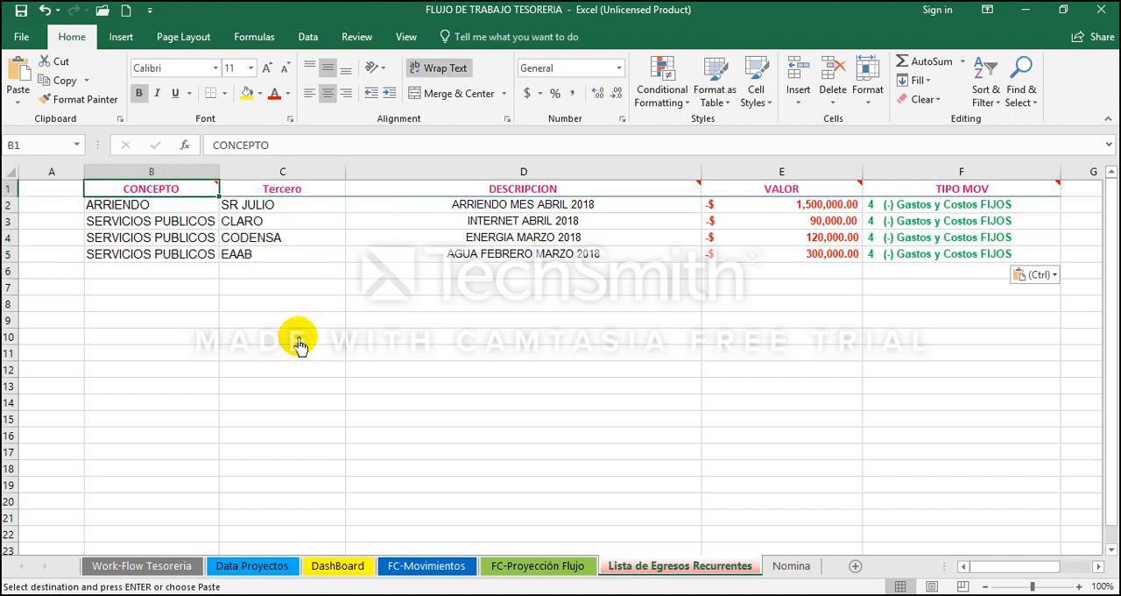
key("Right")
key("Right")
key("Down")
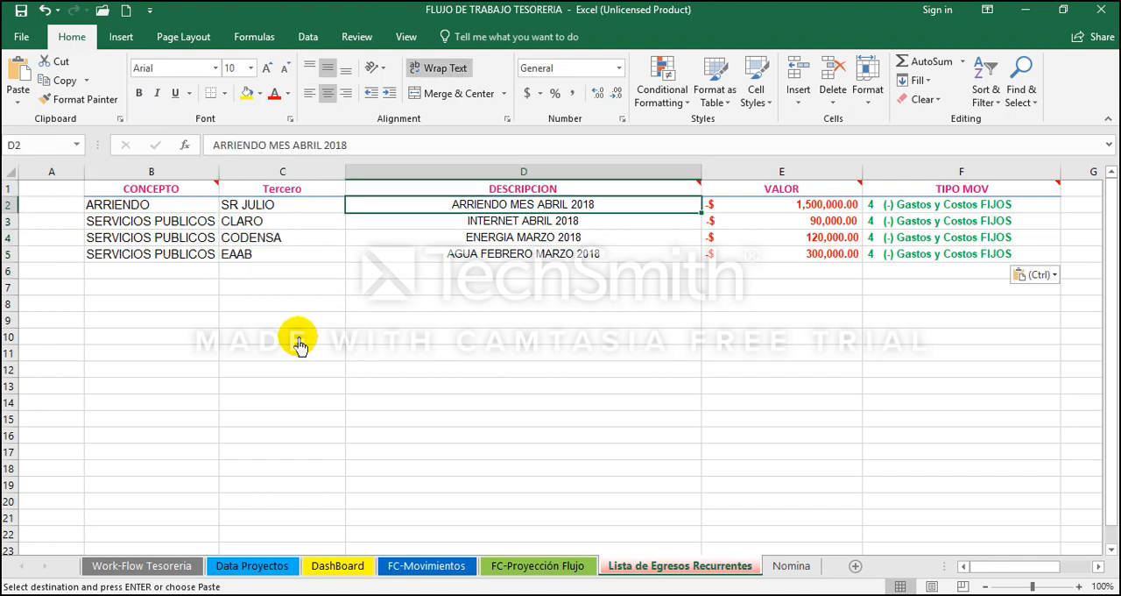
key("shift+Down")
key("shift+Down")
key("shift+Down")
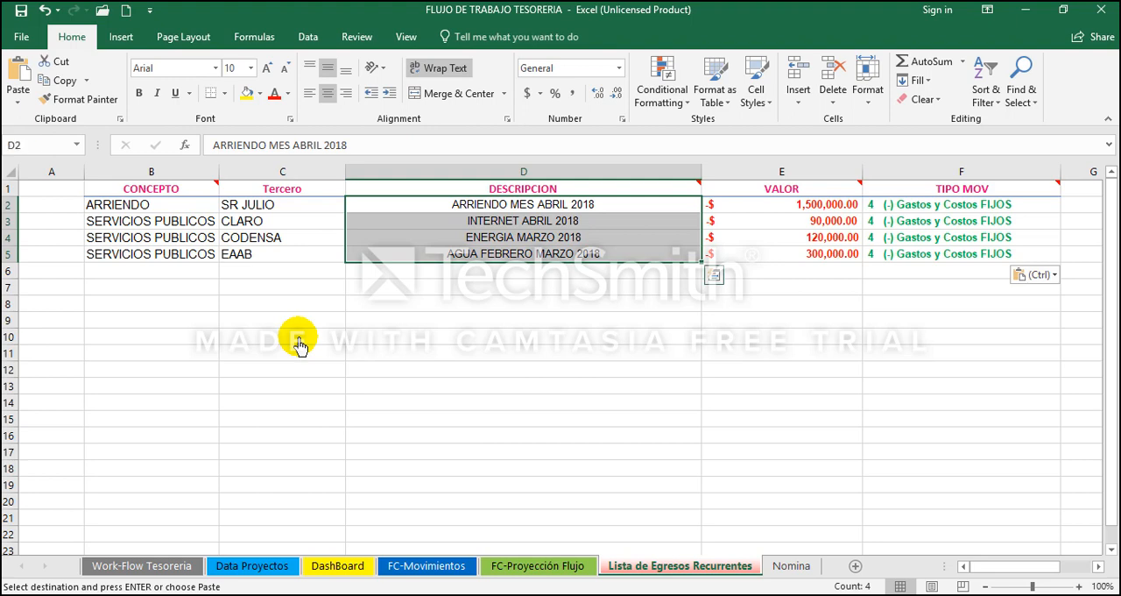
Step: Return to FC-Movimientos and examine the cable invoice, electricity reconnection and ICA tax movements in rows 21 to 23
left_click(408, 565)
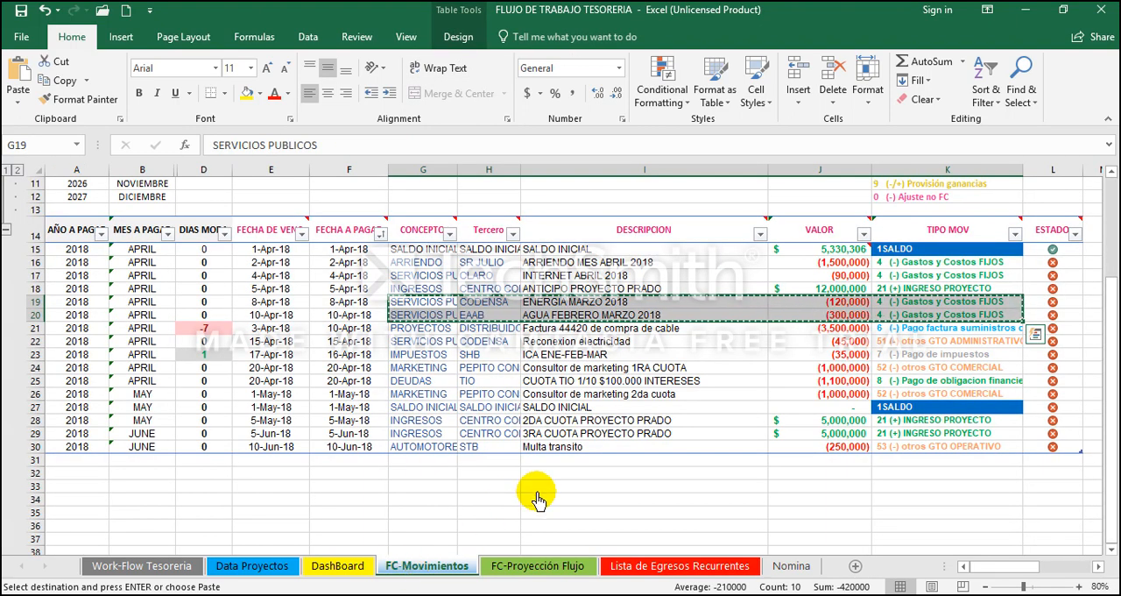
key("Escape")
key("Down")
key("Down")
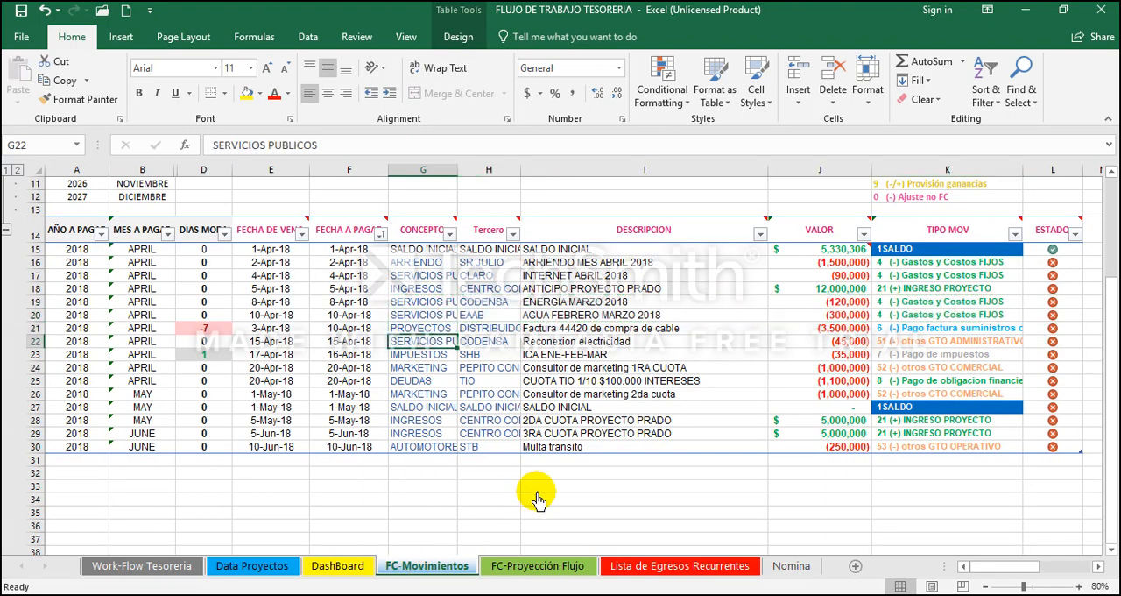
key("Right")
key("Up")
key("Left")
key("Right")
key("Right")
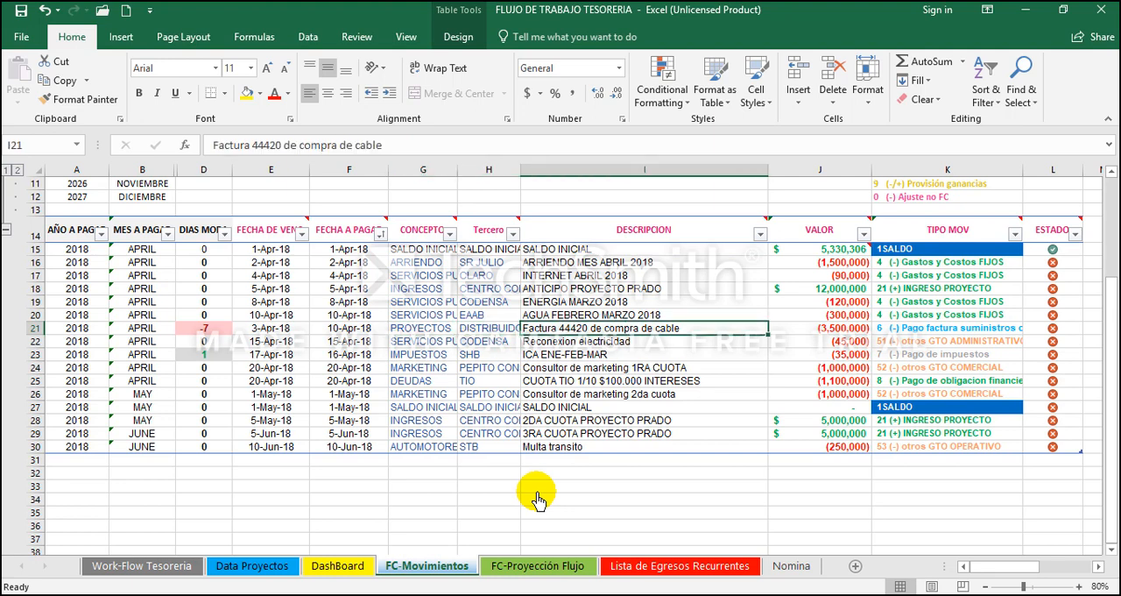
key("Down")
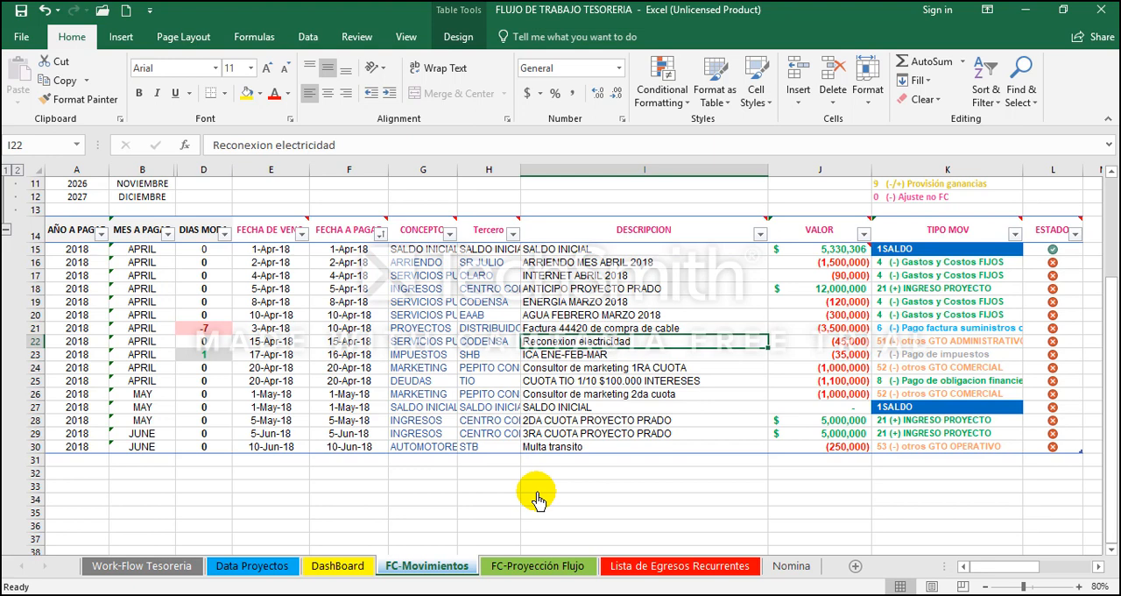
key("Down")
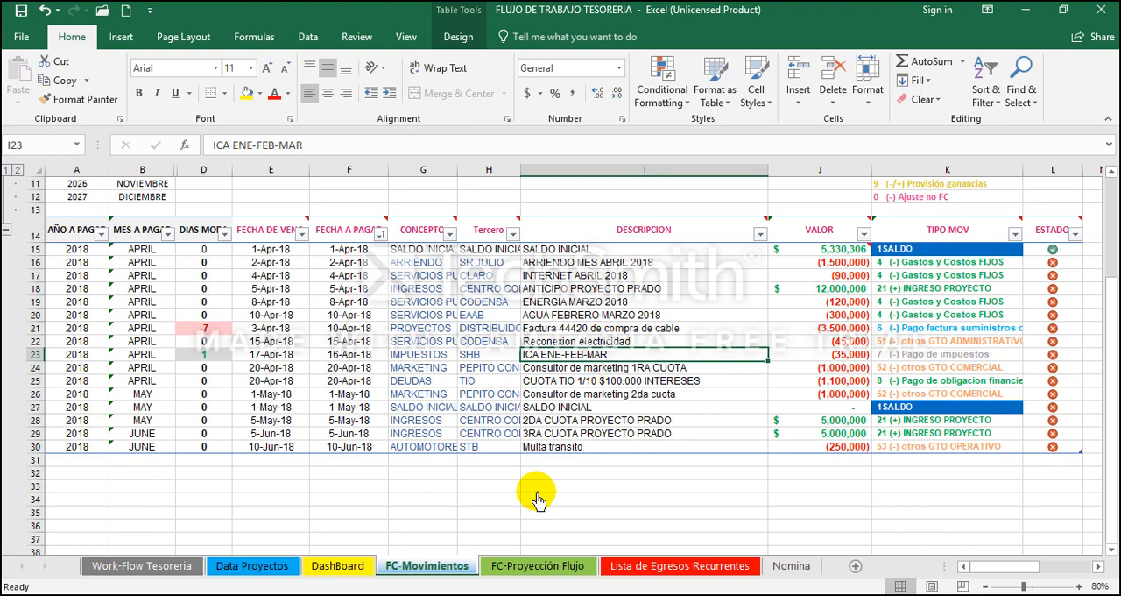
Step: Copy the CONCEPTO through TIPO MOV cells of the ICA ENE-FEB-MAR tax movement in row 23
key("Left")
key("Left")
key("Left")
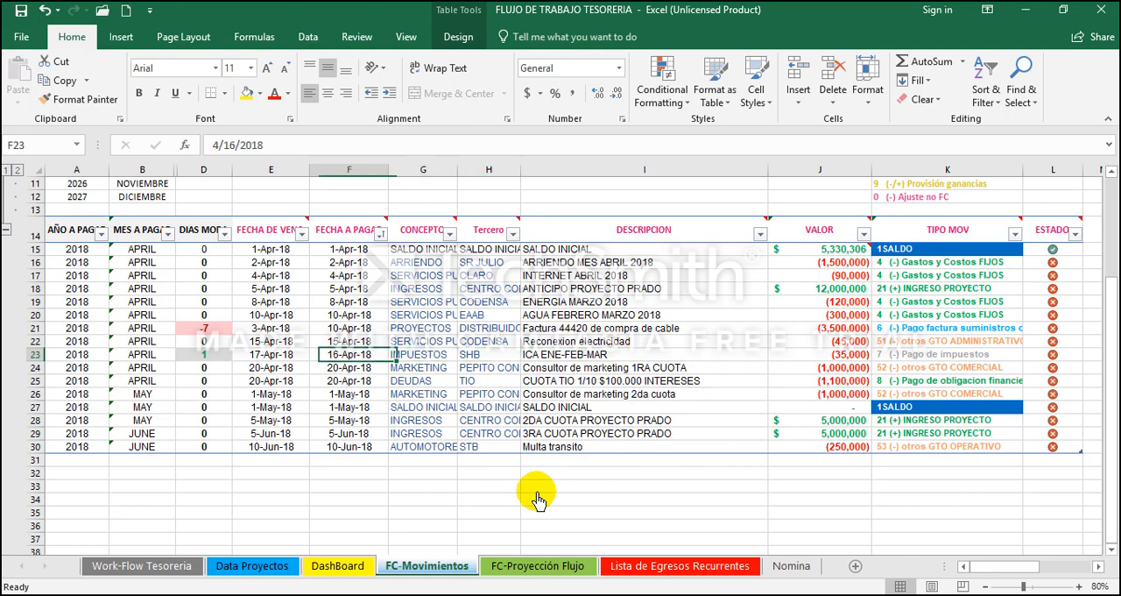
key("Right")
key("shift+Right")
key("shift+Right")
key("shift+Right")
key("shift+Right")
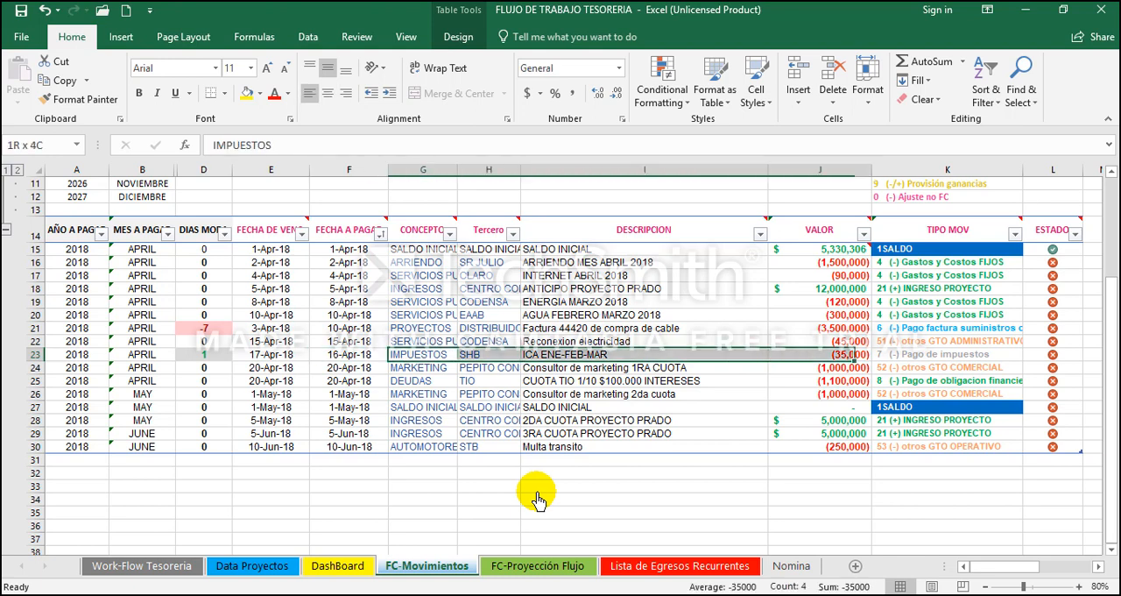
key("ctrl+c")
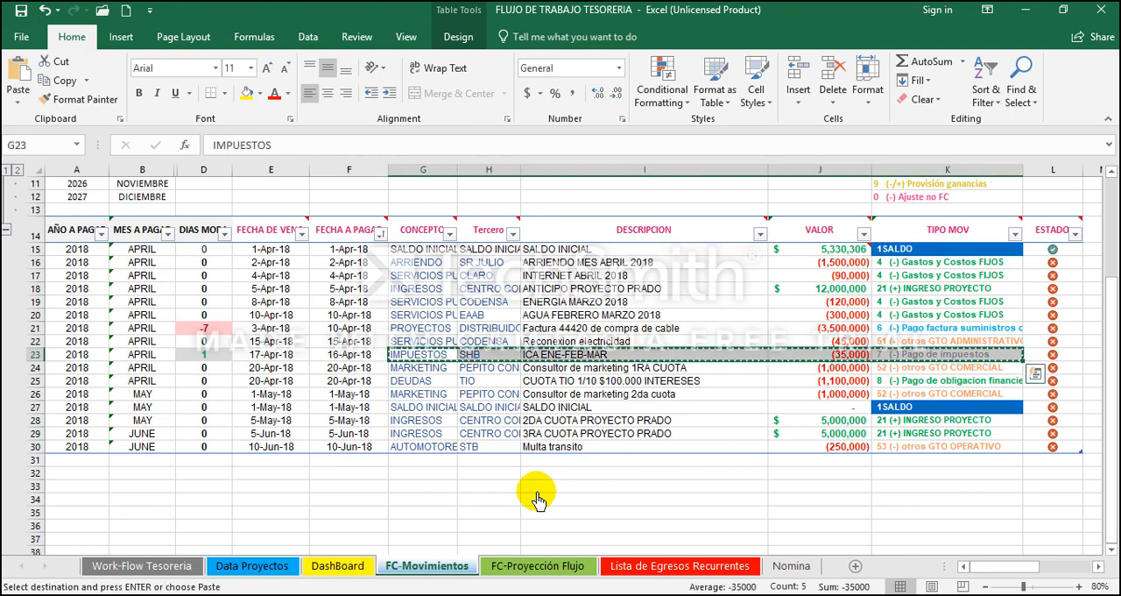
Step: Paste the copied IMPUESTOS movement as values into the Lista de Egresos Recurrentes sheet at cell B9
left_click(631, 568)
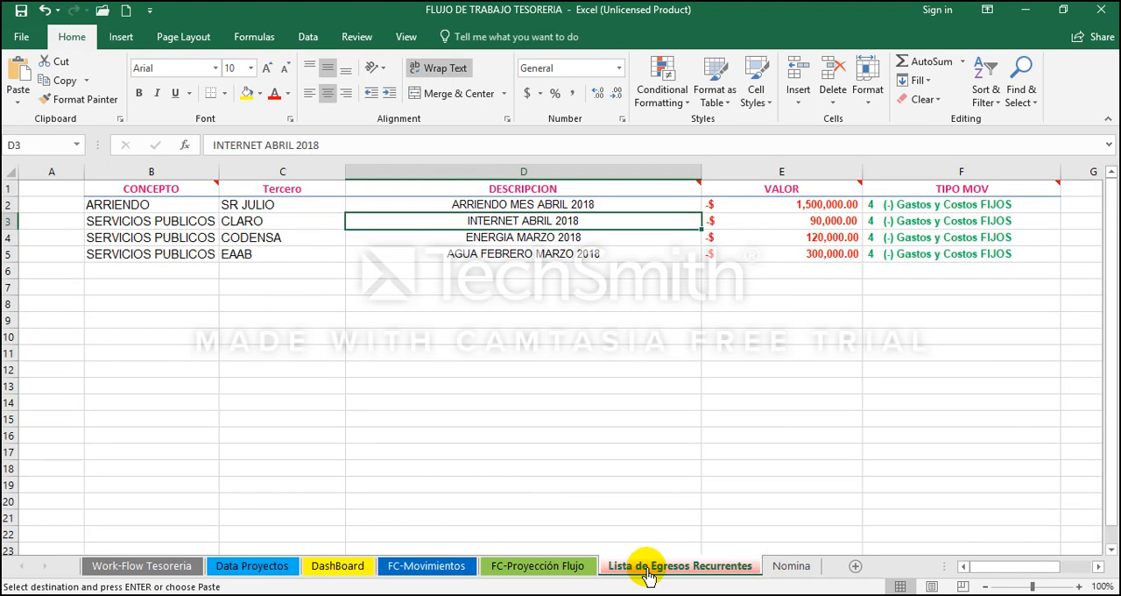
left_click(167, 343)
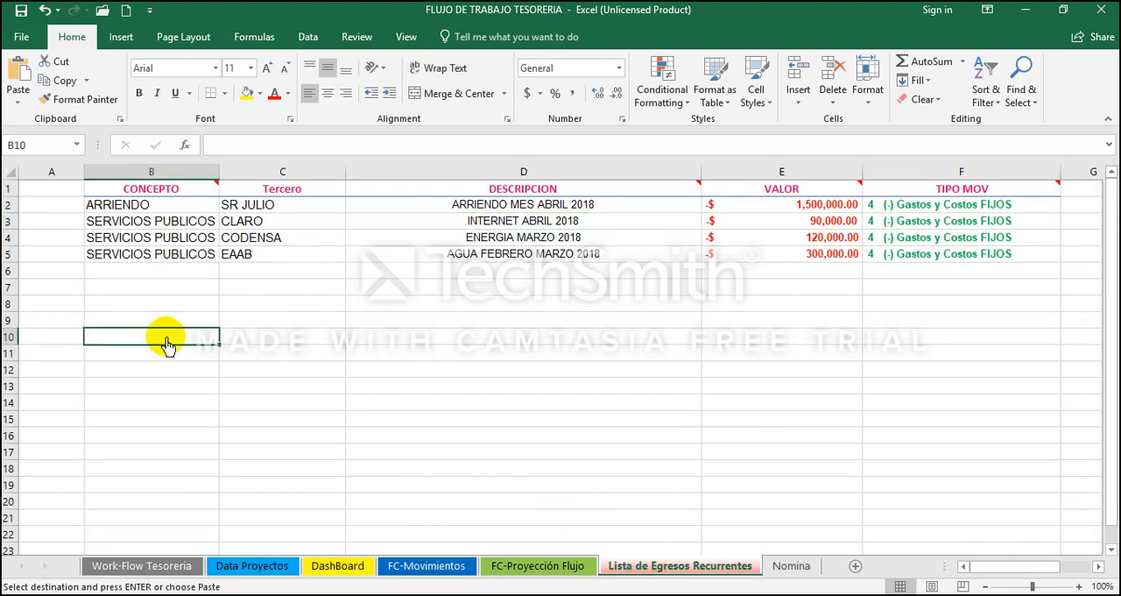
left_click_drag(163, 271, 156, 327)
left_click(156, 327)
right_click(156, 324)
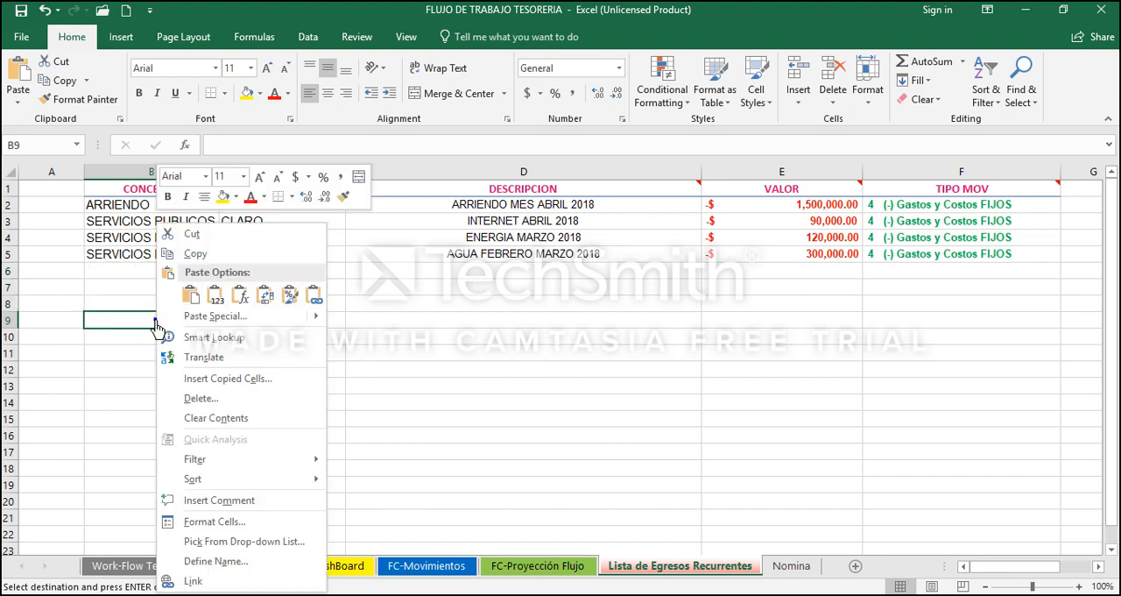
left_click(212, 302)
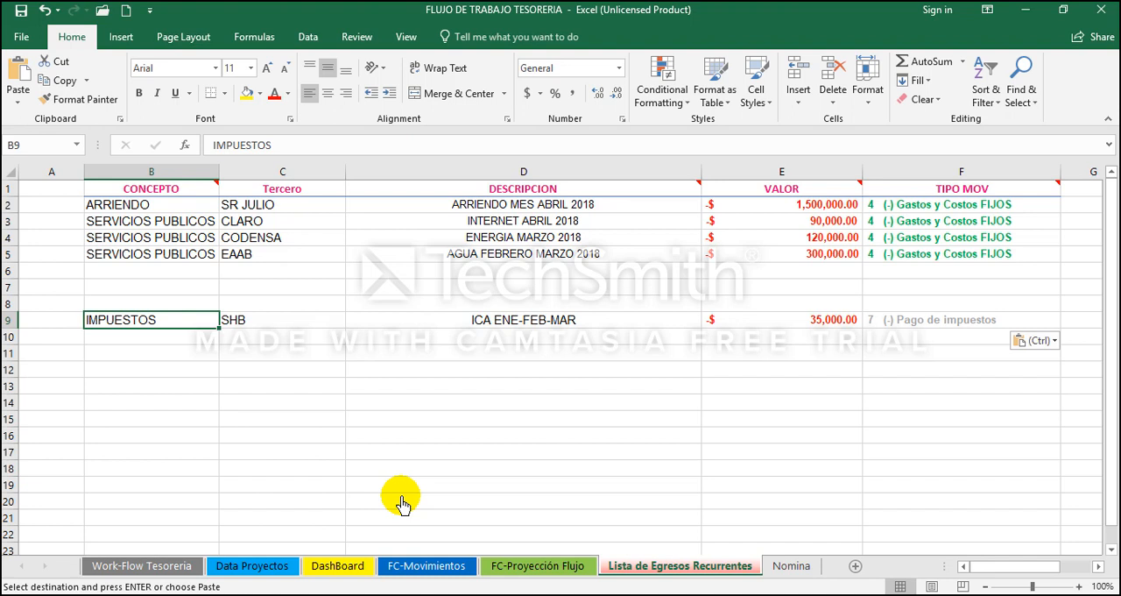
Step: Move the AGUA FEBRERO MARZO 2018 expense from row 5 to row 8, directly above the IMPUESTOS entry
key("Up")
key("Up")
key("Up")
key("Up")
key("shift+Right")
key("shift+Right")
key("shift+Right")
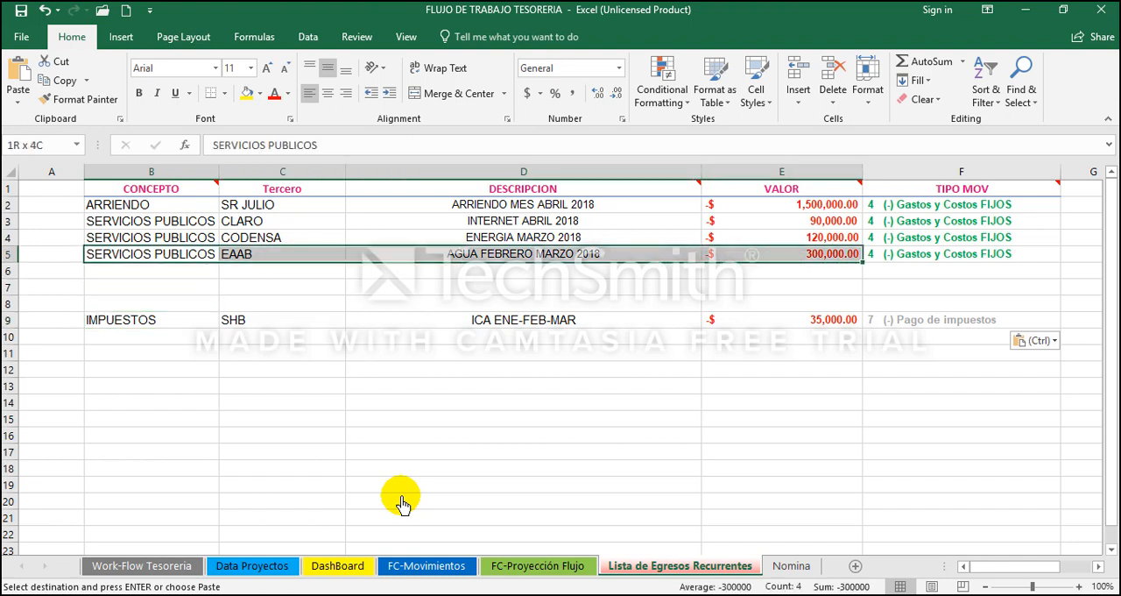
key("ctrl+c")
key("Down")
key("Down")
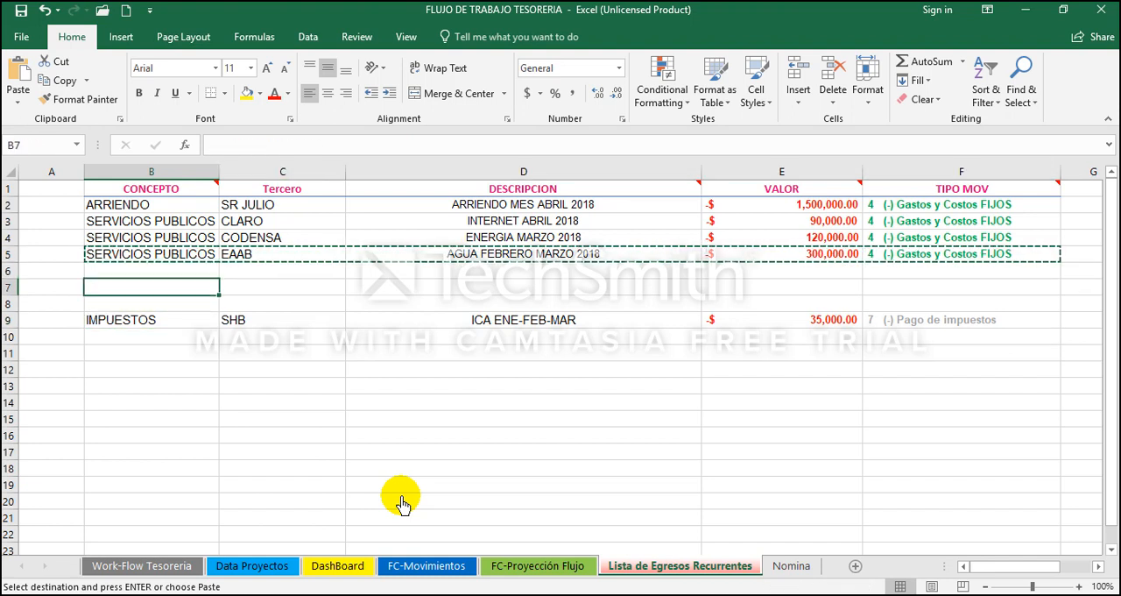
key("Down")
key("Return")
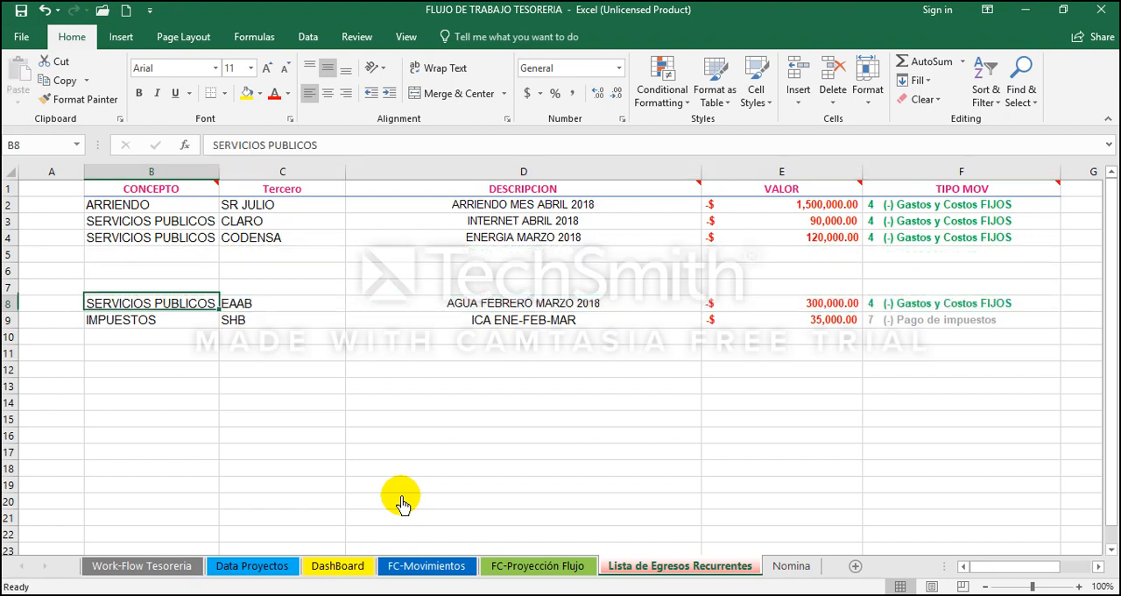
key("Up")
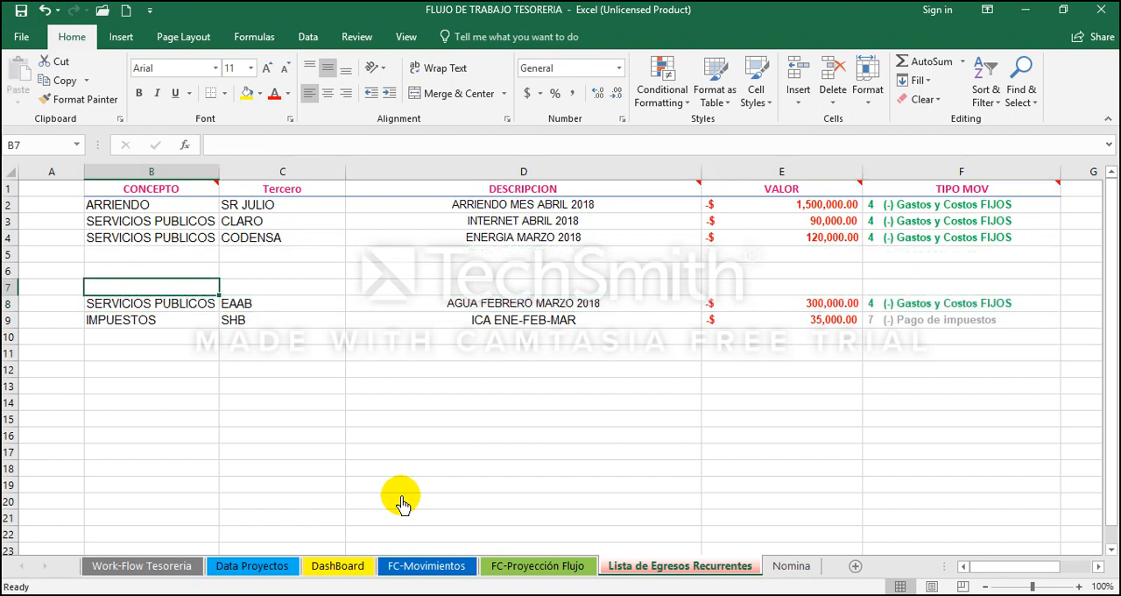
Step: Return to FC-Movimientos and examine the marketing consultant instalments and the CUOTA TIO debt payment in rows 24 to 26
left_click(427, 561)
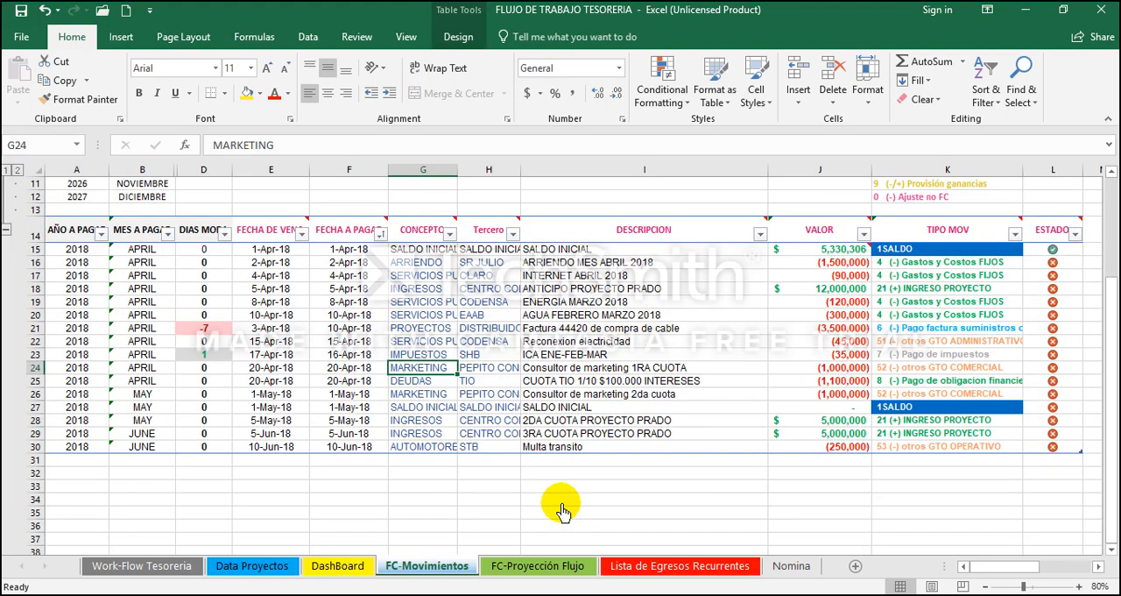
key("Down")
key("Up")
key("Right")
key("Right")
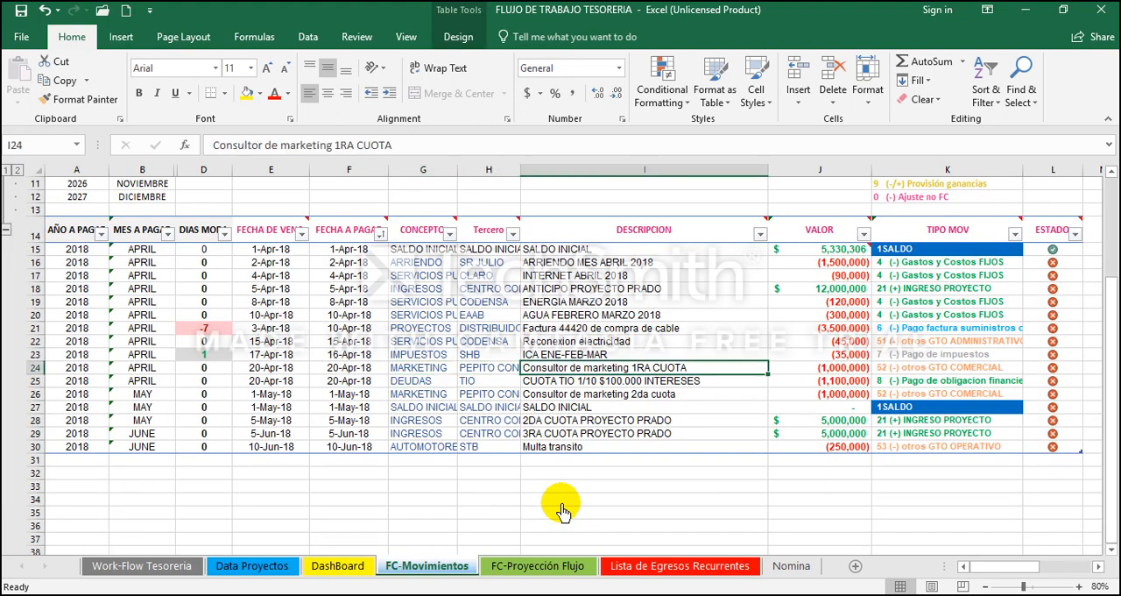
key("Down")
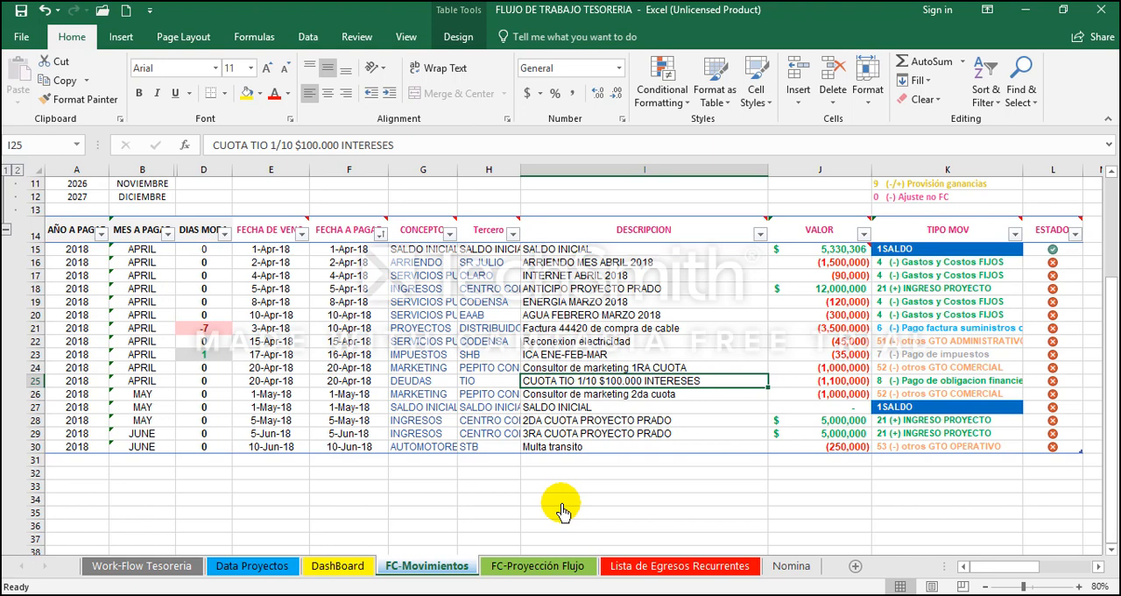
key("Up")
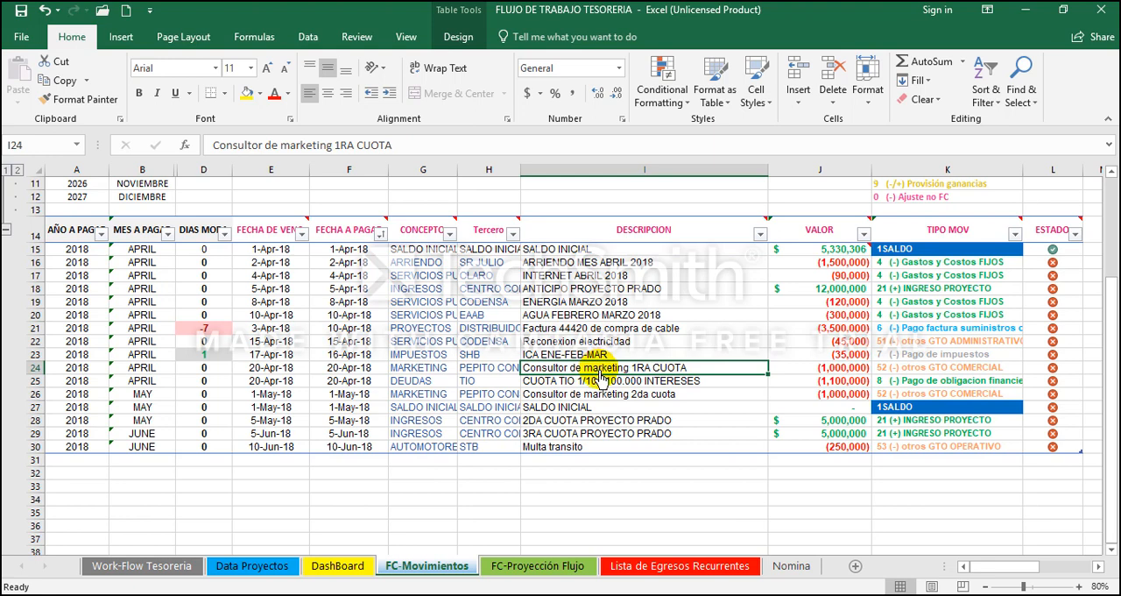
left_click(608, 395, "ctrl")
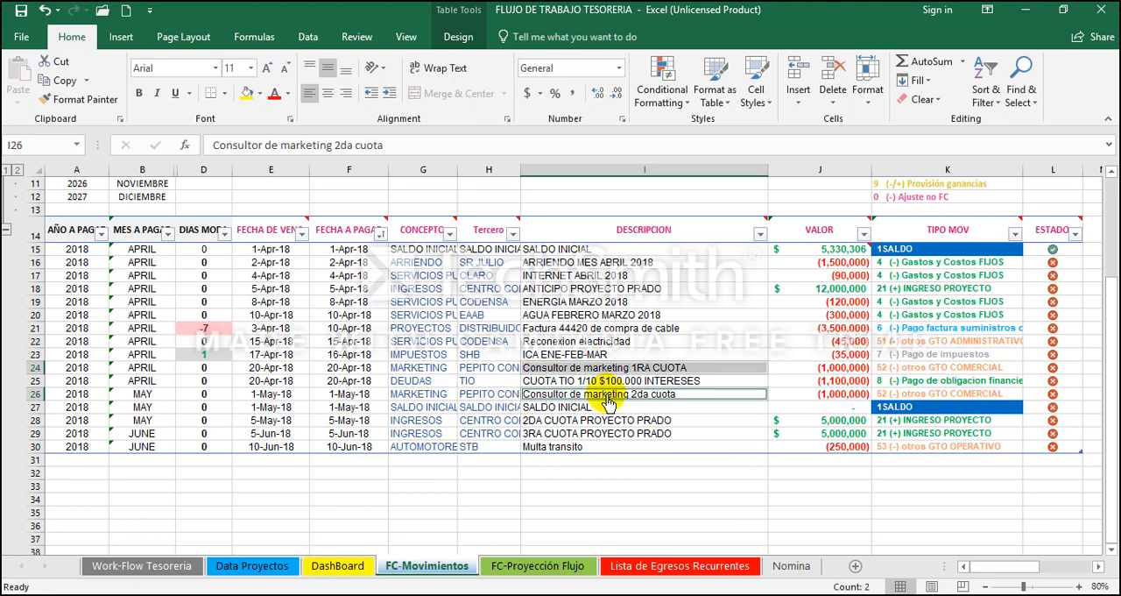
Step: Compare the marketing instalment and CUOTA TIO movements in FC-Movimientos with the Lista de Egresos Recurrentes entries, and return to FC-Movimientos
key("Up")
key("Up")
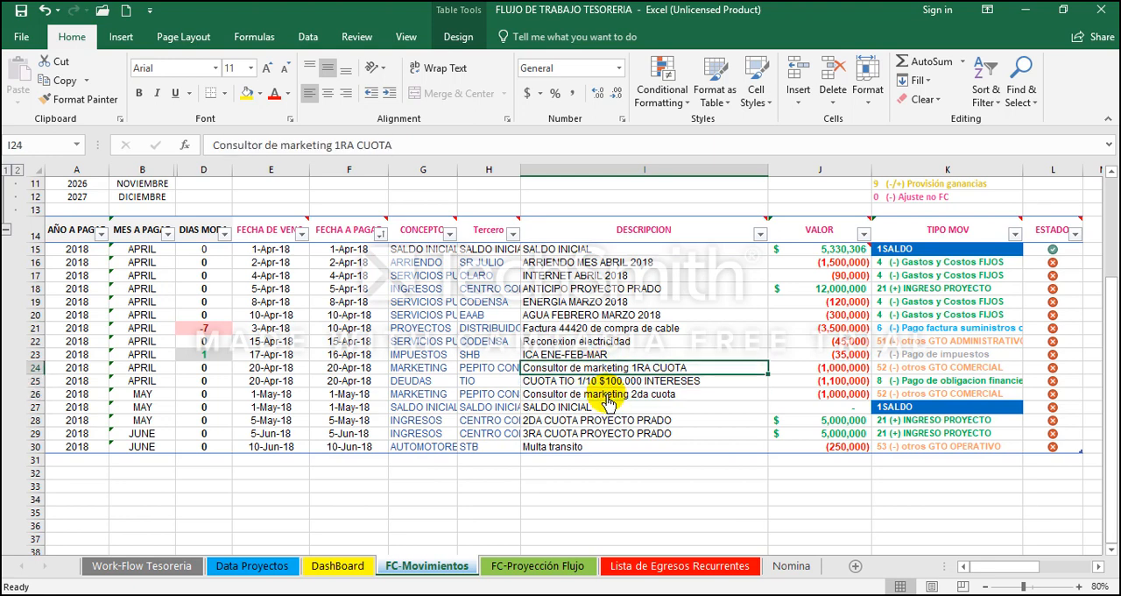
left_click(694, 568)
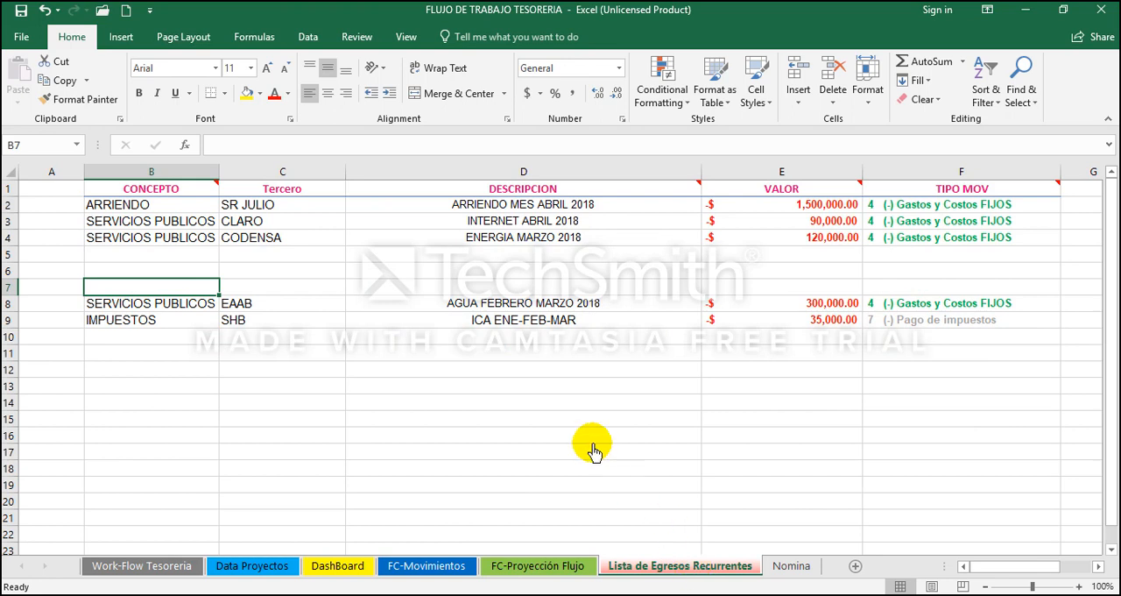
left_click(403, 567)
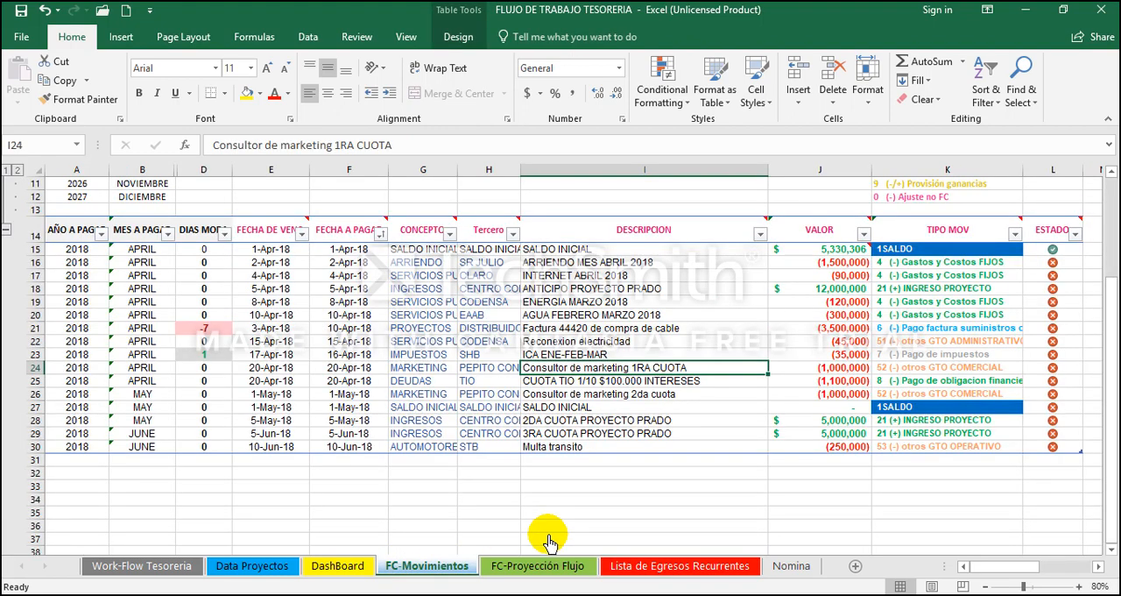
key("Down")
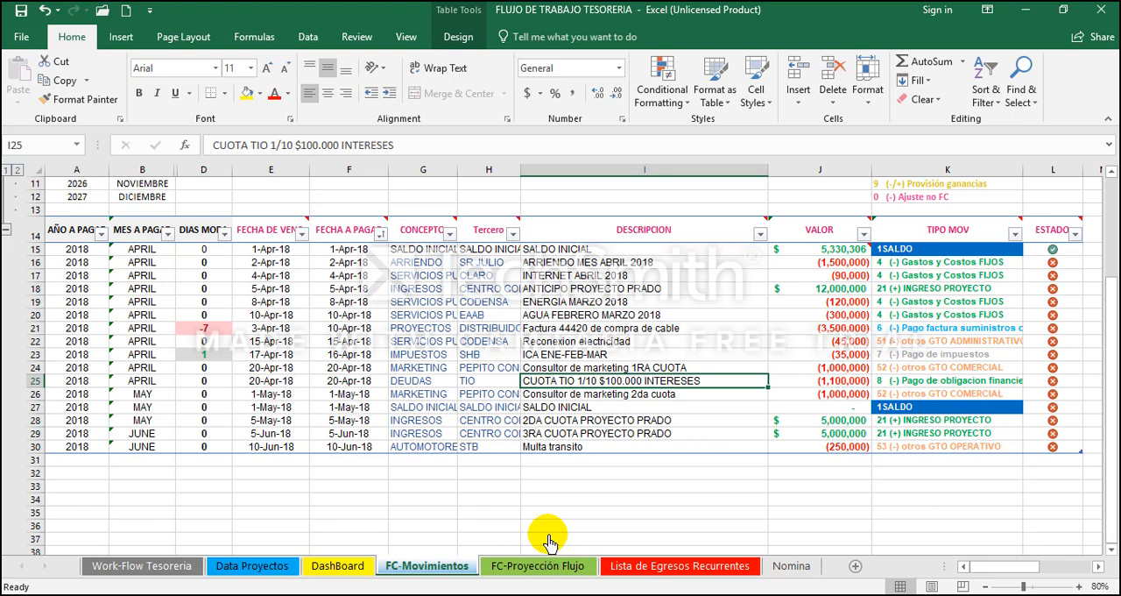
left_click(618, 566)
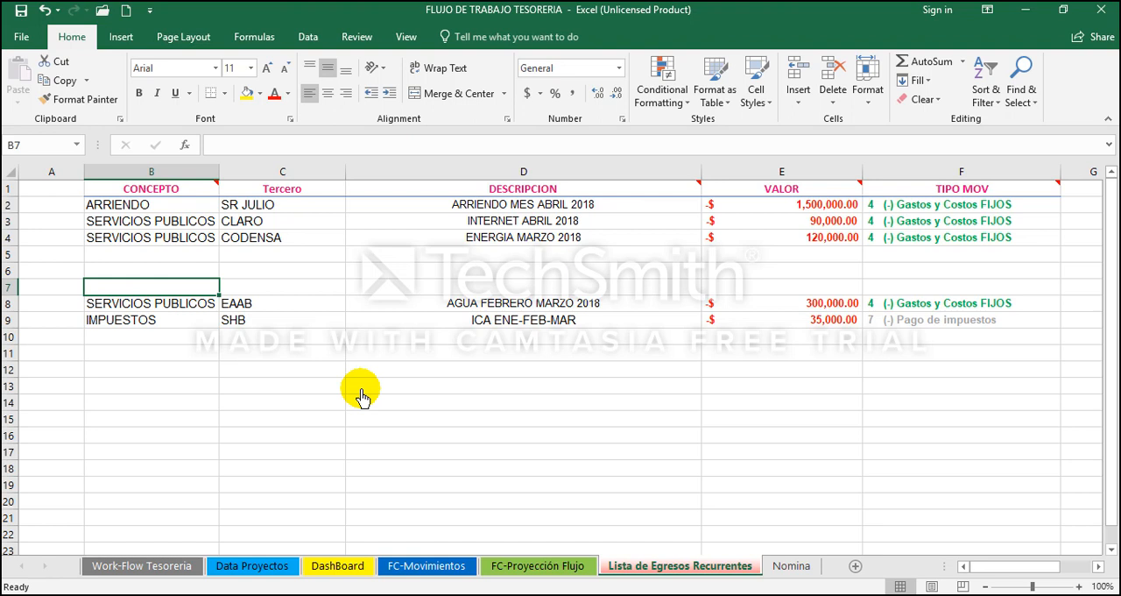
key("Down")
key("Down")
key("Down")
key("Down")
key("Down")
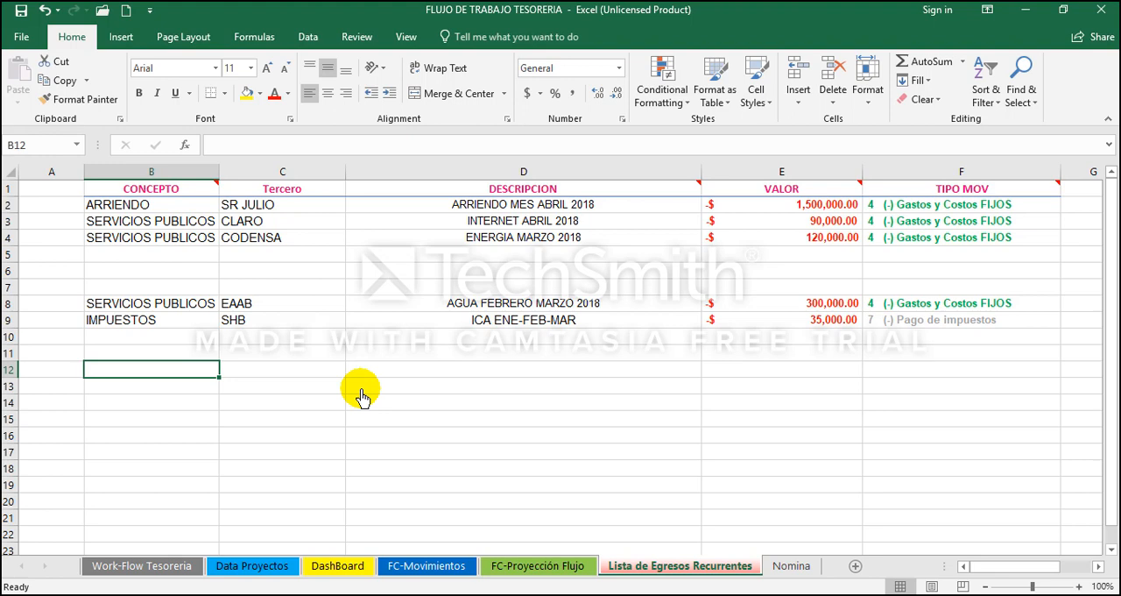
left_click(420, 565)
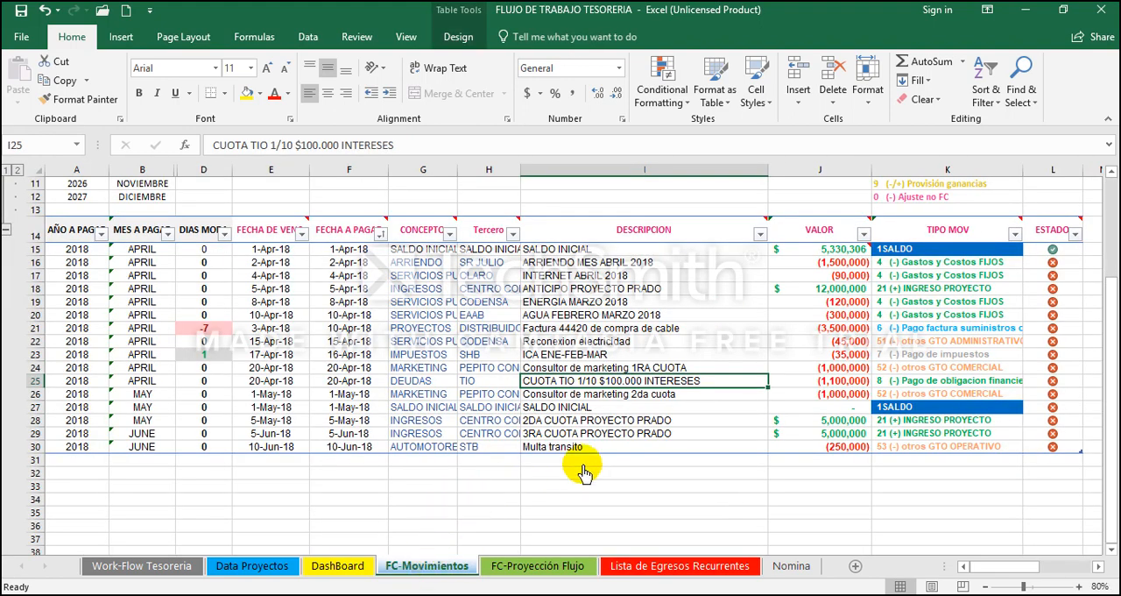
key("Left")
key("Left")
key("Left")
key("Left")
key("Right")
key("Right")
key("Right")
key("Right")
key("Left")
key("Left")
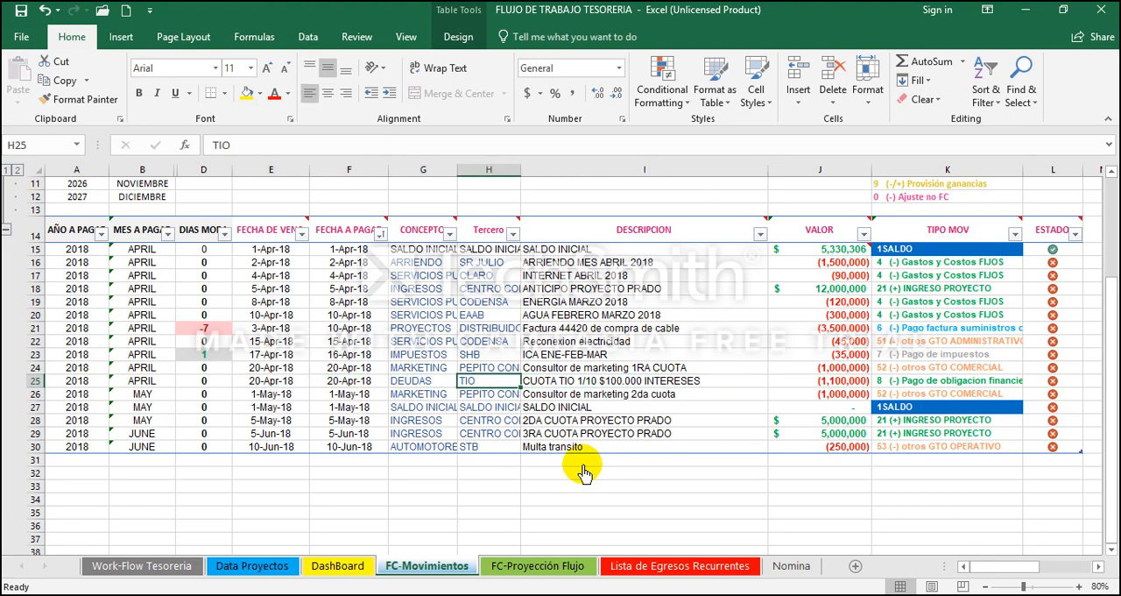
key("shift+Right")
key("shift+Right")
key("shift+Right")
key("shift+Right")
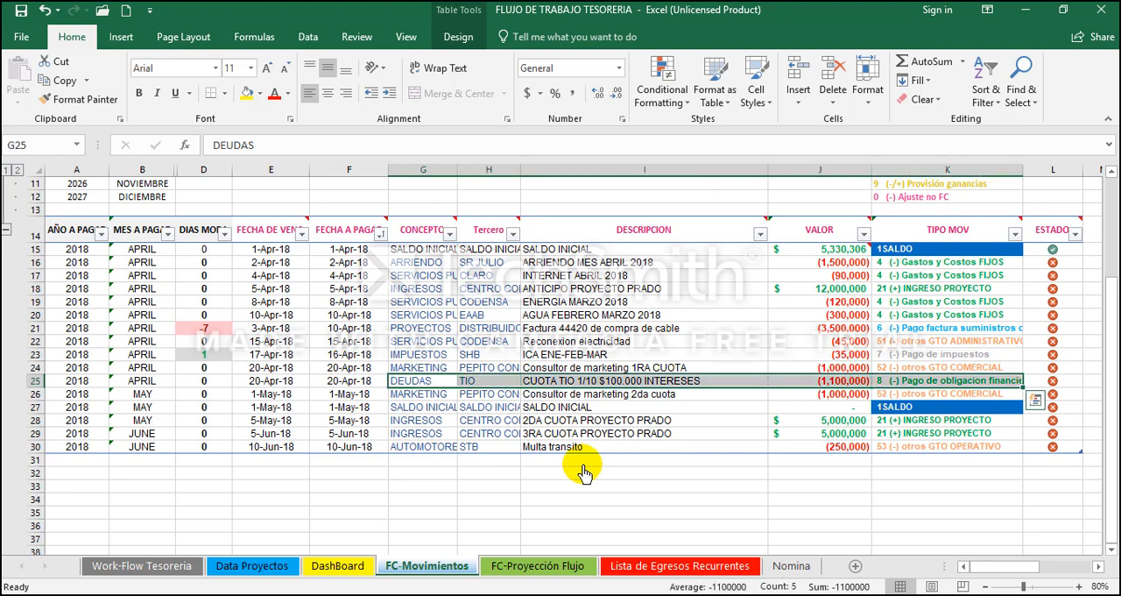
key("Left")
key("Right")
left_click(417, 382)
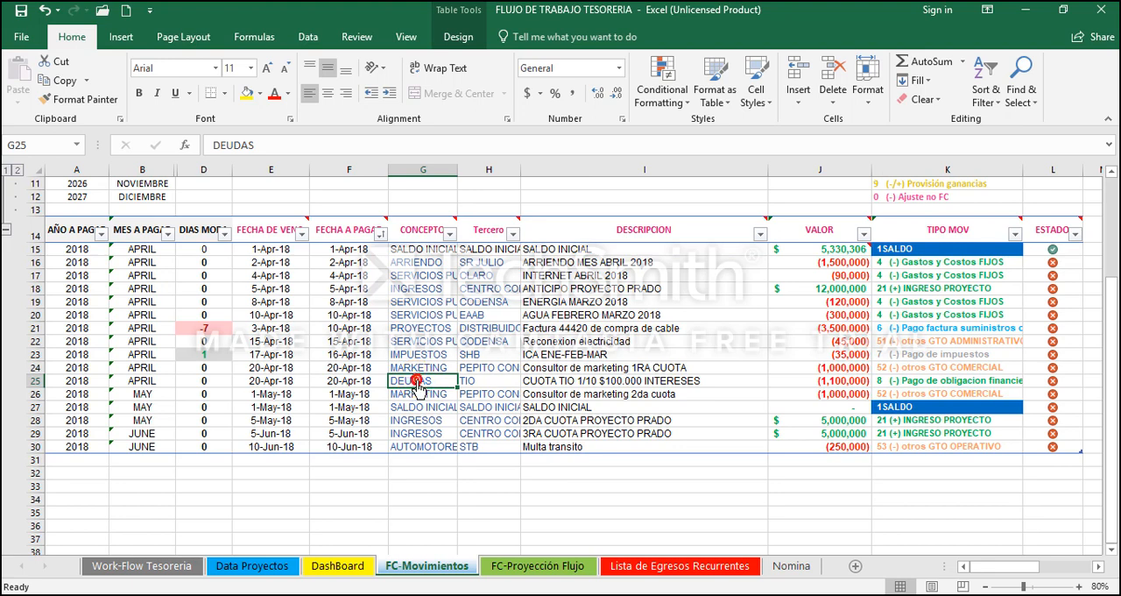
key("shift+Right")
key("shift+Right")
key("shift+Right")
key("shift+Right")
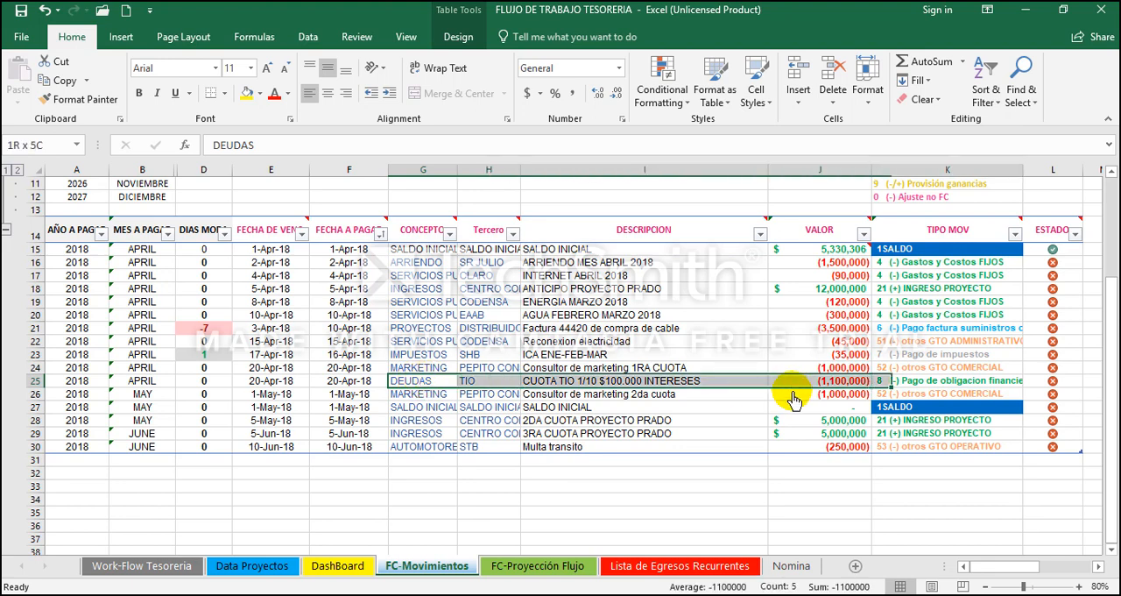
Step: Copy the CONCEPTO through TIPO MOV cells of the CUOTA TIO 1/10 debt movement in row 25
left_click(896, 380)
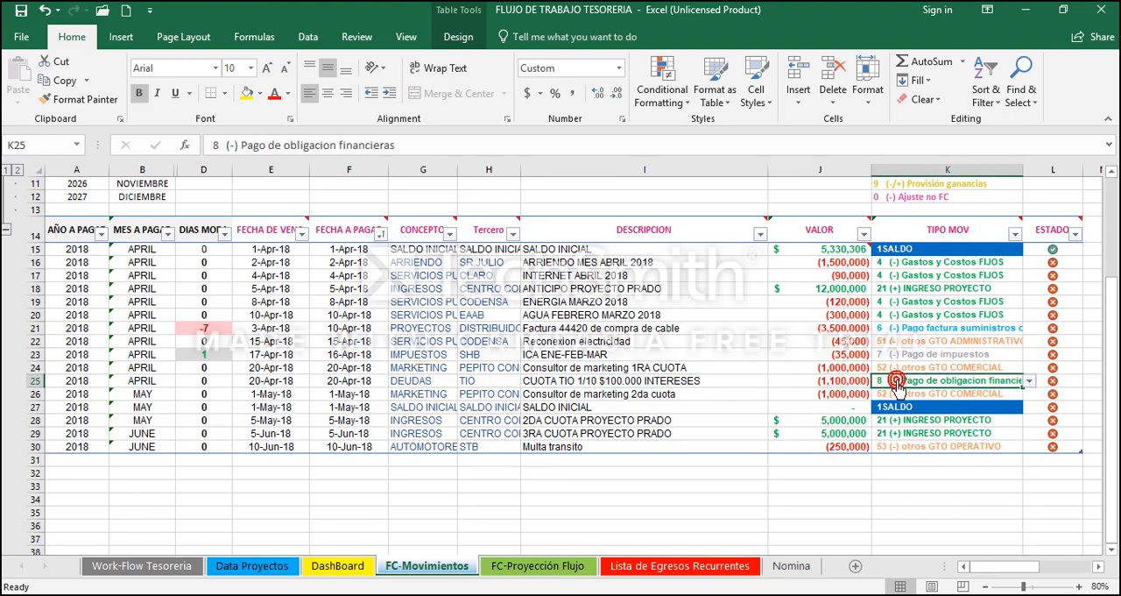
key("shift+Left")
key("shift+Left")
key("shift+Left")
key("shift+Left")
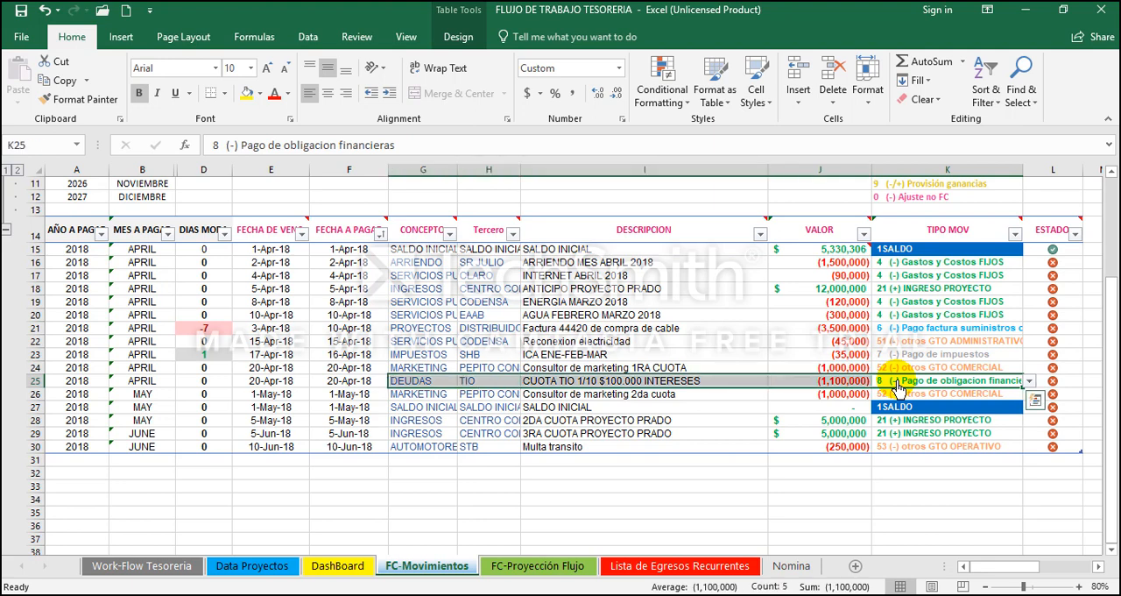
key("ctrl+c")
Step: Paste the copied DEUDAS movement as values into the Lista de Egresos Recurrentes sheet at cell B12
left_click(732, 568)
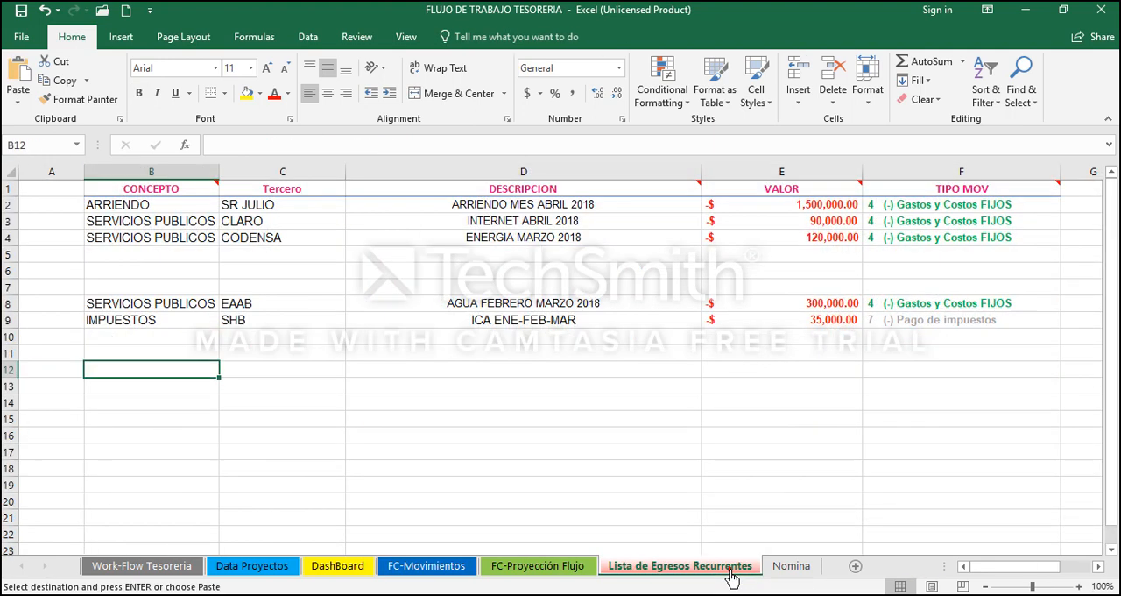
right_click(168, 373)
left_click(229, 79)
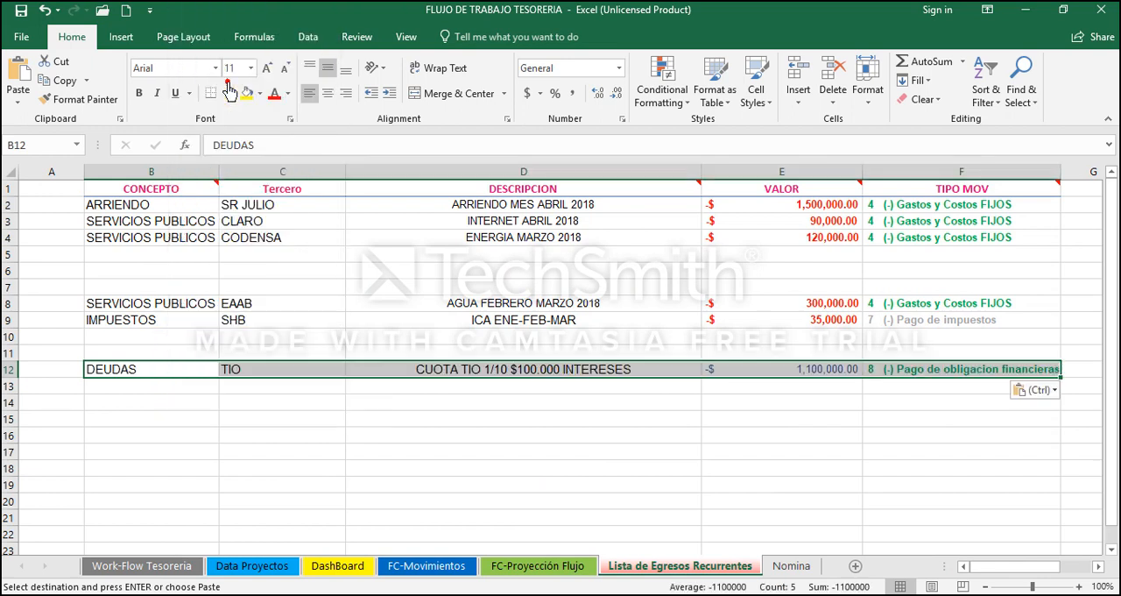
key("Right")
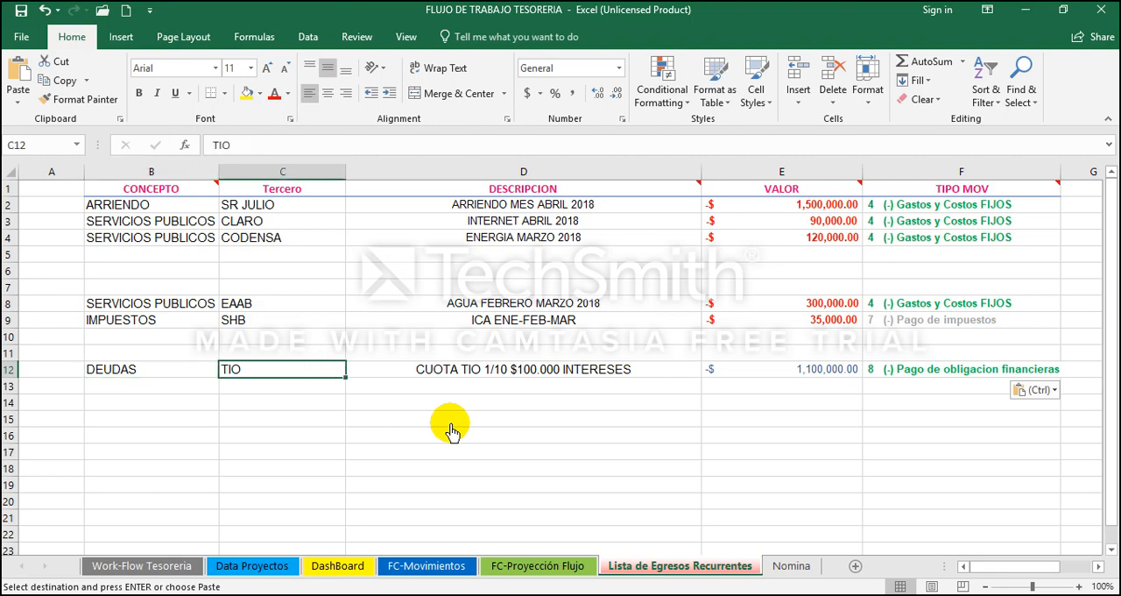
key("Right")
key("Right")
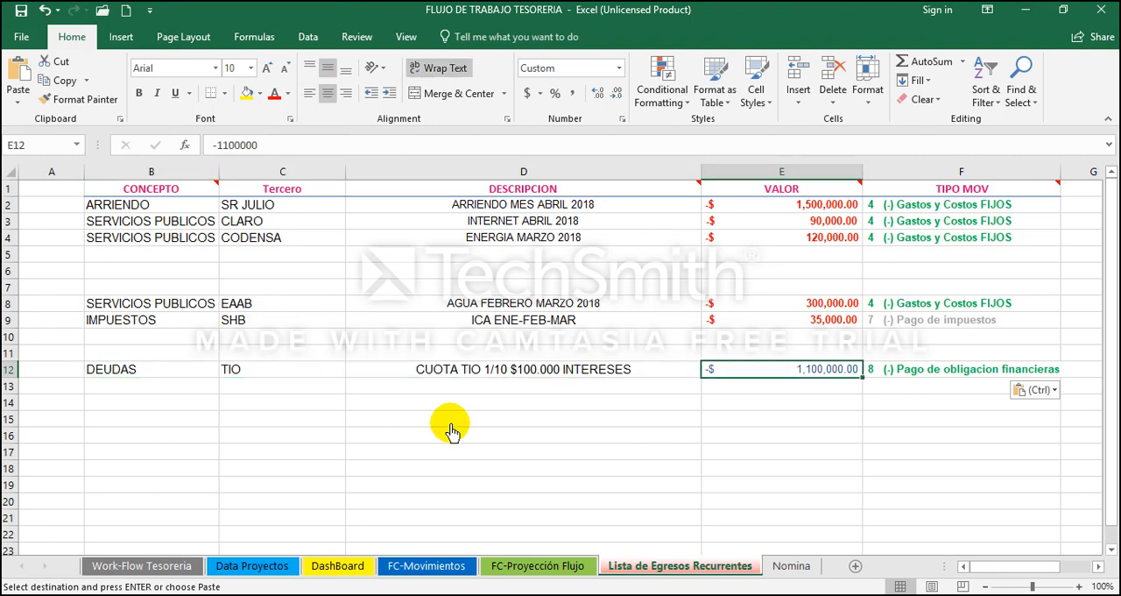
key("Left")
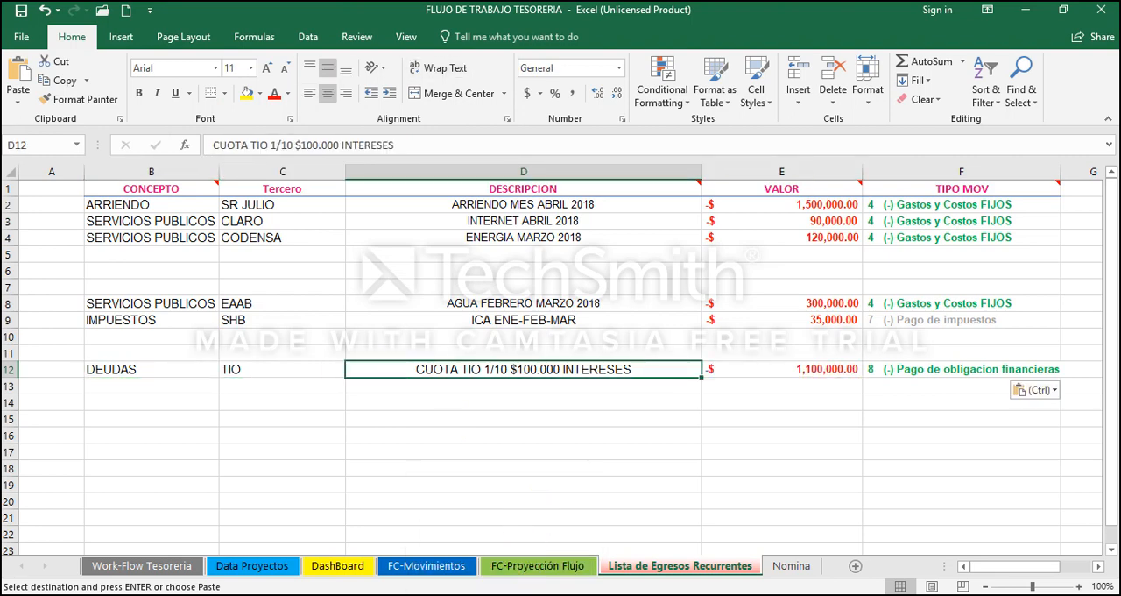
Step: Review the remaining FC-Movimientos entries from row 26 to the Multa transito in row 30 for further recurring expenses
left_click(506, 594)
left_click(516, 594)
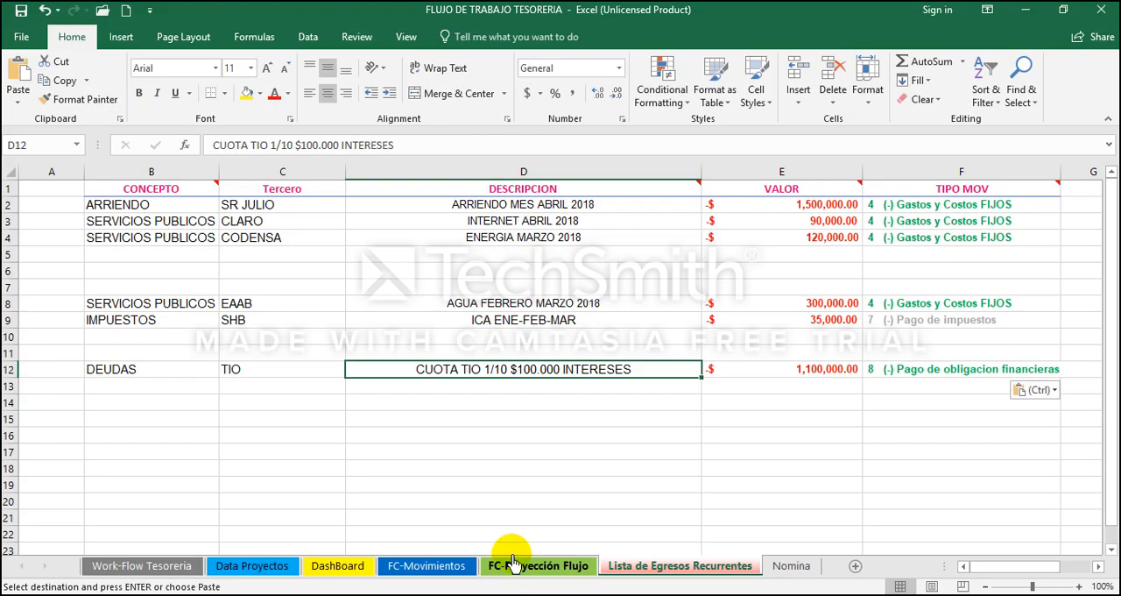
left_click(401, 568)
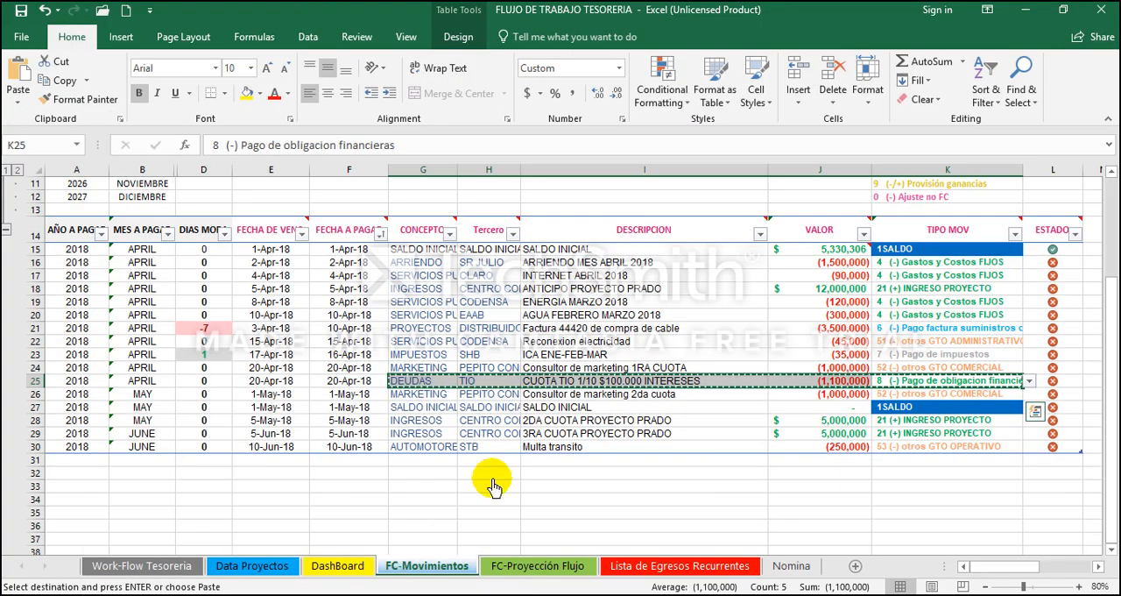
key("Escape")
key("Left")
key("Down")
key("Down")
key("Down")
key("Down")
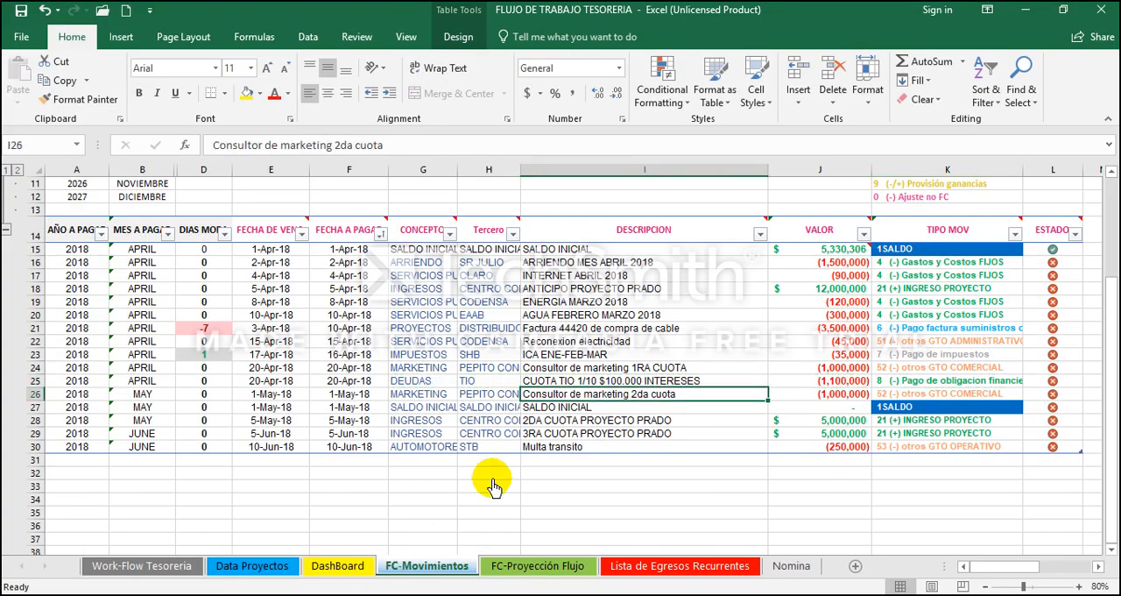
key("Down")
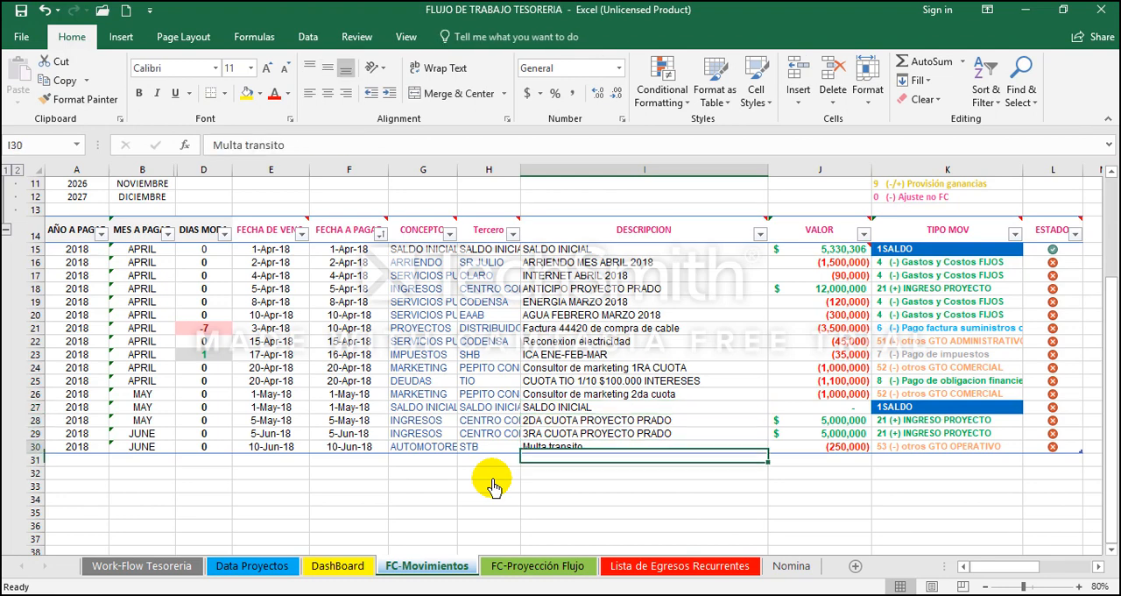
left_click(630, 570)
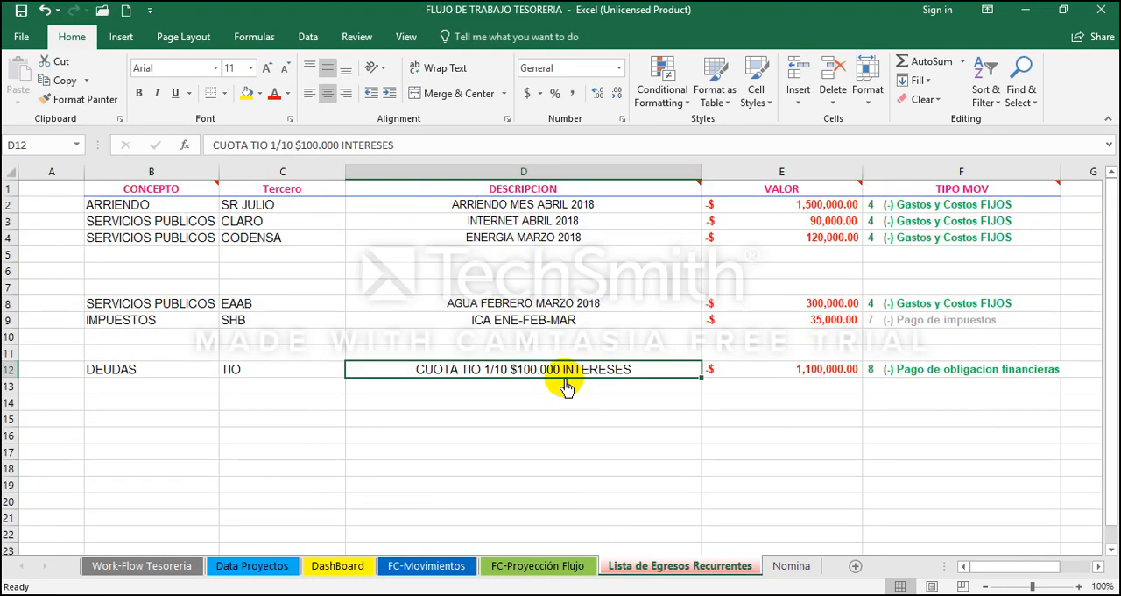
left_click(418, 567)
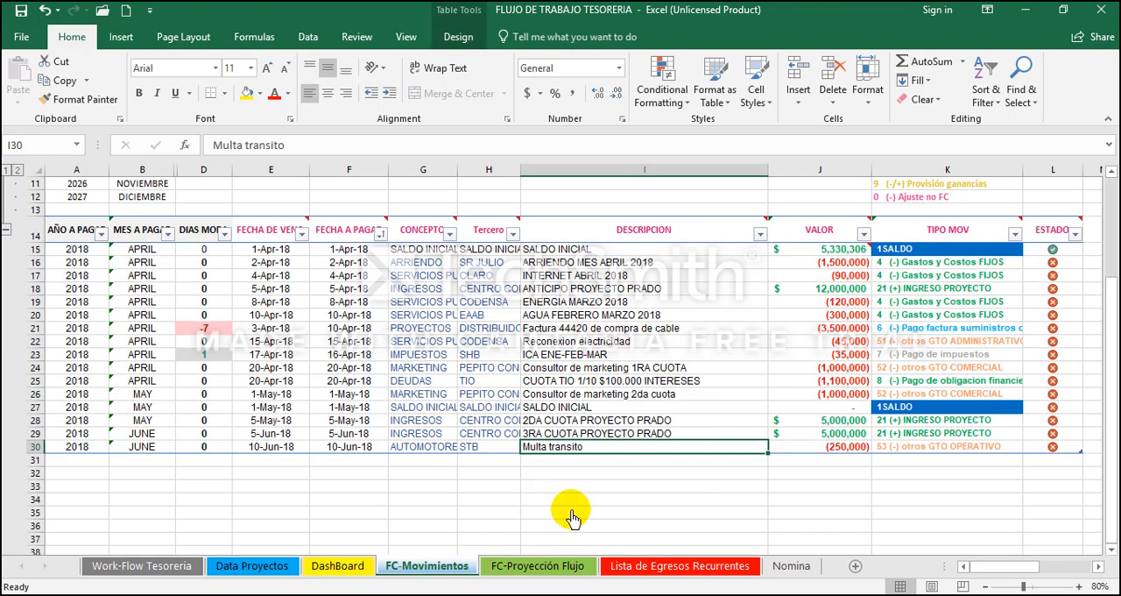
Step: Copy the whole recurring expense block B2:F12, from ARRIENDO to DEUDAS, on the Lista de Egresos Recurrentes sheet
left_click(653, 566)
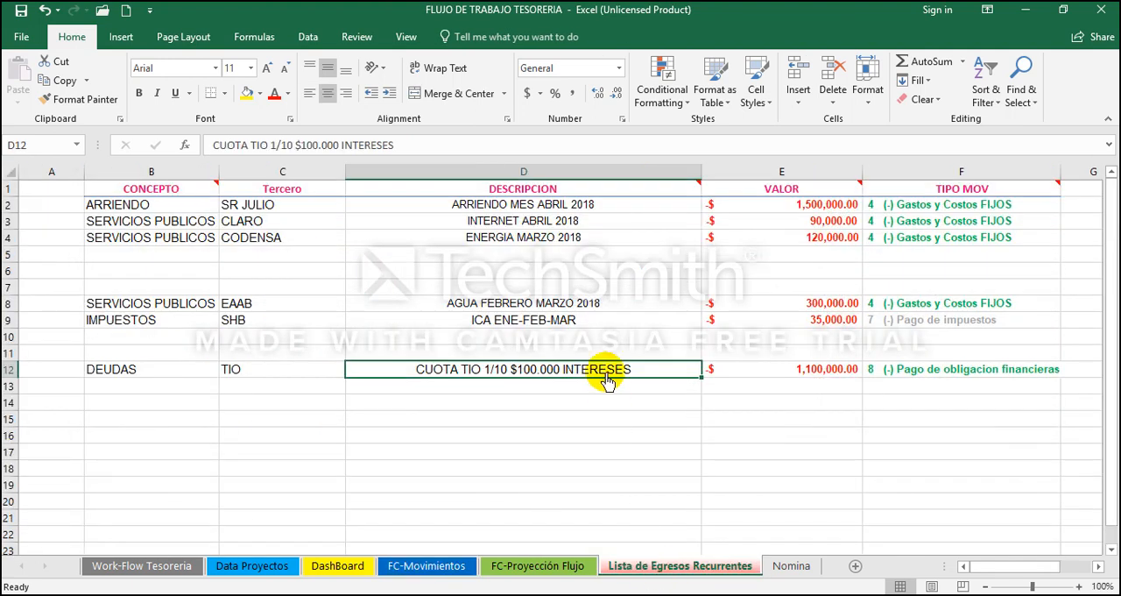
key("Up")
key("Up")
key("Up")
key("Up")
key("Up")
key("Up")
key("Up")
key("Up")
key("Up")
key("Up")
key("Left")
key("Left")
key("Left")
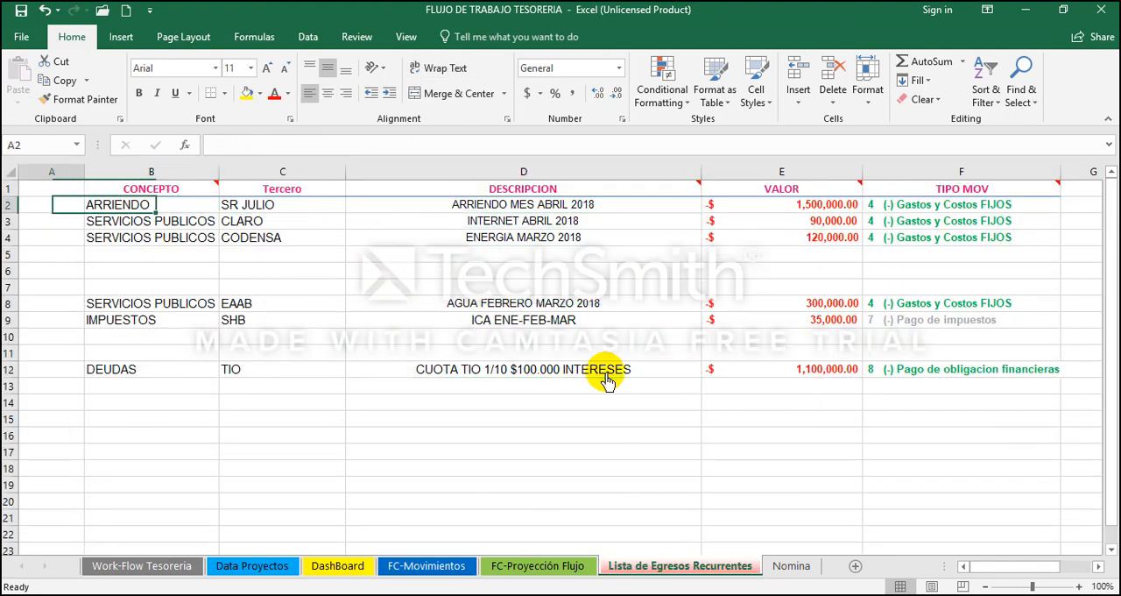
key("Up")
key("Down")
key("Right")
key("shift+Right")
key("shift+Right")
key("shift+Right")
key("shift+Right")
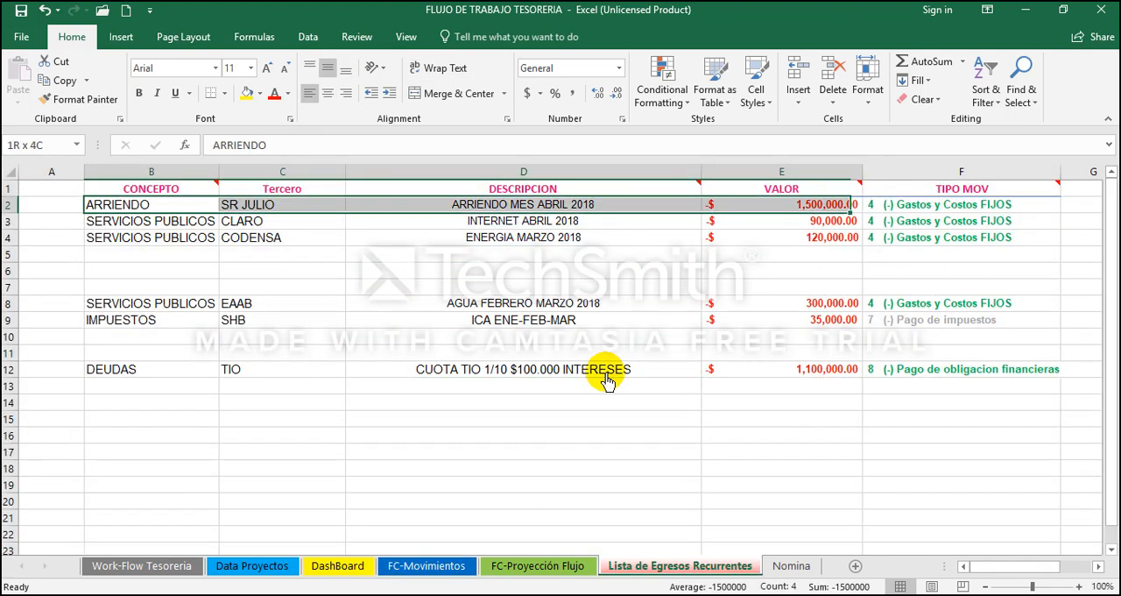
key("shift+Down")
key("shift+Down")
key("shift+Down")
key("shift+Down")
key("shift+Down")
key("shift+Down")
key("shift+Down")
key("shift+Down")
key("shift+Down")
key("shift+Down")
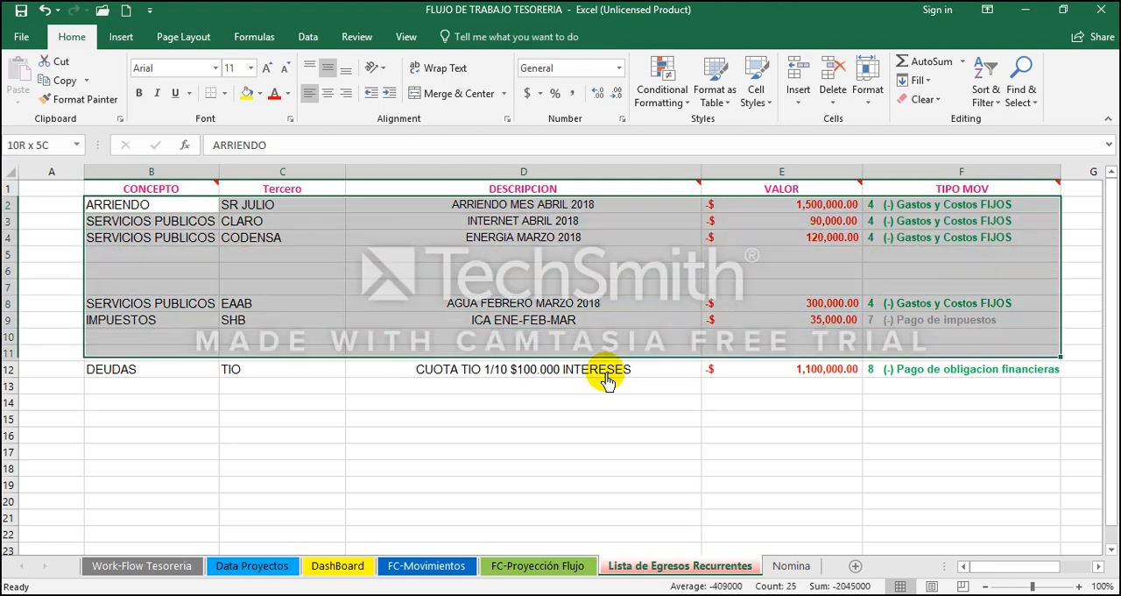
key("ctrl+c")
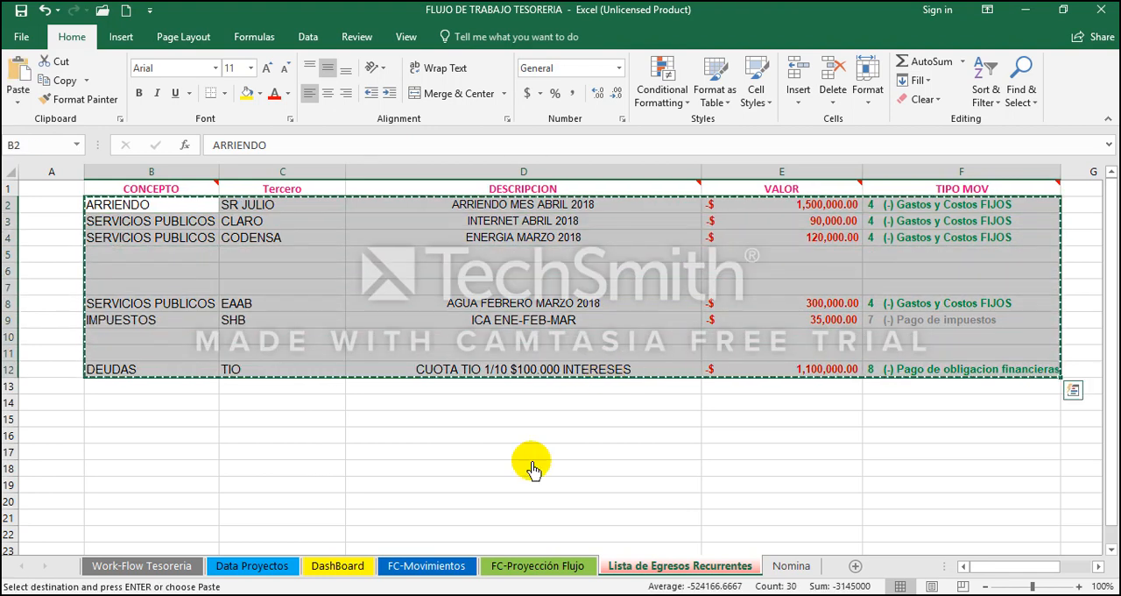
Step: Paste the copied recurring expenses as values into FC-Movimientos at cell G31, directly below the Multa transito entry, and check the added rows
left_click(430, 565)
left_click(318, 474)
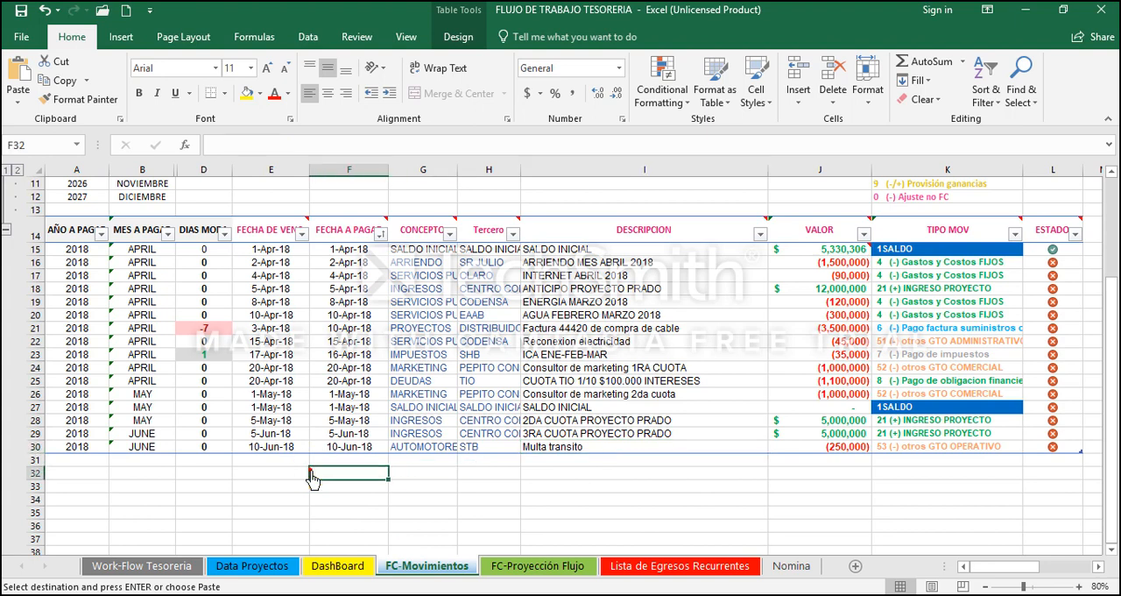
left_click(405, 461)
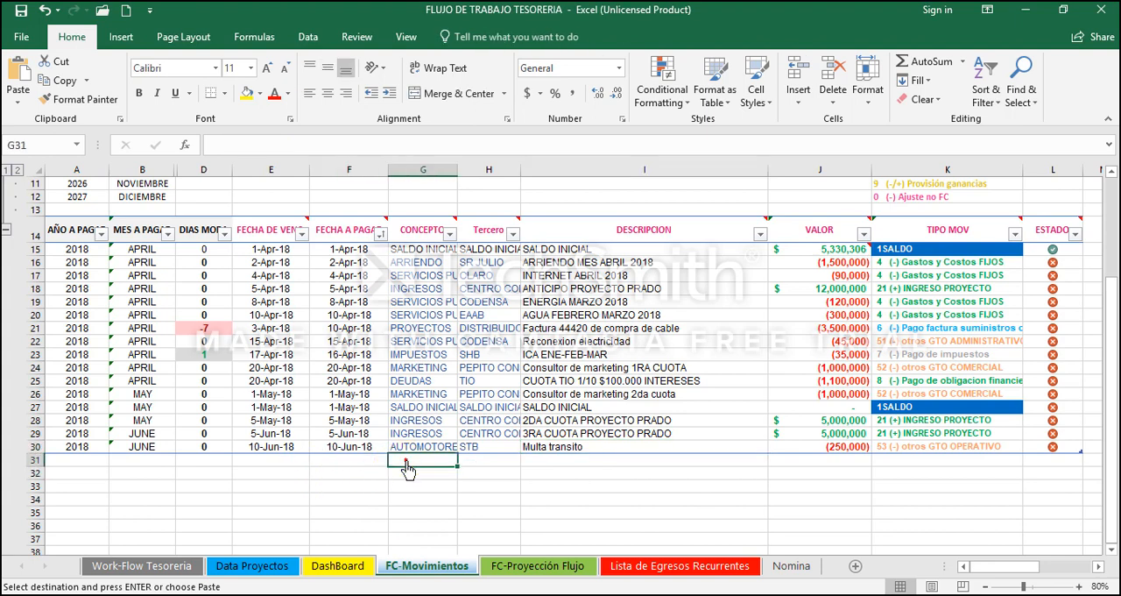
right_click(407, 465)
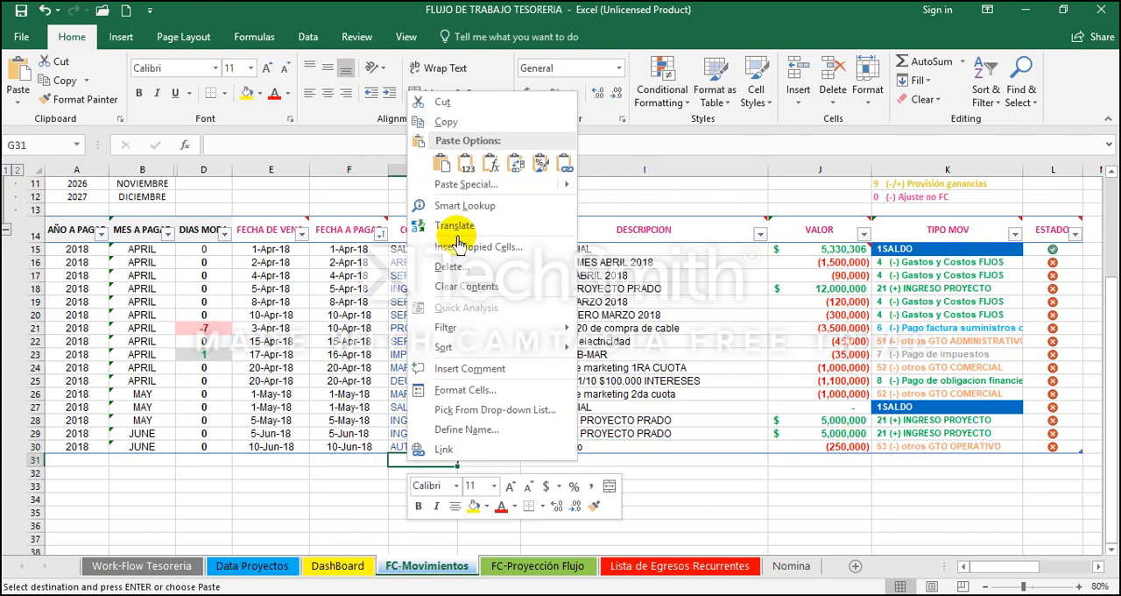
left_click(466, 172)
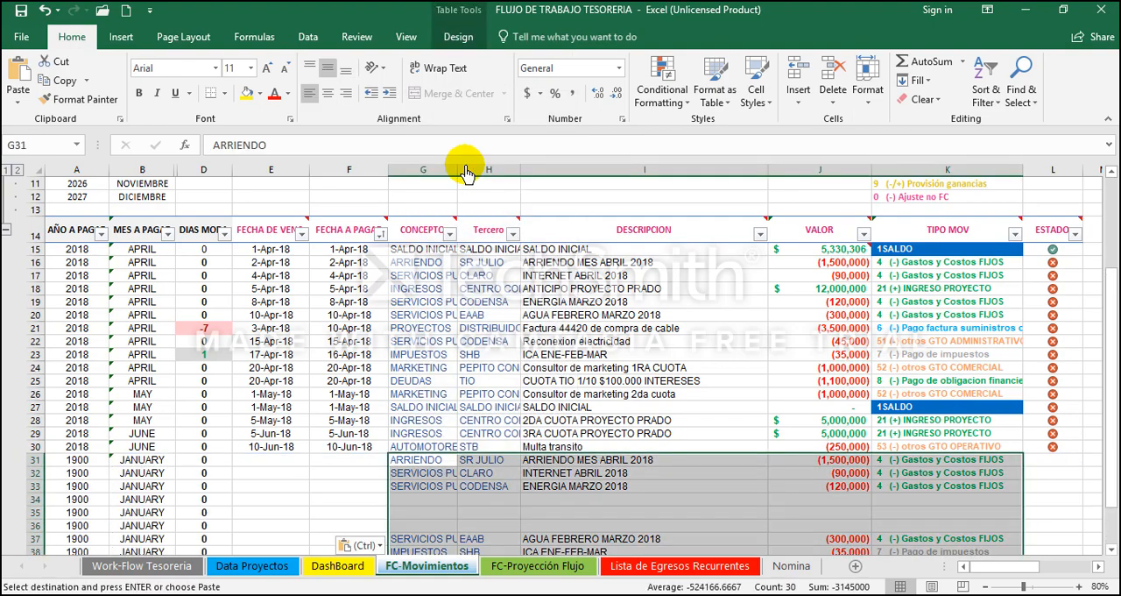
key("Down")
key("Down")
key("Down")
key("Down")
key("Down")
key("Down")
key("Down")
key("Down")
key("Down")
key("Down")
key("Down")
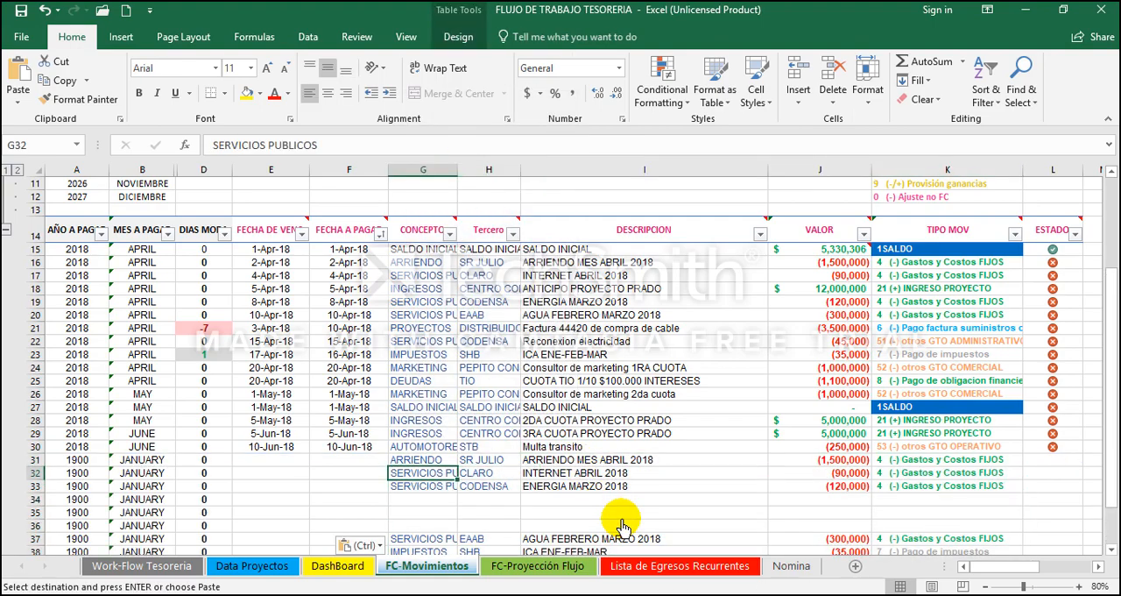
scroll(621, 526, "down", 1)
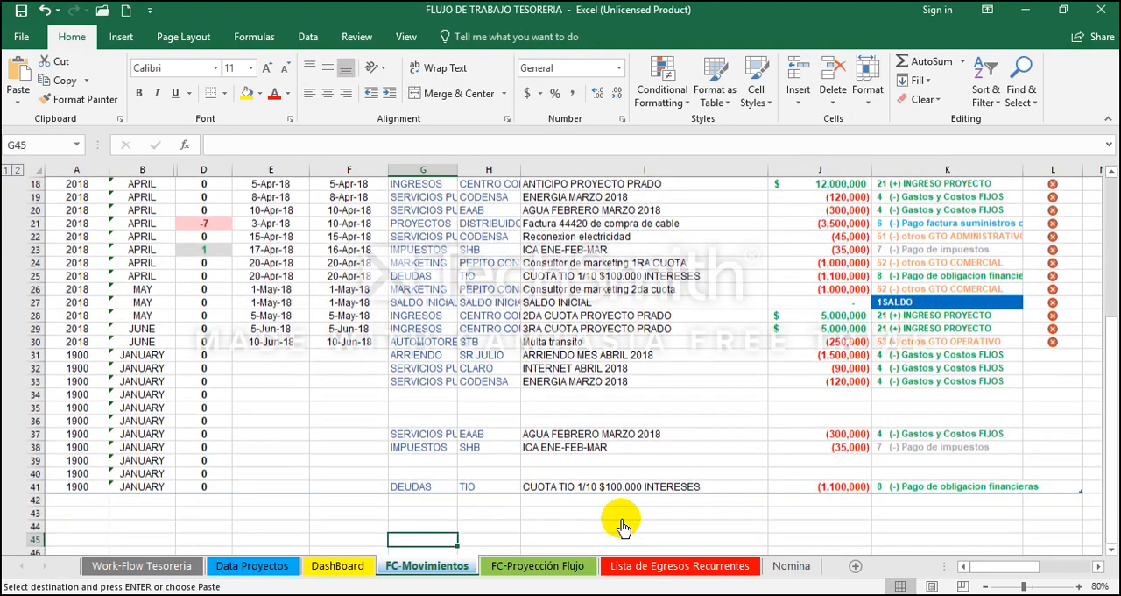
Step: Change the description of the new ARRIENDO movement in I31 to ARRIENDO MES MAYO 2018
key("Up")
key("Up")
key("Up")
key("Up")
key("Up")
key("Up")
key("Up")
key("Up")
key("Up")
key("Up")
key("Up")
key("Right")
key("Right")
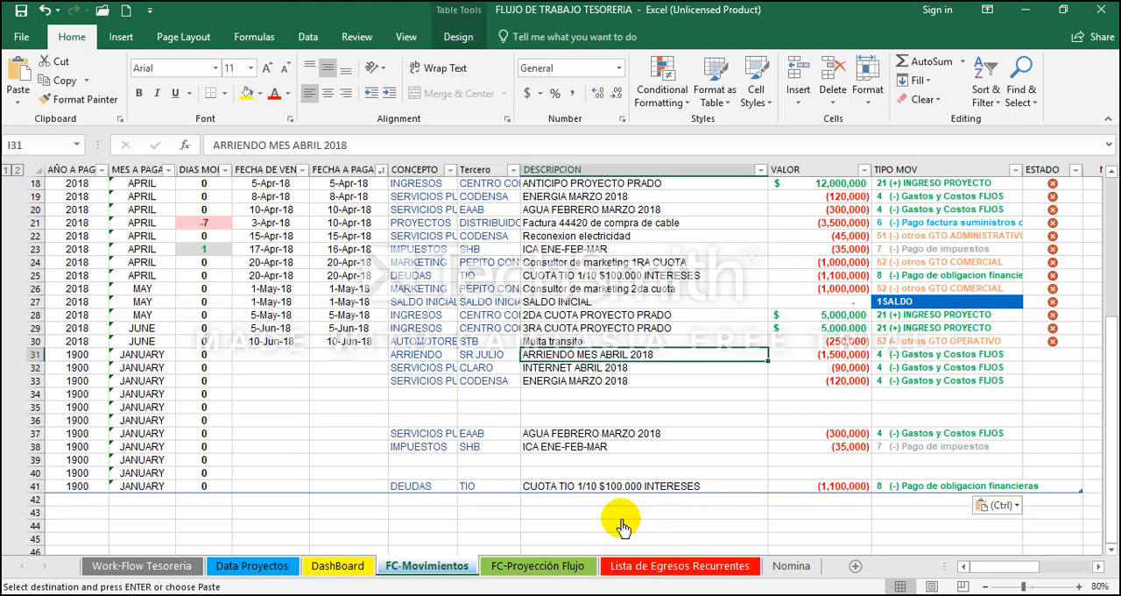
key("F2")
key("shift+Left")
key("shift+Left")
key("shift+Left")
key("shift+Left")
key("shift+Left")
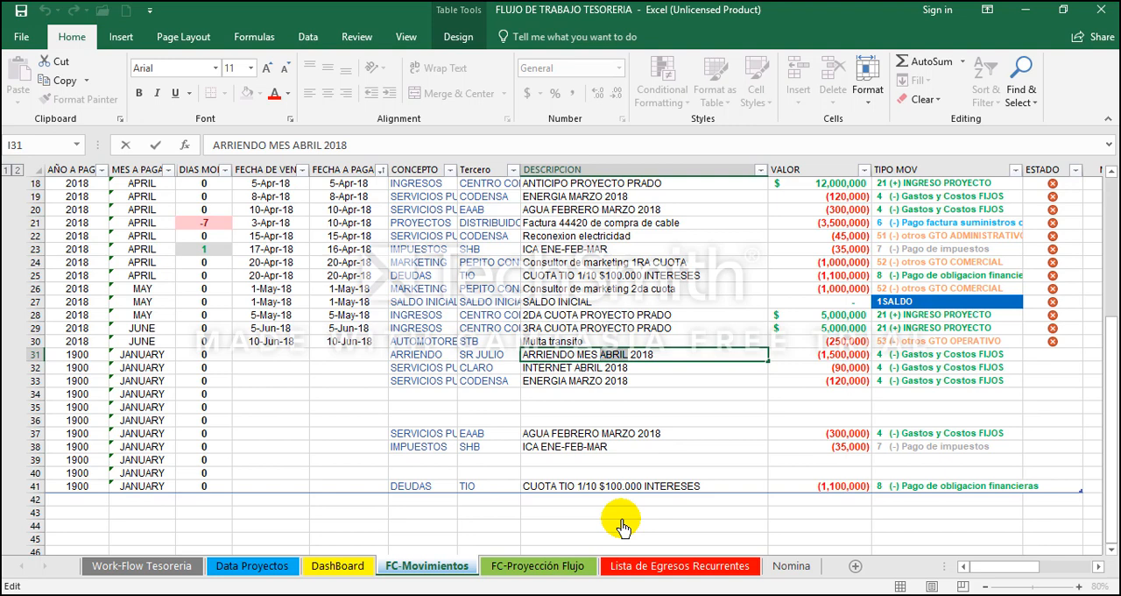
type("MAYO")
key("Return")
Step: Change the description of the new CLARO movement in I32 to INTERNET MAYO 2018
key("F2")
key("Left")
key("Left")
key("Left")
key("Left")
key("Left")
key("BackSpace")
key("BackSpace")
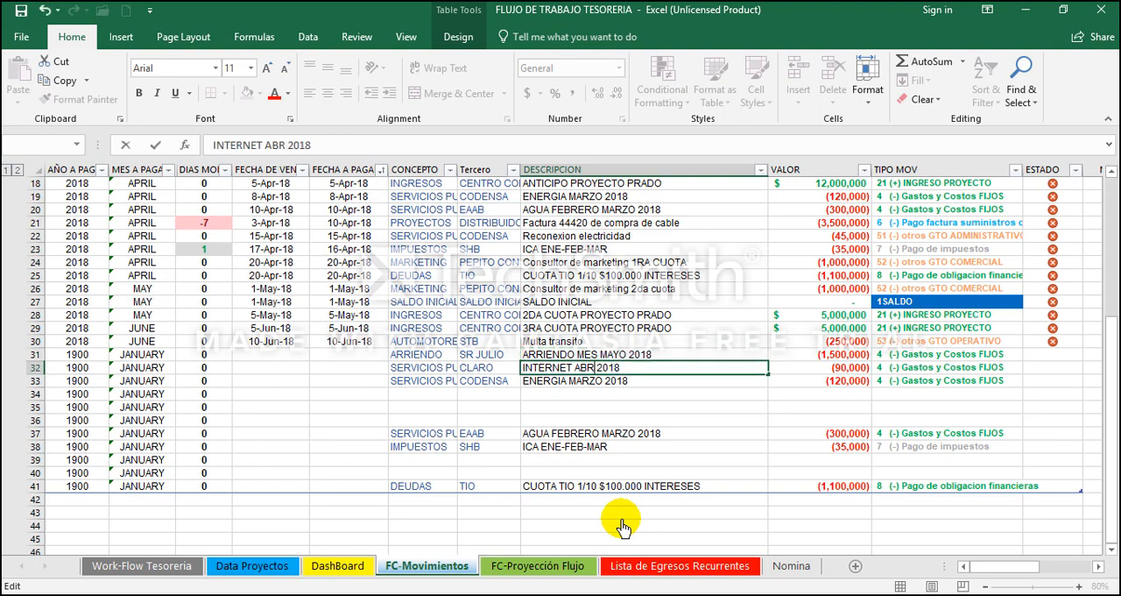
key("BackSpace")
key("BackSpace")
key("BackSpace")
type("MAYO")
key("Return")
Step: Change the description of the new CODENSA movement in I33 to ENERGIA MAYO 2018
key("F2")
key("Left")
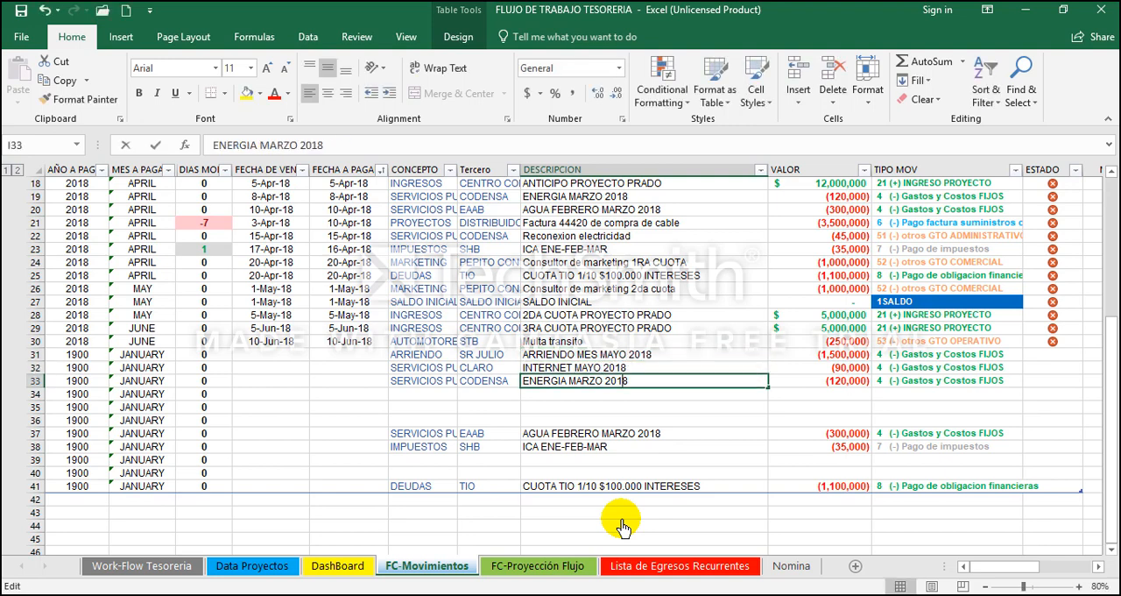
key("Left")
key("BackSpace")
key("BackSpace")
key("BackSpace")
key("BackSpace")
key("BackSpace")
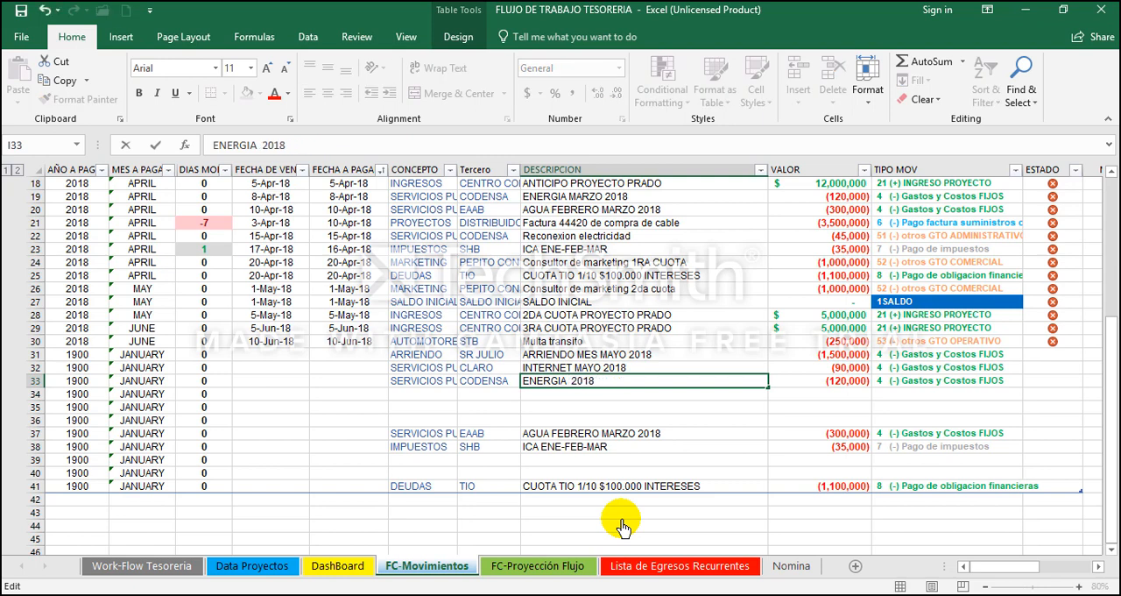
type("MAYO")
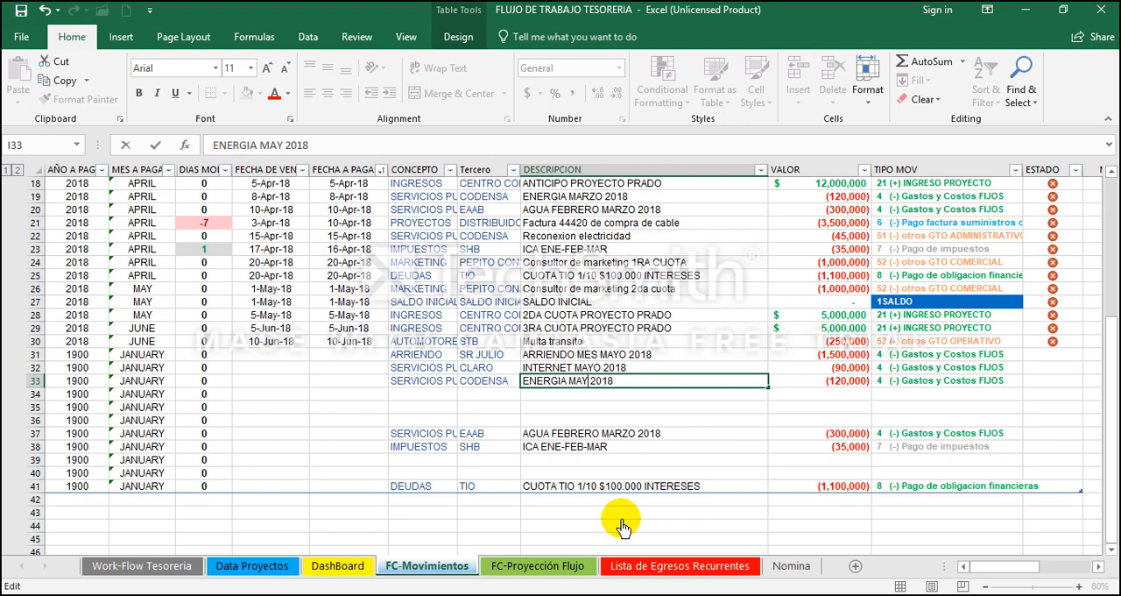
key("Return")
Step: Change the new EAAB movement's description in I37 to AGUA ABRIL Y JUNIO 2018 and set its value to 0
key("Down")
key("Down")
key("Down")
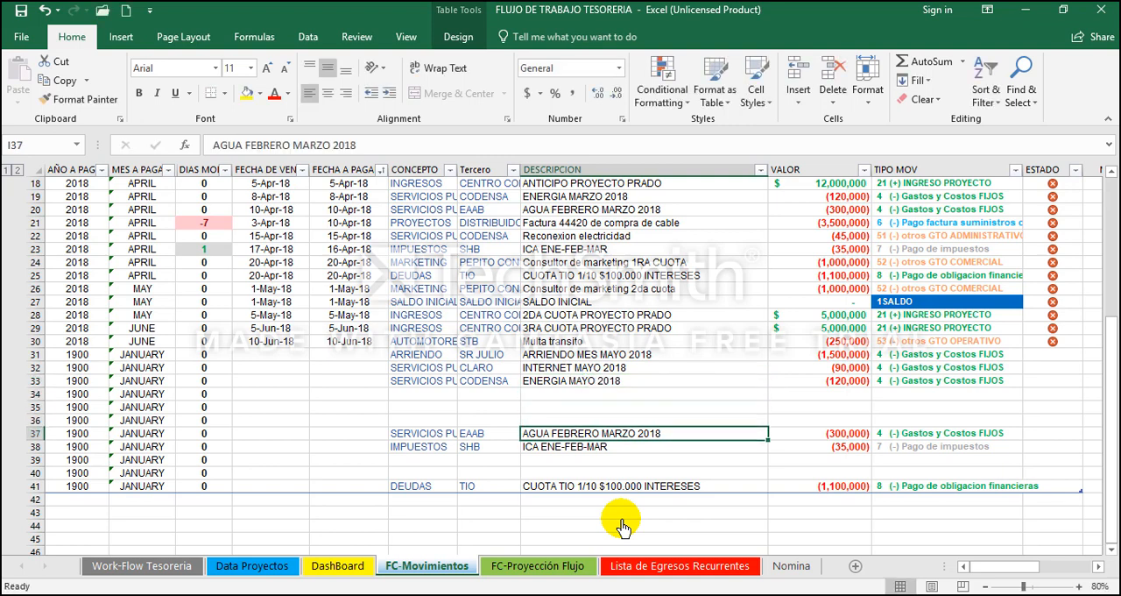
key("F2")
key("Left")
key("Left")
key("Left")
key("shift+Left")
key("shift+Left")
key("shift+Left")
key("shift+Left")
key("shift+Left")
key("shift+Left")
key("shift+Left")
key("shift+Left")
key("shift+Left")
key("shift+Left")
key("shift+Left")
key("shift+Left")
key("shift+Left")
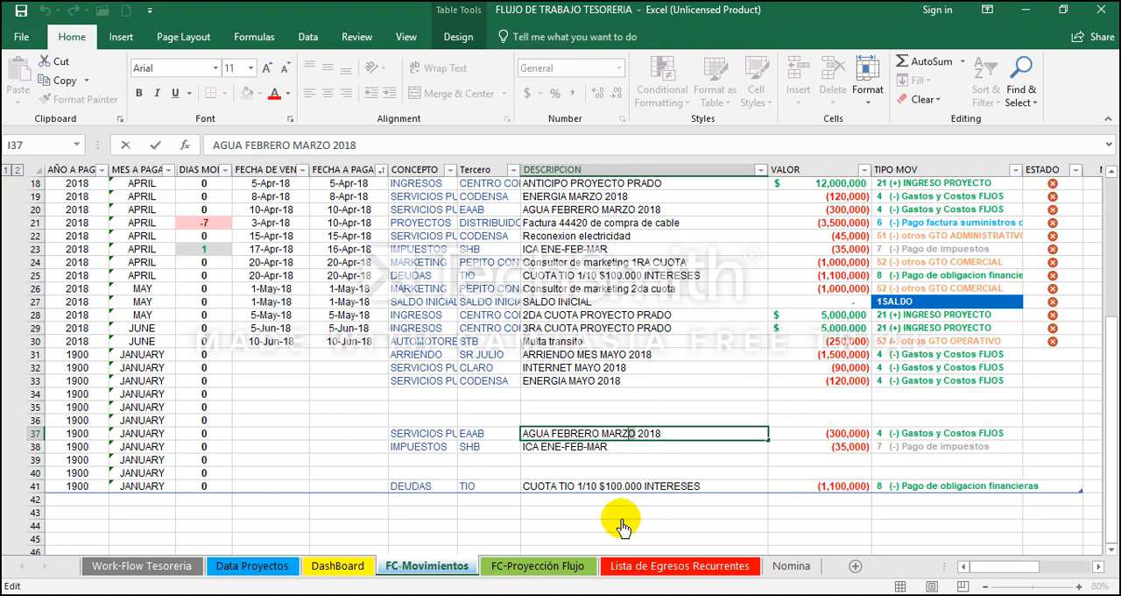
type("ABRIL Y J")
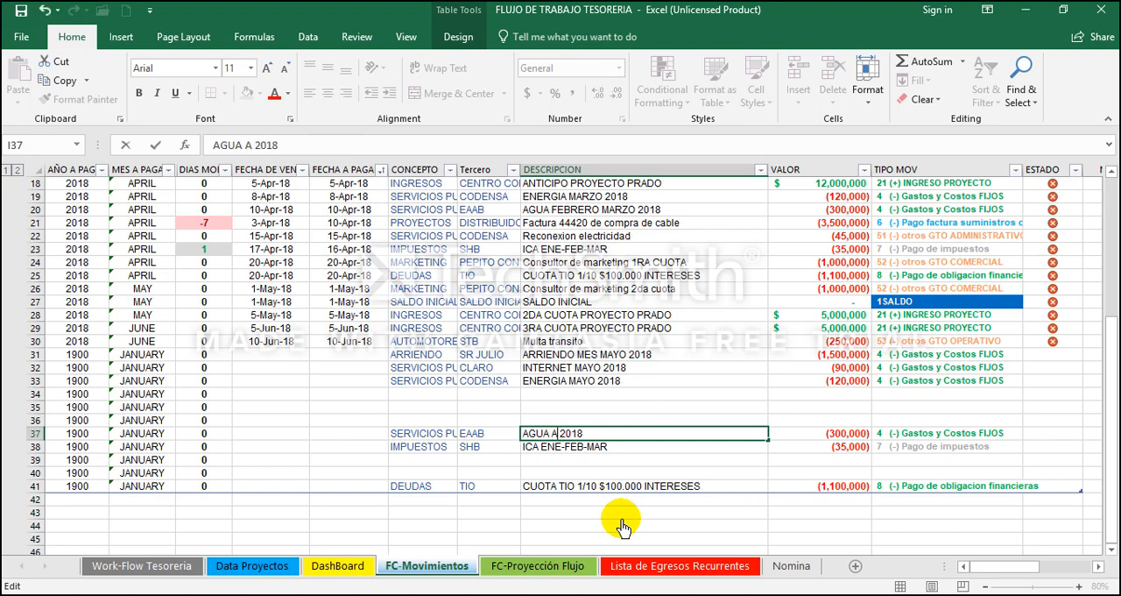
type("UNIO")
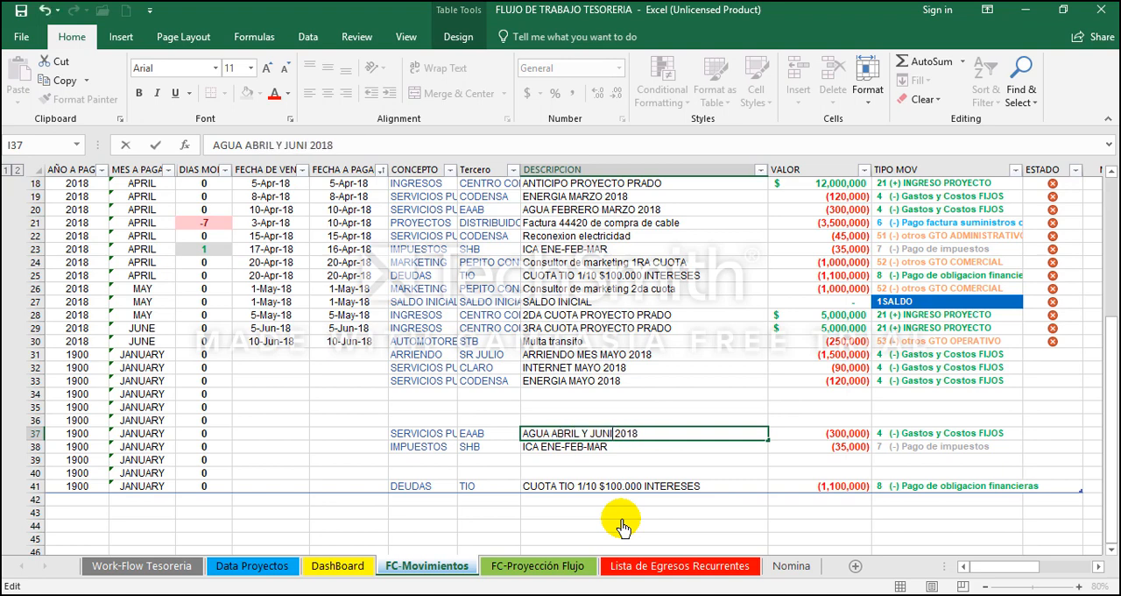
key("ctrl+Return")
key("Right")
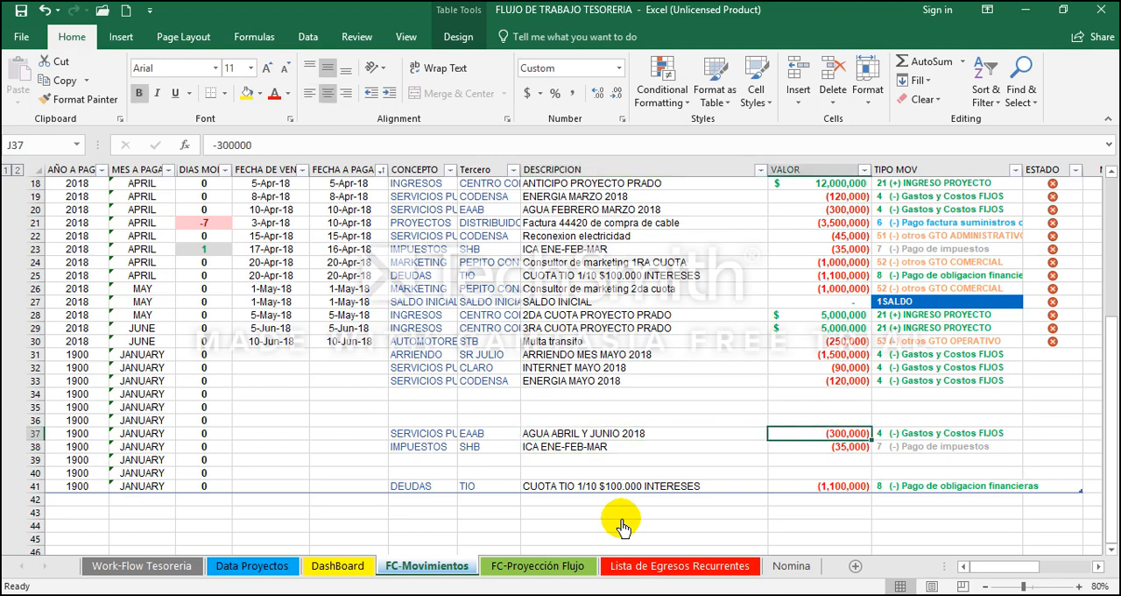
type("0")
key("ctrl+Return")
Step: Delete the EAAB water row and the IMPUESTOS SHB row from the newly pasted movements
left_click(37, 433)
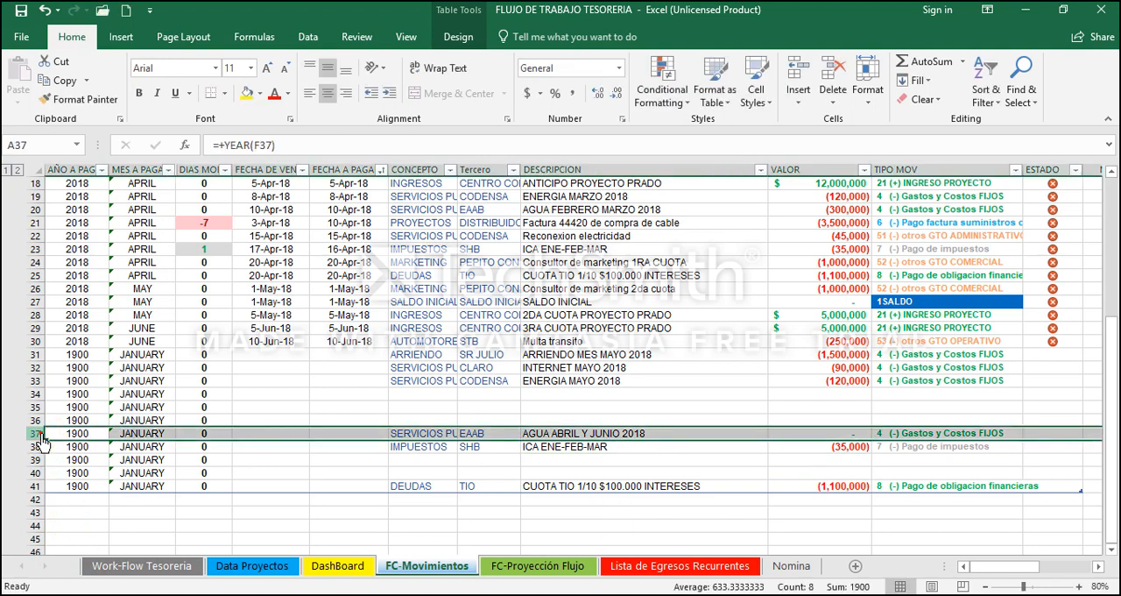
right_click(40, 435)
left_click(96, 321)
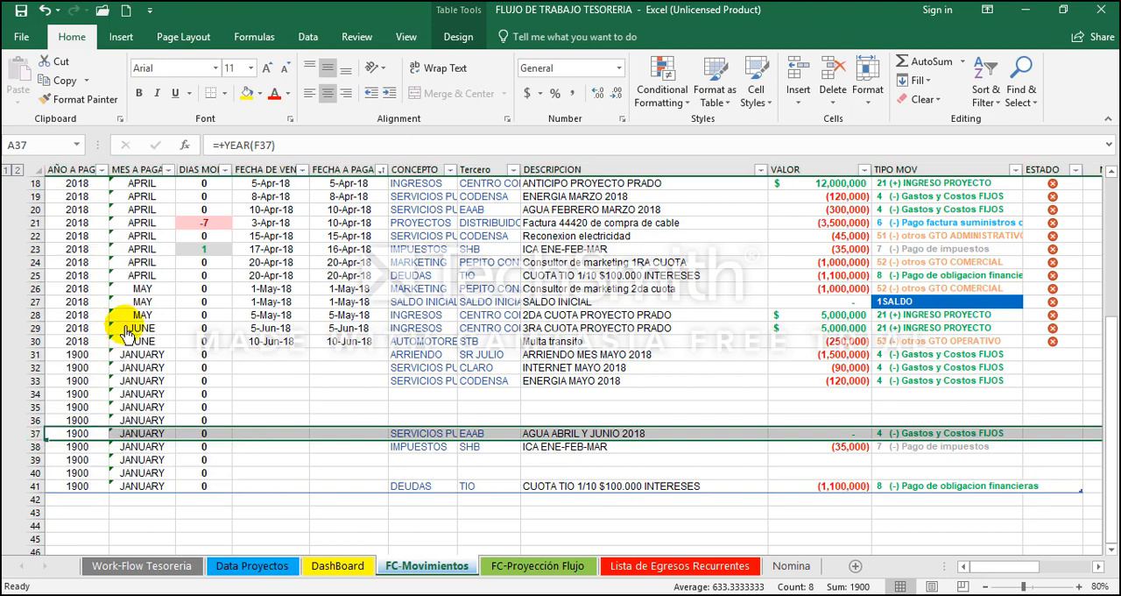
key("Right")
key("Right")
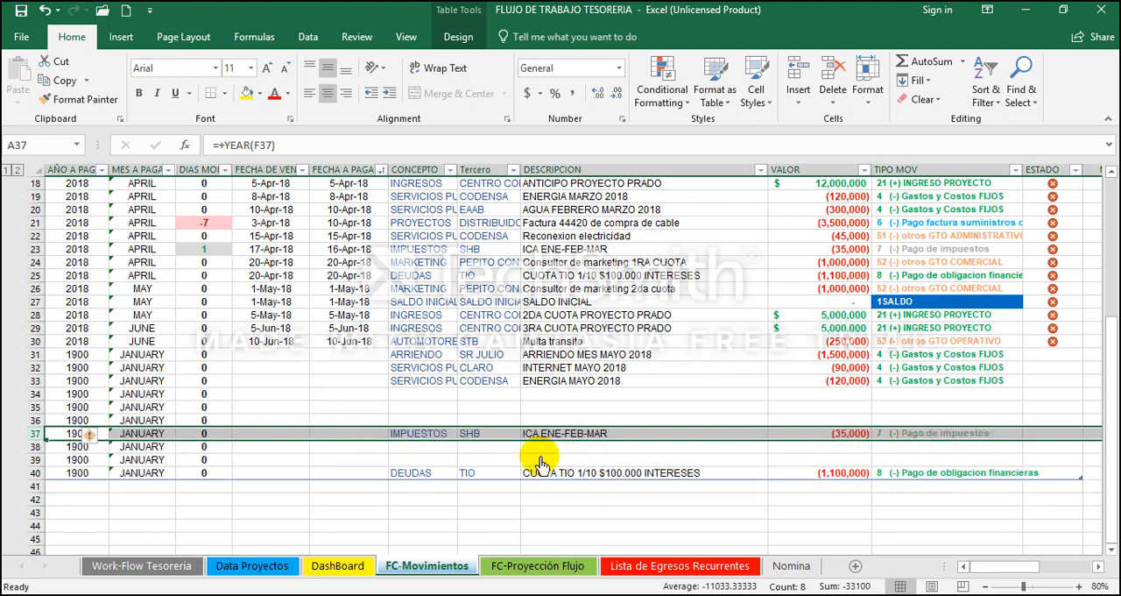
key("Right")
key("Right")
key("Right")
key("Right")
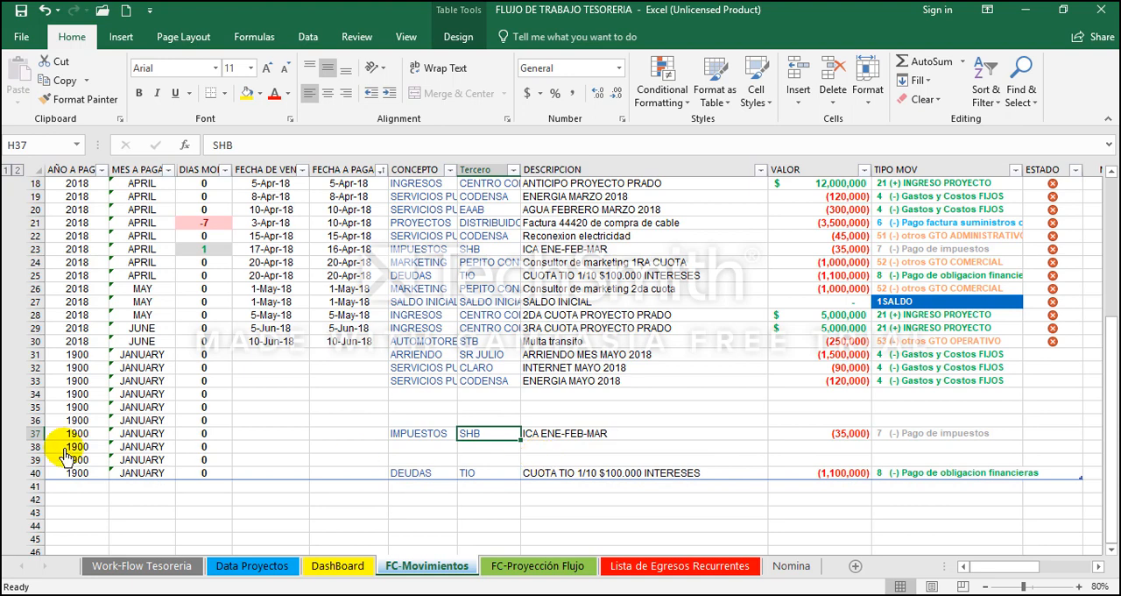
left_click(35, 438)
right_click(35, 438)
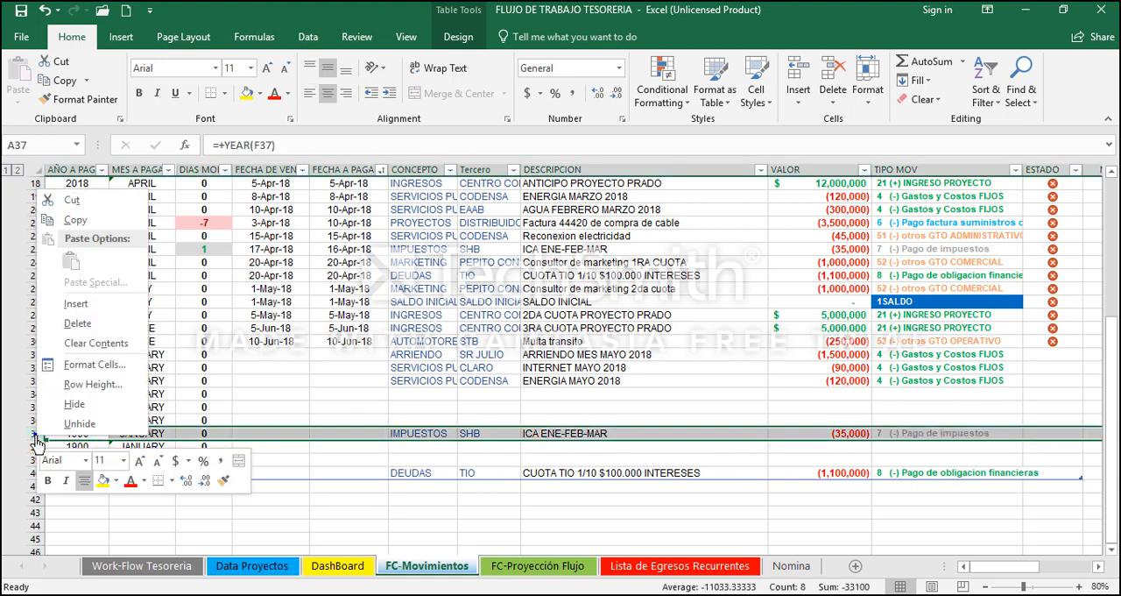
left_click(104, 324)
Step: Change the description of the new DEUDAS movement in I39 to CUOTA TIO 2/10 $100.000 INTERESES
left_click(431, 459)
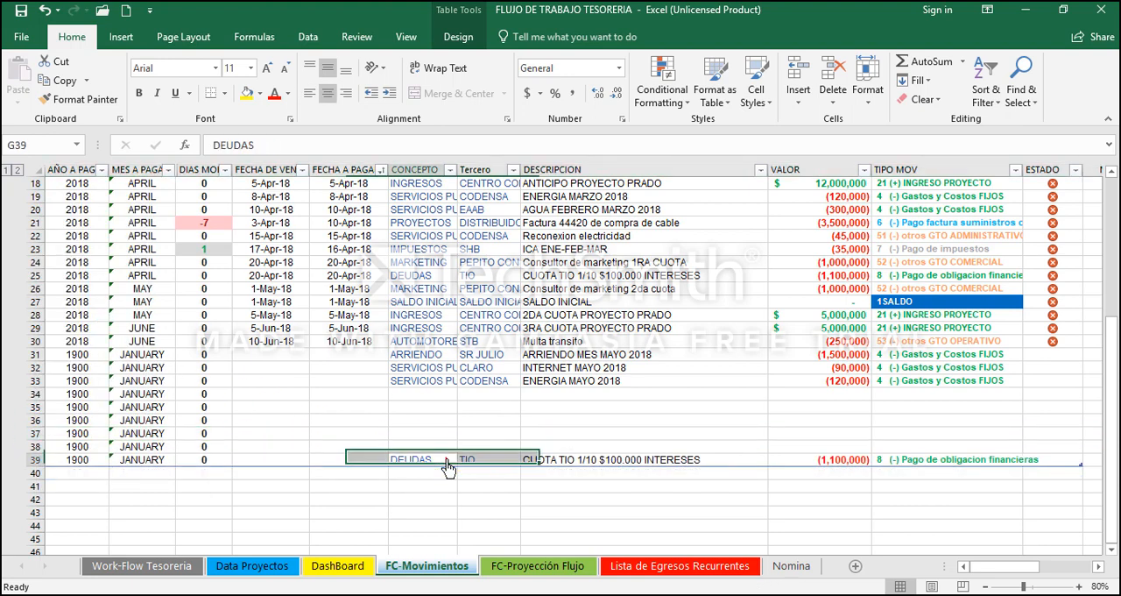
key("Right")
key("Right")
key("F2")
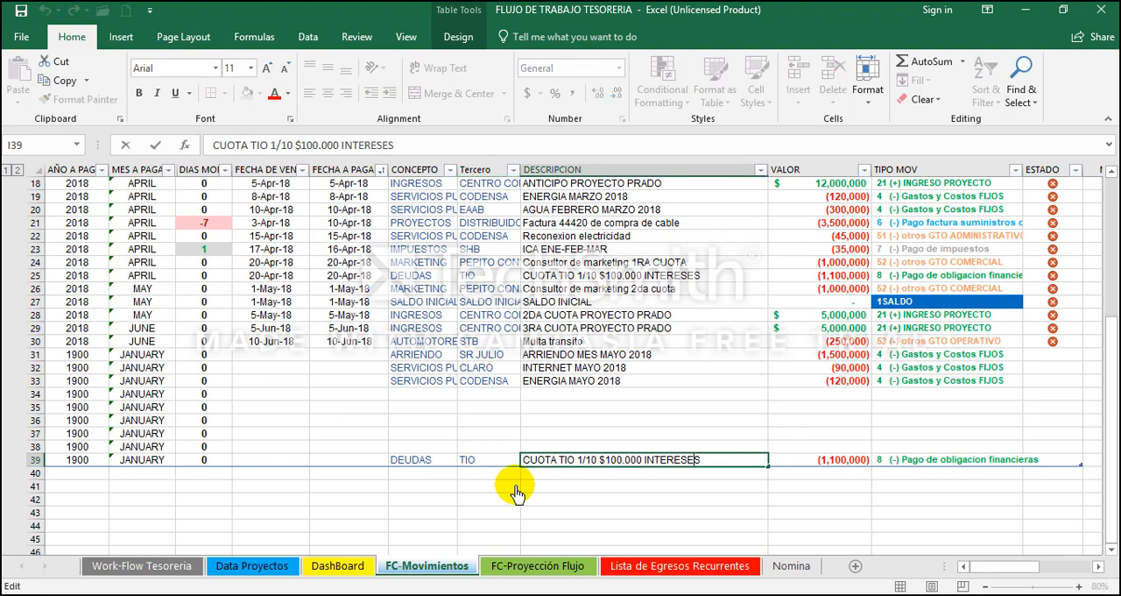
key("BackSpace")
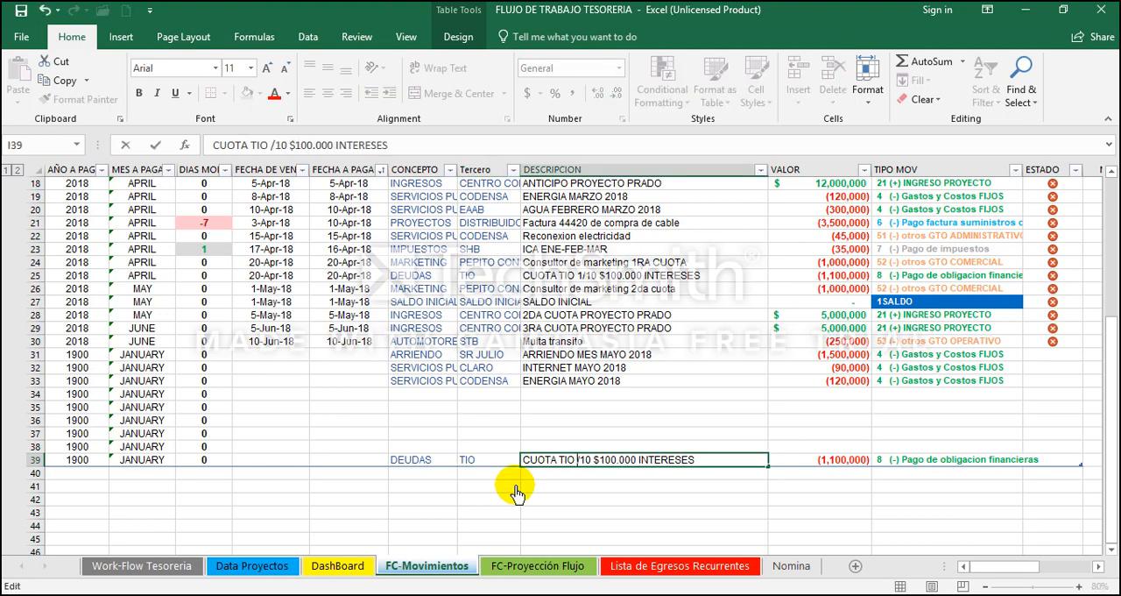
type("2")
key("Return")
key("Up")
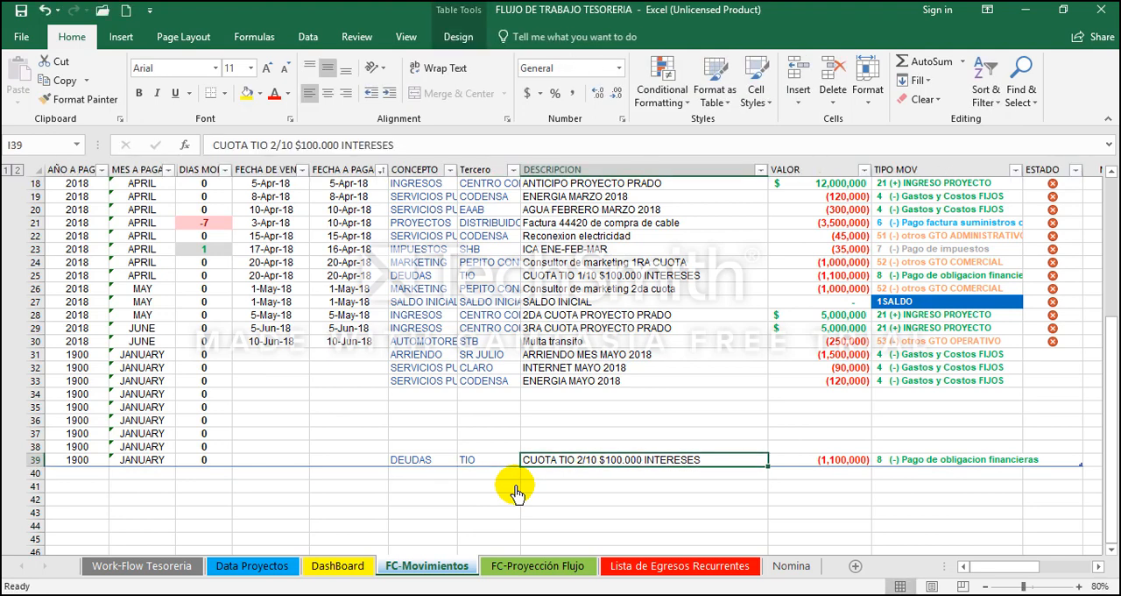
Step: Enter a new movement in row 34 with description Factura plomero and value -100000
left_click(538, 396)
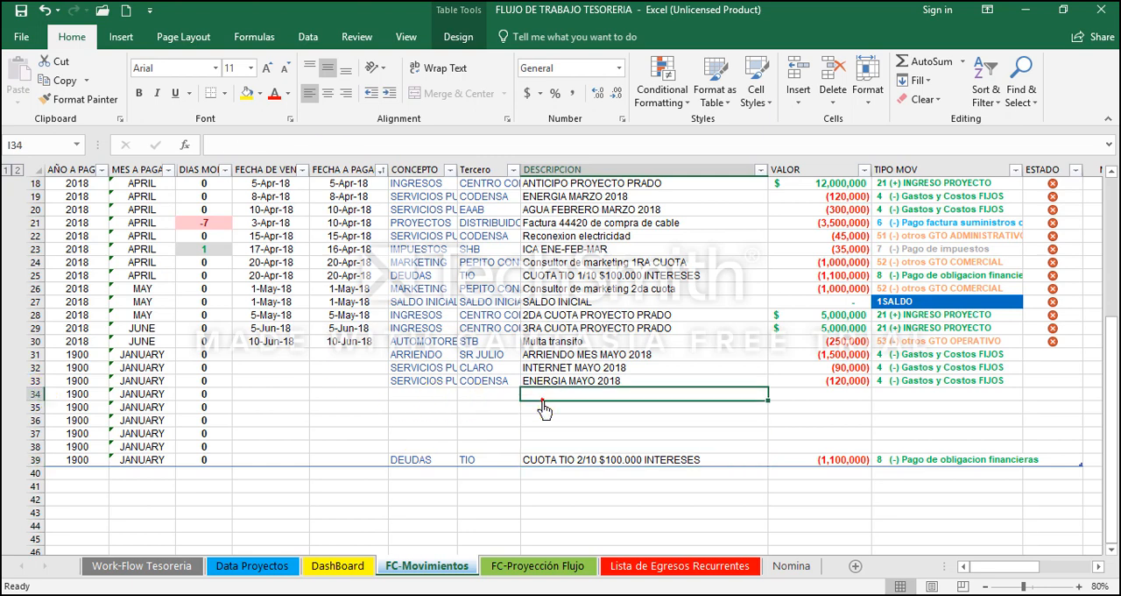
type("Factura plomero")
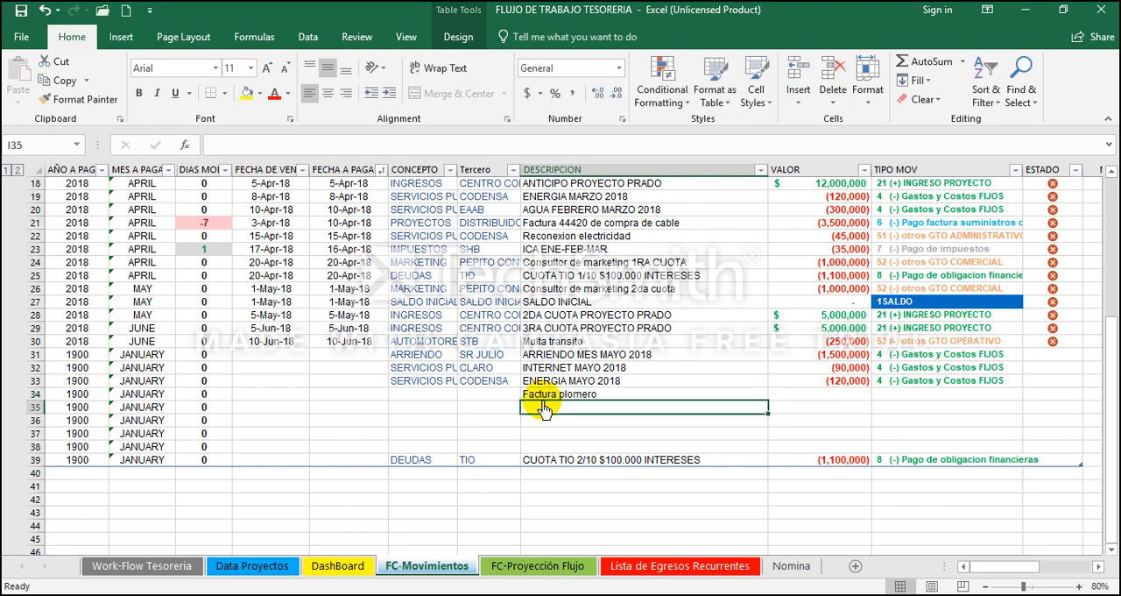
key("Tab")
type("-100000")
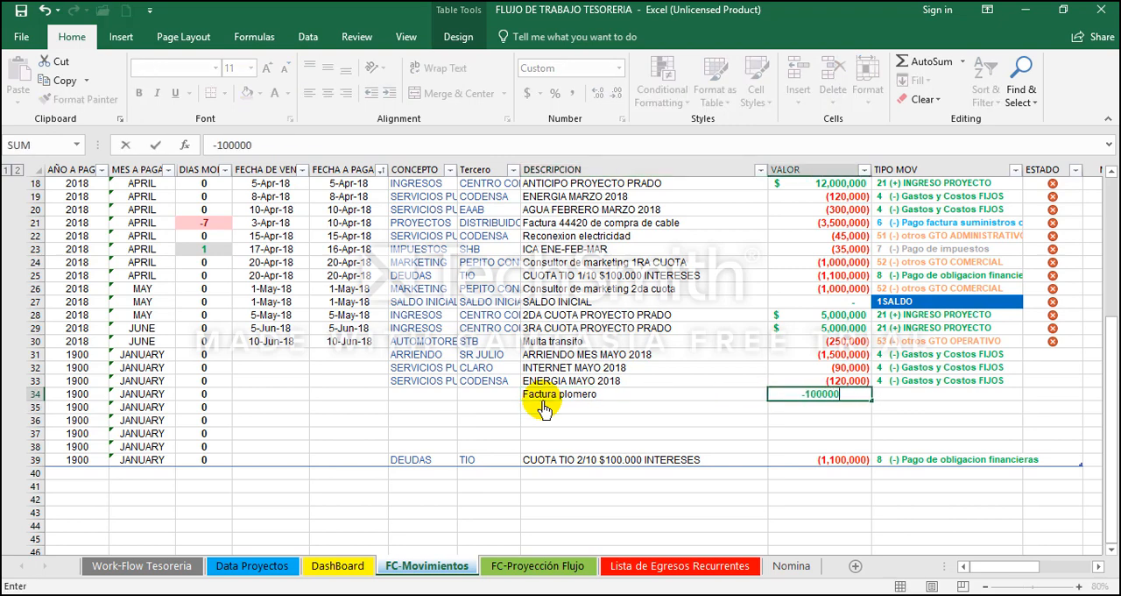
key("Return")
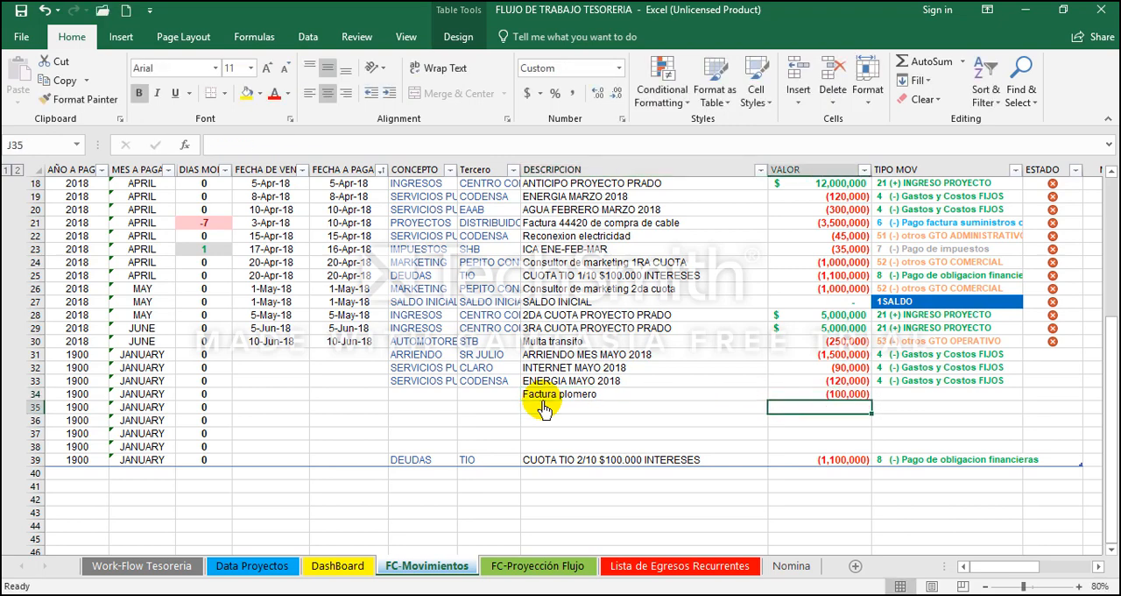
Step: Go to the empty Tercero cell H34 of the Factura plomero movement
key("Up")
key("Left")
key("Left")
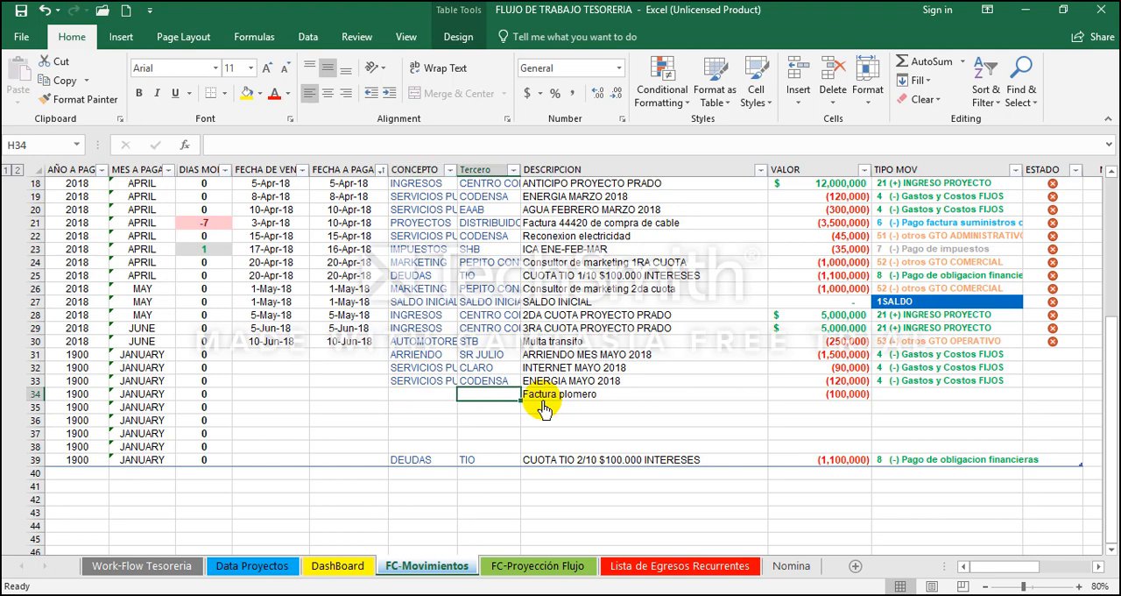
Step: Fill in row 34 of the Factura plomero movement with Tercero plomero and CONCEPTO REPARACIONES LOCATIVAS
type("plomero")
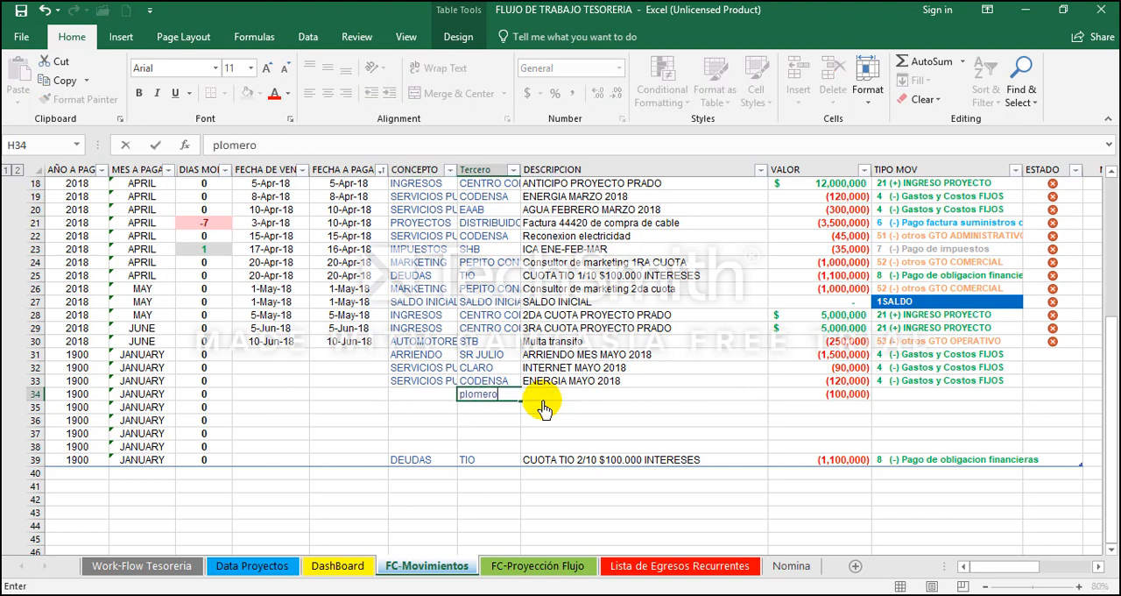
key("Return")
key("Up")
key("Left")
type("REPAR")
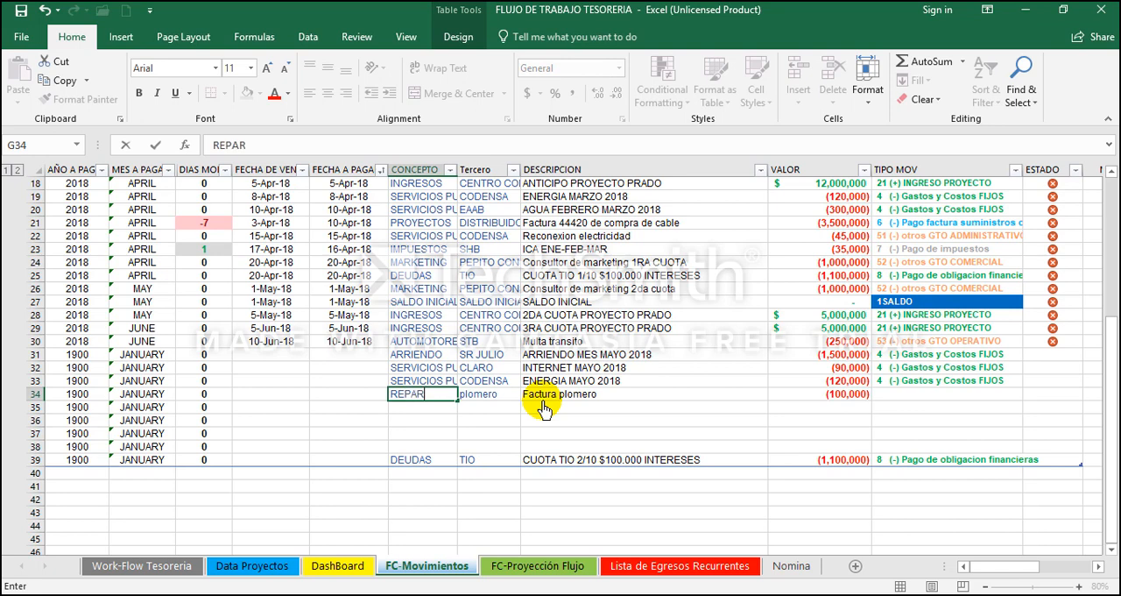
type("ACIONES LOCATIVAS")
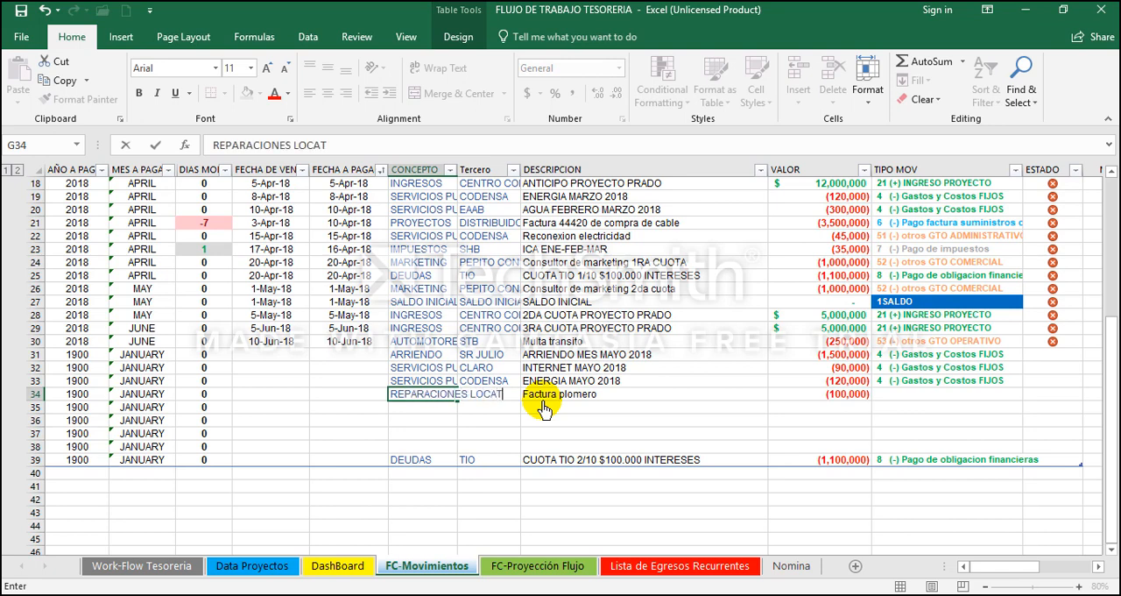
key("Return")
Step: Set the payment date of the ARRIENDO MES MAYO 2018 movement in F31 to 5-5-2018
key("Up")
key("Up")
key("Up")
key("Up")
key("Up")
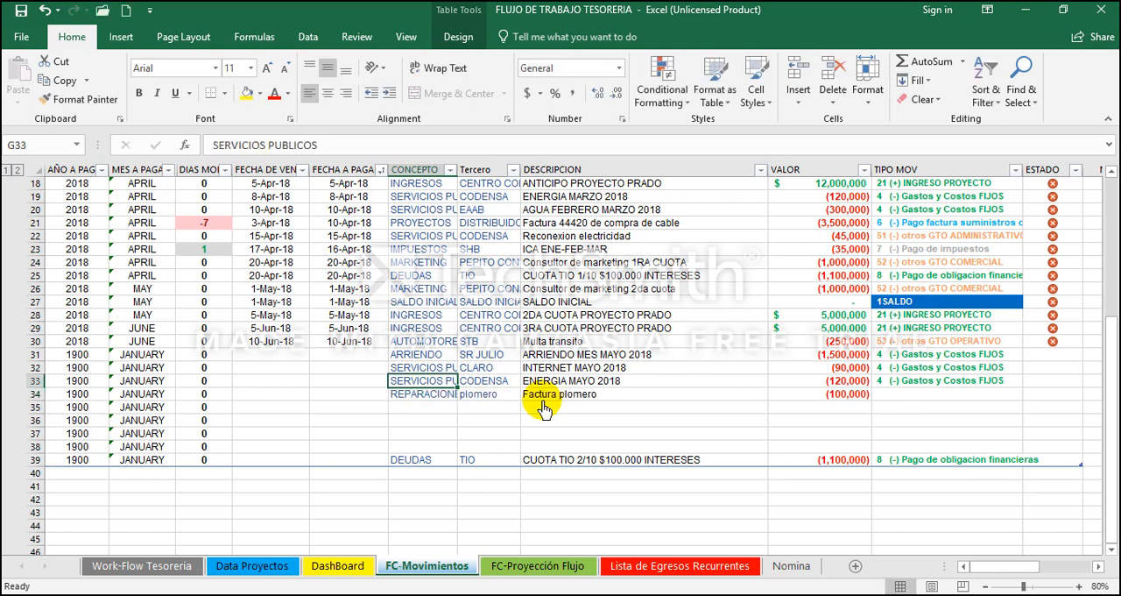
key("Down")
key("Right")
key("Right")
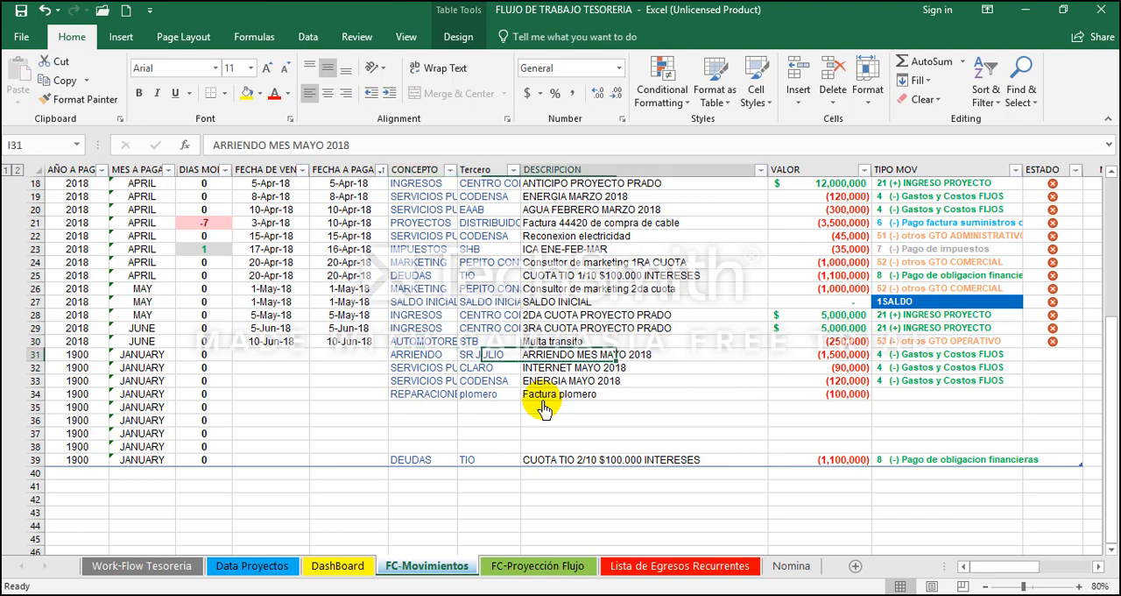
key("Left")
key("Left")
key("Left")
key("Left")
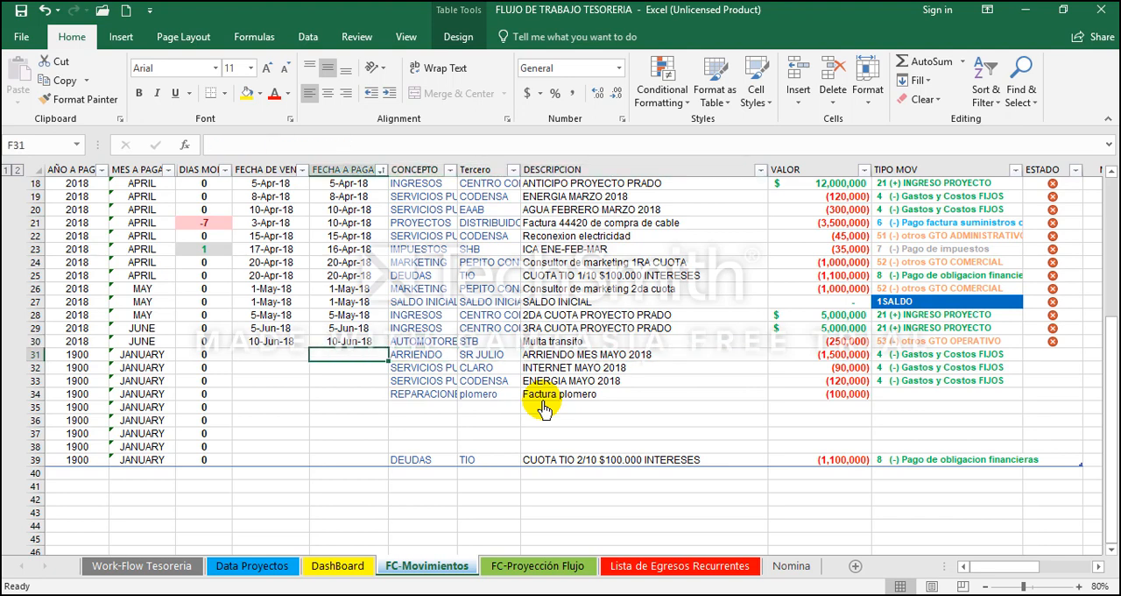
key("Right")
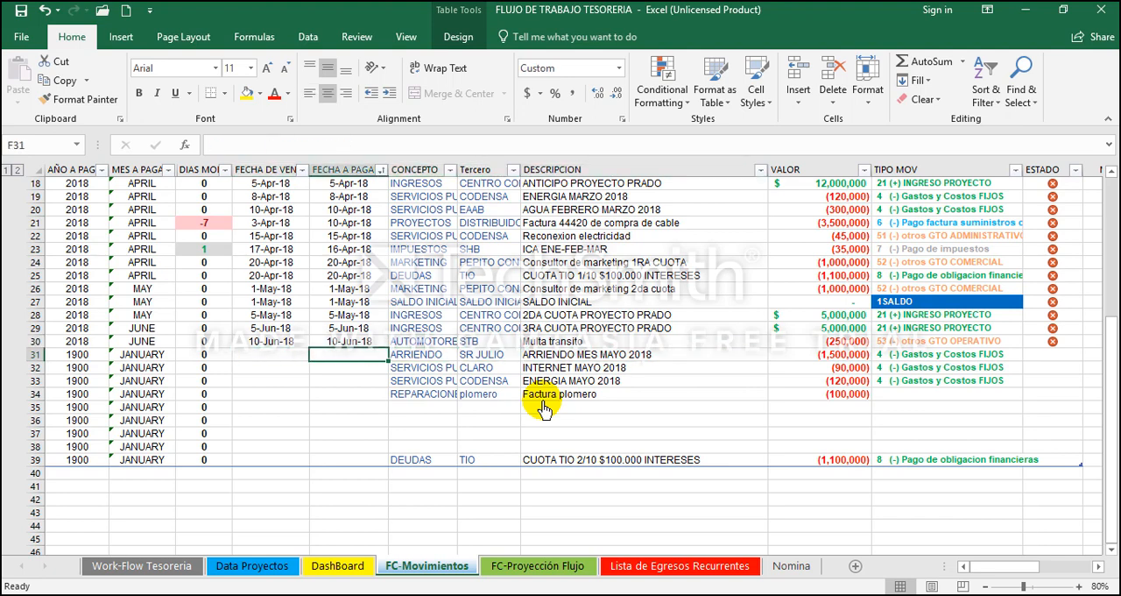
type("5-5-")
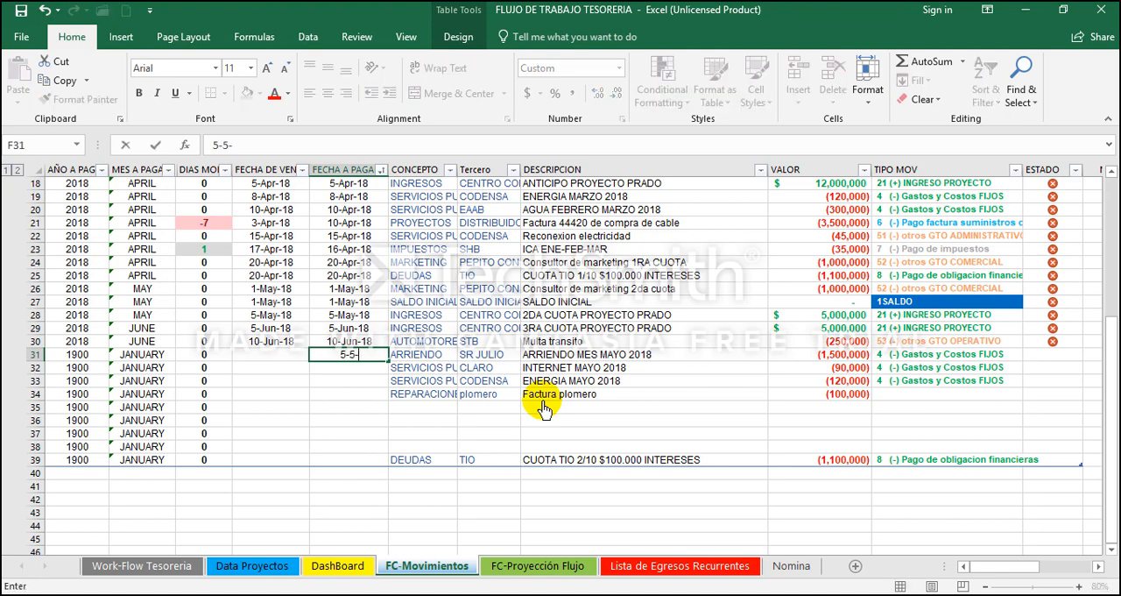
type("2018")
key("ctrl+Return")
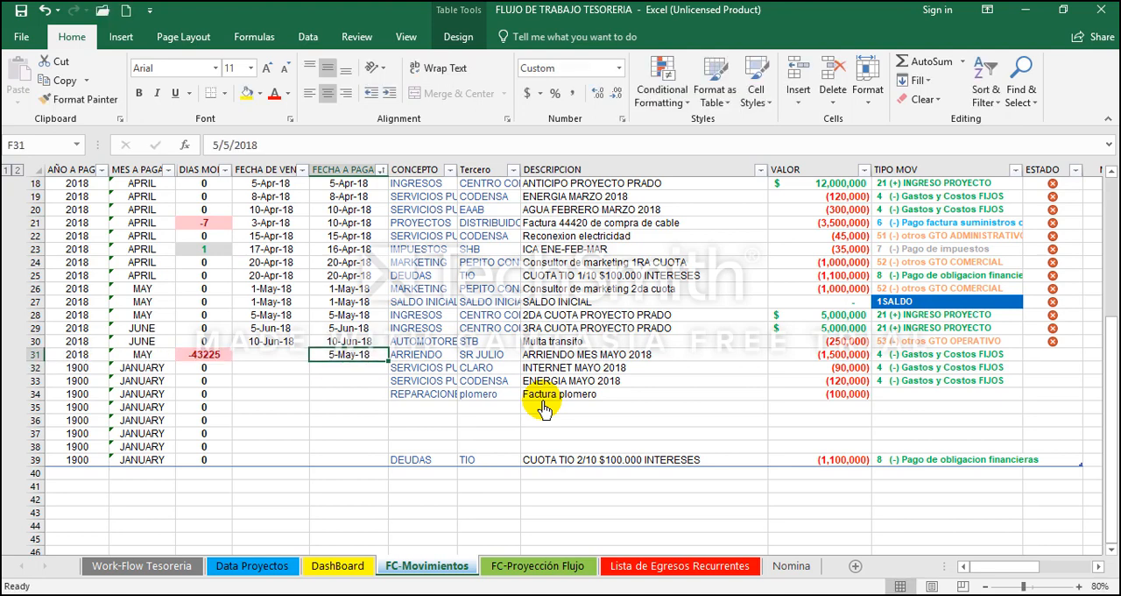
Step: Copy the ARRIENDO movement's payment date from F31 into its due date cell E31
key("ctrl+c")
key("Left")
key("ctrl+v")
key("Right")
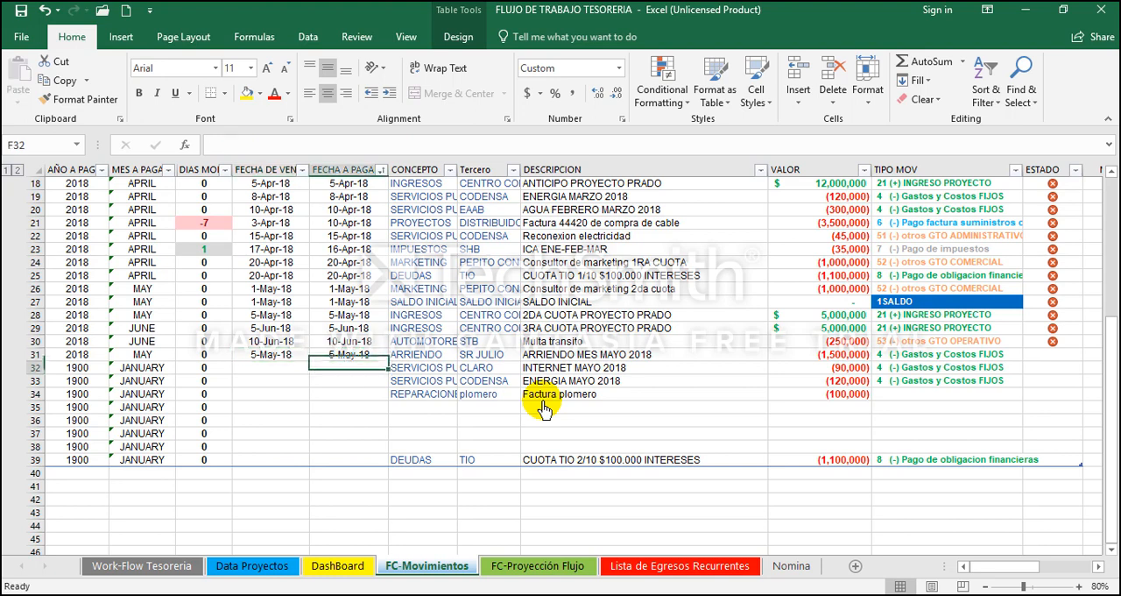
key("Return")
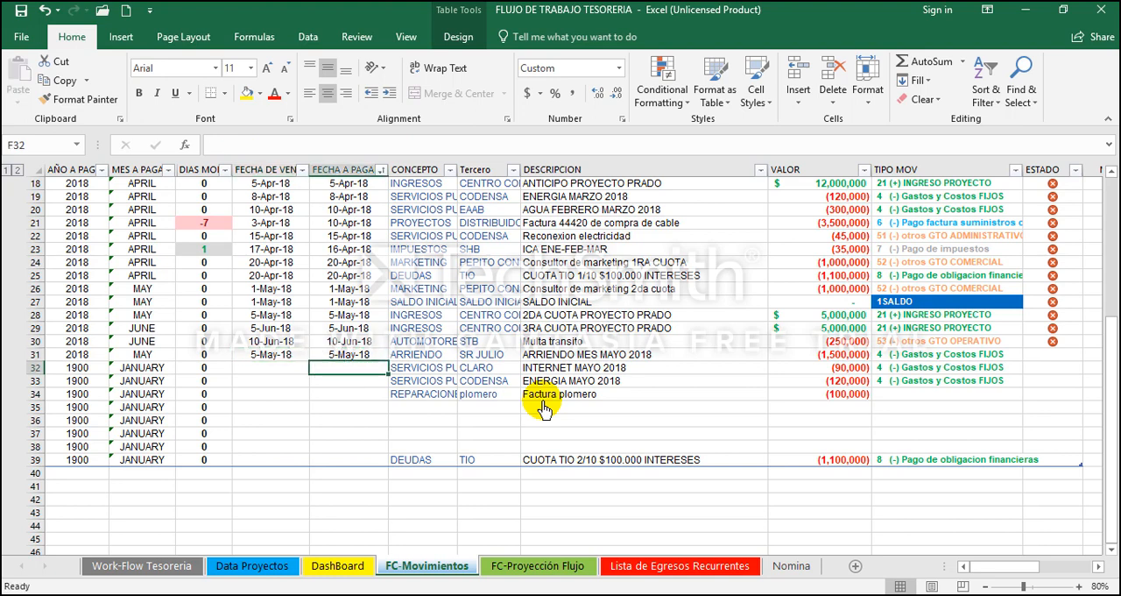
Step: Enter payment dates 5-20-18 for INTERNET MAYO 2018 in F32 and 5-8-18 for ENERGIA MAYO 2018 in F33
type("5-2")
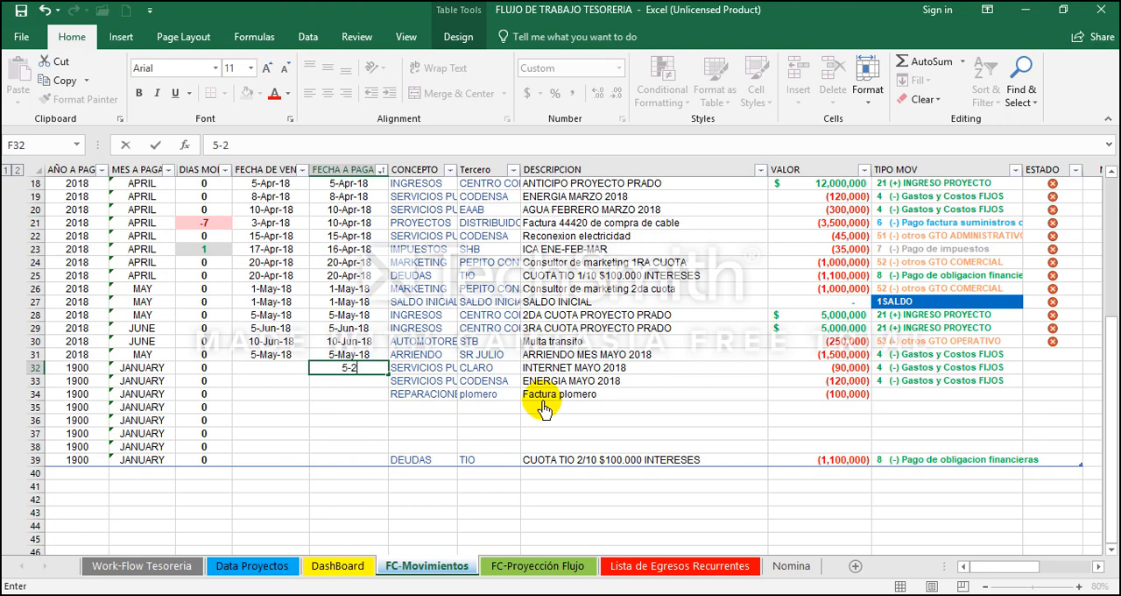
type("0-18")
key("Return")
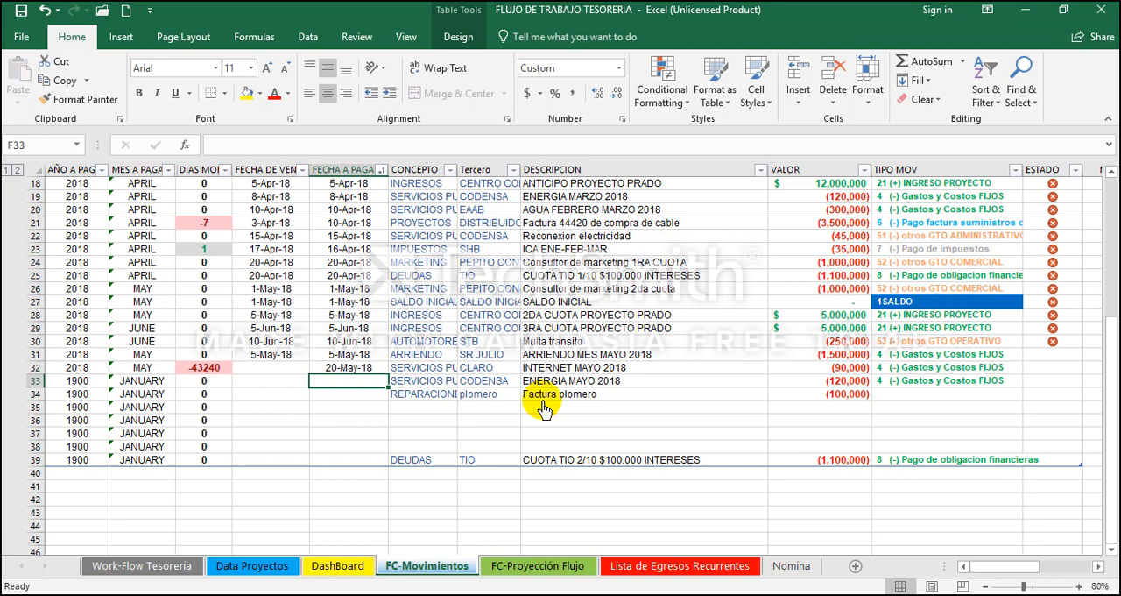
type("5-8-18")
key("Return")
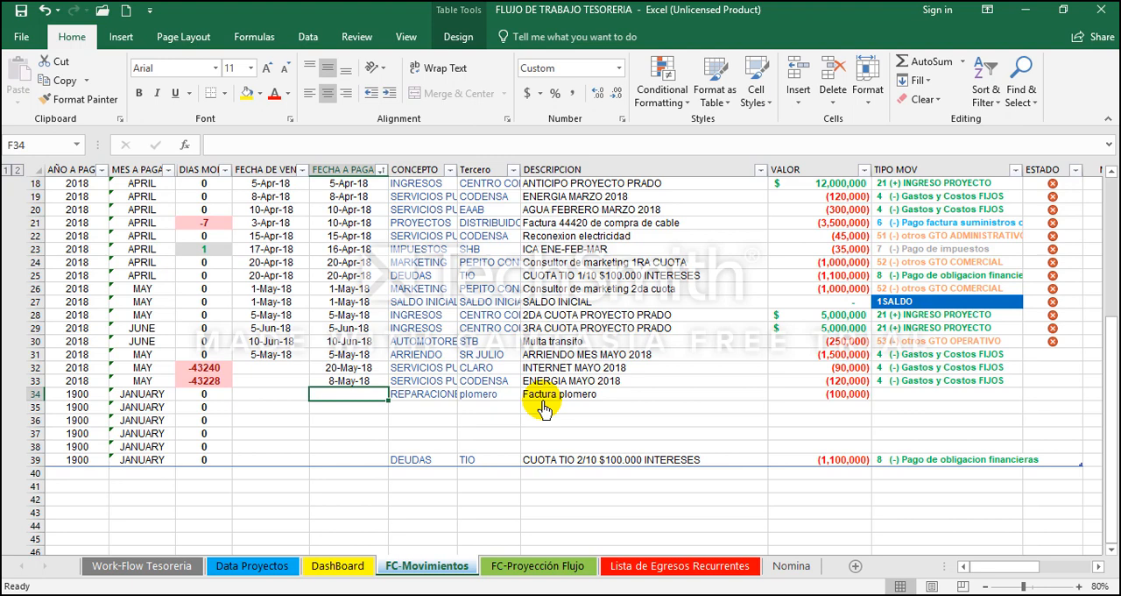
Step: Enter payment dates 5-15-18 for Factura plomero in F34 and 5-20-18 for the DEUDAS movement in F39
type("5")
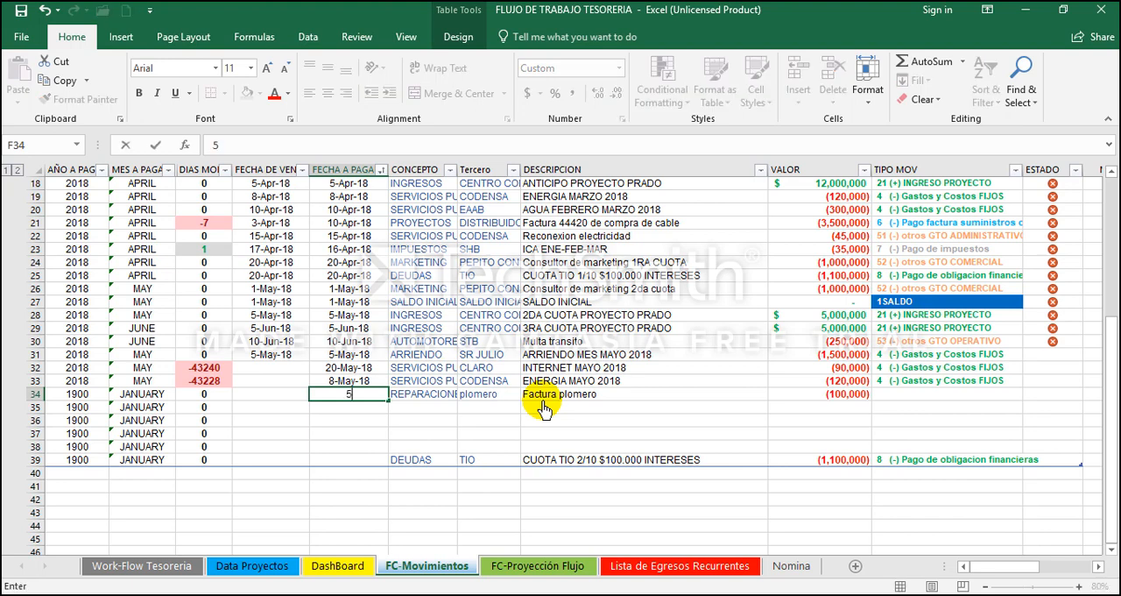
type("-15-18")
key("Return")
key("Return")
key("Return")
key("Return")
key("Return")
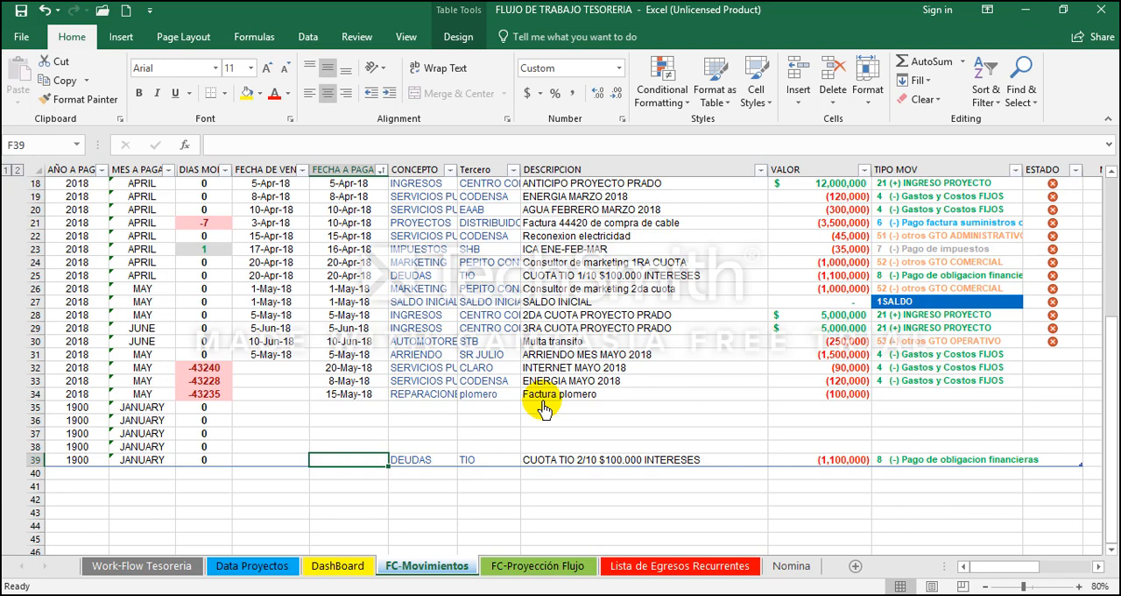
type("-")
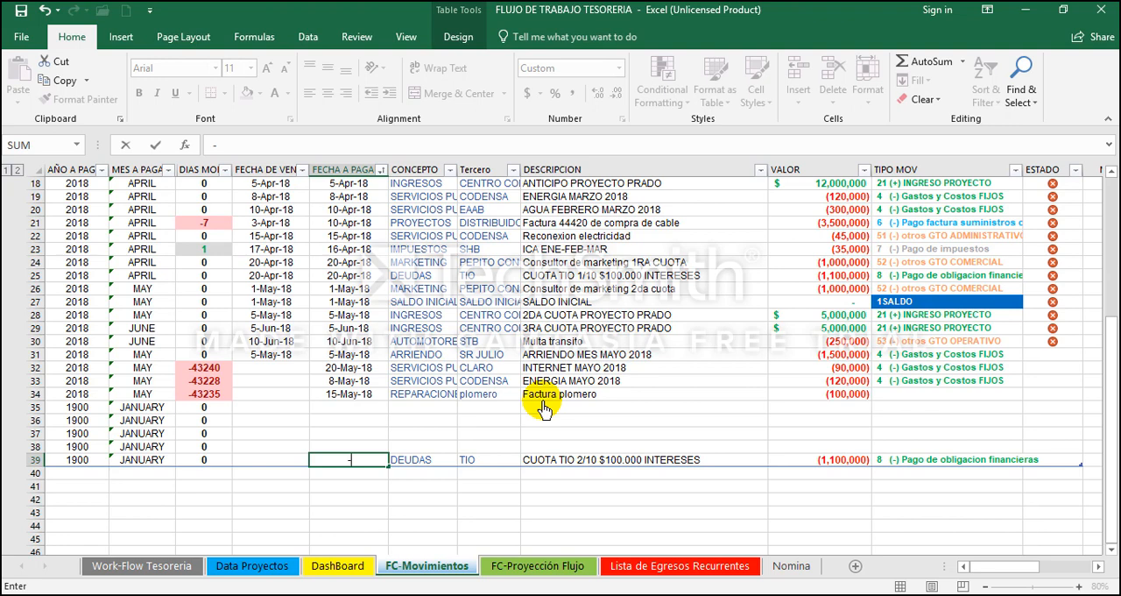
key("BackSpace")
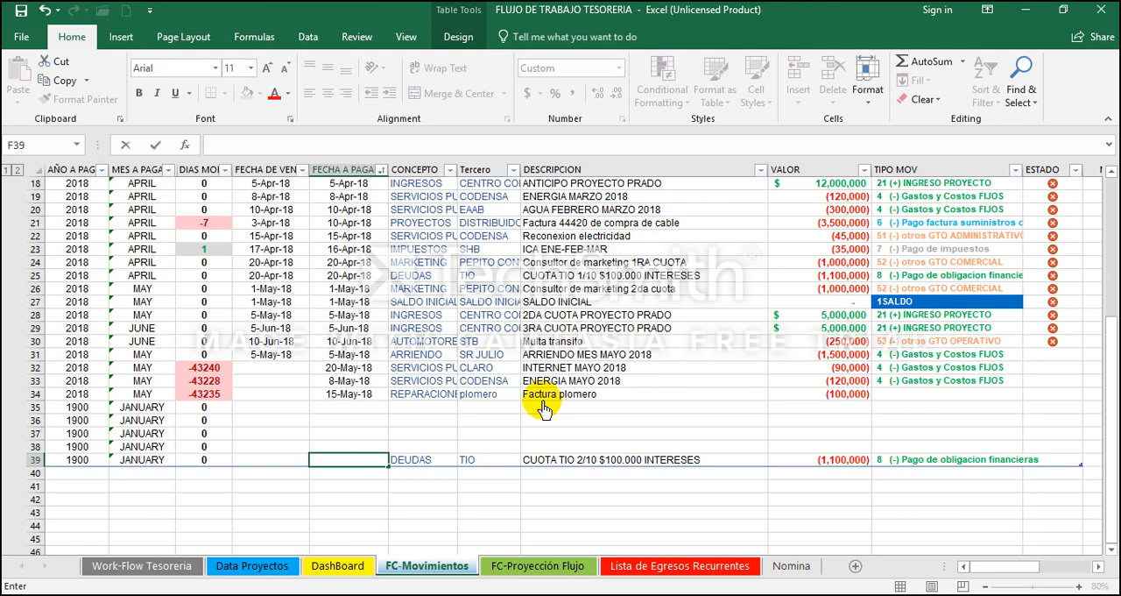
type("5-20-1")
type("8")
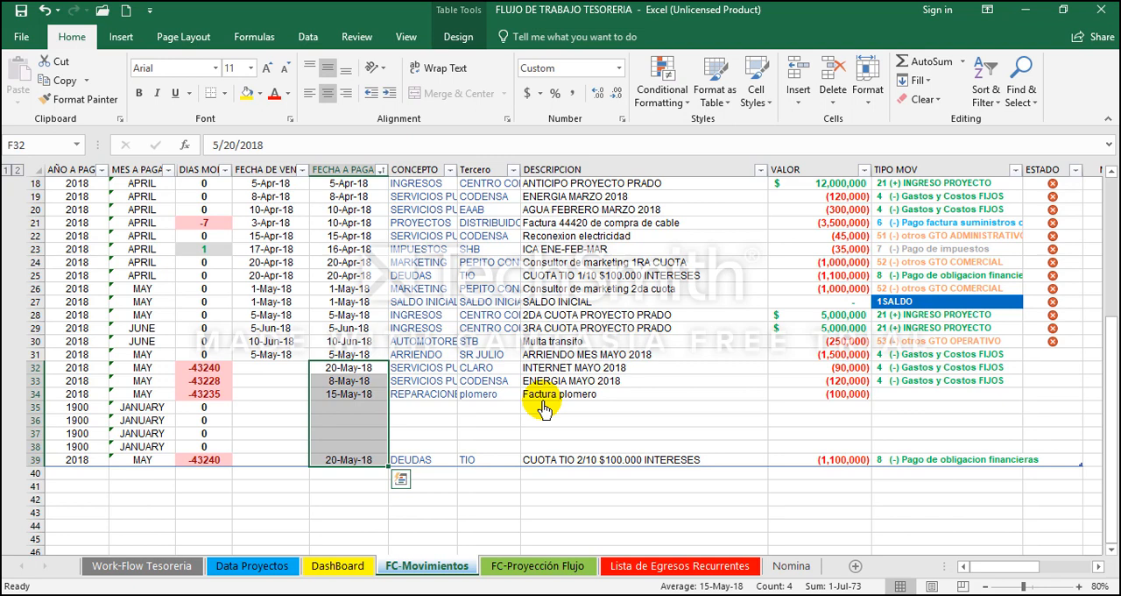
Step: Copy the payment dates in F32:F39 into the due date cells E32:E39
key("ctrl+c")
key("Left")
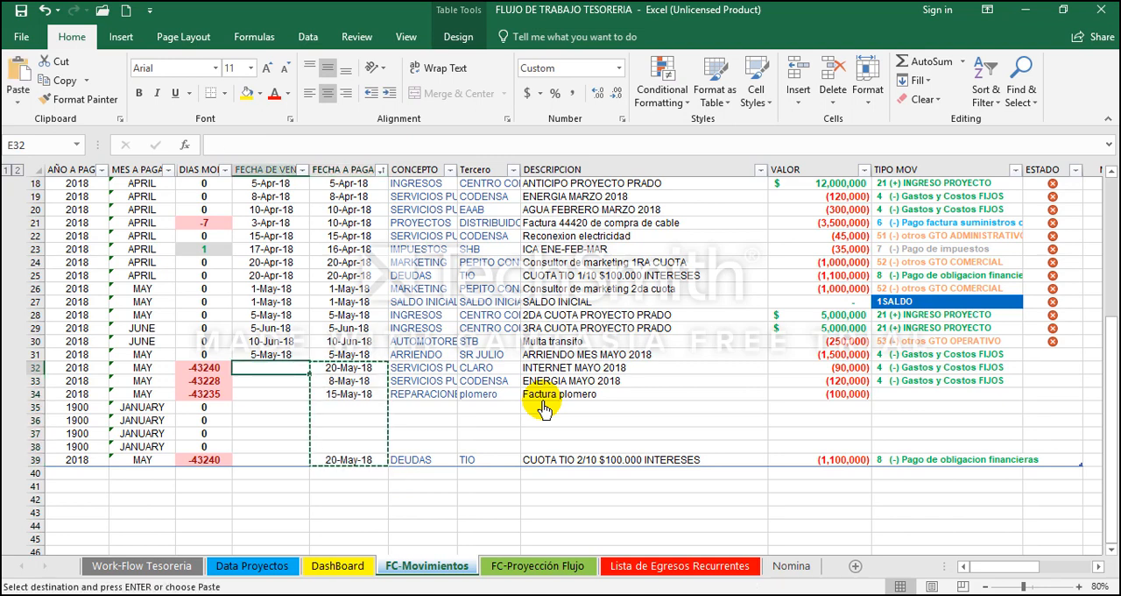
key("ctrl+v")
key("Escape")
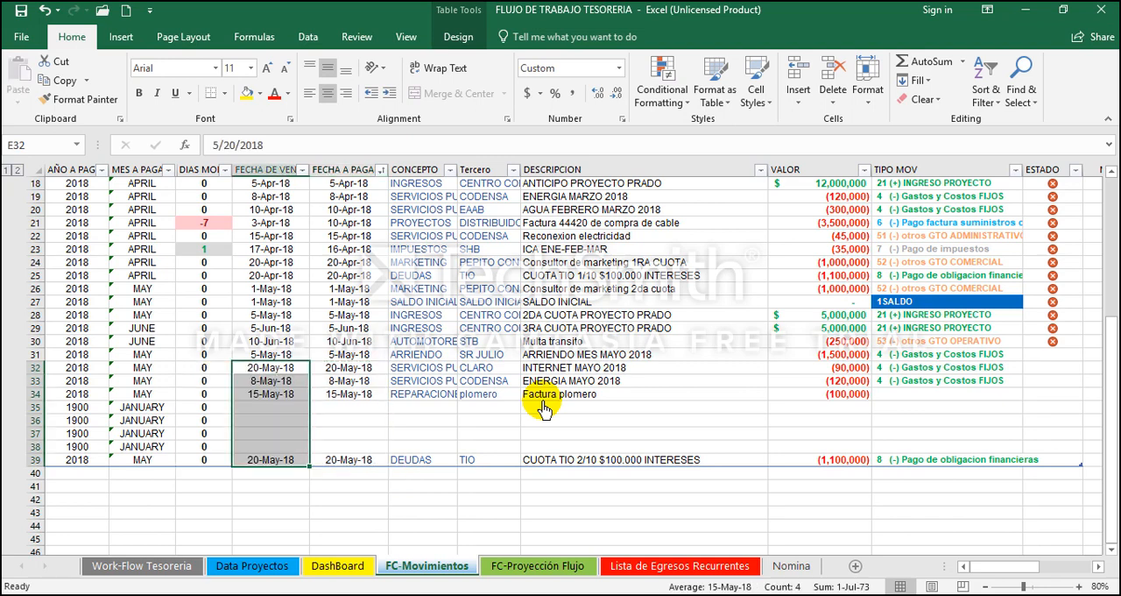
key("Right")
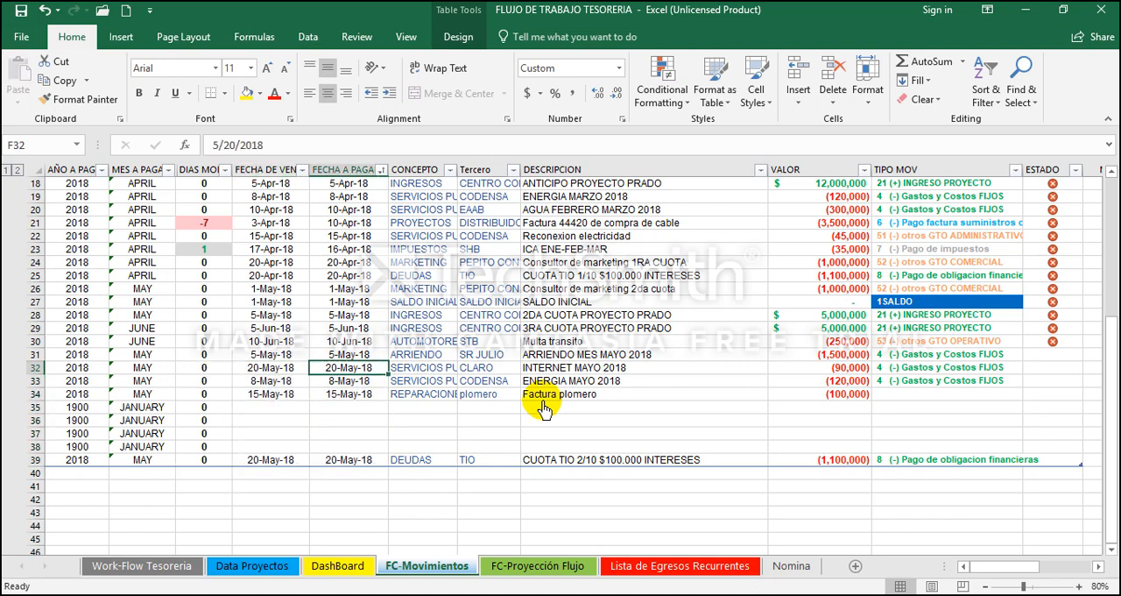
Step: Delete the empty table rows 35 to 38 above the DEUDAS movement
left_click_drag(33, 407, 35, 449)
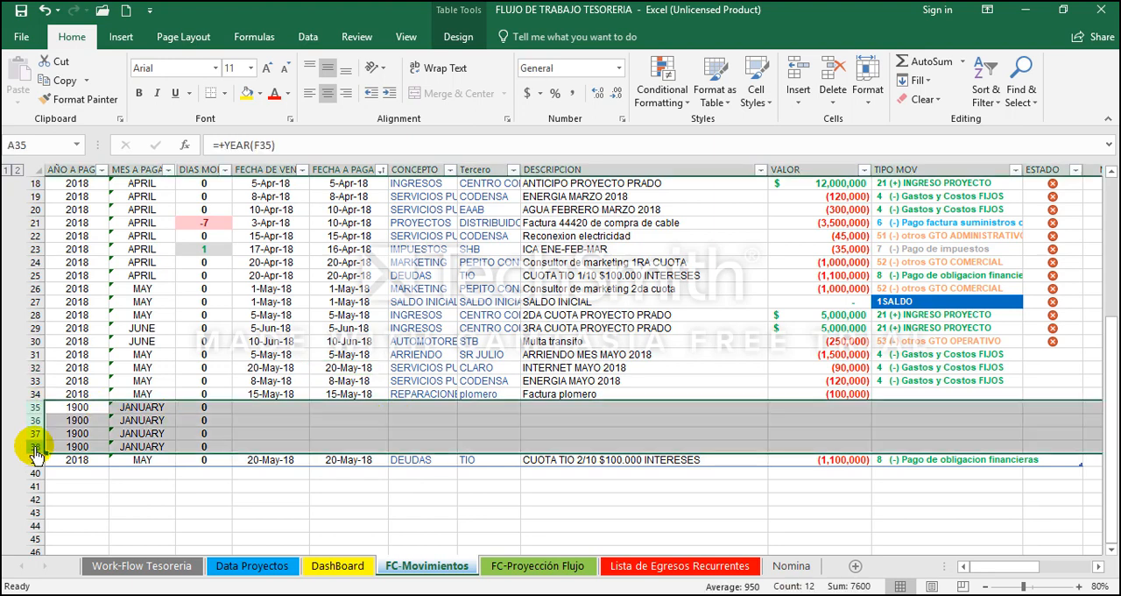
right_click(36, 449)
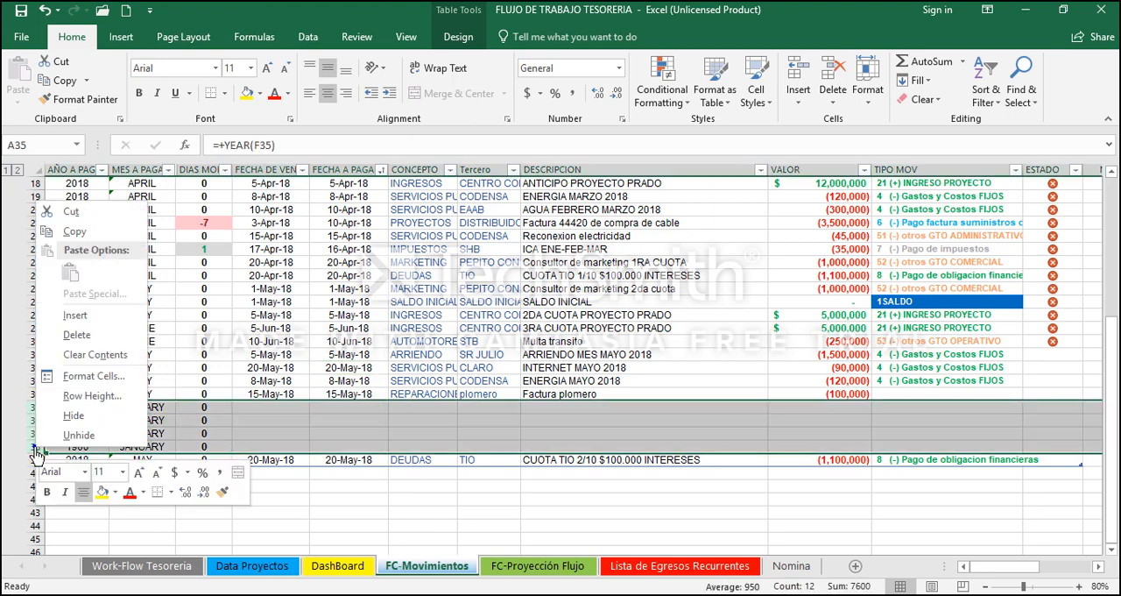
left_click(104, 336)
Step: Set the TIPO MOV of the Factura plomero movement in K34 to 51 (-) otros GTO ADMINISTRATIVO
key("Up")
key("Right")
key("Right")
key("Right")
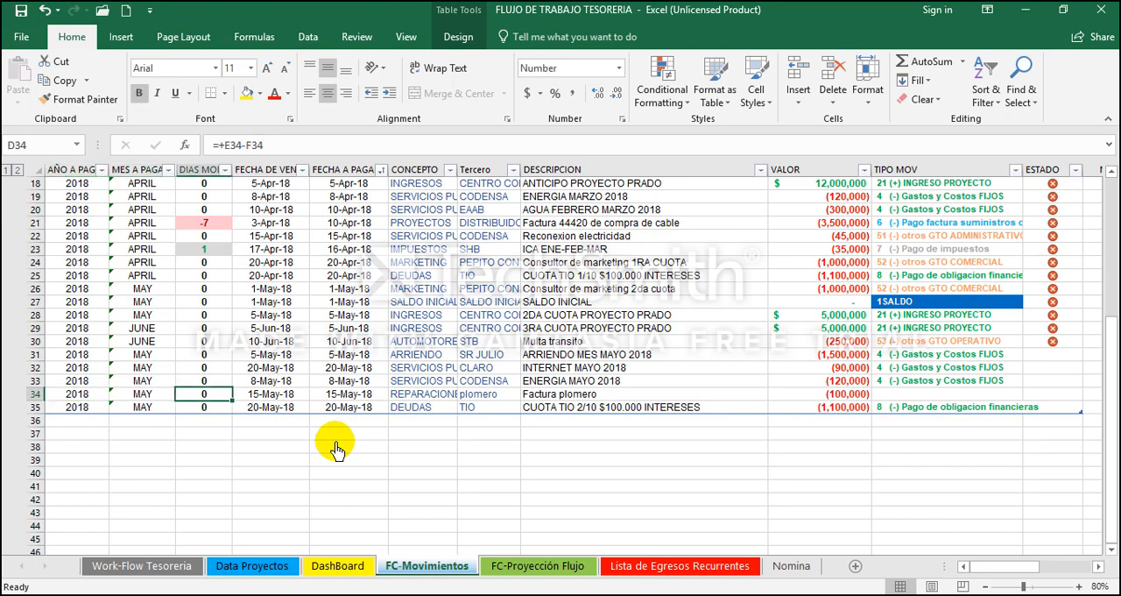
key("Right")
key("Right")
key("Right")
key("Right")
key("Right")
key("Right")
key("Right")
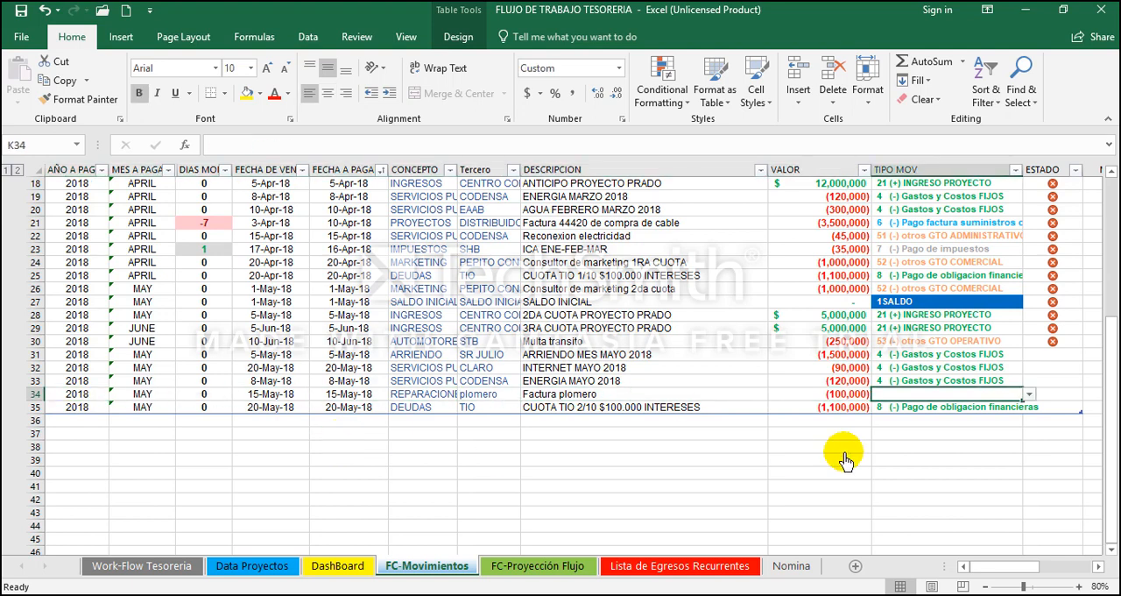
left_click(1031, 394)
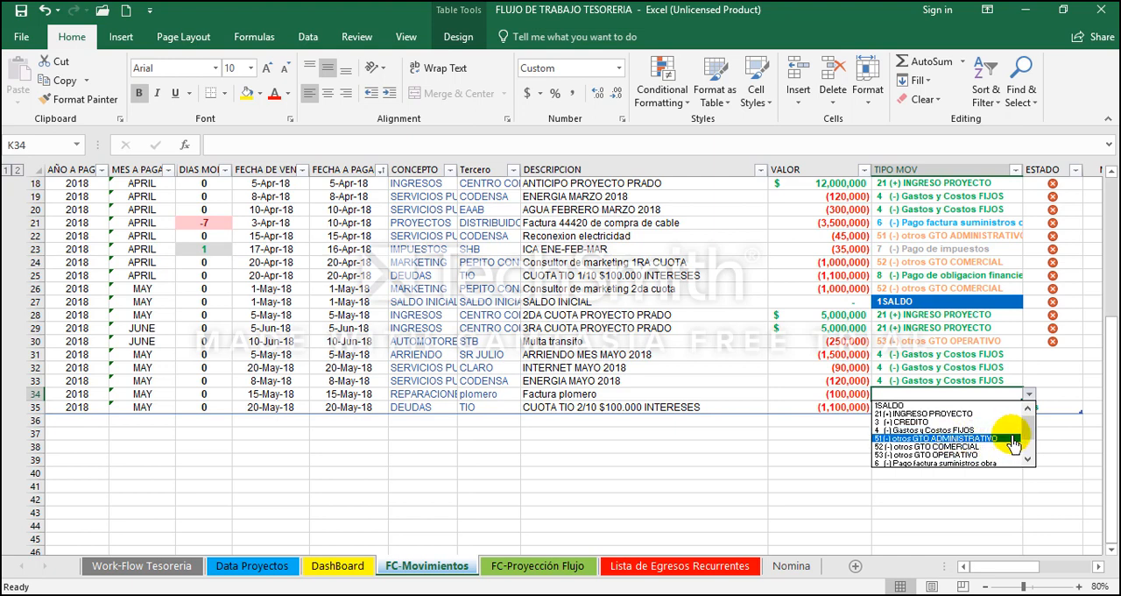
left_click(1012, 438)
Step: Fill the ESTADO cells L31 to L35 of the new May movements with the red cross status used in the rows above
key("Right")
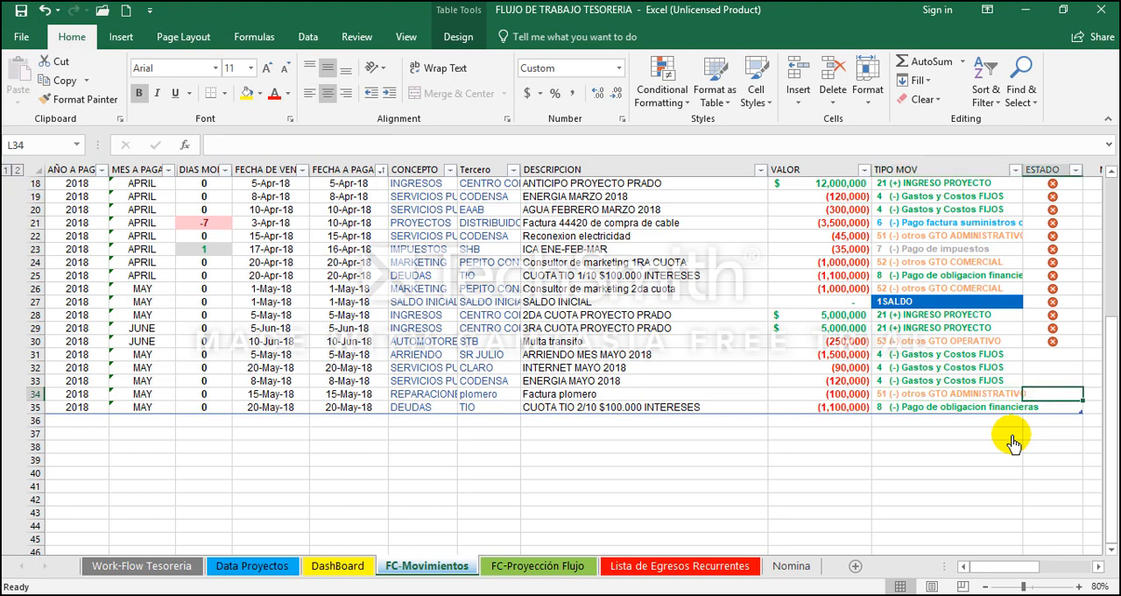
key("Up")
key("Up")
key("Up")
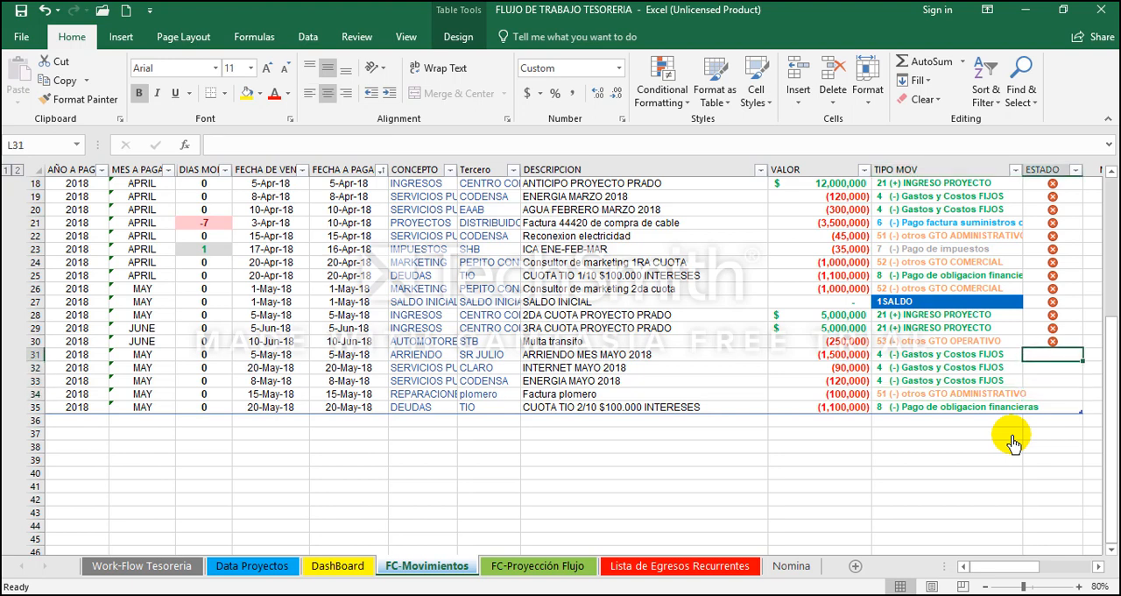
key("Down")
key("Down")
key("Down")
key("Down")
key("Down")
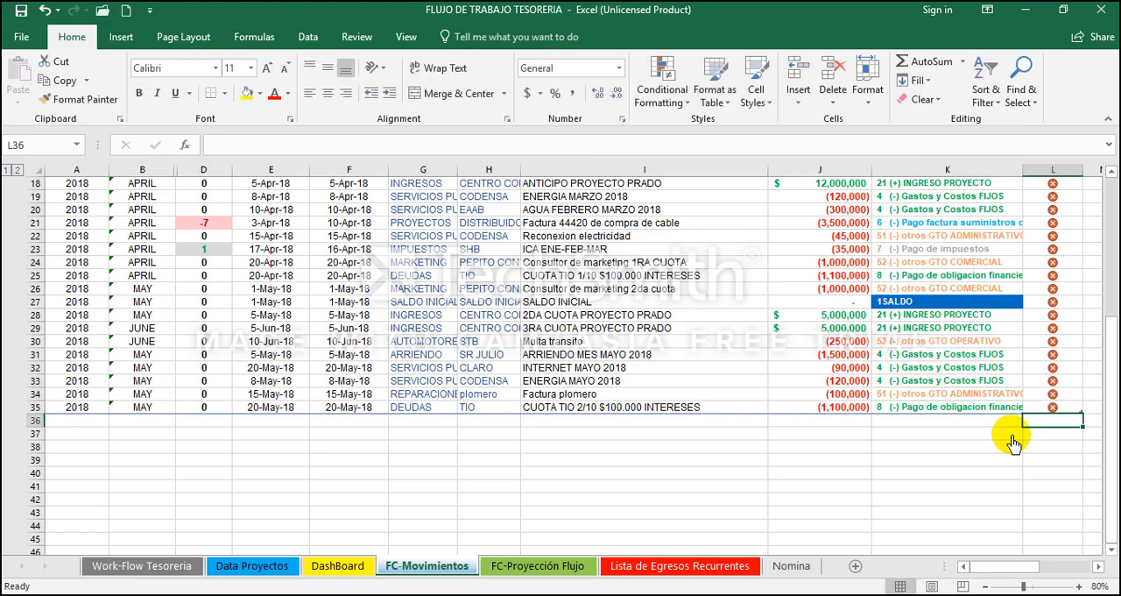
Step: Add a movement in row 36 of the table with 1-Jun-18 as both its due date and payment date
key("Left")
key("Left")
key("Left")
key("Left")
key("Left")
key("Up")
key("Up")
key("Up")
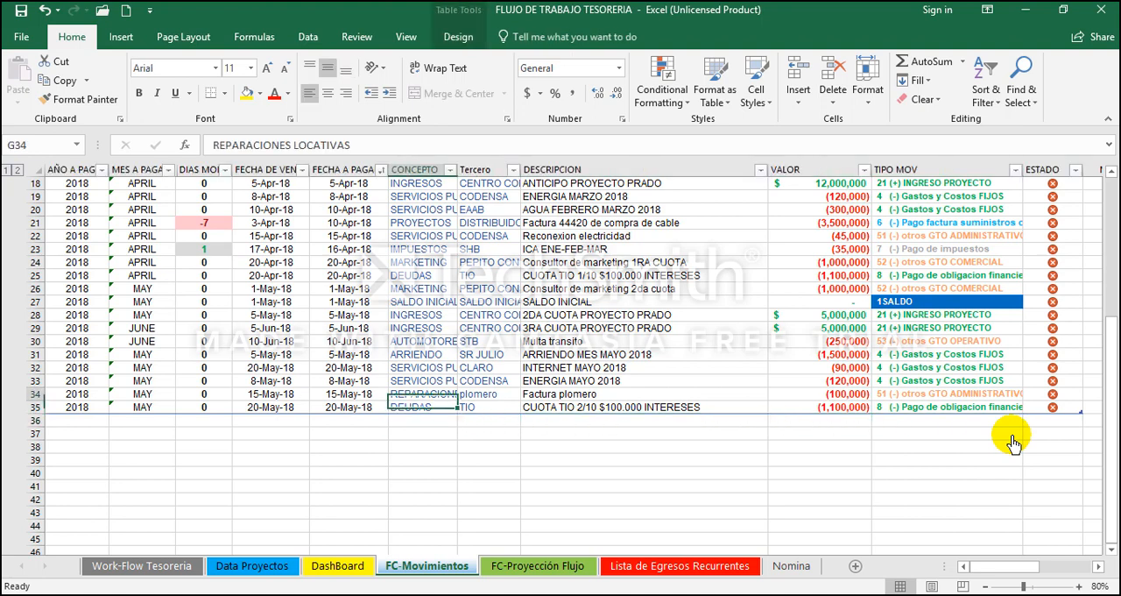
key("Down")
key("Down")
key("Down")
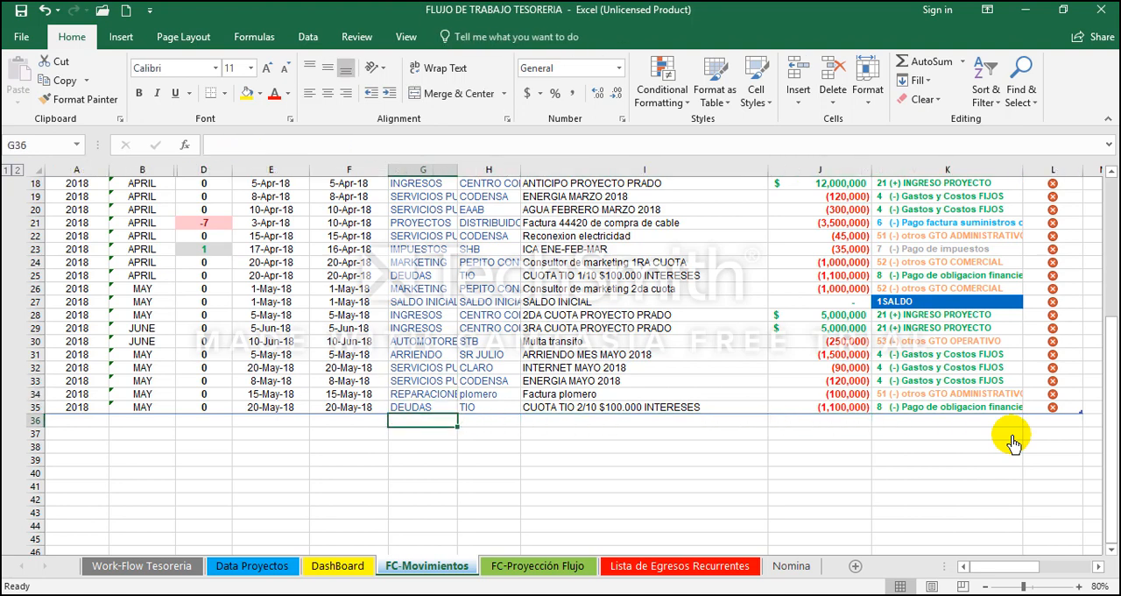
key("Left")
key("Left")
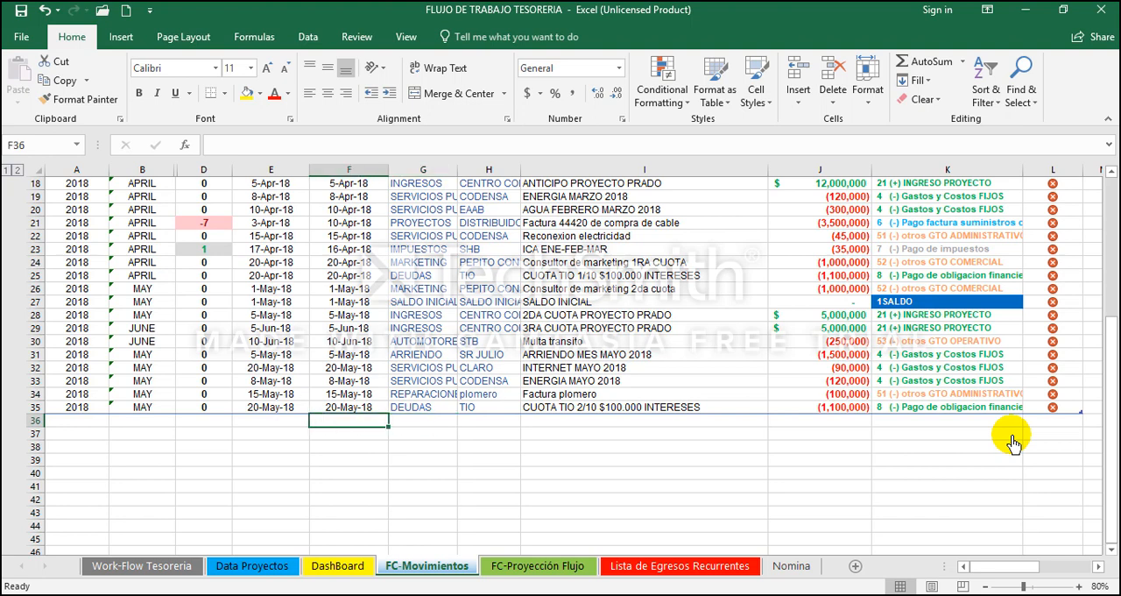
type("6-1")
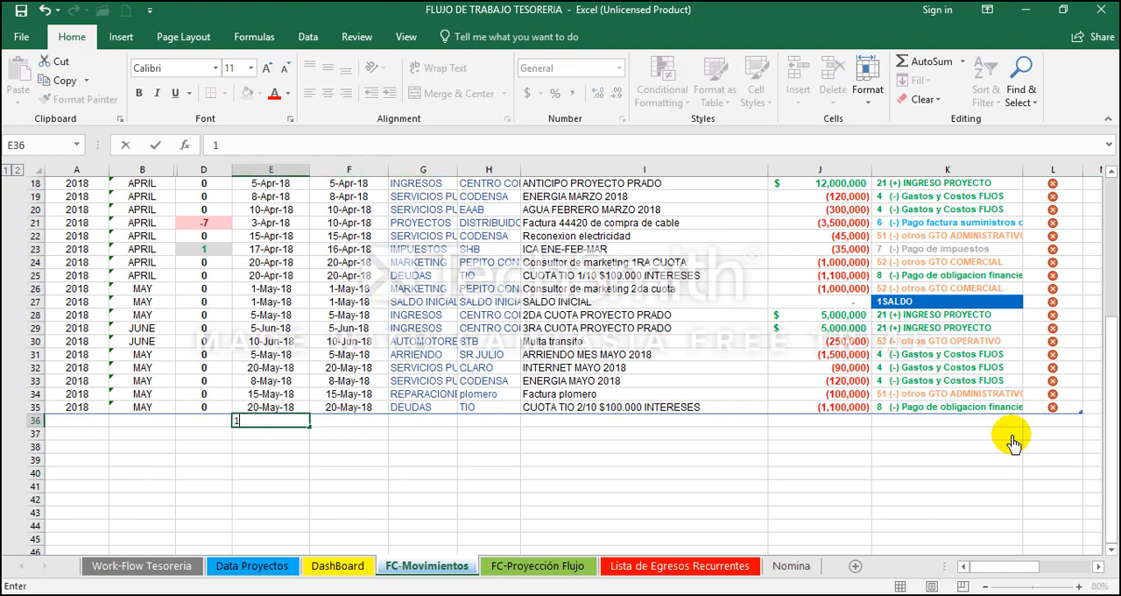
type("-18")
key("Tab")
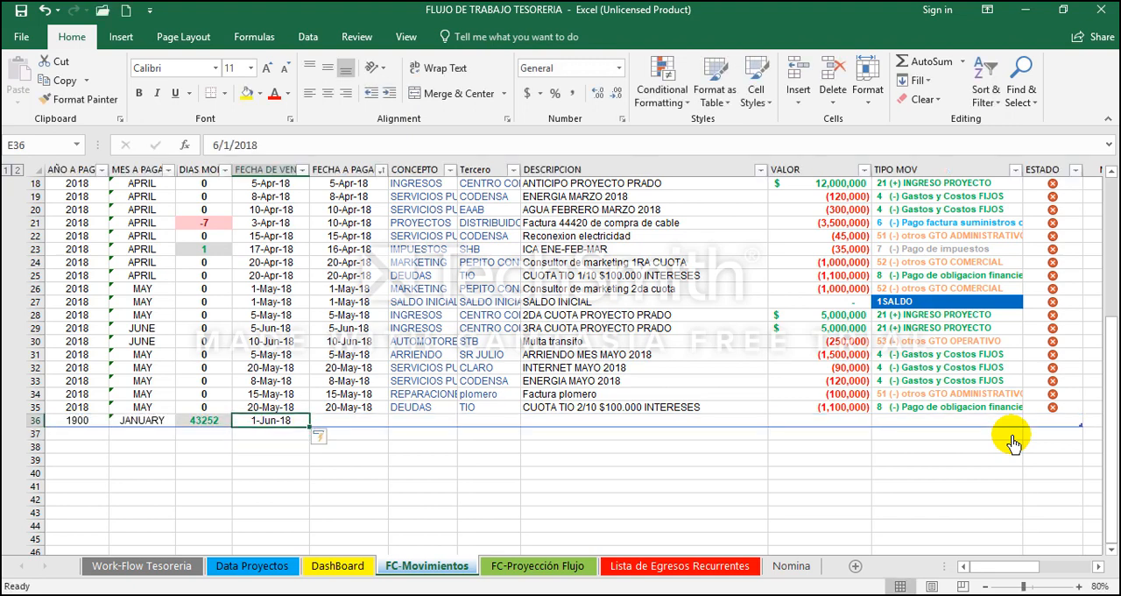
key("Tab")
Step: Enter SALDO INICIAL as the CONCEPTO, Tercero and DESCRIPCION of the 1-Jun-18 movement in row 36
type("SALDO INICIAL")
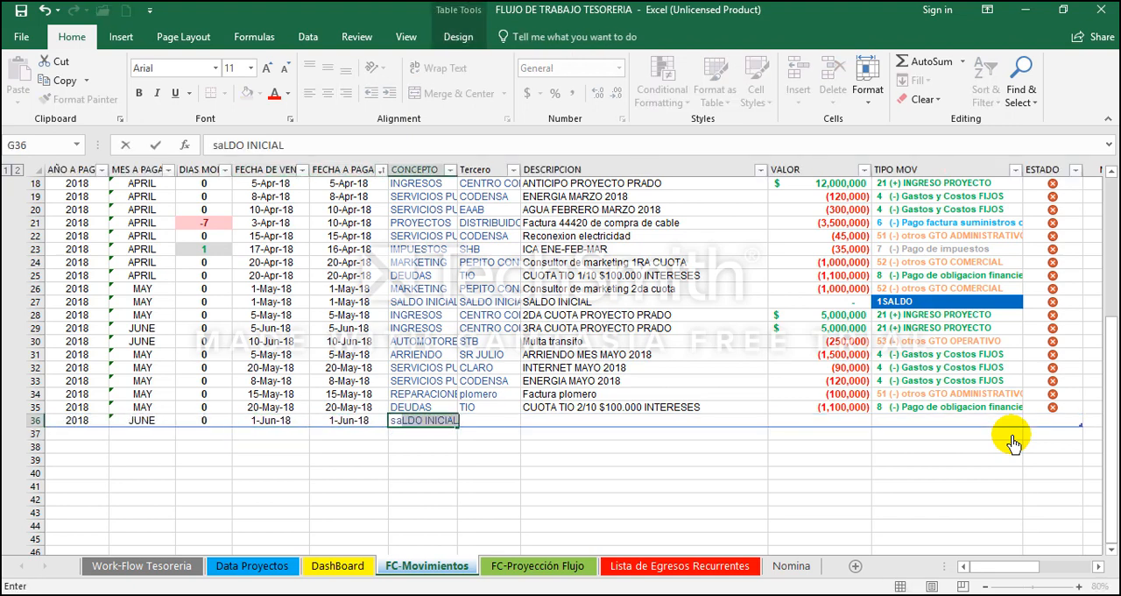
key("Tab")
type("SALDO INICIAL")
key("Tab")
type("SALDO INICIAL")
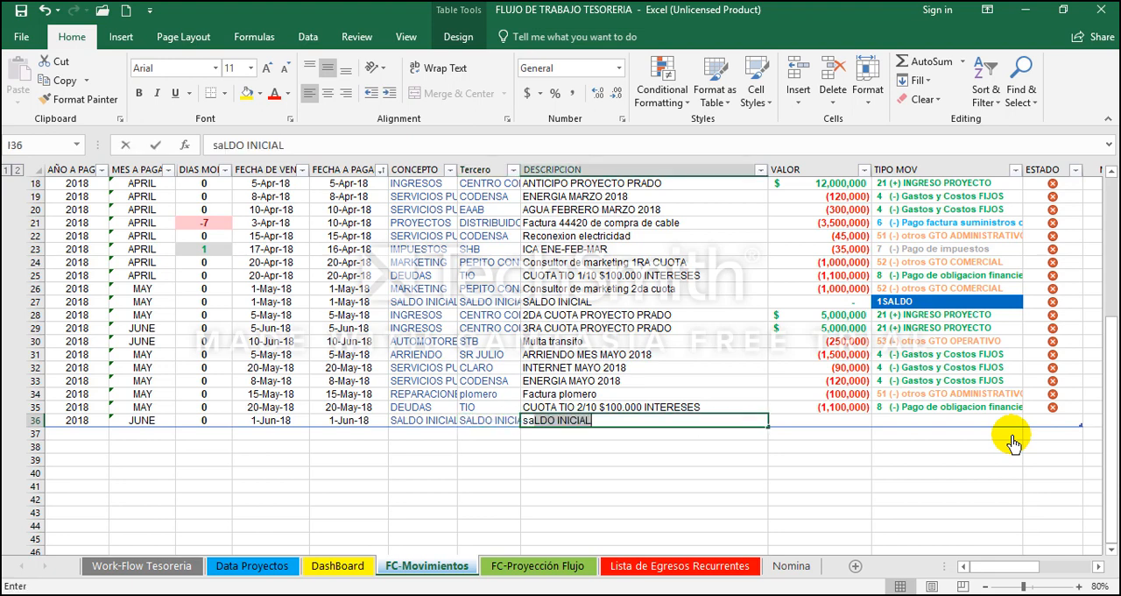
key("Tab")
key("Tab")
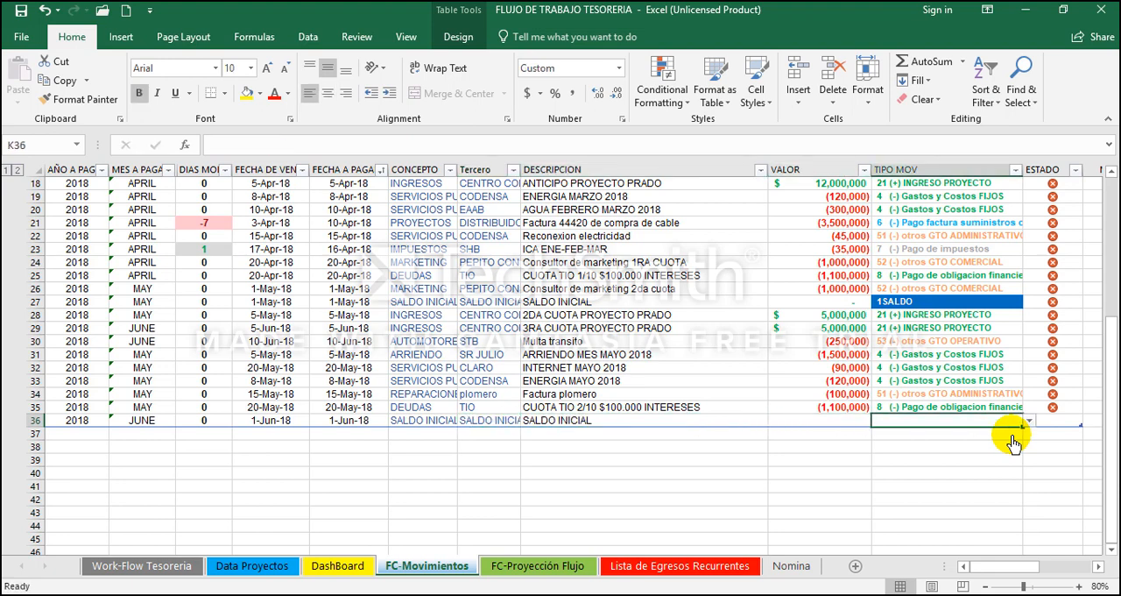
Step: Set the TIPO MOV of the June opening balance in K36 to 1SALDO
type("1")
key("BackSpace")
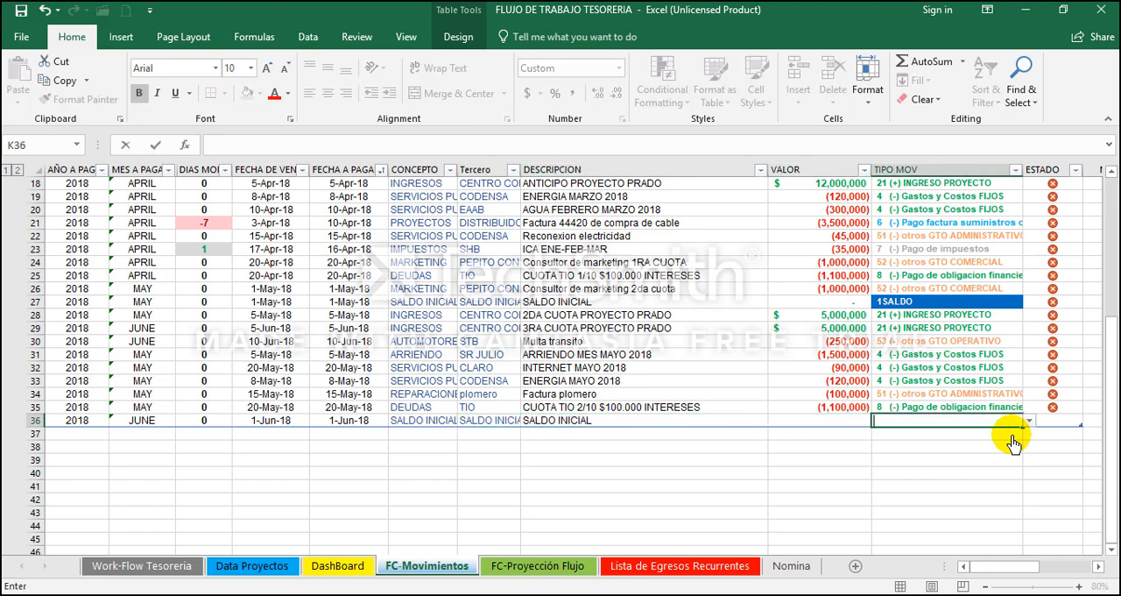
left_click(1028, 421)
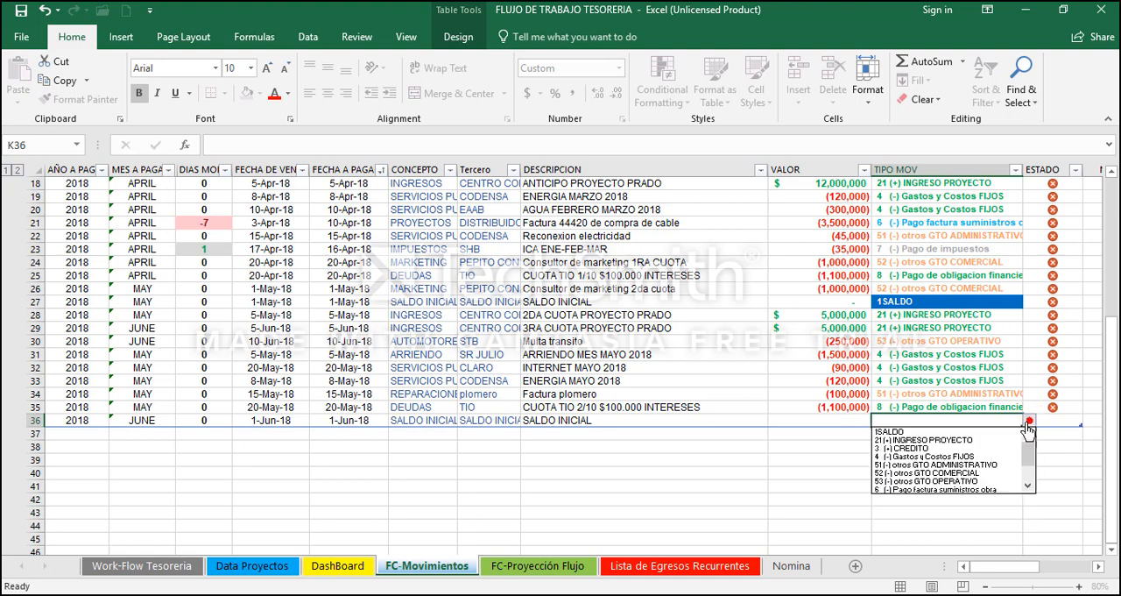
left_click(958, 431)
key("Tab")
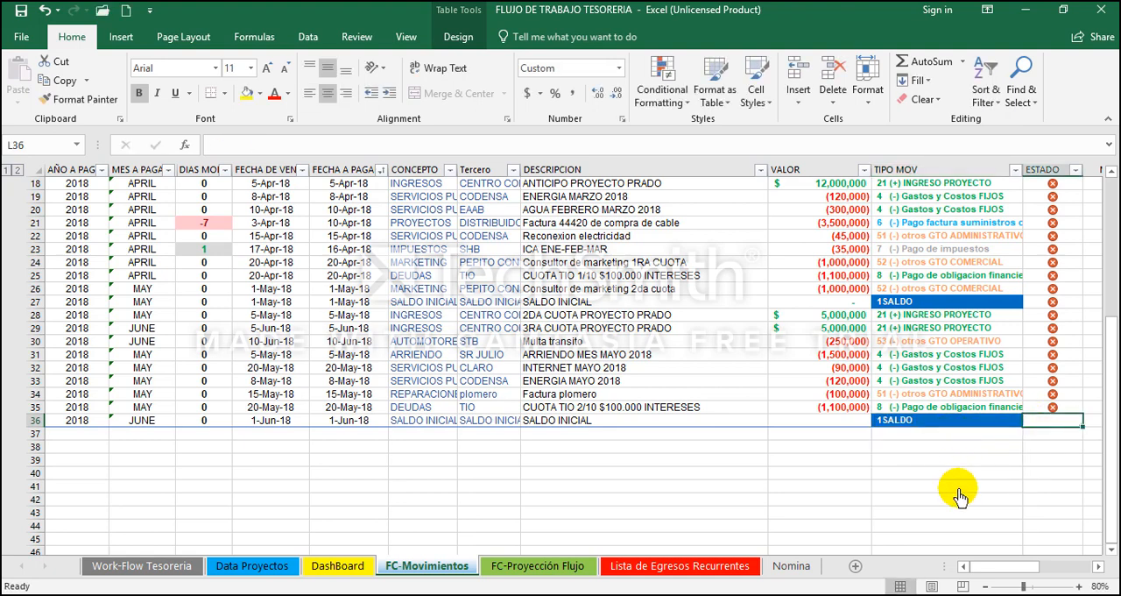
Step: Give the June opening balance in row 36 the red cross ESTADO and a VALOR of 0
type("0")
key("ctrl+Return")
type("1")
key("Return")
key("Up")
key("Left")
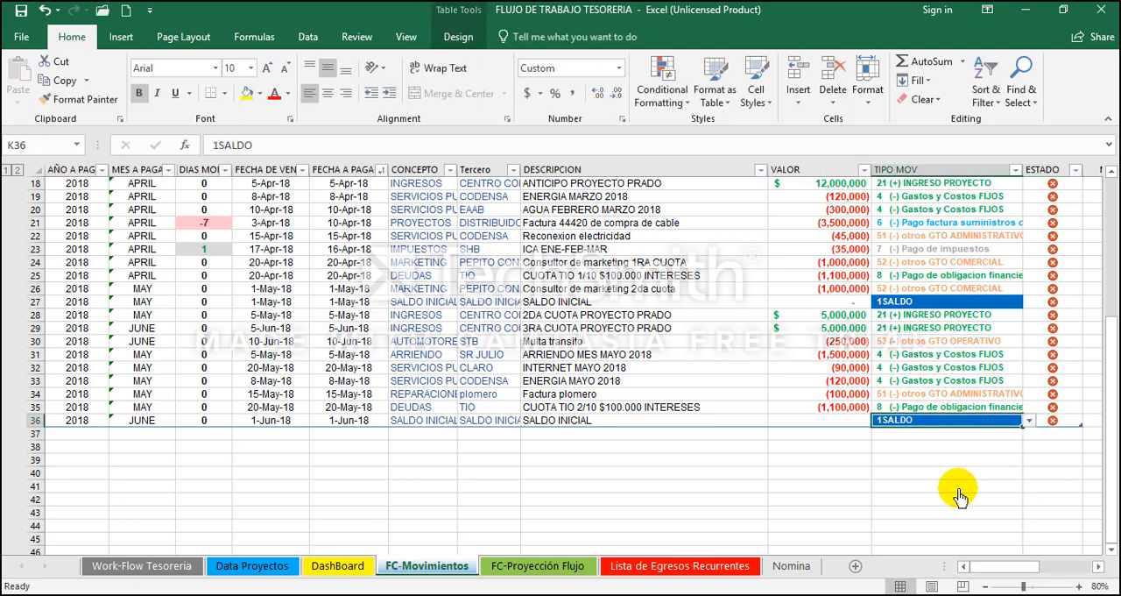
key("Left")
key("Down")
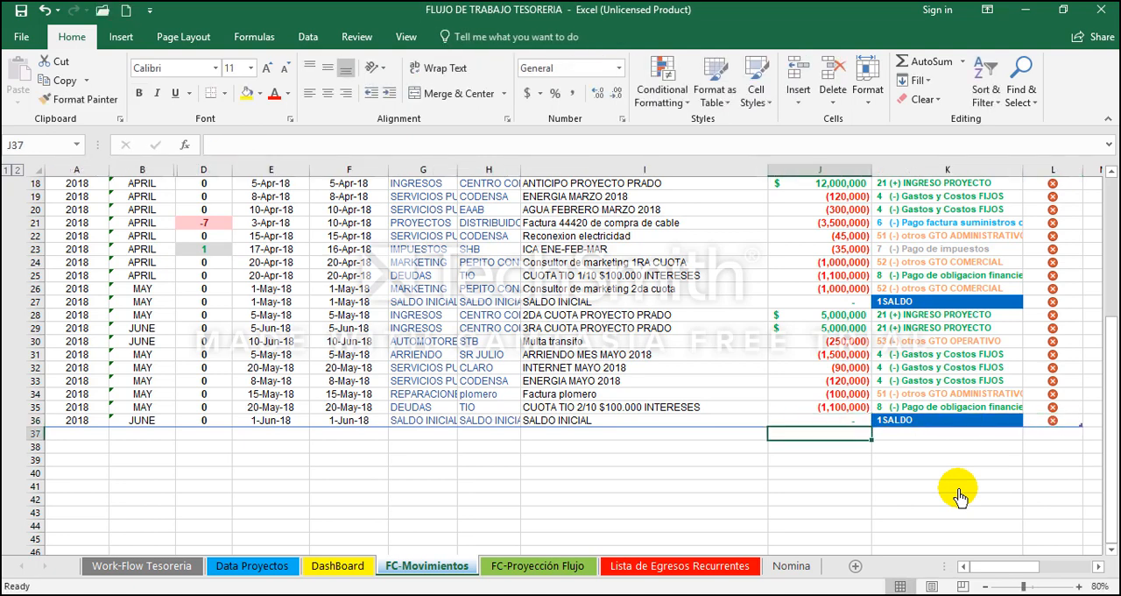
key("Up")
key("Left")
key("Left")
key("Left")
key("Left")
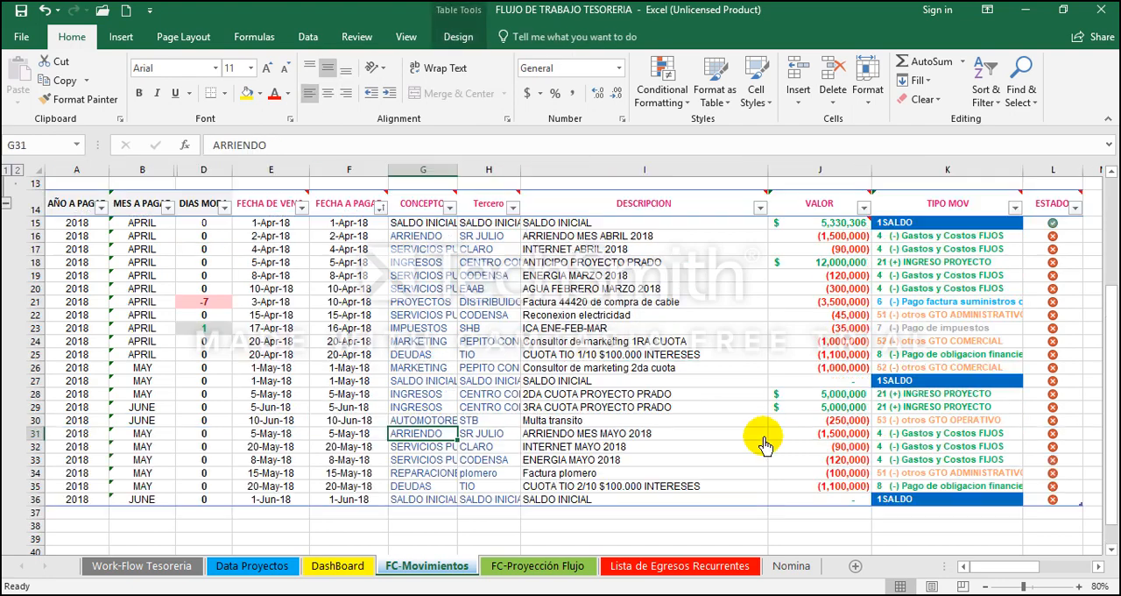
key("Right")
key("Right")
key("Right")
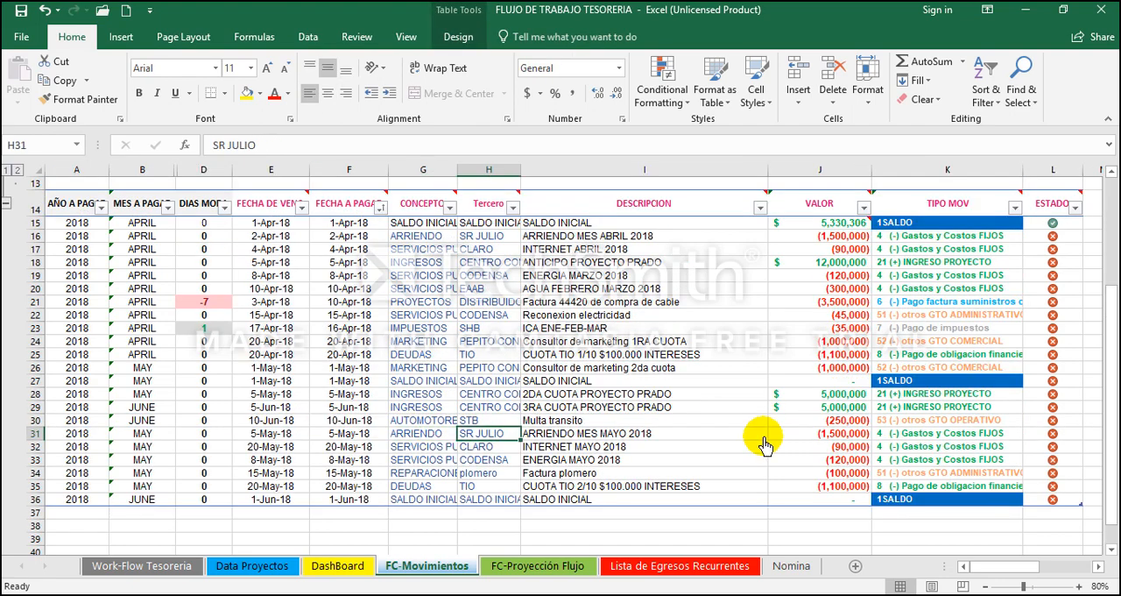
key("Left")
key("Left")
key("Right")
key("Right")
key("Left")
key("Left")
Step: Copy the recurring expenses in B2:F12 of the Lista de Egresos Recurrentes sheet
left_click(671, 566)
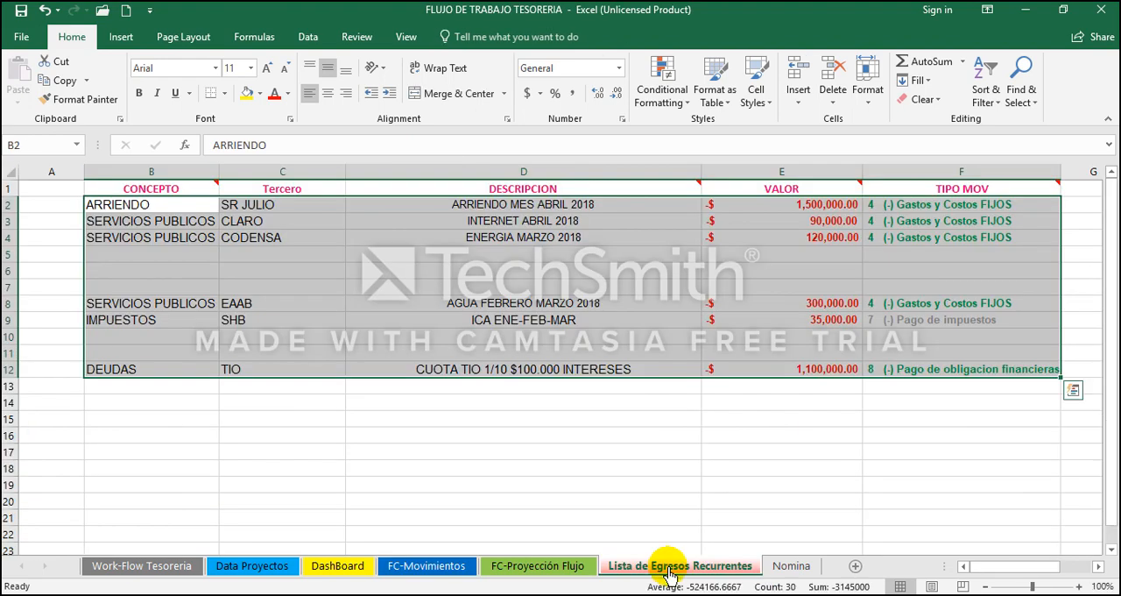
key("Left")
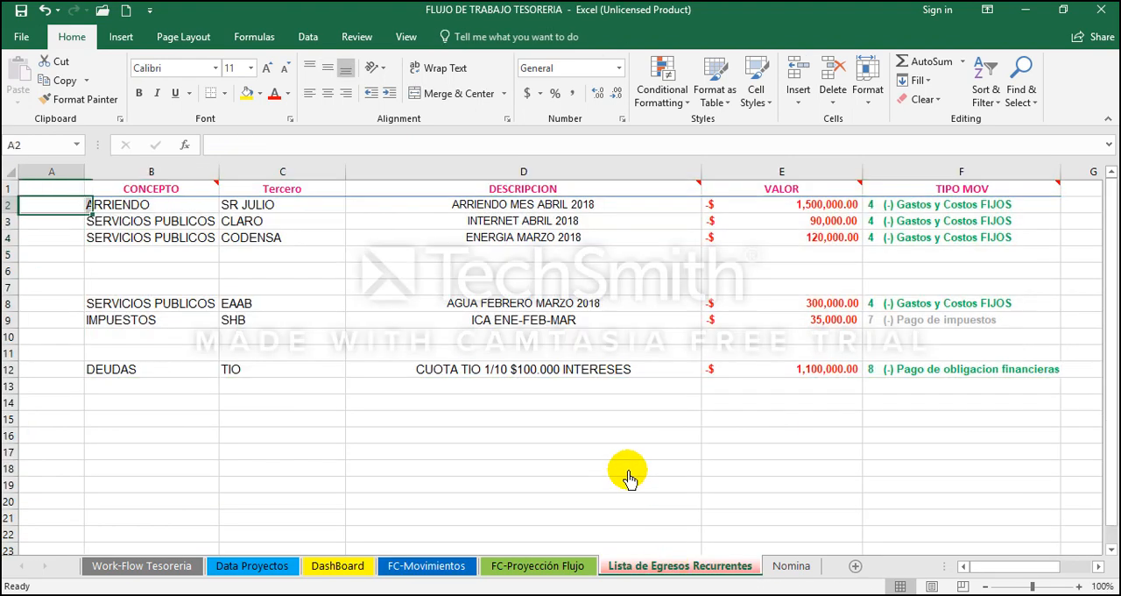
key("Right")
key("shift+Down")
key("shift+Down")
key("shift+Down")
key("shift+Down")
key("shift+Down")
key("shift+Down")
key("shift+Down")
key("shift+Down")
key("shift+Down")
key("shift+Down")
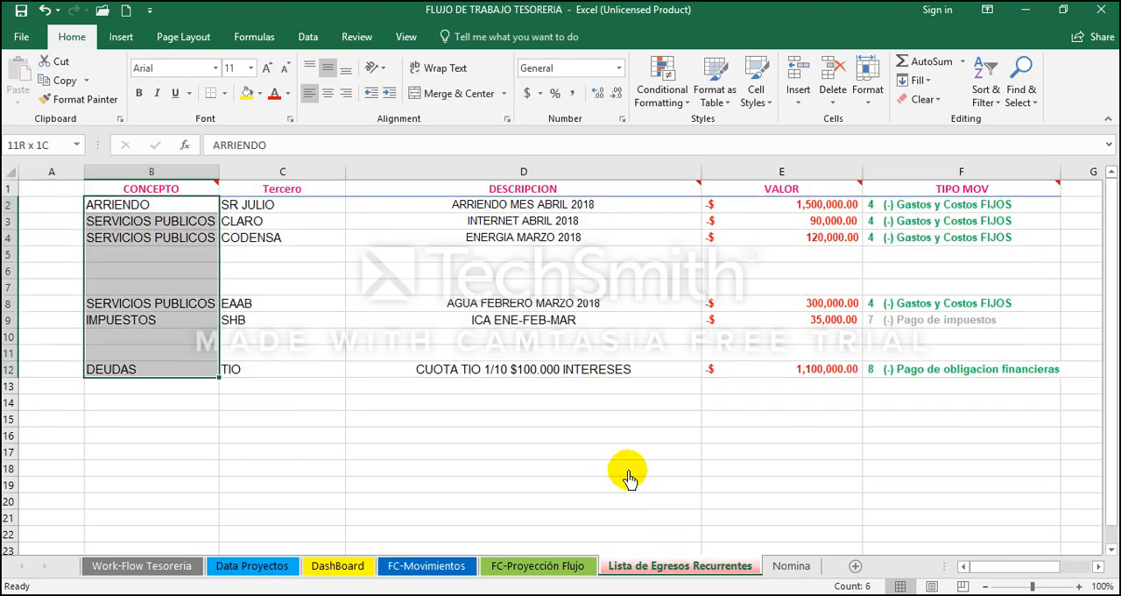
key("shift+Right")
key("shift+Right")
key("shift+Right")
key("shift+Right")
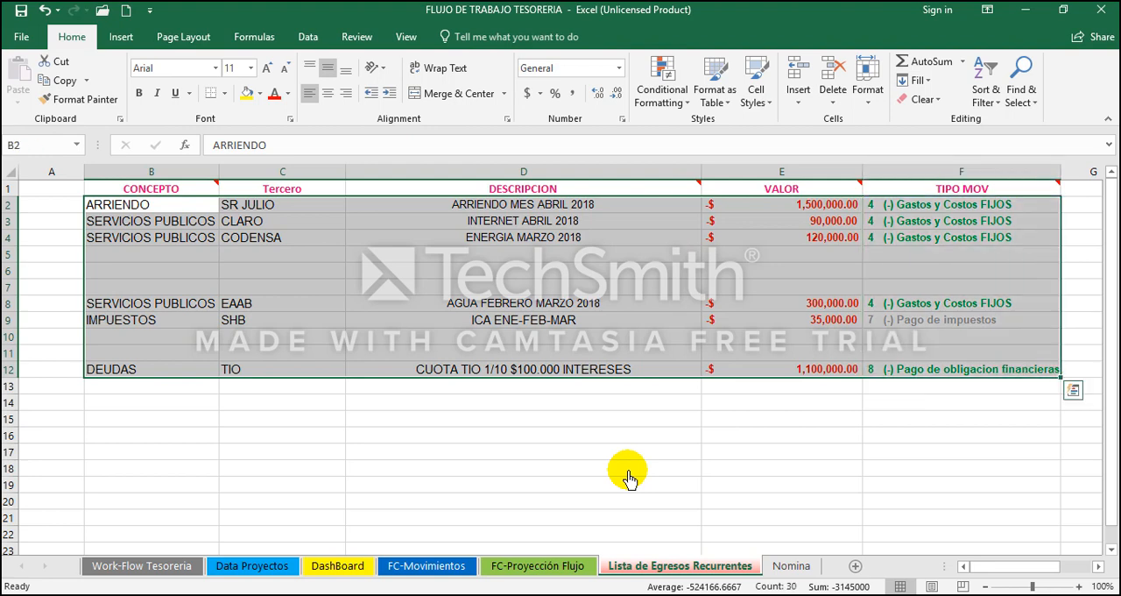
key("ctrl+c")
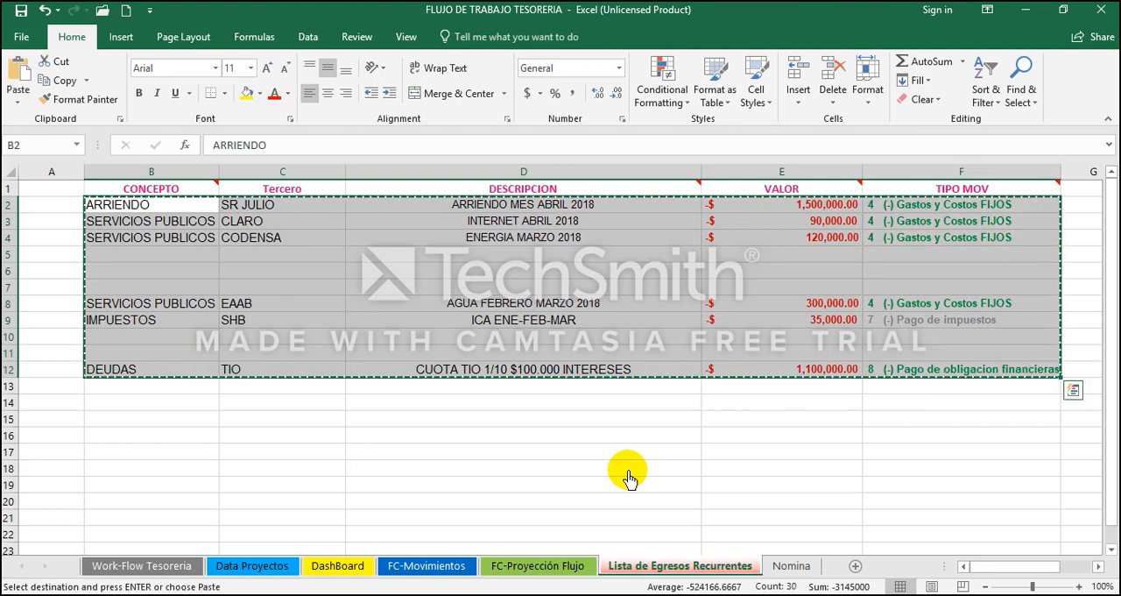
Step: Paste the copied recurring expenses as values into FC-Movimientos starting at G37, below the June opening balance
left_click(429, 566)
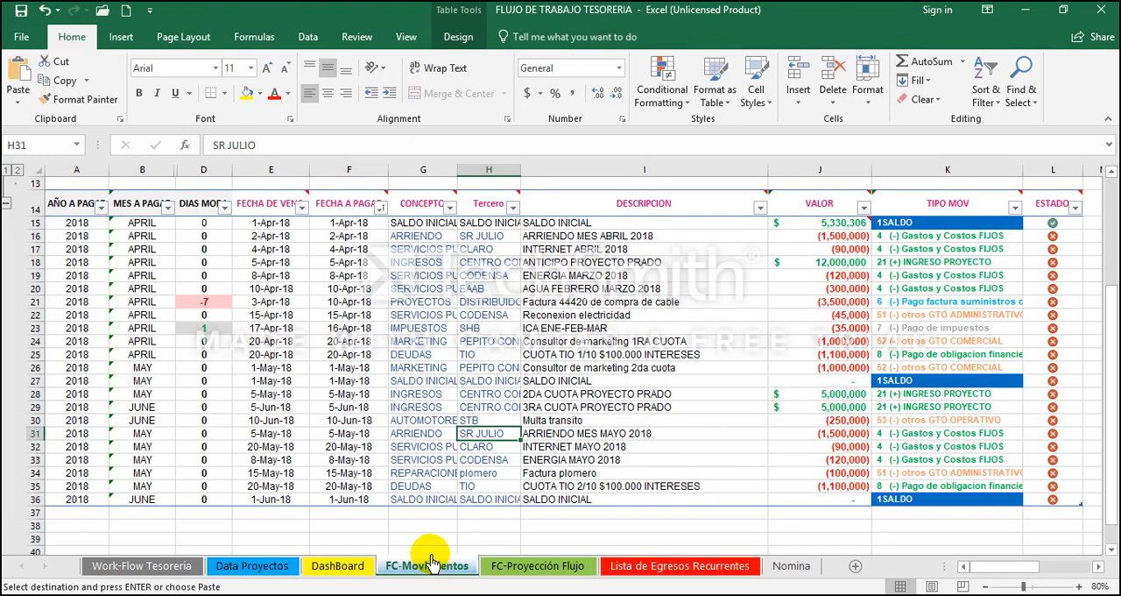
left_click(414, 515)
right_click(413, 518)
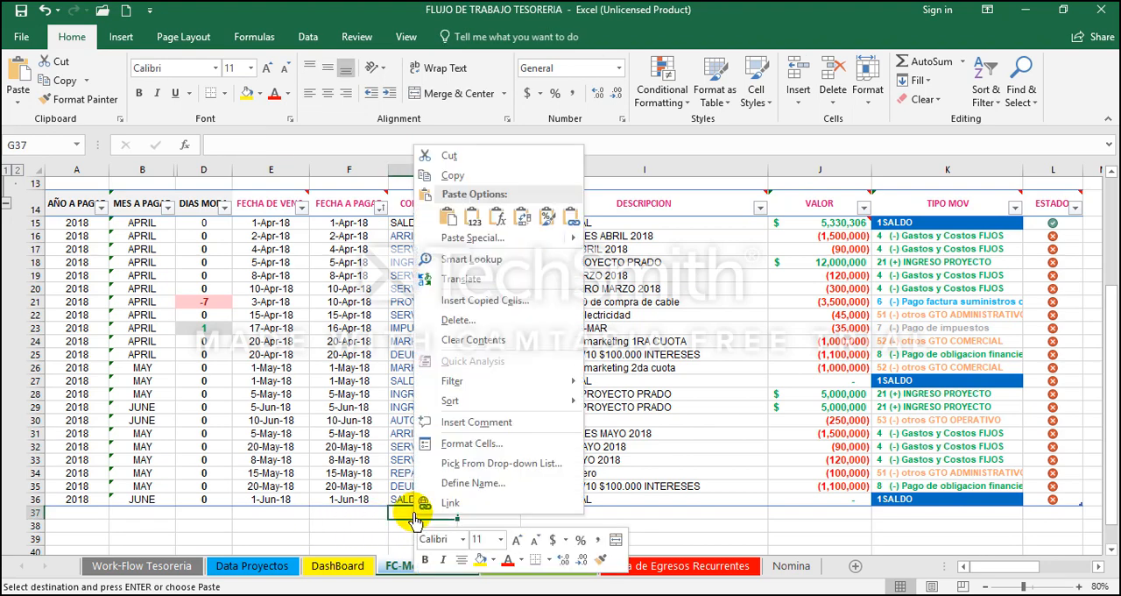
left_click(474, 226)
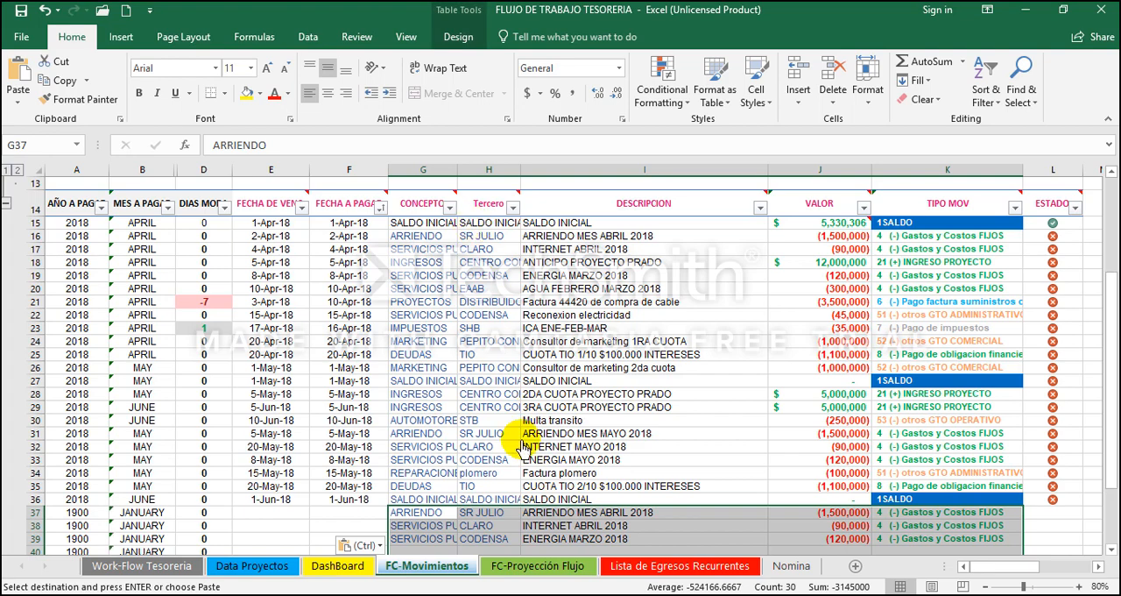
Step: Change the month in the rent, internet and energy descriptions I37:I39 to junio, keeping the year 2018
scroll(517, 442, "down", 2)
key("Right")
key("Right")
key("F2")
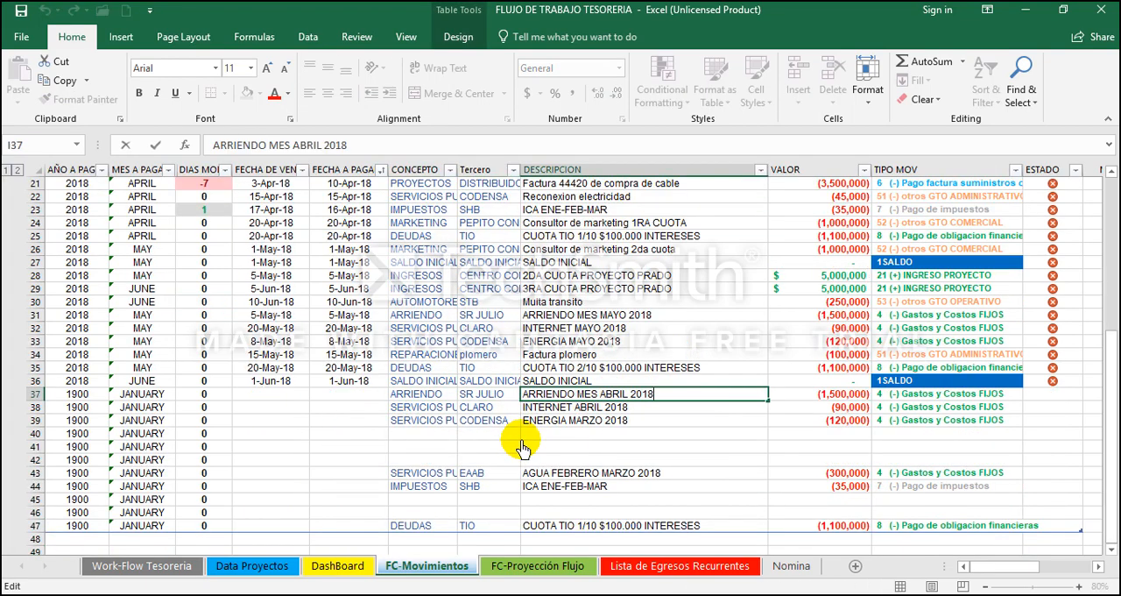
key("shift+Left")
key("shift+Left")
key("shift+Left")
key("shift+Left")
key("shift+Left")
type("j")
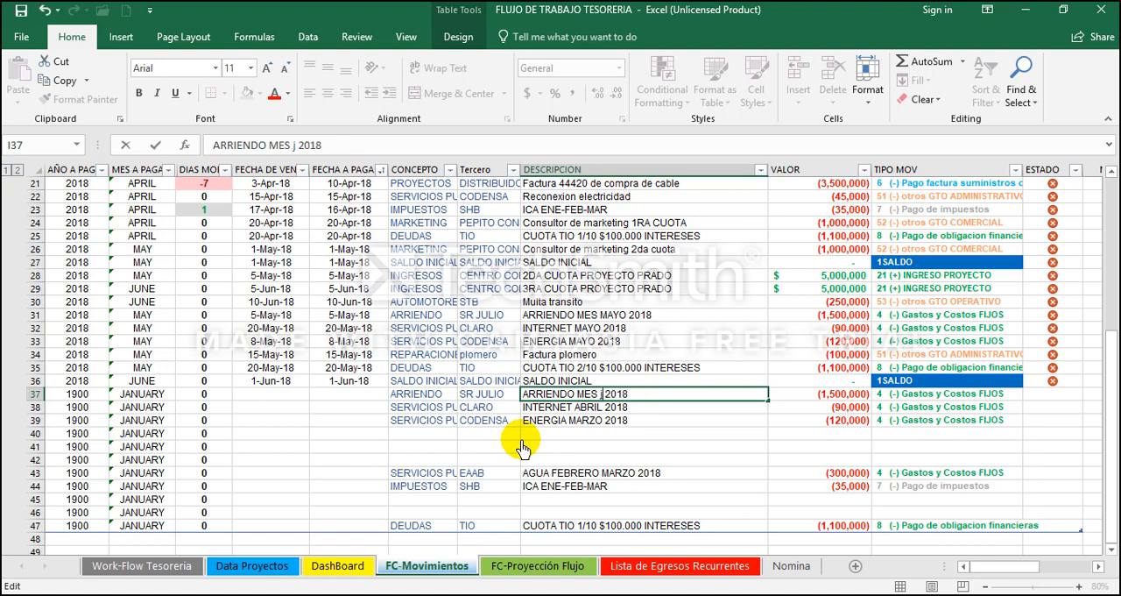
type("unio")
key("Return")
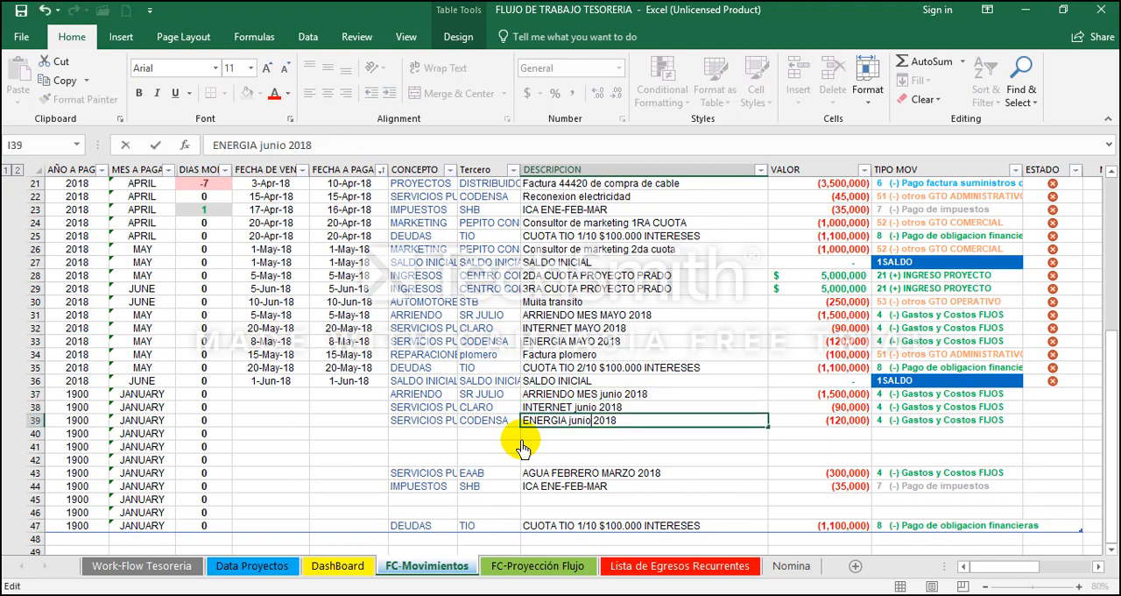
key("Return")
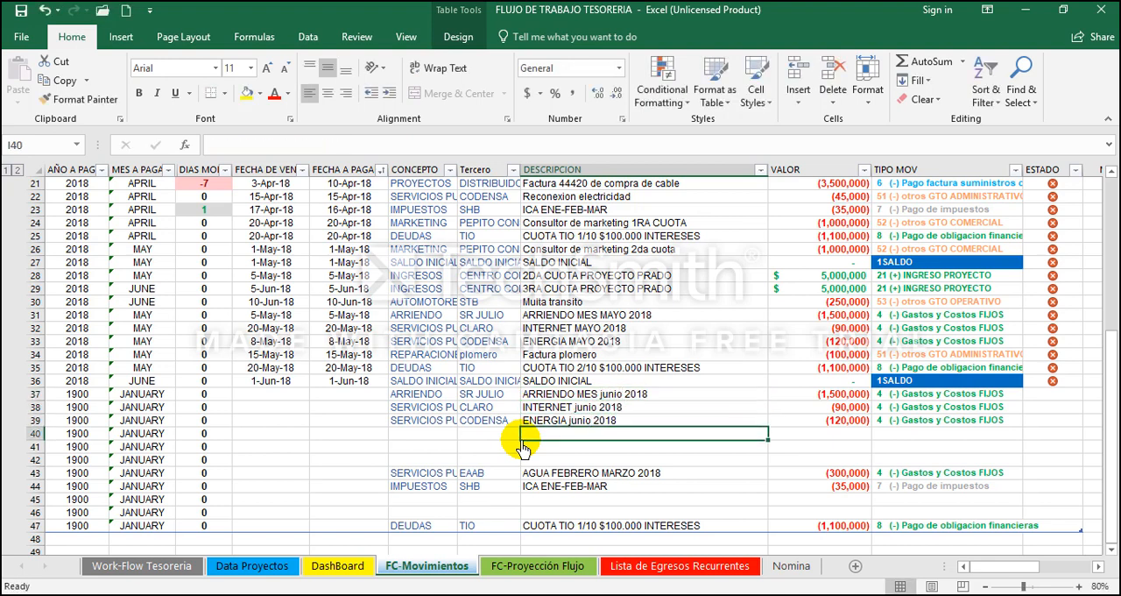
Step: Shorten the rent description in D2 of Lista de Egresos Recurrentes to ARRIENDO 2018
left_click(618, 566)
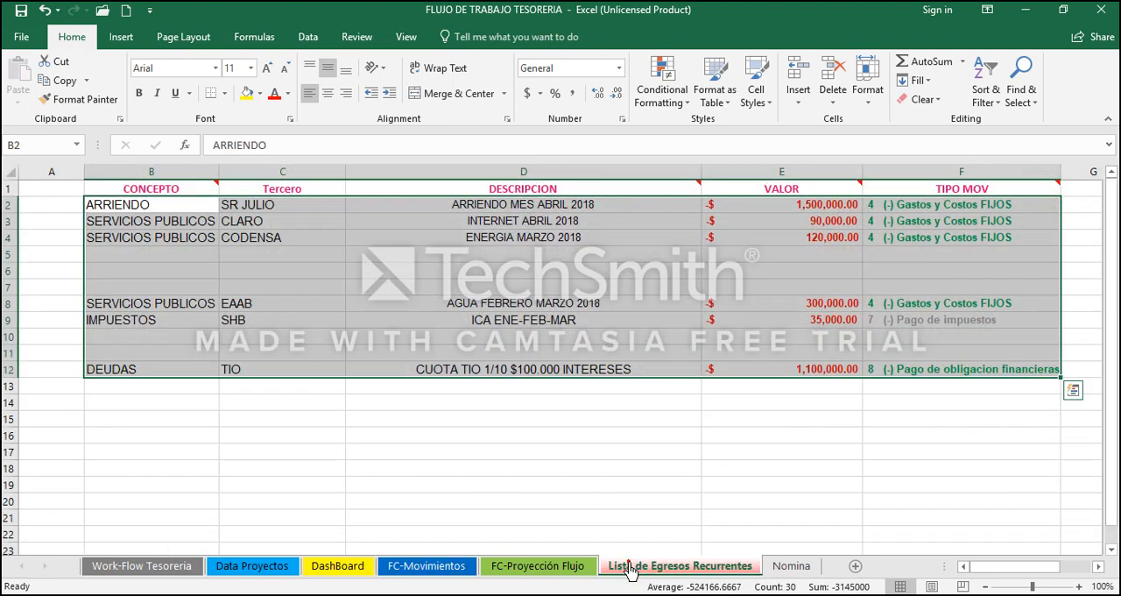
left_click(508, 172)
left_click(534, 216)
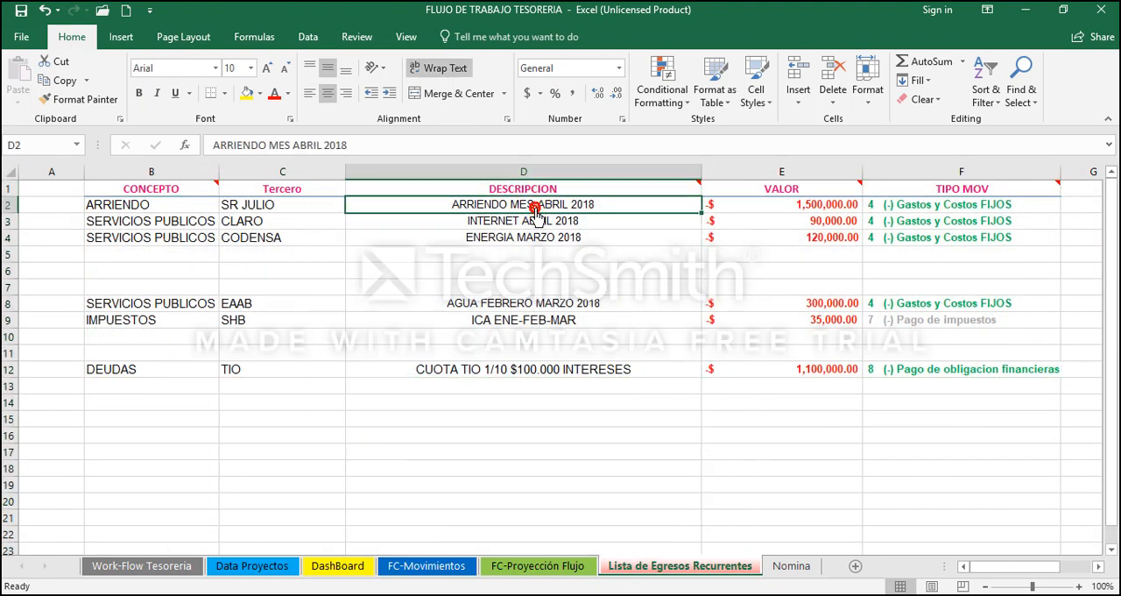
double_click(535, 215)
key("BackSpace")
key("BackSpace")
key("BackSpace")
key("BackSpace")
key("BackSpace")
key("BackSpace")
key("BackSpace")
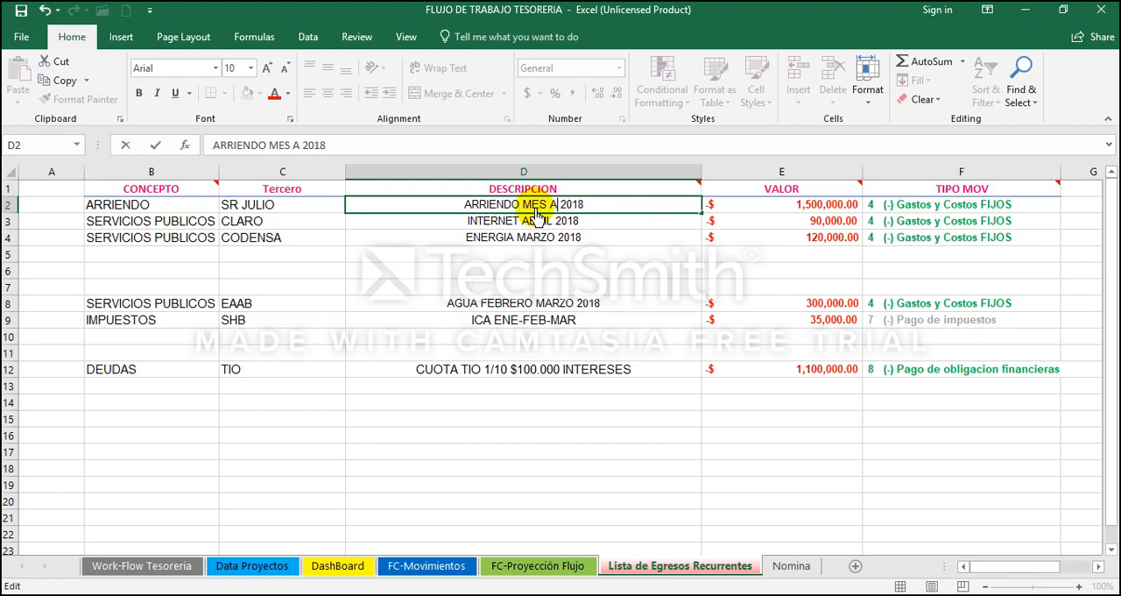
key("BackSpace")
key("BackSpace")
key("BackSpace")
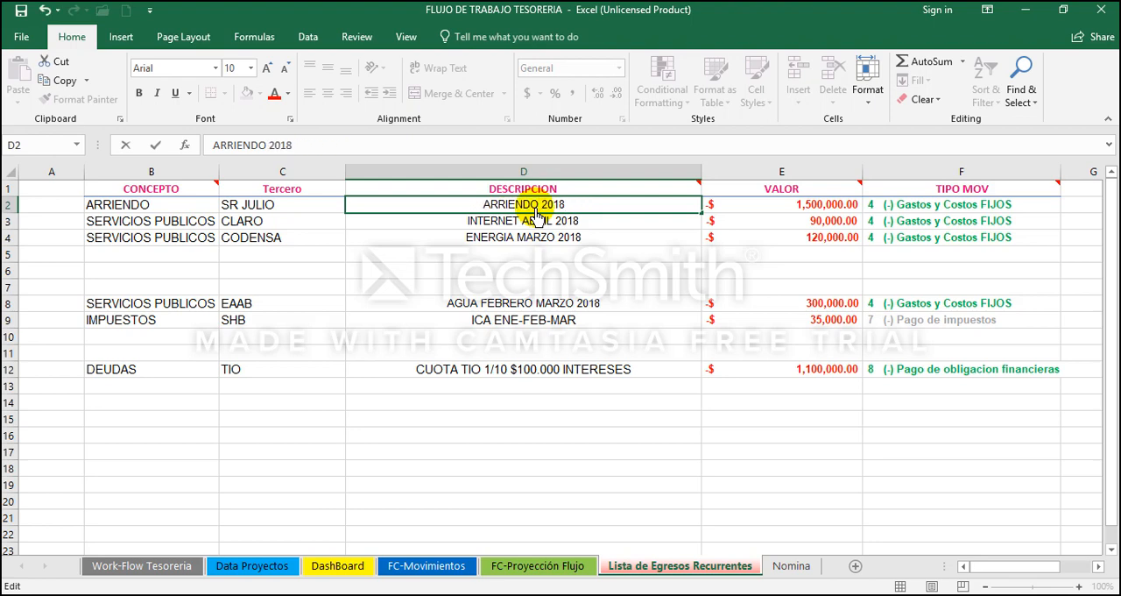
key("Return")
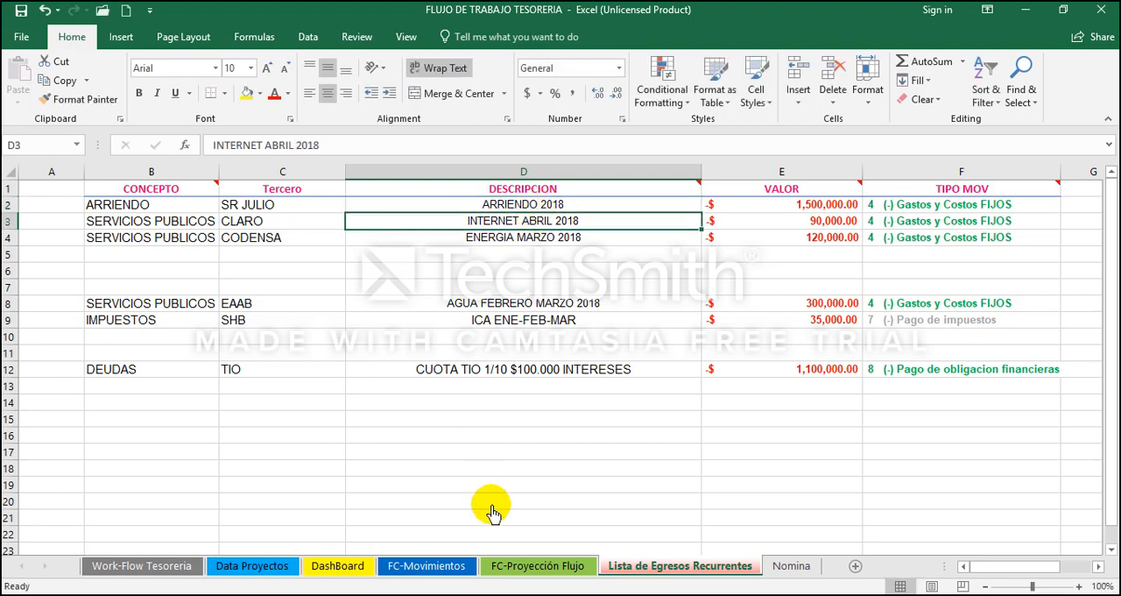
Step: Review the pasted recurring rows for energy, water and ICA tax in rows 39 to 45 of the FC-Movimientos sheet
left_click(430, 566)
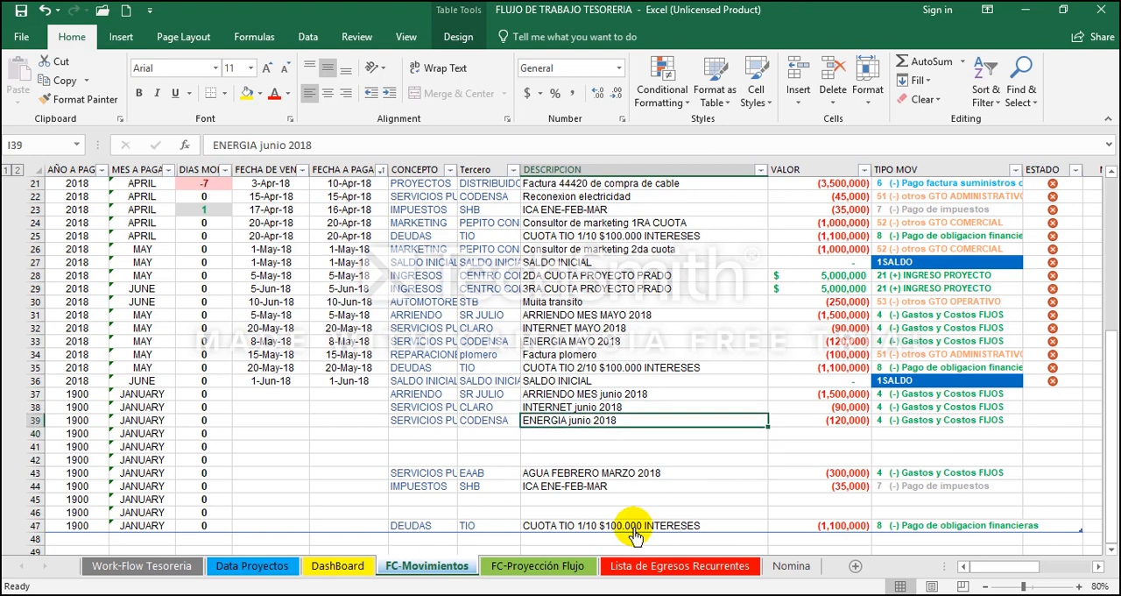
key("Right")
key("Left")
key("Left")
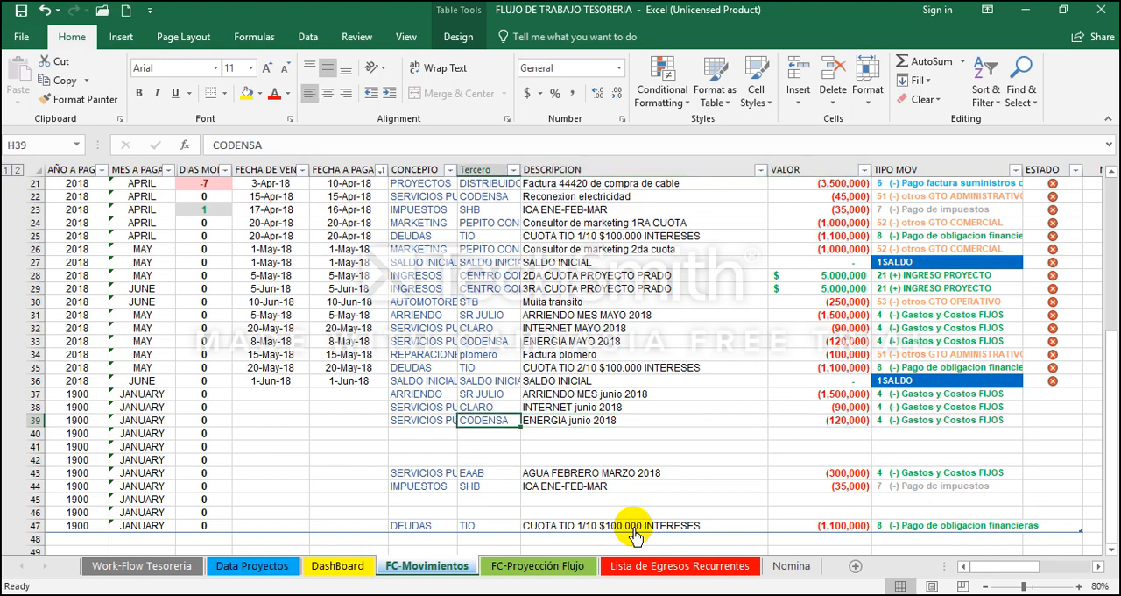
key("Down")
key("Down")
key("Down")
key("Down")
key("Left")
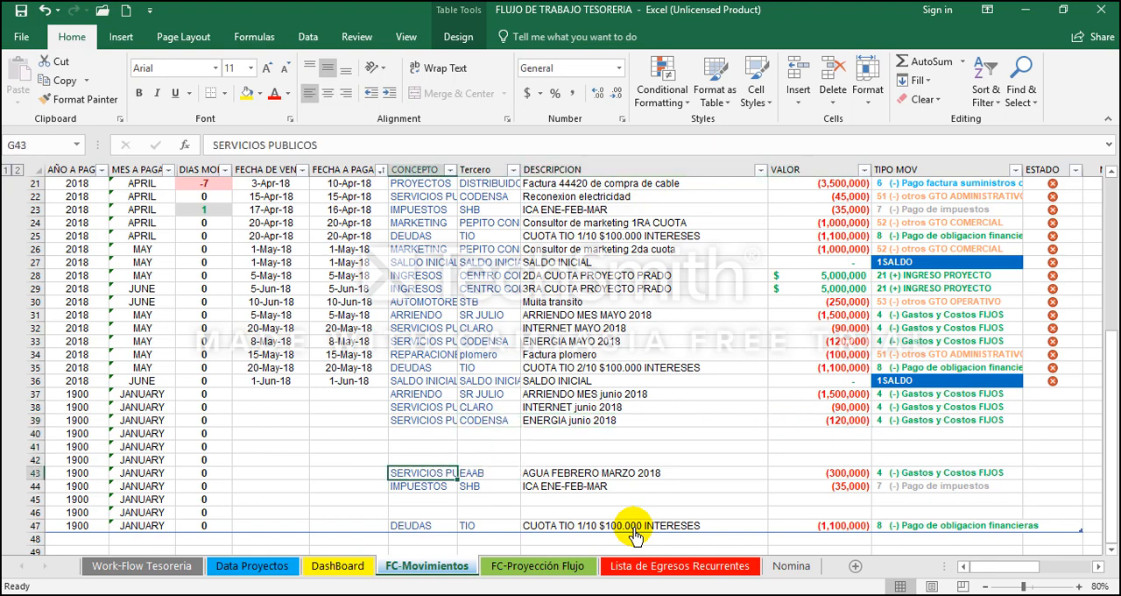
key("Right")
key("Left")
key("Right")
key("Right")
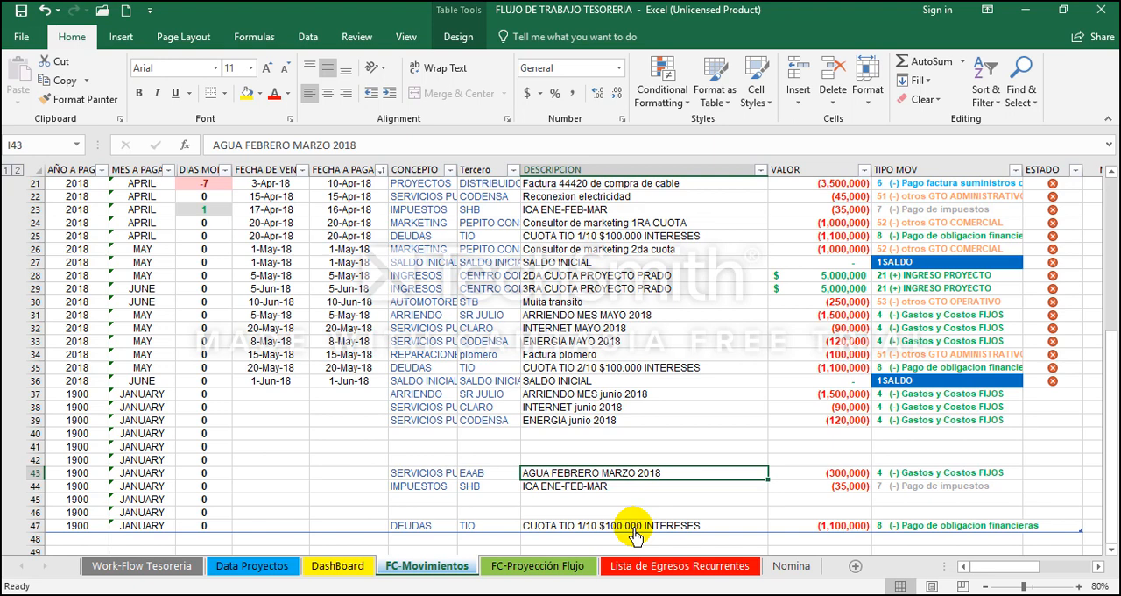
key("Right")
key("Left")
key("Down")
key("Left")
key("Left")
key("Right")
key("Right")
key("Right")
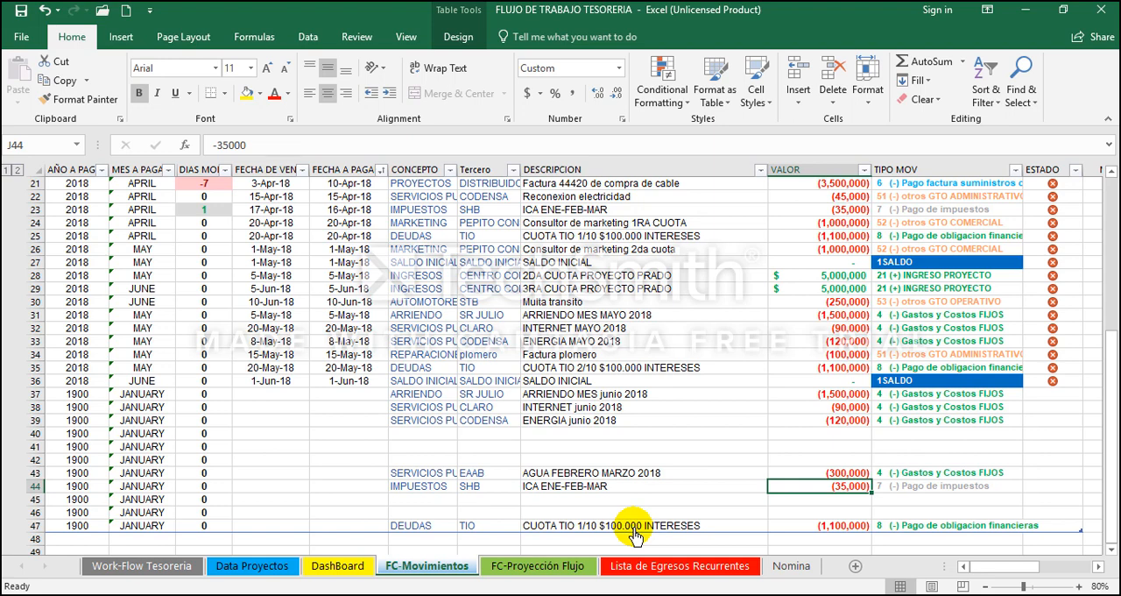
key("Down")
key("Down")
key("Down")
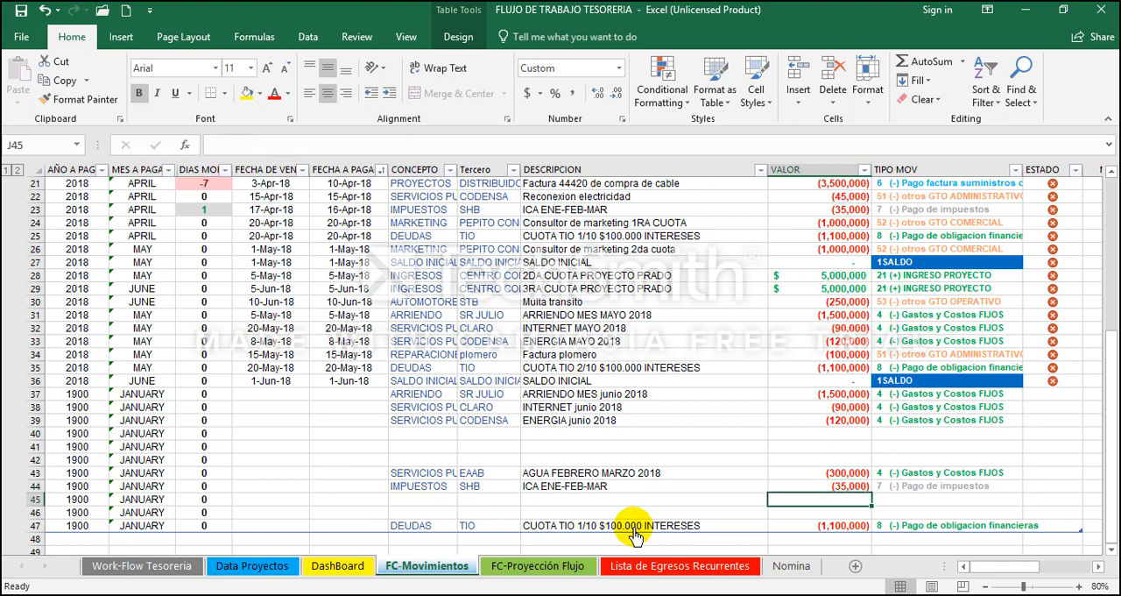
Step: Change the installment number in the debt description I47 to 3/10
key("Left")
key("Left")
double_click(633, 526)
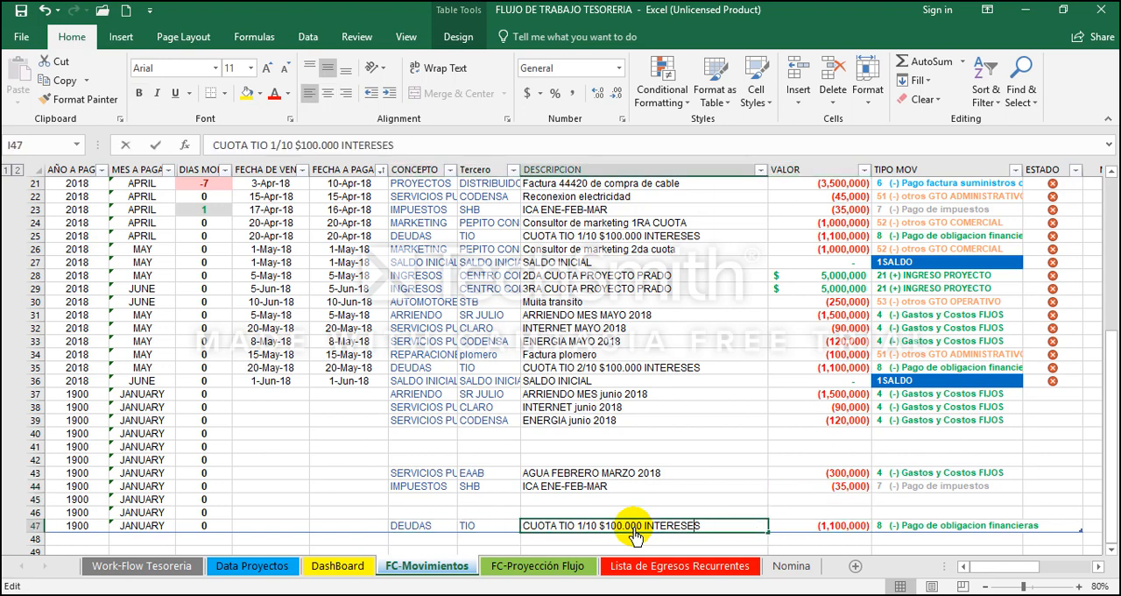
key("BackSpace")
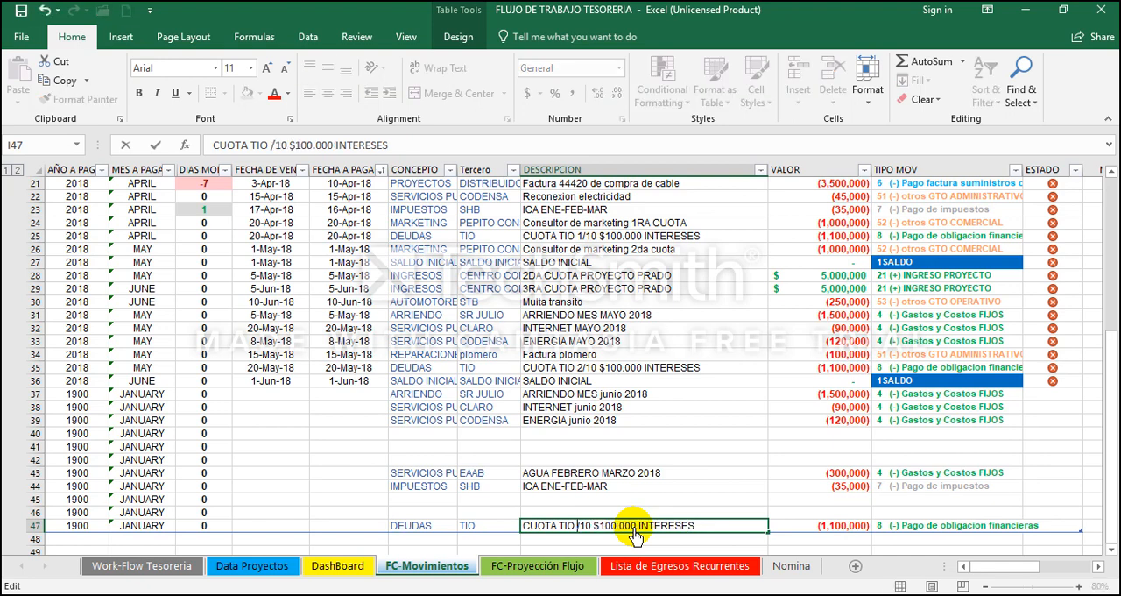
type("3")
key("Return")
key("Up")
key("Up")
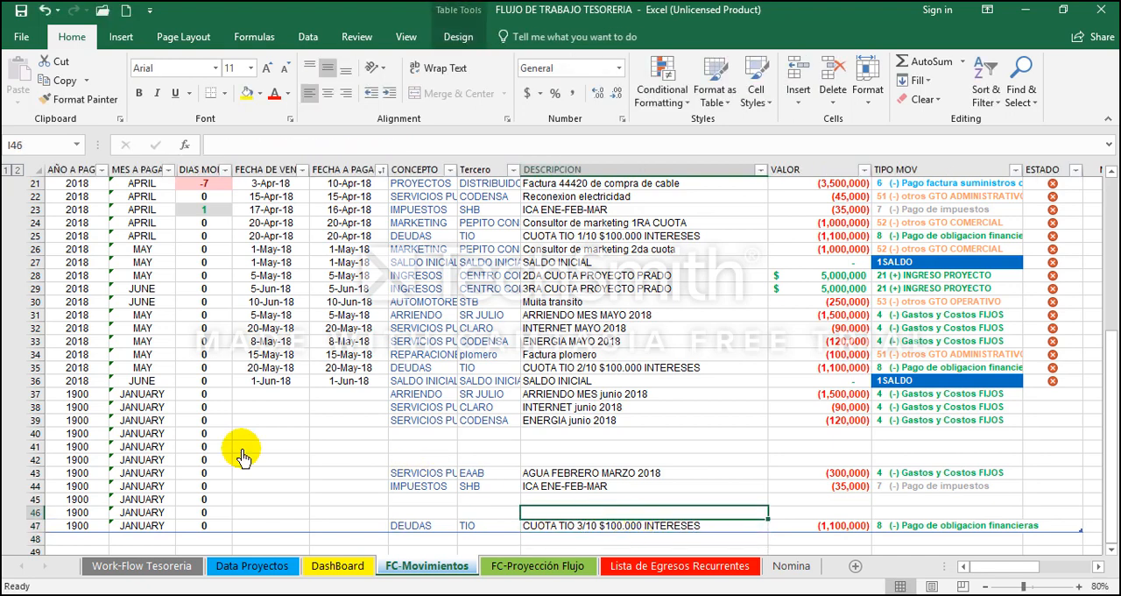
Step: Delete the blank rows 40:42 and the two blank rows above the debt entry in FC-Movimientos
left_click(35, 433)
left_click_drag(35, 444, 35, 462)
right_click(35, 462)
left_click(99, 353)
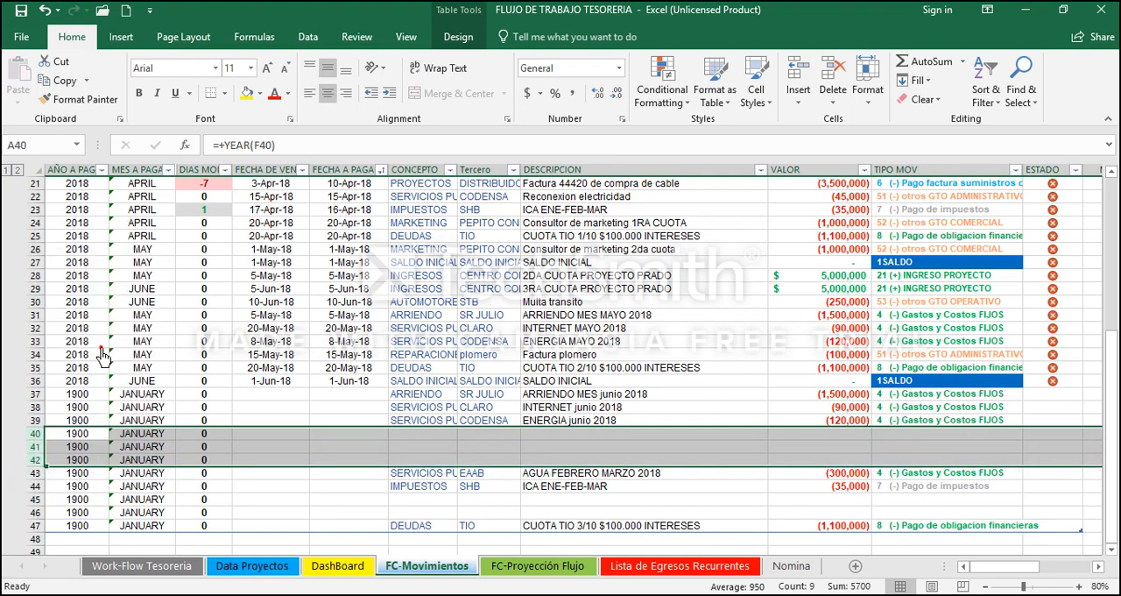
left_click_drag(33, 460, 33, 472)
right_click(33, 470)
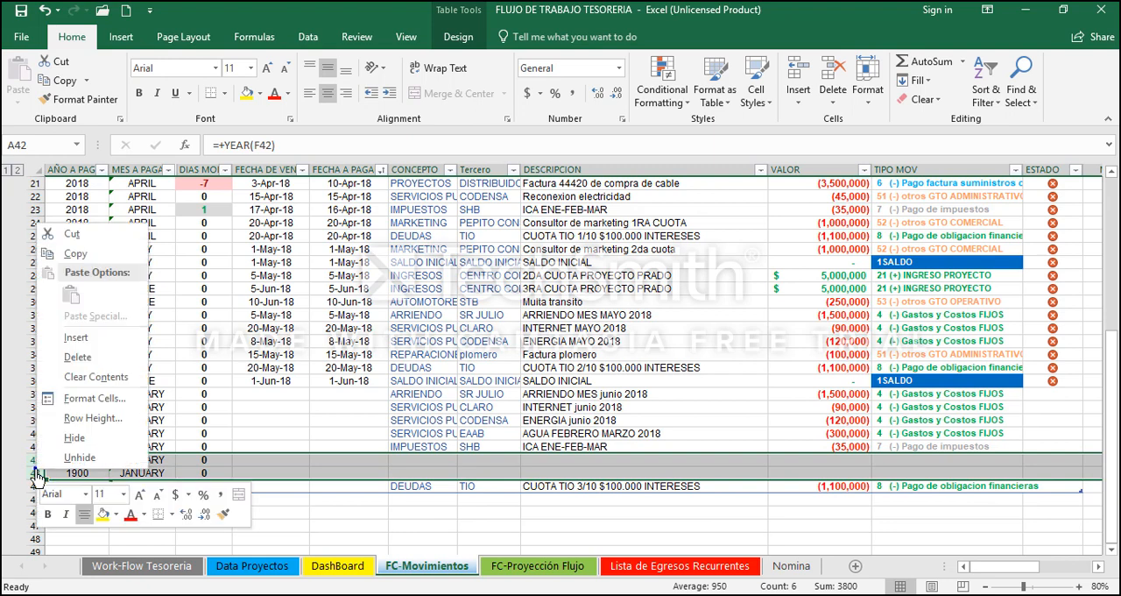
left_click(87, 357)
Step: Start a new row 43 below the debt entry, with 7-1-18 as both the due date and the payment date
key("Right")
key("Right")
key("Right")
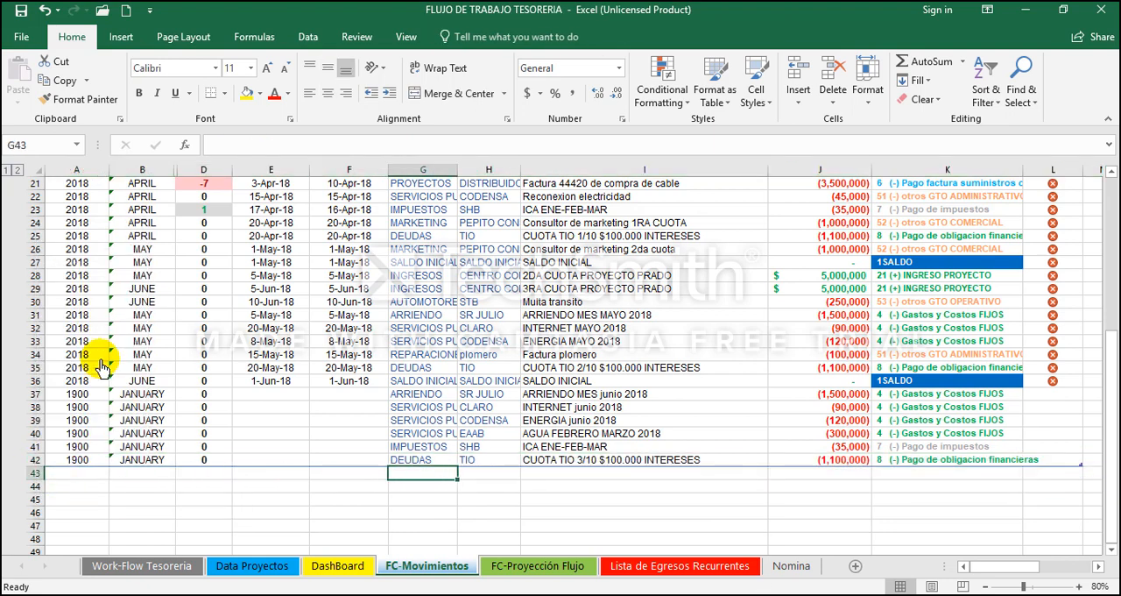
key("Up")
key("Up")
key("Down")
key("Down")
key("Left")
key("Left")
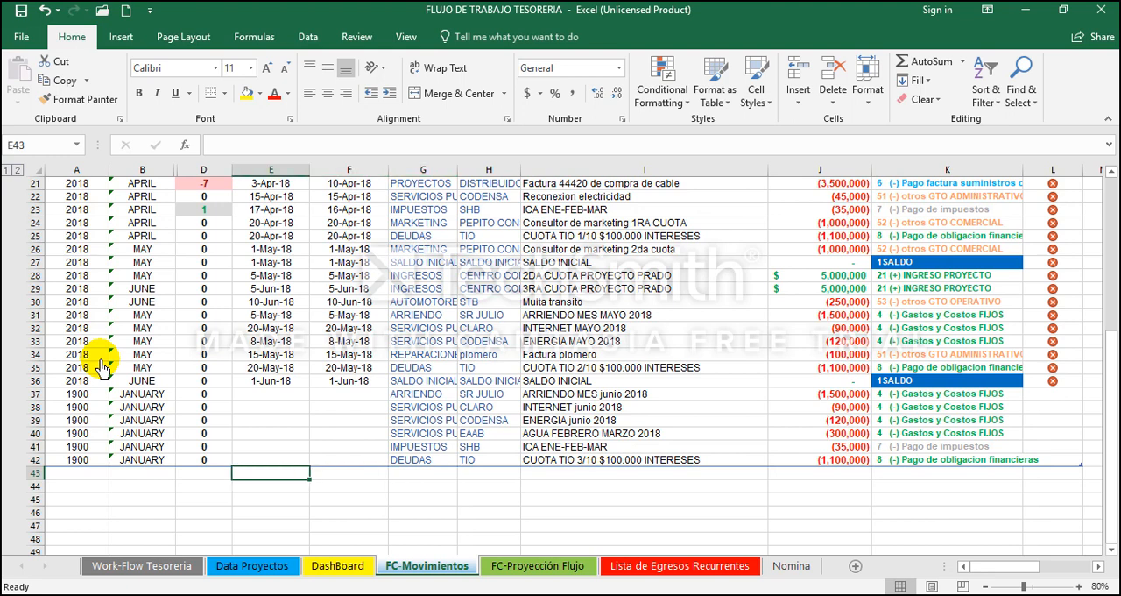
type("1-1")
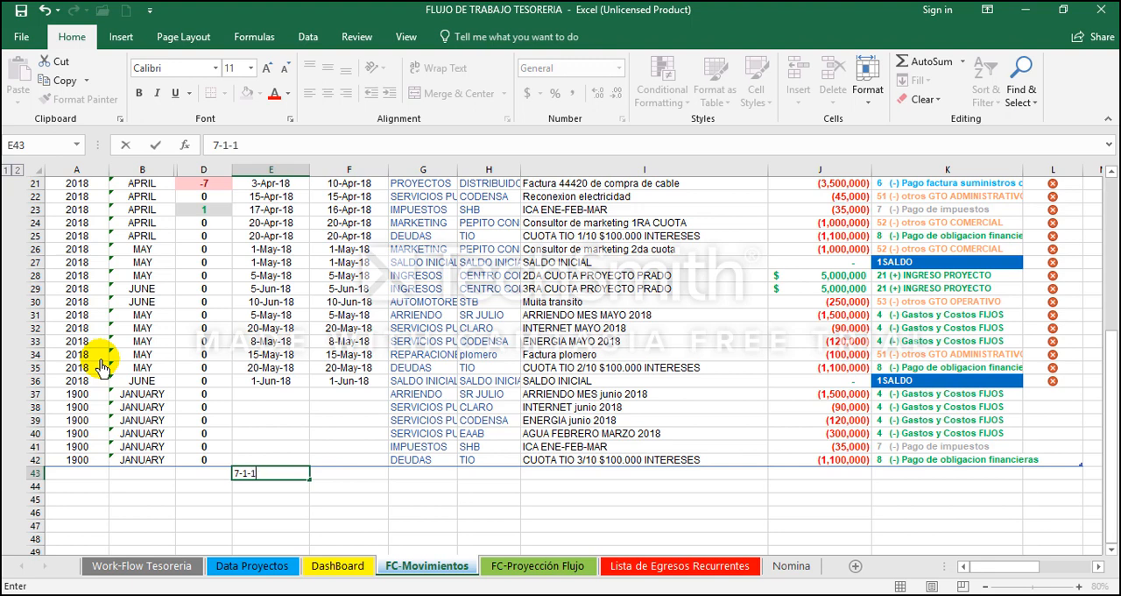
type("-18")
key("Tab")
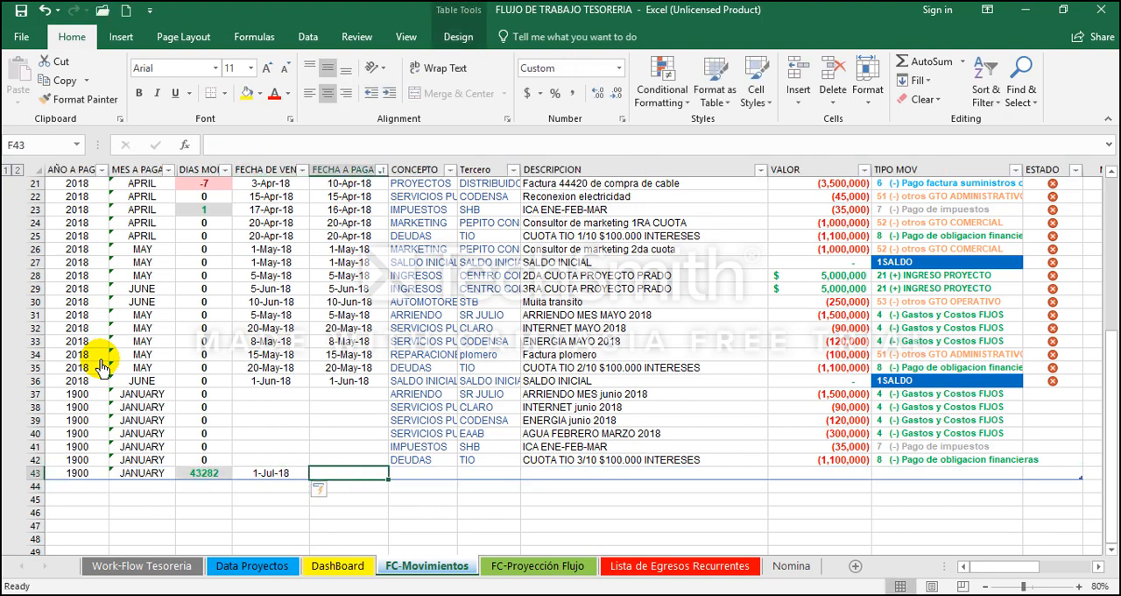
type("7-1-18")
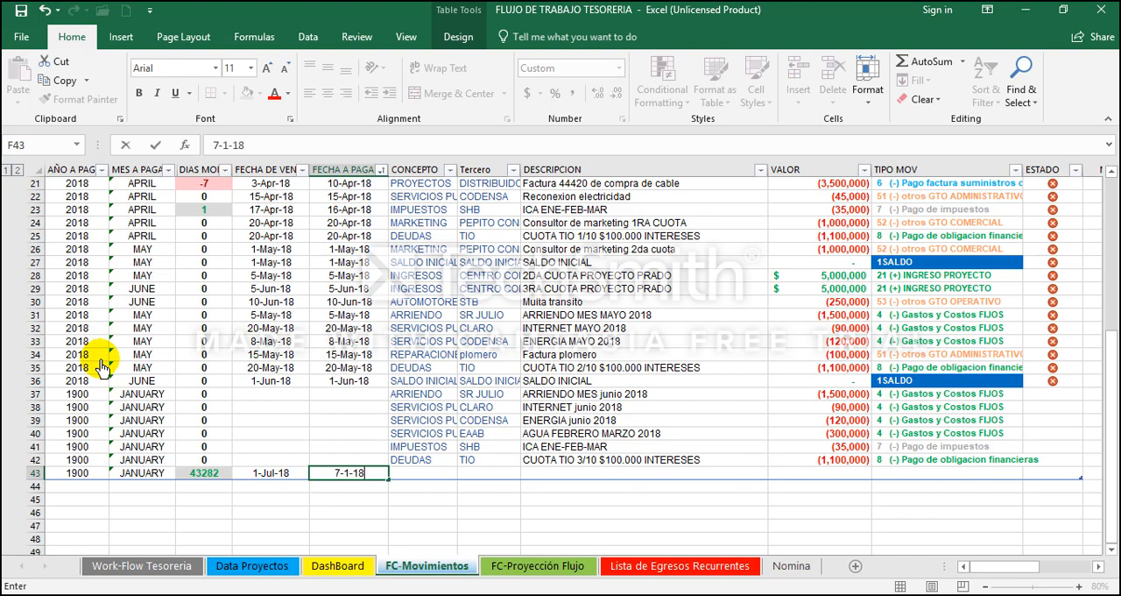
Step: Complete row 43 with SALDO INICIAL as concept, third party and description, a value of 0 and movement type 1SALDO
key("Tab")
type("sa")
key("Tab")
type("sa")
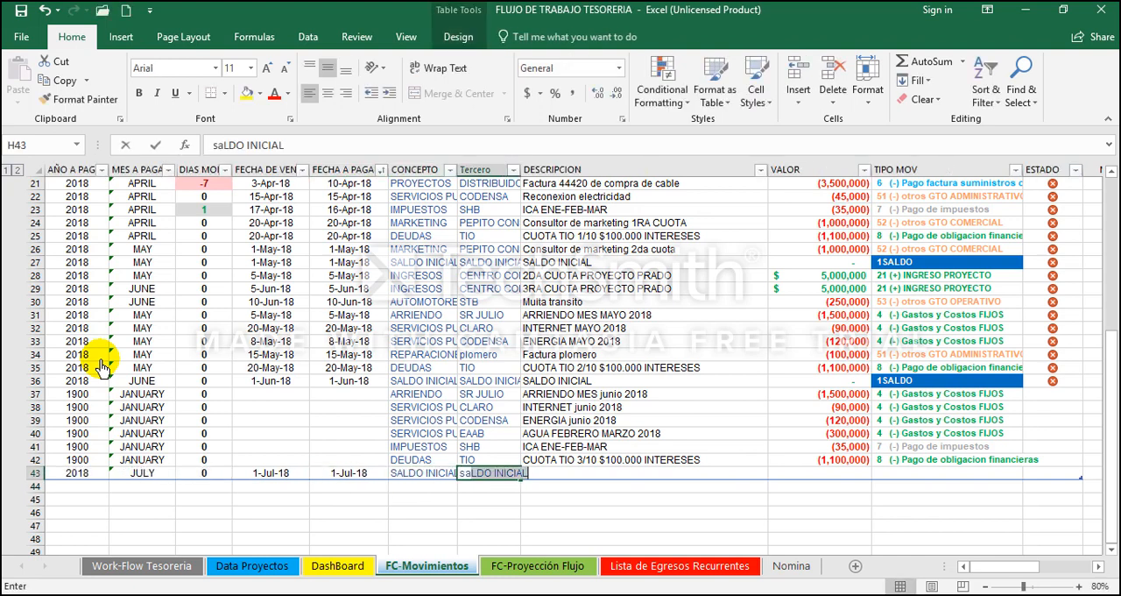
key("Tab")
key("Tab")
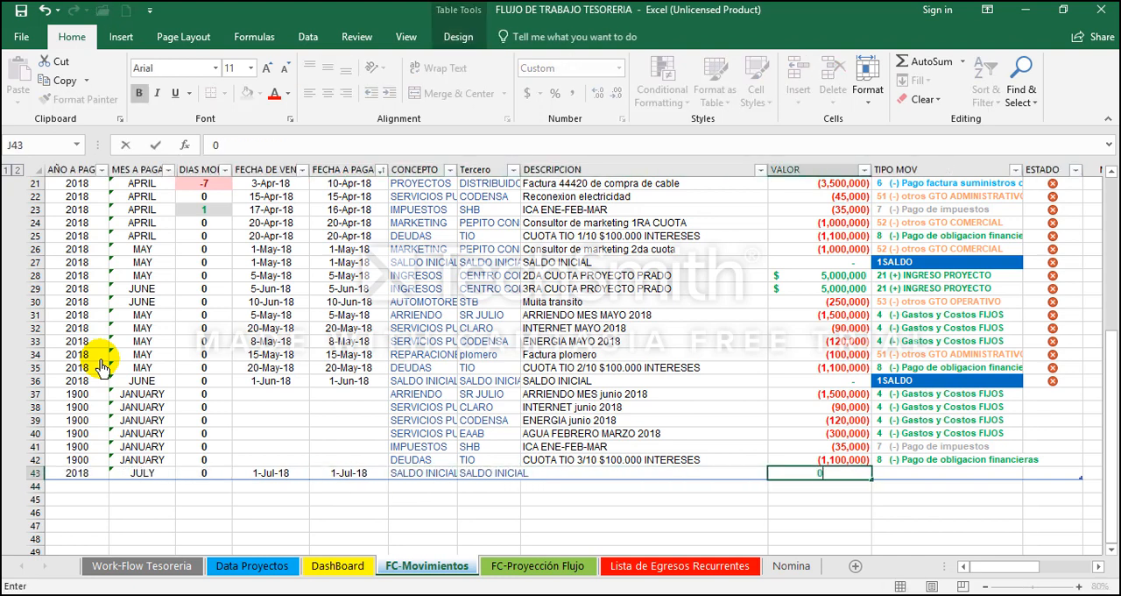
key("shift+Tab")
type("sa")
key("Tab")
key("Tab")
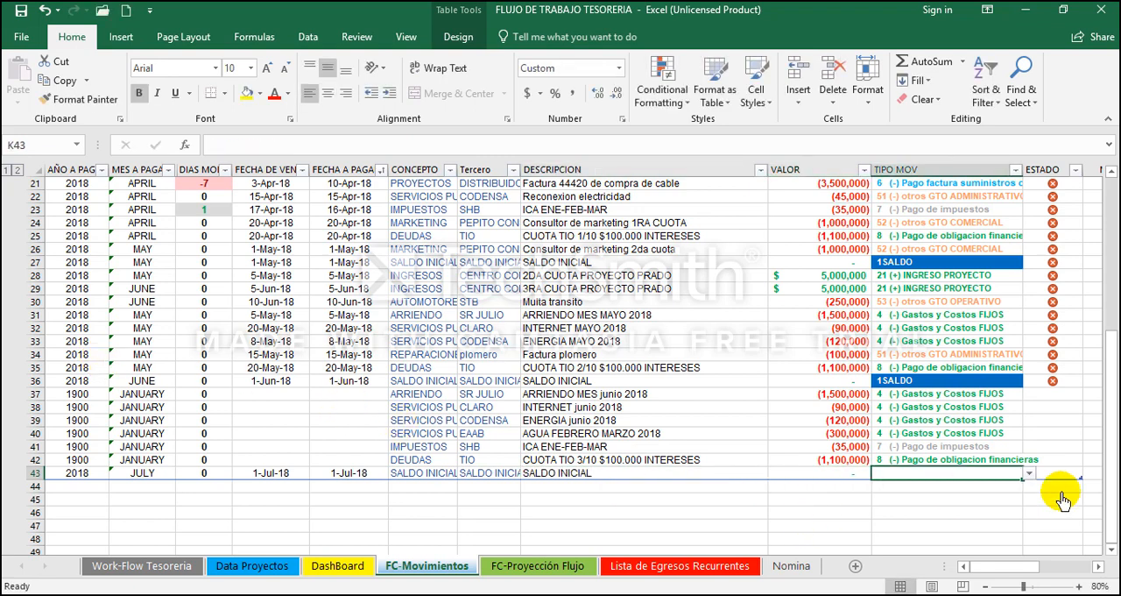
left_click(1029, 474)
left_click(974, 485)
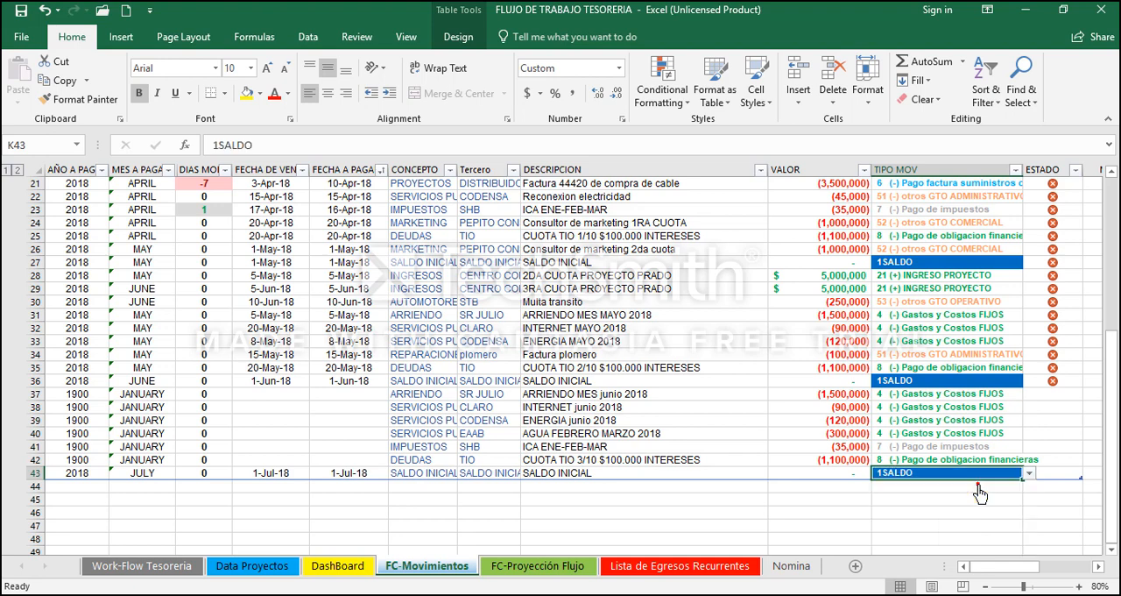
Step: Enter 1 as the ESTADO of every new row from L37 to L43
key("Tab")
key("Up")
key("Up")
key("Up")
key("Up")
key("Up")
key("Up")
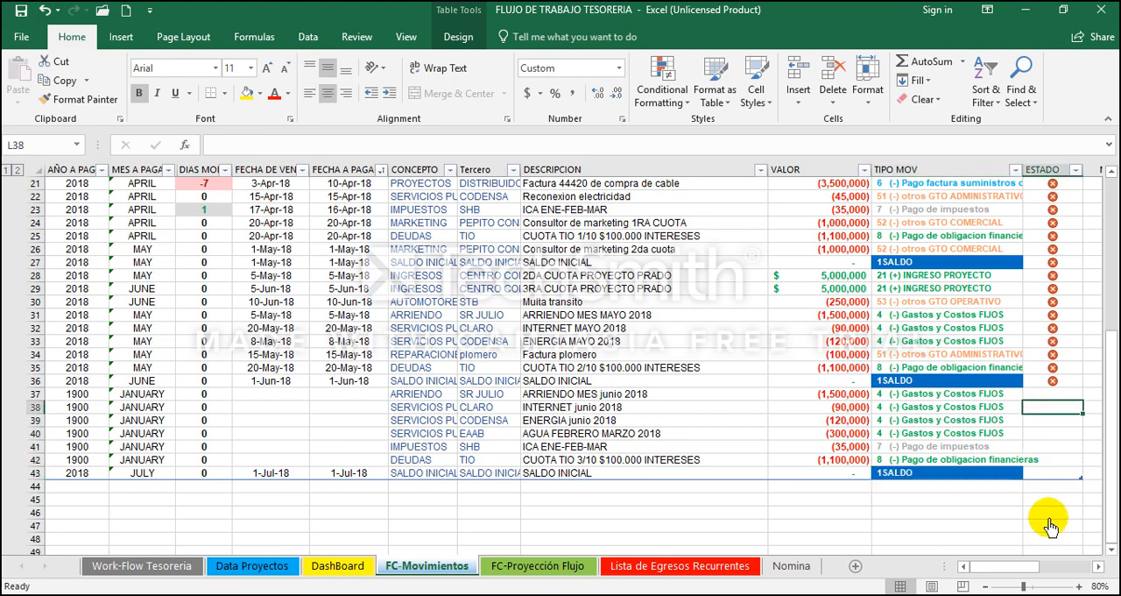
type("1")
key("Return")
type("1 1 1 1 1")
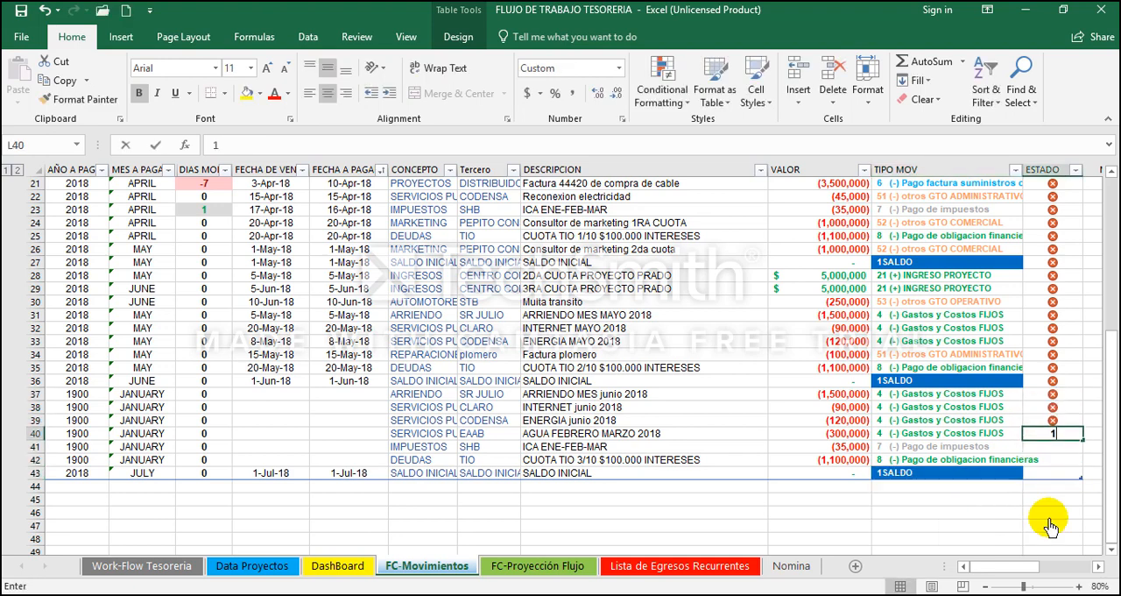
Step: Enter the payment dates 6-Jun-18, 6-Aug-18 and 20-Jun-18 for the rent, internet and energy rows in F37:F39
key("Up")
key("Up")
key("Up")
key("Up")
key("Up")
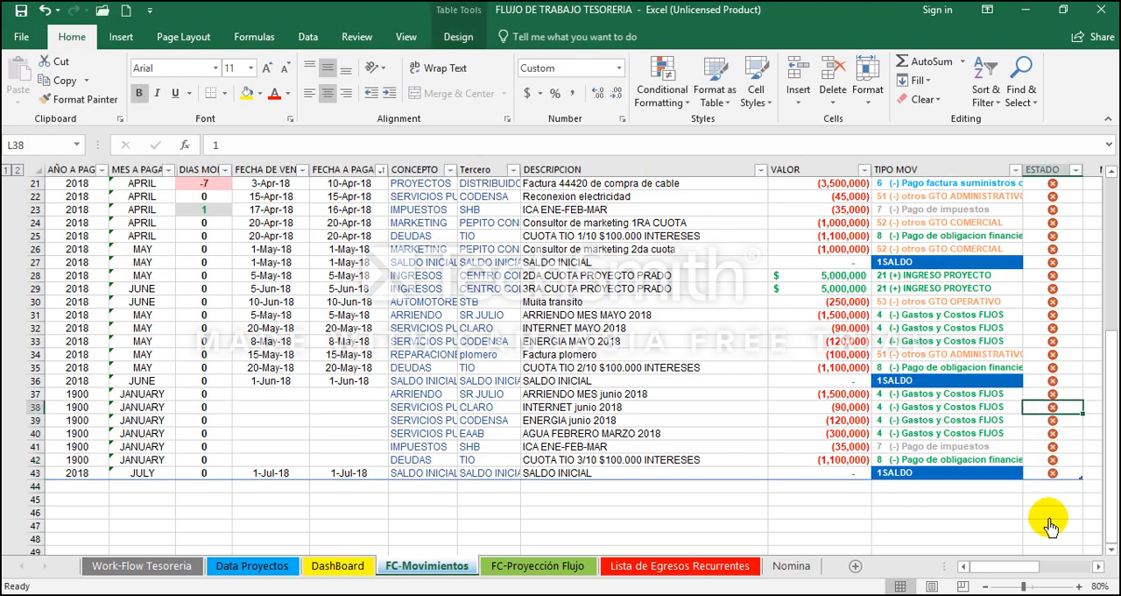
key("Left")
key("Left")
key("Left")
key("Left")
key("Left")
key("Left")
key("Up")
key("Up")
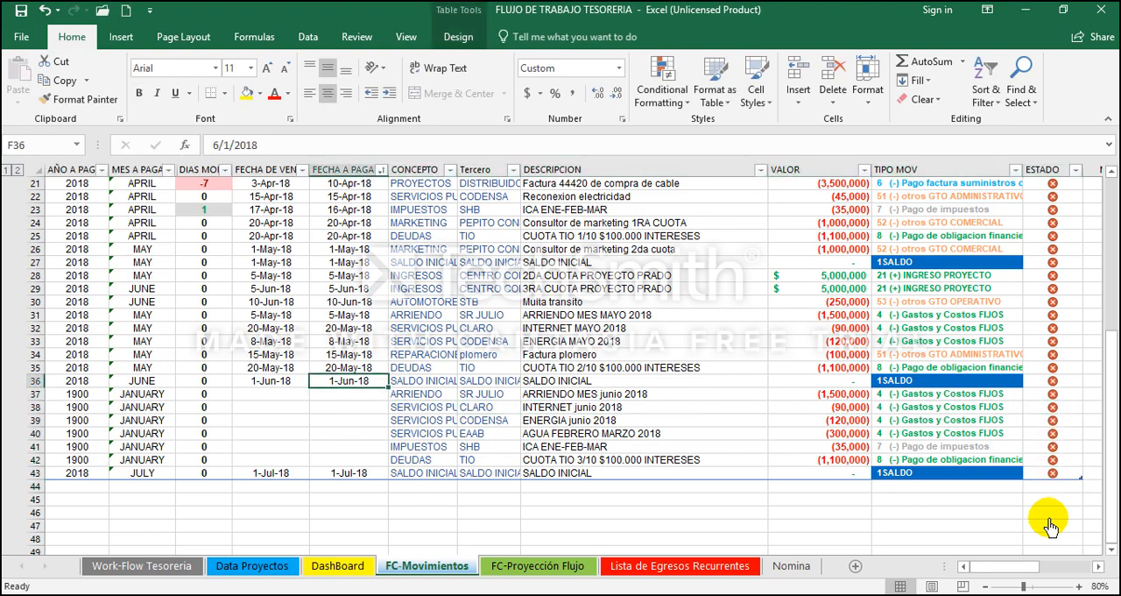
key("Up")
key("Down")
key("Down")
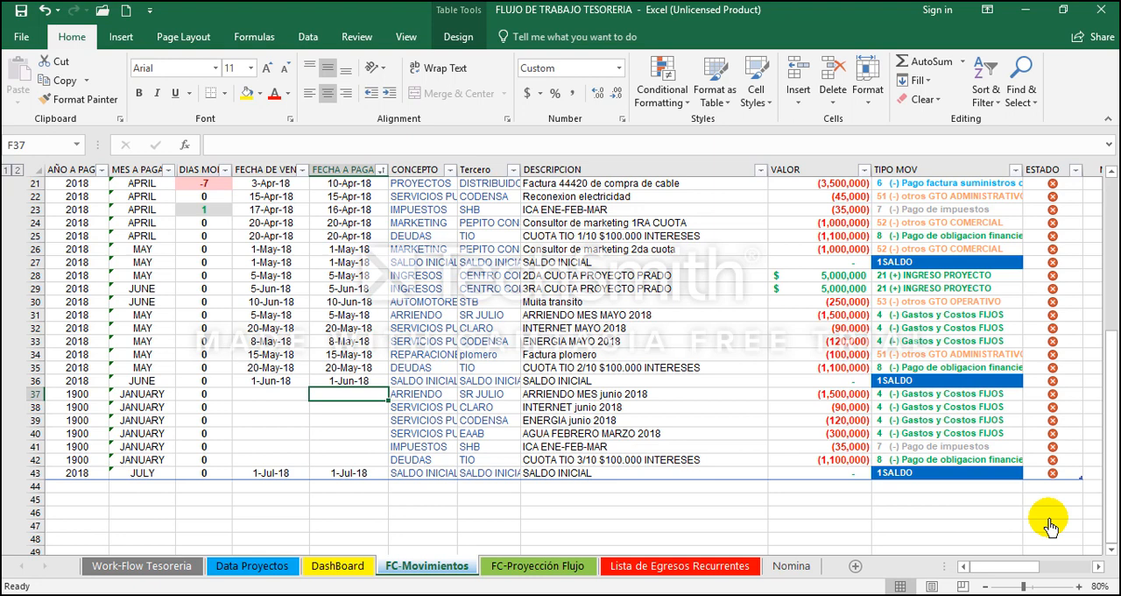
type("6-6")
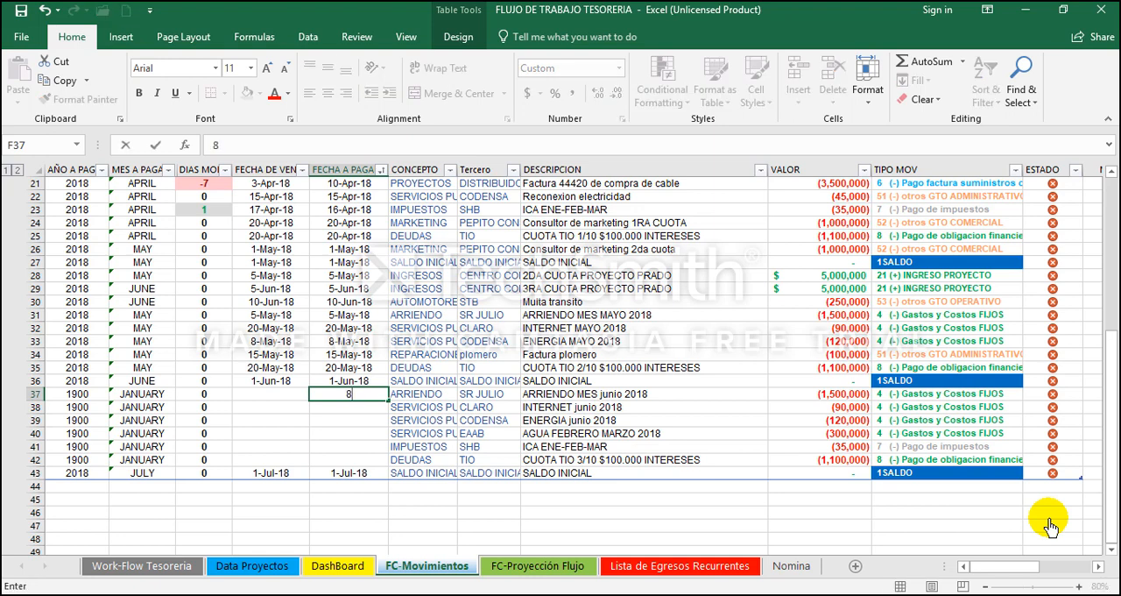
key("Return")
type("8-6-18")
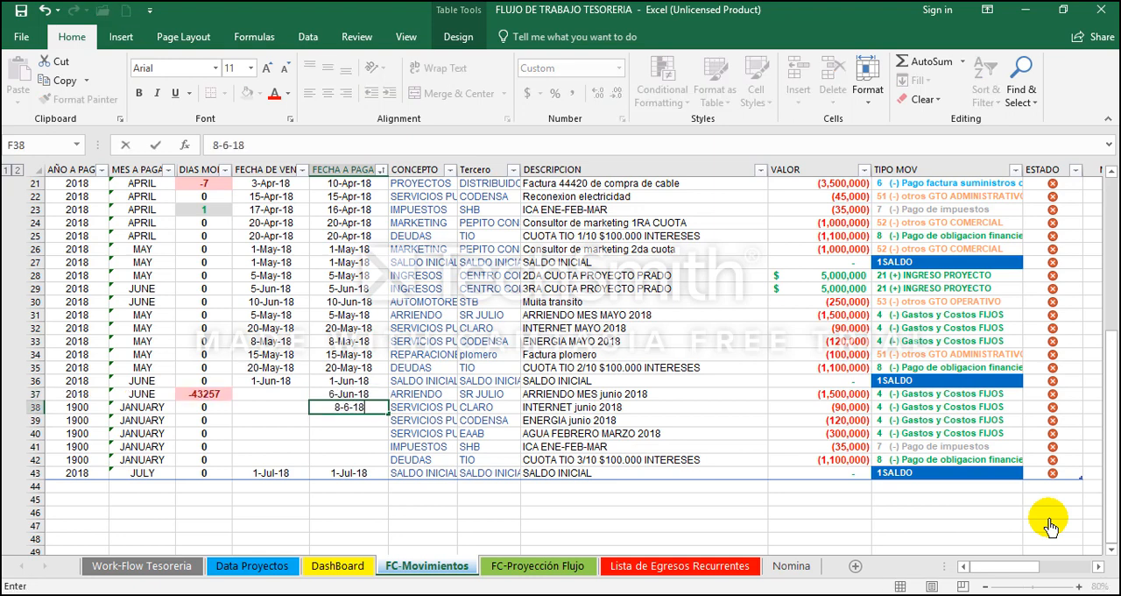
key("Return")
type("6-20")
key("Return")
Step: Enter the payment dates 6-May-18, 20-May-18 and 20-May-18 for the water, tax and debt rows in F40:F42
type("5-6")
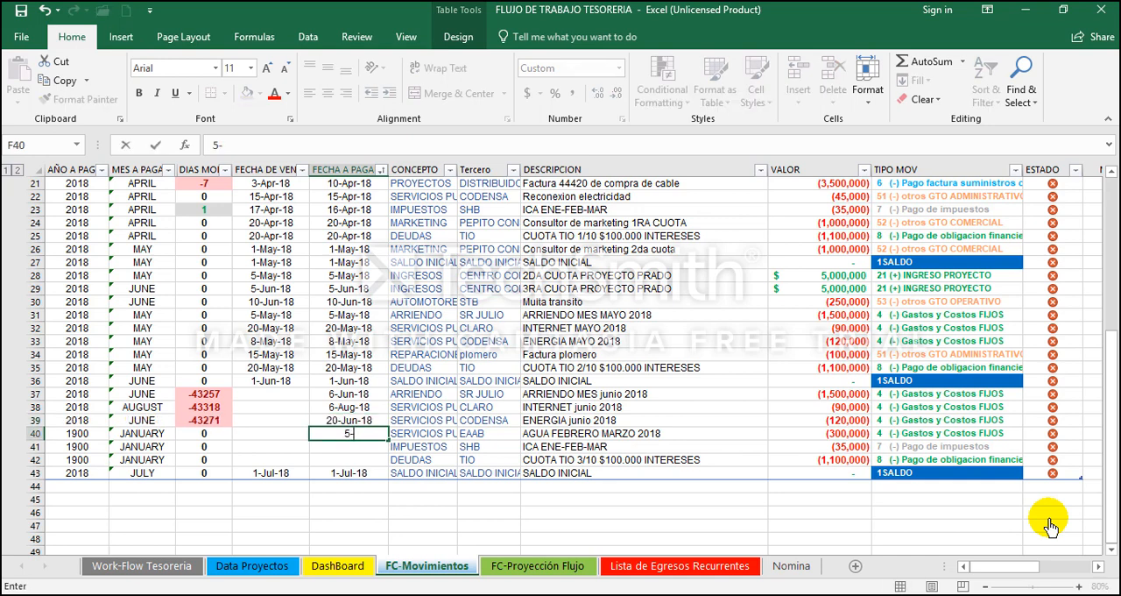
key("Return")
type("5-20")
key("Return")
type("5-20-18")
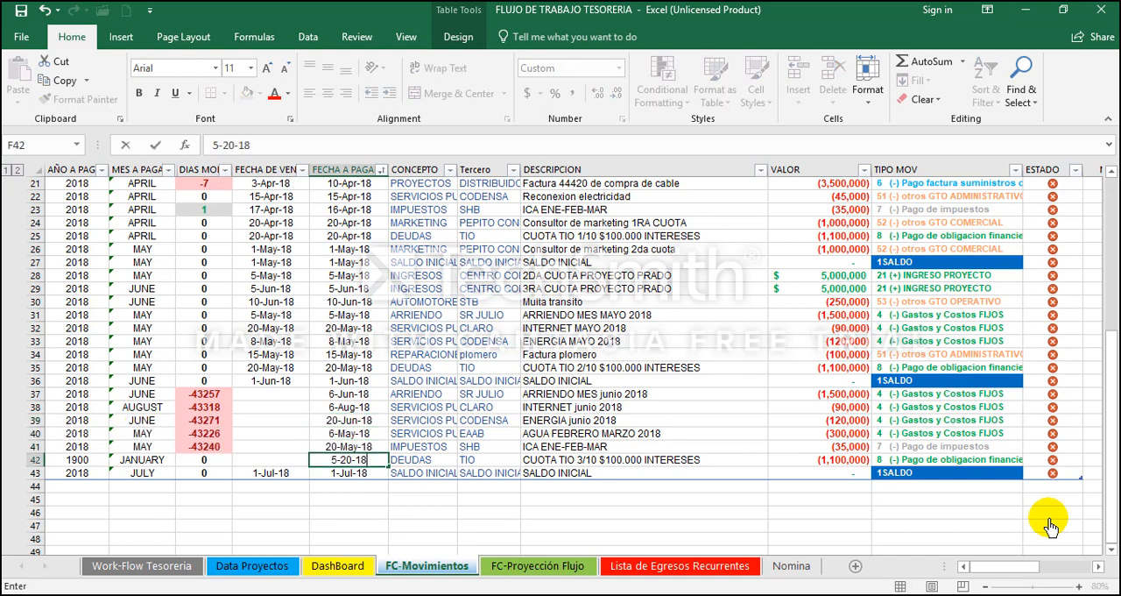
key("Return")
Step: Copy the payment dates F37:F43 into the due date column starting at E37
key("shift+Up")
key("shift+Up")
key("shift+Up")
key("shift+Up")
key("shift+Up")
key("shift+Up")
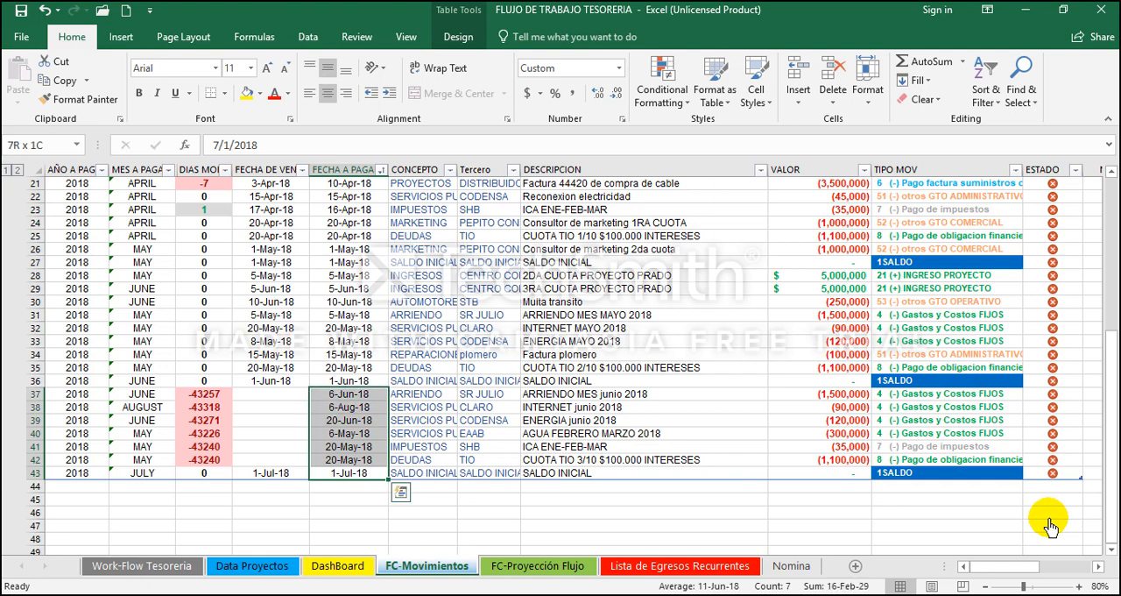
key("ctrl+c")
key("Left")
key("Up")
key("Up")
key("Up")
key("Up")
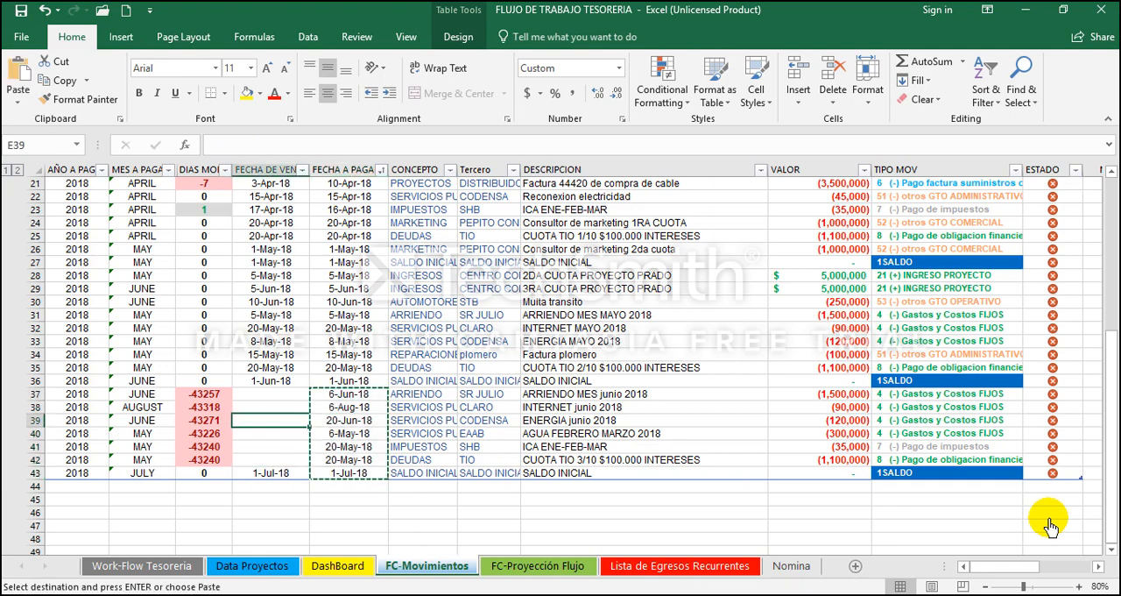
key("Up")
key("Up")
key("Return")
Step: Save the workbook with the new June movements and the July opening balance
key("Right")
key("Right")
key("Right")
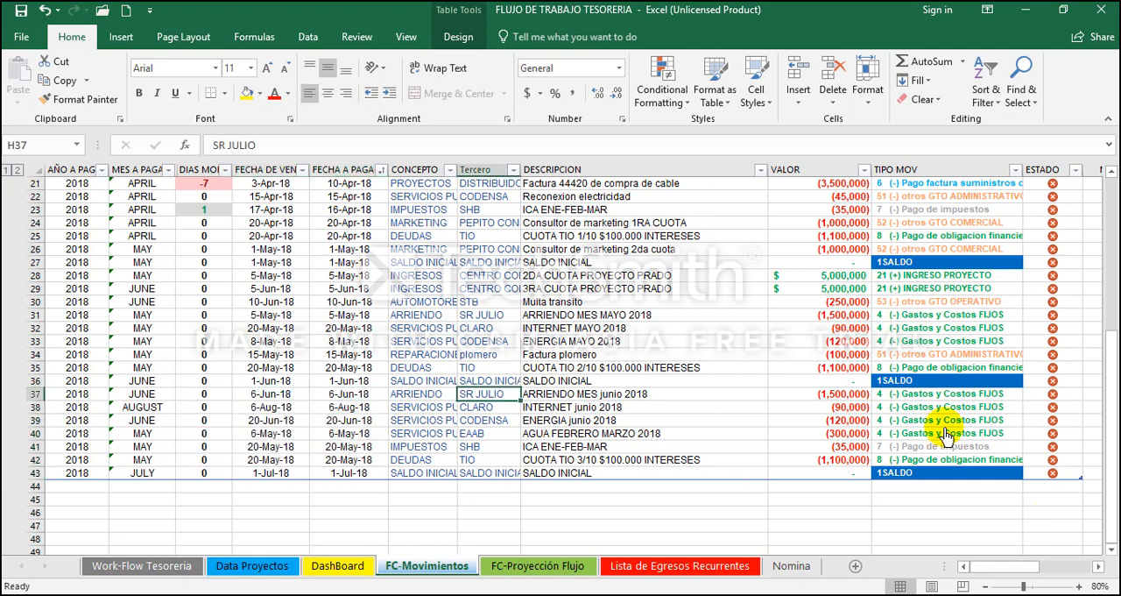
left_click(19, 13)
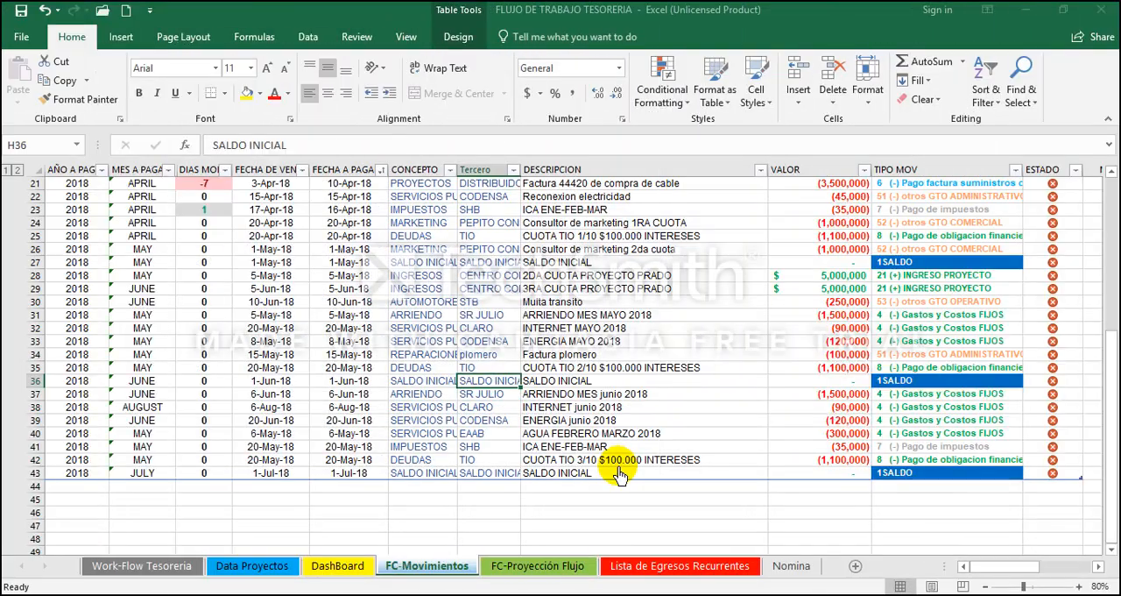
Step: Review the list of movements in FC-Movimientos from the first April entries down to the June rows
key("Up")
key("Up")
key("Up")
key("Up")
key("Up")
key("Up")
key("Up")
key("Up")
key("Up")
key("Up")
key("Up")
key("Up")
key("Up")
key("Up")
key("Up")
key("Up")
key("Up")
key("Up")
key("Up")
key("Up")
key("Up")
key("Up")
key("Up")
key("Up")
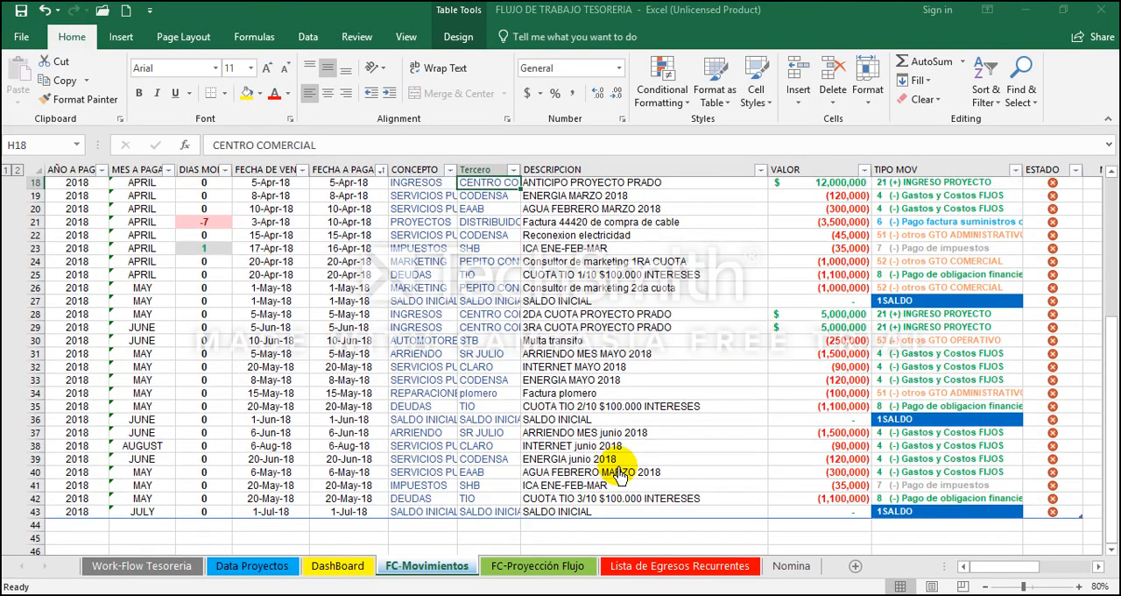
key("Down")
key("Down")
key("Down")
key("Down")
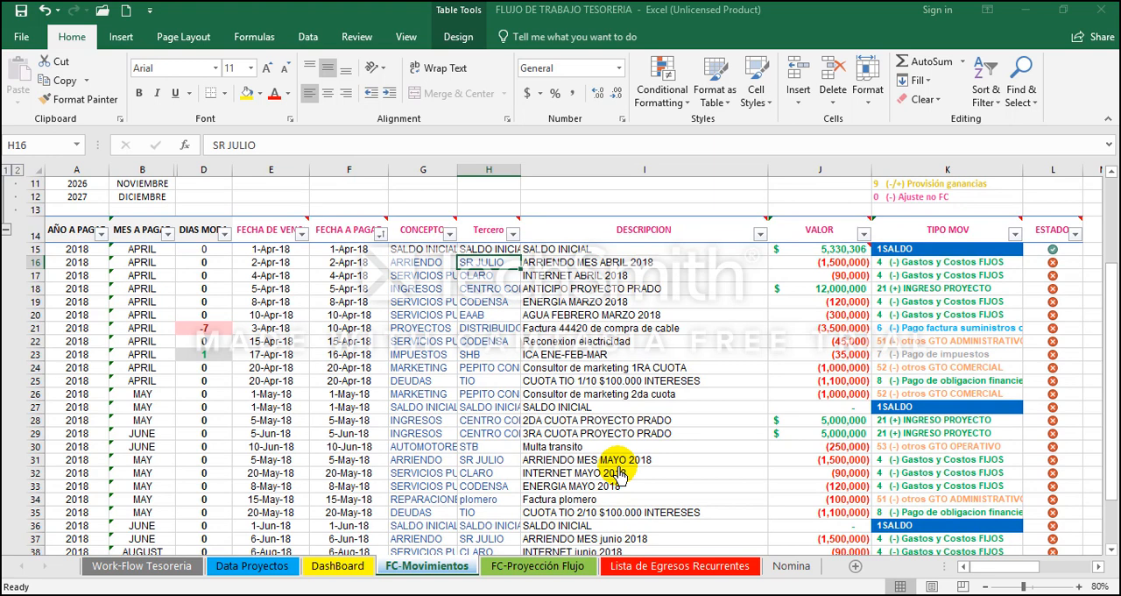
Step: Set the ESTADO of the ARRIENDO MES ABRIL 2018 movement in L16 to 0
key("Right")
key("Left")
key("Left")
key("Left")
key("Right")
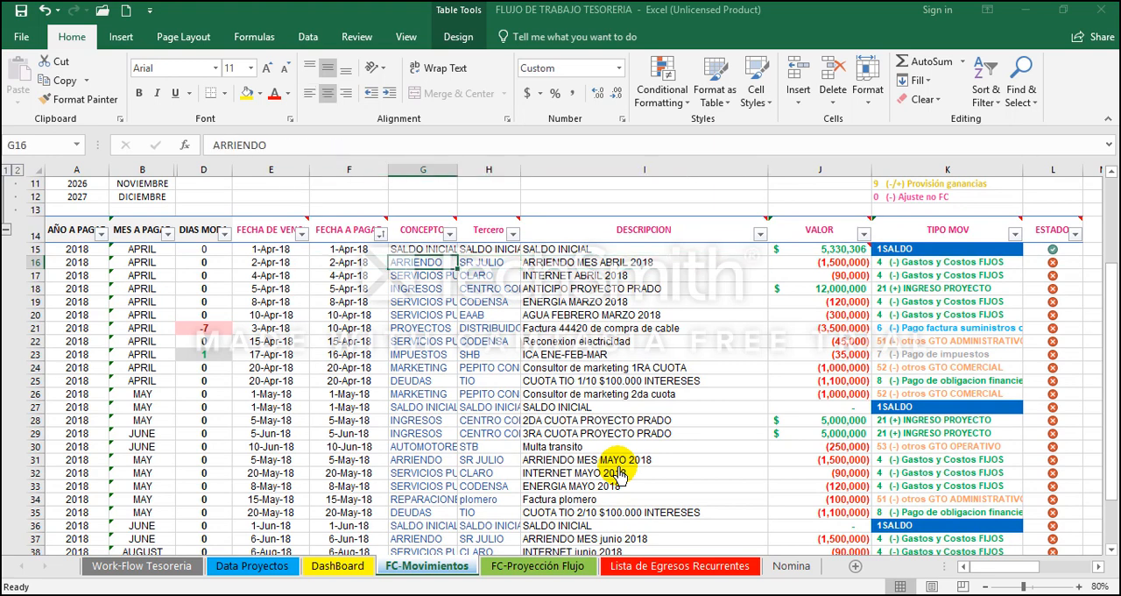
key("Right")
key("Right")
key("Right")
key("Right")
key("Right")
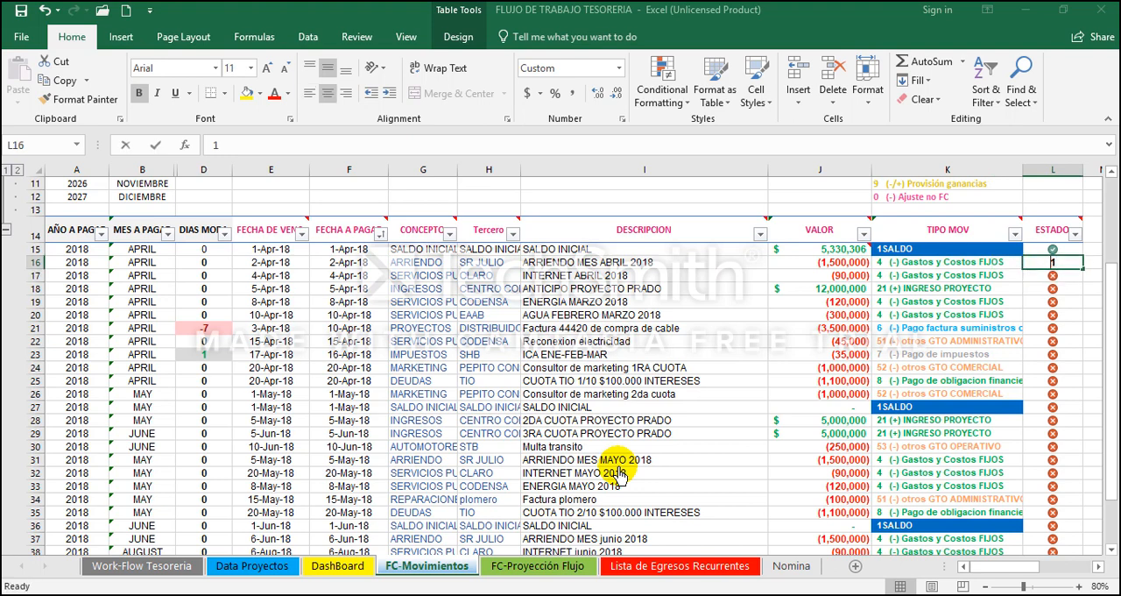
type("0")
key("Return")
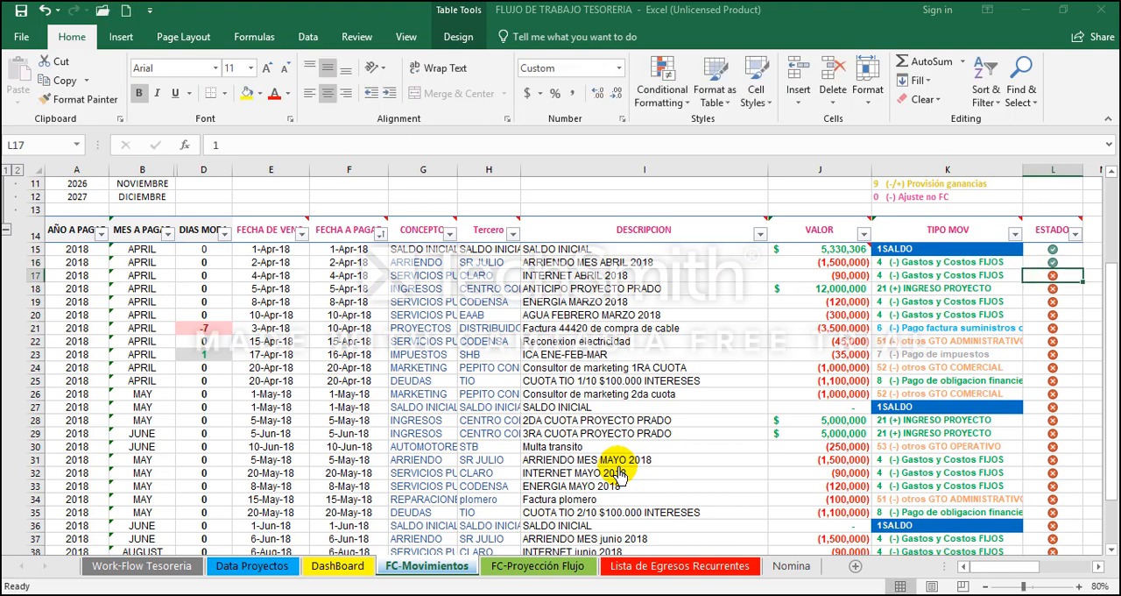
Step: Set the ESTADO of the INTERNET ABRIL 2018 movement in L17 to 0
key("Up")
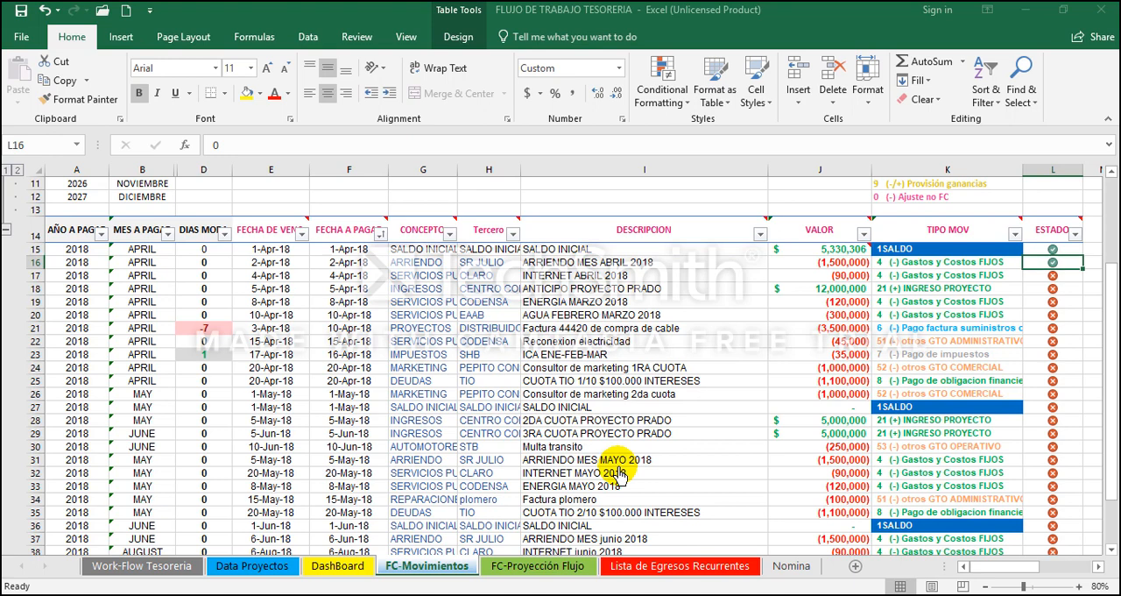
key("Down")
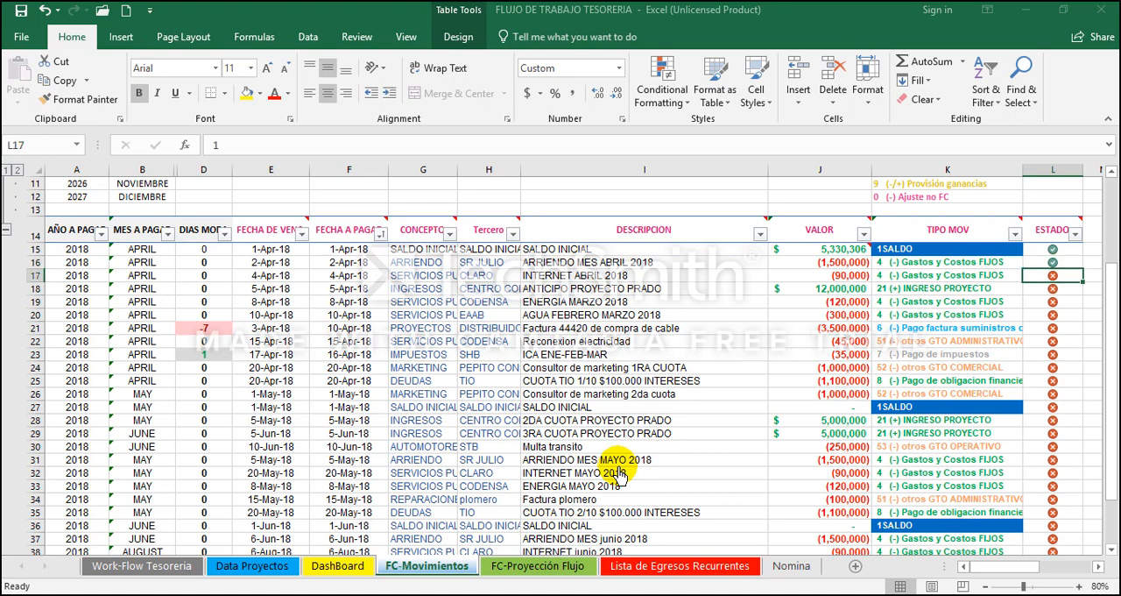
type("0")
key("Return")
Step: Set the ESTADO of the ANTICIPO PROYECTO PRADO income in L18 to 0
key("Left")
key("Left")
key("Left")
key("Left")
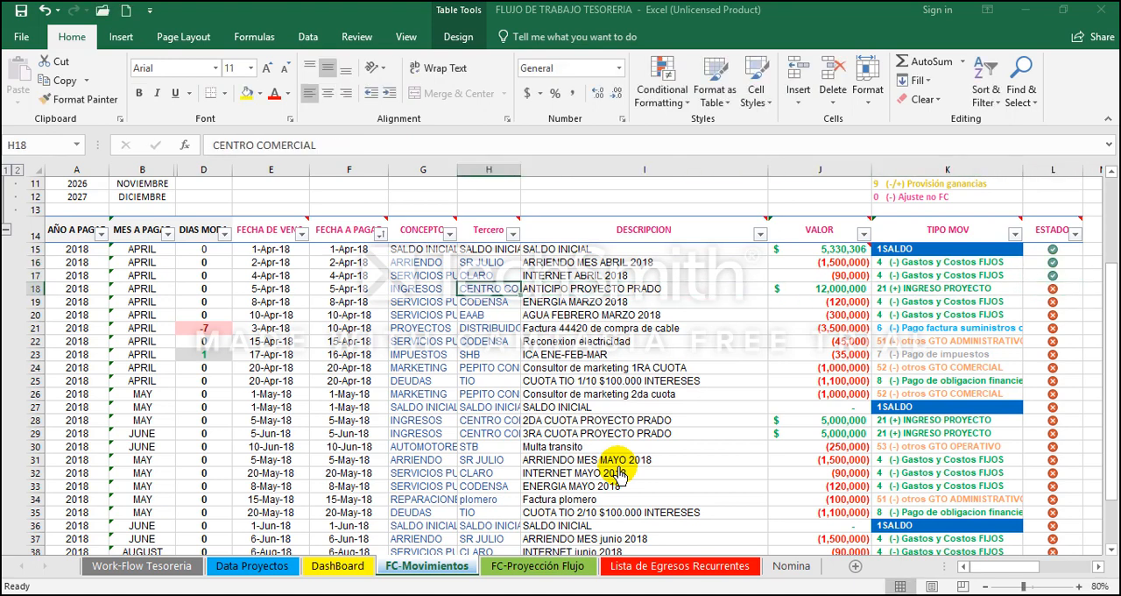
key("Right")
key("Left")
key("Right")
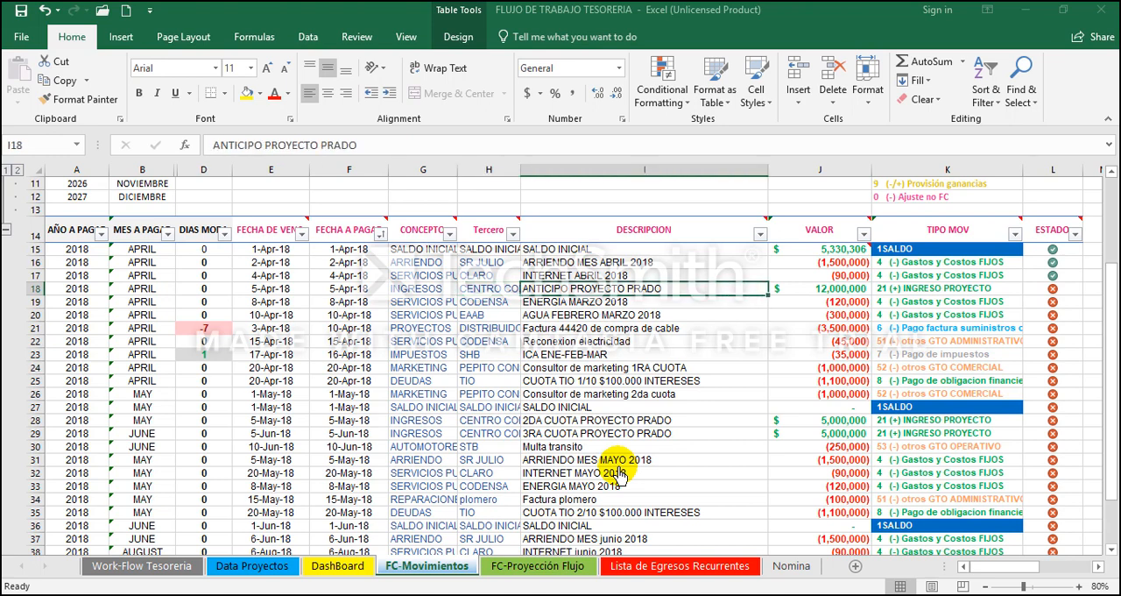
key("Left")
key("Left")
key("Right")
key("Right")
key("Right")
key("Right")
key("Right")
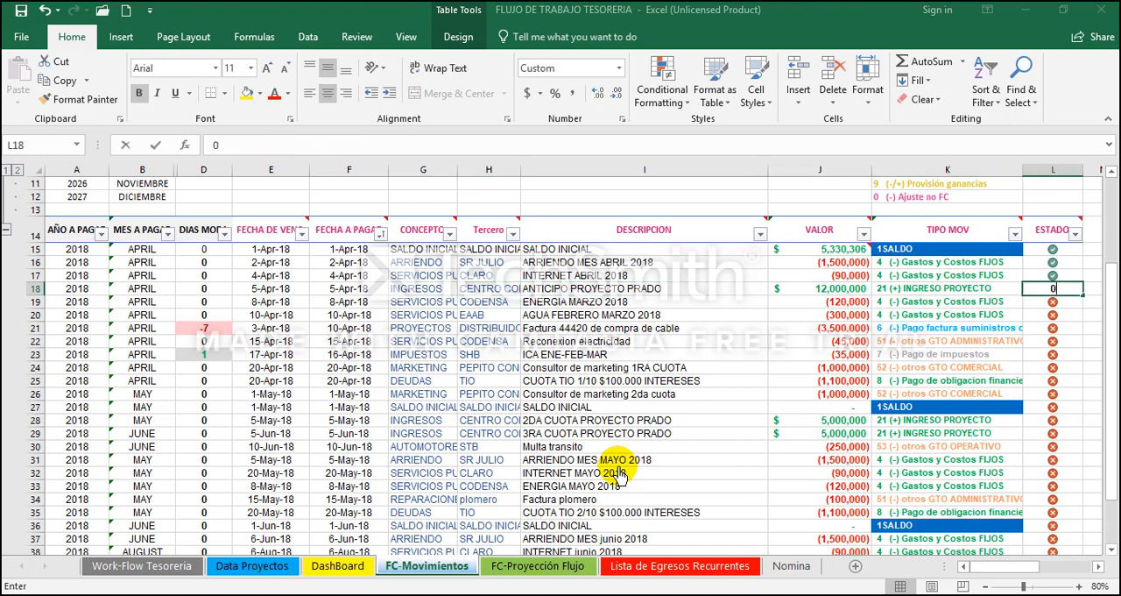
Step: Change the payment date of the ANTICIPO PROYECTO PRADO income in F18 to 4/10/2018
key("Left")
key("Left")
key("Left")
key("Left")
key("Left")
key("Left")
key("F2")
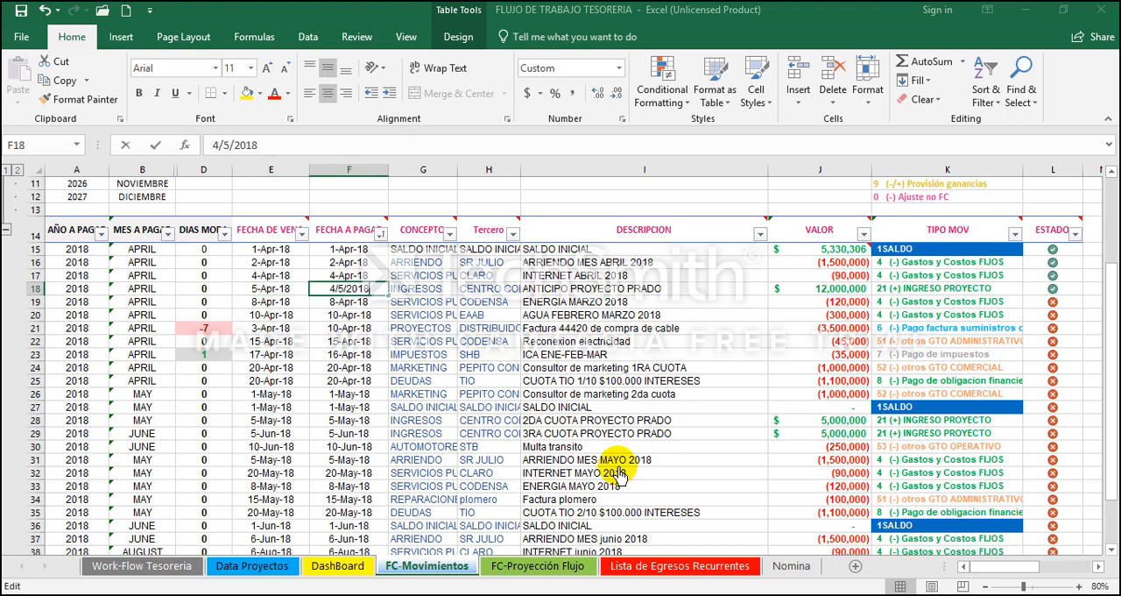
key("BackSpace")
type("10")
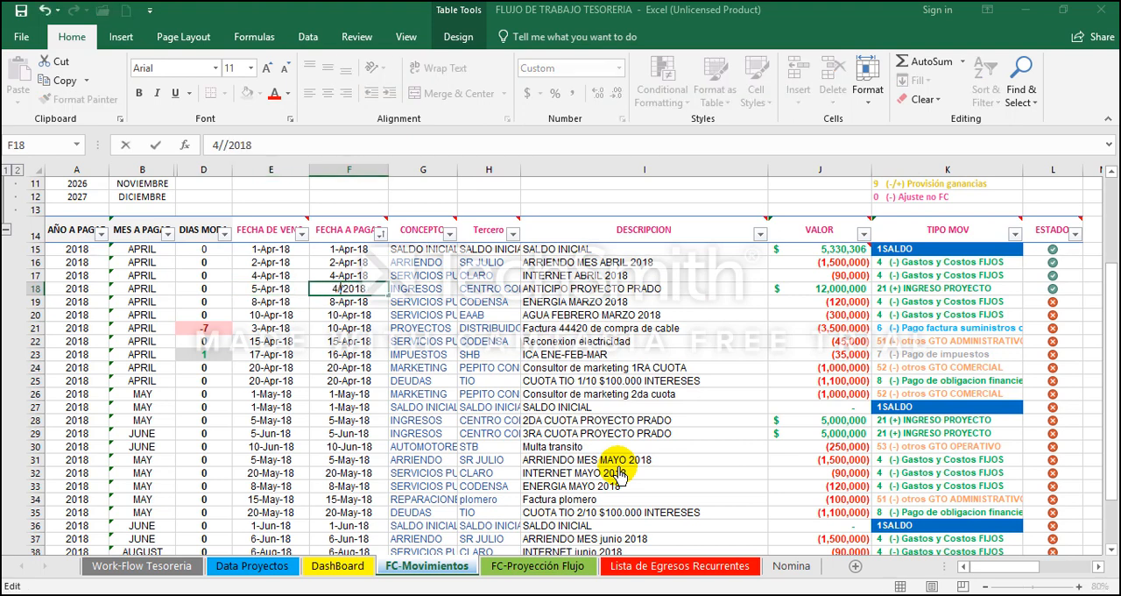
key("Return")
key("Up")
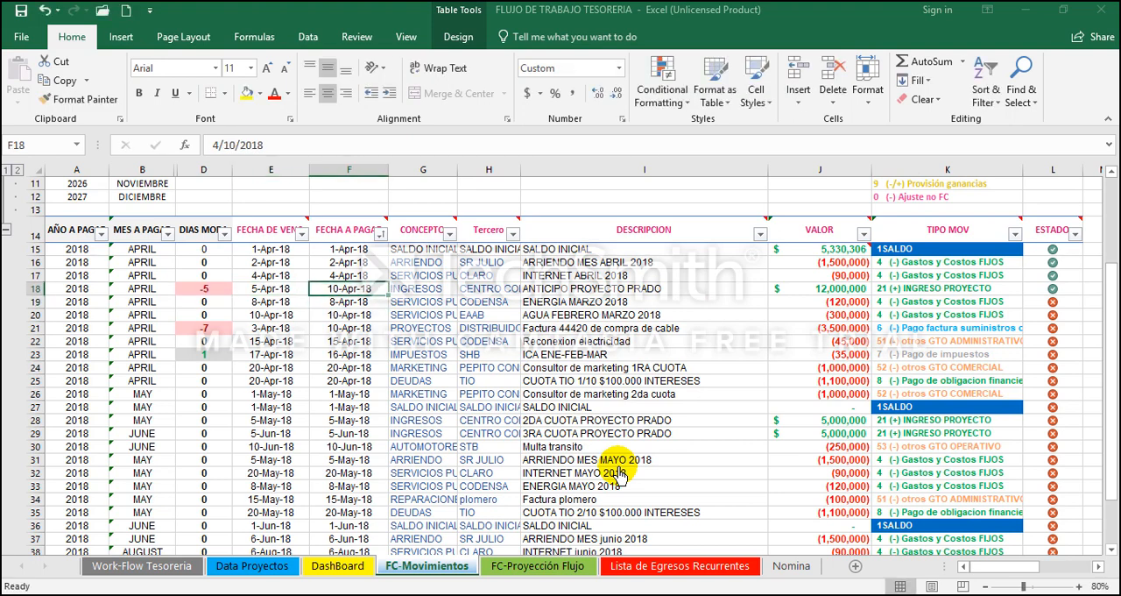
Step: Check the days-late figure in D18 for the ANTICIPO PROYECTO PRADO income
key("Right")
key("Right")
key("Left")
key("Left")
key("Left")
key("Left")
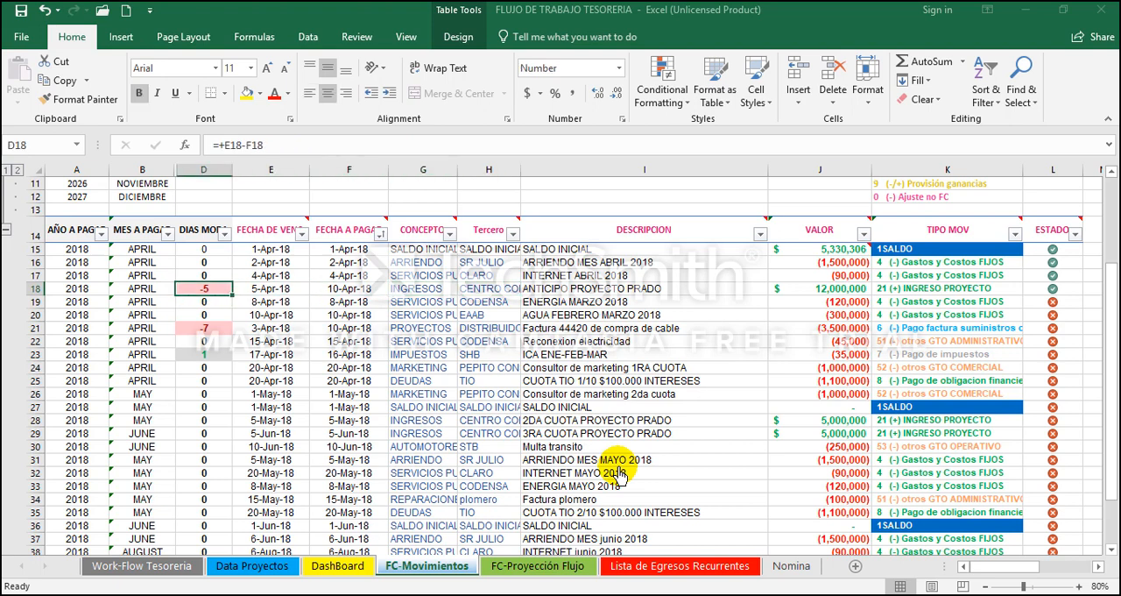
left_click(207, 274)
left_click(208, 289)
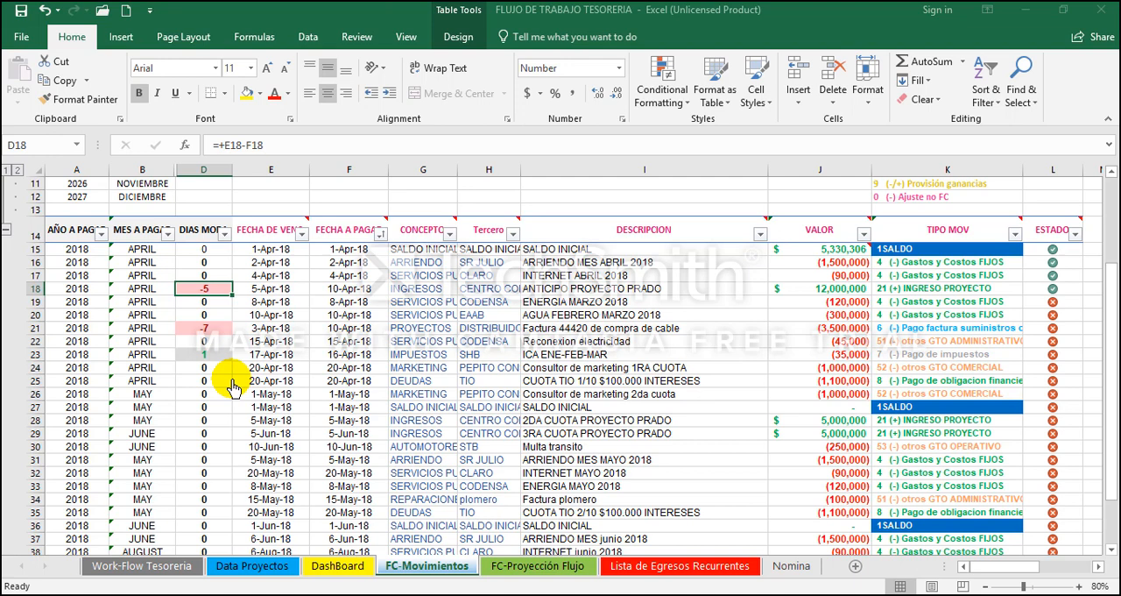
Step: Set the ESTADO of the ENERGIA MARZO 2018 movement in L19 to 0
key("Down")
key("Right")
key("Right")
key("Right")
key("Right")
key("Right")
key("Right")
key("Right")
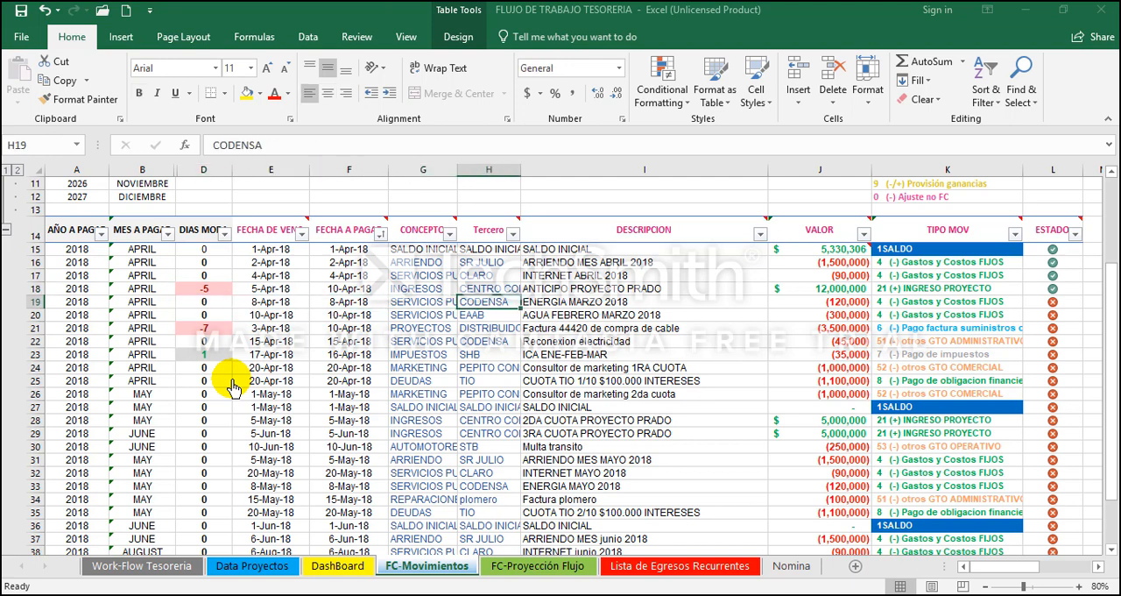
key("Left")
key("Right")
key("Left")
key("Left")
key("Left")
key("Right")
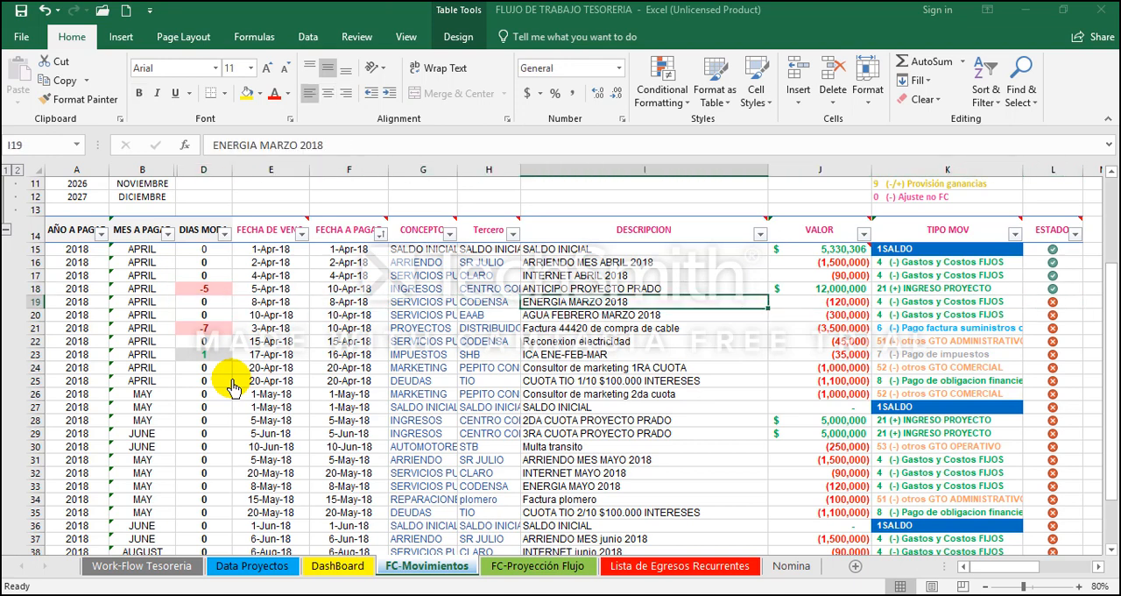
key("Right")
key("Right")
key("Right")
key("Left")
key("Left")
key("Left")
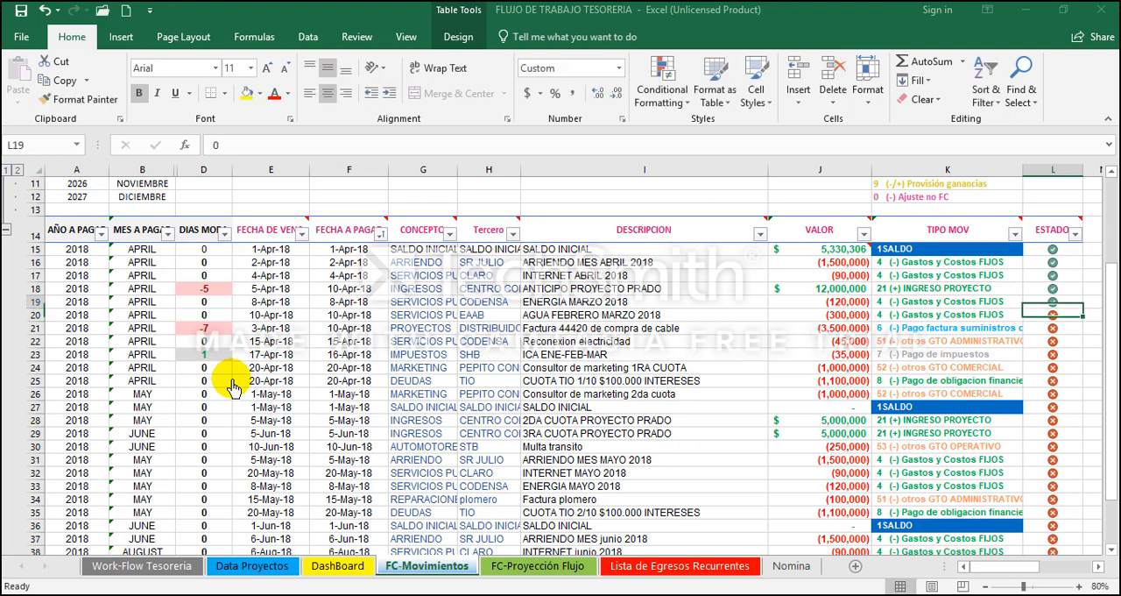
Step: Change the payment date of the ENERGIA MARZO 2018 movement in F19 to 4/4/2018
key("Left")
key("Left")
key("Left")
key("F2")
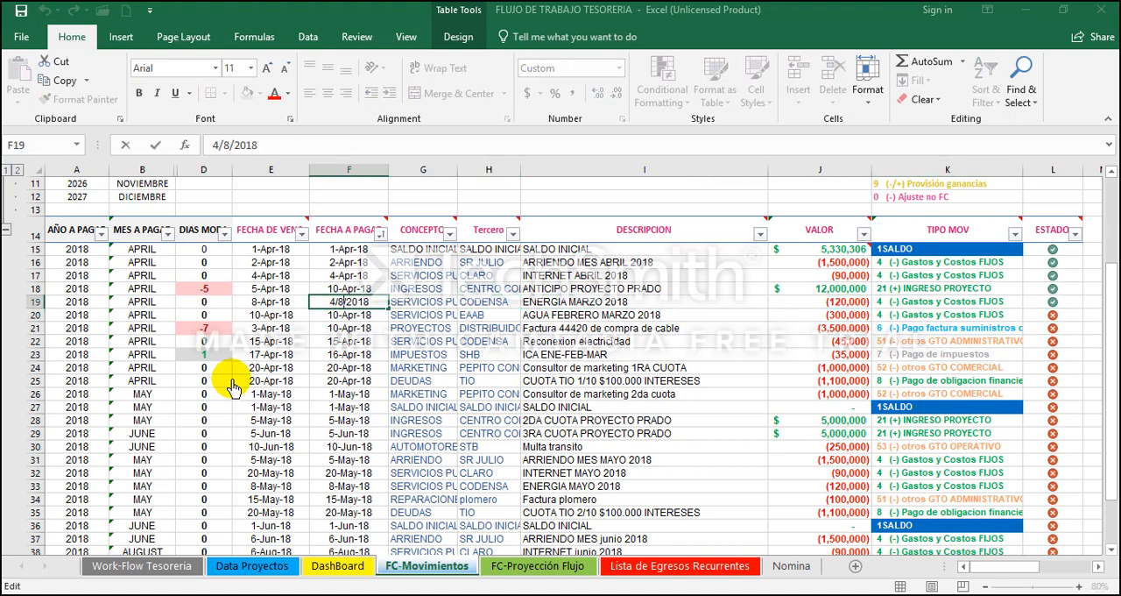
key("BackSpace")
type("4")
key("Return")
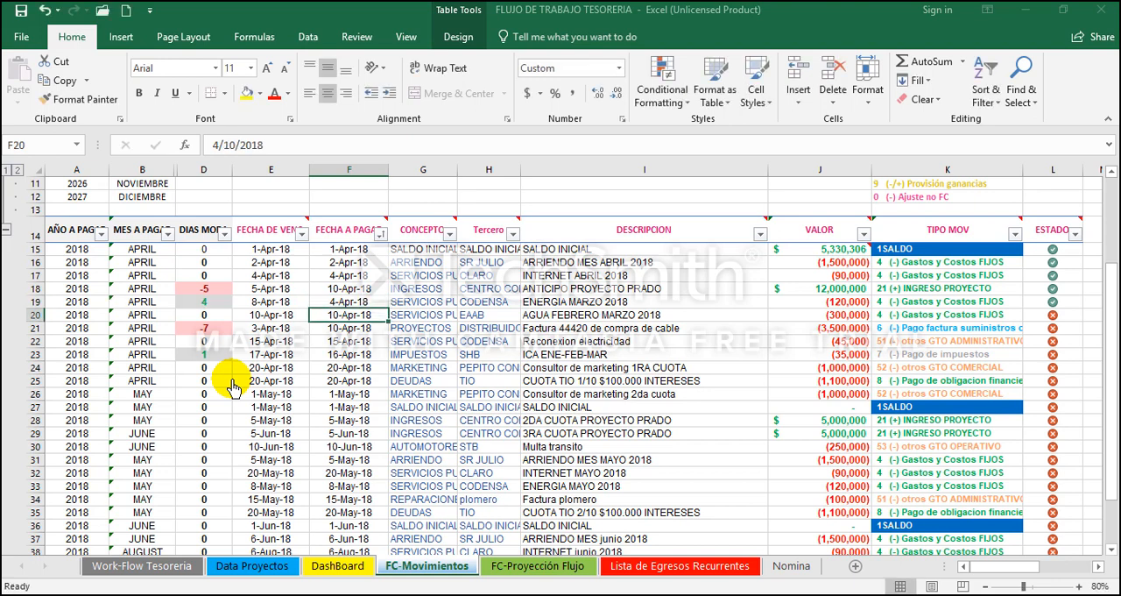
Step: Compare the day differences in D18 and D19 for the late income and the early energy payment
key("Up")
key("Left")
key("Left")
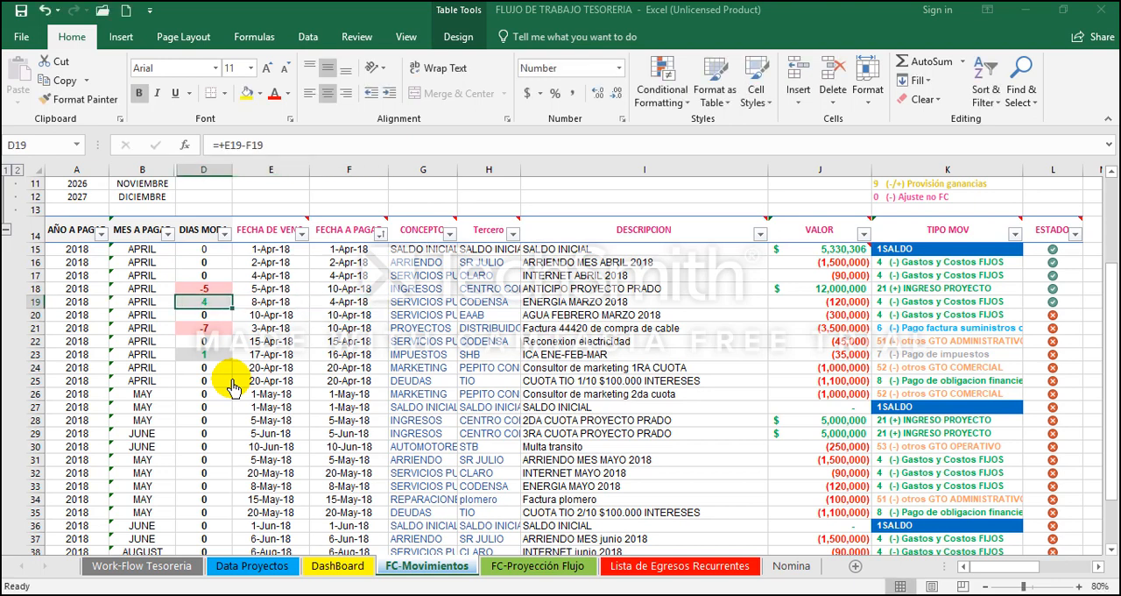
left_click(215, 287)
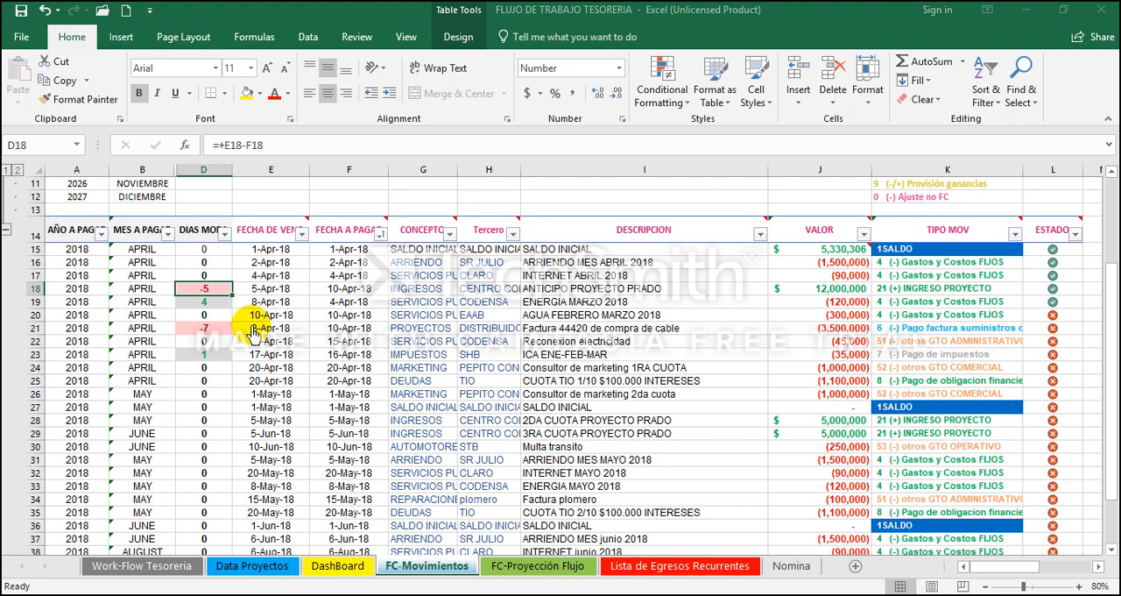
left_click(217, 300)
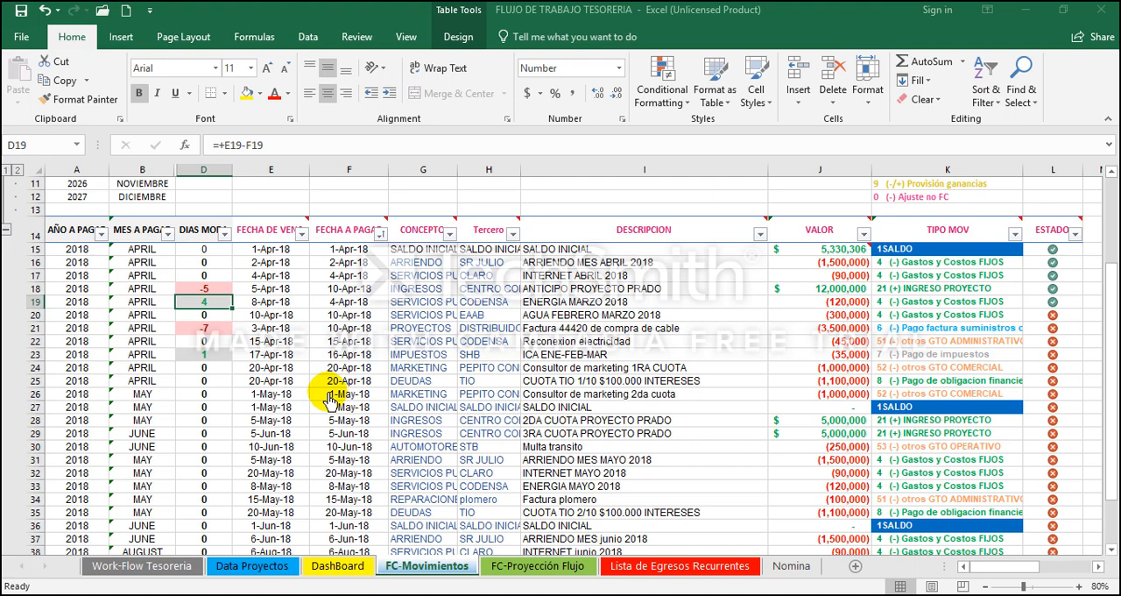
Step: Set the ESTADO of the AGUA FEBRERO MARZO 2018 movement in L20 to 0
key("Right")
key("Right")
key("Right")
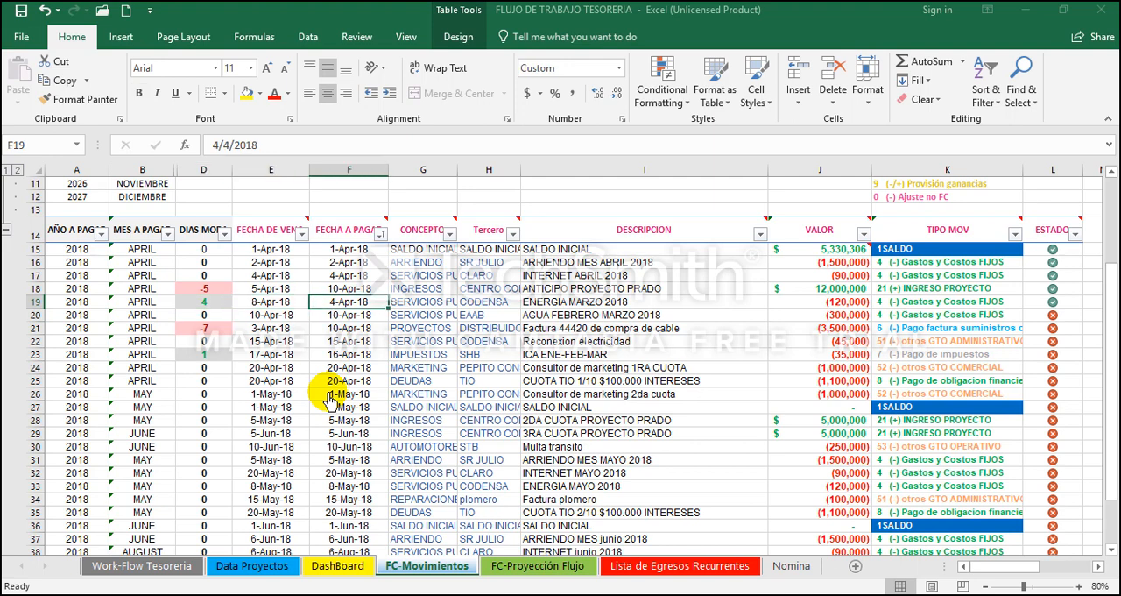
key("Down")
key("Right")
key("Right")
key("Right")
key("Right")
key("Right")
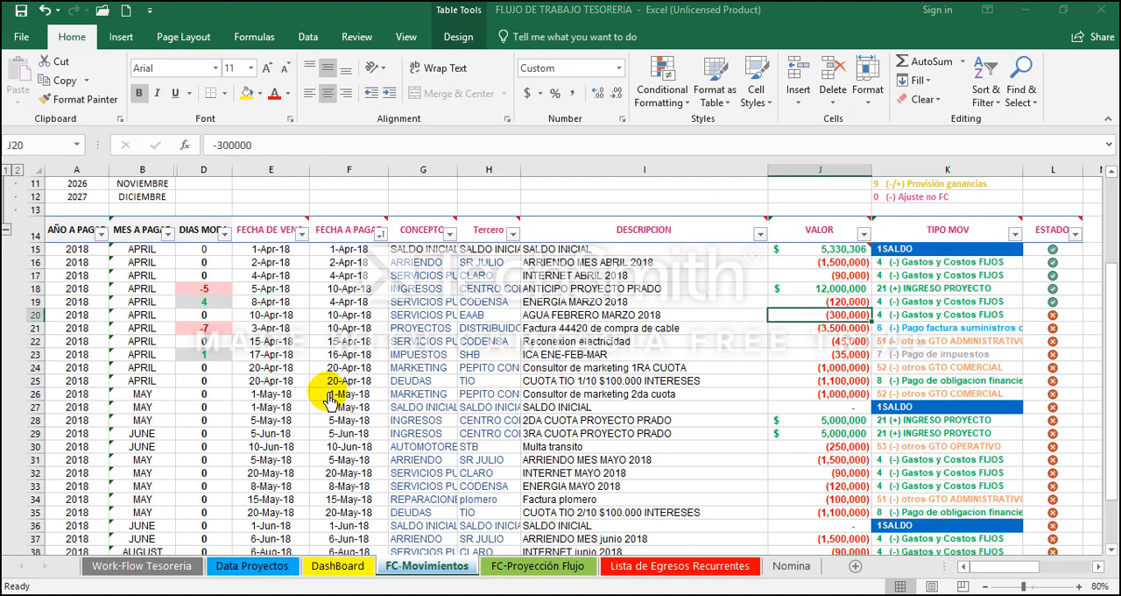
type("1")
key("Left")
key("Left")
key("Left")
key("Left")
key("Left")
key("Left")
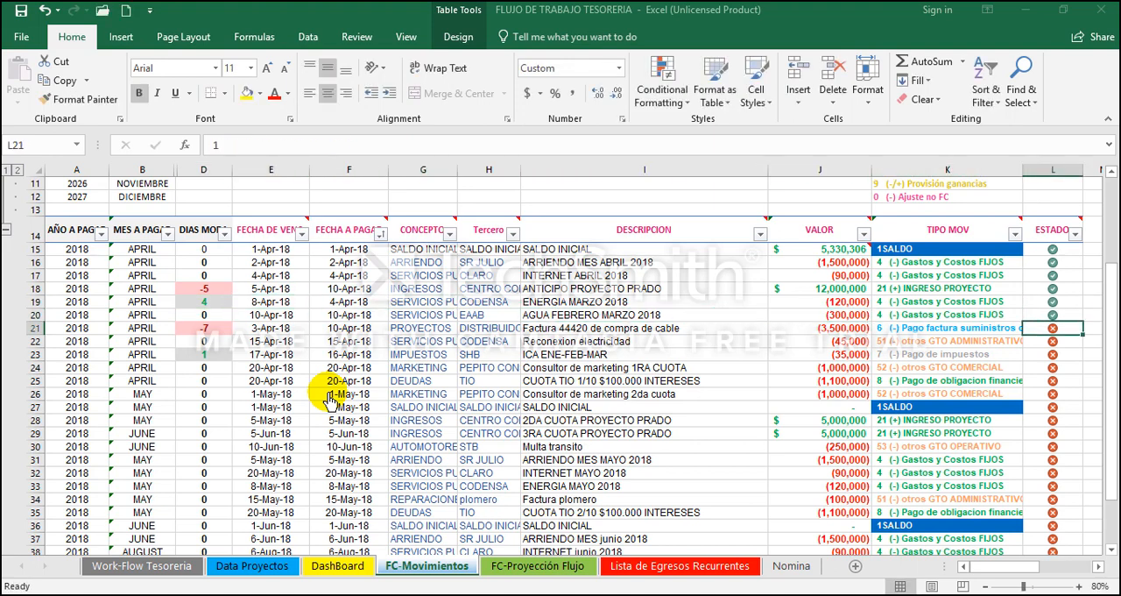
key("Right")
key("Right")
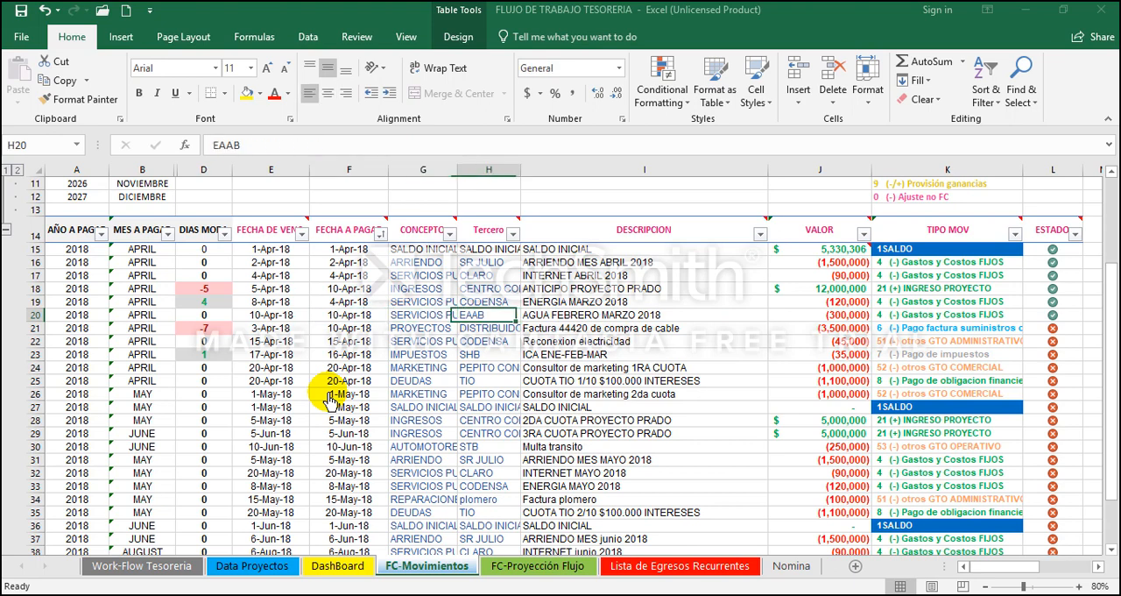
Step: Postpone the payment date of the Factura 44420 cable purchase in F21 to 10-May-18
key("Down")
key("Right")
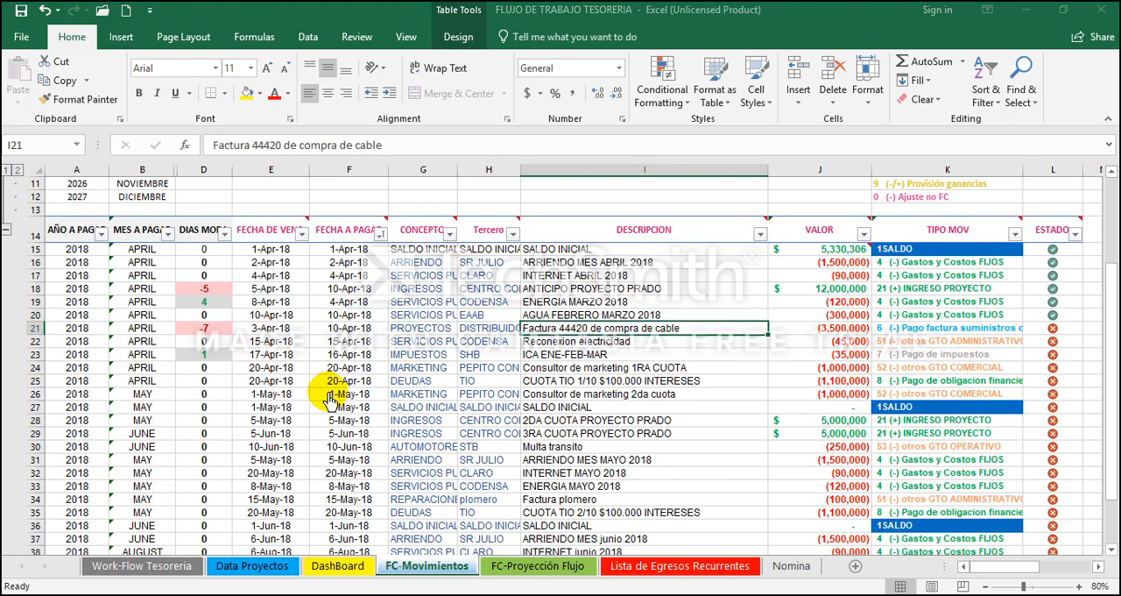
key("Left")
key("Left")
key("Left")
key("Right")
key("Right")
key("Right")
key("Right")
key("Right")
key("Right")
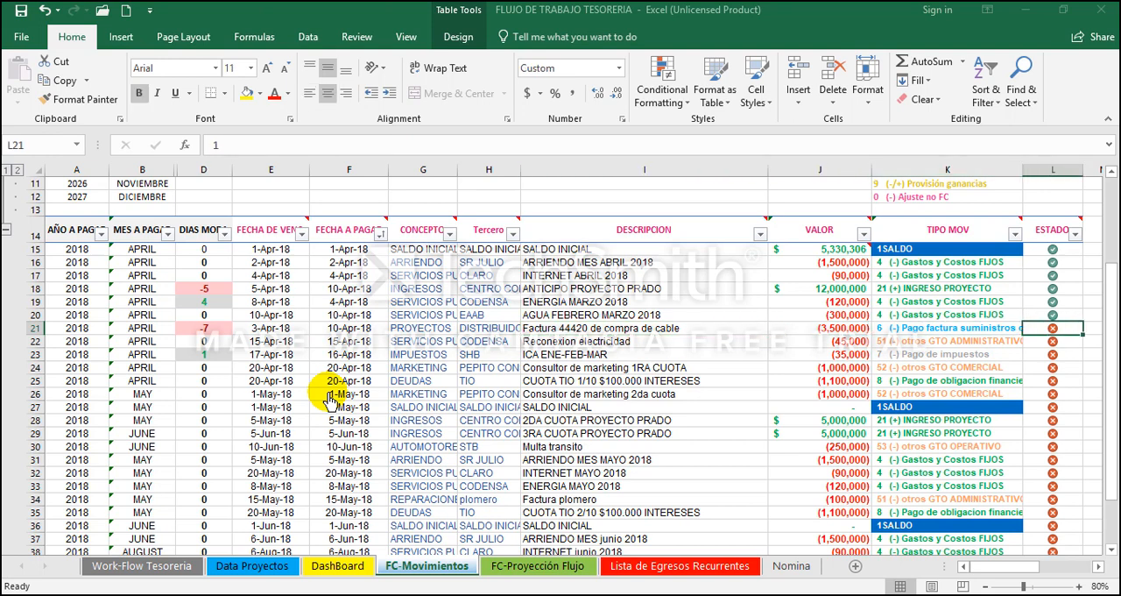
key("Left")
key("Left")
key("Left")
key("Left")
key("Left")
key("Left")
key("Left")
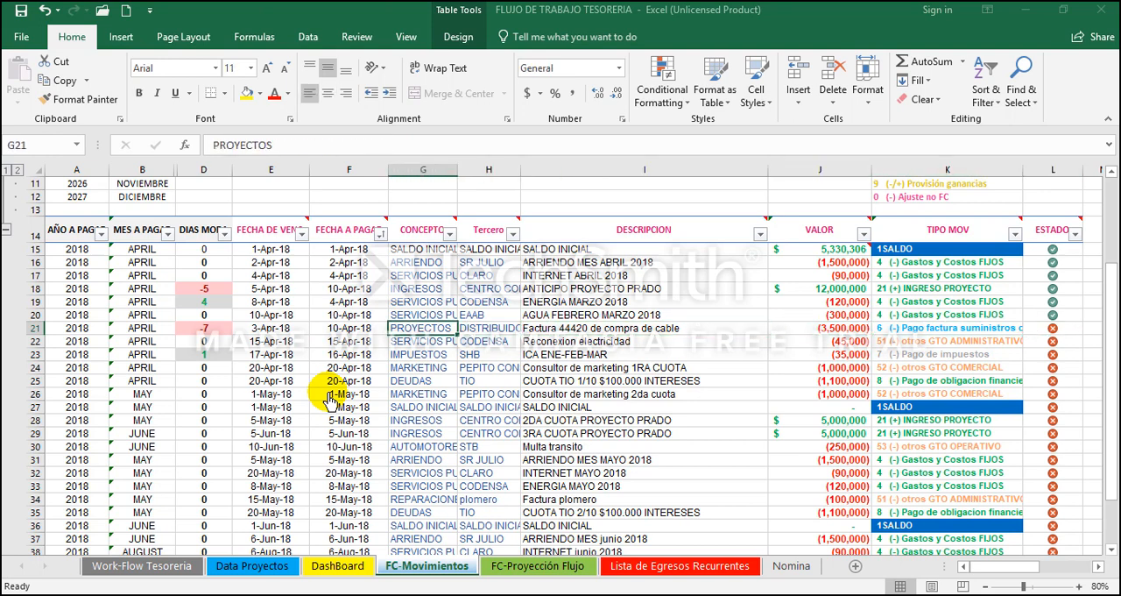
key("Right")
key("F2")
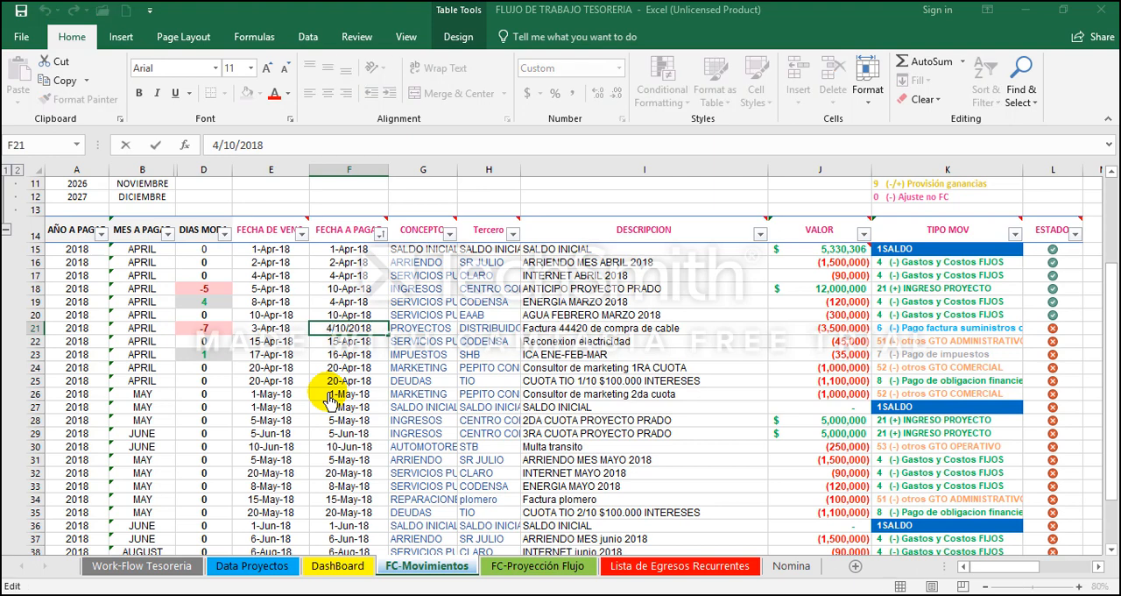
key("Return")
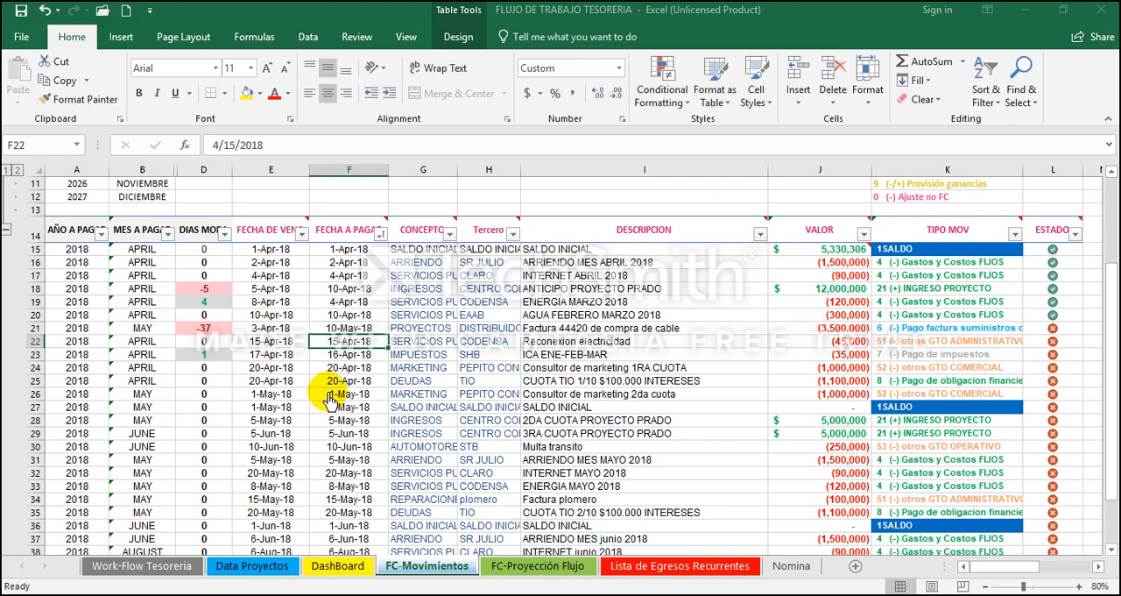
Step: Check the days-late figure in D21 for the postponed Factura 44420 cable purchase
key("Up")
key("Left")
key("Left")
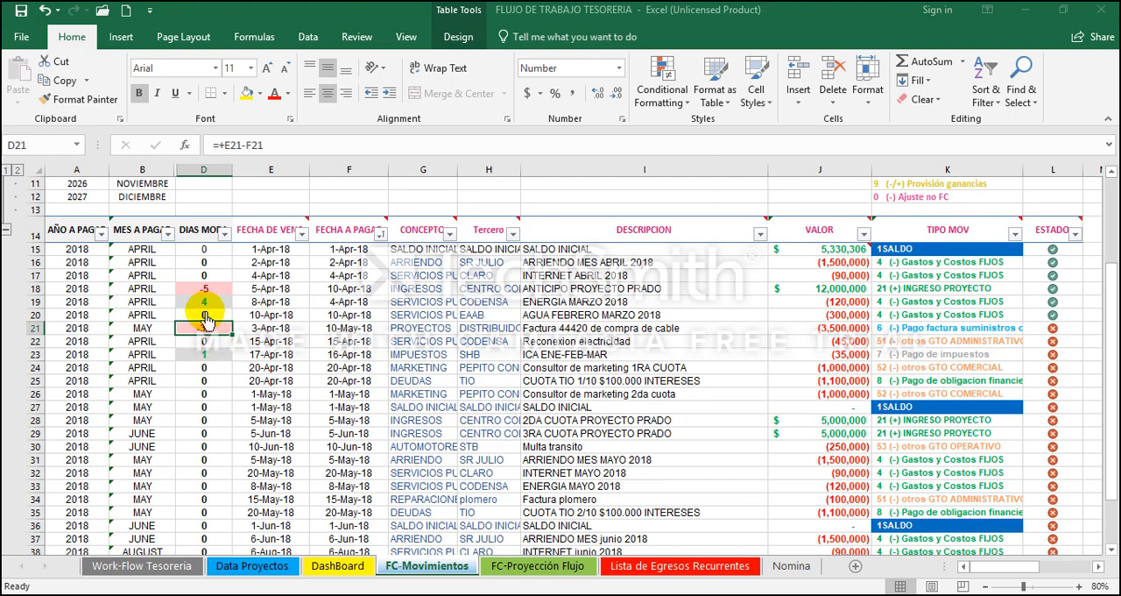
key("Right")
key("Right")
key("Right")
key("Right")
key("Right")
key("Left")
key("Left")
key("Left")
Step: Set the ESTADO of the Reconexion electricidad movement in L22 to 0
key("Down")
key("Right")
key("Right")
key("Right")
key("Right")
key("Right")
key("Right")
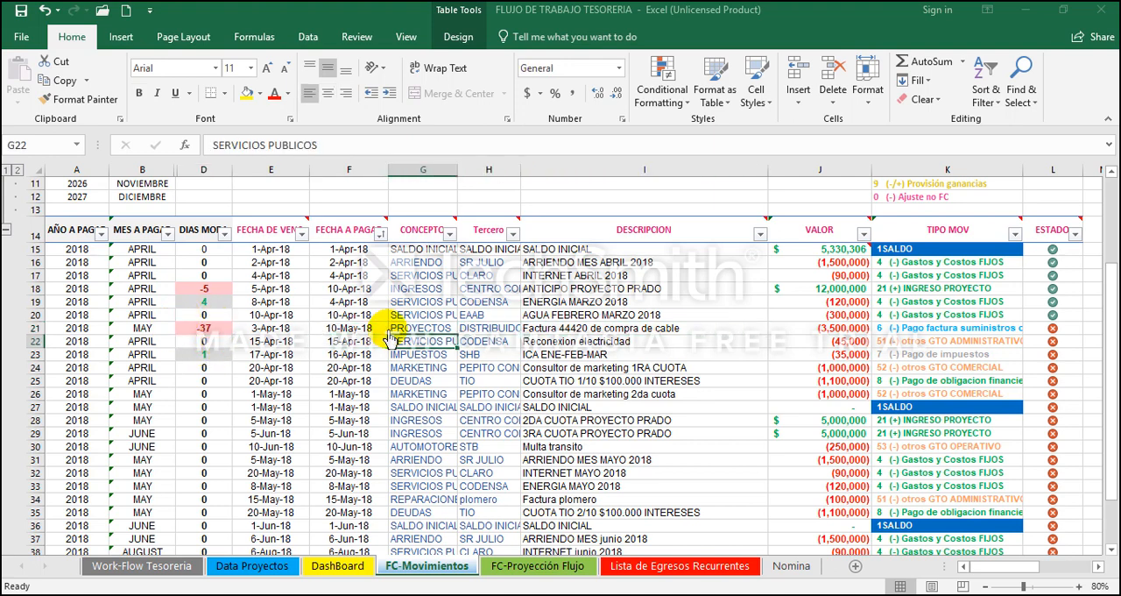
key("Up")
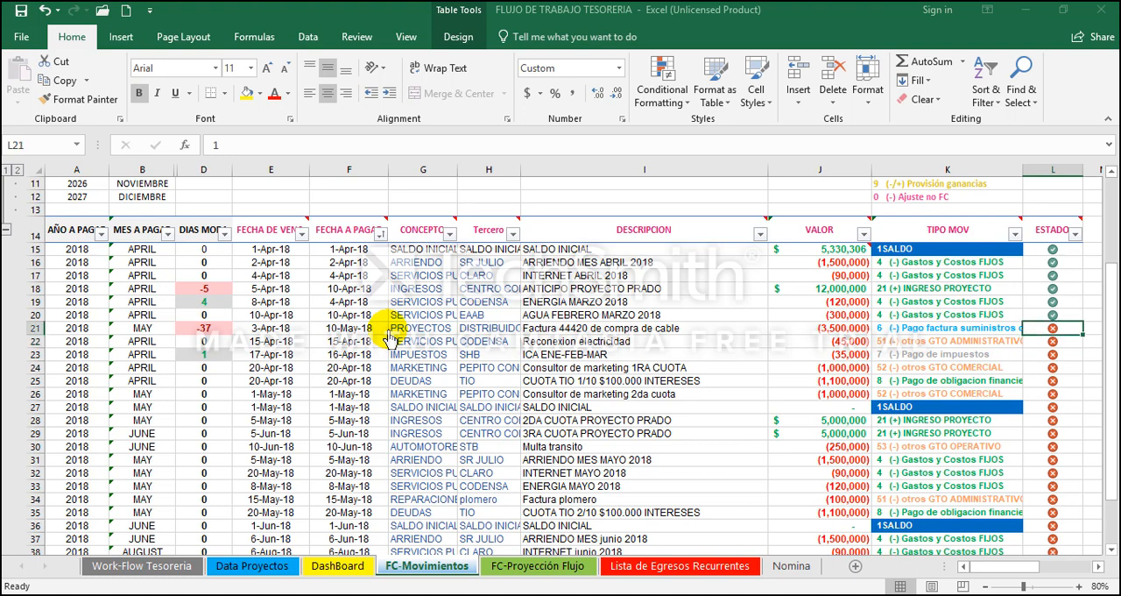
key("Down")
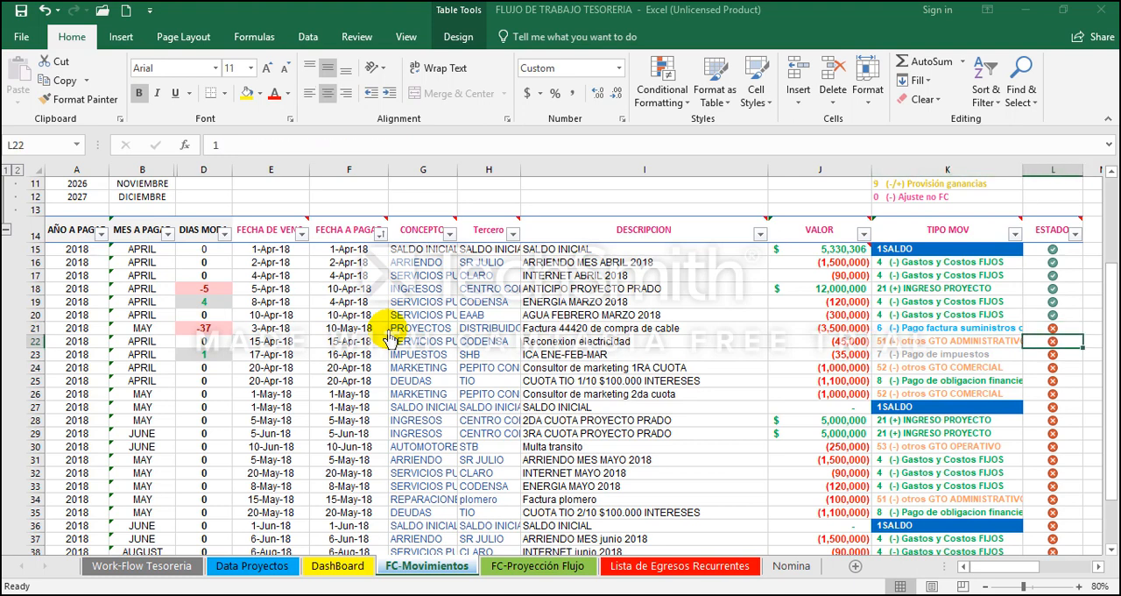
type("0")
key("Return")
key("Up")
key("Left")
key("Left")
key("Left")
key("Left")
key("Left")
key("Left")
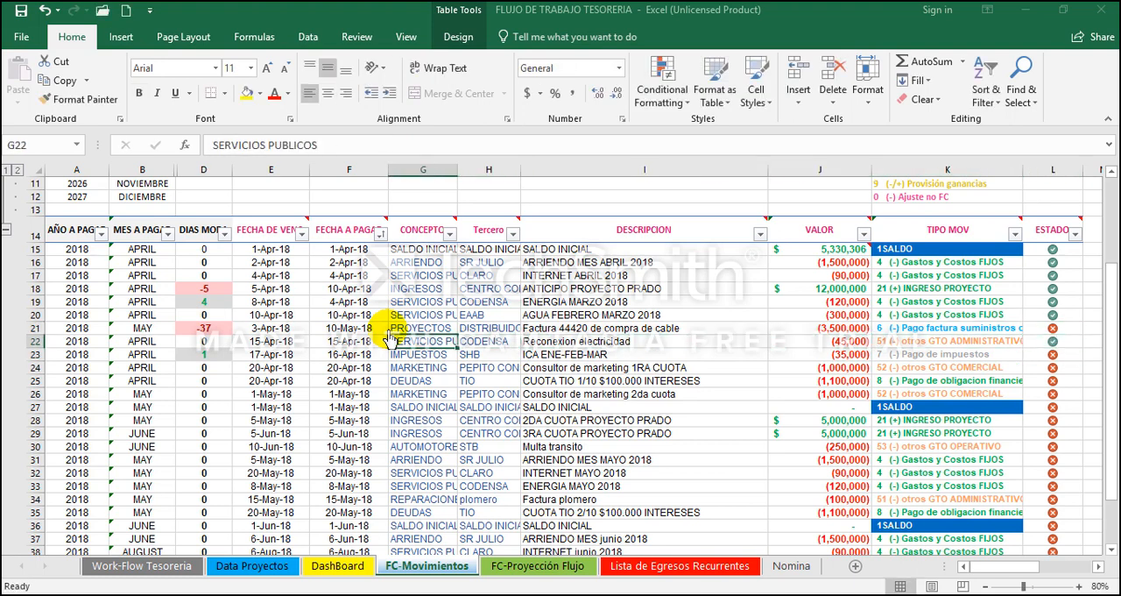
Step: Set the ESTADO of the ICA ENE-FEB-MAR tax movement in L23 to 0
key("Down")
key("ctrl+Right")
type("0")
key("Return")
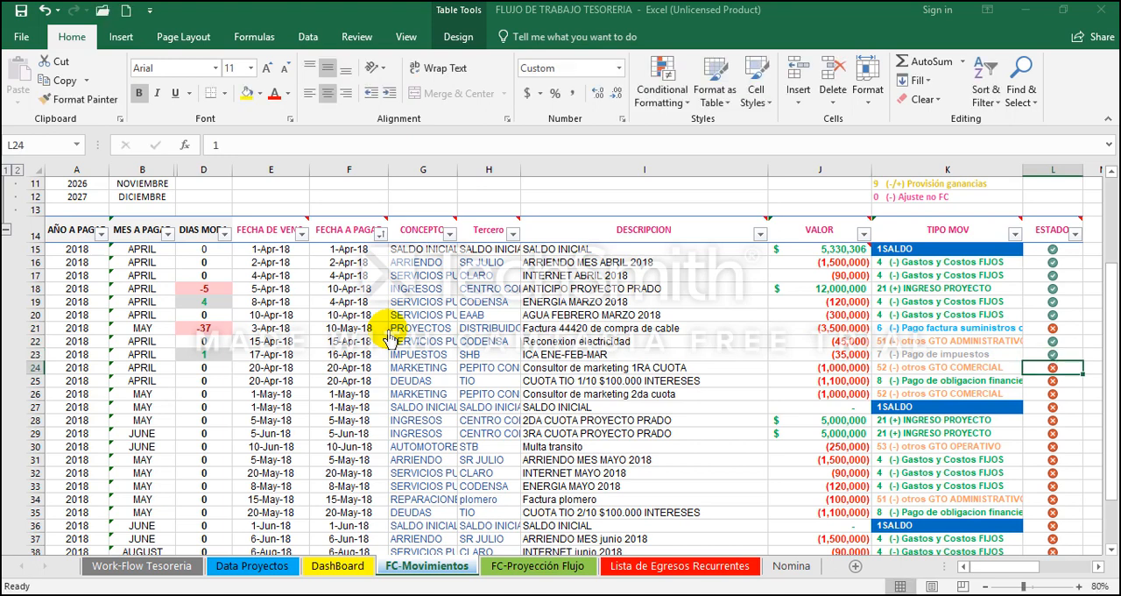
Step: Postpone the payment date of the Consultor de marketing 1RA CUOTA movement in F24 to 20-May-18
key("Left")
key("Left")
key("Left")
key("Left")
key("Right")
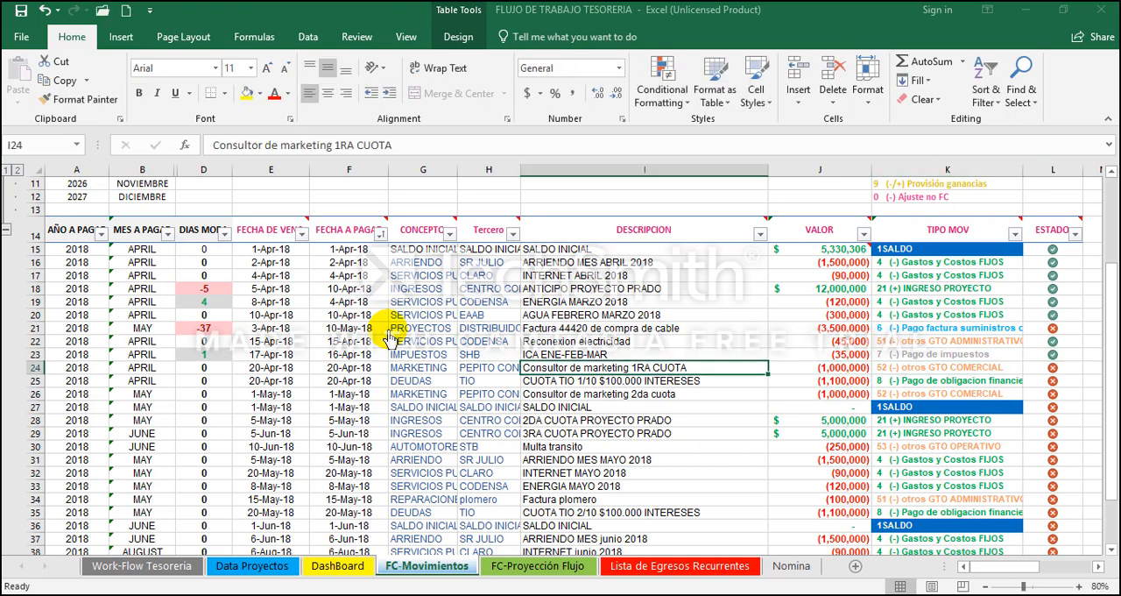
key("Left")
key("Right")
key("Left")
key("Left")
key("Left")
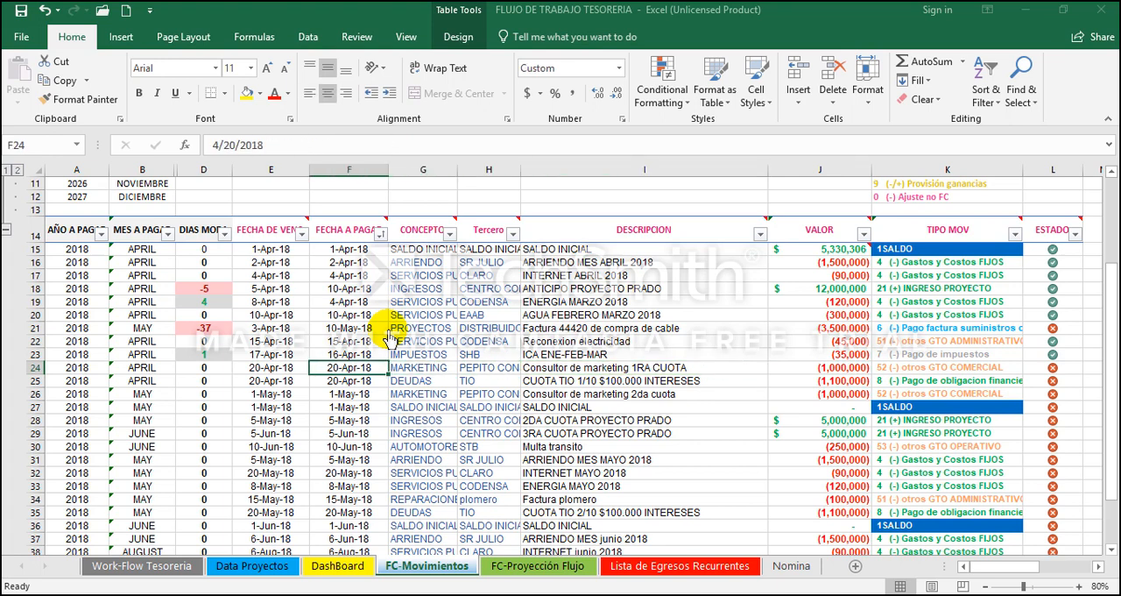
key("Left")
key("Left")
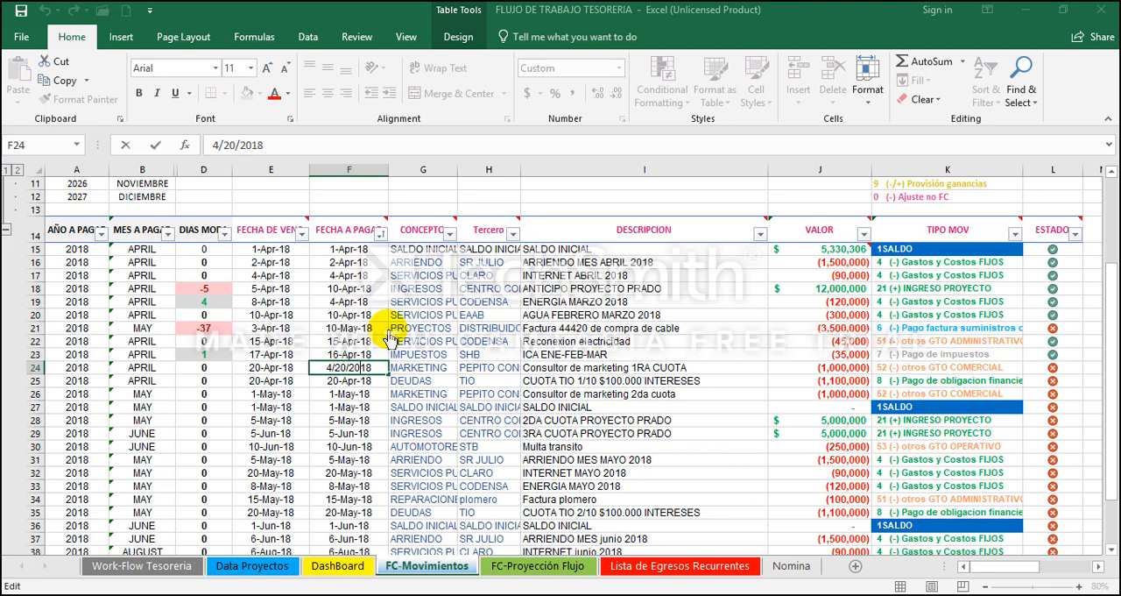
key("Left")
key("Left")
key("BackSpace")
type("5")
key("Return")
key("Up")
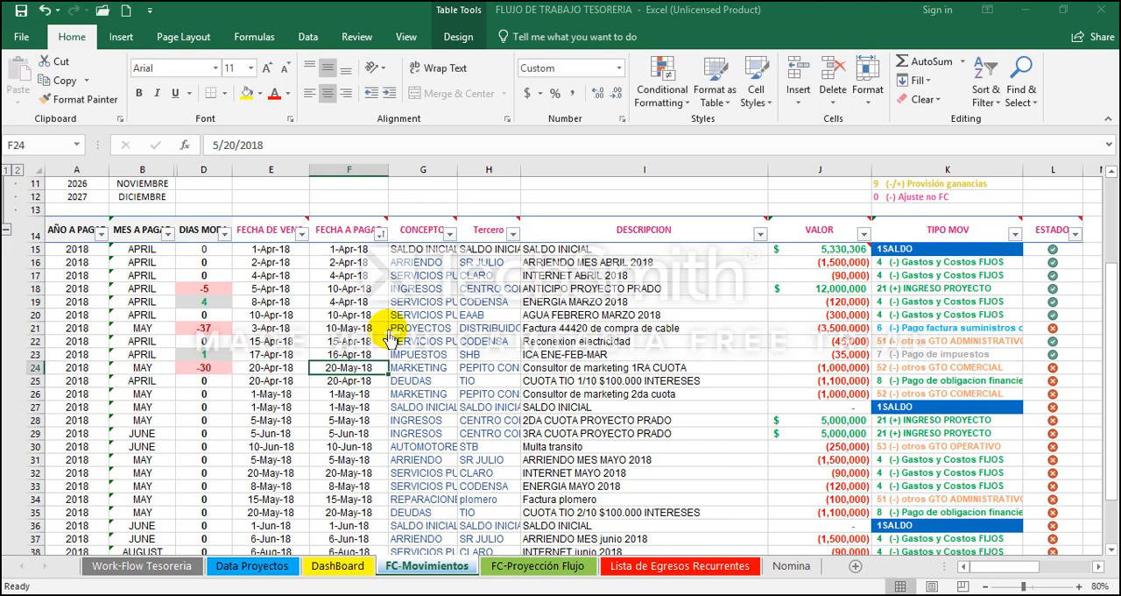
Step: Postpone the payment date of the Consultor de marketing 2da cuota movement in F26 to 1-Jun-18
key("Right")
key("Right")
key("Right")
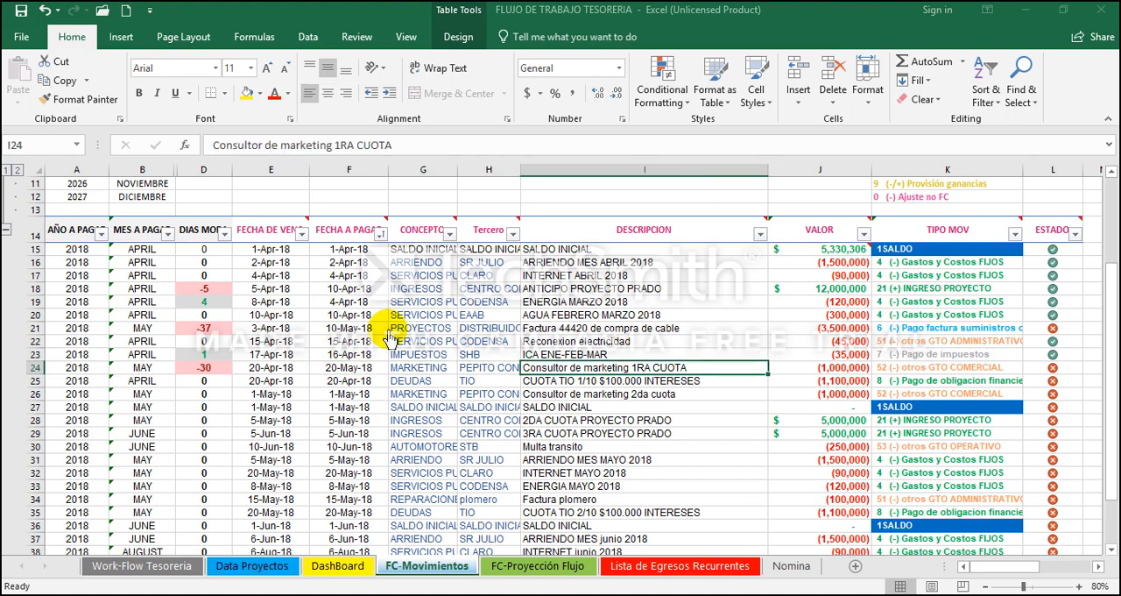
key("Down")
key("Down")
key("Down")
key("Down")
key("Down")
key("Down")
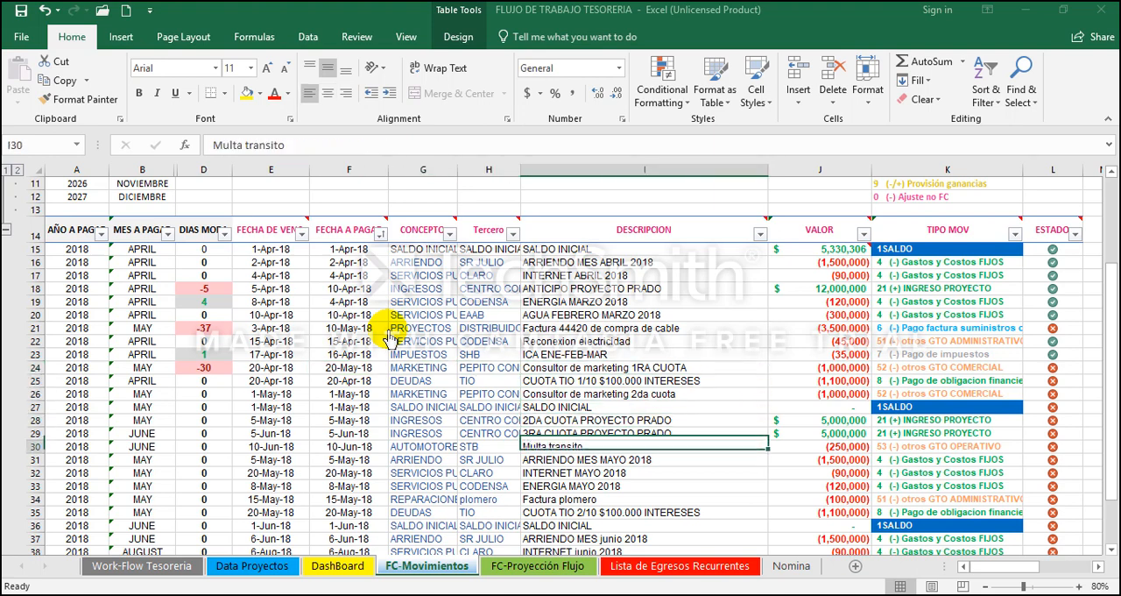
key("Up")
key("Up")
key("Up")
key("Up")
key("Left")
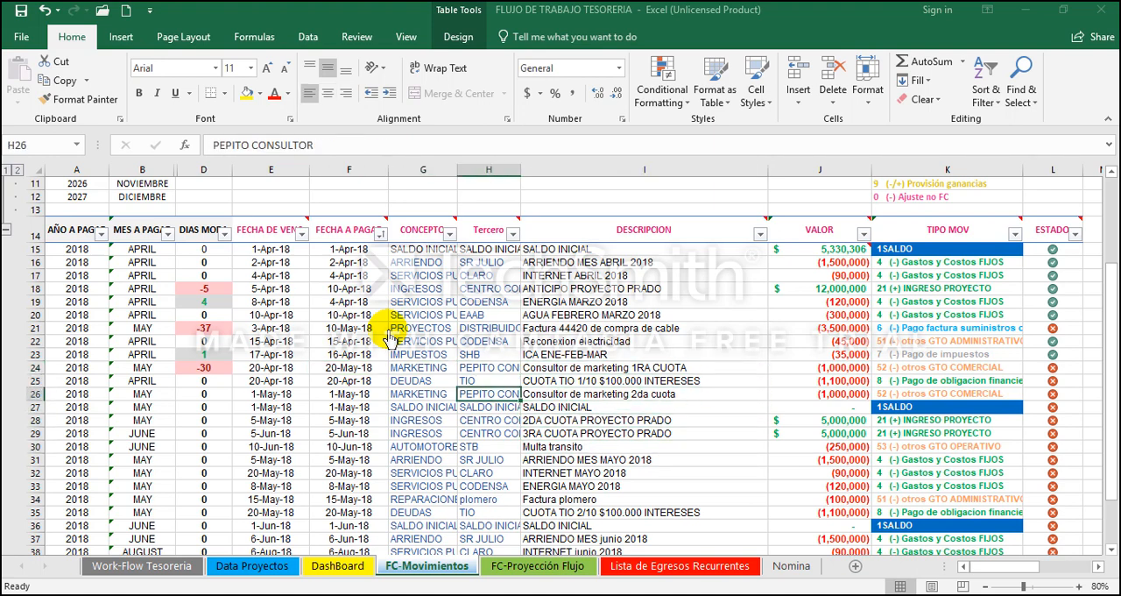
key("Left")
key("Left")
key("F2")
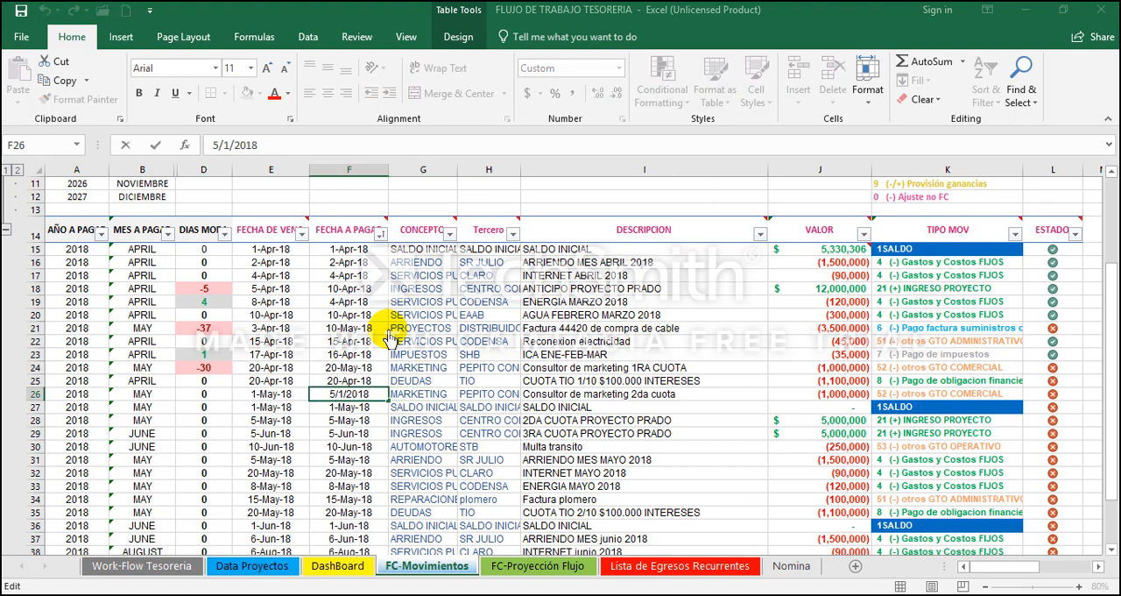
key("Home")
key("Delete")
type("6")
key("Return")
Step: Review the payment dates, amounts and ESTADO of the April movements in rows 19 to 24
key("Up")
key("Up")
key("Up")
key("Up")
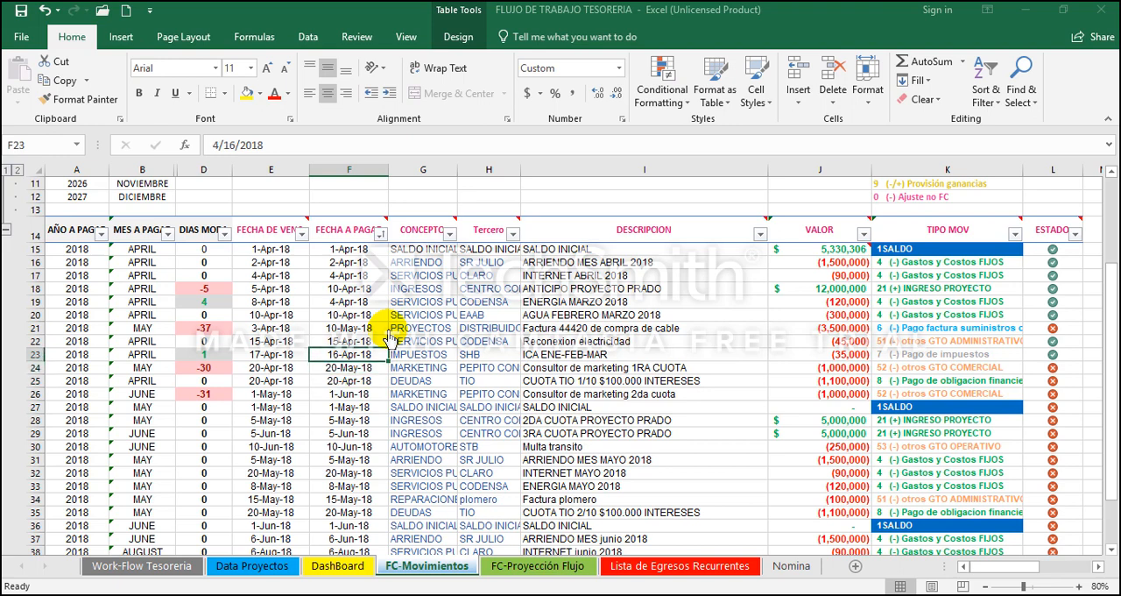
key("Up")
key("Up")
key("Up")
key("Up")
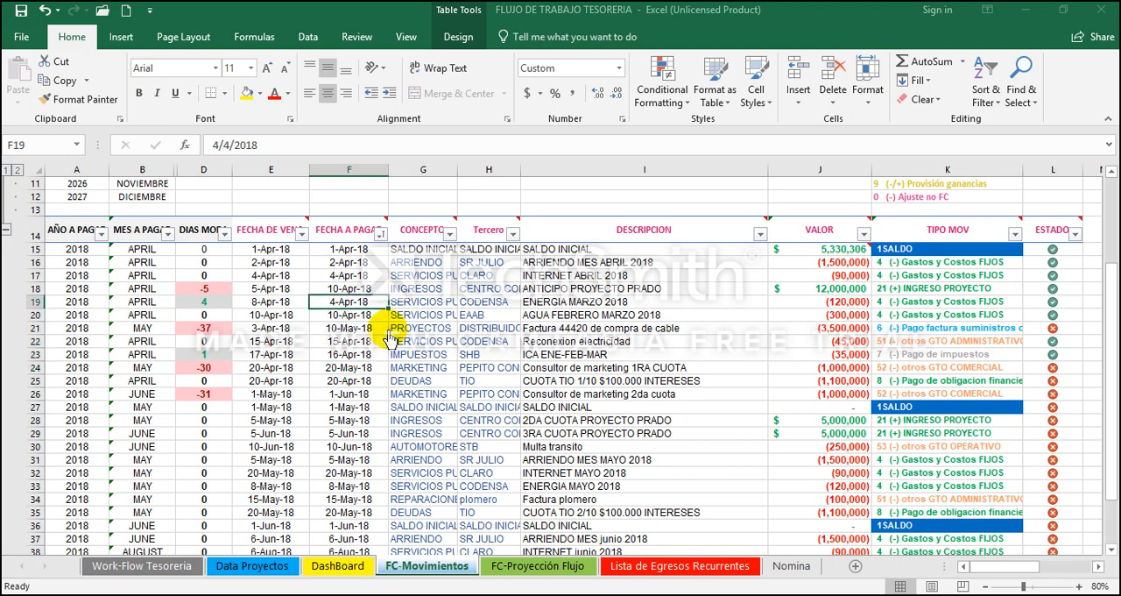
key("Down")
key("Down")
key("Down")
key("Down")
key("Down")
key("Right")
key("Up")
key("Right")
key("Right")
key("Right")
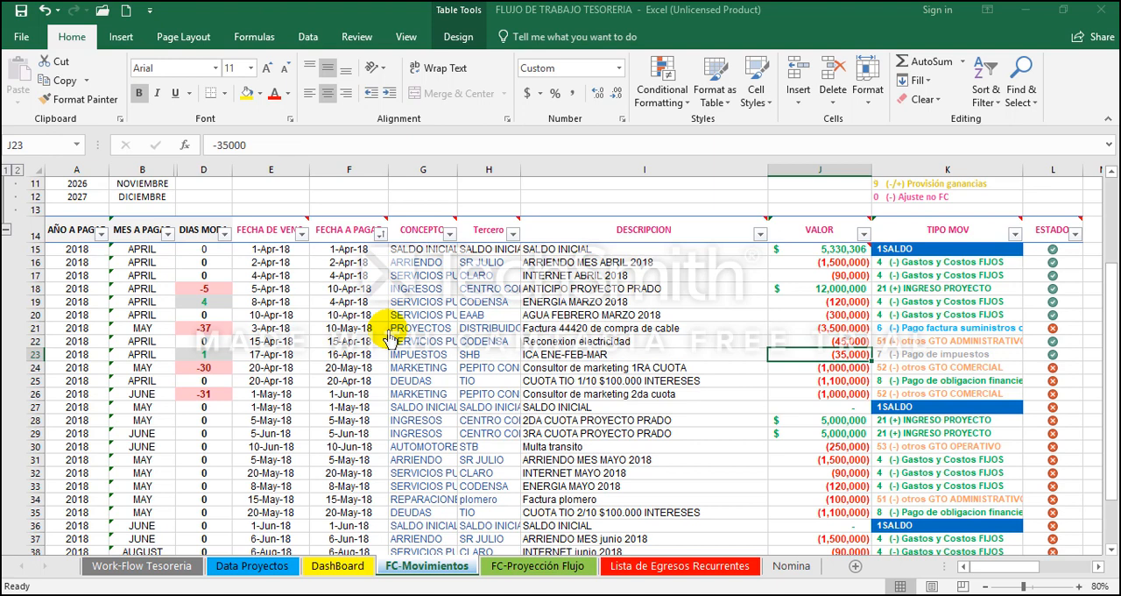
key("Right")
key("Down")
key("Right")
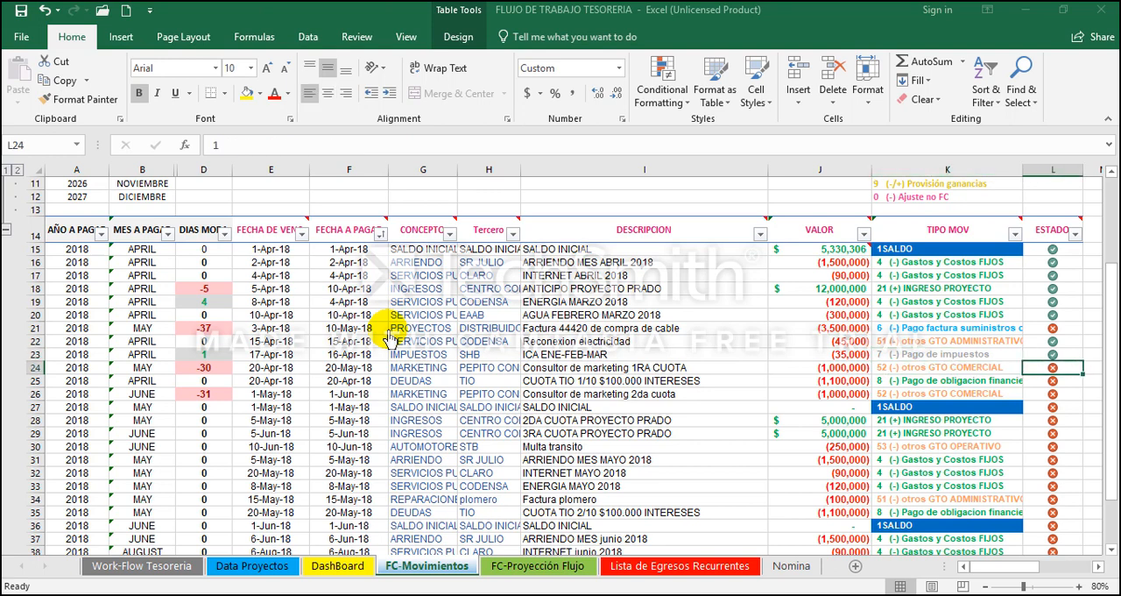
Step: Set the ESTADO of the CUOTA TIO 1/10 $100.000 INTERESES movement in L25 to 0
key("Down")
key("Left")
key("Left")
key("Right")
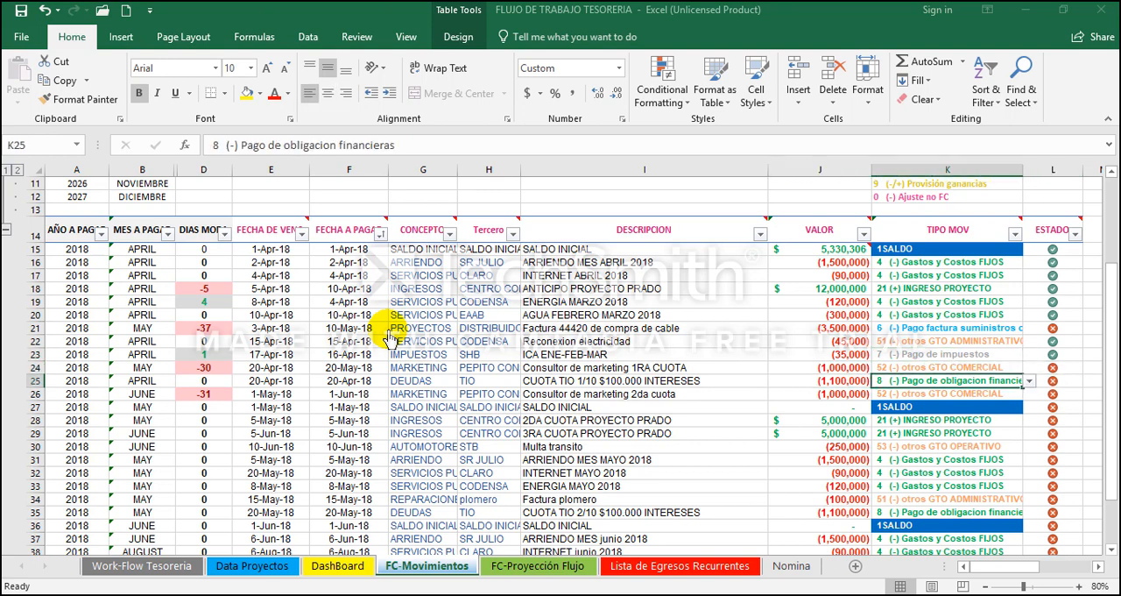
key("Left")
key("Left")
key("Left")
key("Right")
key("Right")
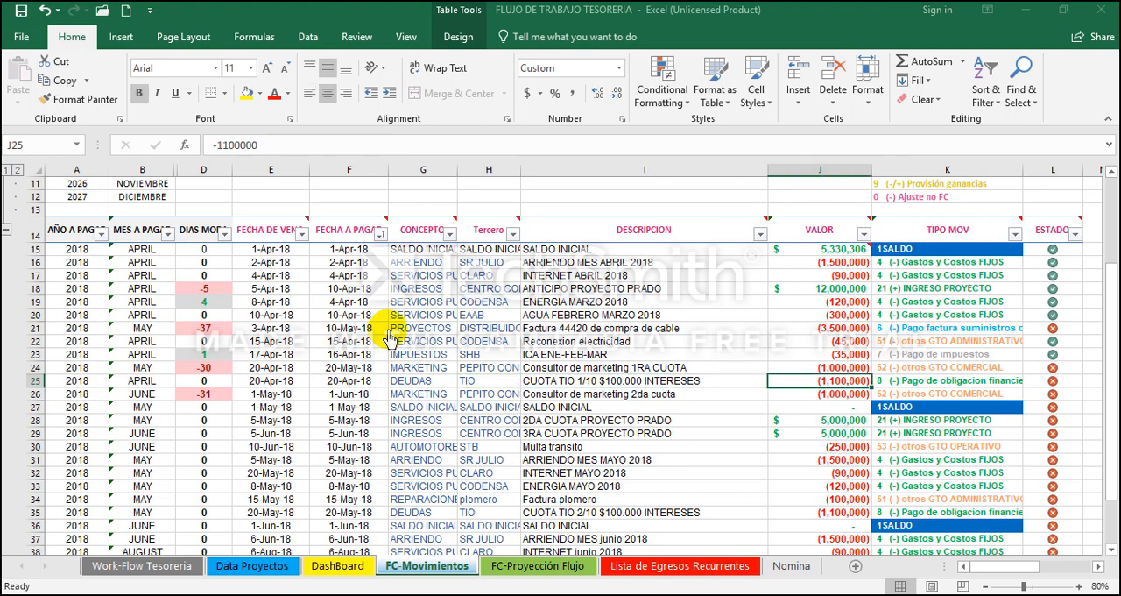
key("Right")
key("Left")
key("Left")
key("Right")
key("Right")
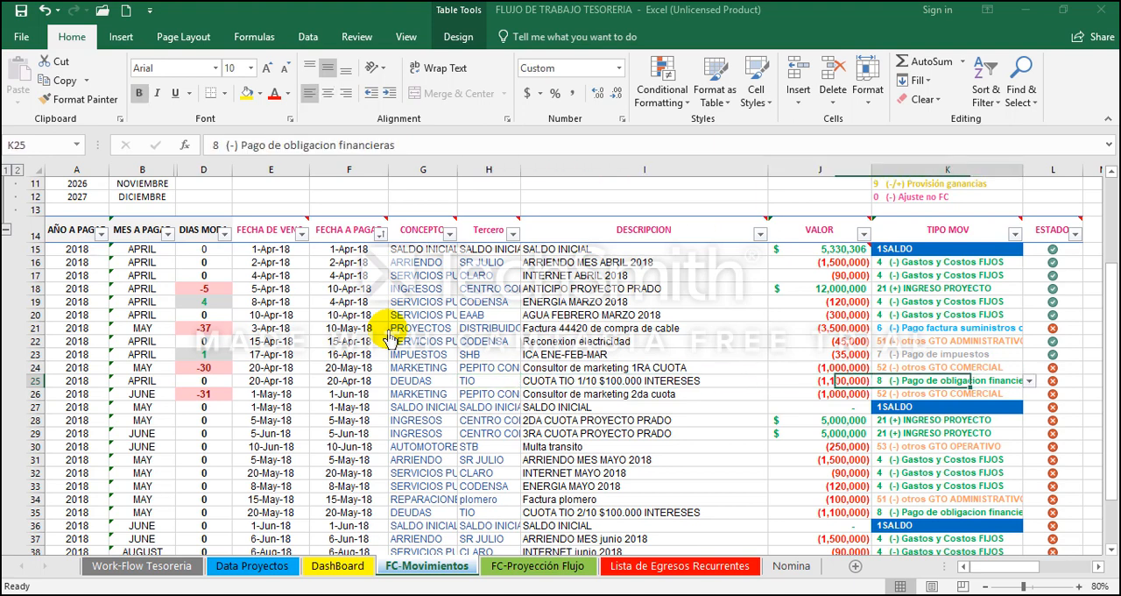
key("Right")
type("0")
key("Return")
Step: Examine the payment date, amount and ESTADO of the two postponed marketing consultant installments in rows 24 and 26
key("Left")
key("Left")
key("Left")
key("Left")
key("Left")
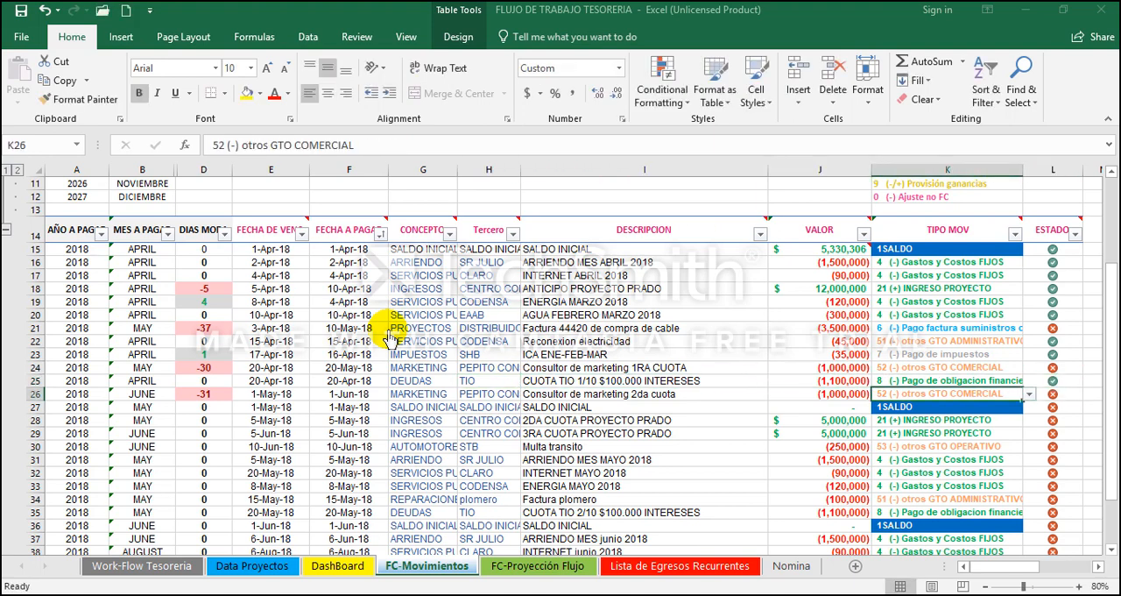
key("Left")
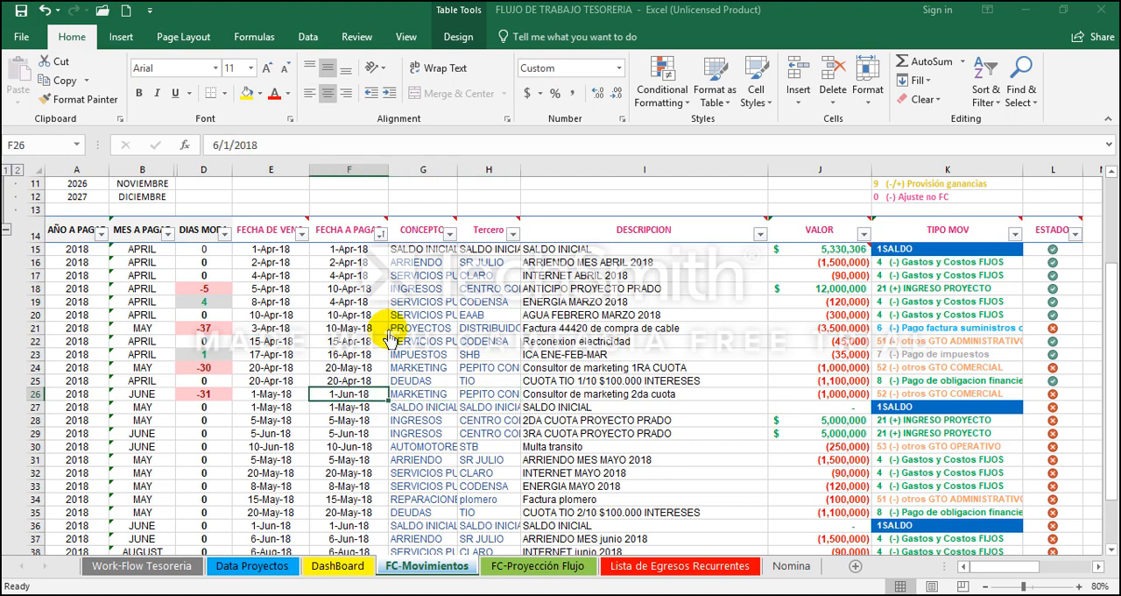
key("Right")
key("Left")
key("Right")
key("Right")
key("Right")
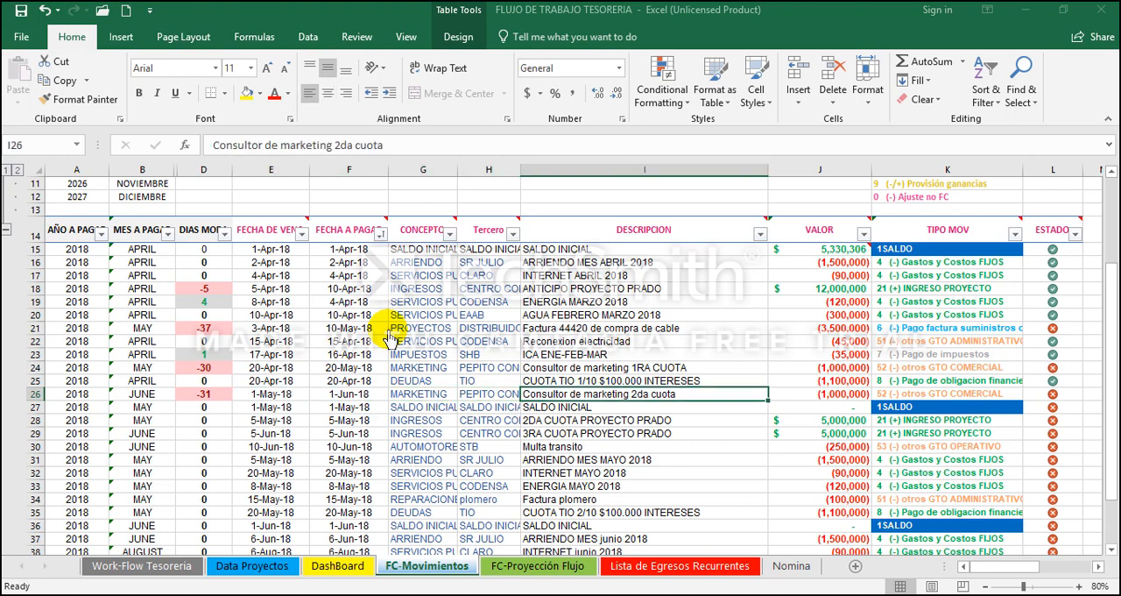
key("Right")
key("Up")
key("Up")
key("Up")
key("Down")
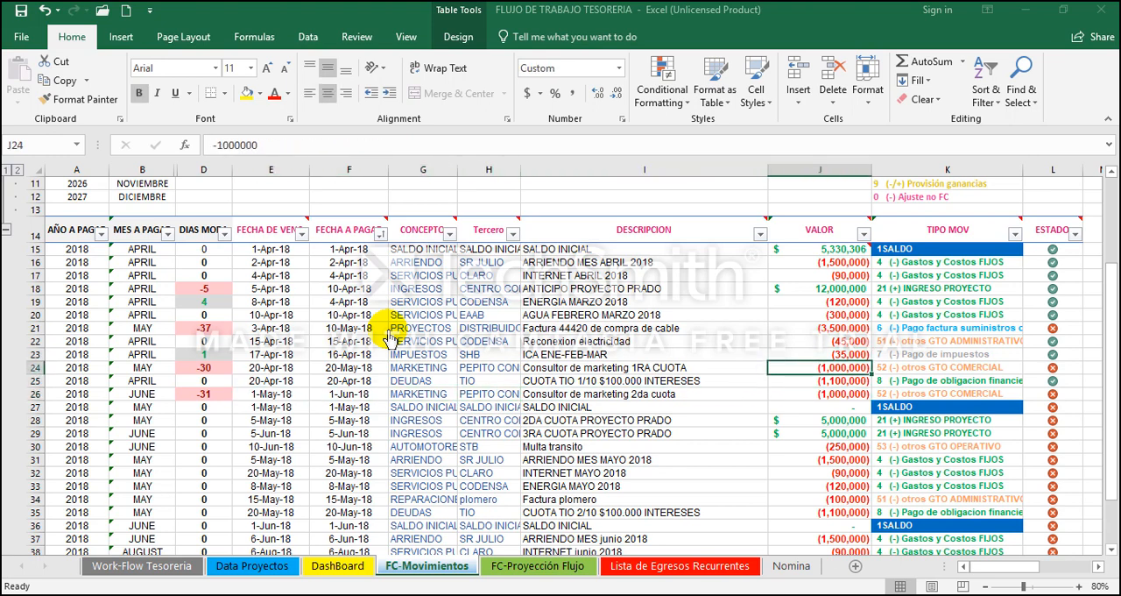
key("Left")
key("Down")
key("Down")
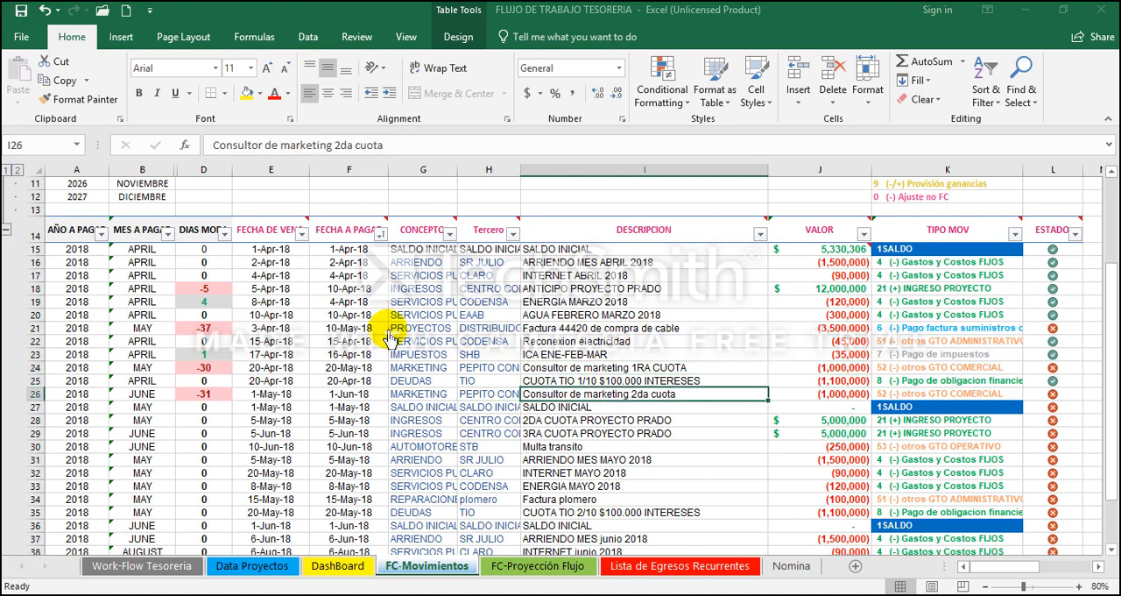
key("Right")
key("Right")
key("Right")
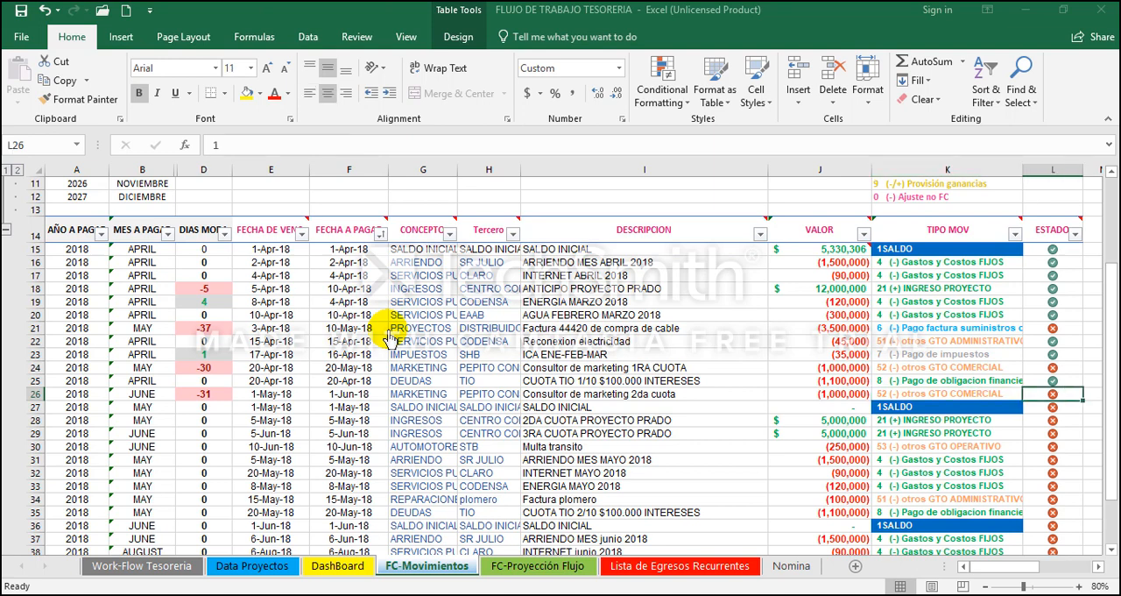
key("Left")
key("Left")
key("Left")
key("Left")
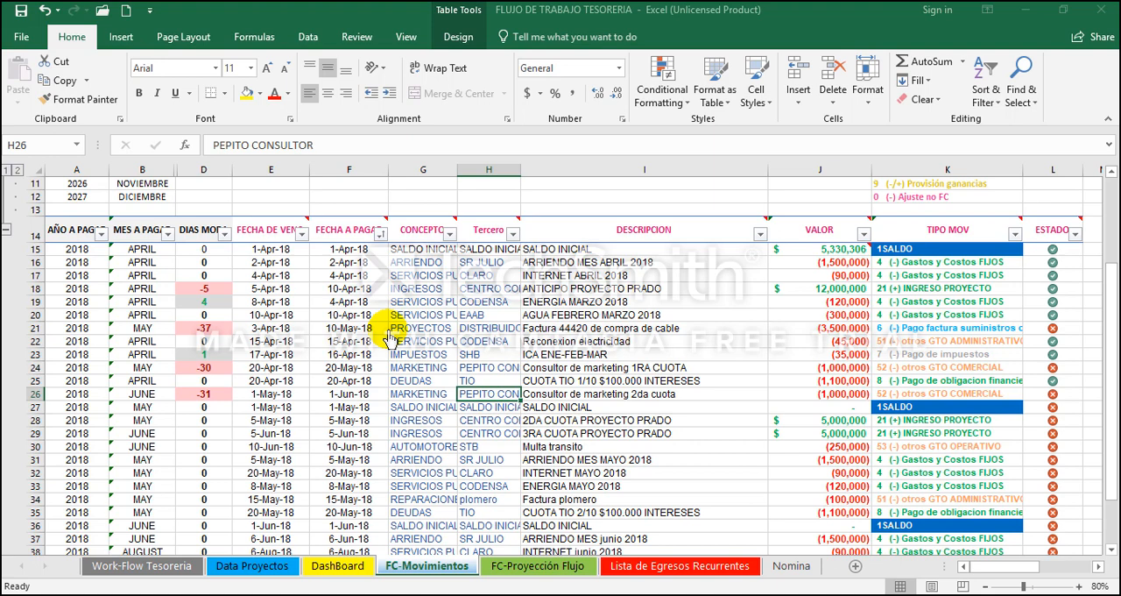
Step: Check the due date, payment date and concept of the May SALDO INICIAL movement in row 27
key("Down")
key("Left")
key("Left")
key("Left")
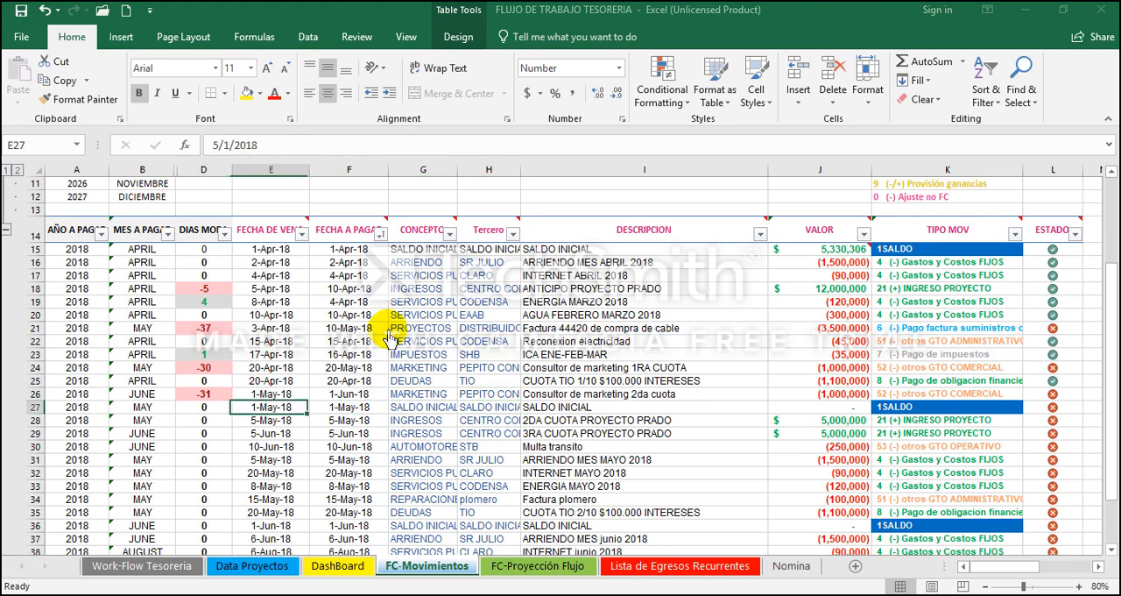
key("Right")
key("Right")
key("Right")
key("Right")
key("Left")
key("Left")
key("Left")
key("Left")
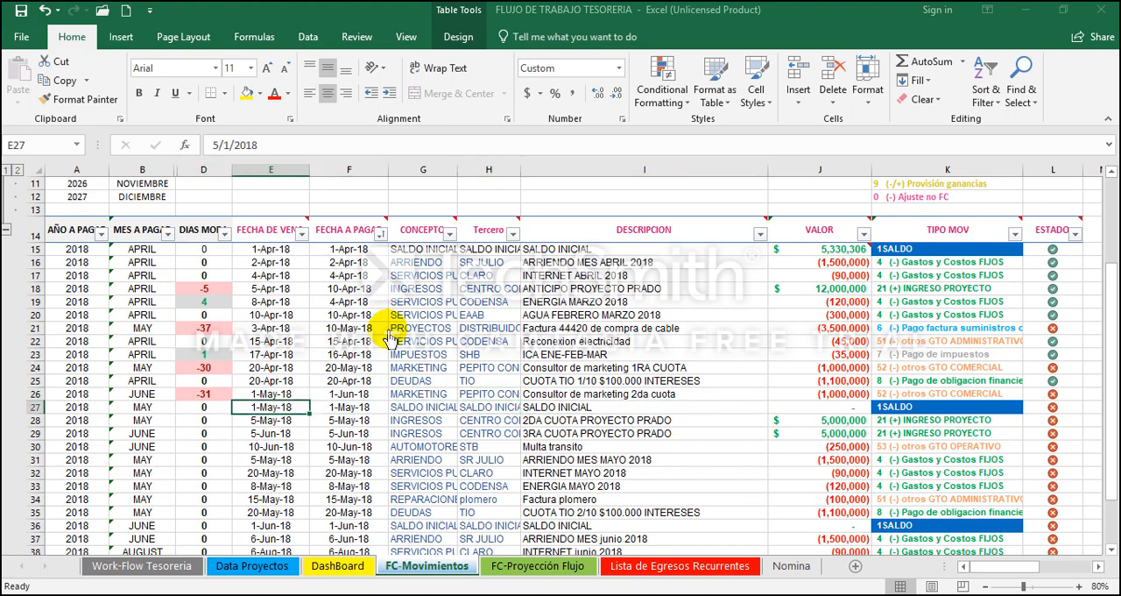
Step: Highlight the full May SALDO INICIAL record in row 27 to inspect where the new month begins
key("Home")
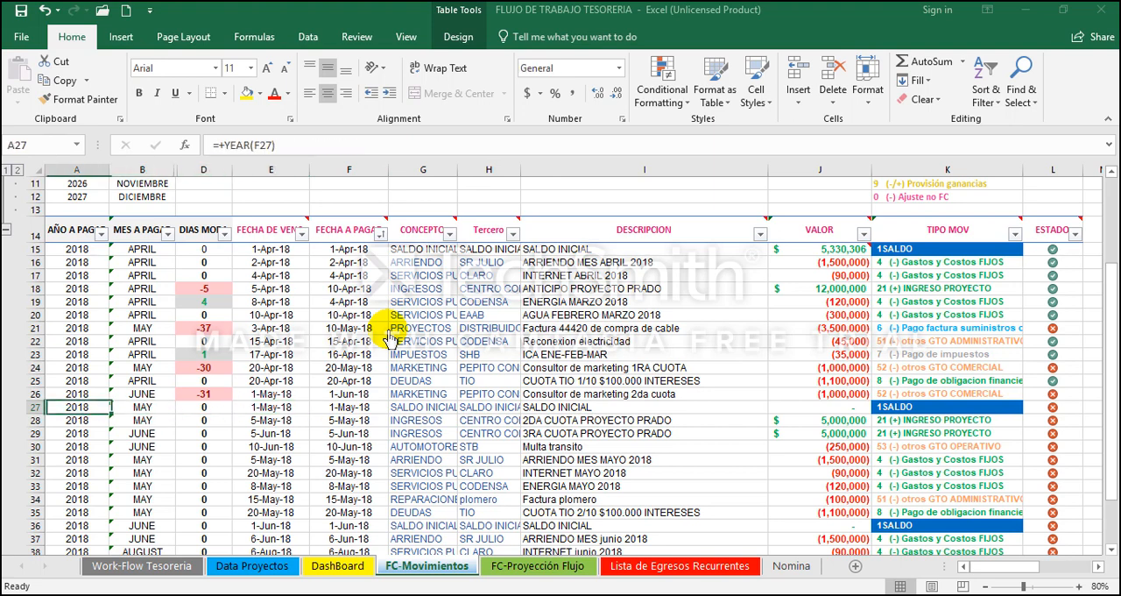
key("shift+Right")
key("shift+Right")
key("shift+Right")
key("shift+Right")
key("shift+Right")
key("shift+Right")
key("shift+Right")
key("shift+Right")
key("shift+Right")
key("shift+Right")
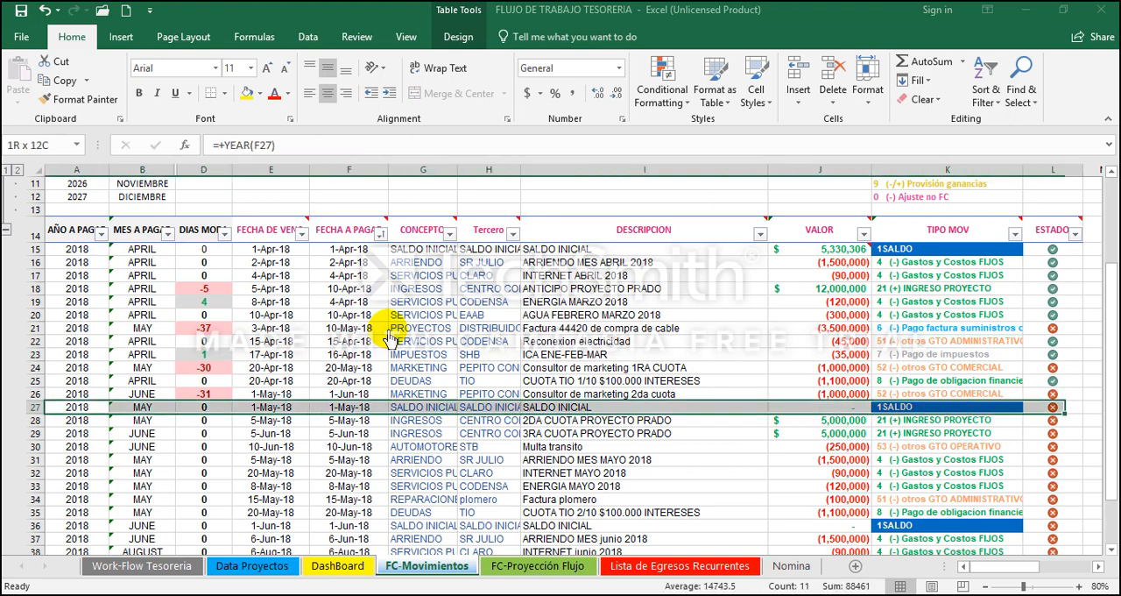
key("Right")
key("Right")
key("Right")
key("Right")
key("Right")
key("Right")
key("Right")
key("Right")
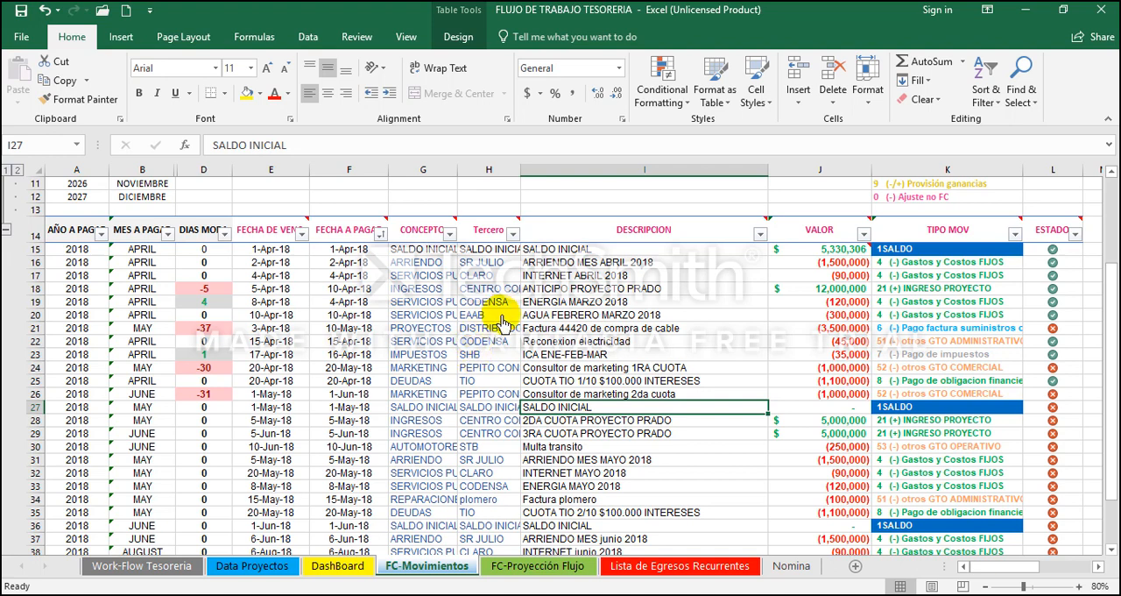
Step: Review the payment date, amount and movement type of the postponed Factura 44420 purchase and the first marketing installment's amount
left_click(581, 330)
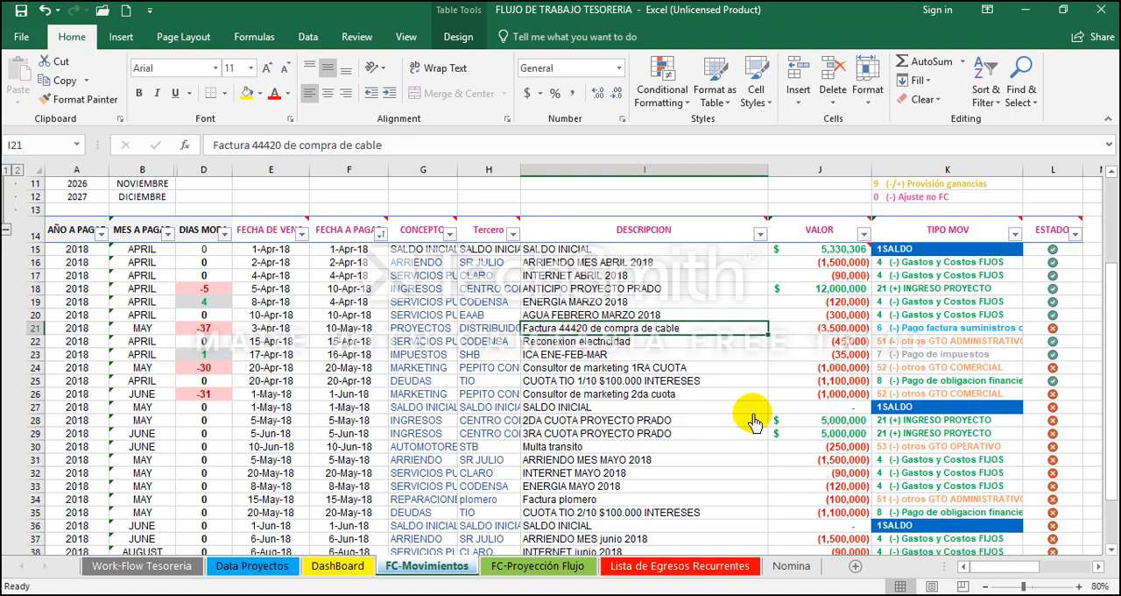
key("Left")
key("Left")
key("Left")
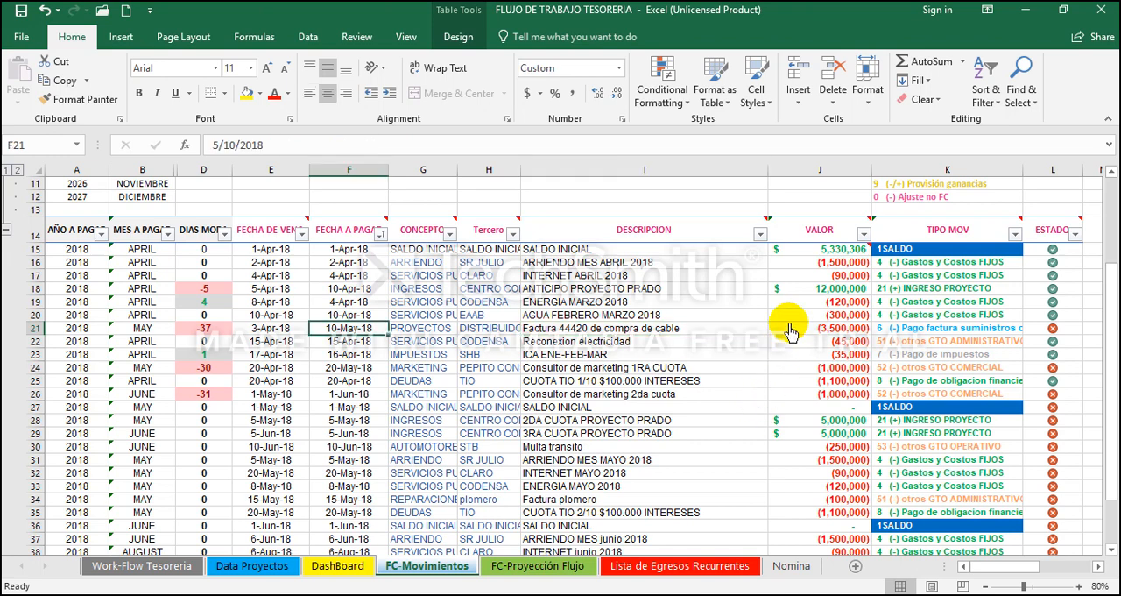
left_click_drag(832, 289, 841, 368)
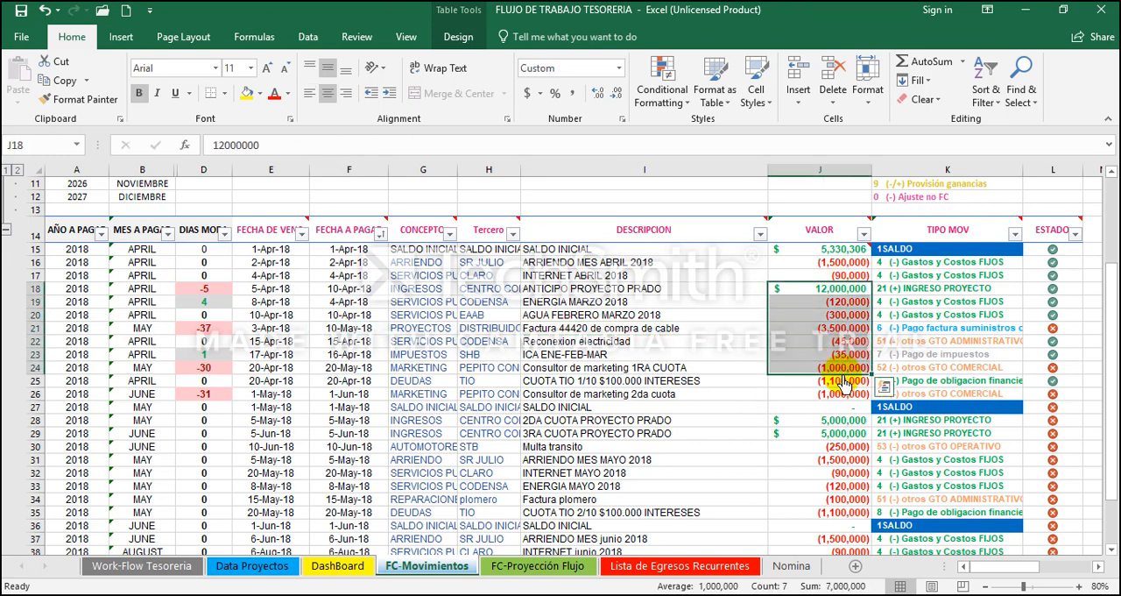
left_click(898, 368)
left_click(913, 333)
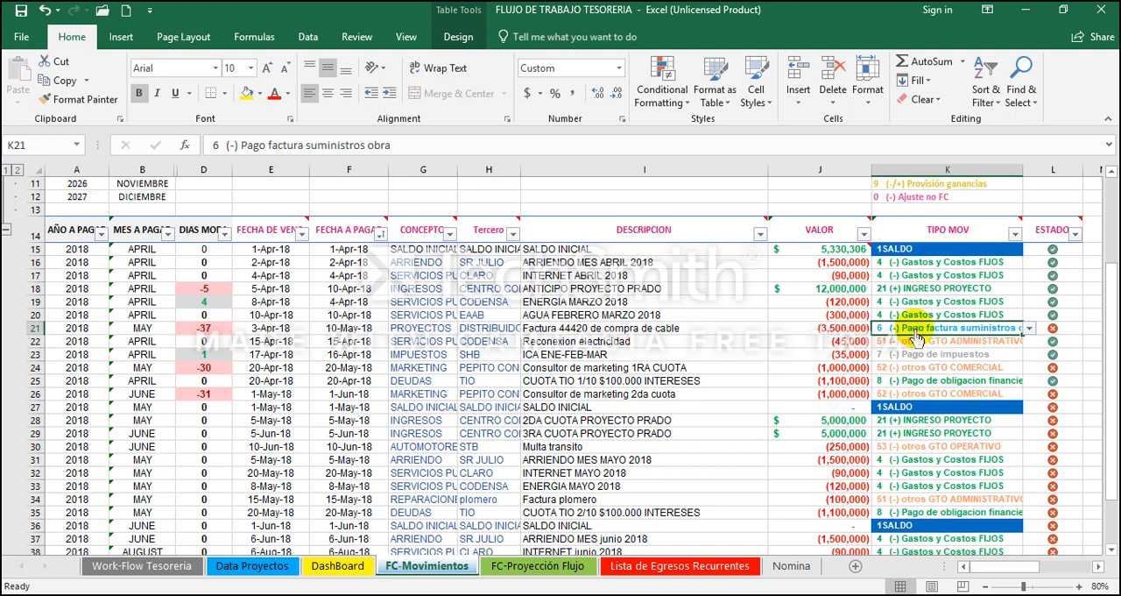
left_click(828, 368)
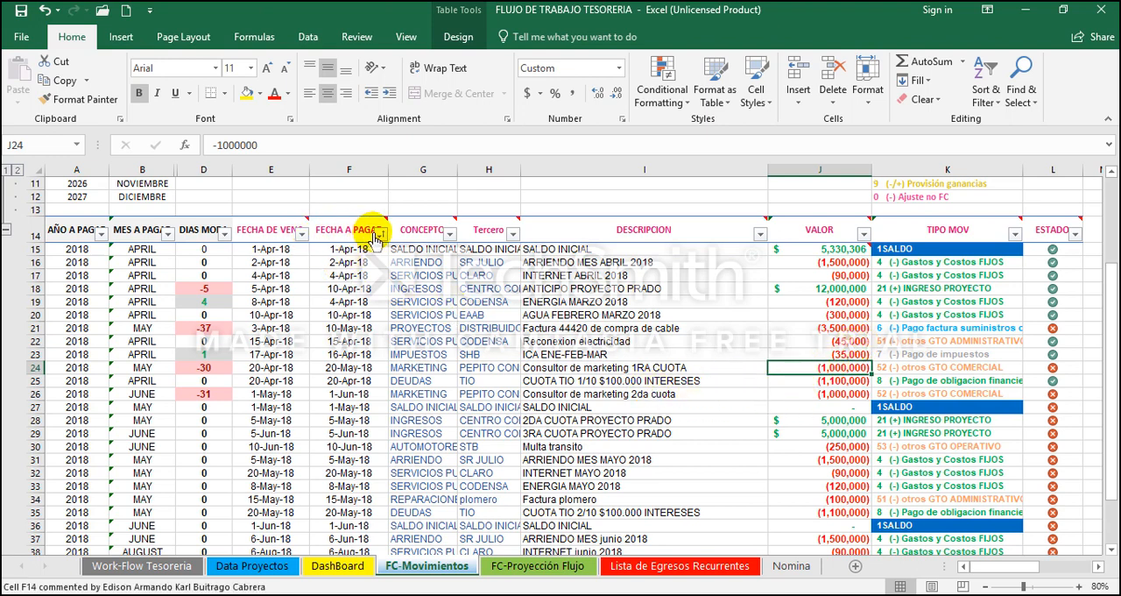
Step: Sort the movements table by FECHA A PAGAR from oldest to newest
left_click(368, 169)
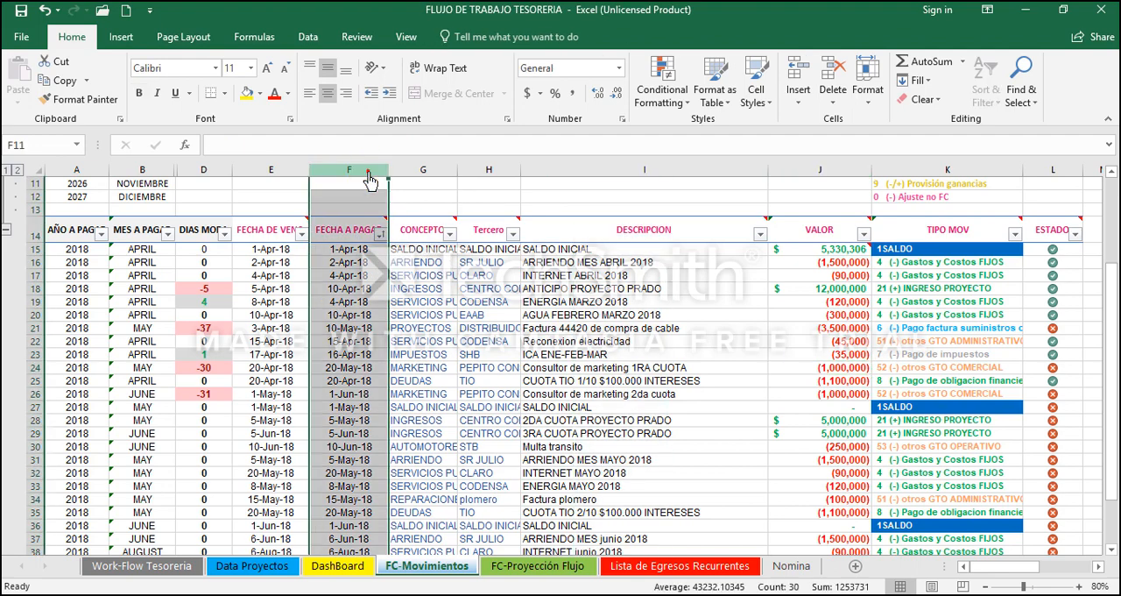
left_click(381, 237)
left_click(429, 282)
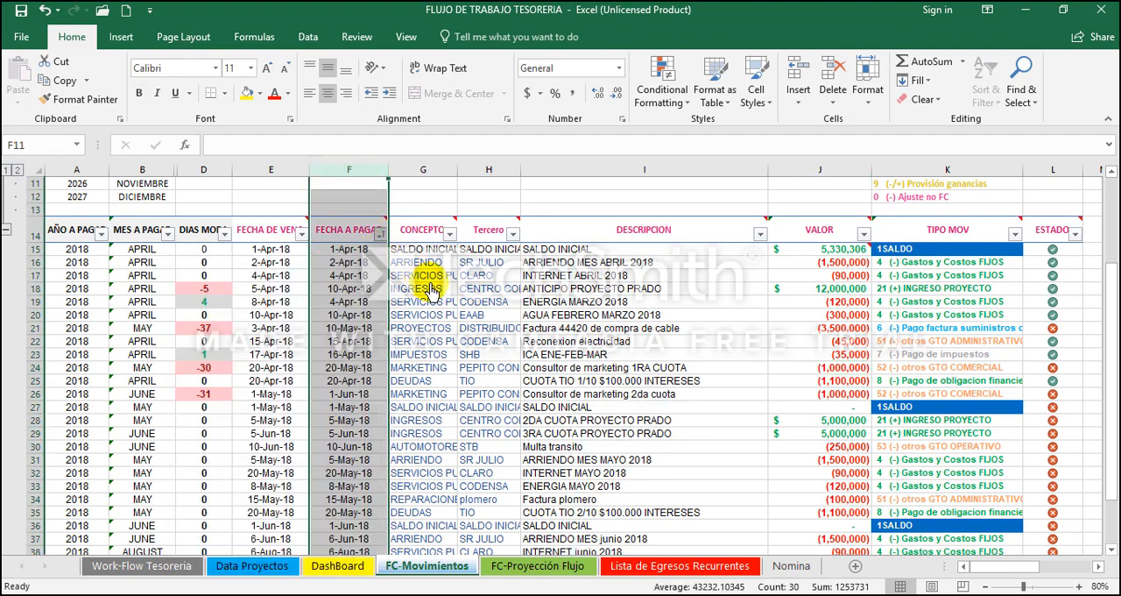
left_click(394, 251)
left_click(380, 236)
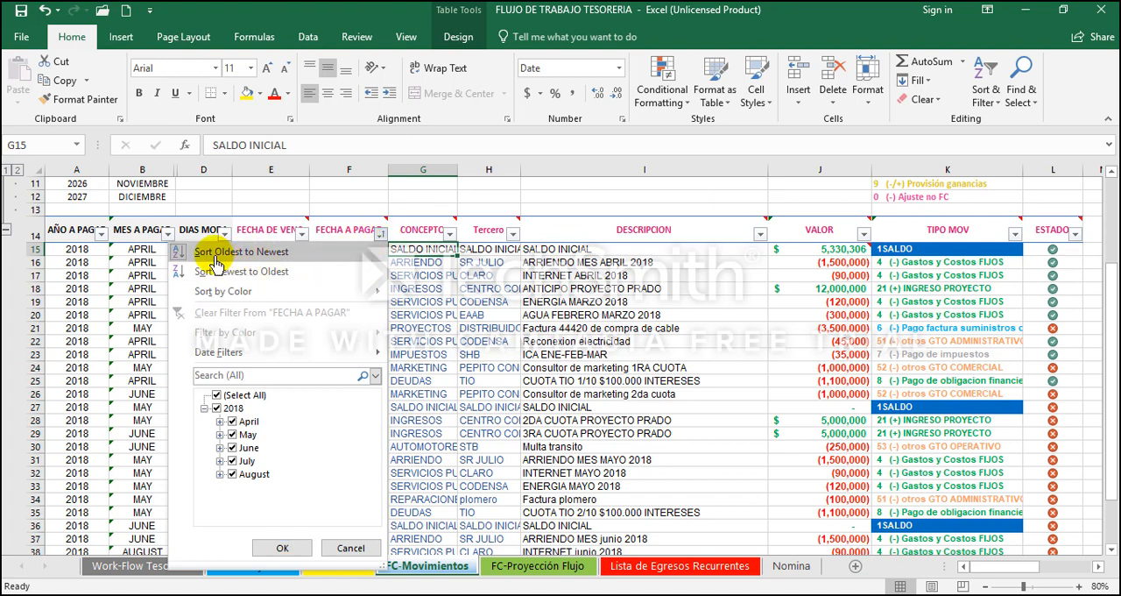
left_click(337, 261)
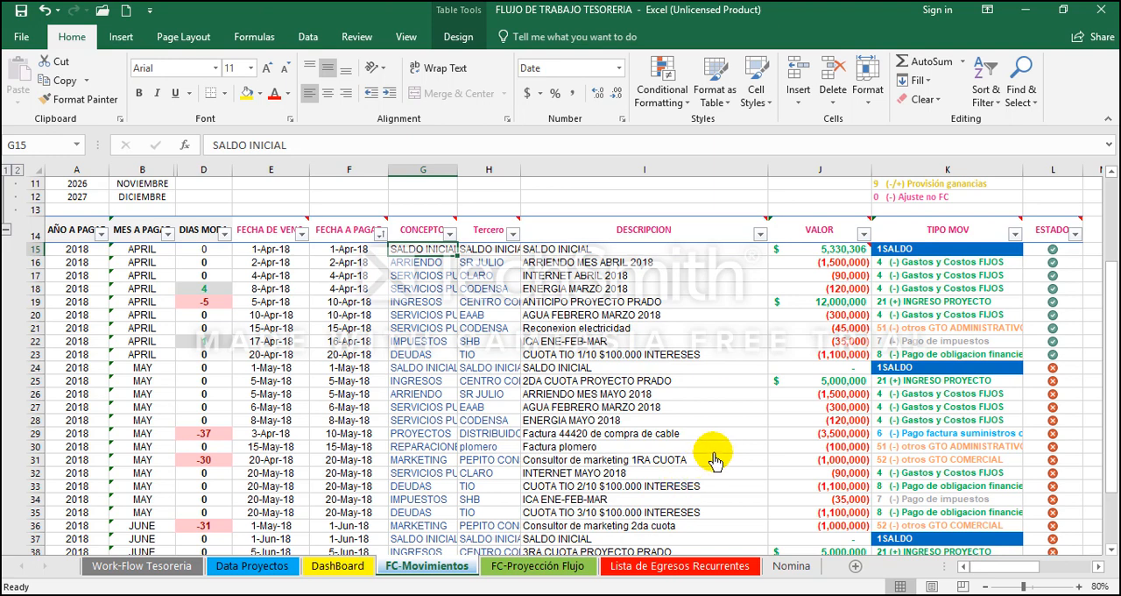
Step: Review the April payment dates, the May SALDO INICIAL record in row 24, and the ESTADO marks of the April and May movements
left_click_drag(352, 355, 354, 266)
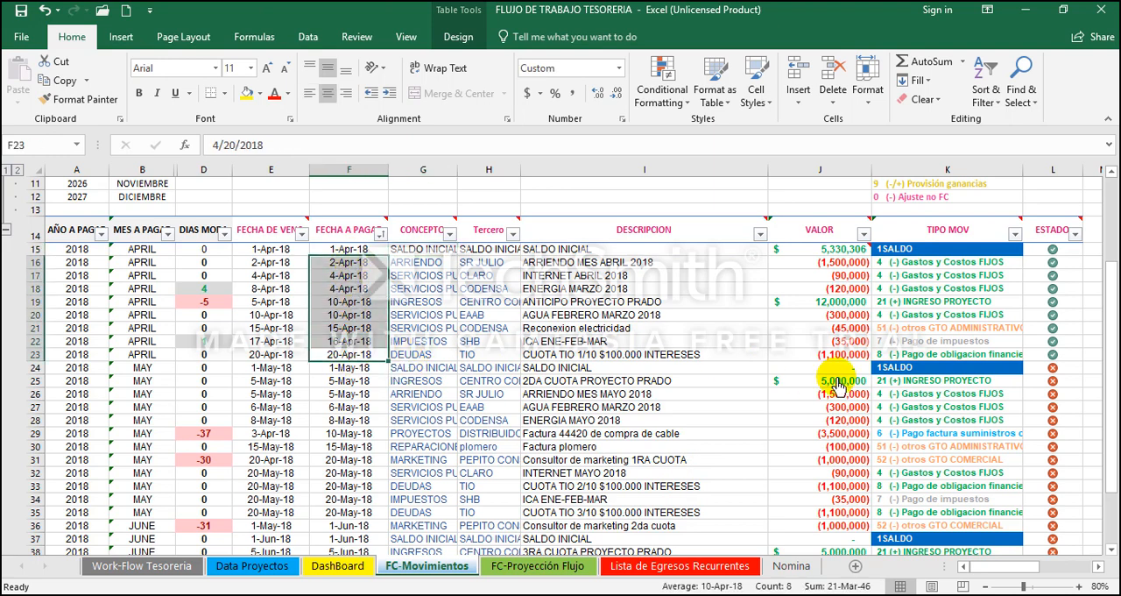
left_click_drag(902, 368, 333, 363)
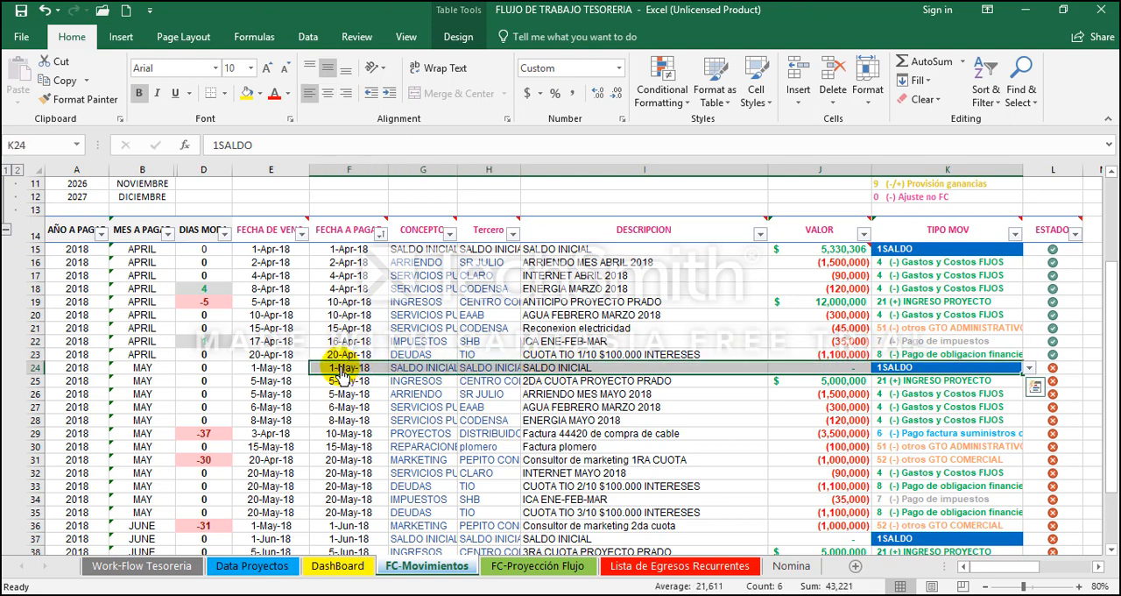
left_click_drag(1056, 343, 1053, 250)
left_click_drag(1050, 372, 1053, 537)
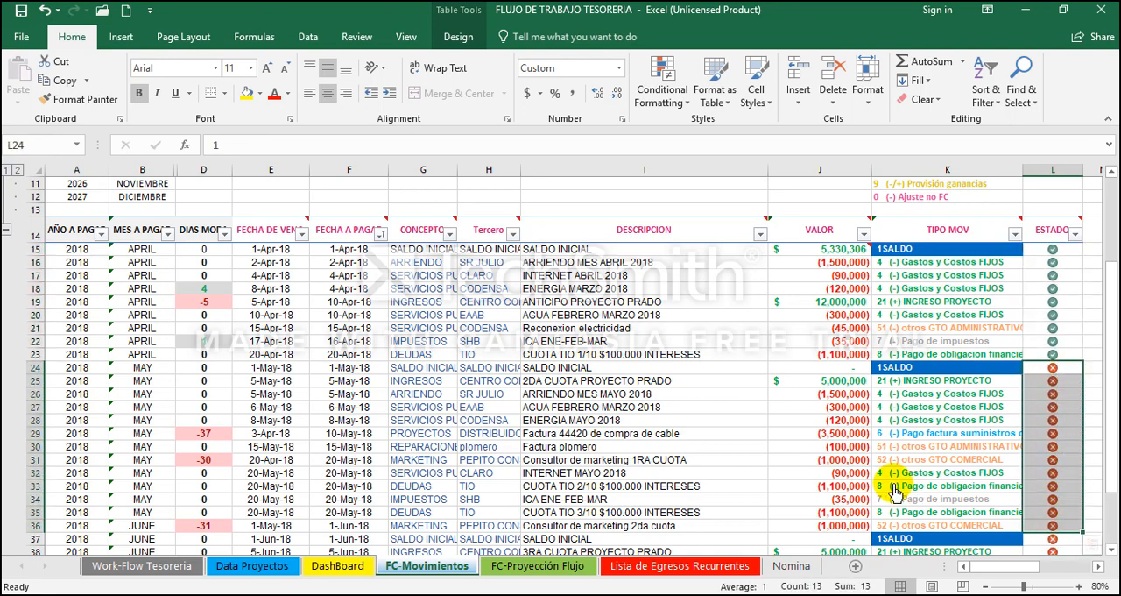
Step: Fill the VALOR cell of the May SALDO INICIAL in row 24 with yellow
key("Left")
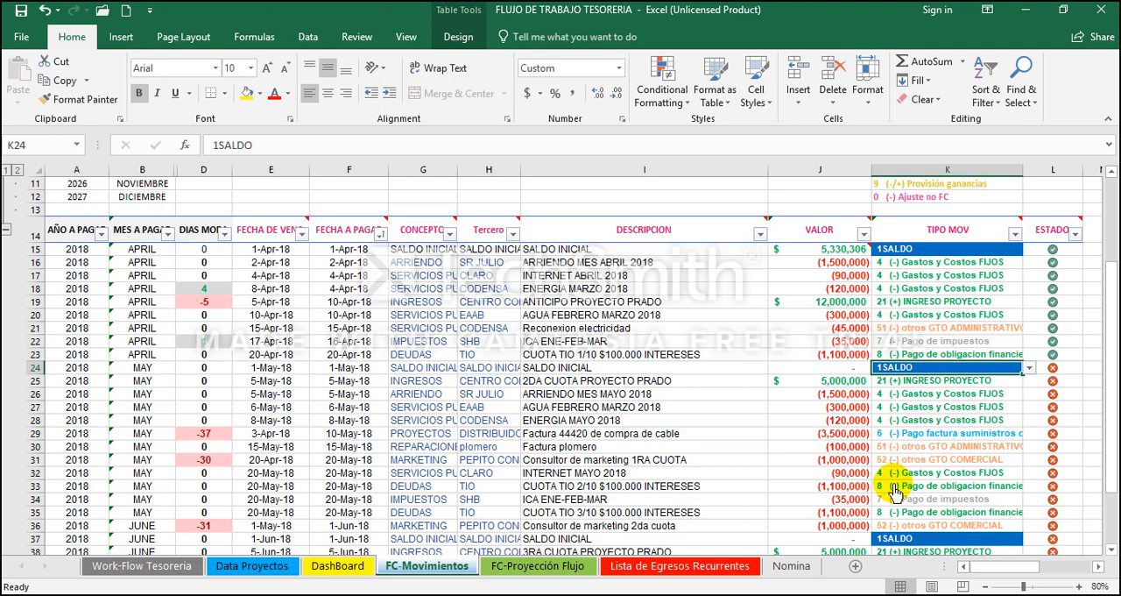
key("Left")
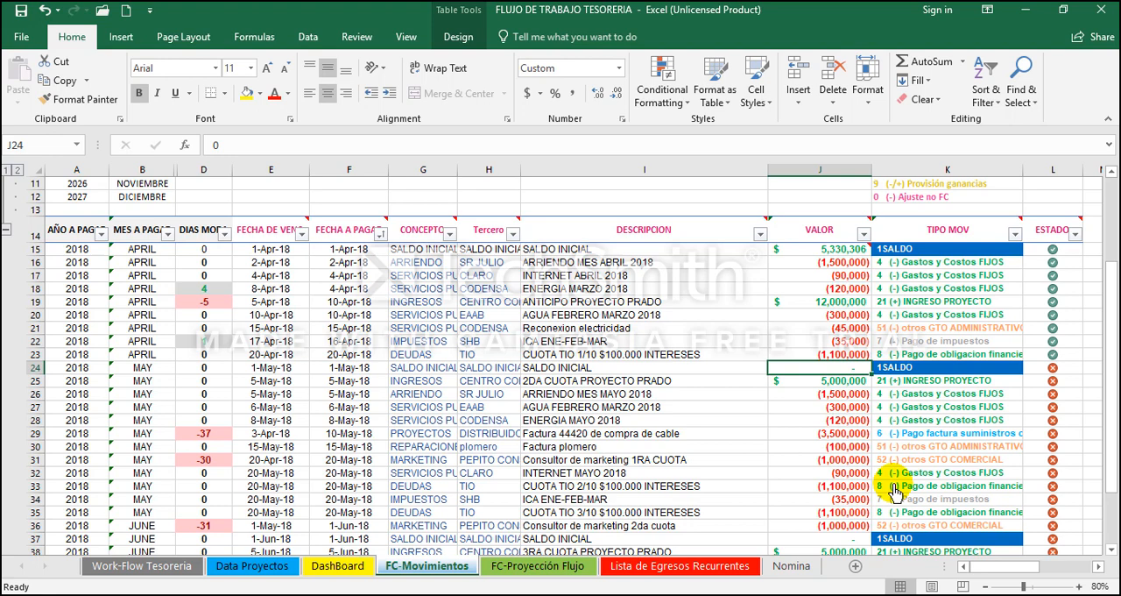
key("Left")
key("Right")
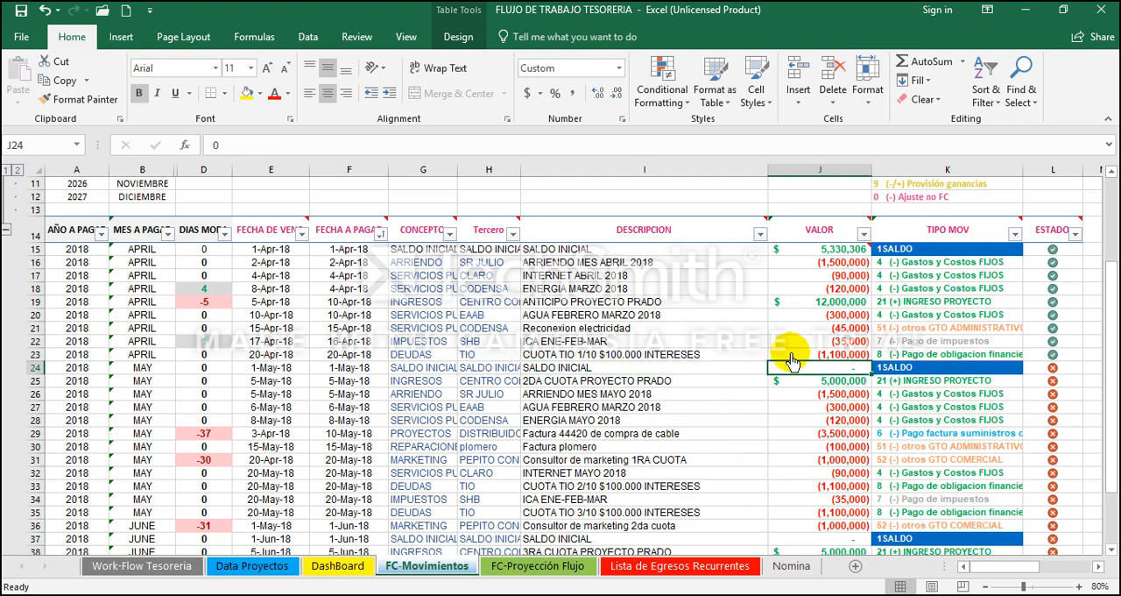
left_click(247, 94)
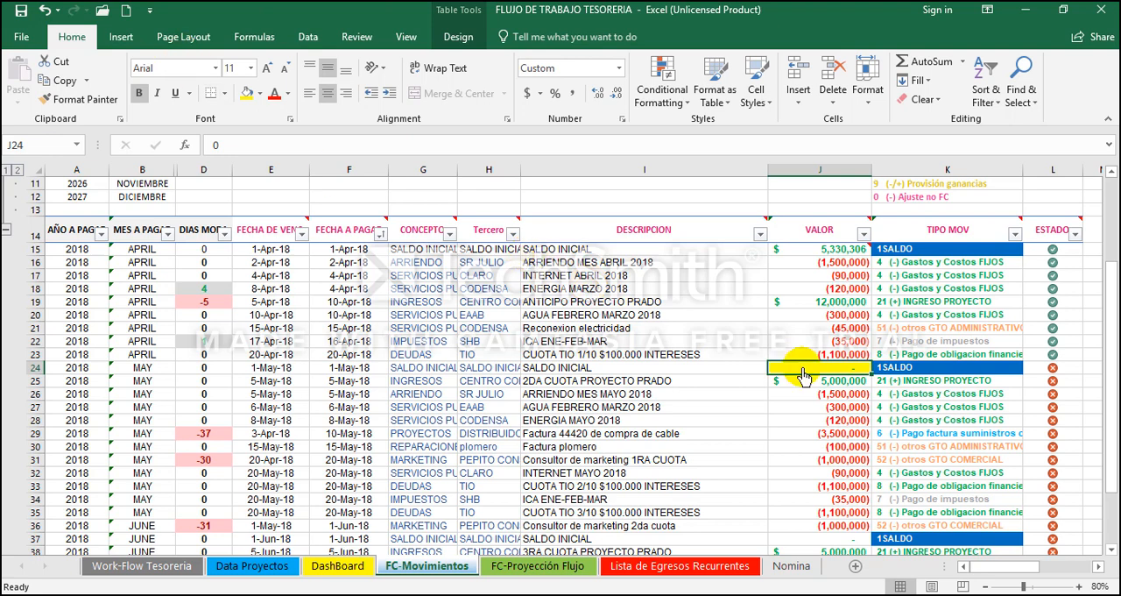
Step: Check the April amounts and set the VALOR of the May SALDO INICIAL in row 24 to 13976540
left_click_drag(804, 354, 821, 258)
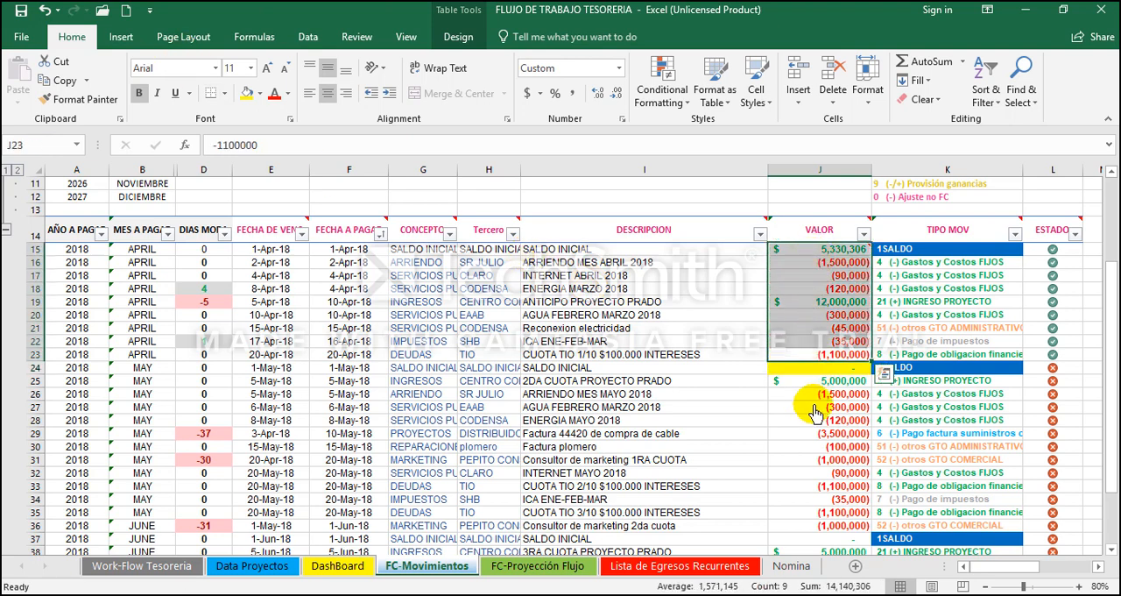
key("Down")
type("13")
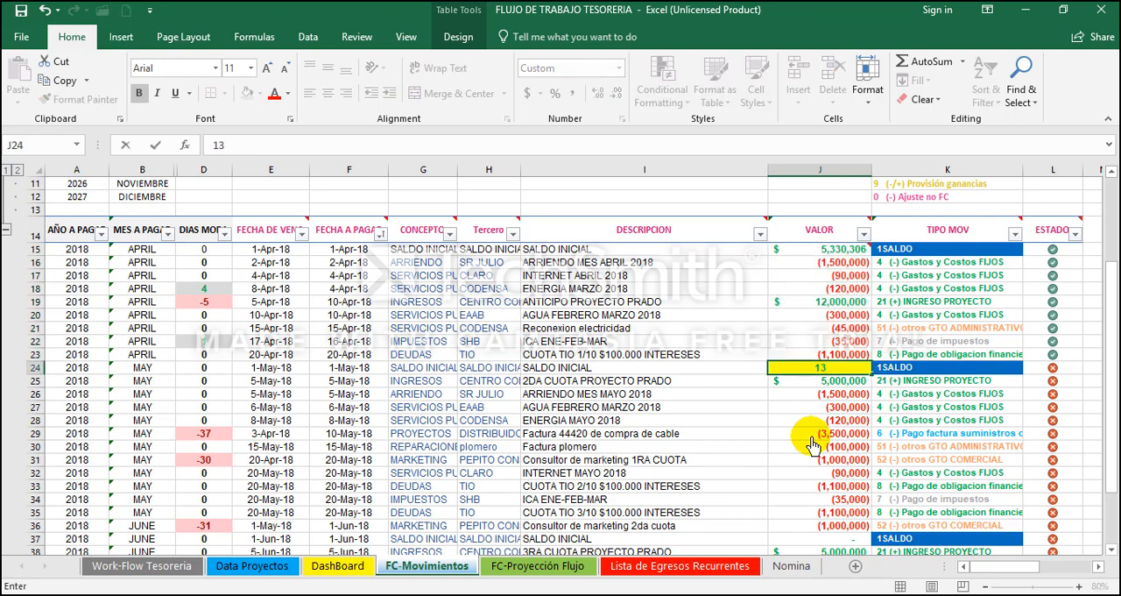
type("976543")
key("BackSpace")
type("0")
key("Return")
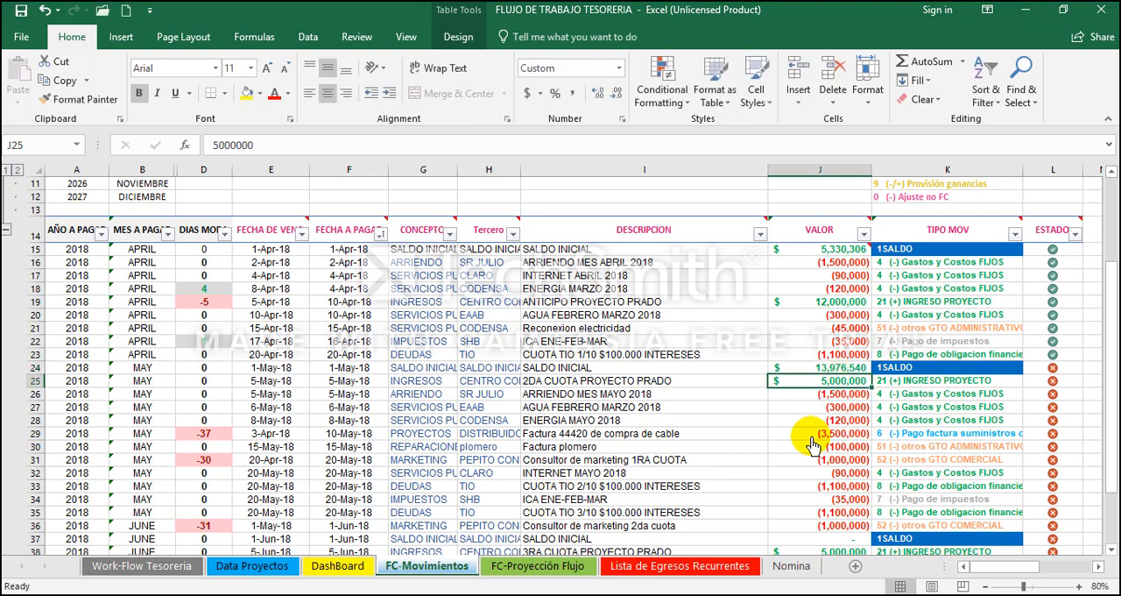
Step: Insert a comment on the May SALDO INICIAL amount in J24 and clear its default author text
key("Up")
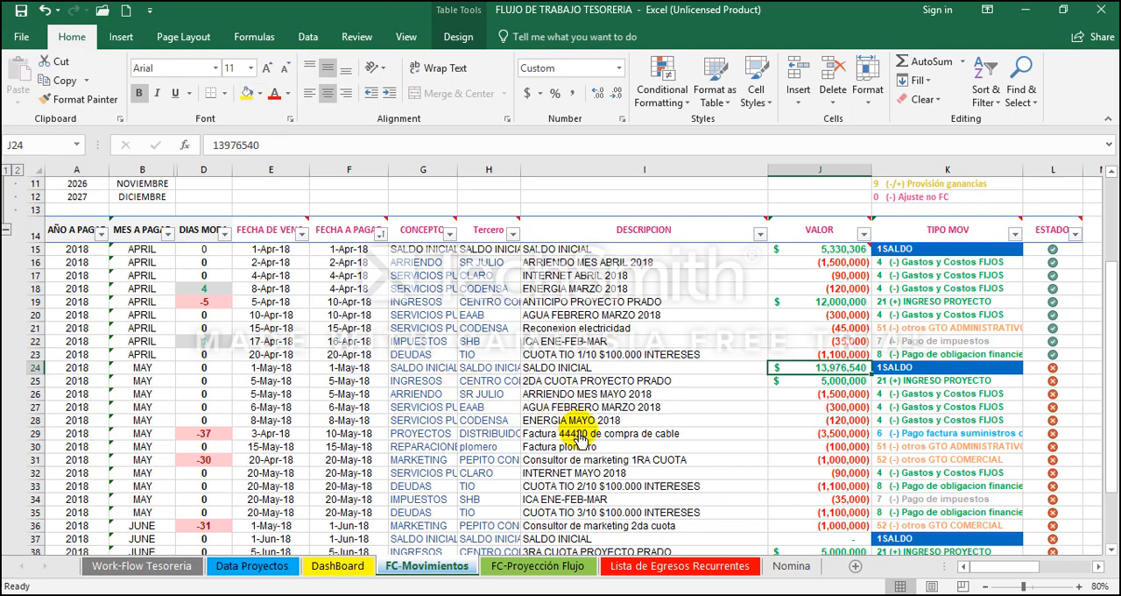
right_click(830, 373)
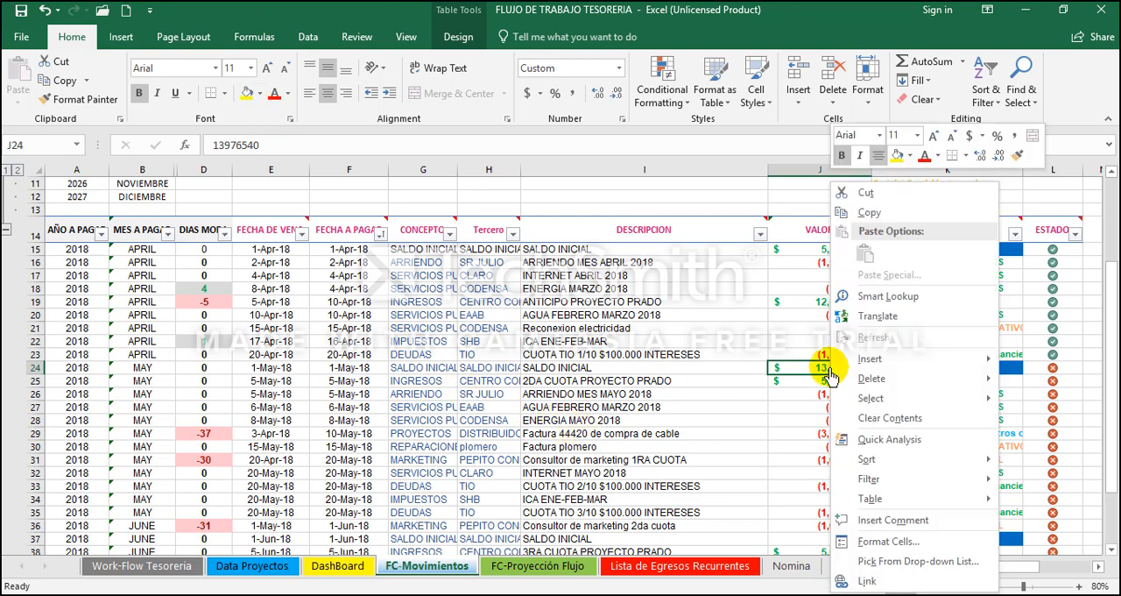
left_click(909, 522)
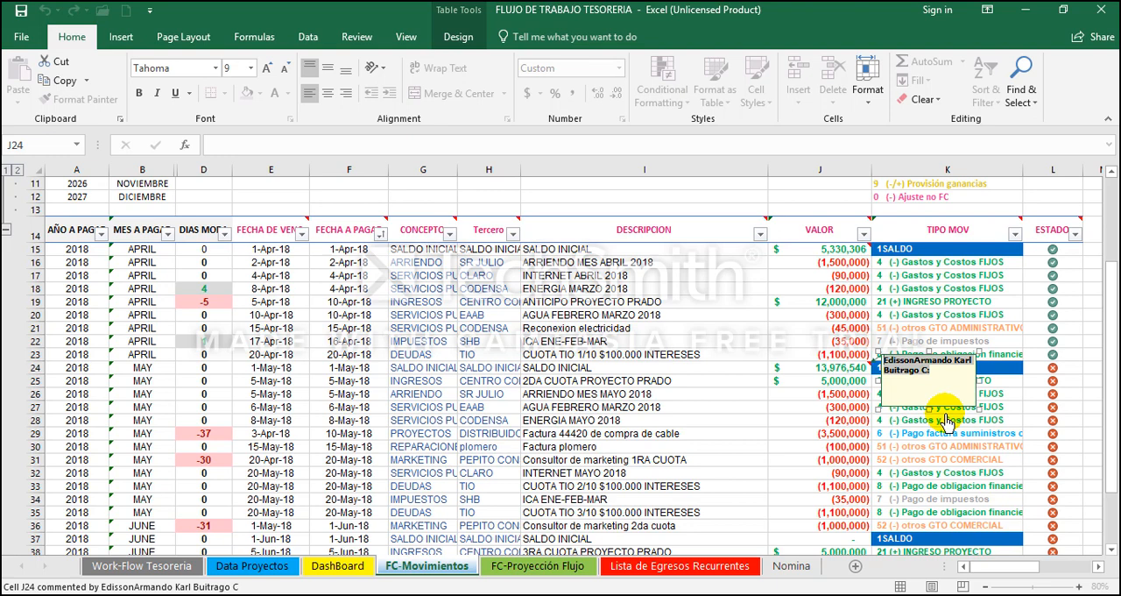
key("ctrl+a")
key("BackSpace")
Step: Write the savings account balance in the J24 comment as "cta ahorros.. $6700.000"
type("cta")
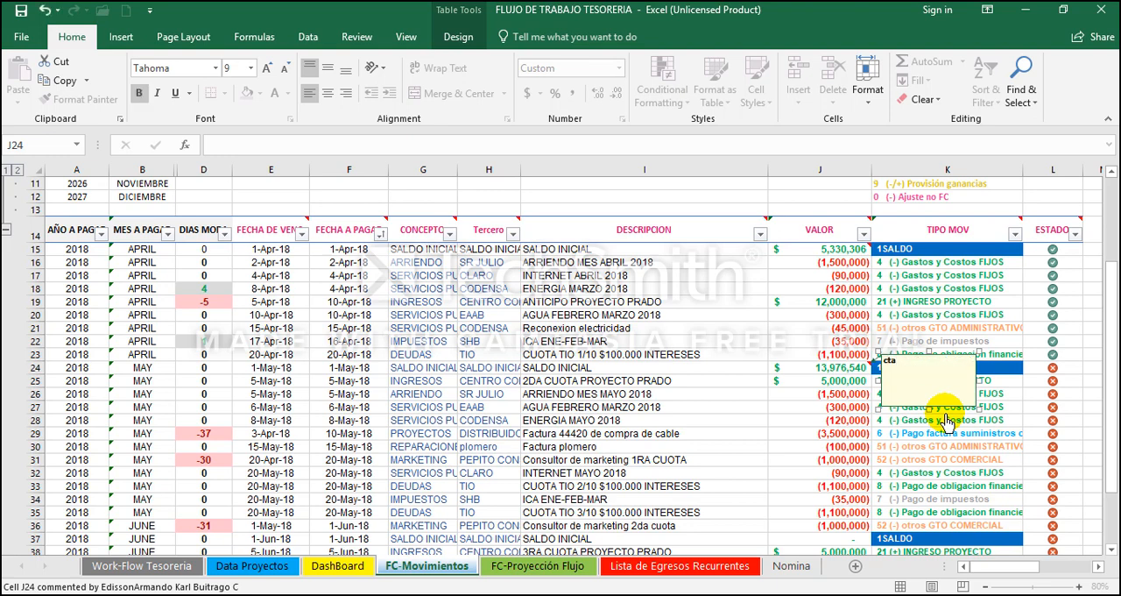
type(" haorr")
key("BackSpace")
key("BackSpace")
key("BackSpace")
key("BackSpace")
key("BackSpace")
type("ahorros>")
key("BackSpace")
type(".. $6")
type(".000")
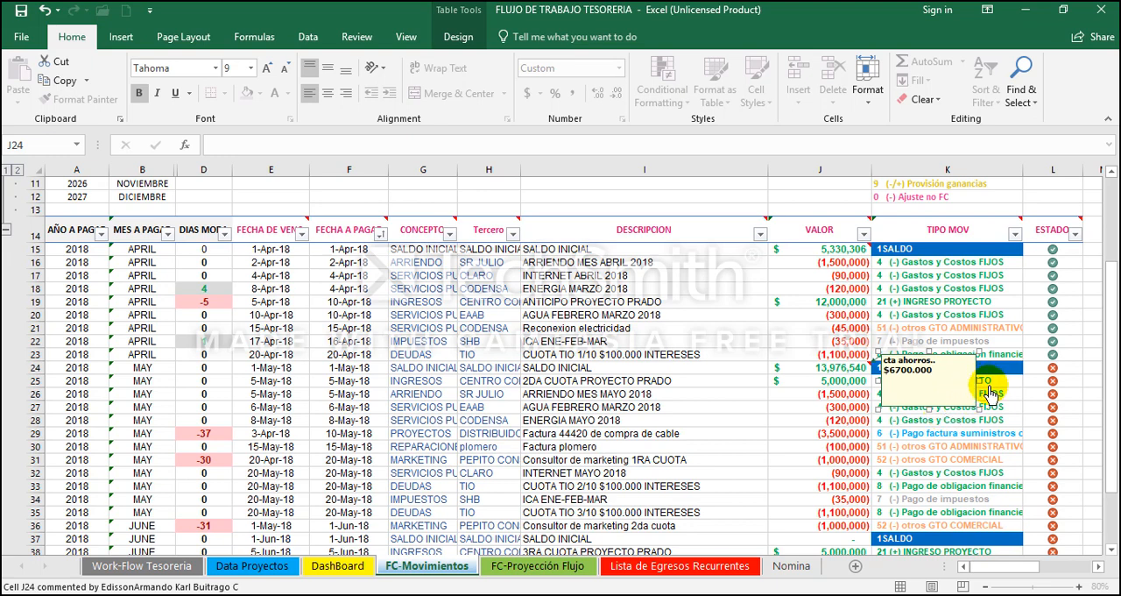
Step: Add the fiduciary account lines "fiductta costos fijo" and "$3.300.000" to the J24 comment
key("Return")
type("cta")
key("BackSpace")
key("BackSpace")
type("fiductta costos fijo")
type("3300000")
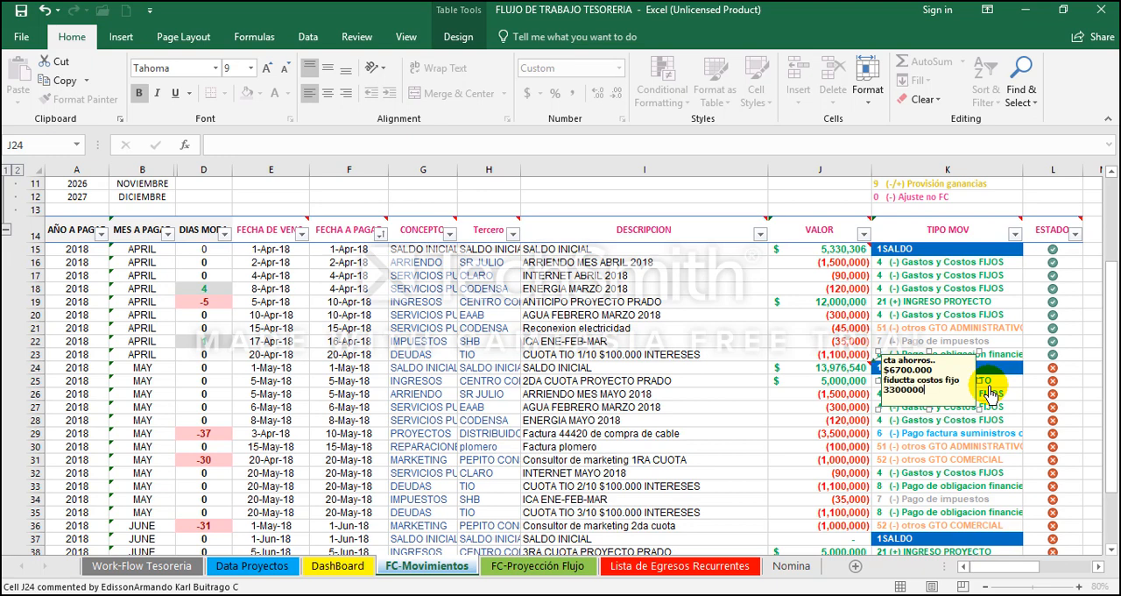
type(".")
key("Left")
type(",$")
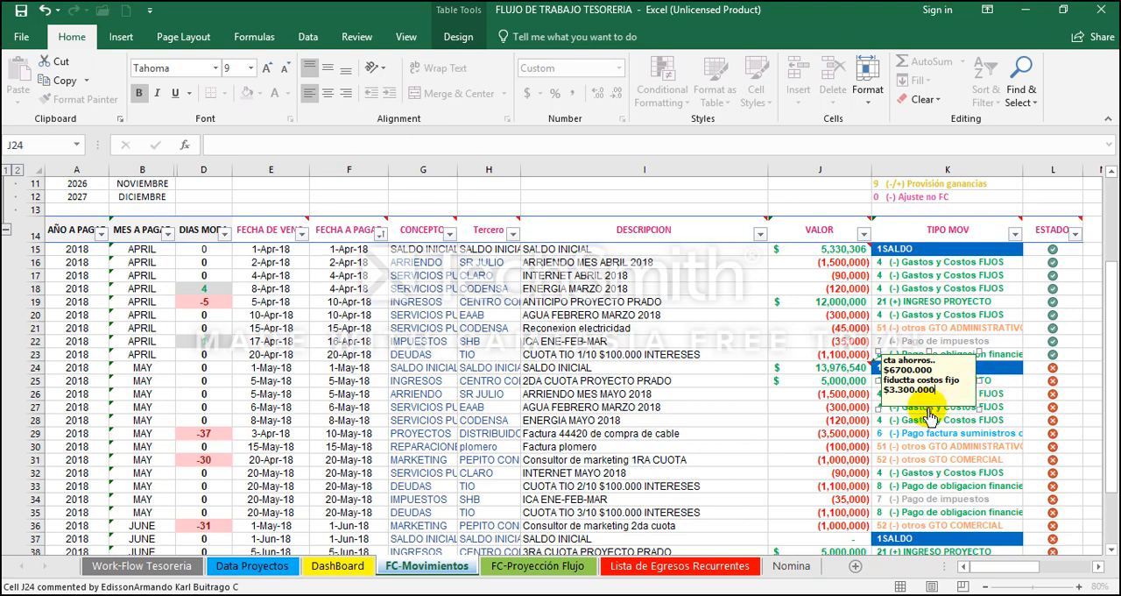
Step: Add "cta impuestos $76.540" and "caja genearak $3.000.000" to the J24 comment, each amount on its own line
key("Return")
type("d")
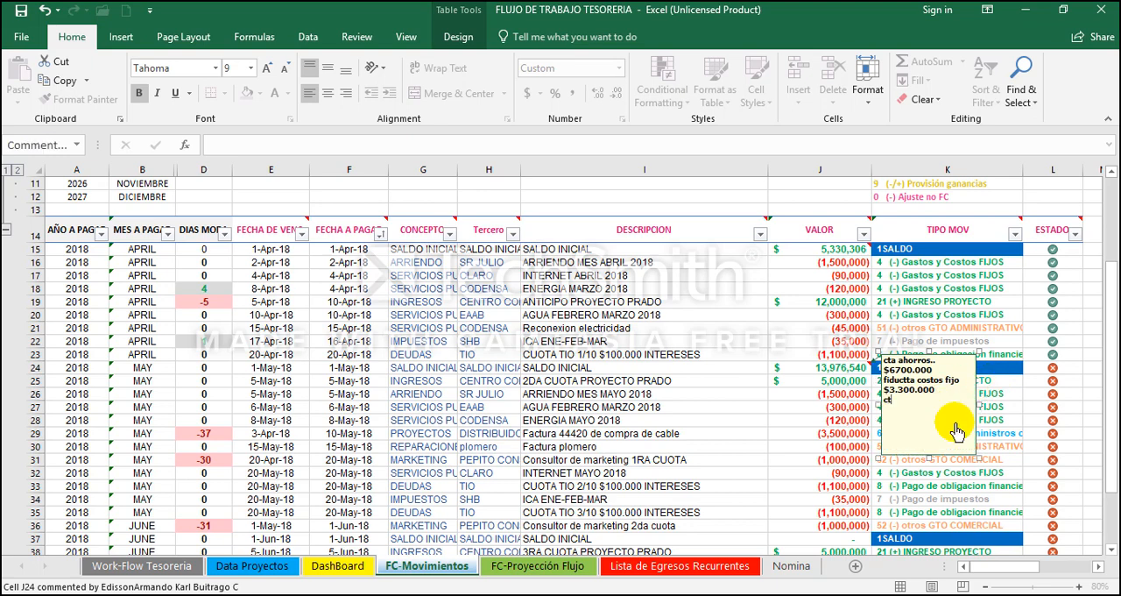
type("ta impuestos")
type("76.")
type("540")
type("ja gene")
type("arak")
key("Return")
type("$3.")
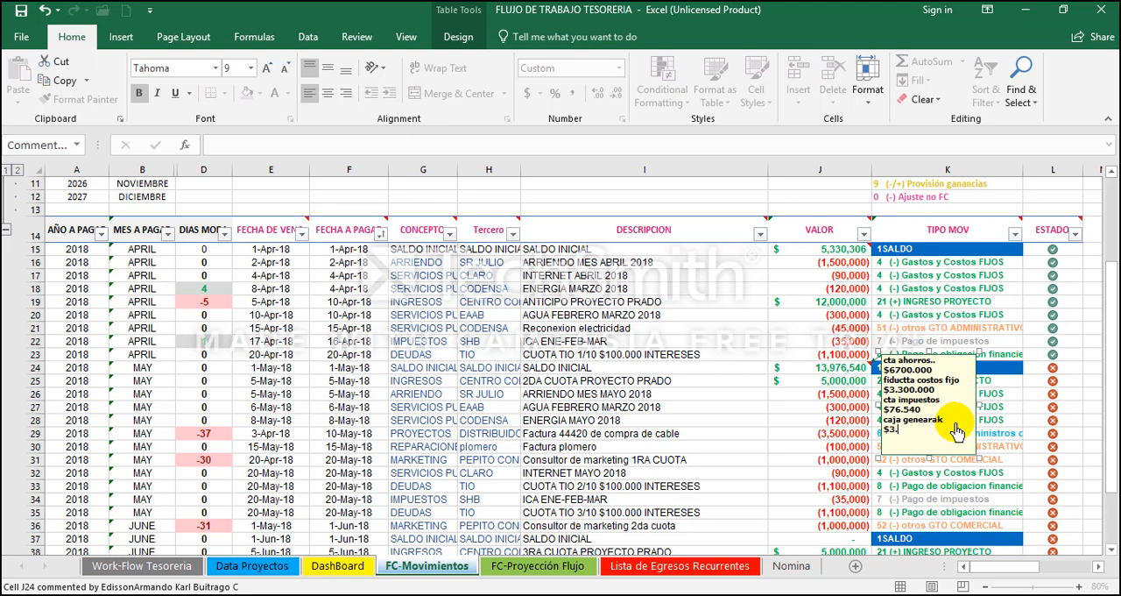
type("000.000")
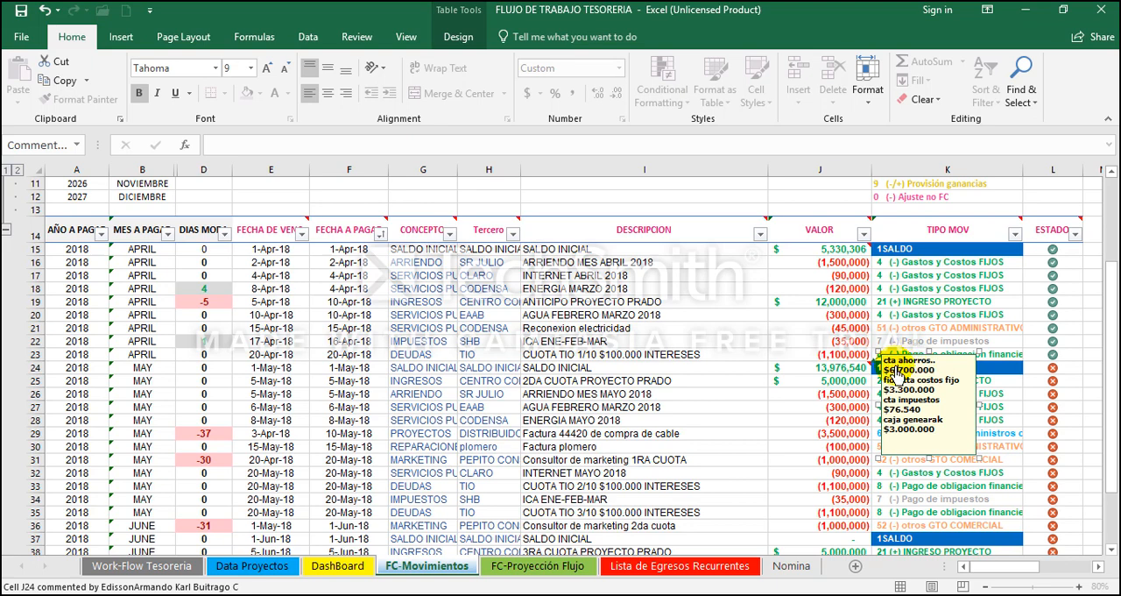
Step: Correct the comment's savings amount to $6.700.000 and set the May SALDO INICIAL VALOR in J24 to =6700000+3300000+76540+3000000
left_click(835, 377)
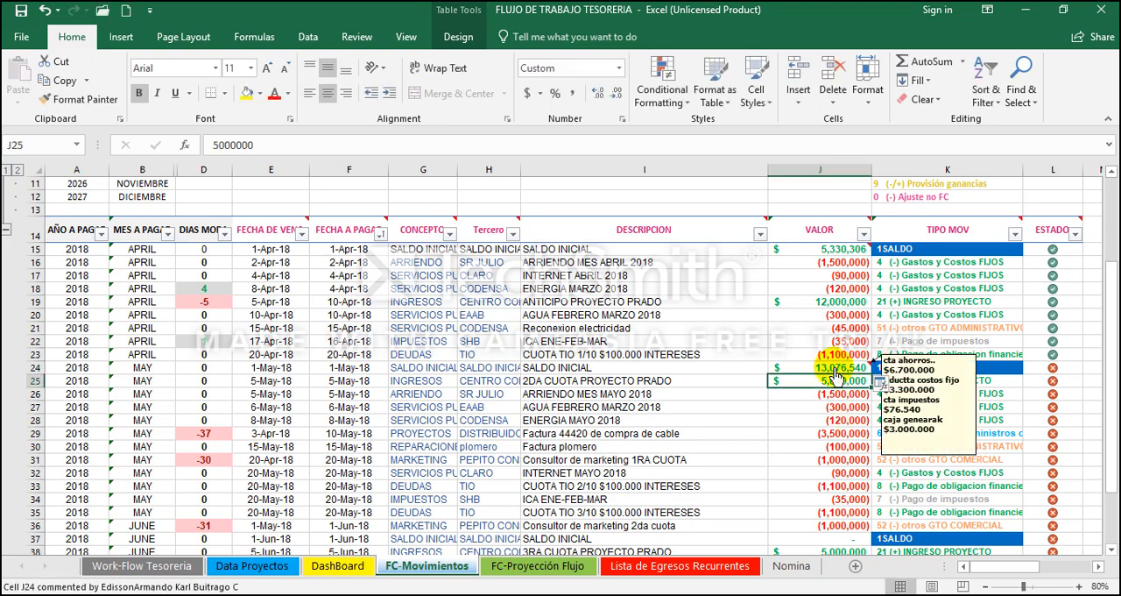
left_click(833, 369)
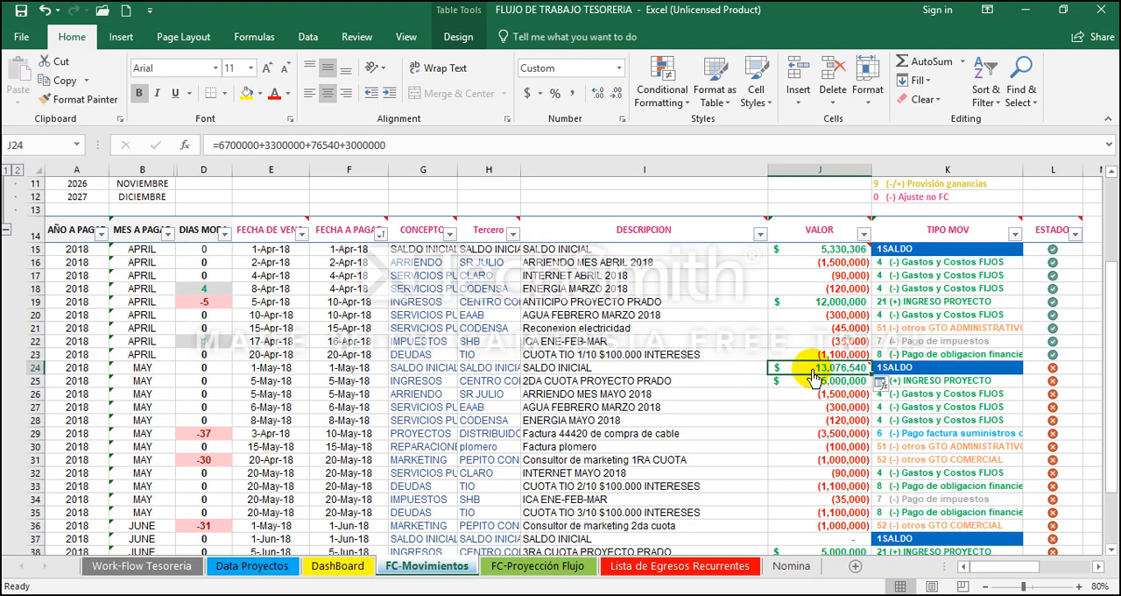
mouse_move(812, 375)
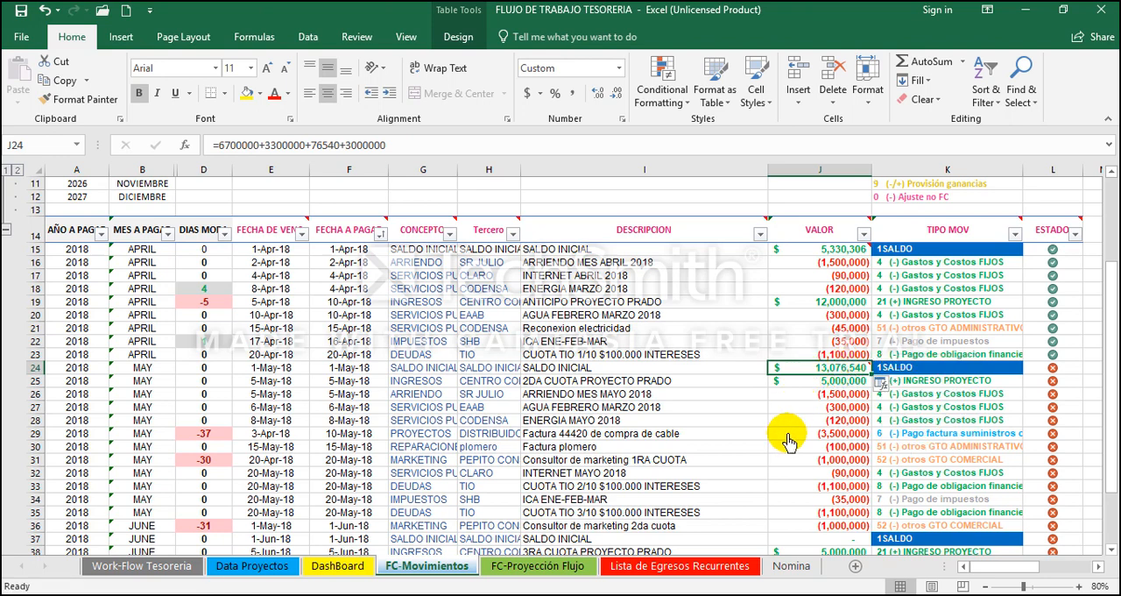
Step: Look through the VALOR column above the May SALDO INICIAL and select the whole of row 24 to inspect it
key("Up")
key("Up")
key("Up")
key("Up")
key("Up")
key("Up")
key("Up")
key("Up")
key("Up")
key("Up")
key("Up")
key("Down")
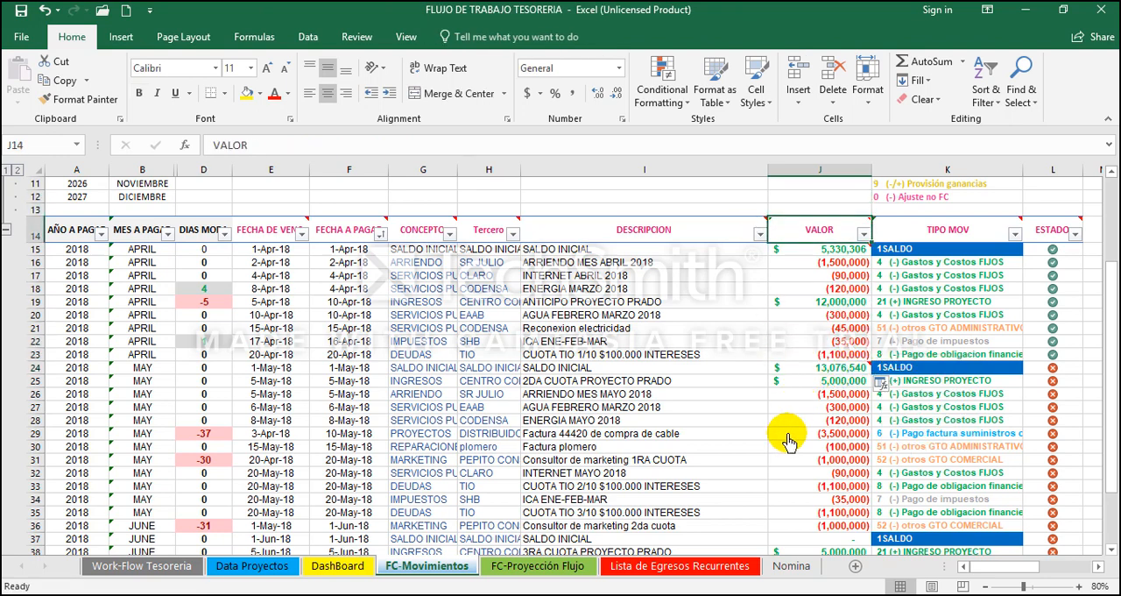
key("Down")
key("Down")
key("Down")
key("Down")
key("Down")
key("Down")
key("Down")
key("Down")
key("Down")
key("Down")
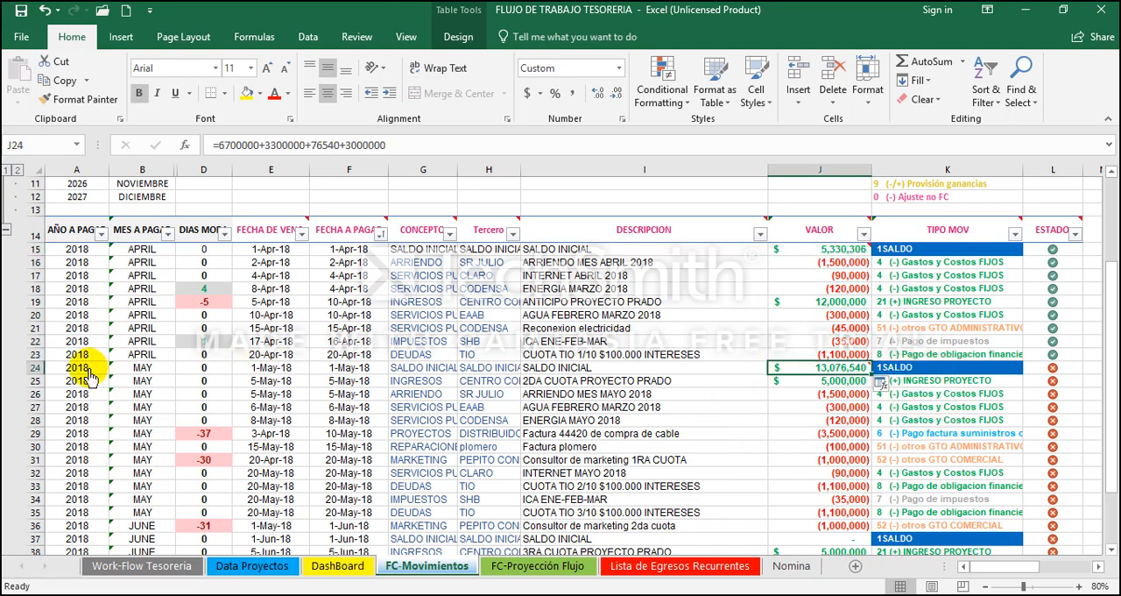
left_click(33, 367)
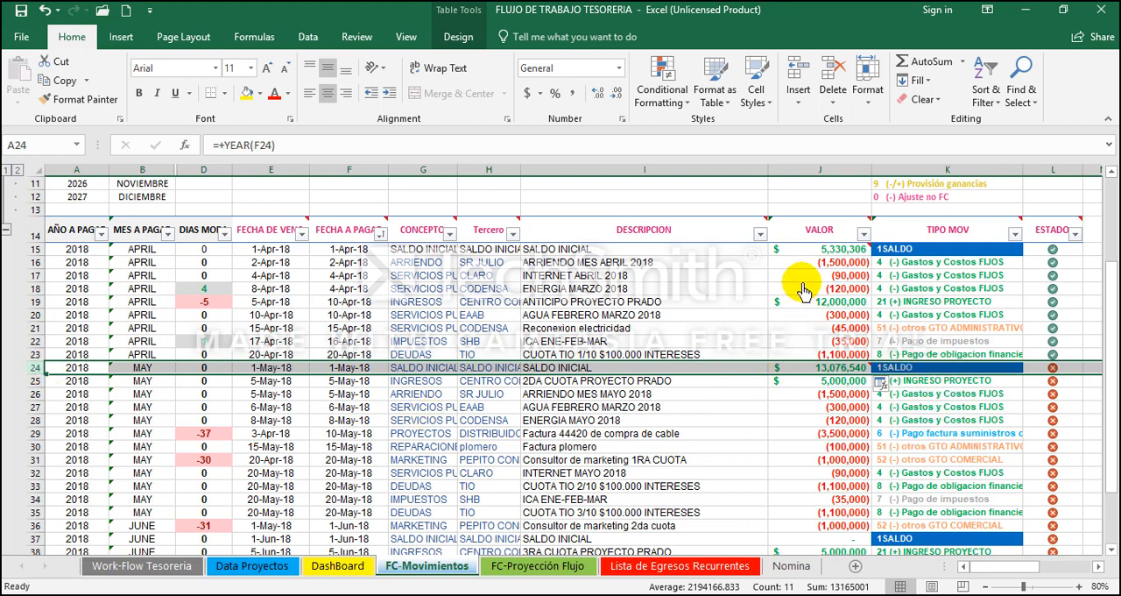
Step: Compare the April SALDO INICIAL, expenses and ANTICIPO PROYECTO PRADO income with the May SALDO INICIAL amount and its comment
left_click(807, 250)
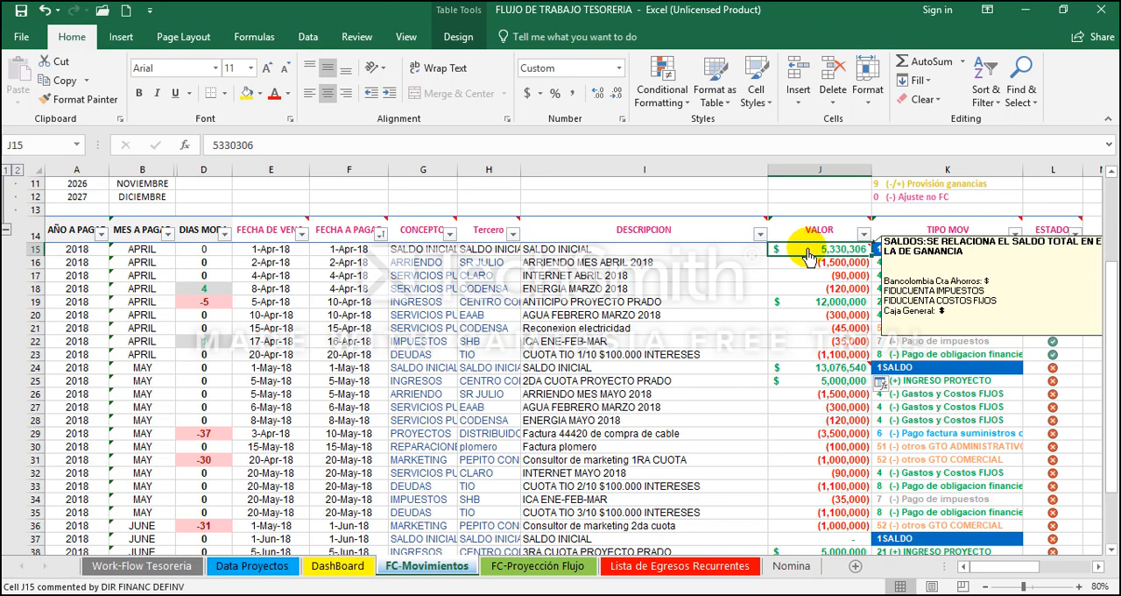
key("shift+Down")
key("shift+Down")
left_click(823, 316)
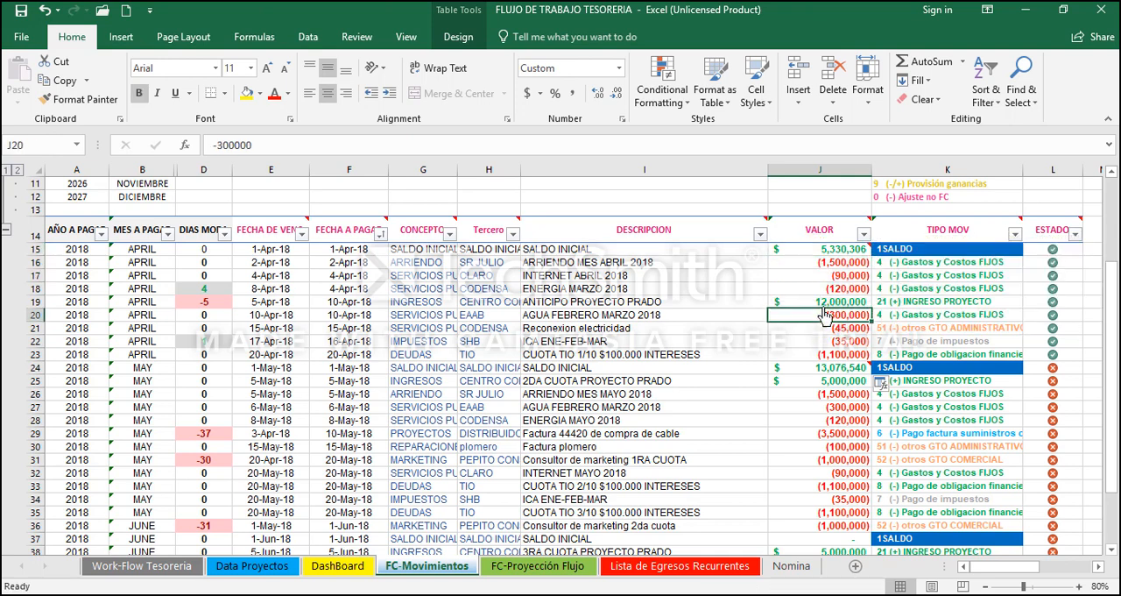
left_click_drag(824, 262, 829, 355)
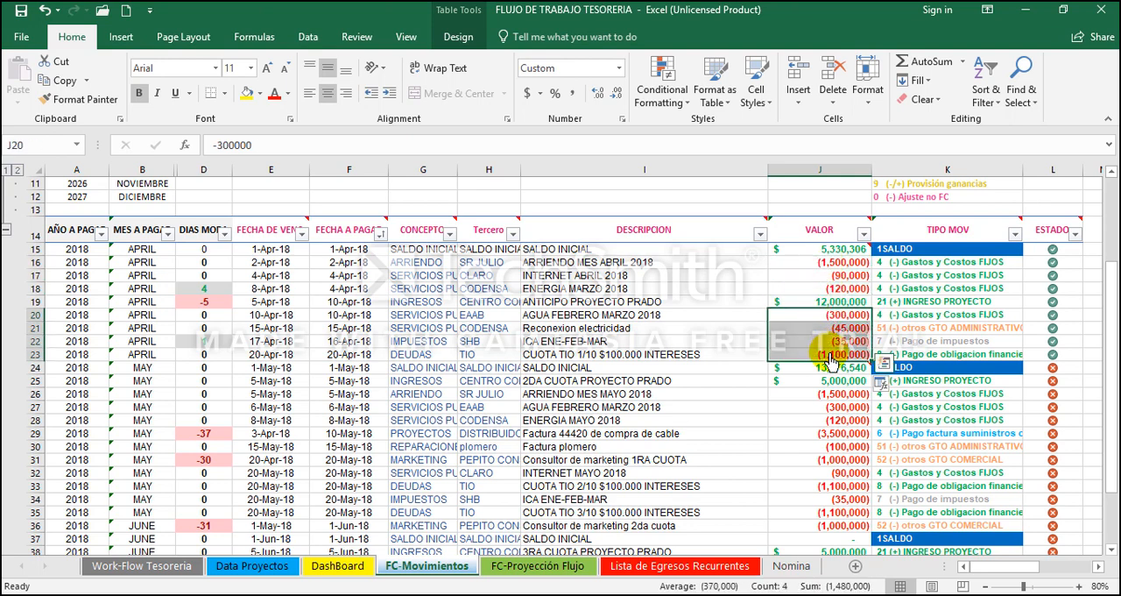
left_click(829, 304)
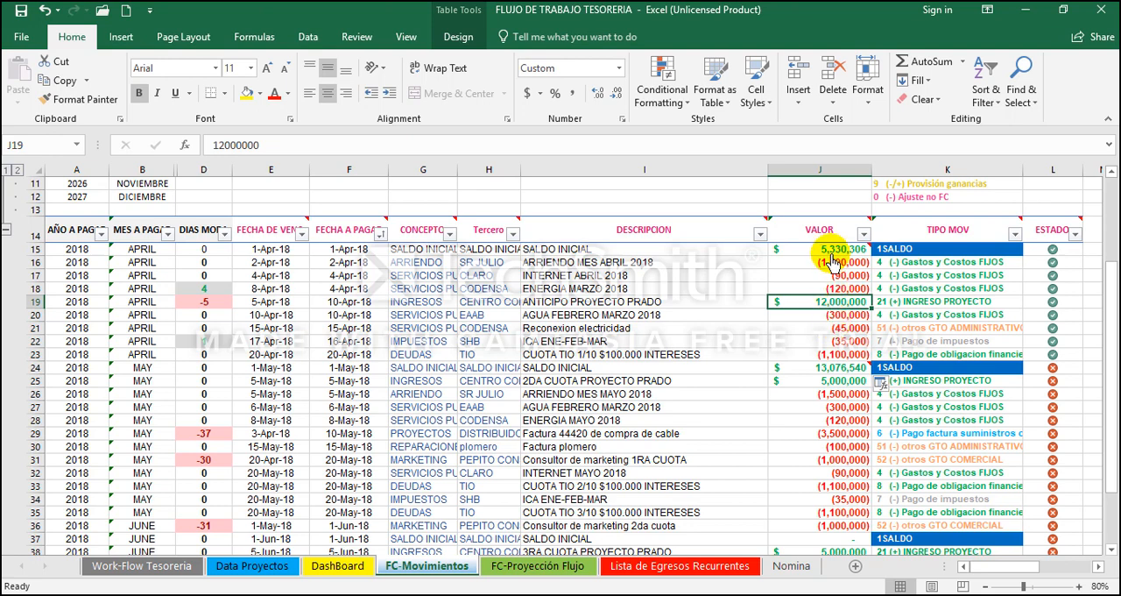
left_click(847, 369)
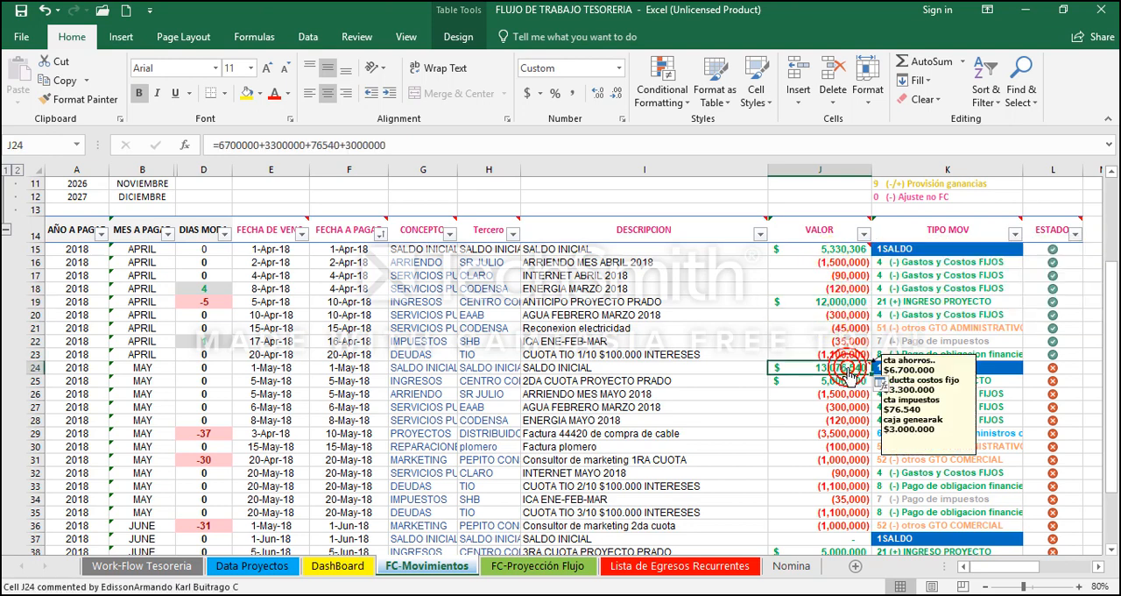
Step: Check the sum of the April VALOR amounts in J15:J23 against the May SALDO INICIAL in J24
left_click_drag(843, 250, 843, 359)
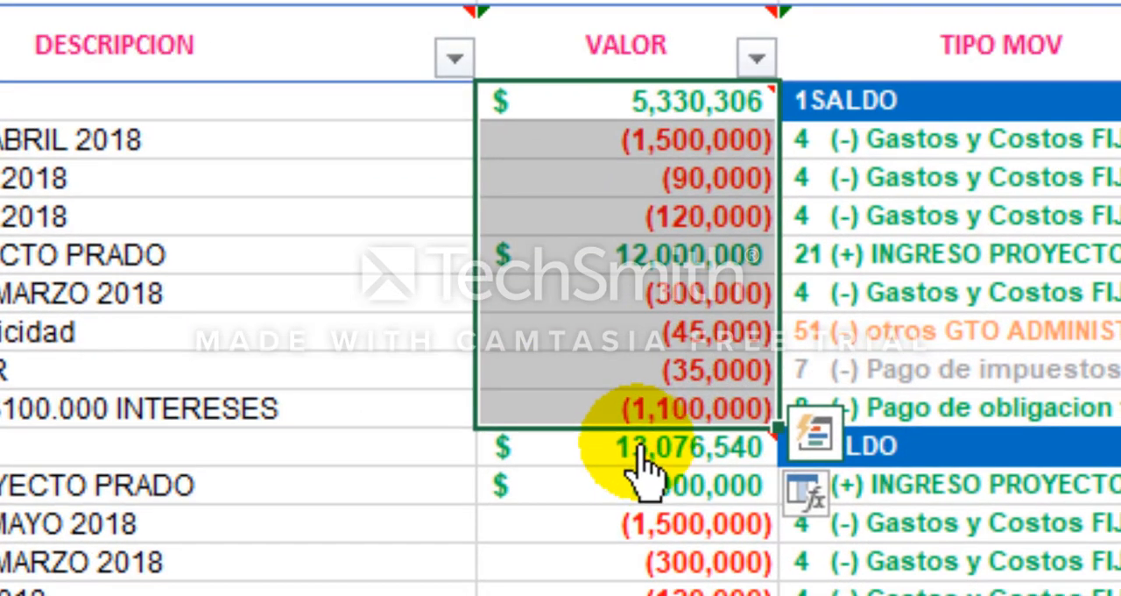
mouse_move(642, 459)
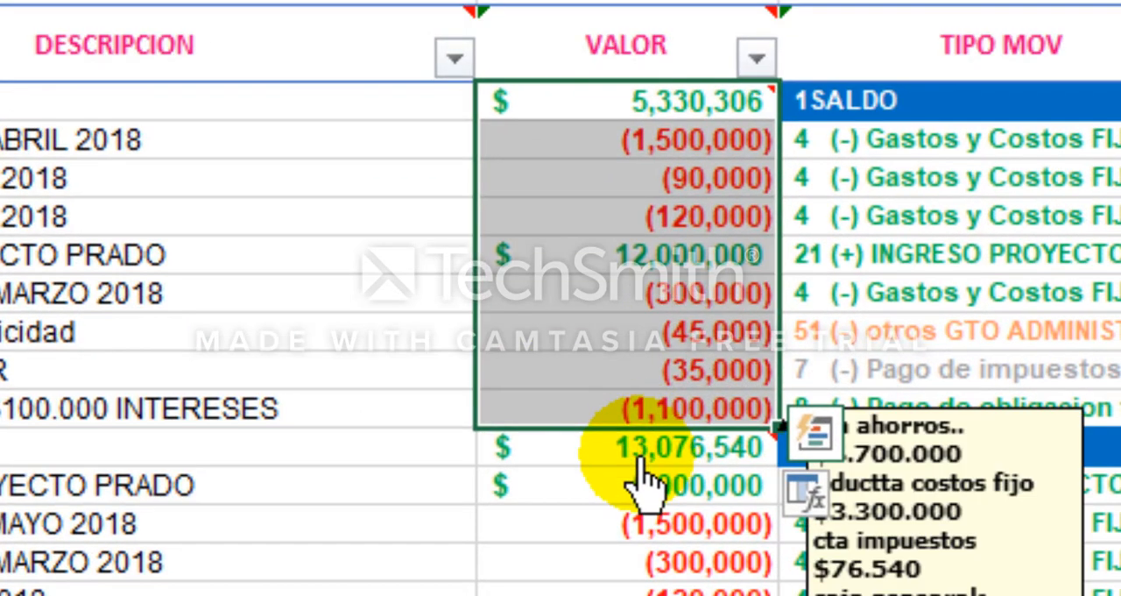
left_click(624, 458)
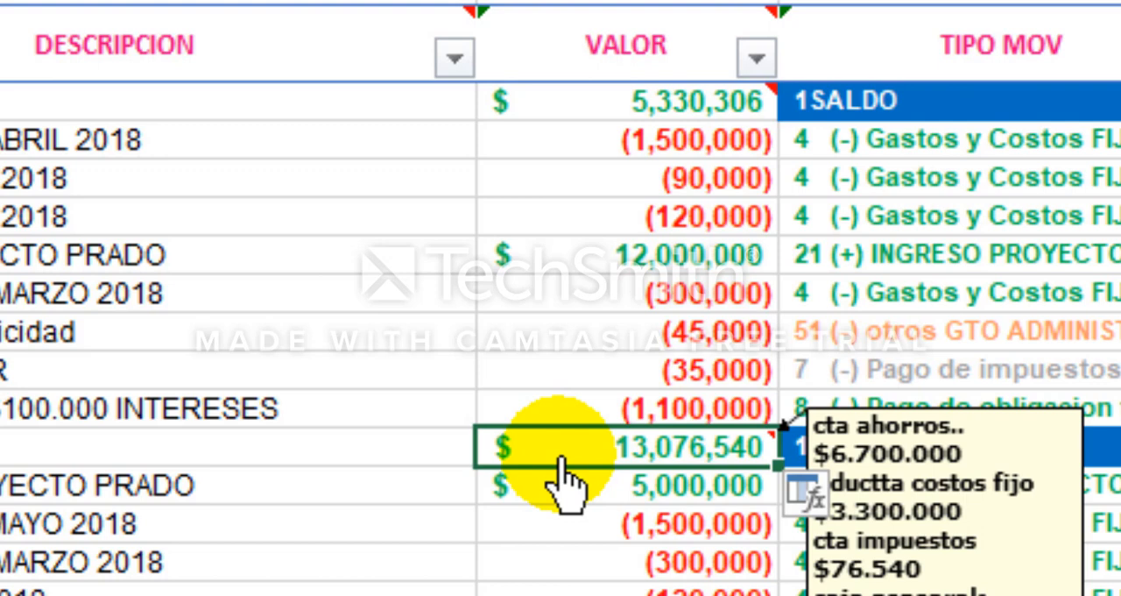
Step: Review the April movements in the VALOR column from J16 to J23, between the two SALDO INICIAL rows
key("Up")
key("shift+Up")
key("shift+Up")
key("shift+Up")
key("shift+Up")
key("shift+Up")
key("shift+Up")
key("shift+Up")
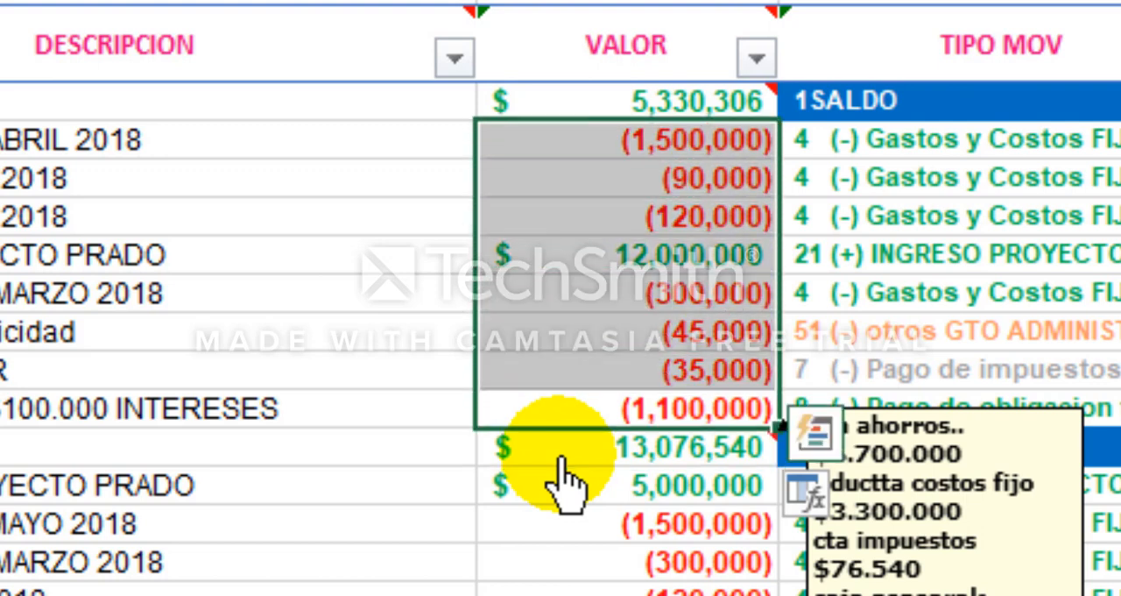
key("Down")
key("Up")
key("Up")
key("Up")
key("Up")
key("Up")
key("Up")
key("Up")
key("Up")
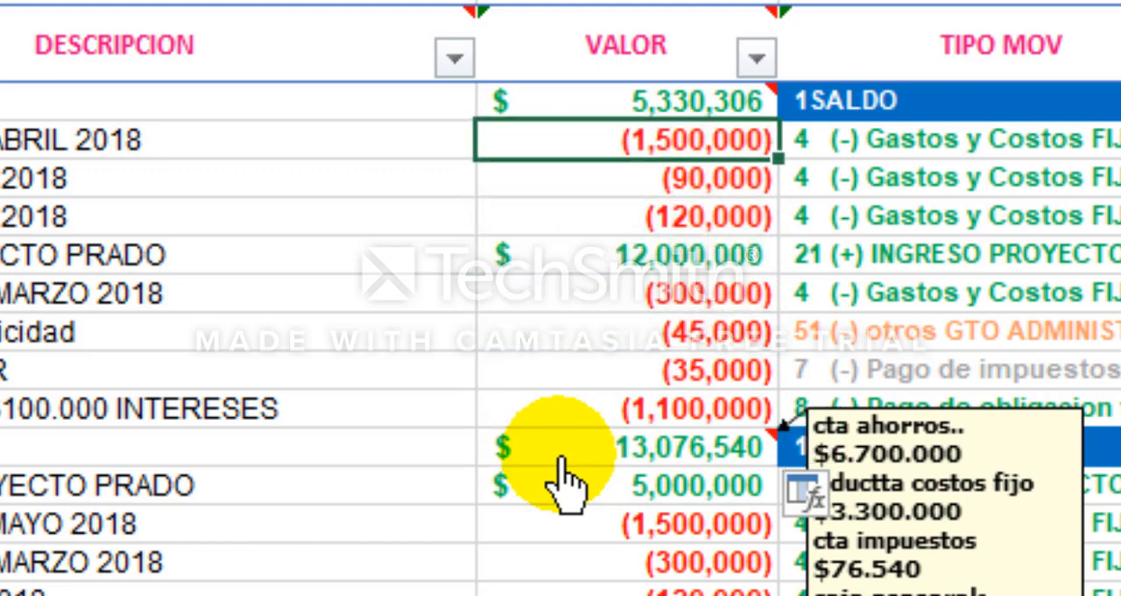
key("shift+Down")
key("shift+Down")
key("shift+Down")
key("shift+Down")
key("shift+Down")
key("shift+Down")
key("shift+Down")
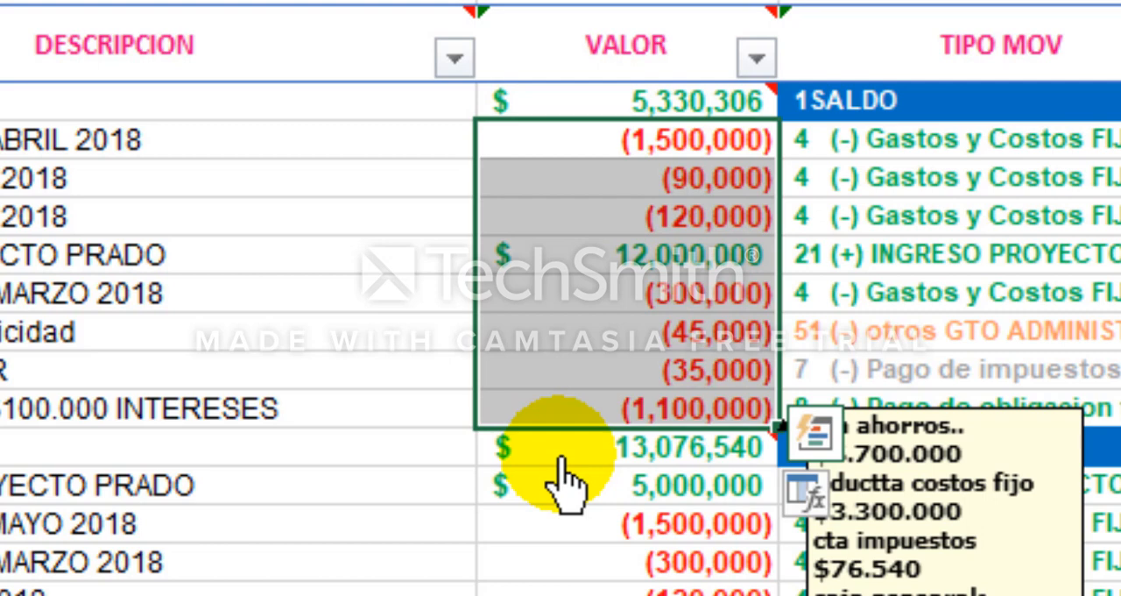
key("Left")
key("Right")
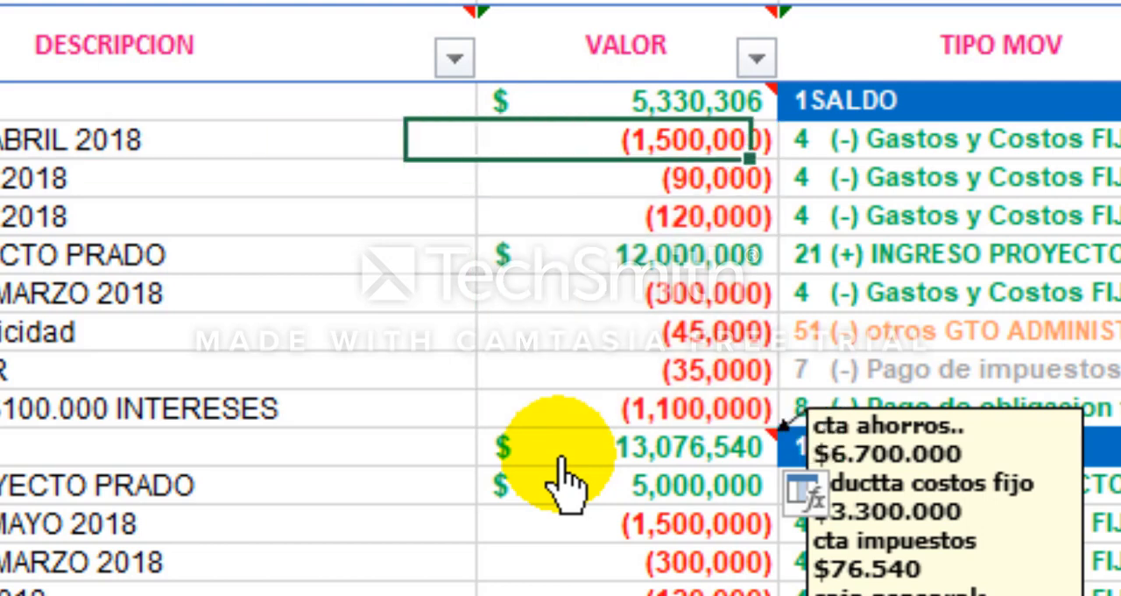
key("shift+Down")
key("shift+Down")
key("shift+Down")
key("shift+Down")
key("shift+Down")
key("shift+Down")
key("shift+Down")
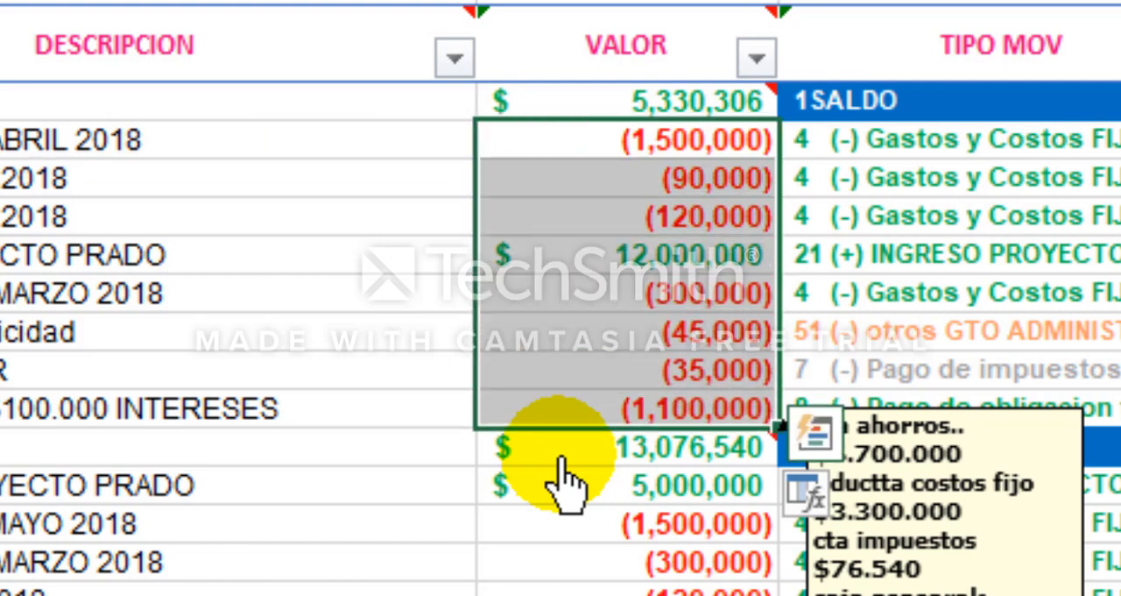
Step: Examine the dates, concepts, third parties and descriptions of the April movements below the April SALDO INICIAL
key("Left")
key("Left")
key("Left")
key("Left")
key("Left")
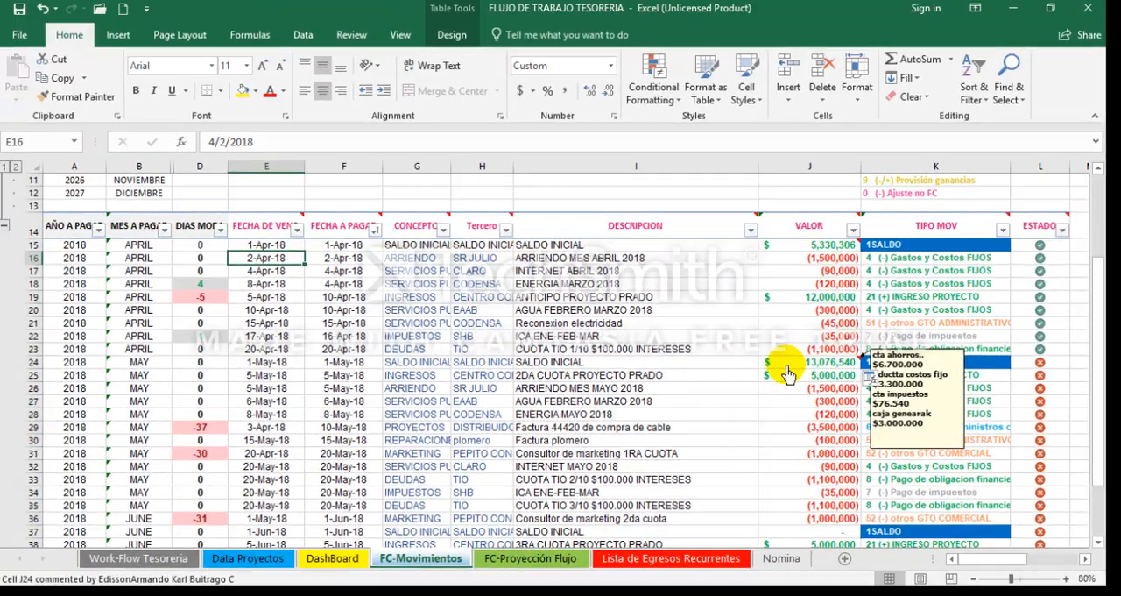
key("shift+Down")
key("shift+Down")
key("shift+Down")
key("shift+Down")
key("shift+Down")
key("shift+Down")
key("shift+Right")
key("shift+Right")
key("shift+Right")
key("shift+Right")
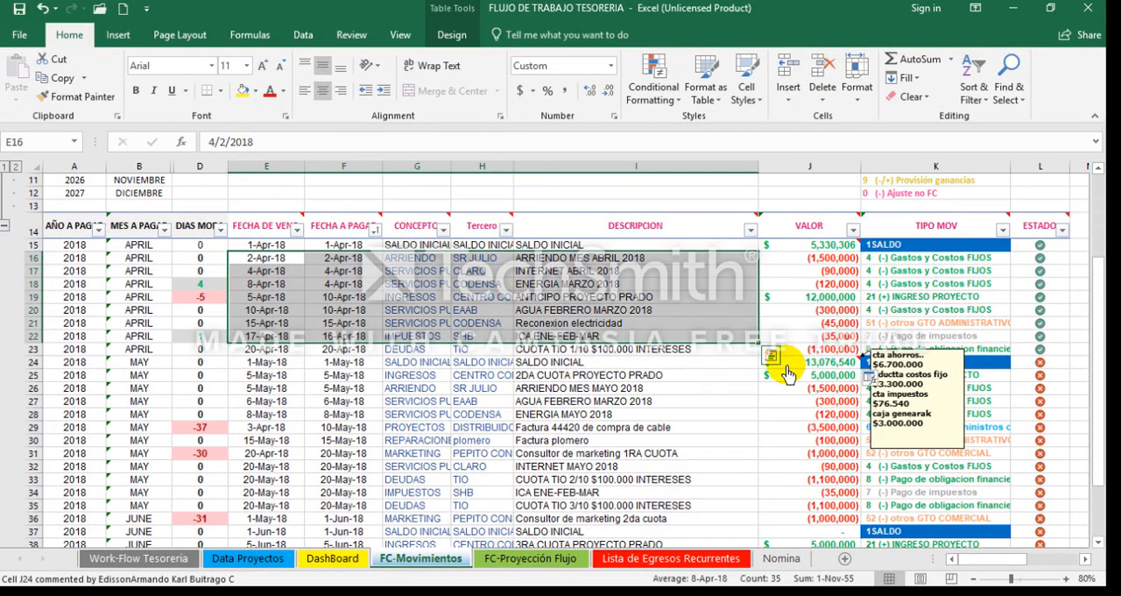
key("Down")
key("Right")
key("Right")
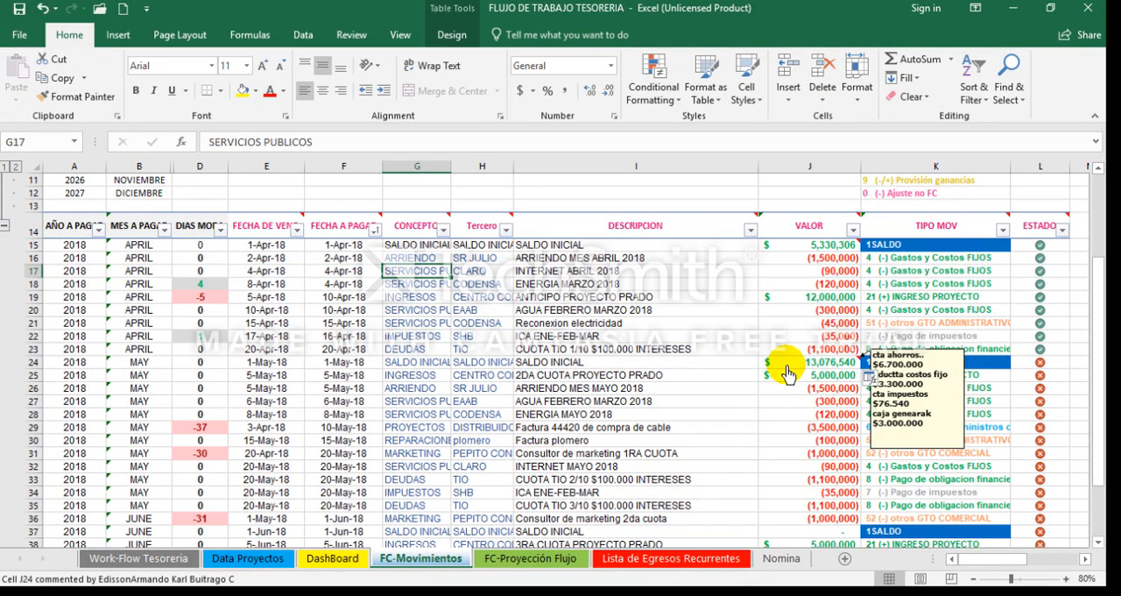
key("Down")
key("Right")
key("Right")
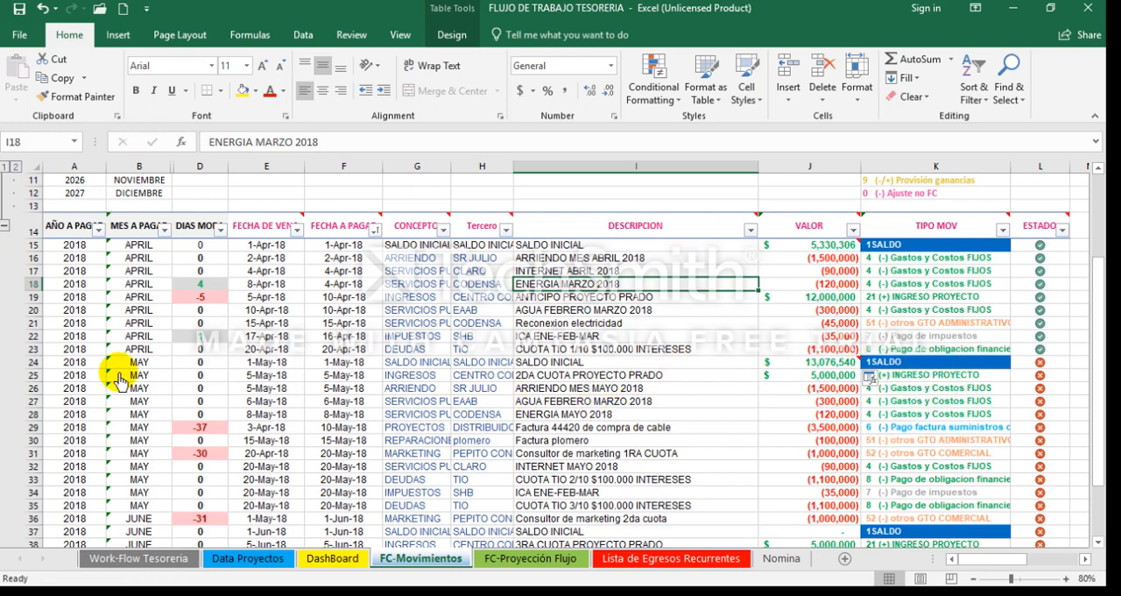
Step: Insert a blank row at row 24, directly above the May SALDO INICIAL
left_click(37, 362)
right_click(37, 367)
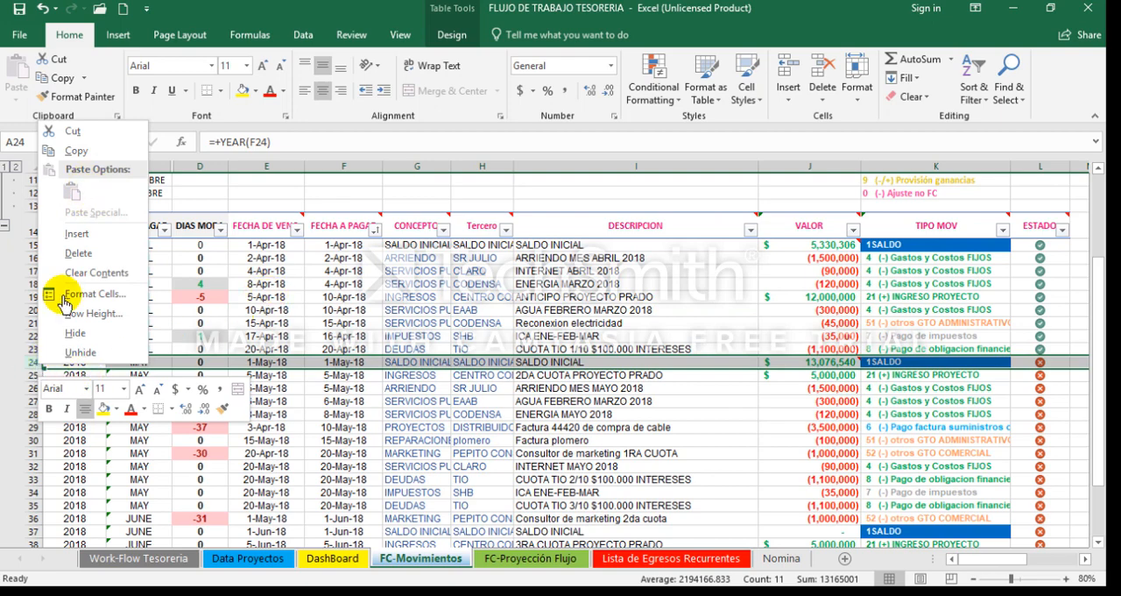
left_click(76, 234)
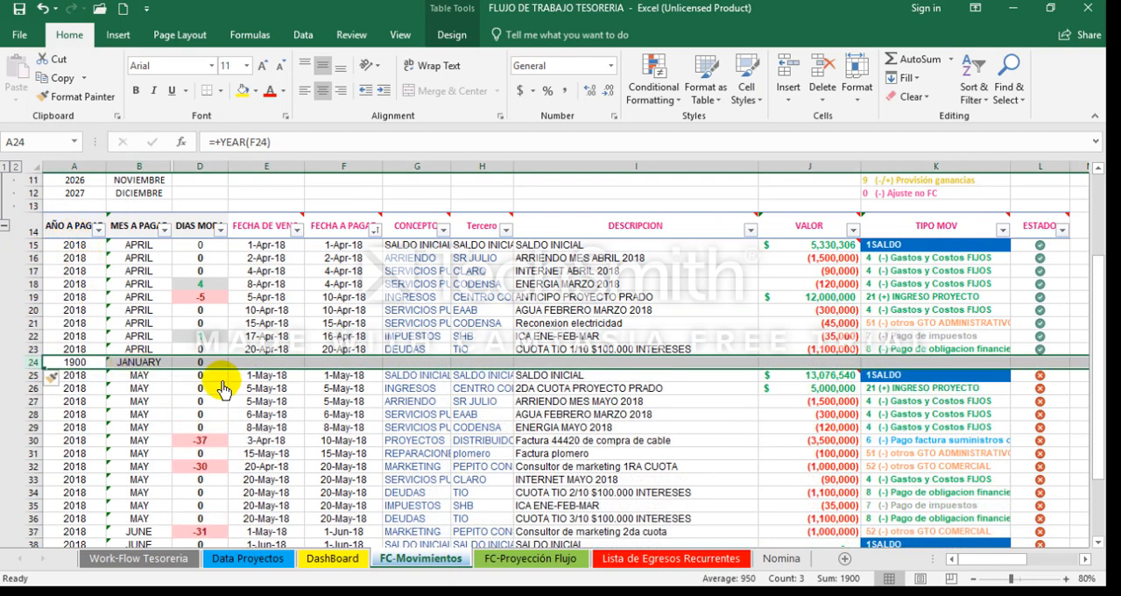
Step: In the new row 24, enter IMPREVISTOS as the CONCEPTO and AJUSTES as the Tercero
key("Right")
key("Right")
key("Right")
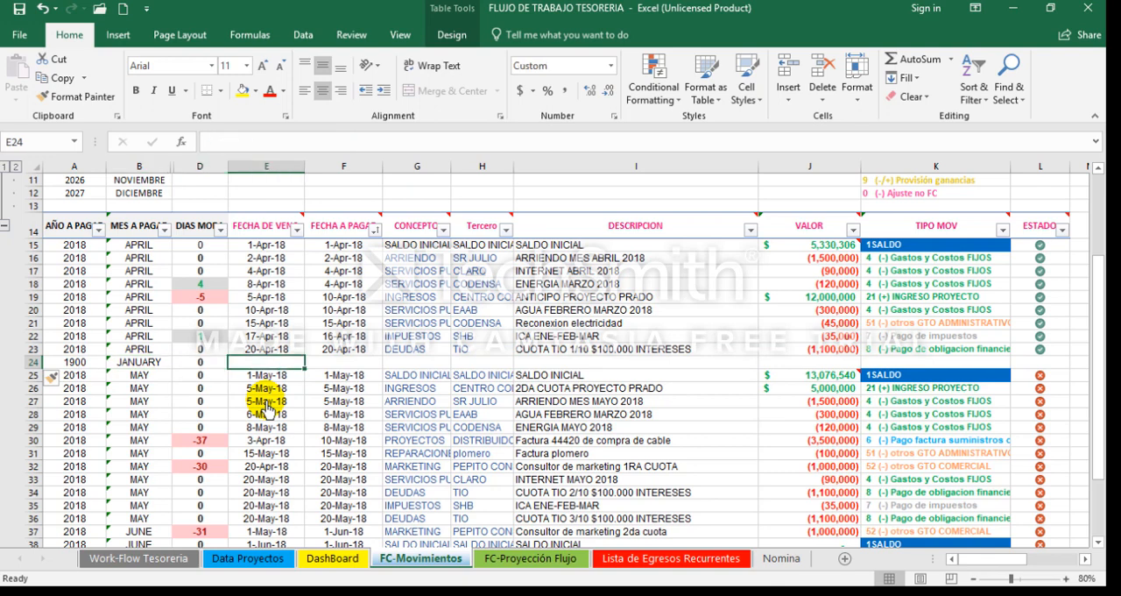
key("Right")
key("Right")
key("Right")
key("Right")
key("Left")
key("Left")
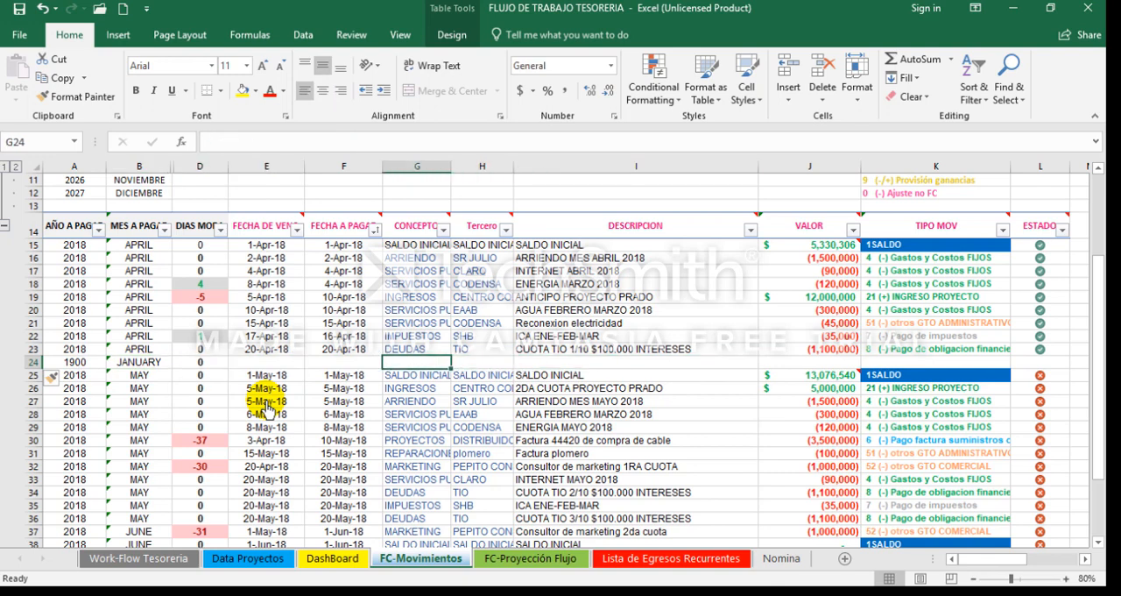
type("a")
key("BackSpace")
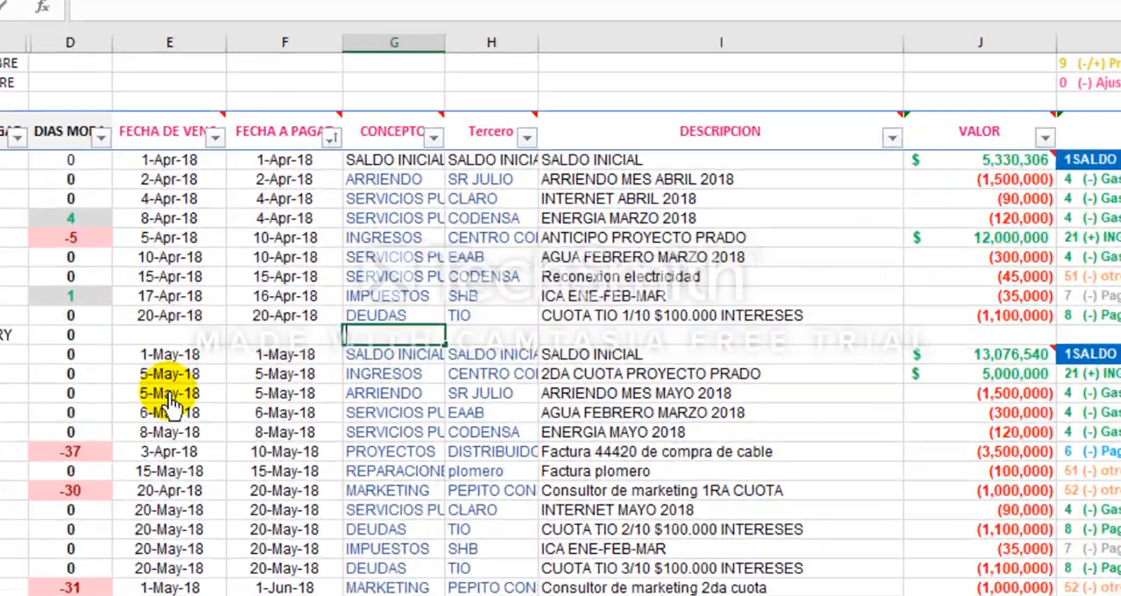
type("IMPREVISTOS")
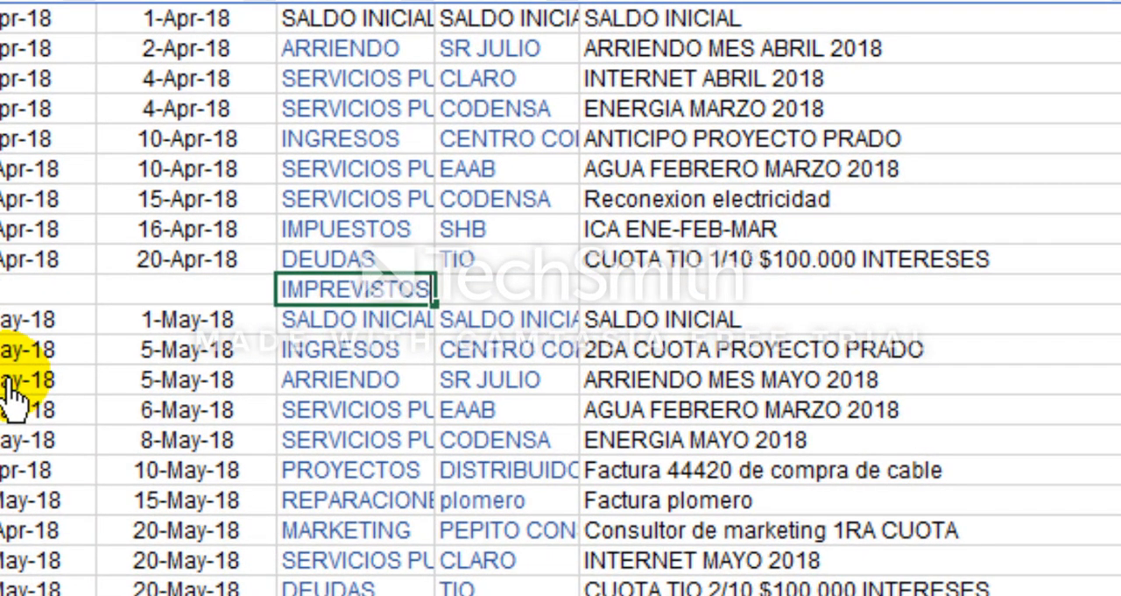
key("Tab")
type("AJUSTES")
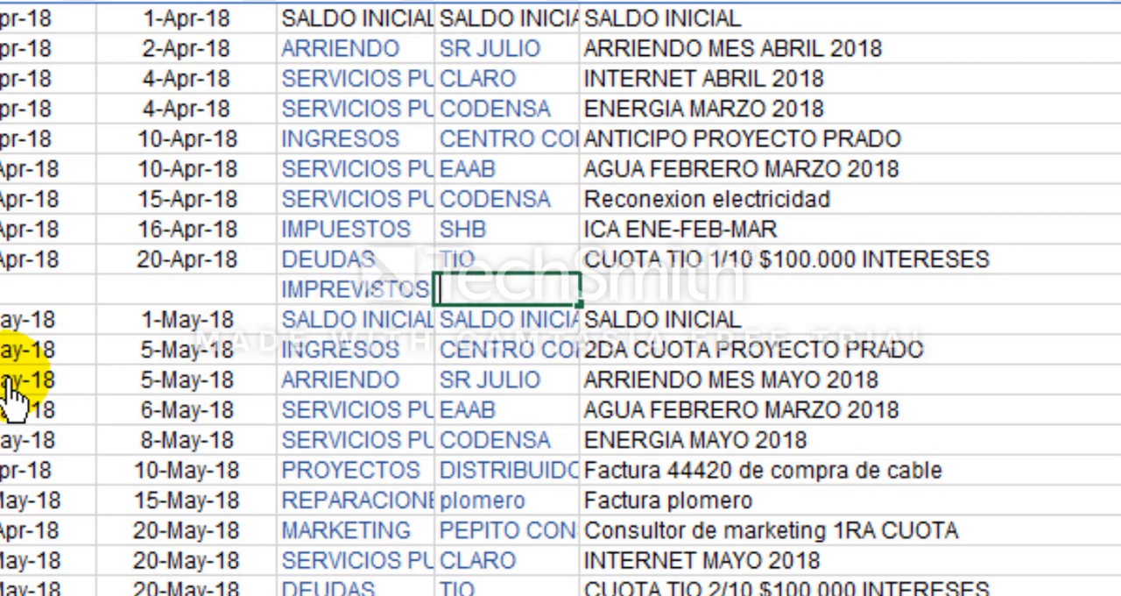
key("Return")
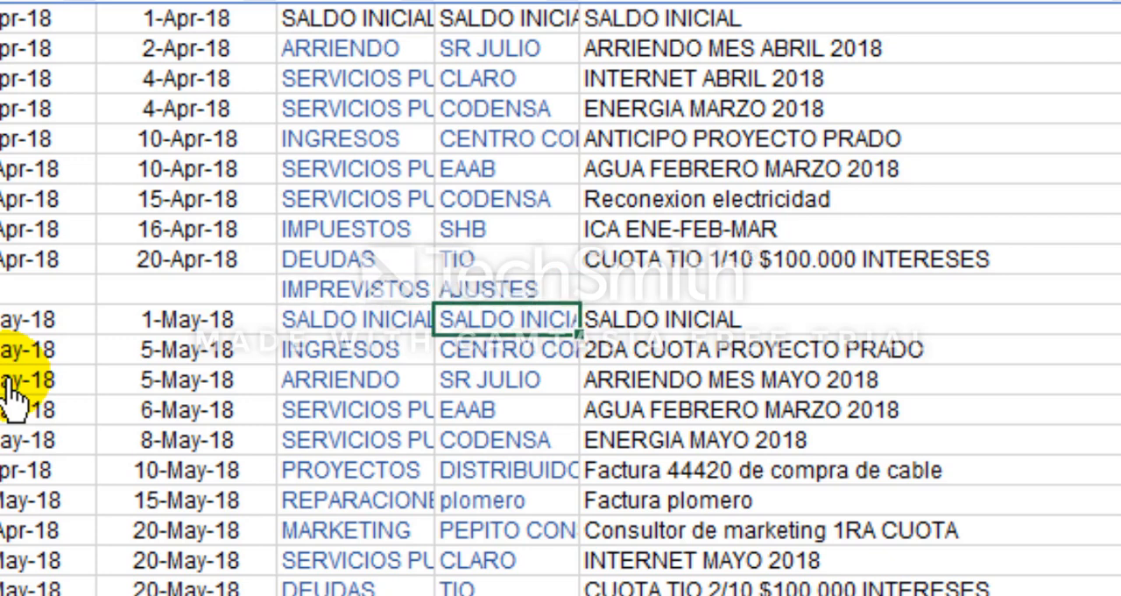
Step: Replace the CONCEPTO in row 24 with AJUSTES
key("Up")
key("Left")
type("AJUSTES")
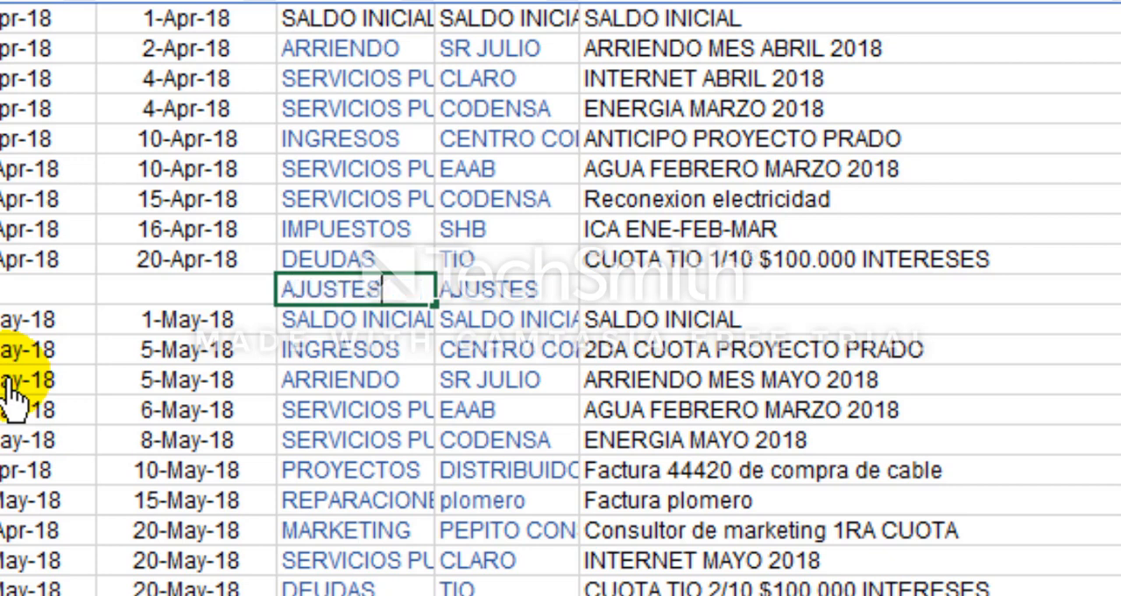
key("Return")
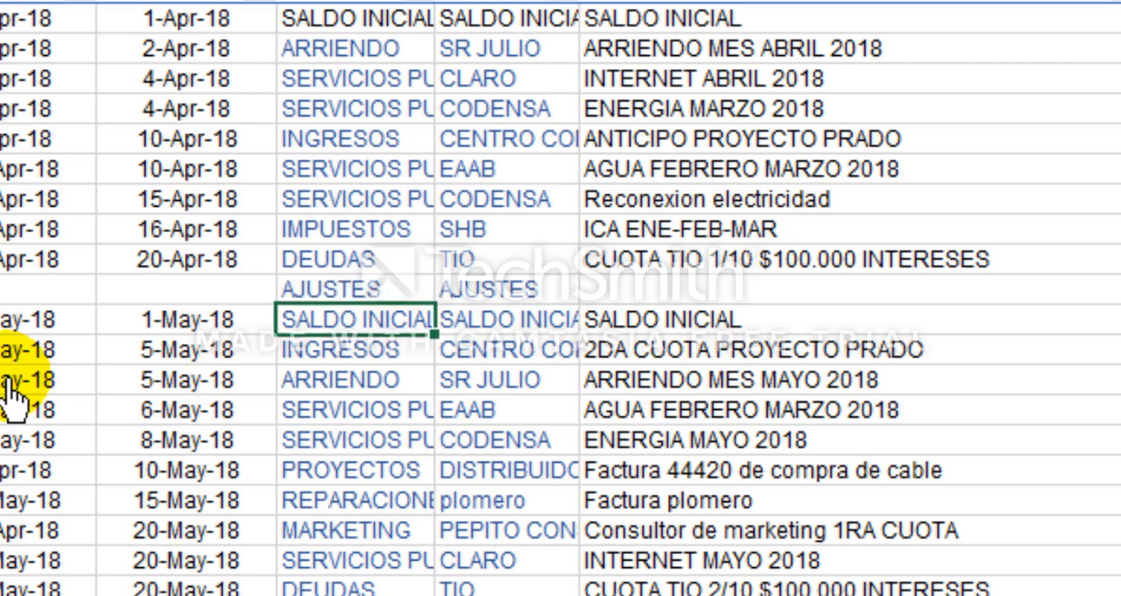
Step: Open the Calculator for the row 24 VALOR adjustment and select the April VALOR amounts from J15 down for their sum
key("Up")
key("Right")
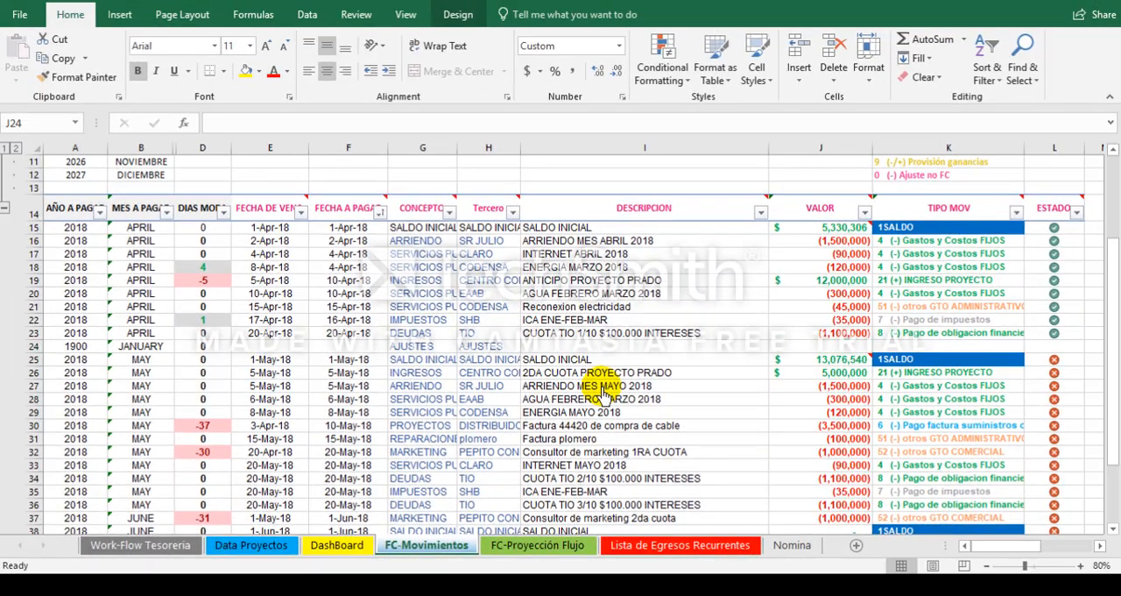
key("super")
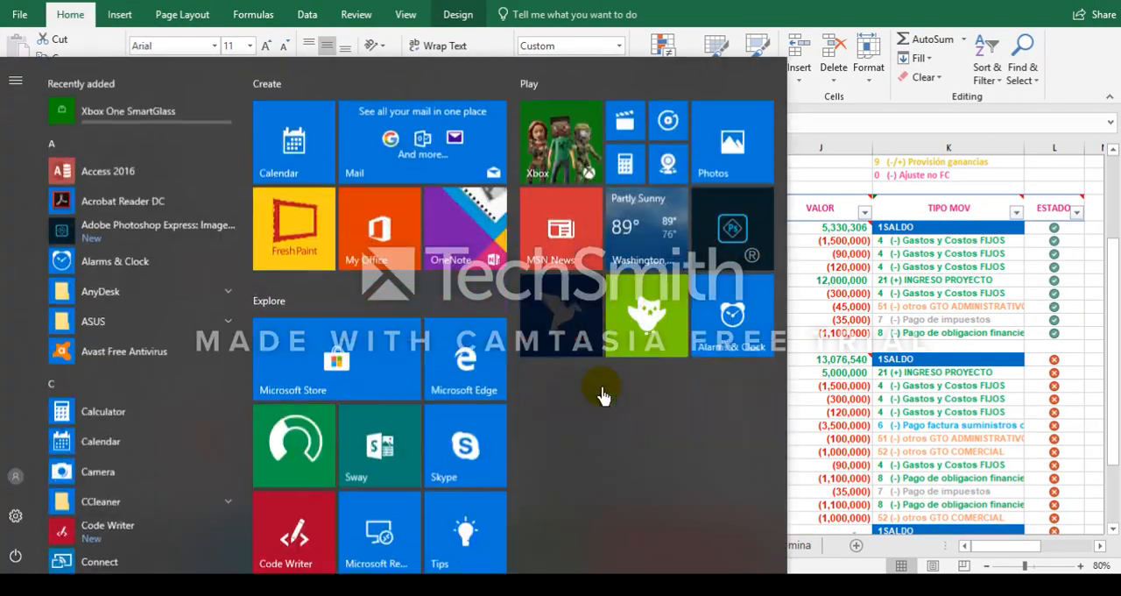
type("calcu")
left_click(175, 201)
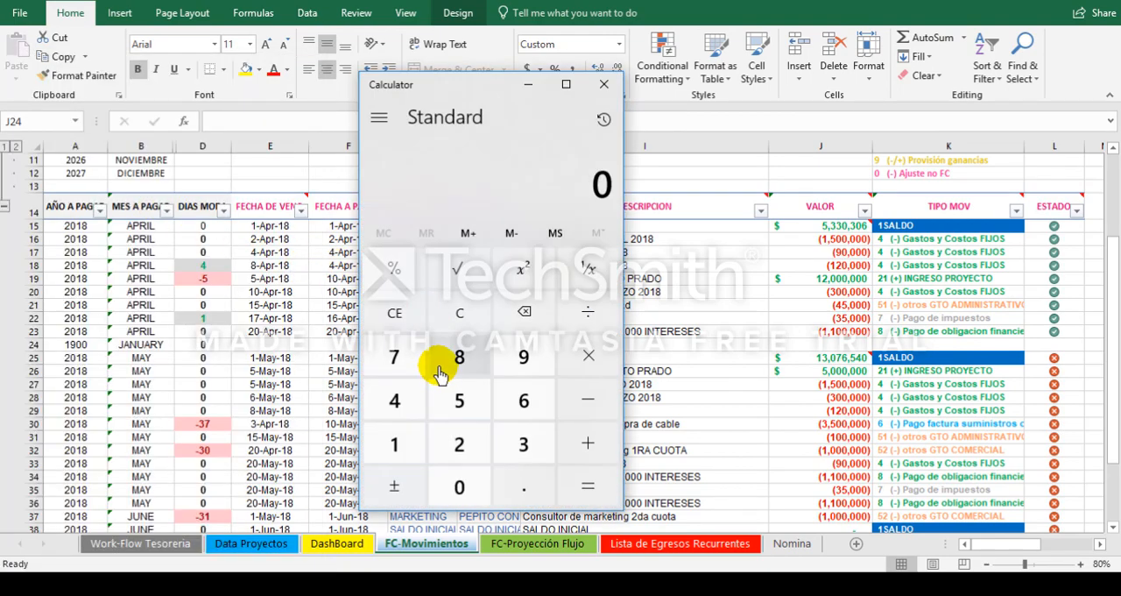
left_click(839, 259)
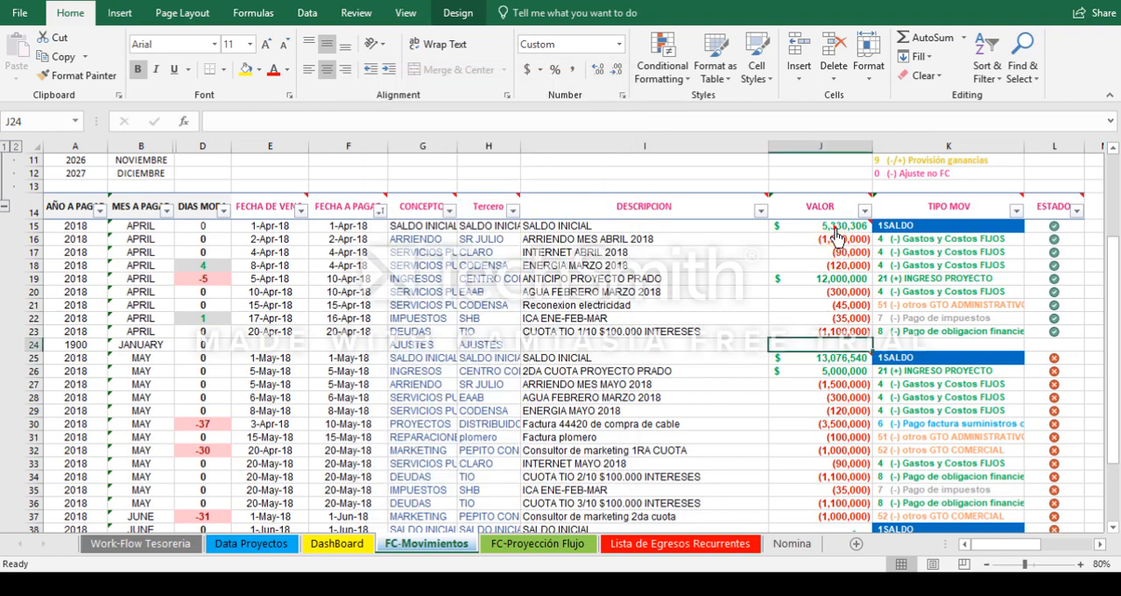
left_click_drag(830, 226, 838, 344)
left_click(622, 584)
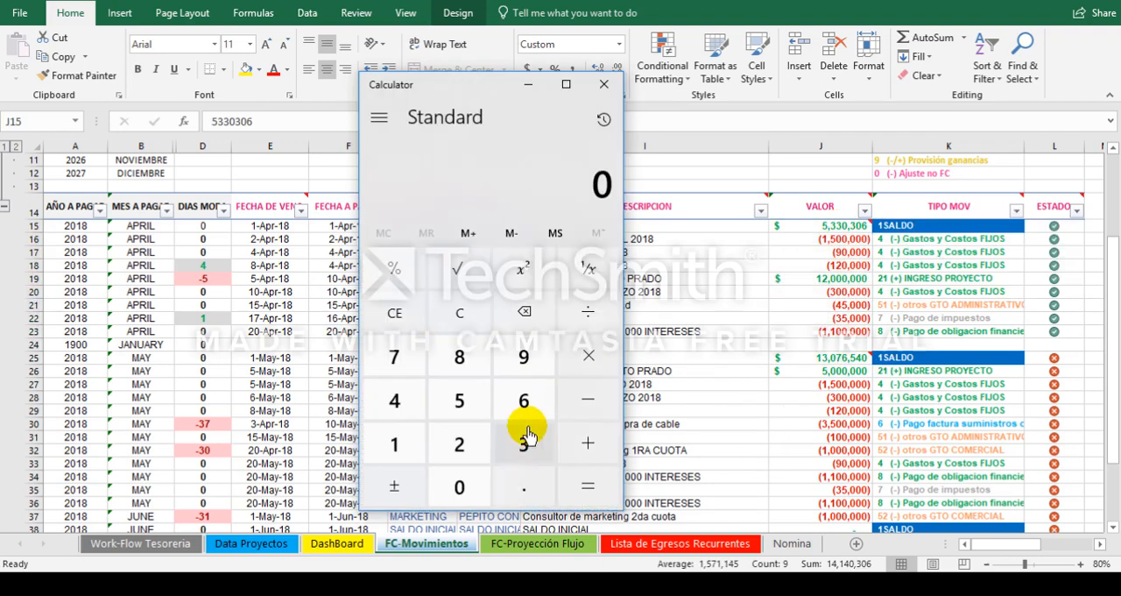
Step: Subtract the May SALDO INICIAL from the April sum in the Calculator: 14140306 − 13076540
left_click(412, 445)
left_click(411, 403)
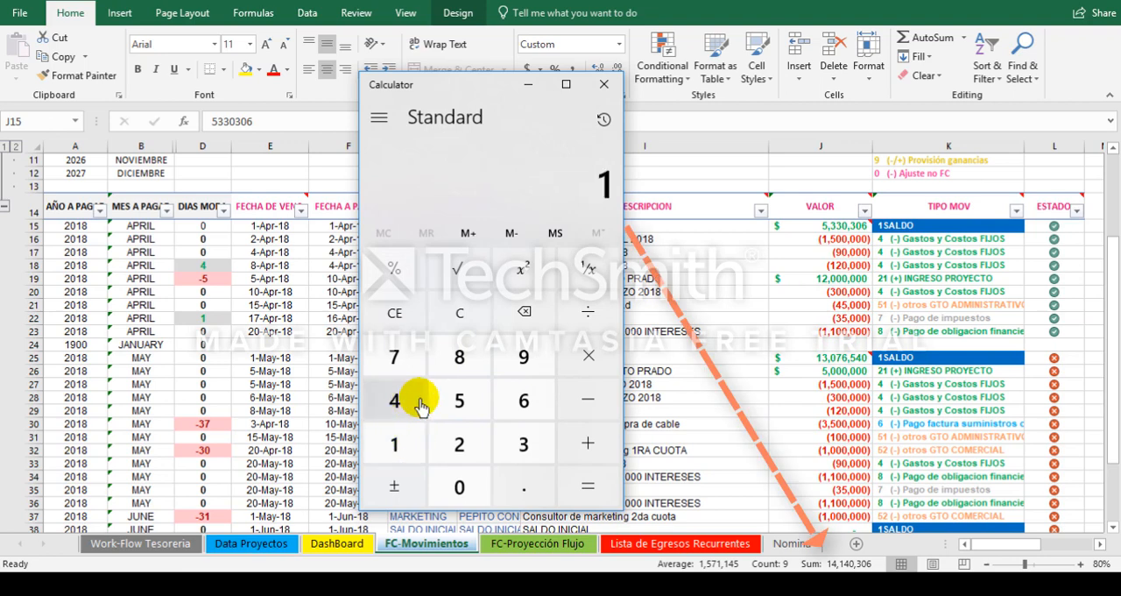
left_click(410, 405)
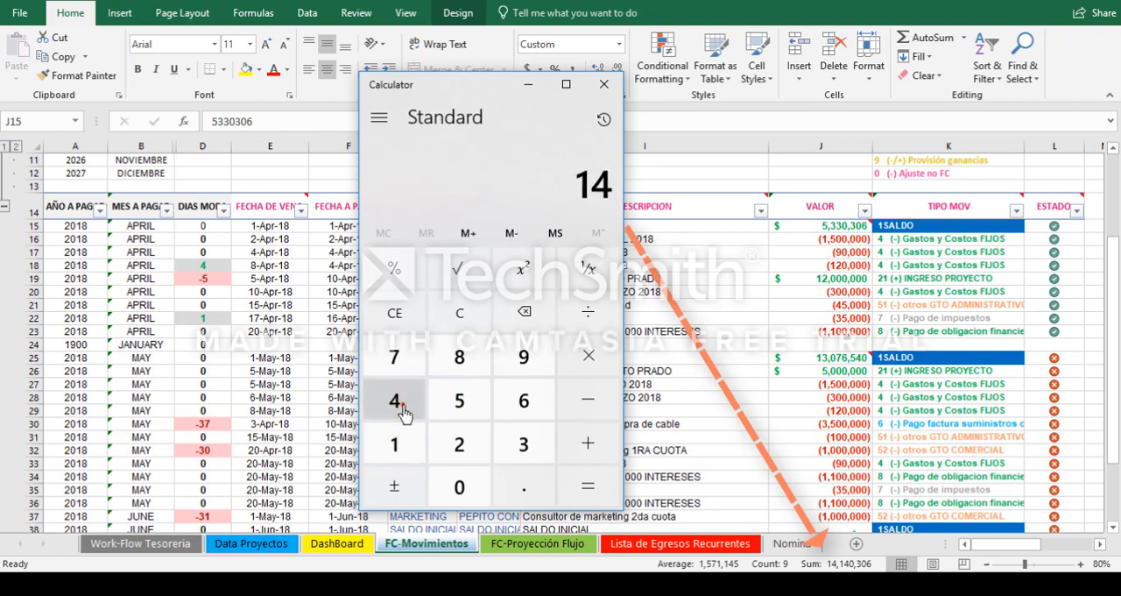
left_click(403, 444)
left_click(406, 401)
left_click(459, 488)
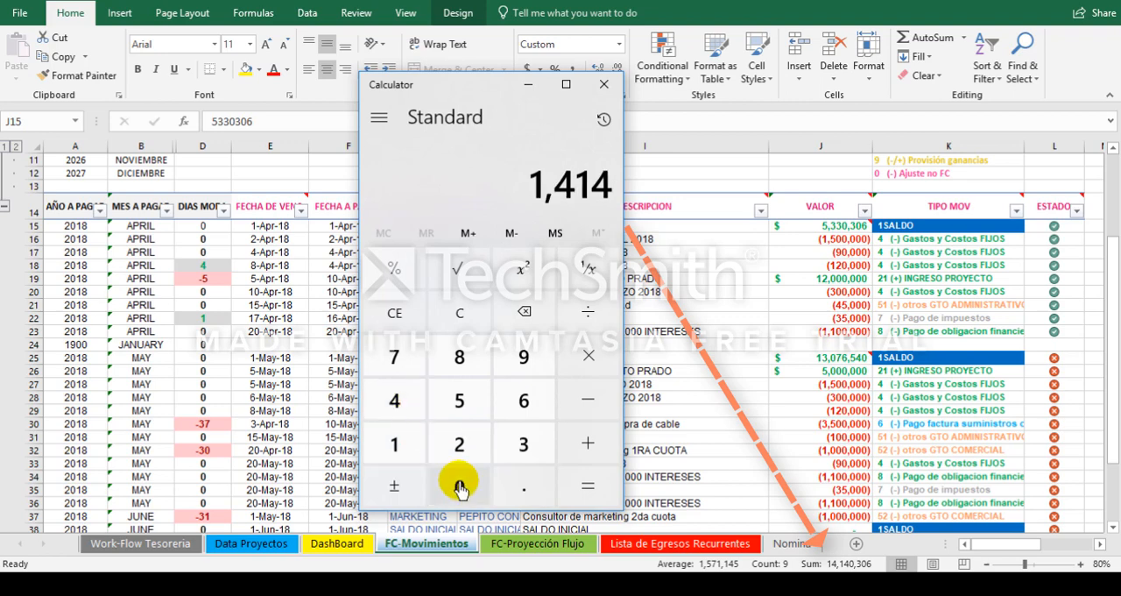
left_click(519, 444)
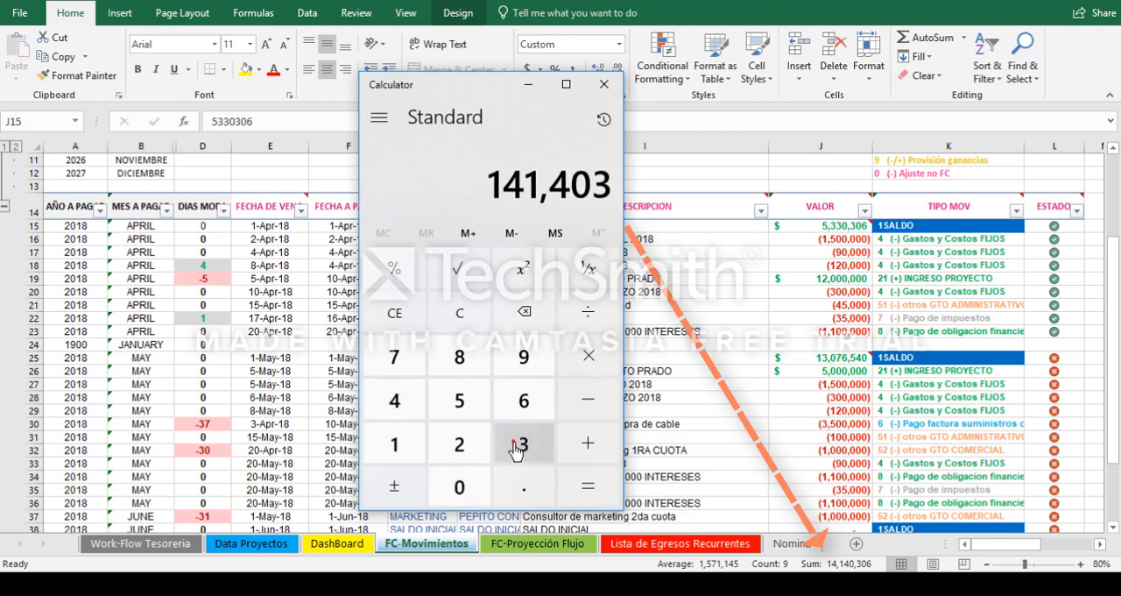
left_click(476, 484)
left_click(591, 398)
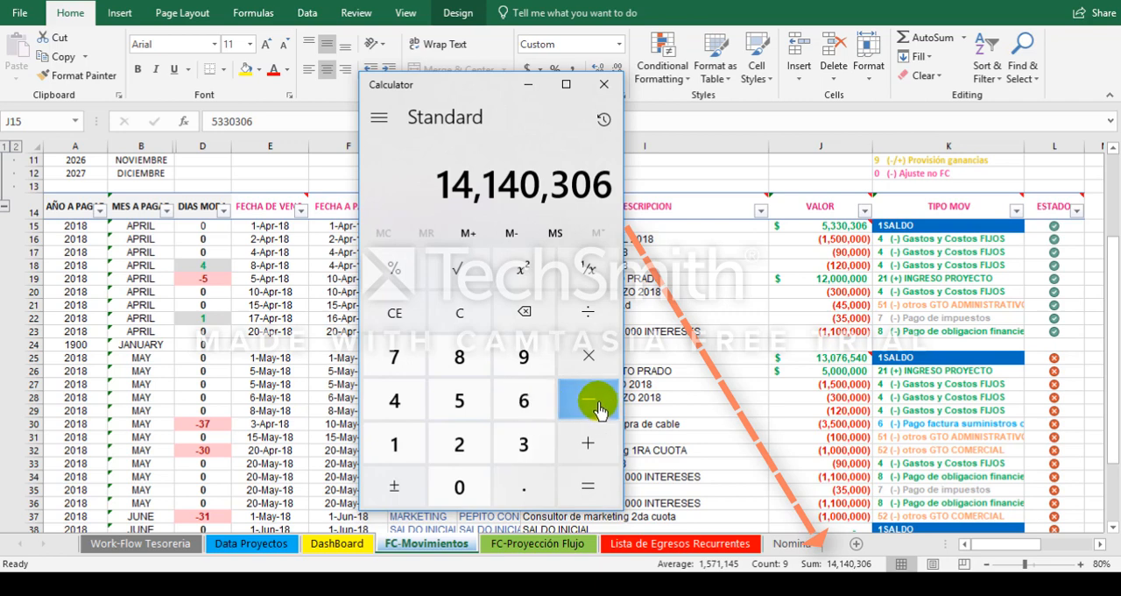
left_click(412, 447)
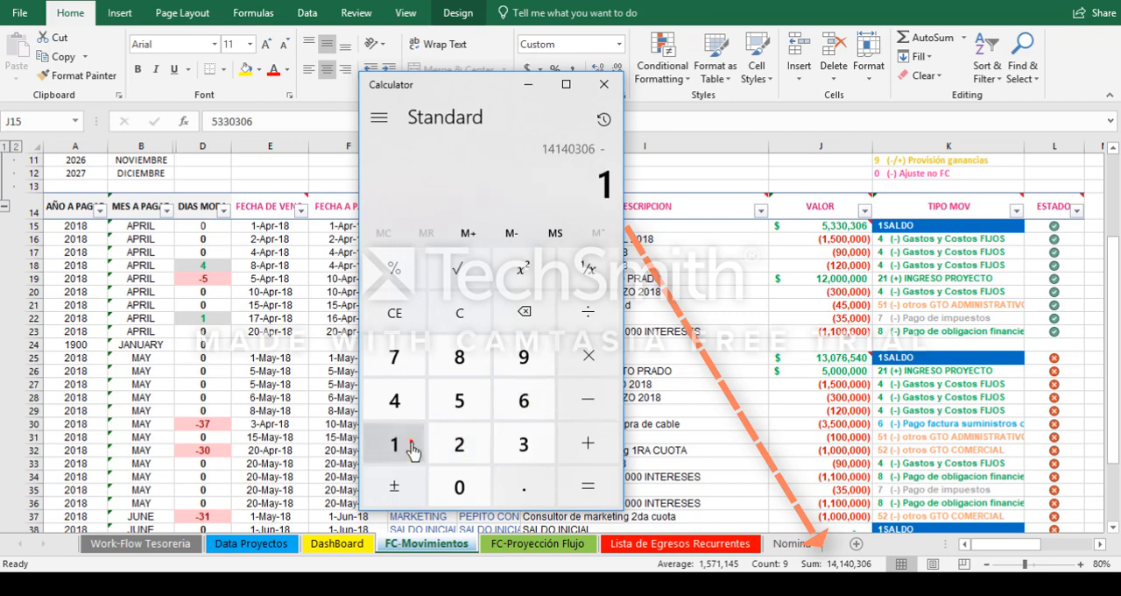
left_click(517, 445)
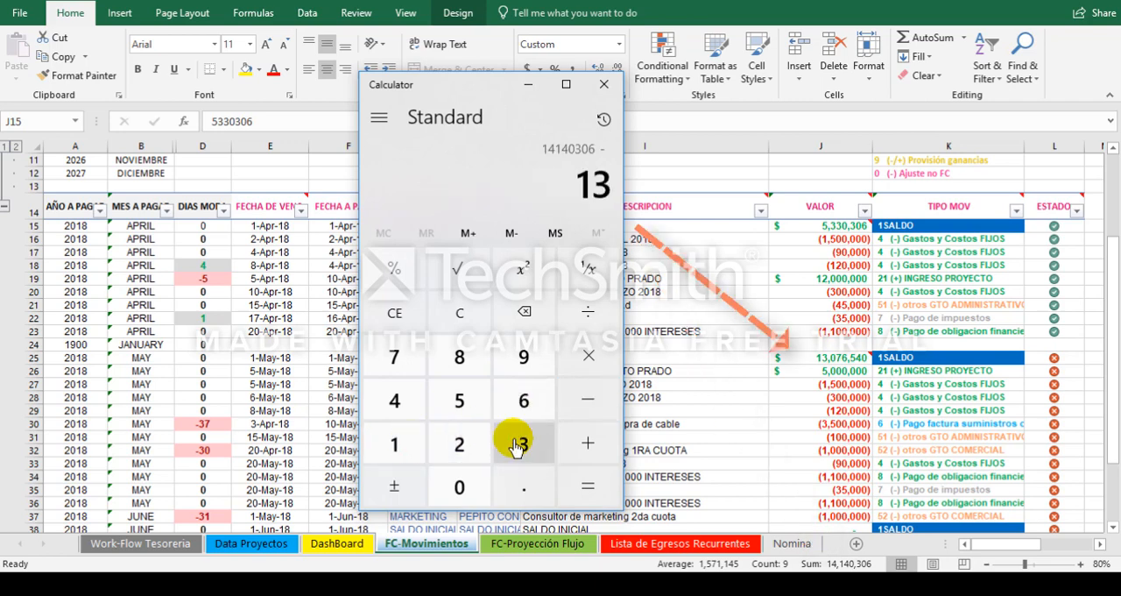
left_click(458, 480)
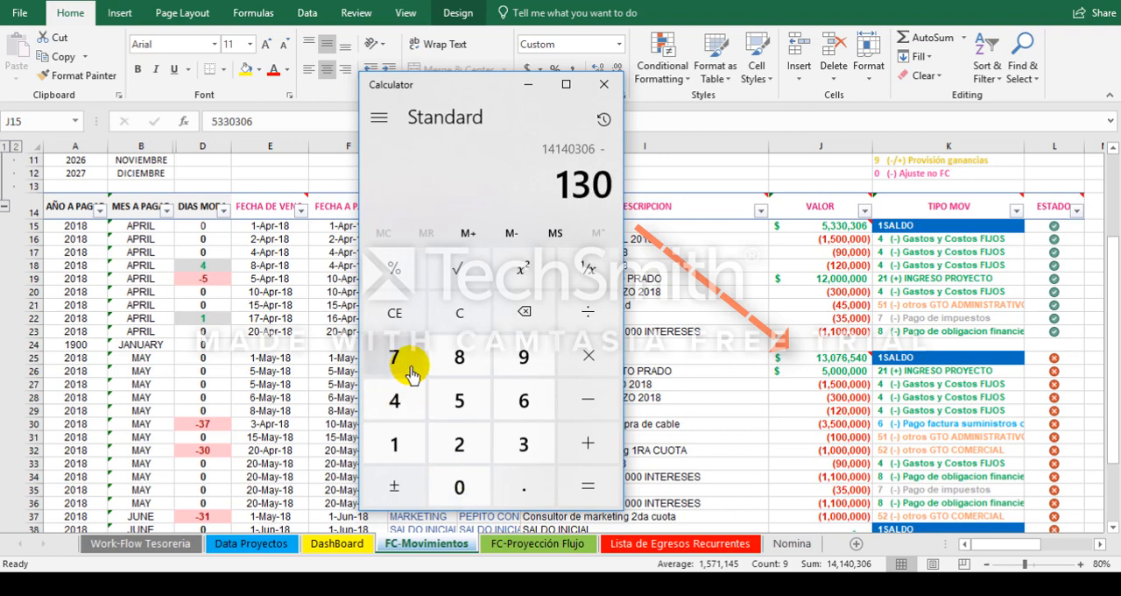
left_click(412, 372)
left_click(517, 401)
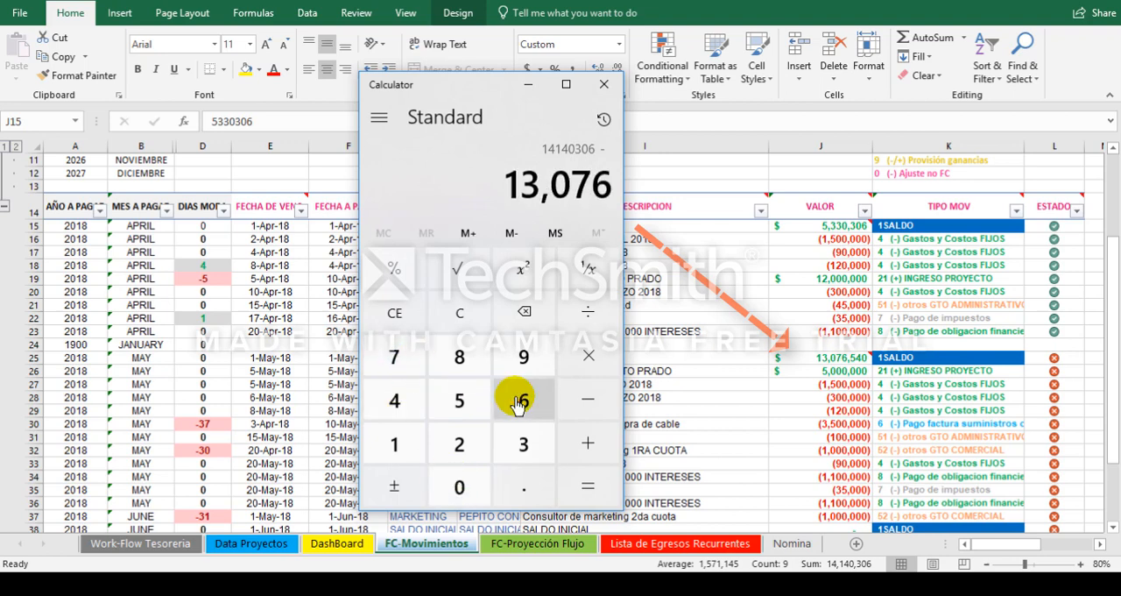
left_click(457, 396)
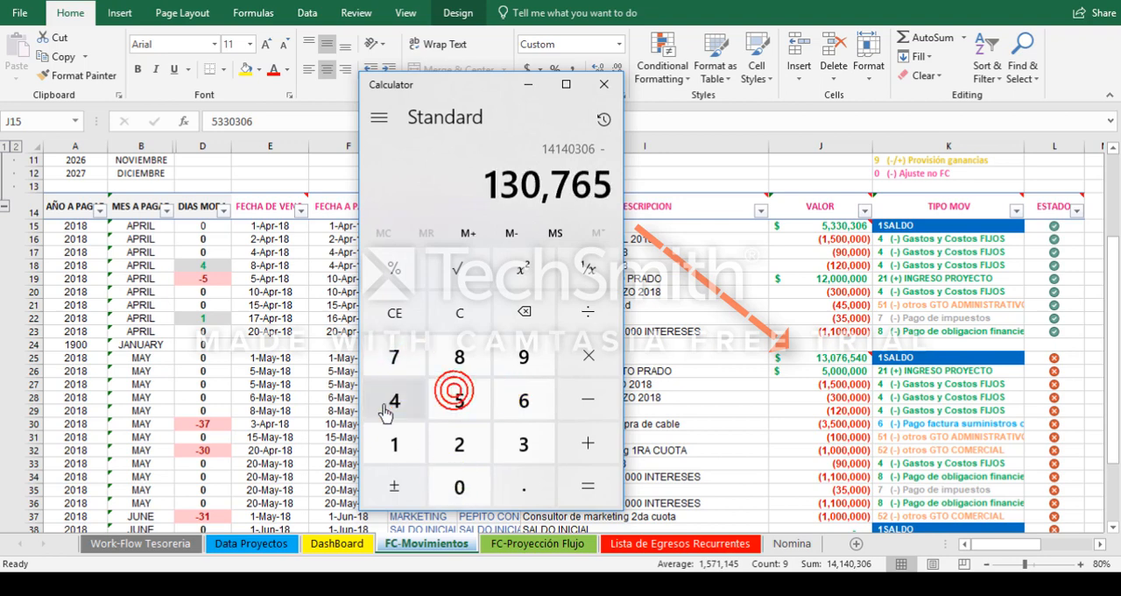
left_click(403, 399)
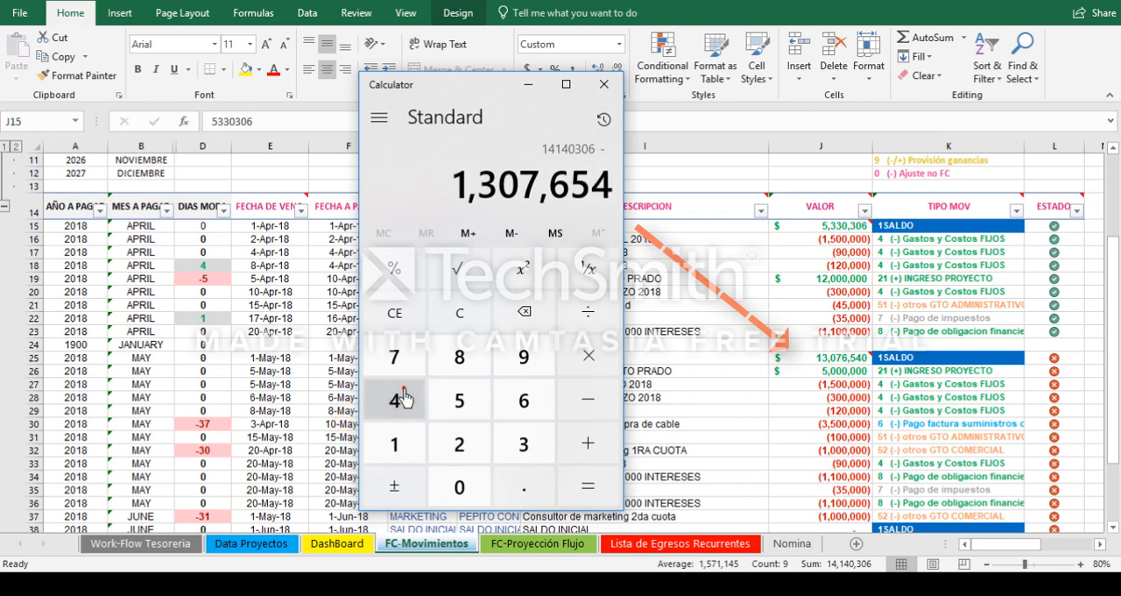
left_click(462, 488)
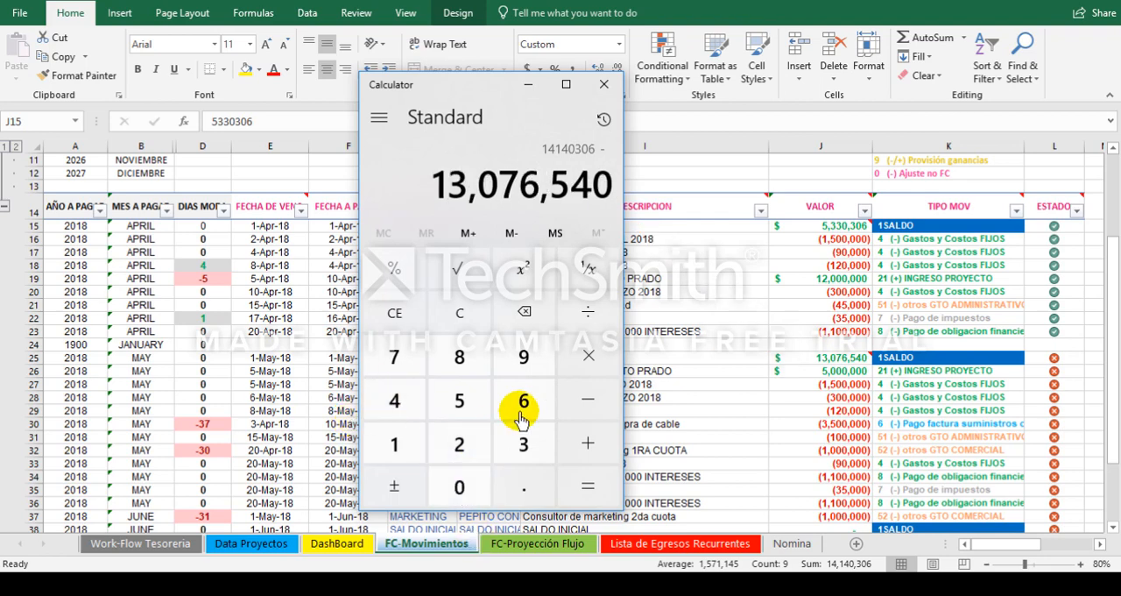
left_click(589, 491)
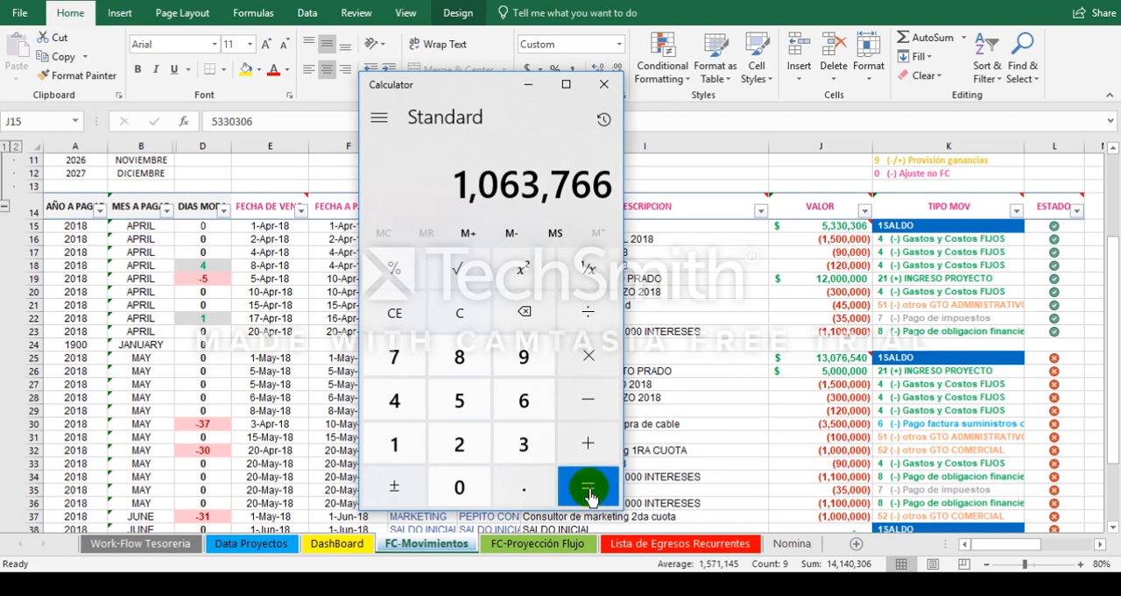
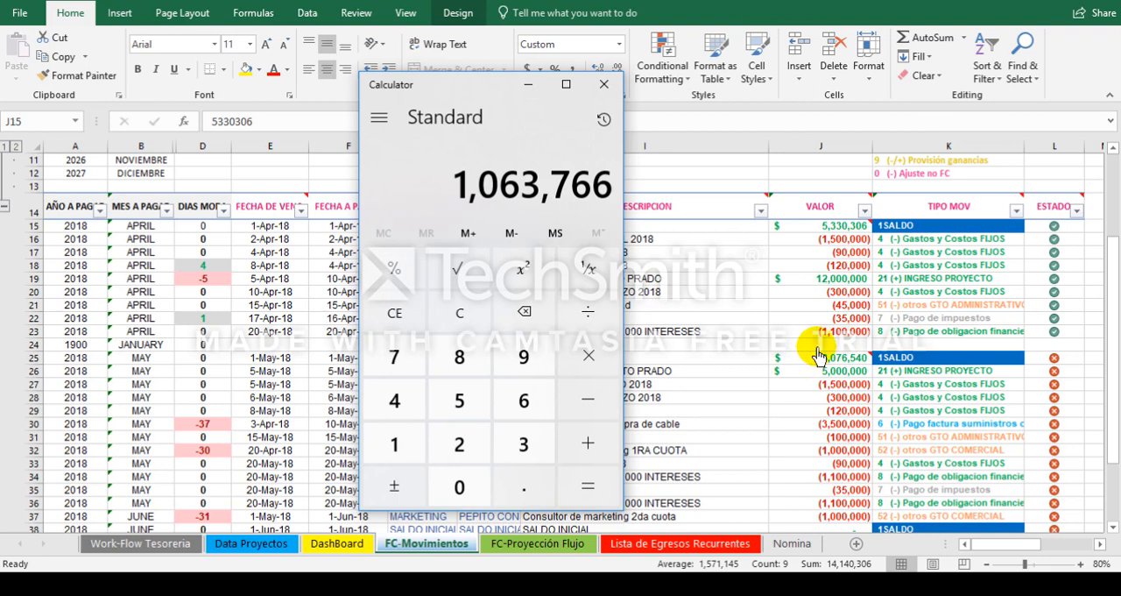
Step: Return to the workbook and enter -1066766 as the VALOR of the AJUSTES row 24
key("alt+Tab")
left_click(822, 345)
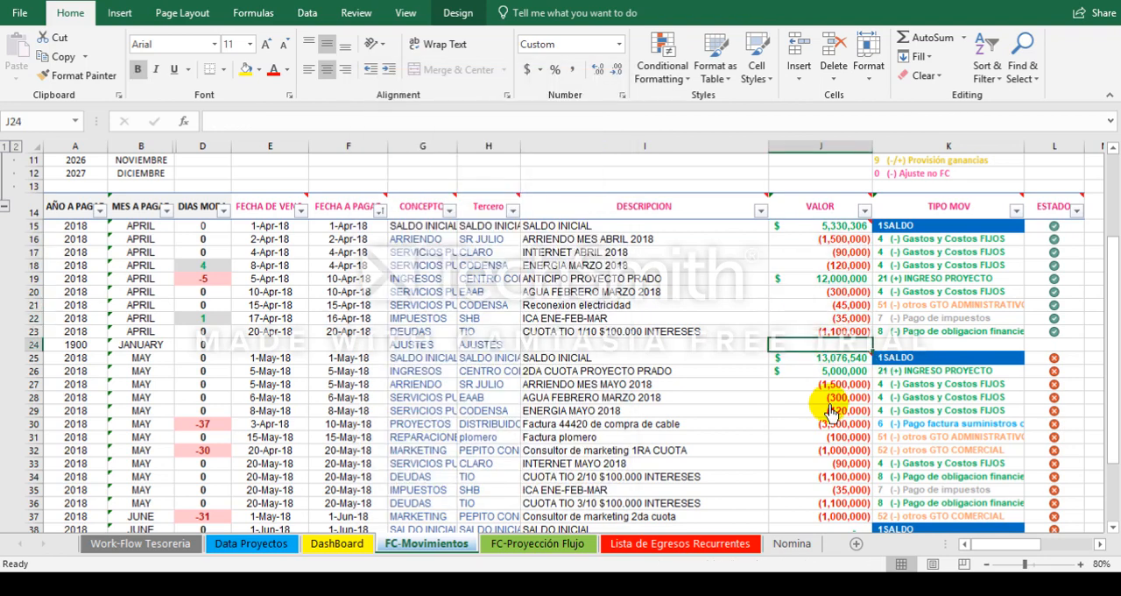
type("-")
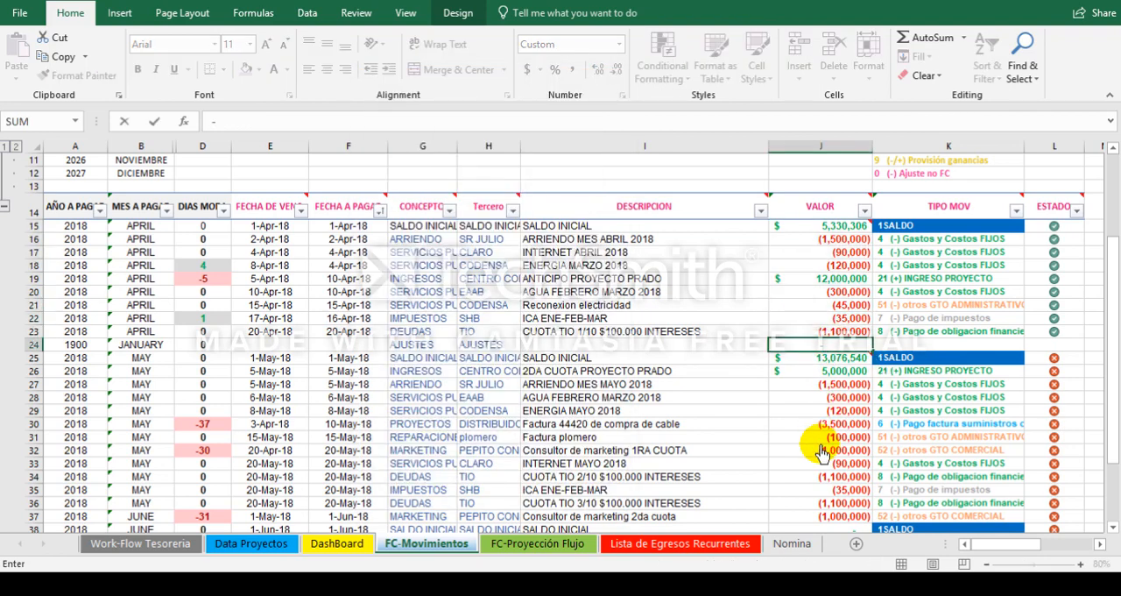
type("1066")
key("alt+Tab")
key("alt+Tab")
type("766")
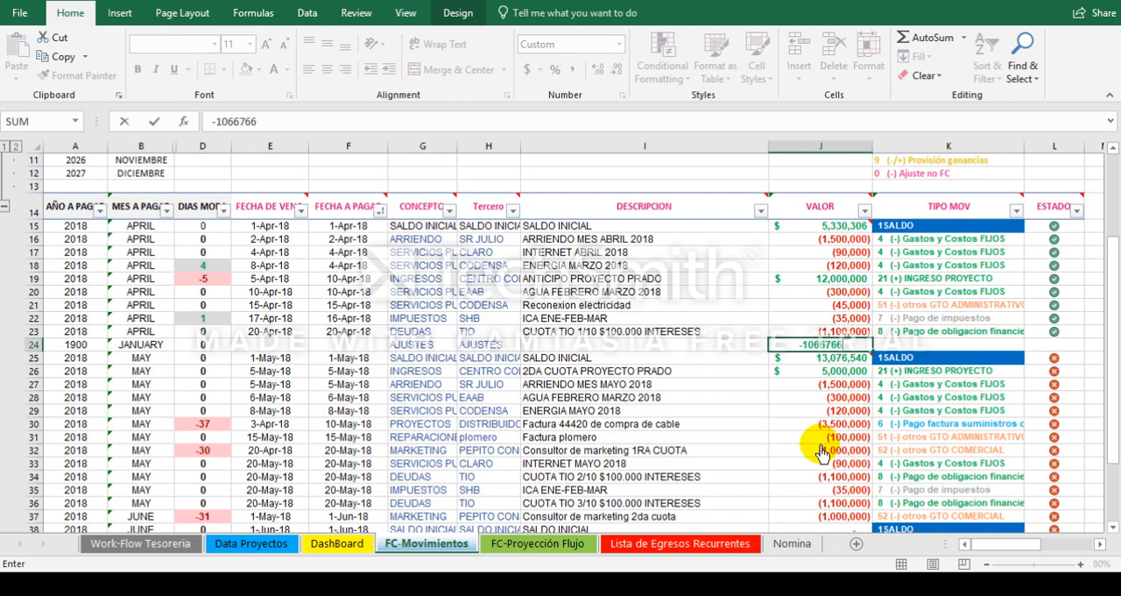
key("Return")
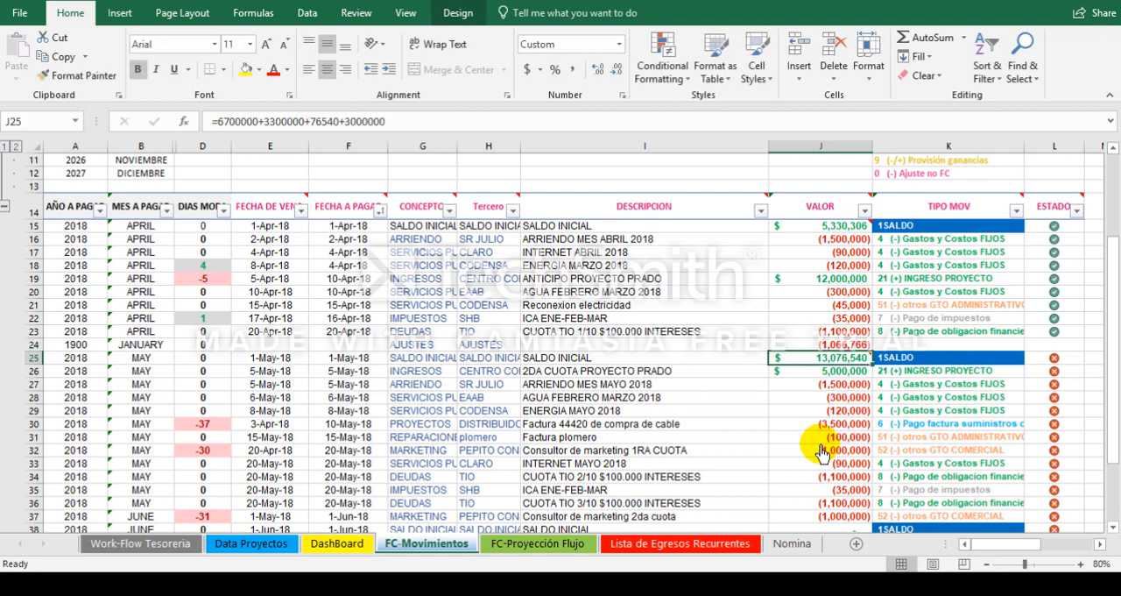
Step: Select the April VALOR amounts from row 24 up to row 15 to check their sum against May's opening balance
key("Up")
key("shift+Up")
key("shift+Up")
key("shift+Up")
key("shift+Up")
key("shift+Up")
key("shift+Up")
key("shift+Up")
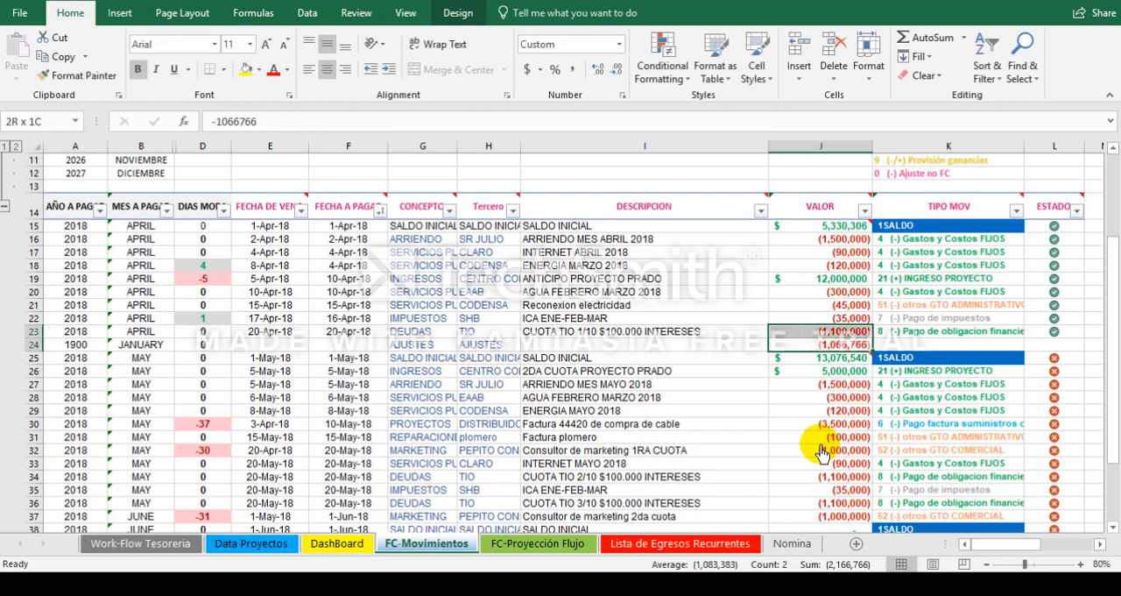
key("shift+Up")
key("shift+Up")
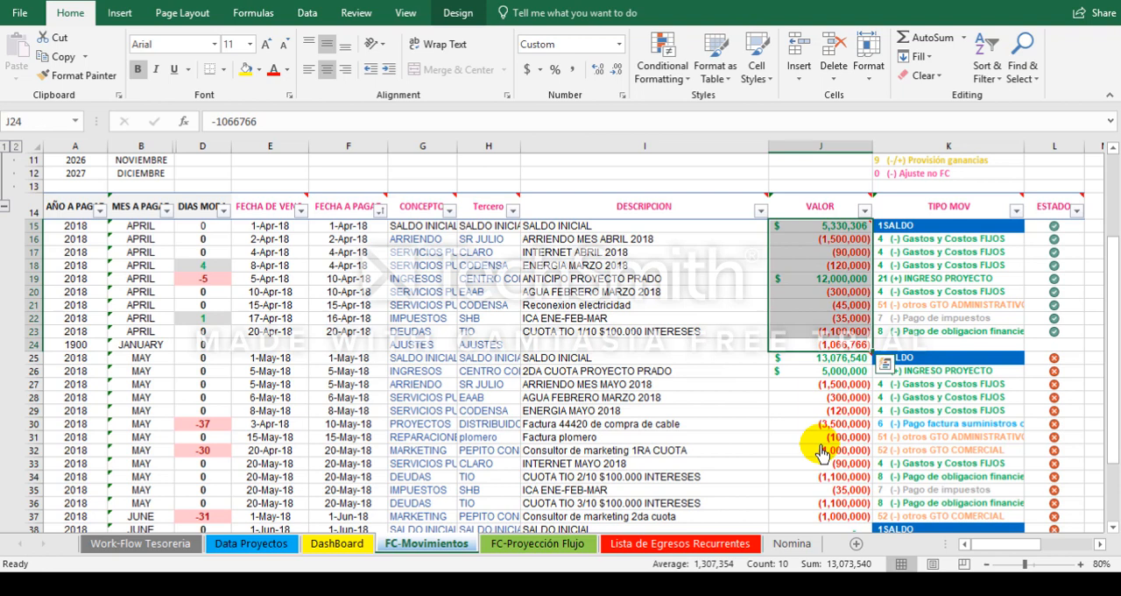
key("Down")
key("Down")
key("Up")
key("Up")
Step: Enter AJUSTES E IMPREVISTOS as the DESCRIPCION of row 24
key("Left")
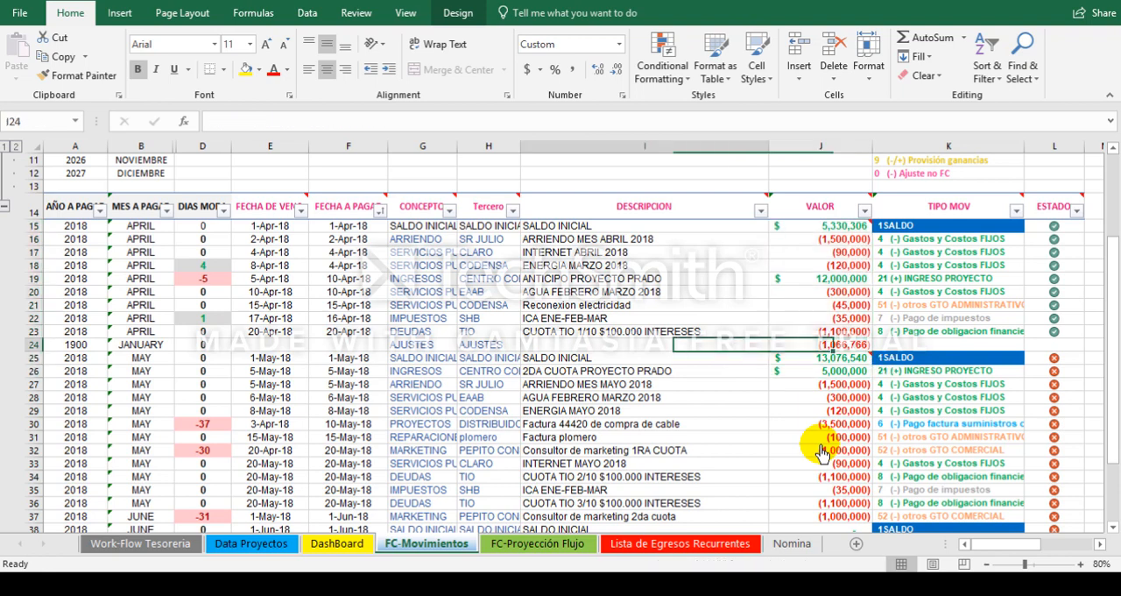
type("A")
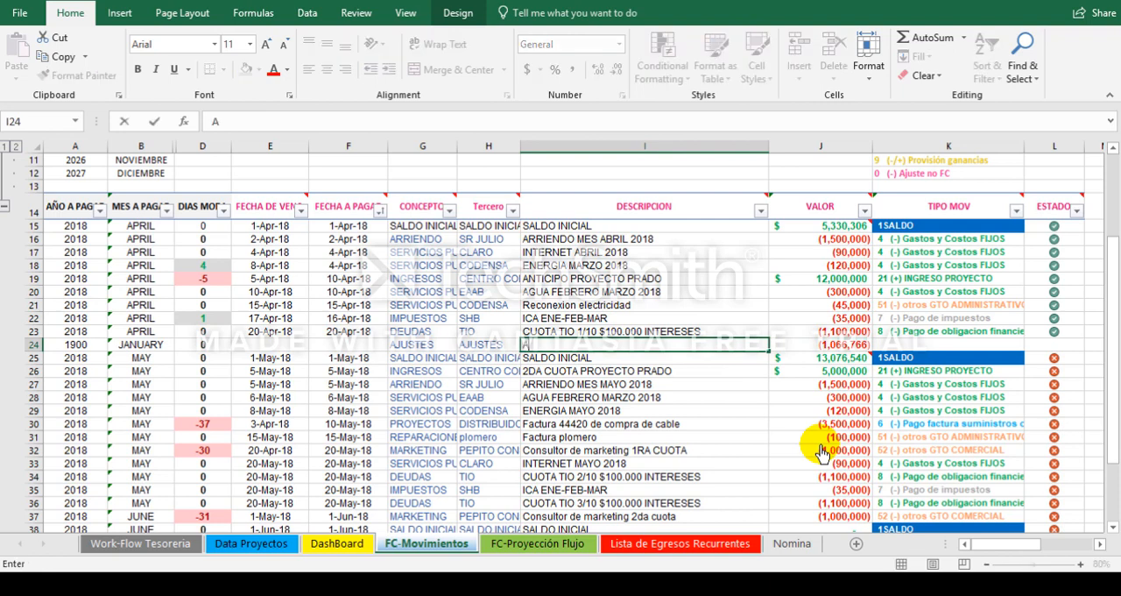
type("JUSTES E")
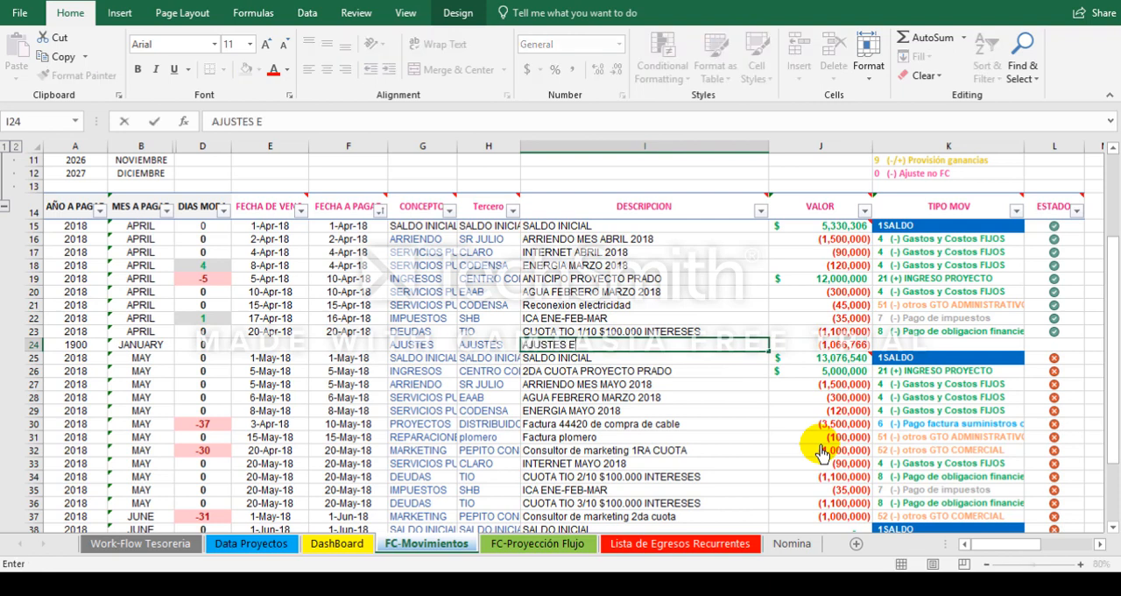
type(" IMPREVISTOS")
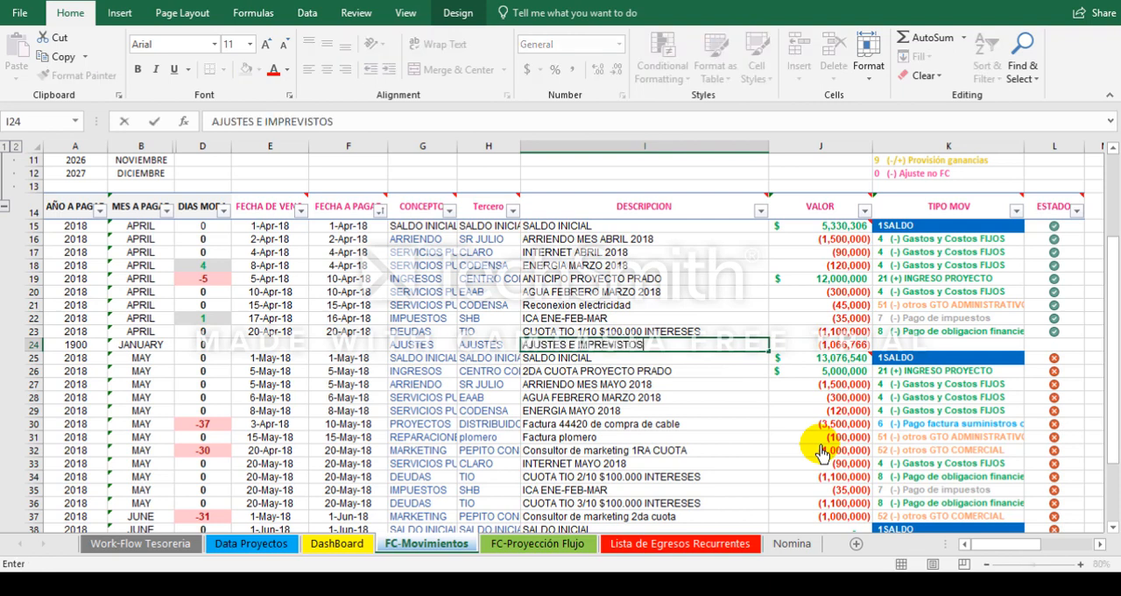
key("Return")
Step: Enter 30-Apr-18 as the due date of row 24 and copy it to the adjacent payment date
key("Up")
key("Left")
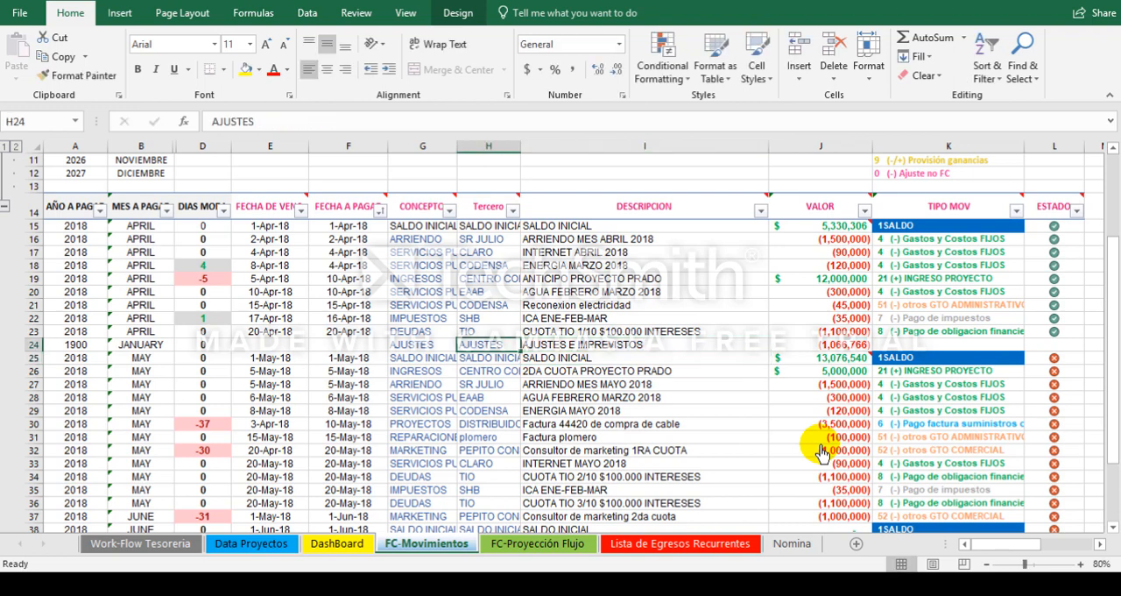
key("Left")
key("Left")
key("Left")
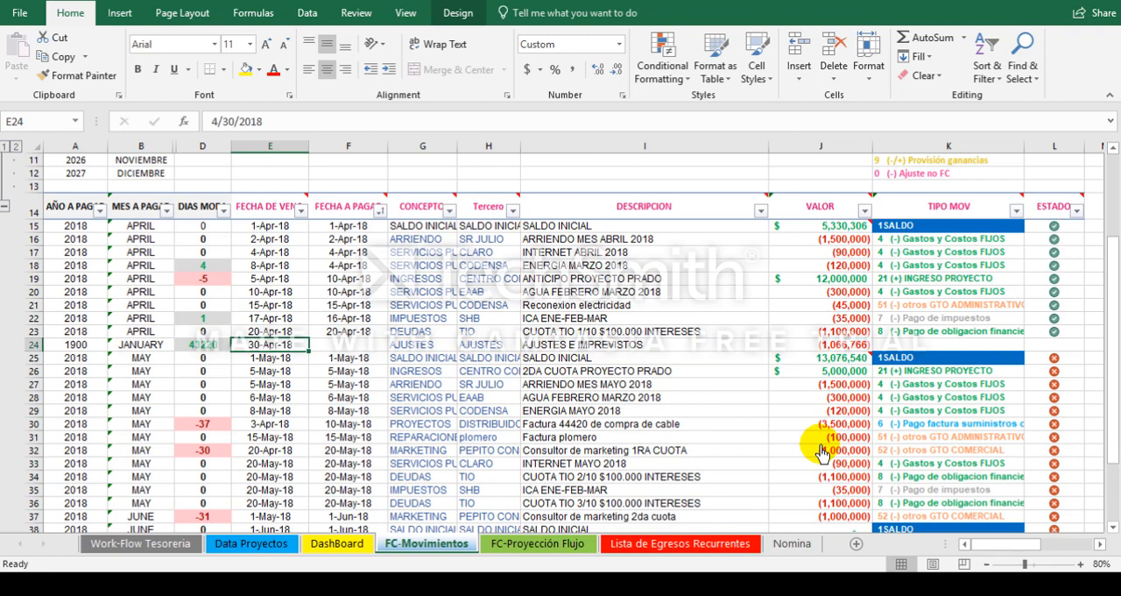
key("ctrl+c")
key("Right")
key("ctrl+v")
key("Escape")
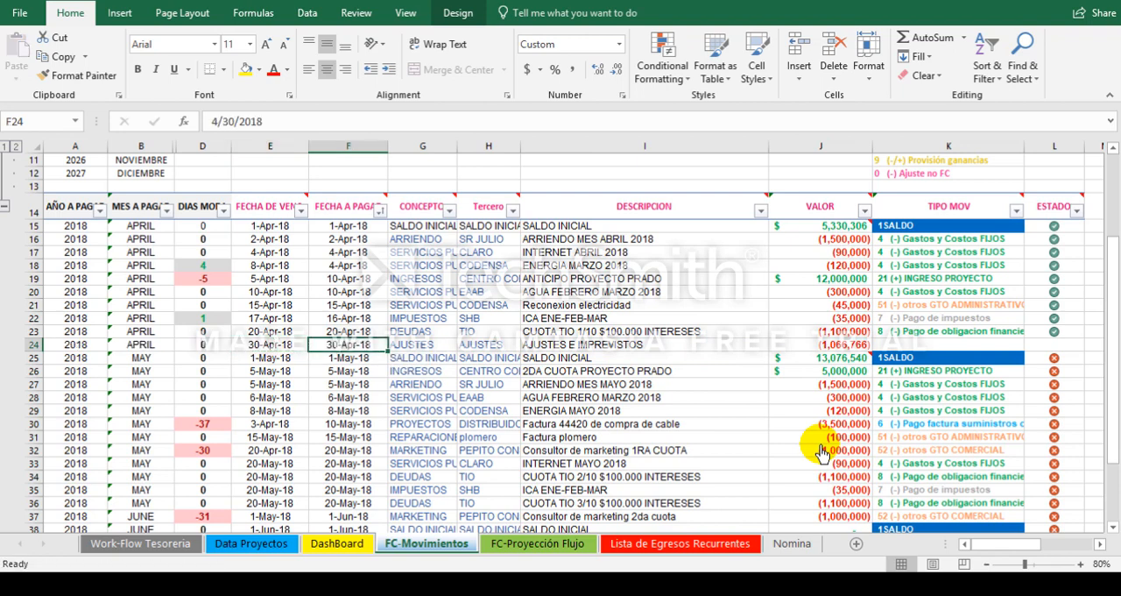
Step: Set the ESTADO of row 24 to 1
key("Right")
key("Right")
key("Right")
key("Right")
key("Right")
key("Right")
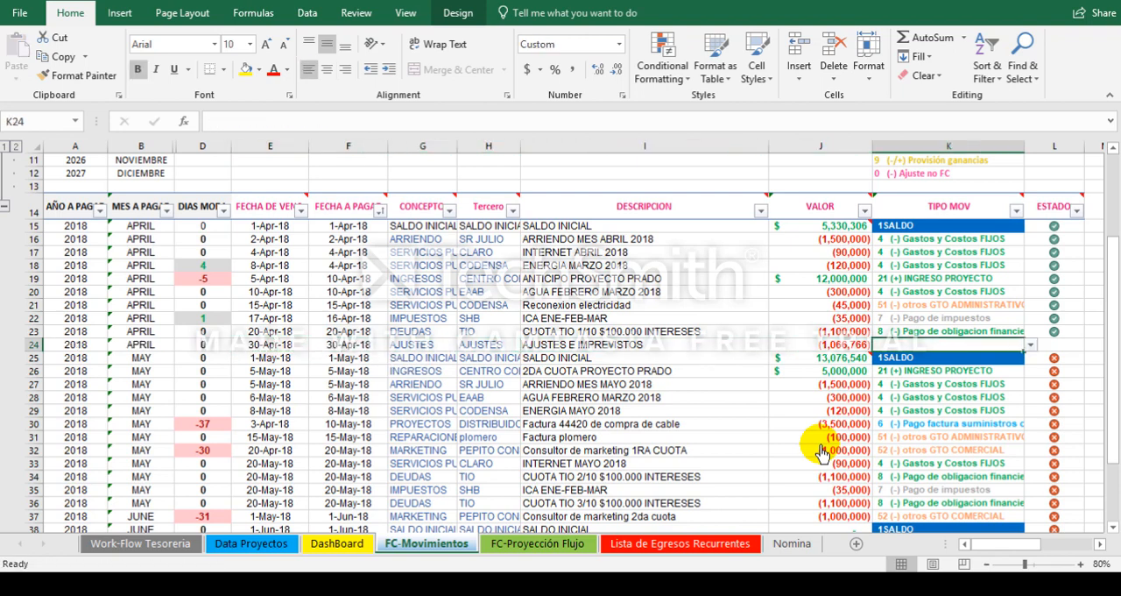
type("0")
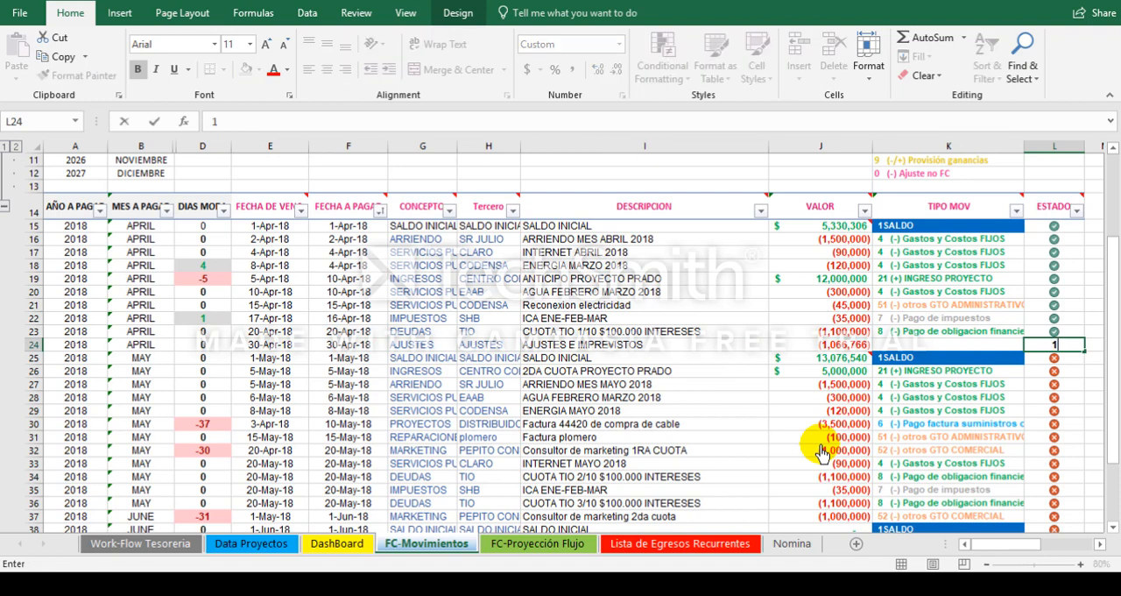
key("Return")
key("Up")
Step: Set the TIPO MOV of row 24 to "0 (-) Ajuste no FC"
key("Left")
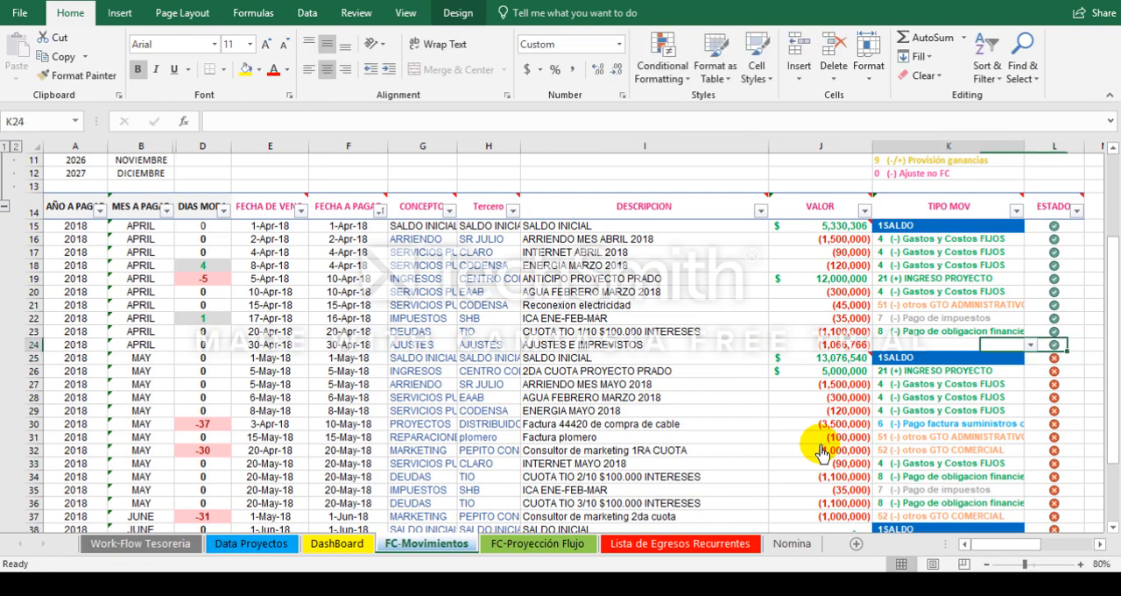
left_click(1031, 345)
left_click_drag(1035, 384, 1033, 409)
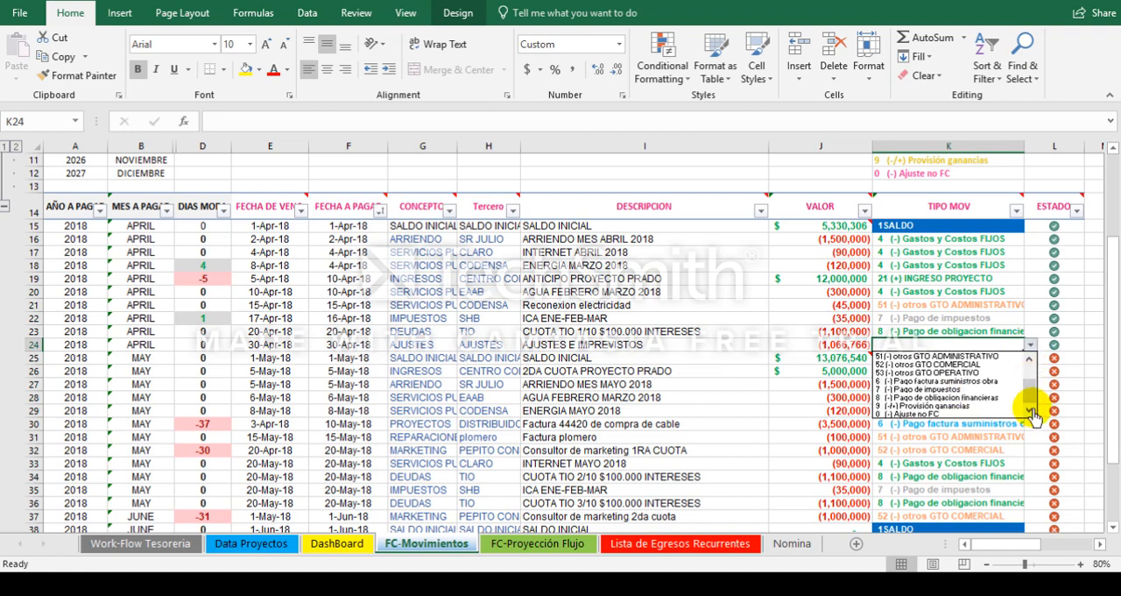
left_click(948, 413)
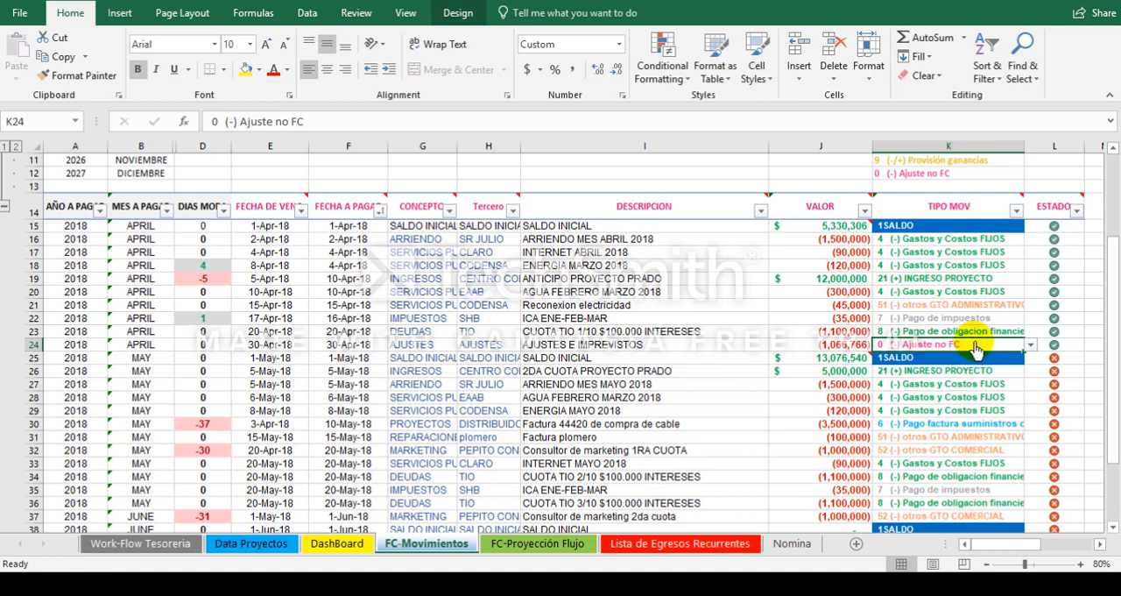
Step: Insert a new row 20 directly below the ANTICIPO PROYECTO PRADO income row
left_click(789, 278)
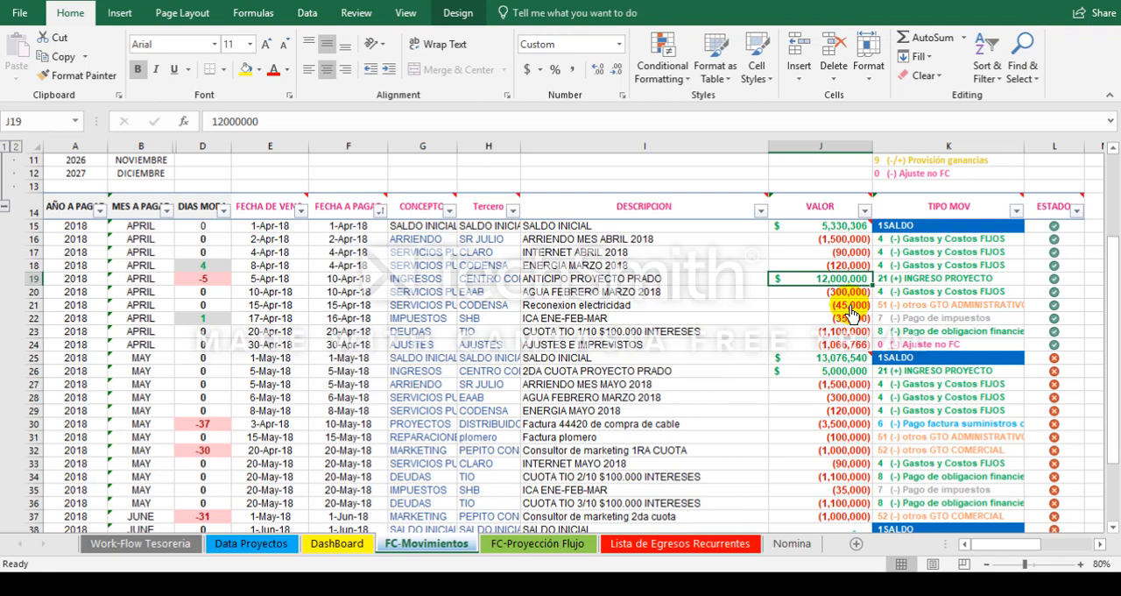
left_click(601, 280)
left_click(804, 277)
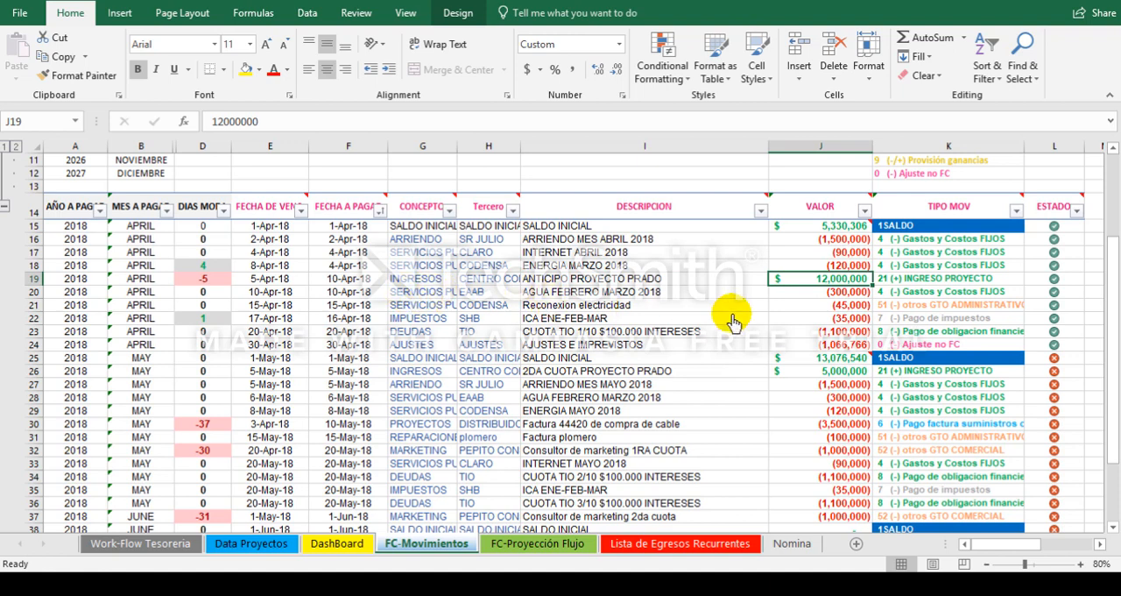
left_click(35, 280)
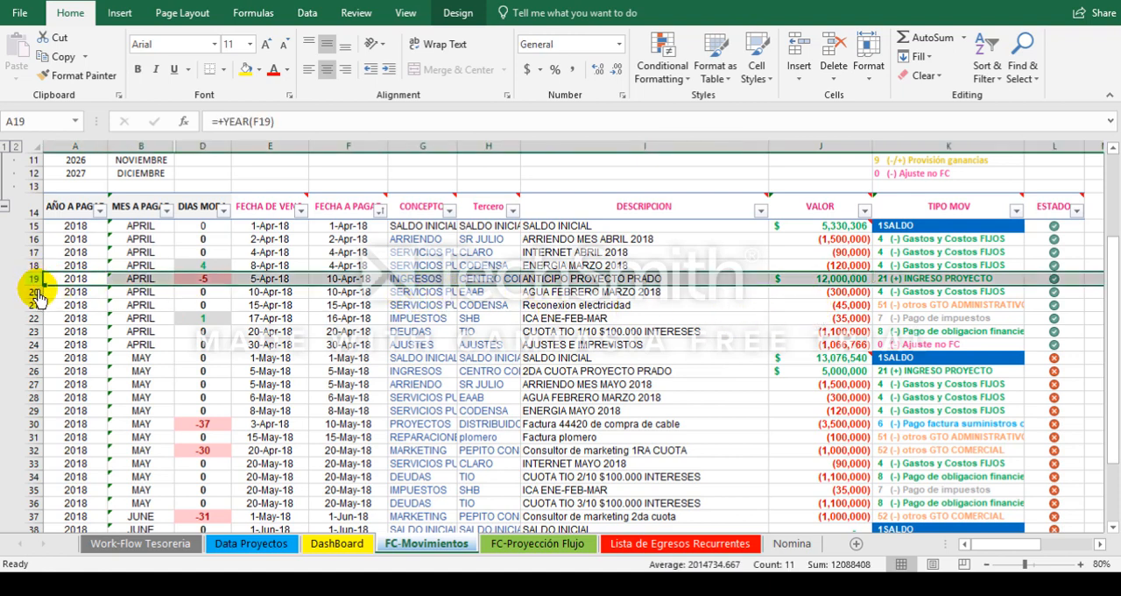
left_click(37, 291)
right_click(38, 292)
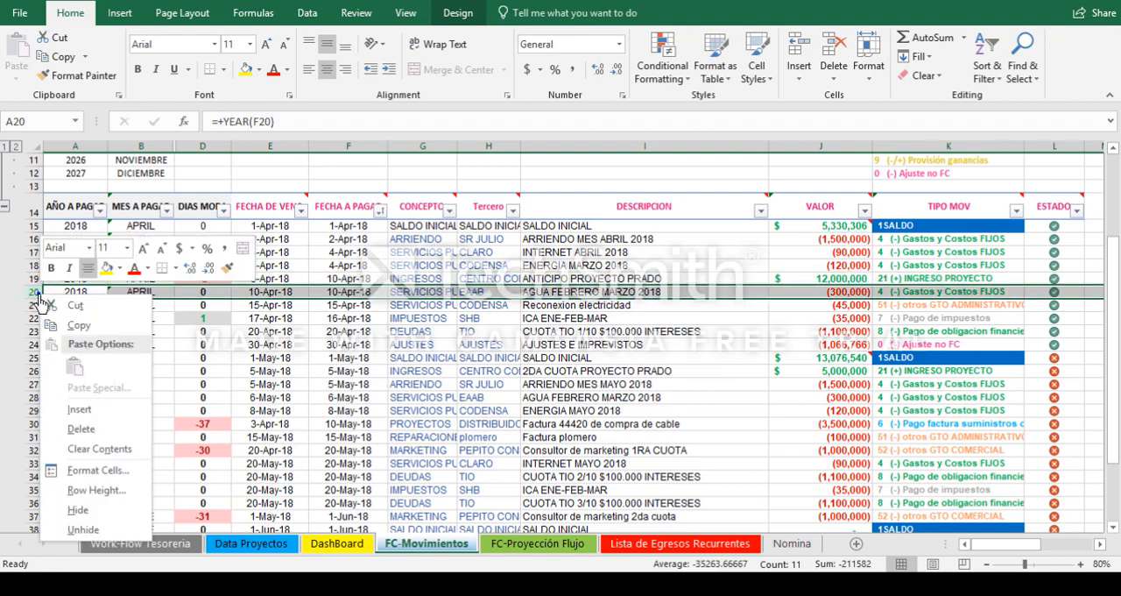
left_click(79, 409)
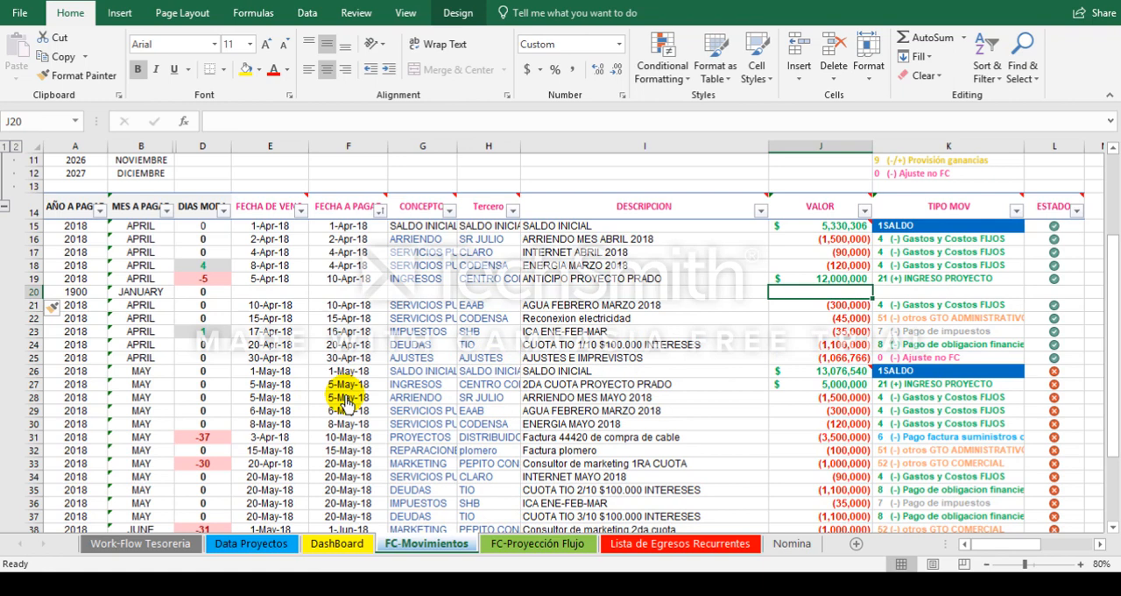
Step: Enter -1200000 as the VALOR of the new row 20
type("-")
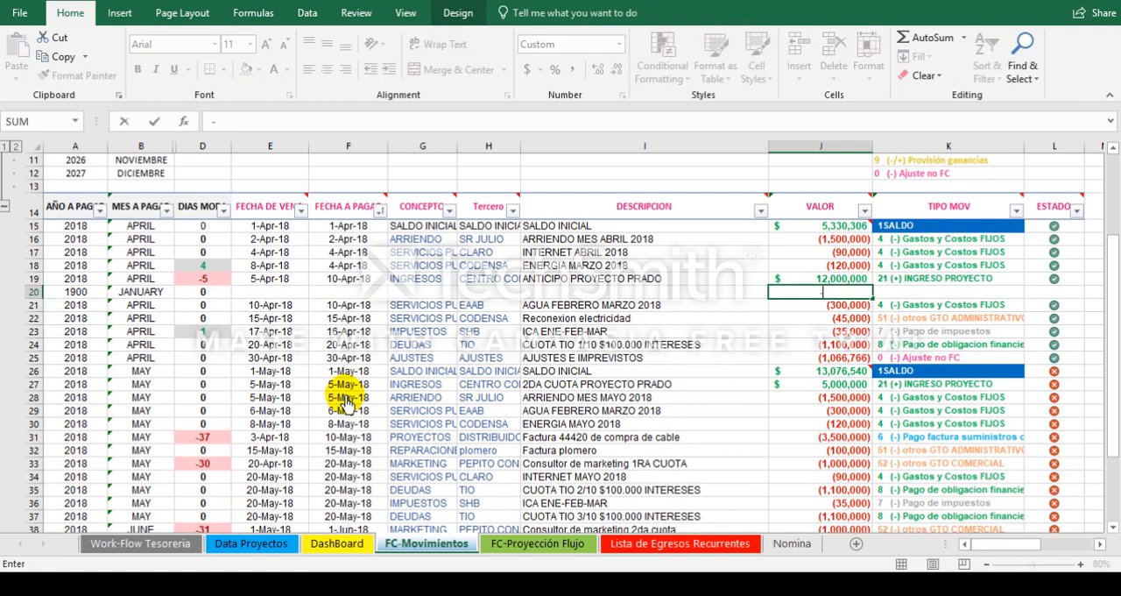
type("1200000")
key("Left")
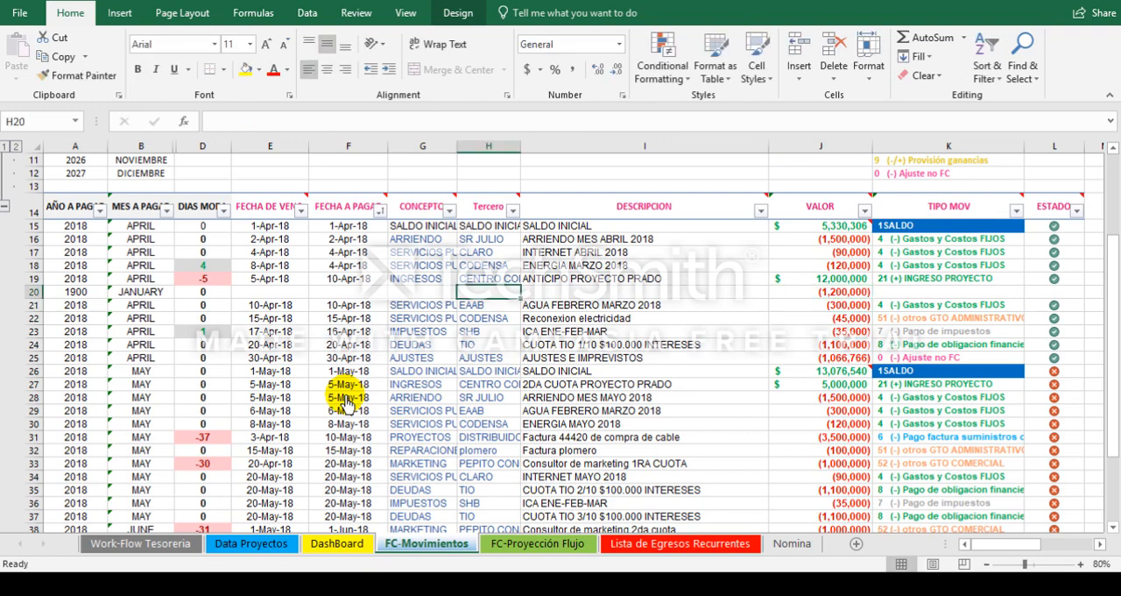
Step: Enter "Provision de anticipo proyecto prado" as the DESCRIPCION of row 20
type("Provision")
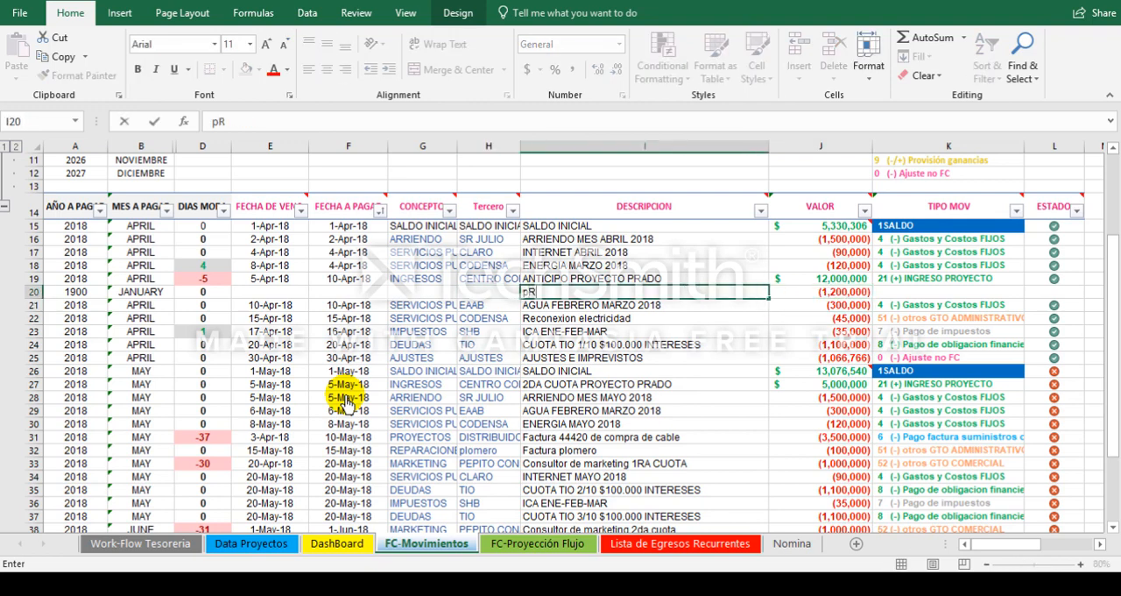
type(" de ")
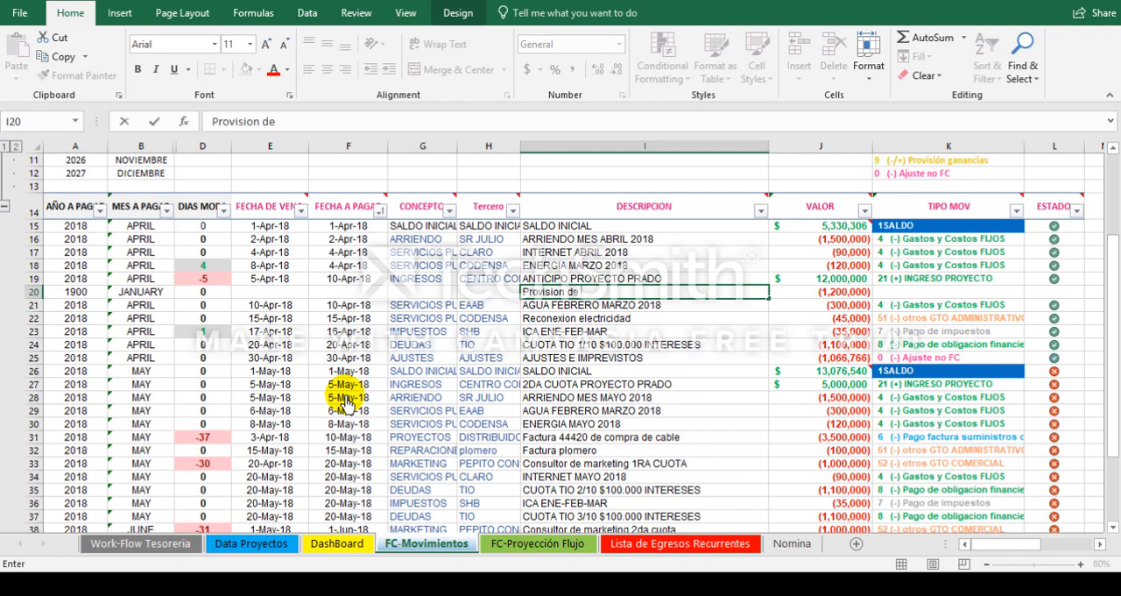
type("anticipo pro")
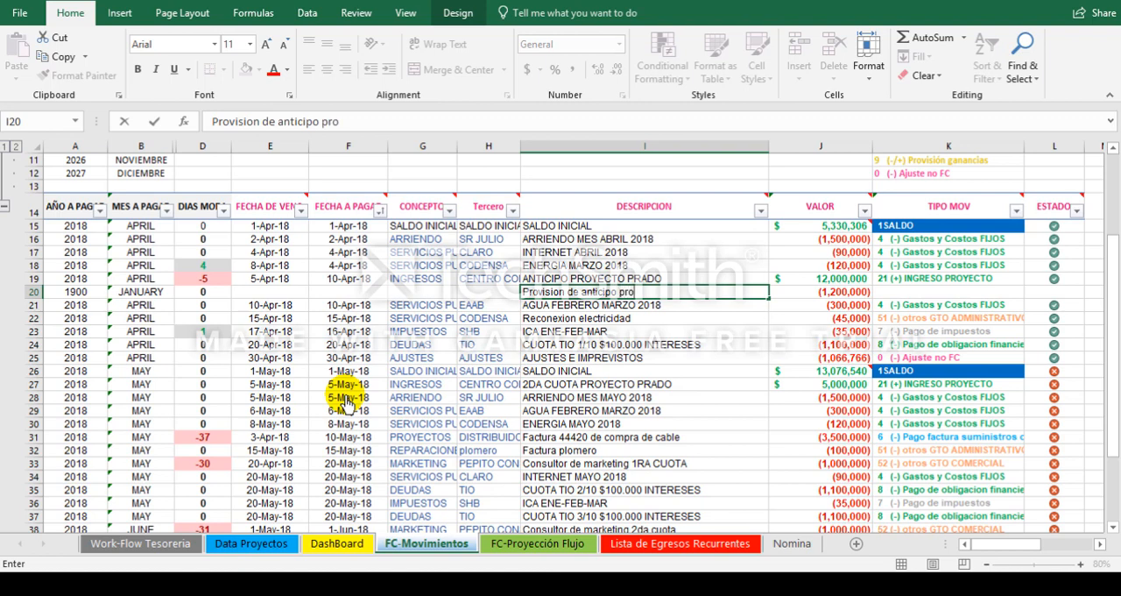
type("yecto prado")
key("Left")
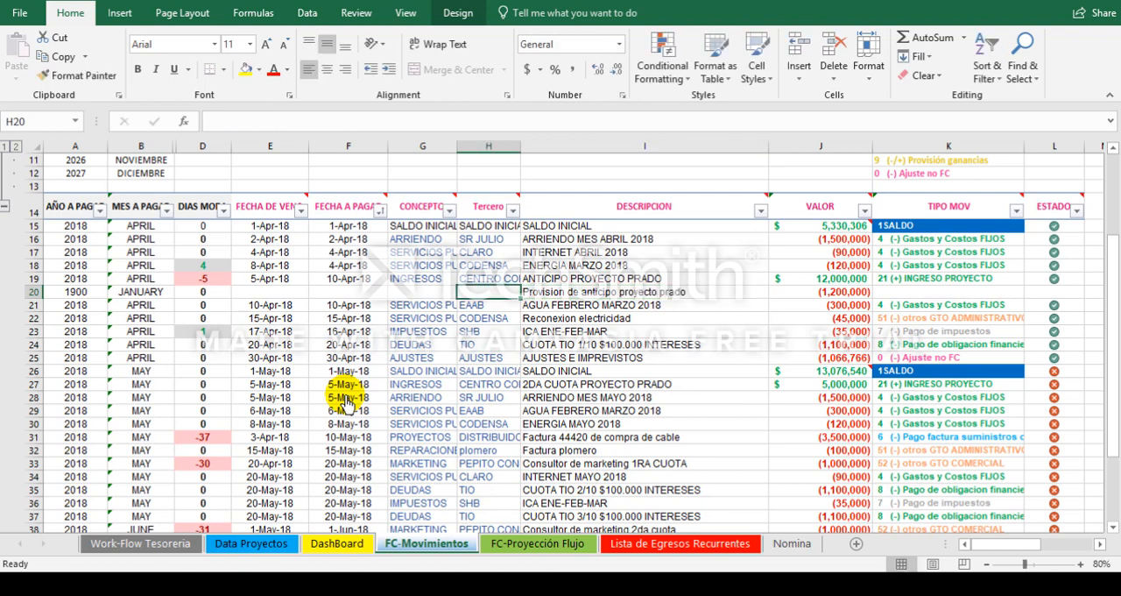
Step: Enter PROVISION GANANCIA as the CONCEPTO and CEVCOB as the Tercero of row 20
key("Left")
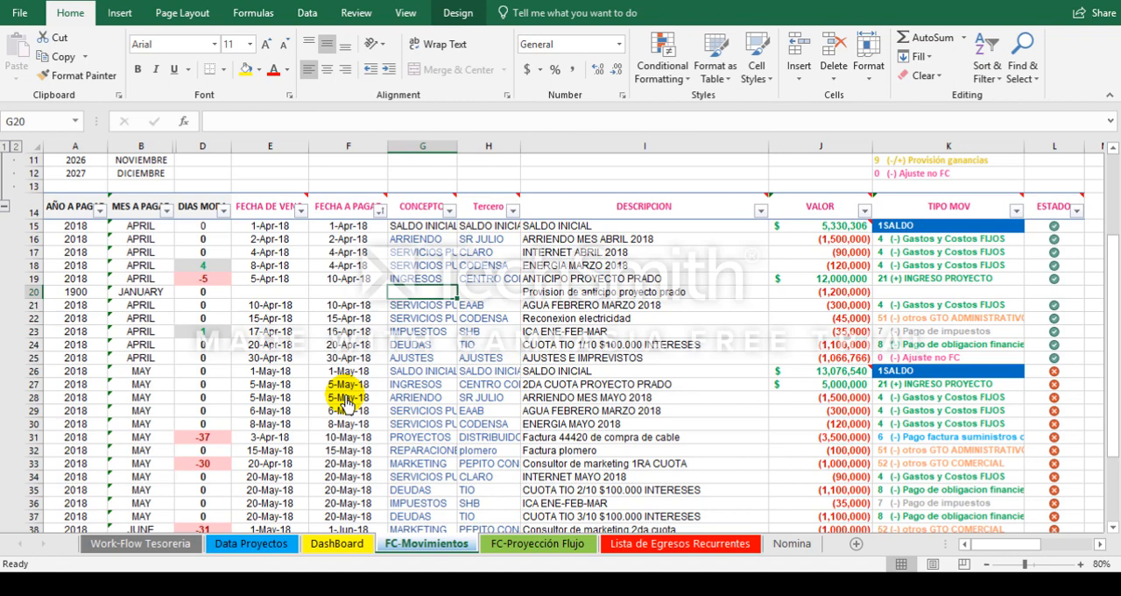
type("PRO")
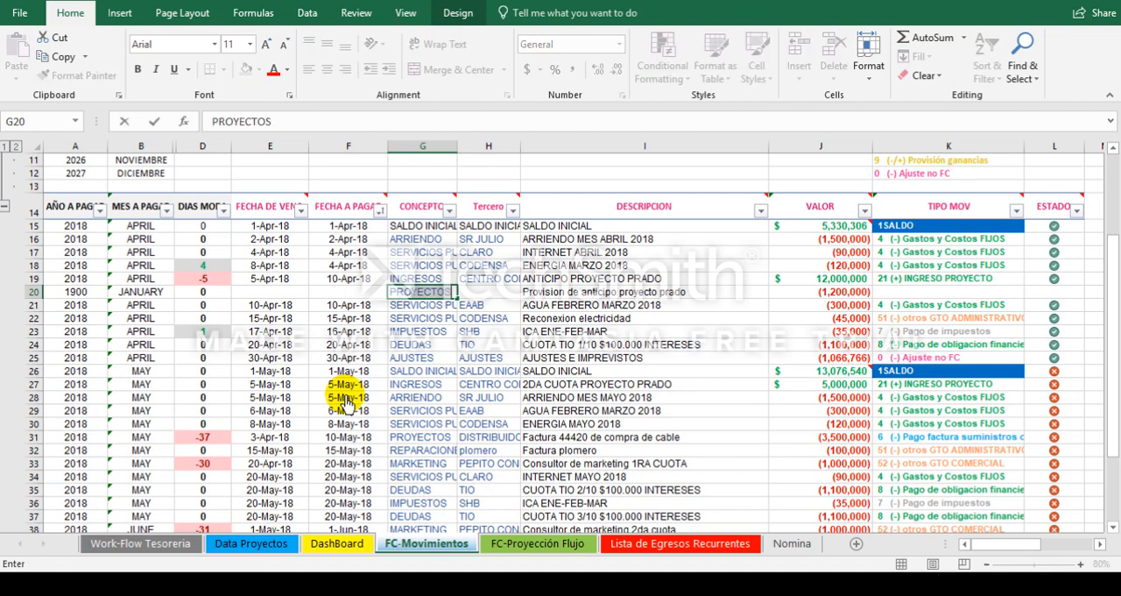
type("VISION GANANCIA")
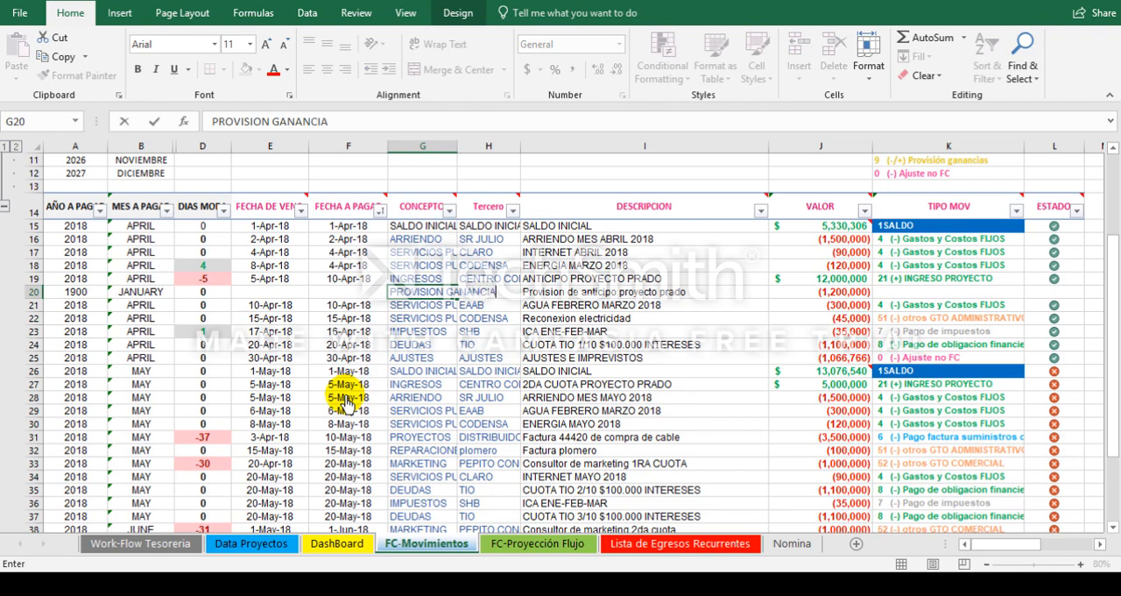
key("ctrl+Return")
key("Tab")
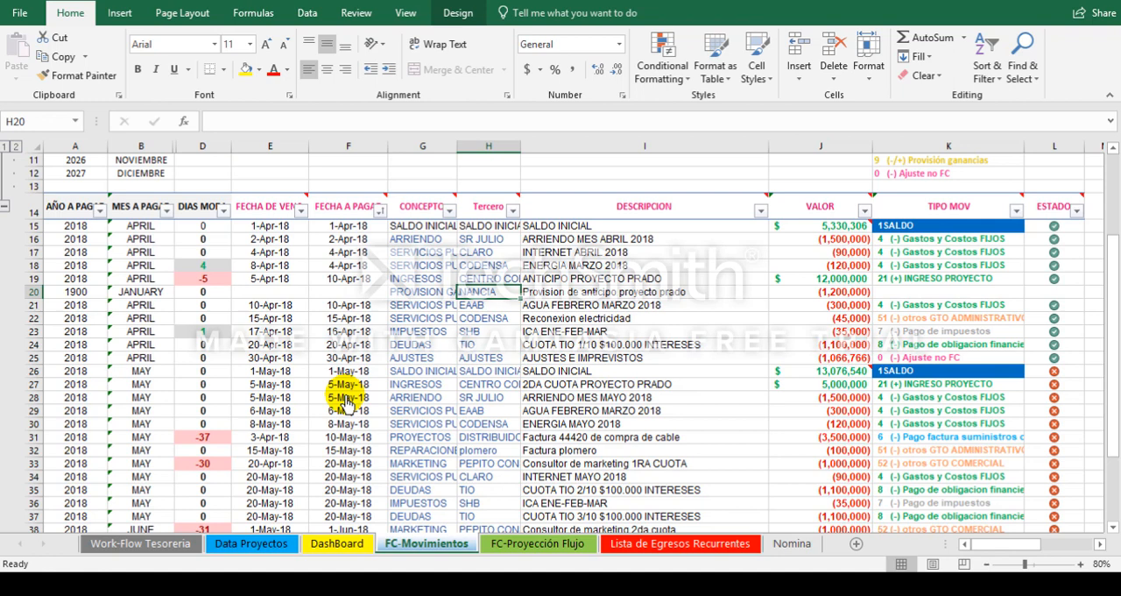
type("CEVCOB")
Step: Copy the FECHA DE VENCIMIENTO and FECHA A PAGAR dates of row 19 into row 20
key("Left")
key("Left")
key("Left")
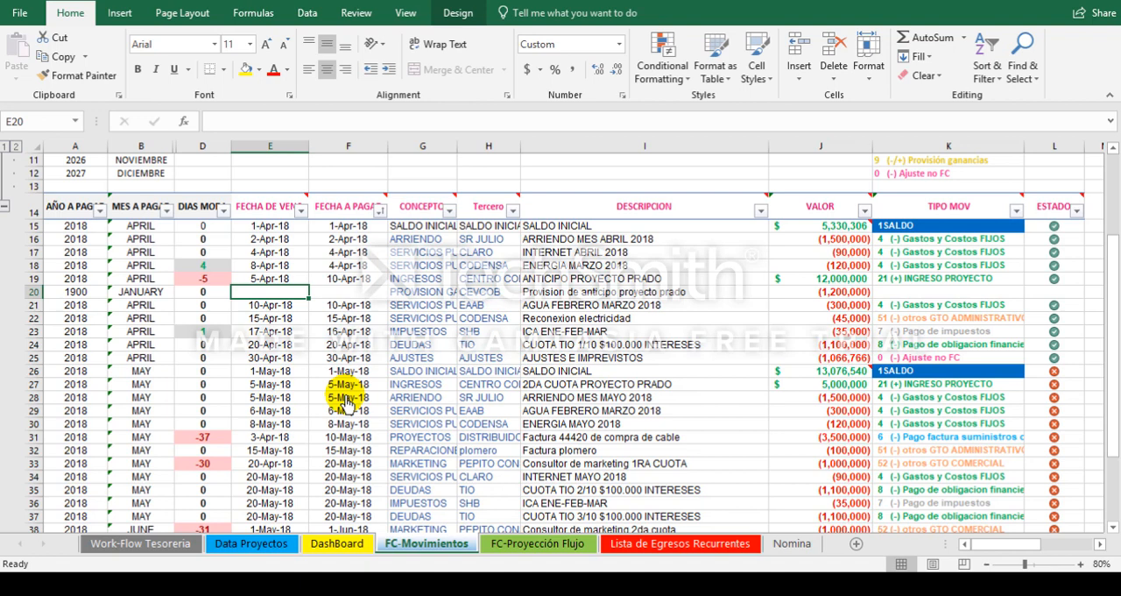
key("Right")
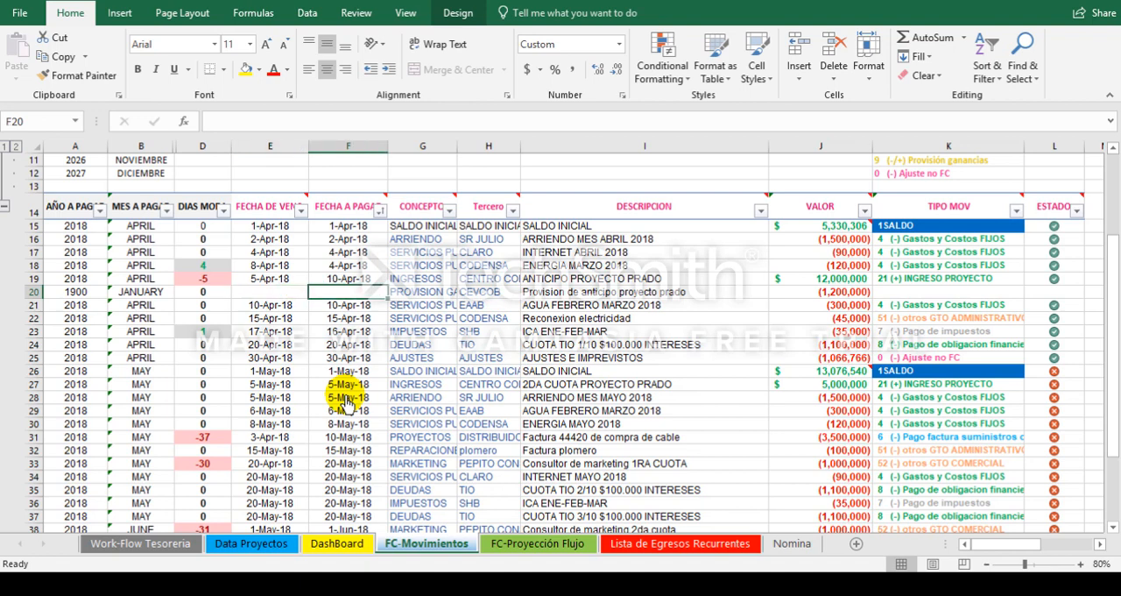
key("Up")
key("Left")
key("shift+Right")
key("ctrl+c")
key("Down")
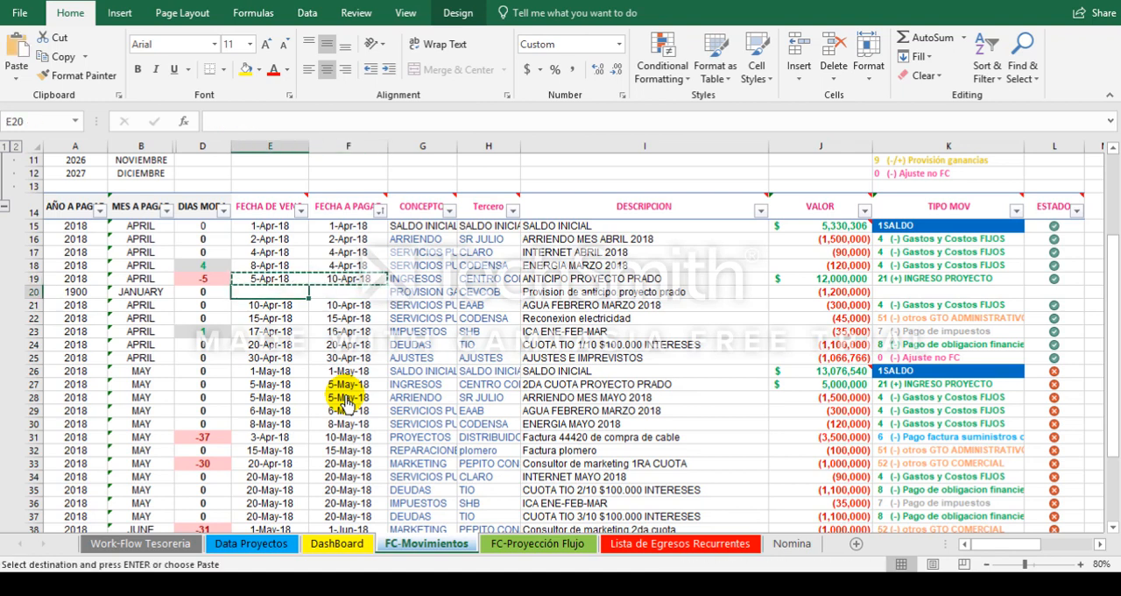
key("Return")
Step: Set the TIPO MOV of row 20 to 9 (-/+) Provisión ganancias
key("Right")
key("Right")
key("Right")
key("Right")
key("Right")
key("Right")
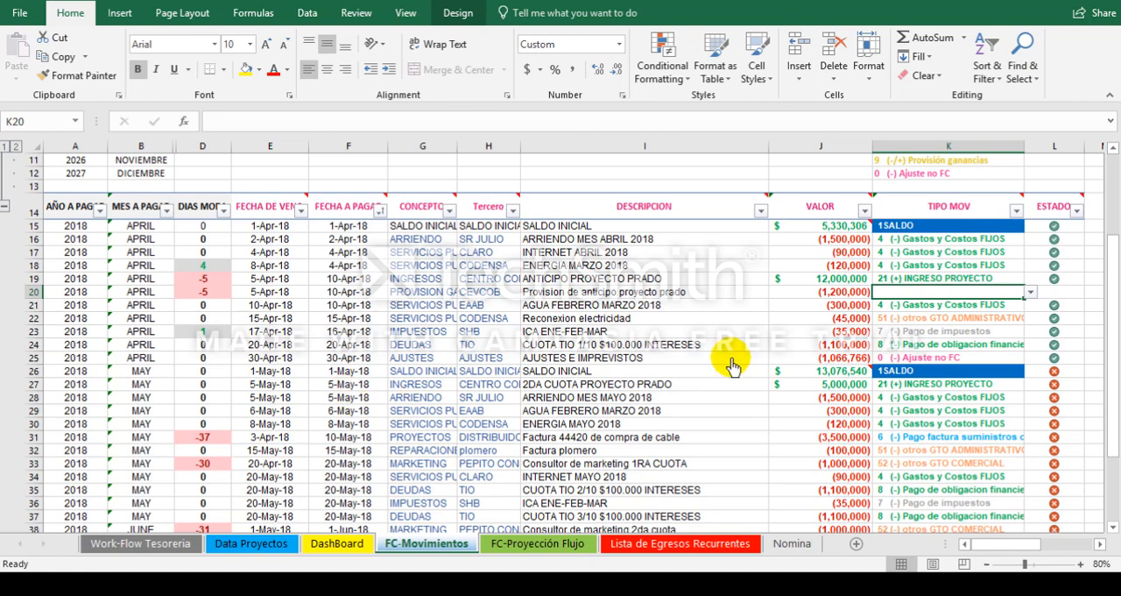
left_click(1031, 292)
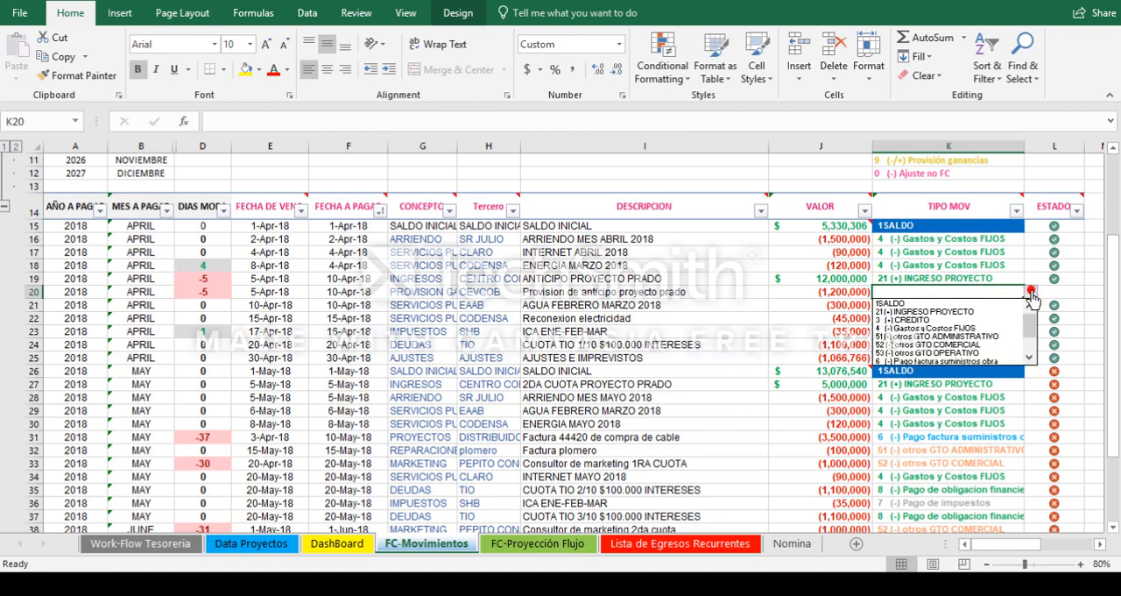
left_click(1031, 357)
left_click(1031, 357)
left_click(1031, 357)
left_click(1031, 357)
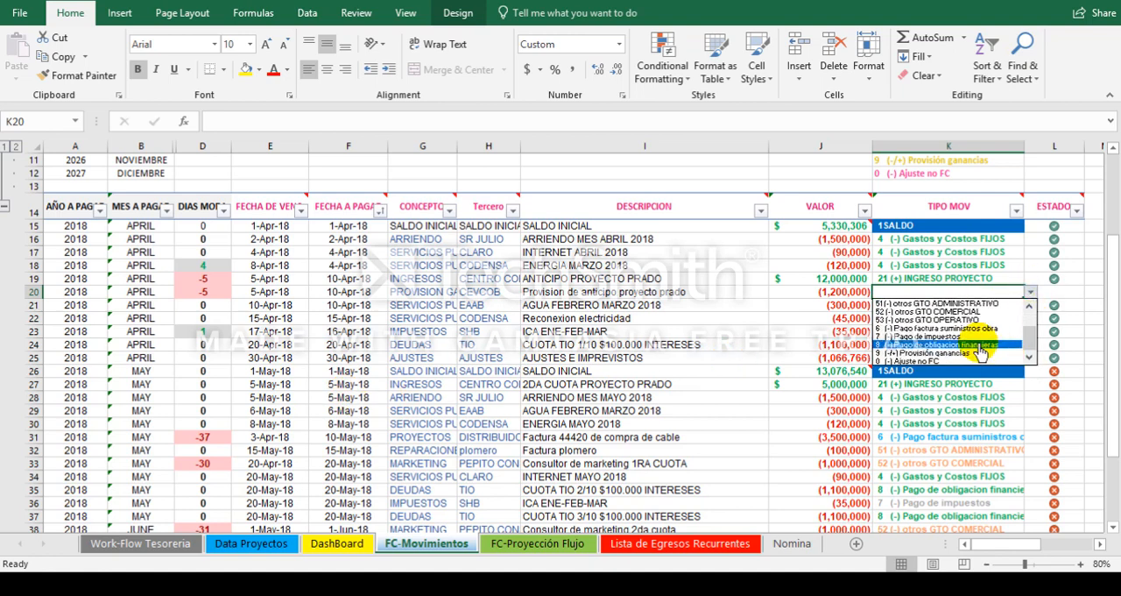
left_click(980, 352)
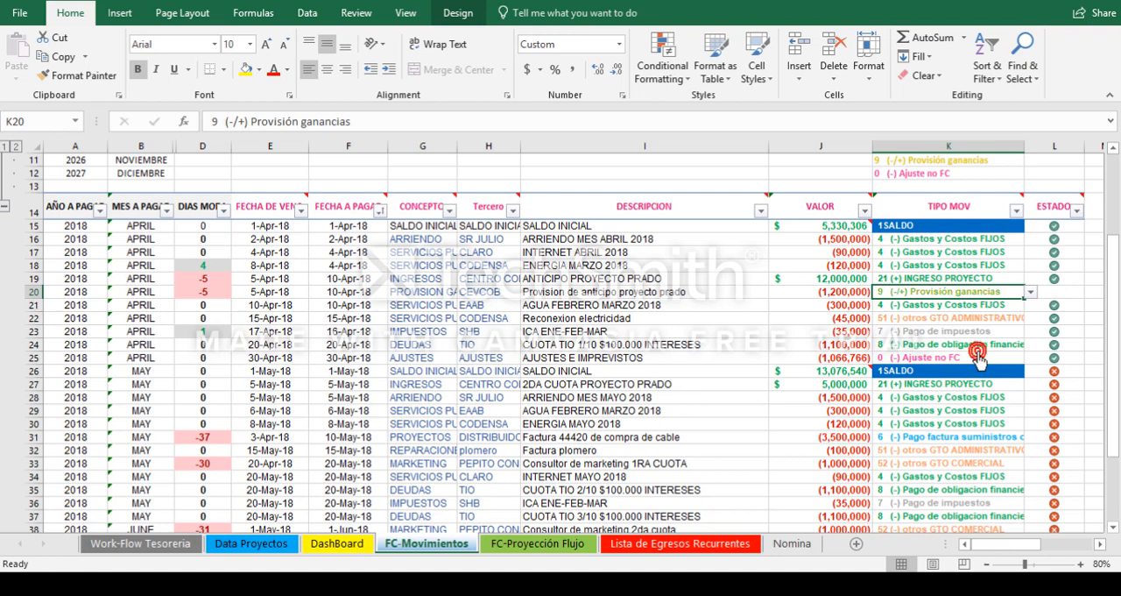
Step: Mark the provision in row 20 as completed by entering 0 as its ESTADO
left_click(841, 294)
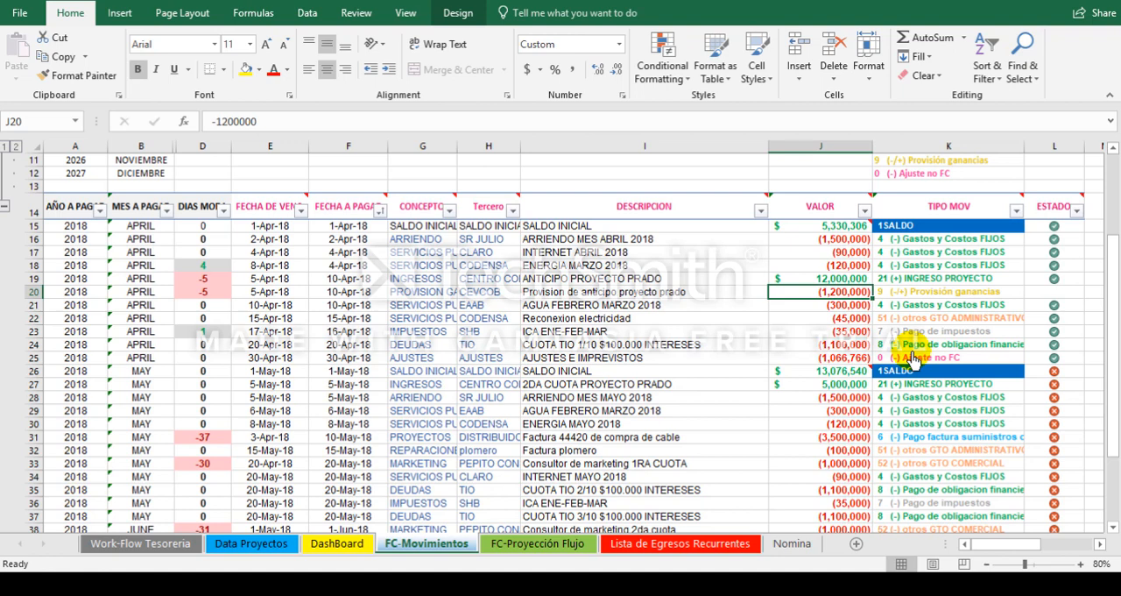
left_click(812, 380)
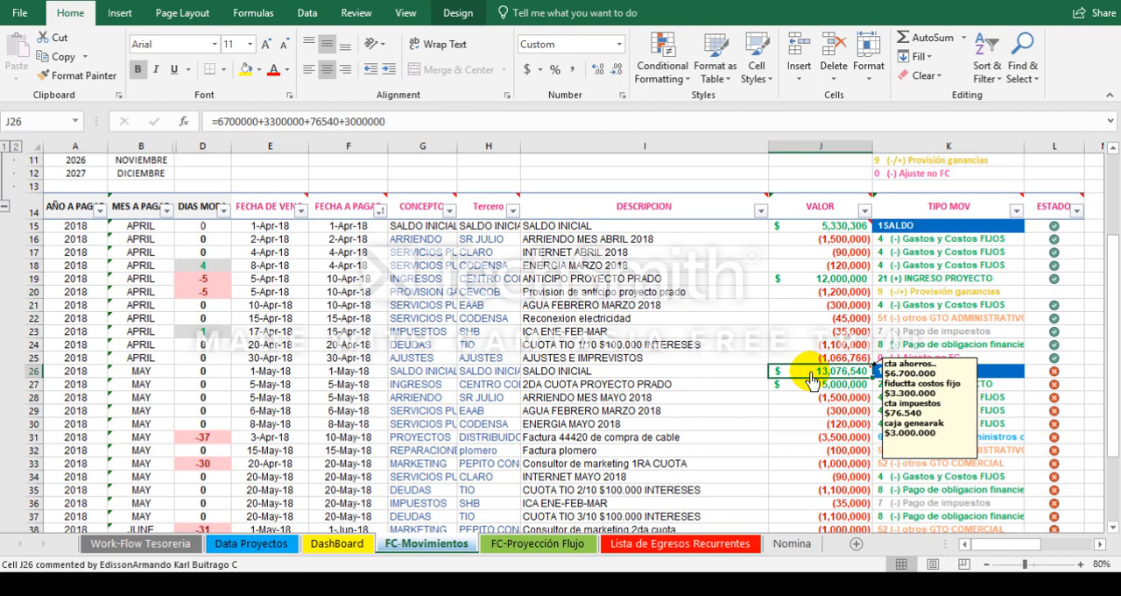
key("Up")
key("Up")
key("Up")
key("Up")
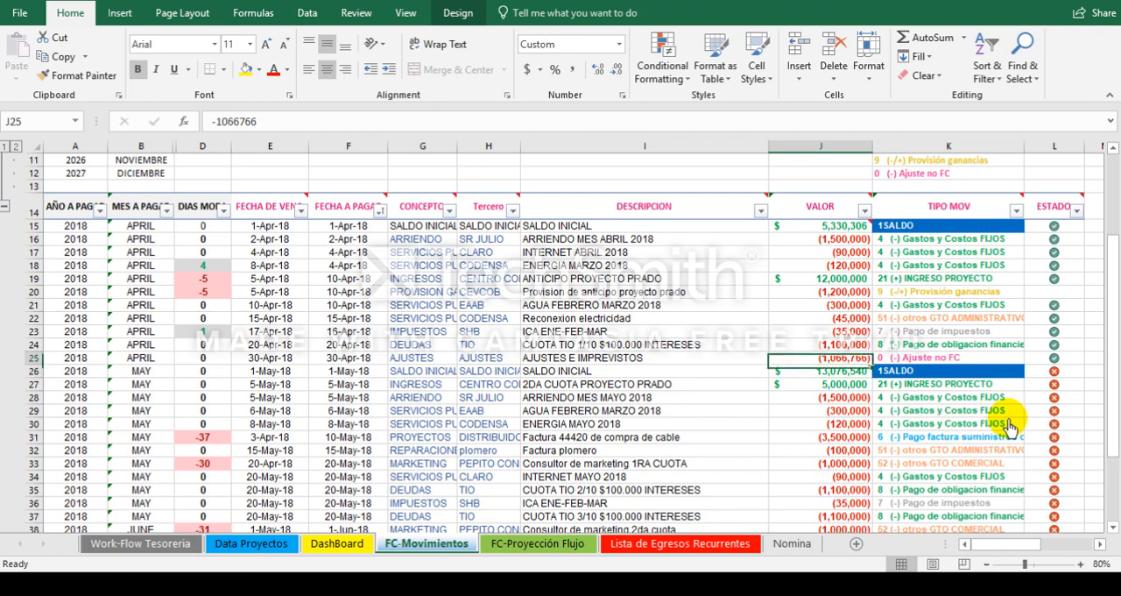
key("Up")
key("Up")
key("Right")
key("Right")
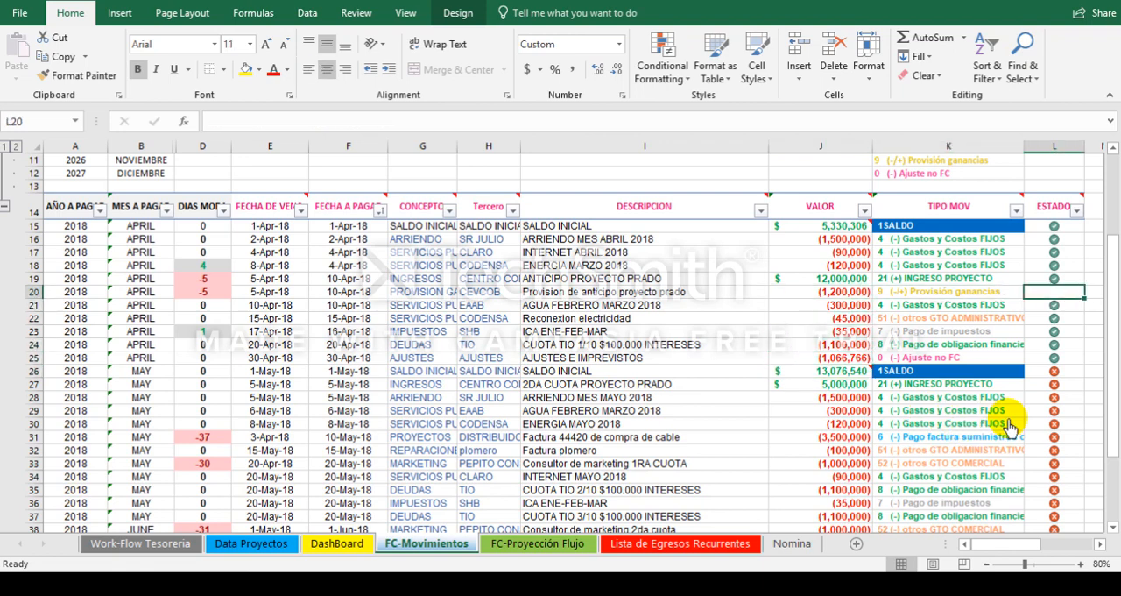
type("0")
key("Return")
key("Up")
key("Left")
key("Left")
key("Left")
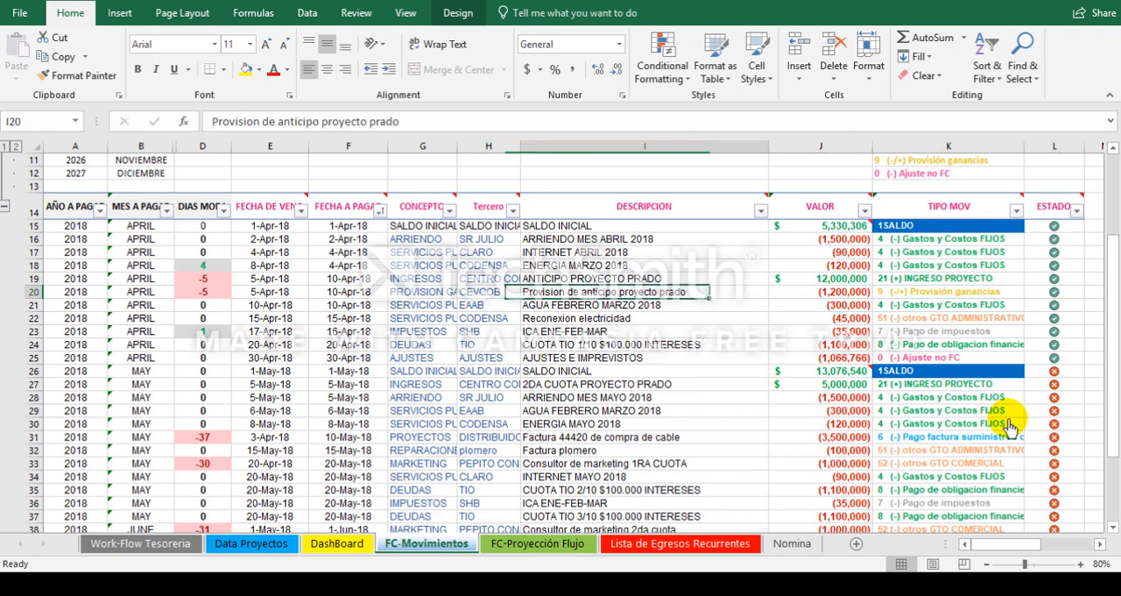
key("Right")
key("Right")
key("Right")
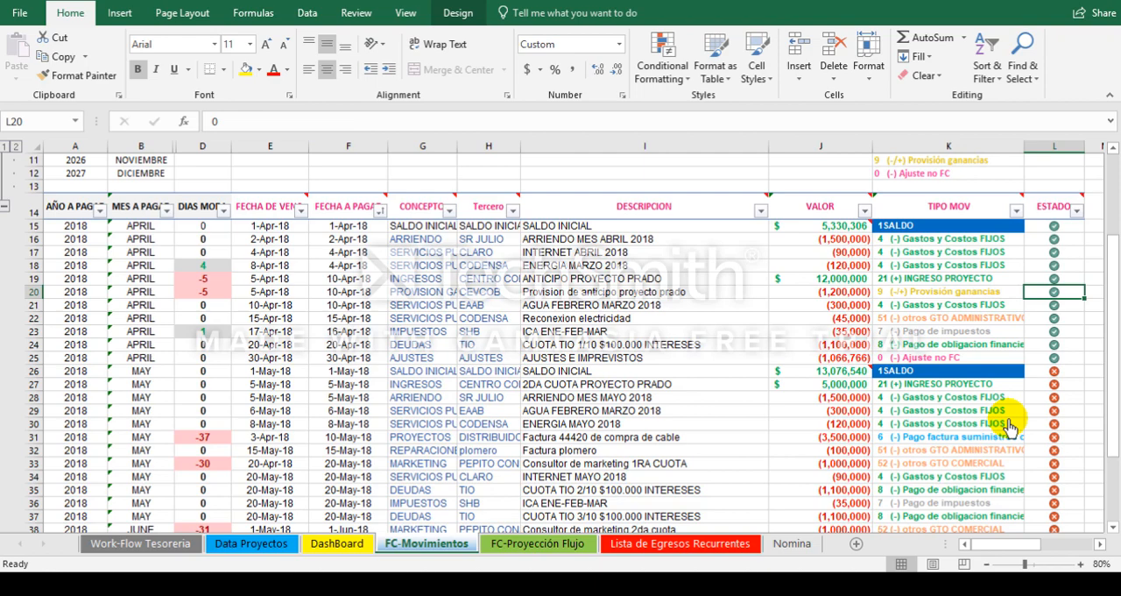
Step: Insert a new row 41 directly below the June 3RA CUOTA PROYECTO PRADO income row
key("Down")
key("Down")
key("Down")
key("Down")
key("Down")
key("Down")
key("Down")
key("Down")
key("Down")
key("Down")
key("Down")
key("Down")
key("Down")
key("Down")
key("Down")
key("Down")
key("Down")
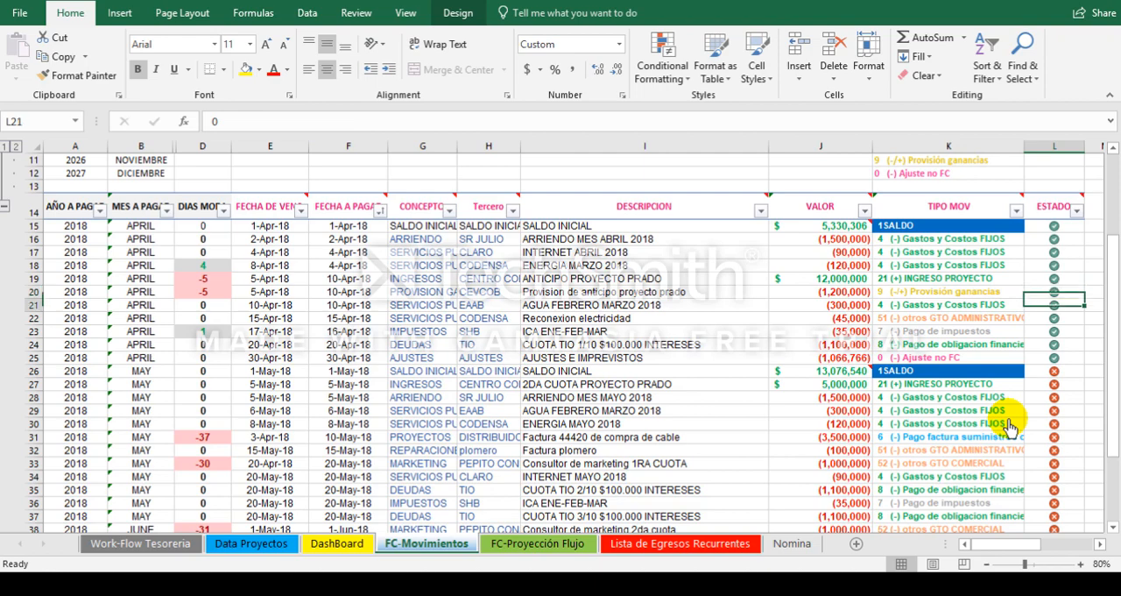
key("Down")
key("Down")
key("Down")
key("Down")
key("Down")
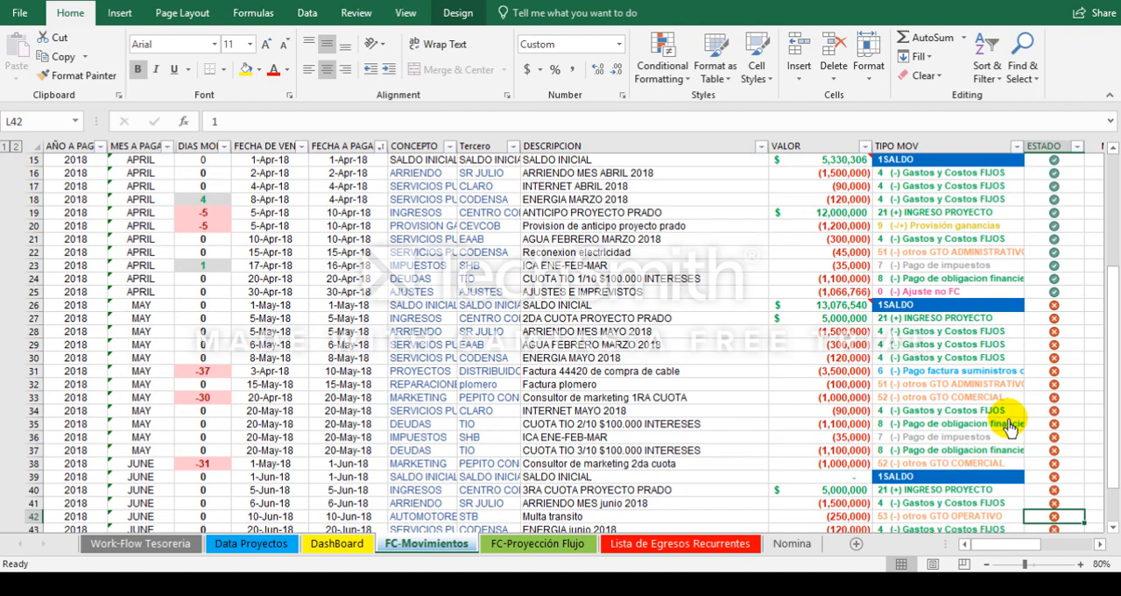
left_click(33, 504)
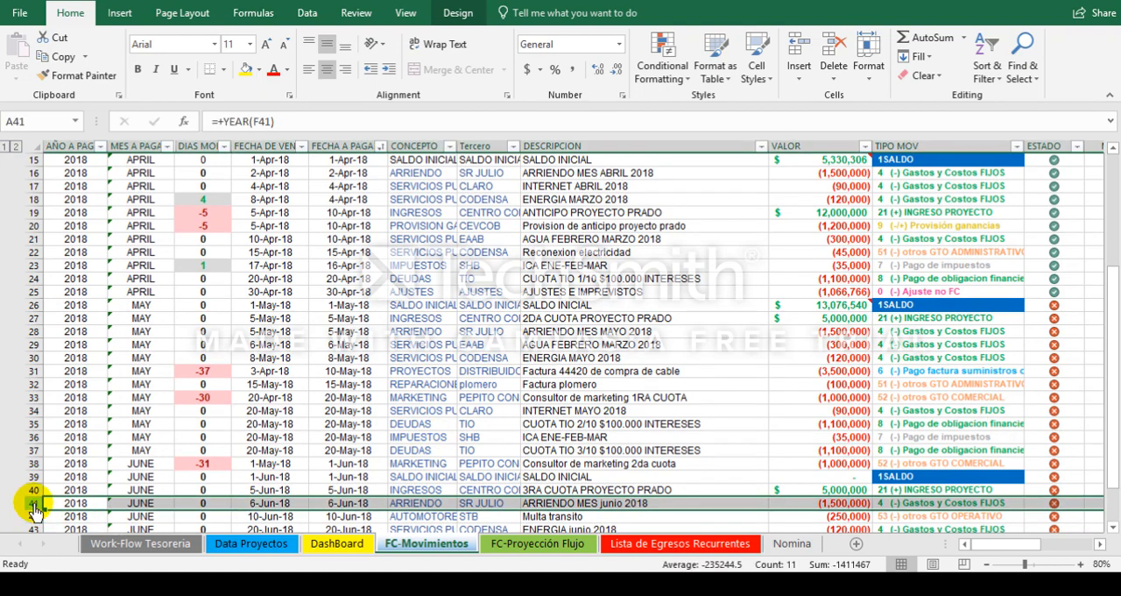
right_click(34, 507)
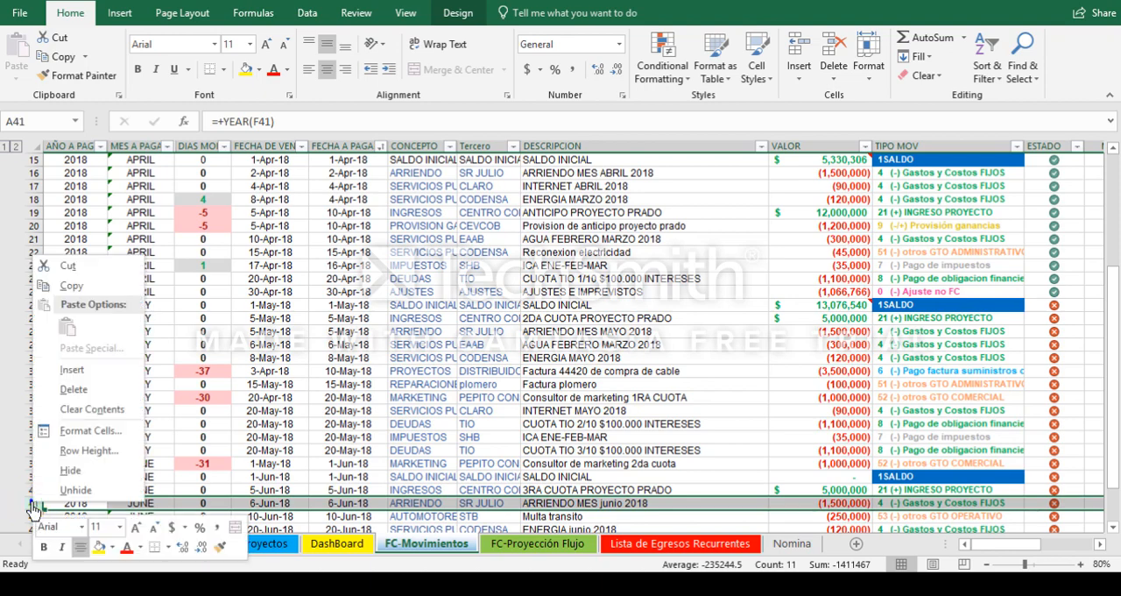
left_click(84, 377)
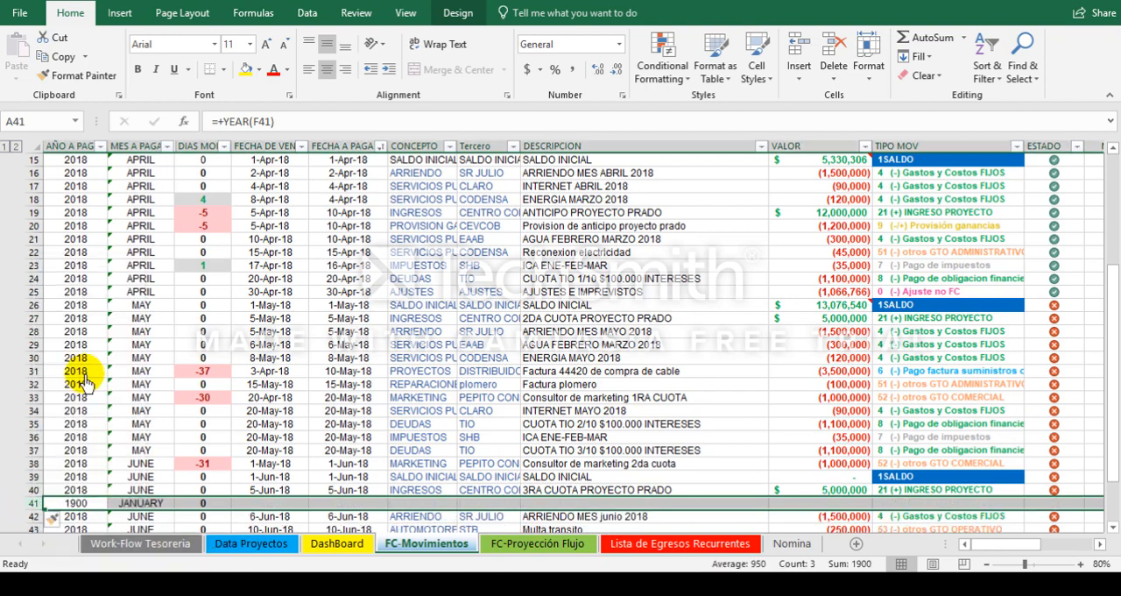
Step: Copy the dates, CONCEPTO, Tercero and DESCRIPCION of the row 20 provision into row 41
left_click(406, 506)
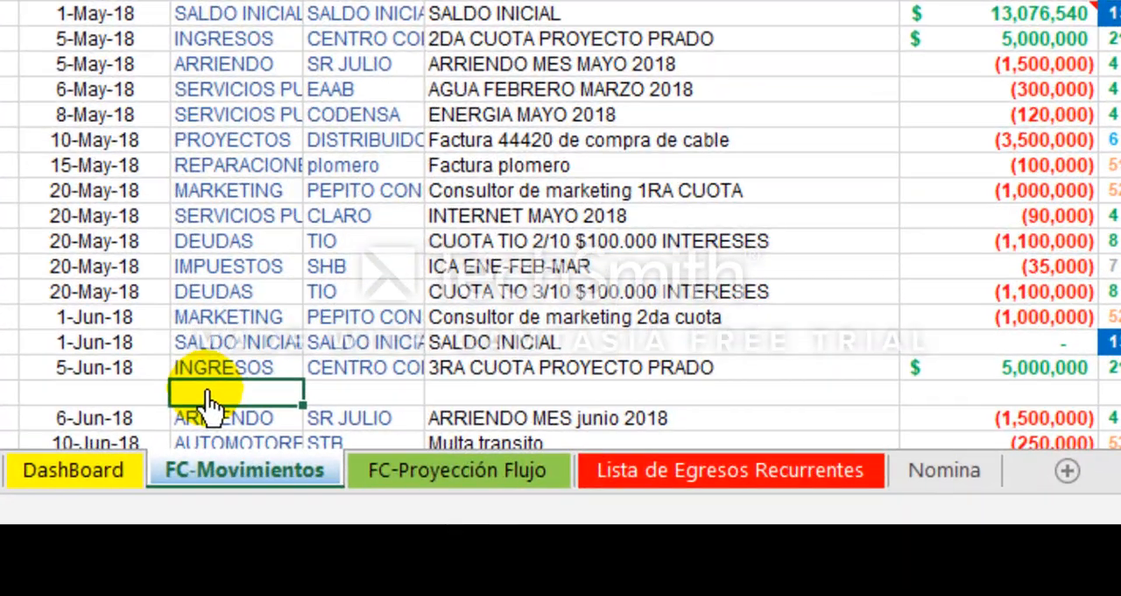
key("Right")
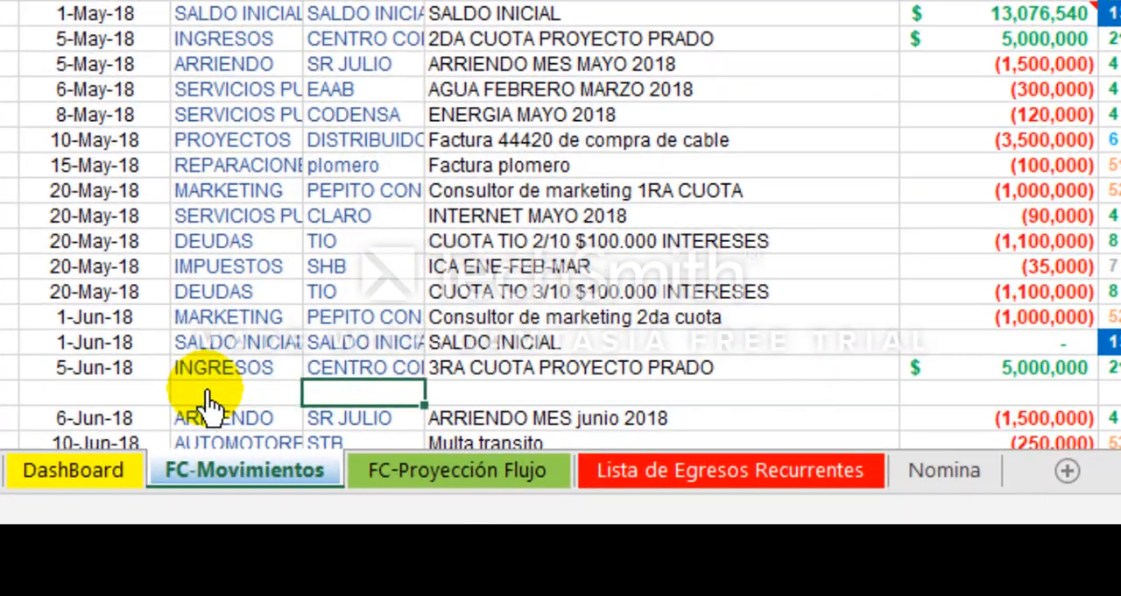
key("Right")
key("Up")
key("Up")
key("Up")
key("Up")
key("Up")
key("Up")
key("Up")
key("Up")
key("Up")
key("Up")
key("Up")
key("Up")
key("Up")
key("Up")
key("Up")
key("Up")
key("Up")
key("Up")
key("Up")
key("Up")
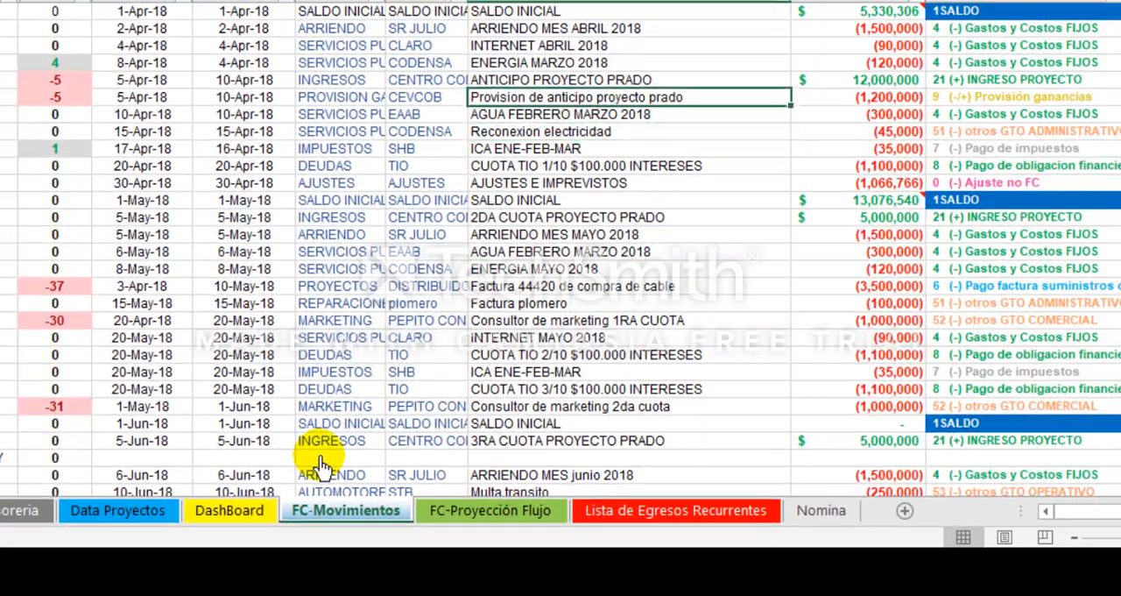
key("shift+Left")
key("shift+Left")
key("shift+Left")
key("shift+Left")
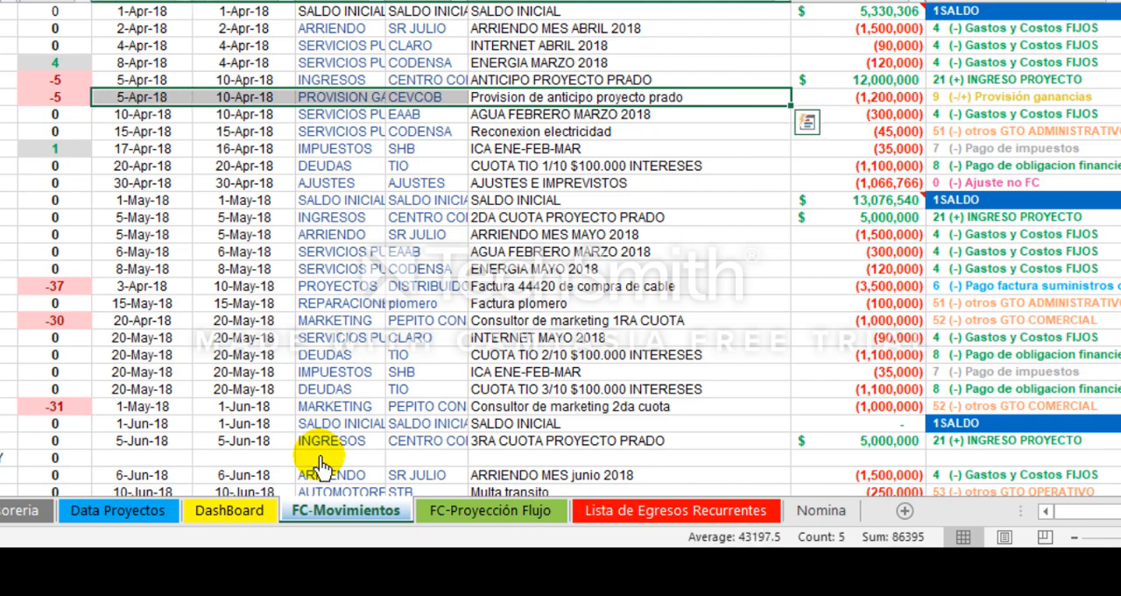
key("ctrl+c")
key("Down")
key("Down")
key("Down")
key("Down")
key("Down")
key("Down")
key("Down")
key("Down")
key("Down")
key("Down")
key("Down")
key("Down")
key("Down")
key("Down")
key("Down")
key("Down")
key("Down")
key("Down")
key("Down")
key("Down")
key("Left")
key("Left")
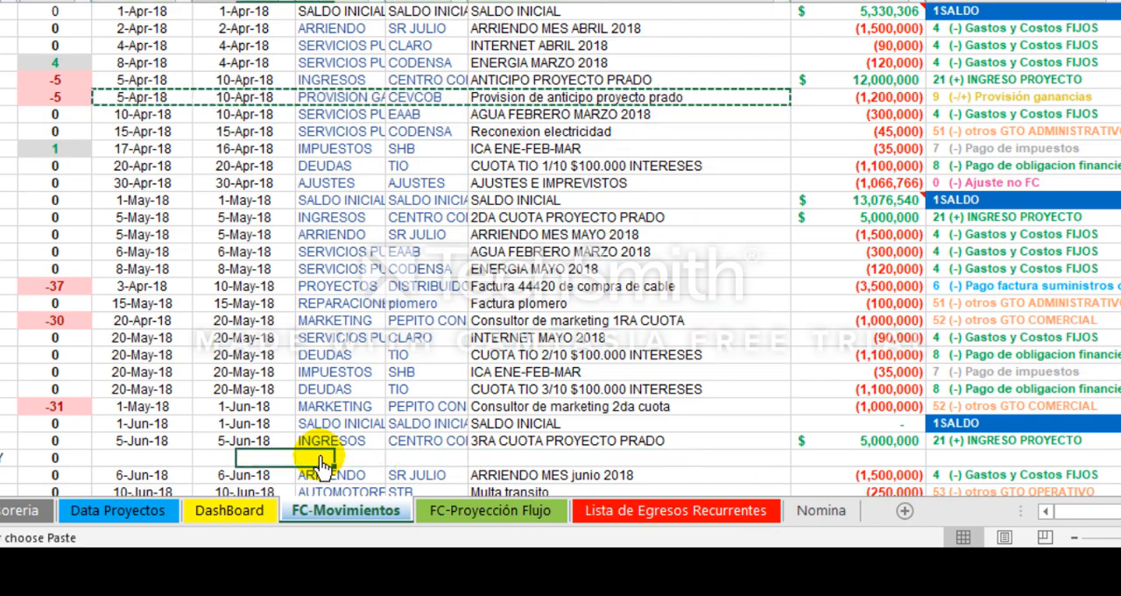
key("Left")
key("ctrl+v")
key("Escape")
key("Left")
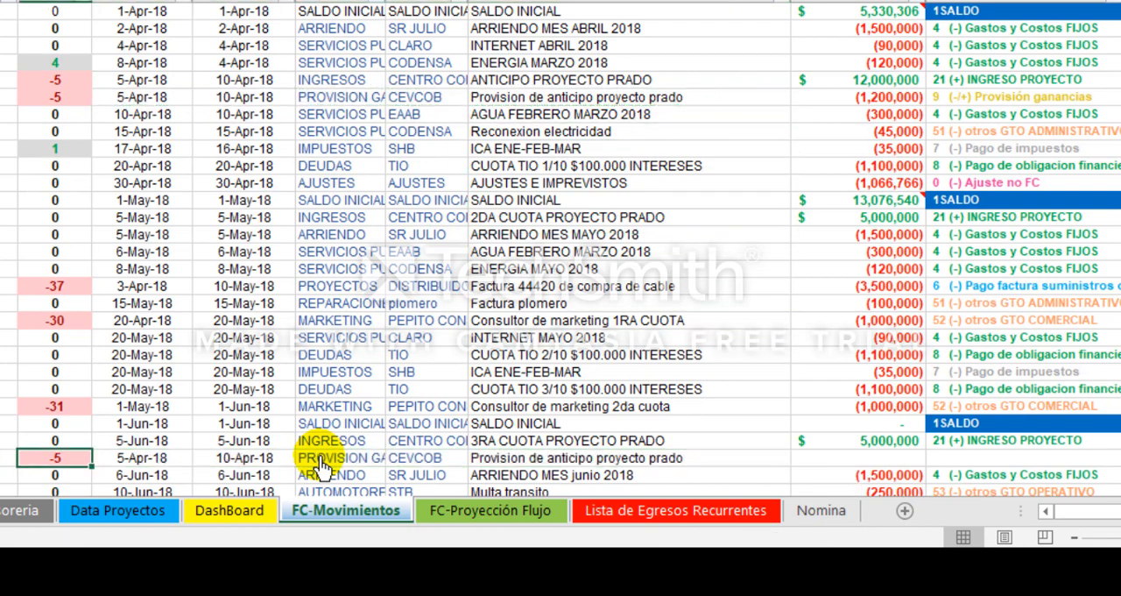
Step: Change the FECHA A PAGAR of row 41 to 10 June 2018
key("Right")
key("Right")
key("F2")
key("Left")
key("Left")
key("Left")
key("Left")
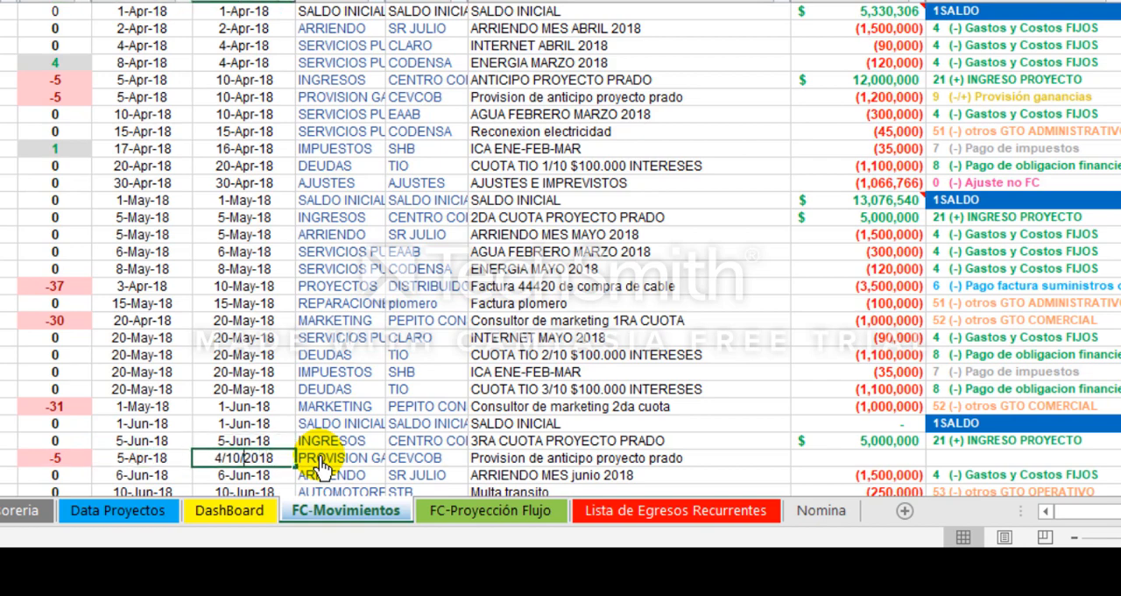
key("Left")
key("Left")
key("Left")
key("Left")
key("BackSpace")
type("6")
key("Return")
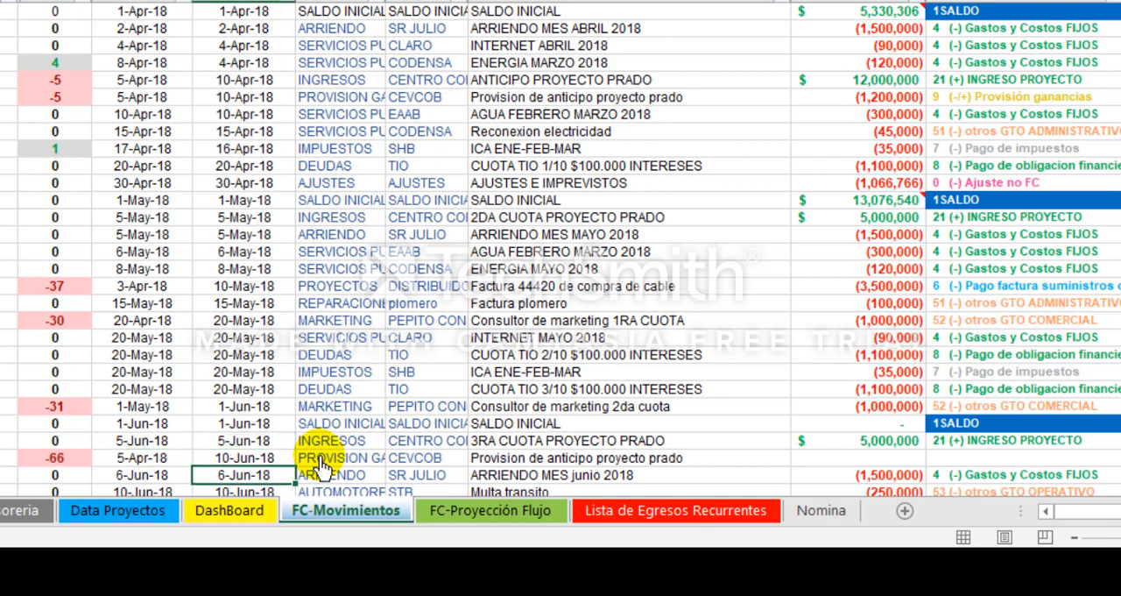
Step: Change the FECHA DE VENCIMIENTO of row 41 to 5 June 2018
key("Up")
key("Left")
key("F2")
key("Left")
key("Left")
key("Left")
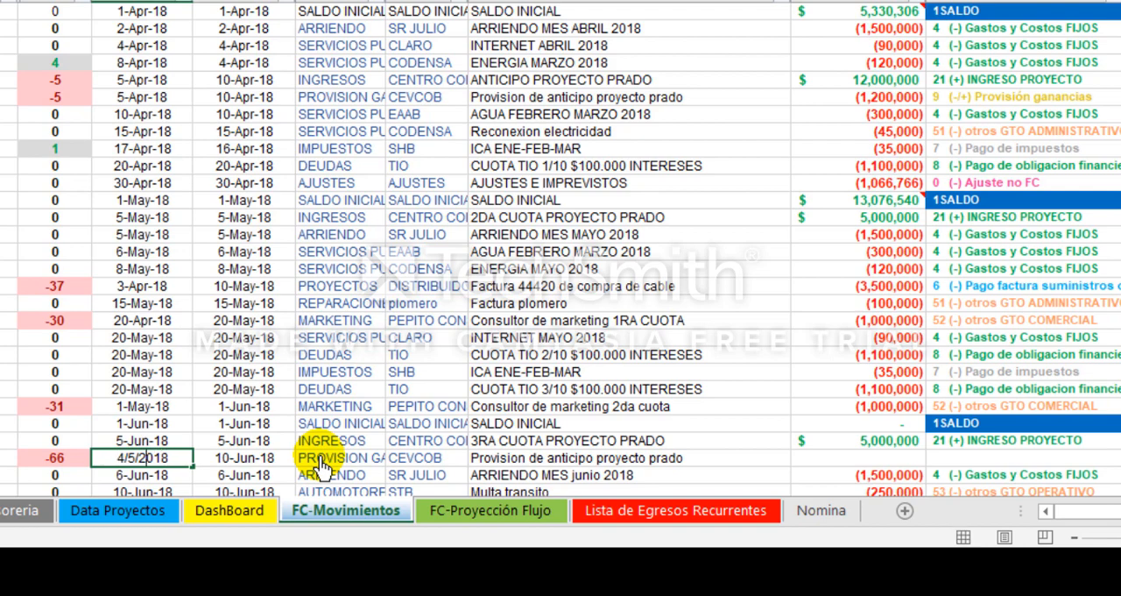
key("Left")
key("Left")
key("Left")
key("BackSpace")
type("6")
key("ctrl+Return")
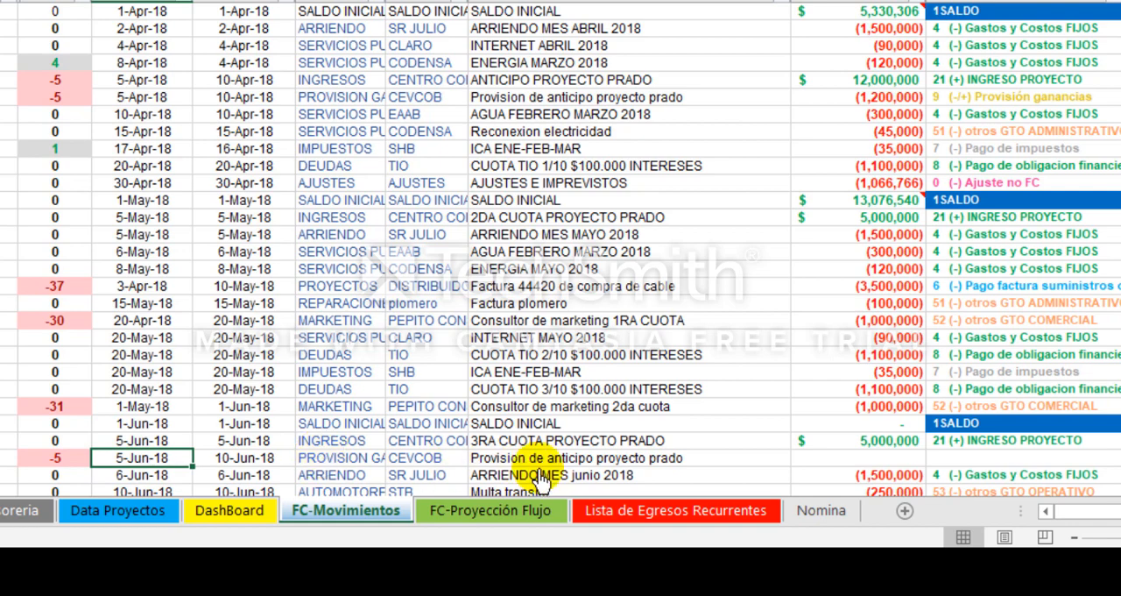
Step: Enter -500000 as the VALOR of the June provision in row 41
left_click(846, 457)
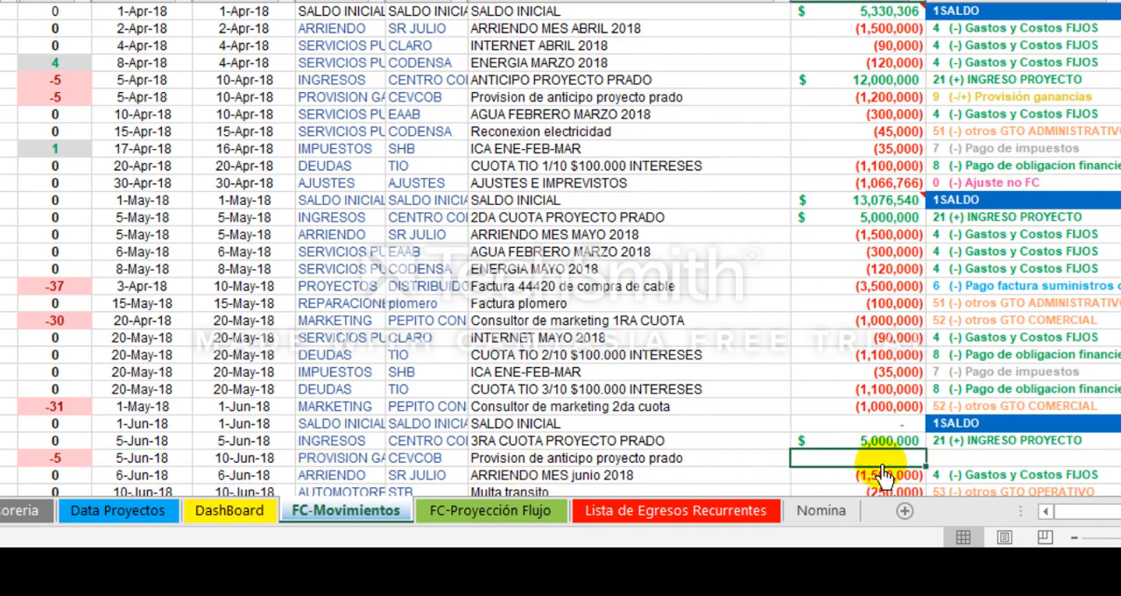
type("-500000")
key("Tab")
Step: Set the TIPO MOV of row 41 to 9 (-/+) Provisión ganancias and its ESTADO to 1
left_click(1114, 457)
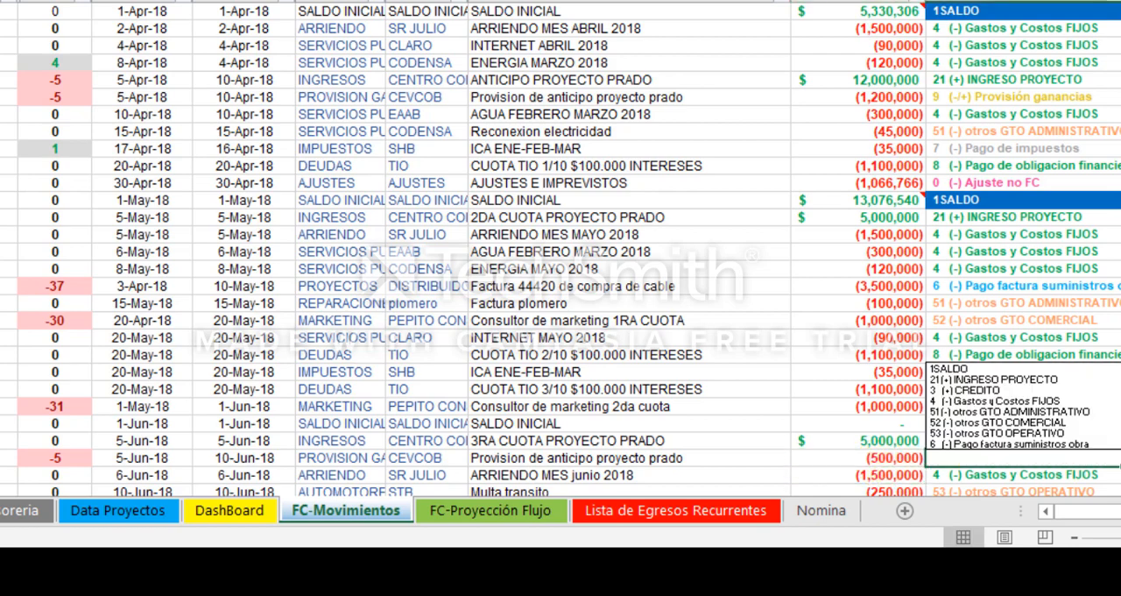
scroll(1051, 429, "down", 1)
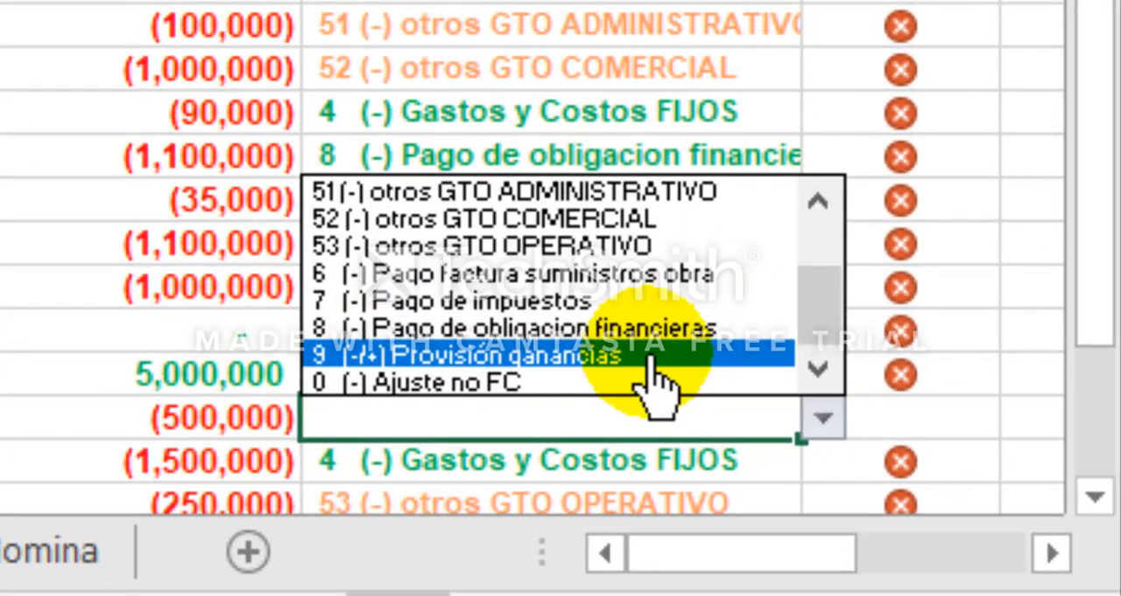
left_click(653, 358)
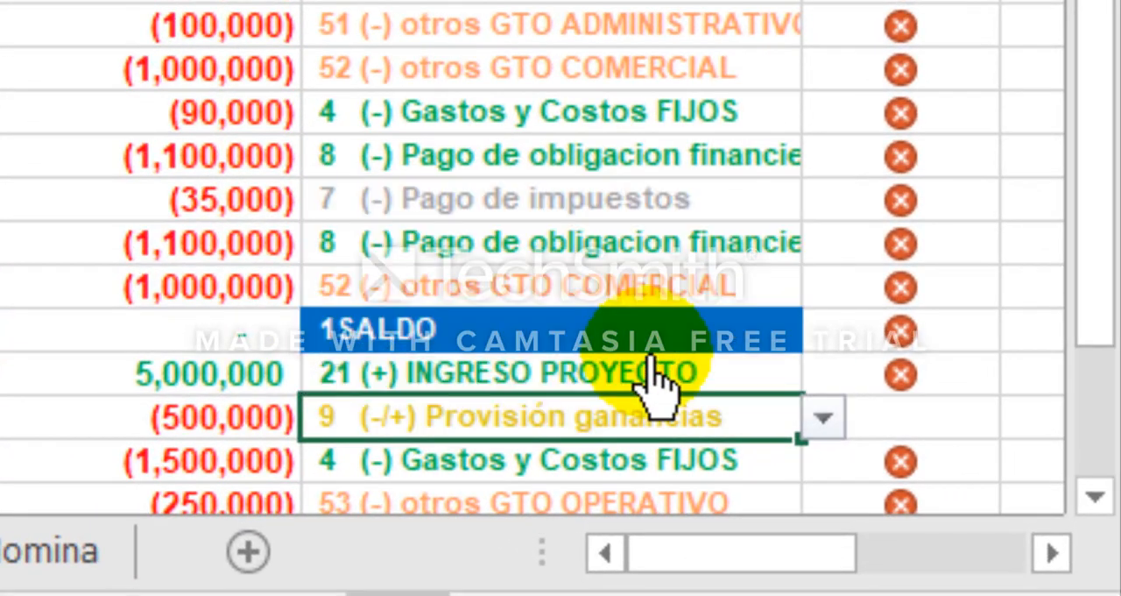
key("Tab")
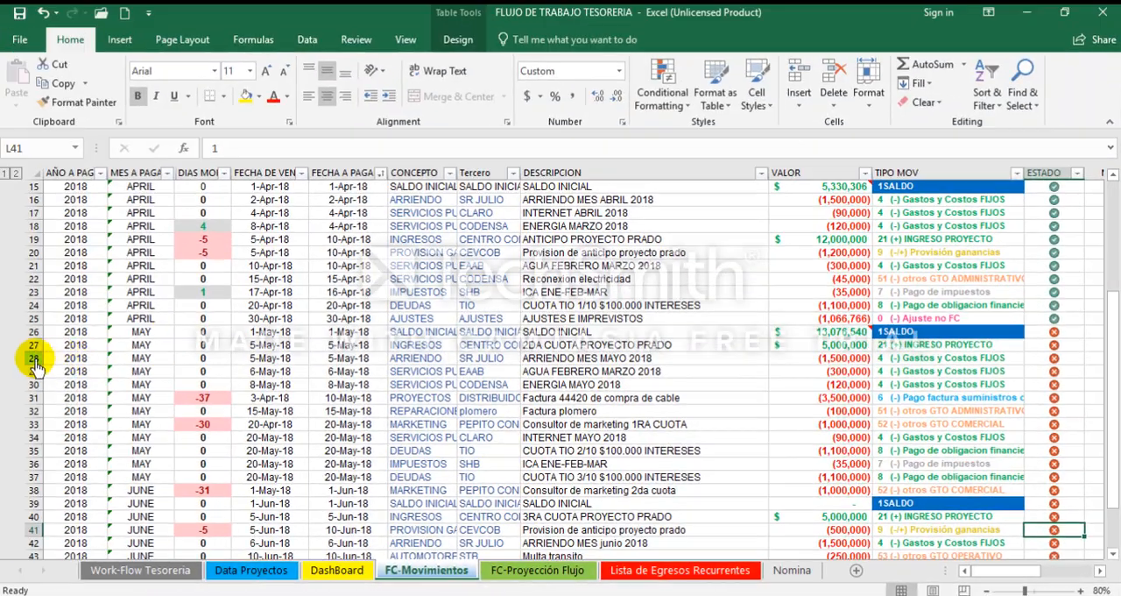
Step: Insert a new row 28 directly below the May 2DA CUOTA PROYECTO PRADO income row
left_click(34, 361)
right_click(34, 360)
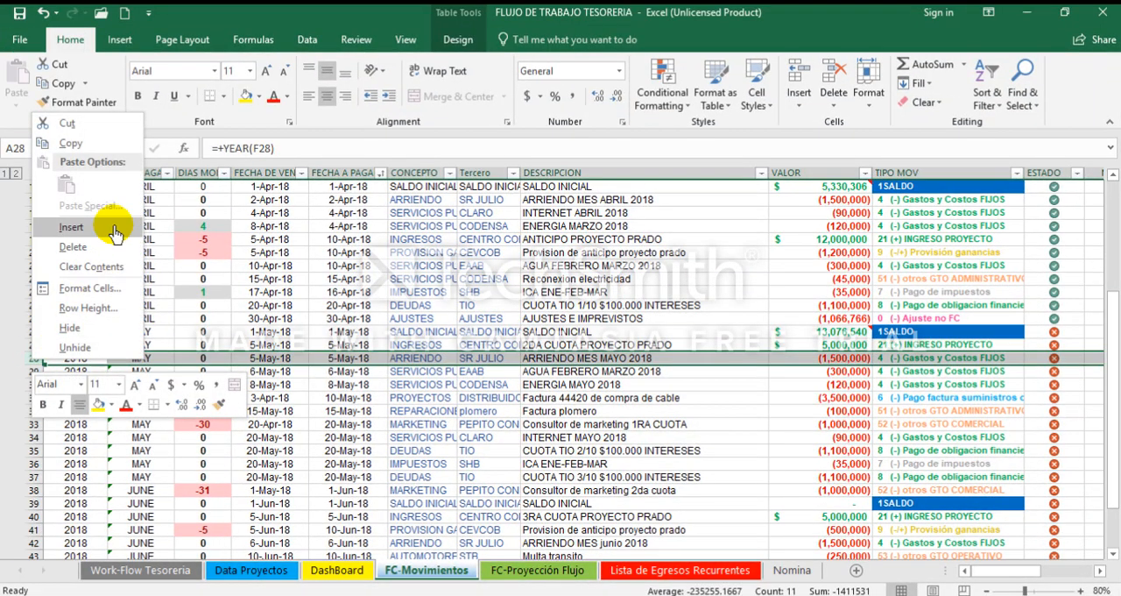
left_click(89, 234)
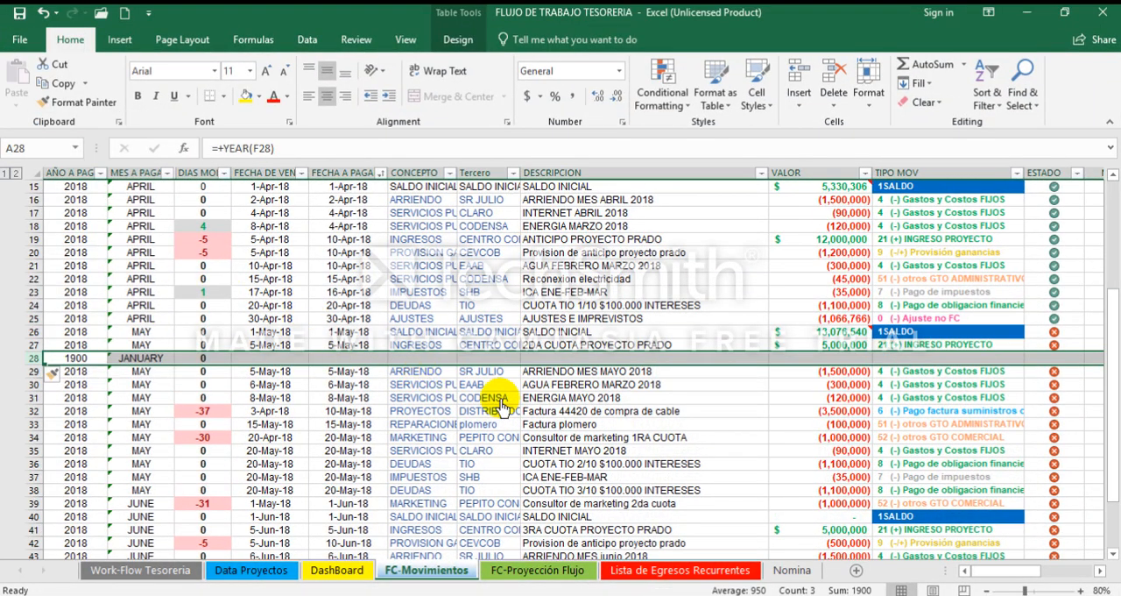
key("Right")
key("Right")
key("Right")
key("Right")
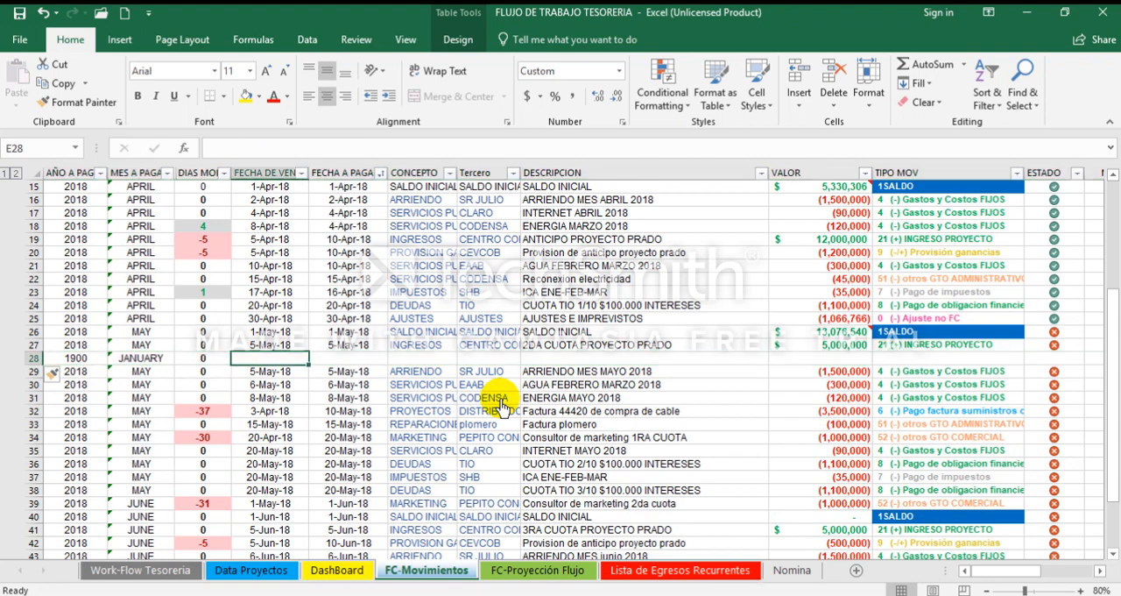
Step: Enter 5 May 2018 as the FECHA DE VENCIMIENTO of the new May row 28
type("5-5-18")
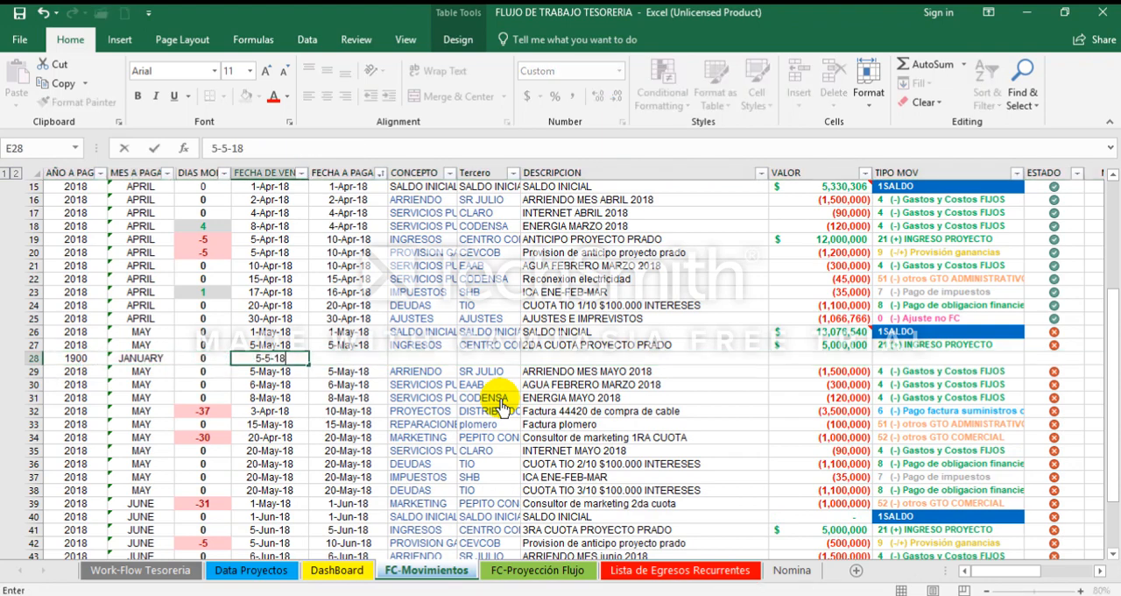
key("End")
key("BackSpace")
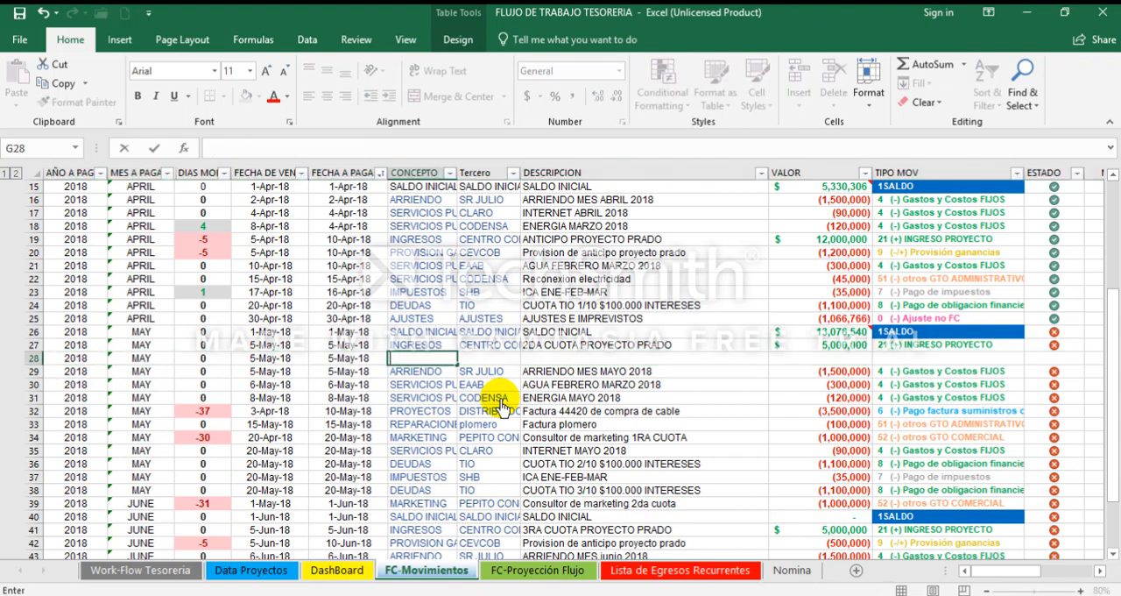
Step: Fill row 28 with the CONCEPTO PROVISION GANANCIA and the Tercero CEVCOB
type("PROVISION GANANCIA")
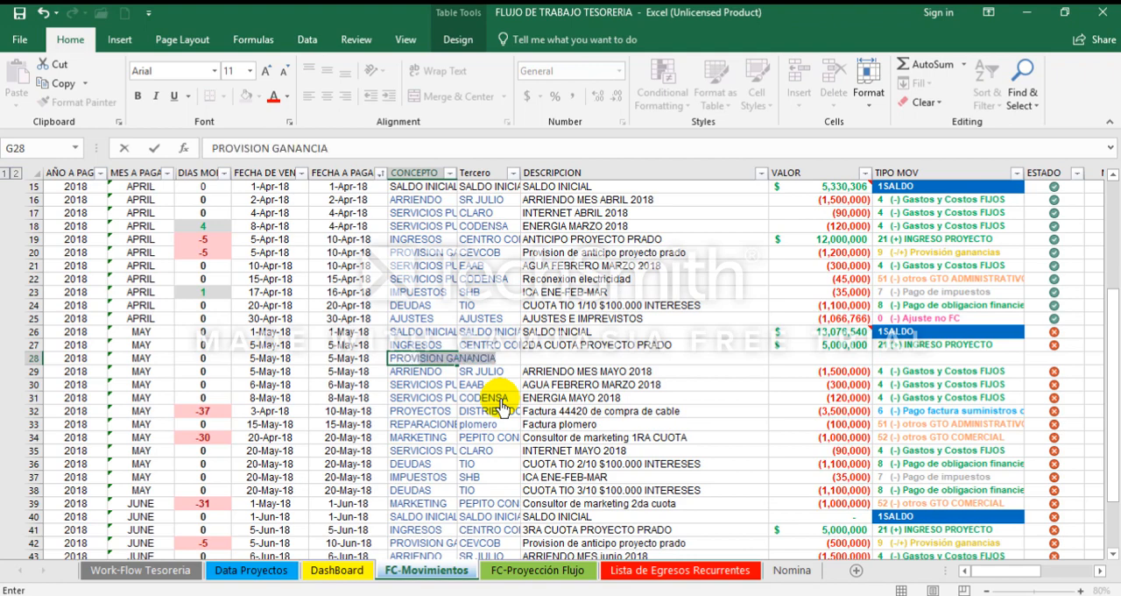
key("Tab")
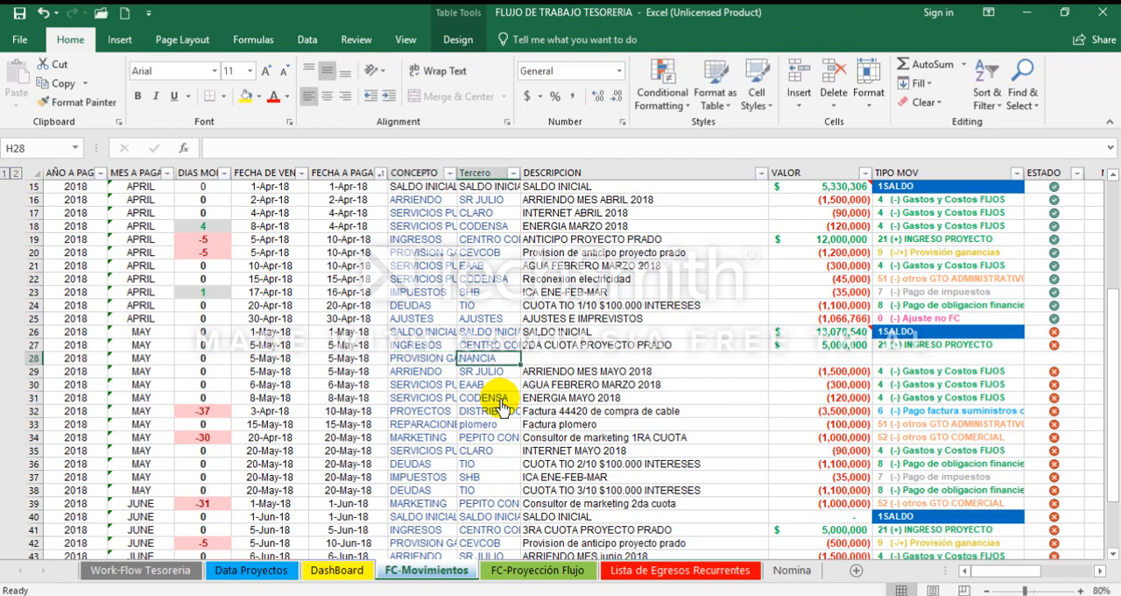
type("CEVCOB")
key("Tab")
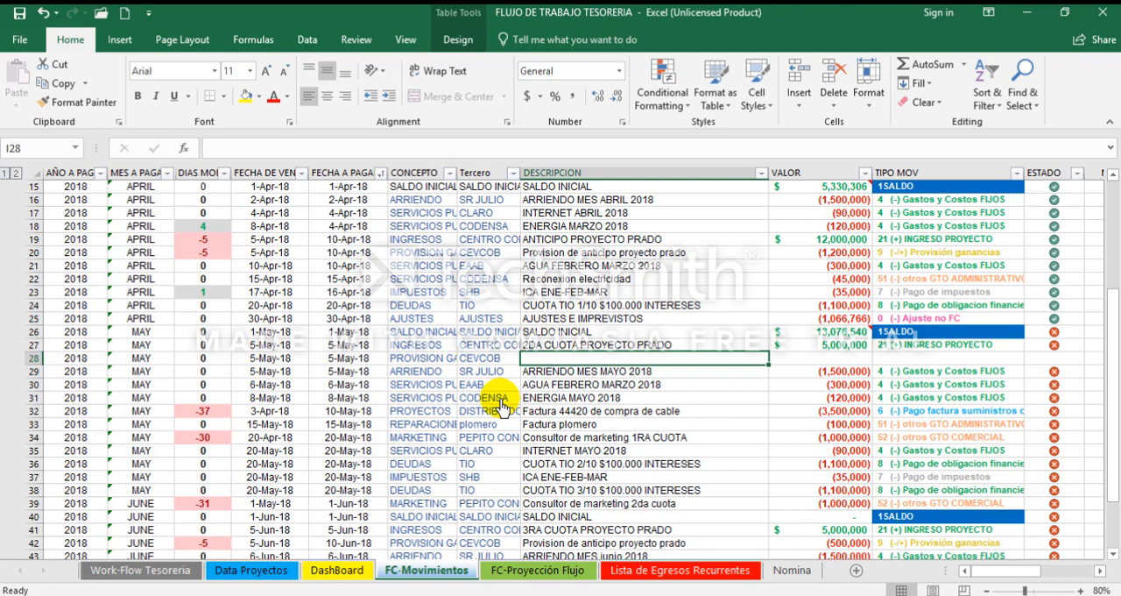
Step: Enter -500000 as the VALOR of the May provision in row 28
key("Tab")
type("-5000")
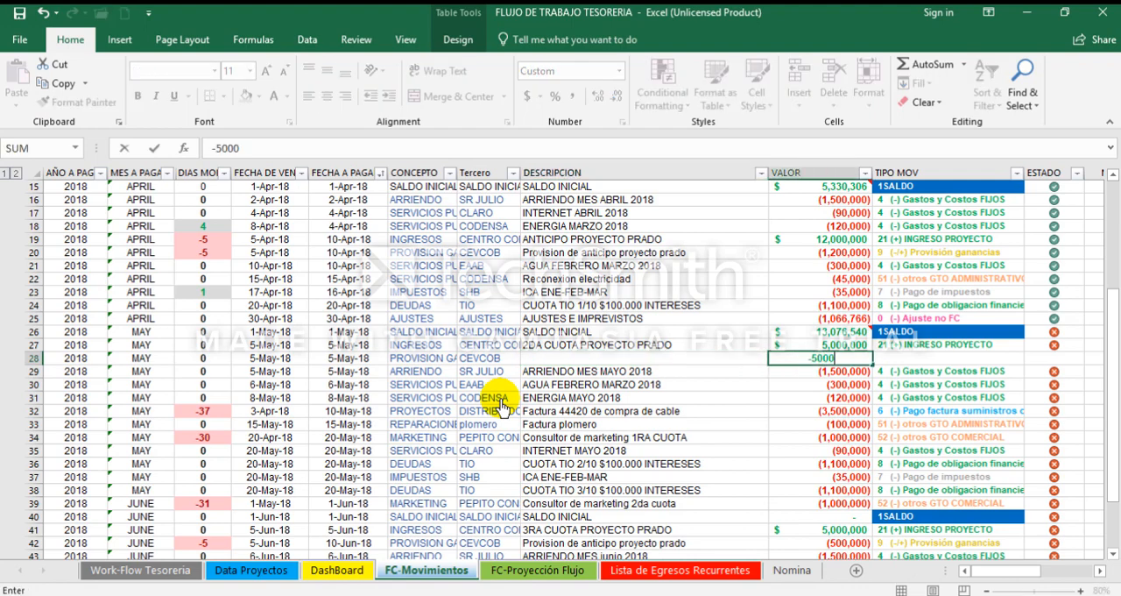
type("000)")
Step: Enter the DESCRIPCION "Provision gannacia 2da cuota proyecto prado" for the May provision in row 28
key("shift+Tab")
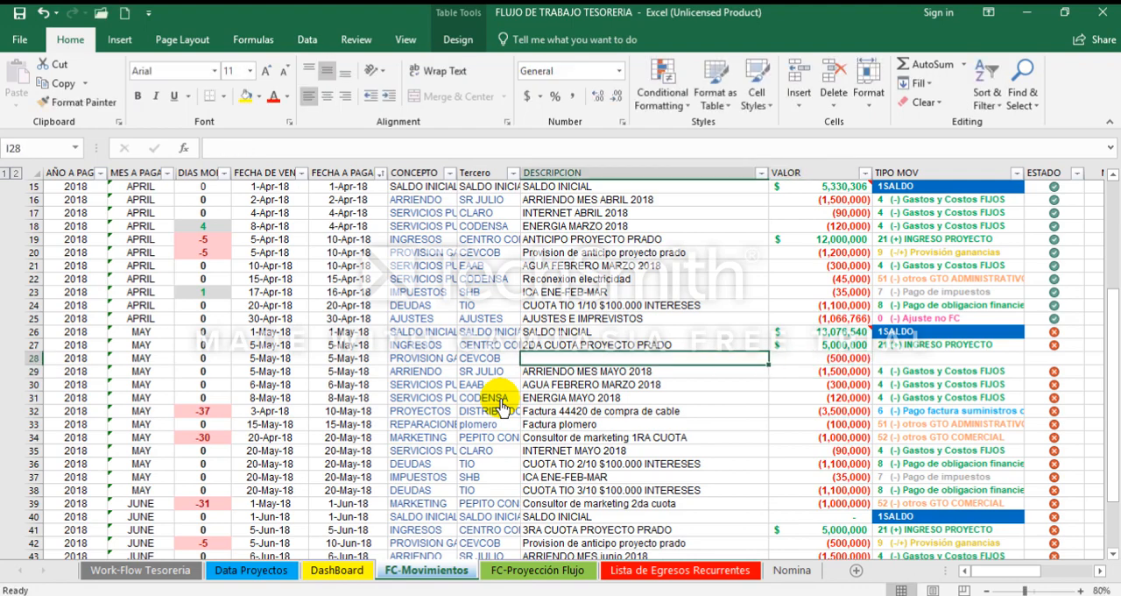
type("Provision")
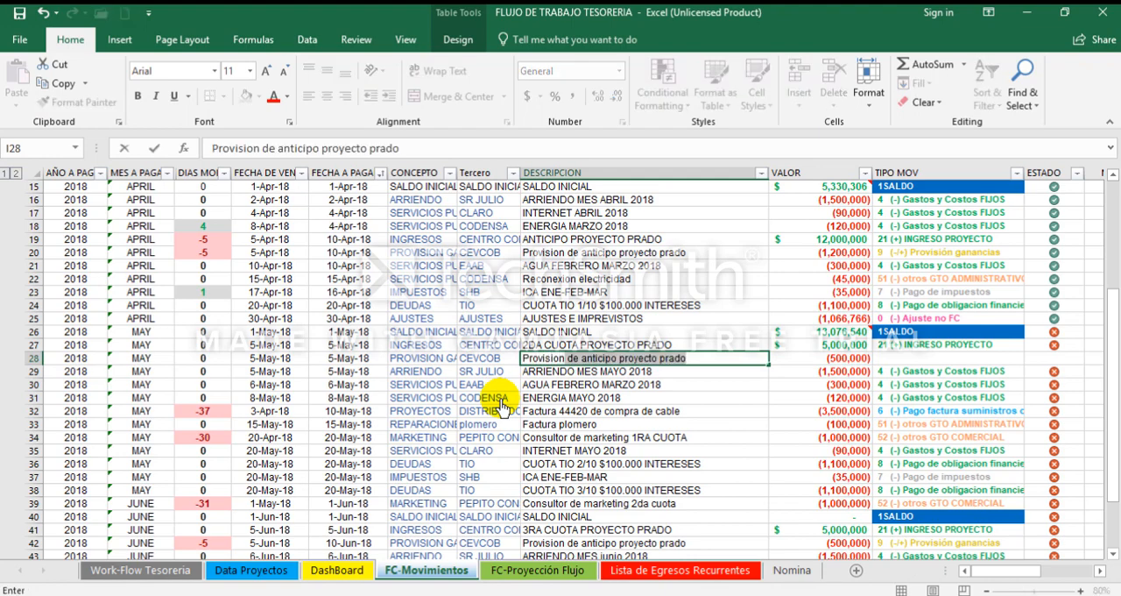
type(" 2da cuota")
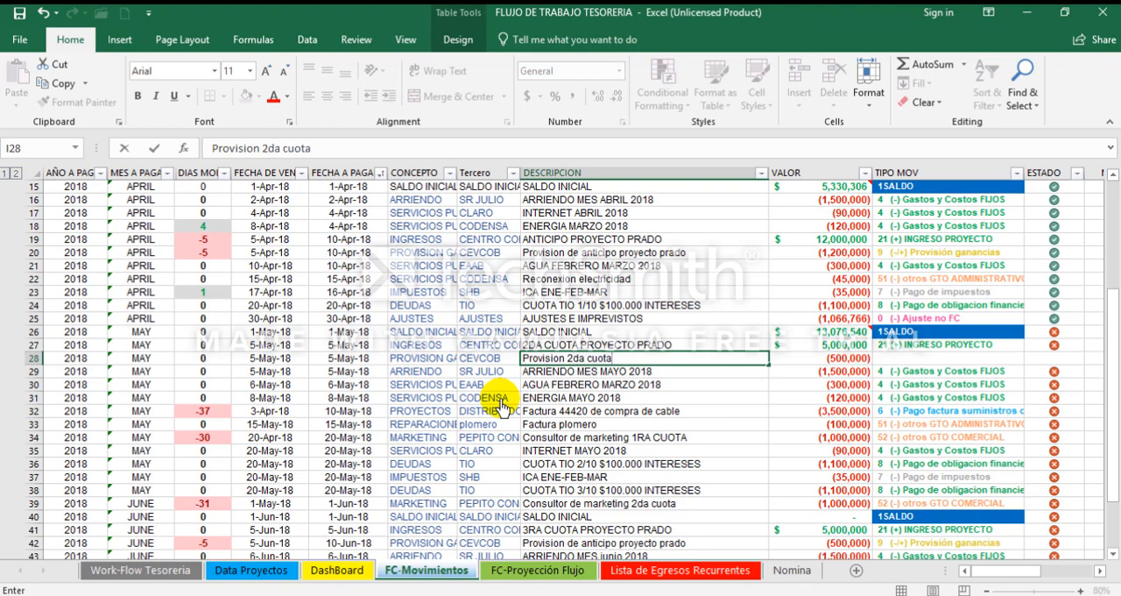
key("Return")
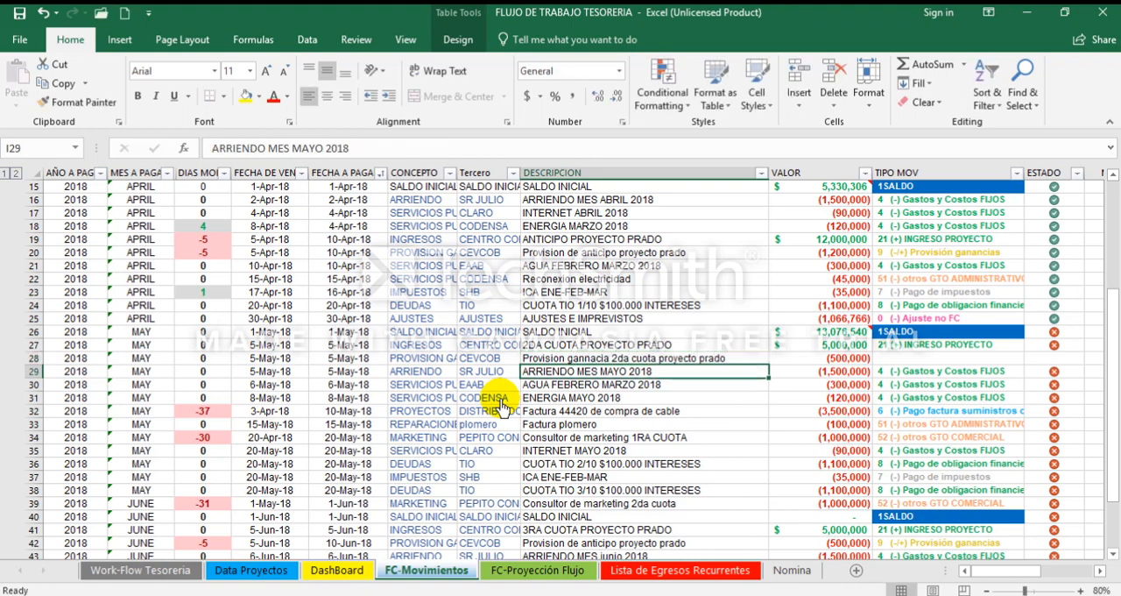
Step: Set the ESTADO of the May provision in row 28 to 1
key("Up")
key("Right")
key("Right")
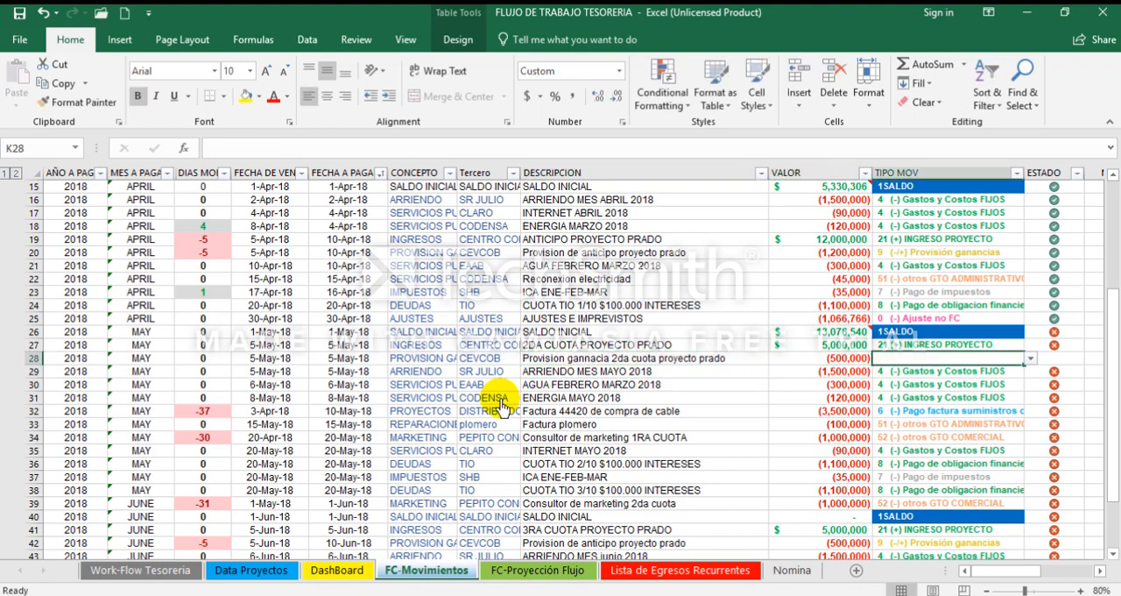
key("Right")
type("1")
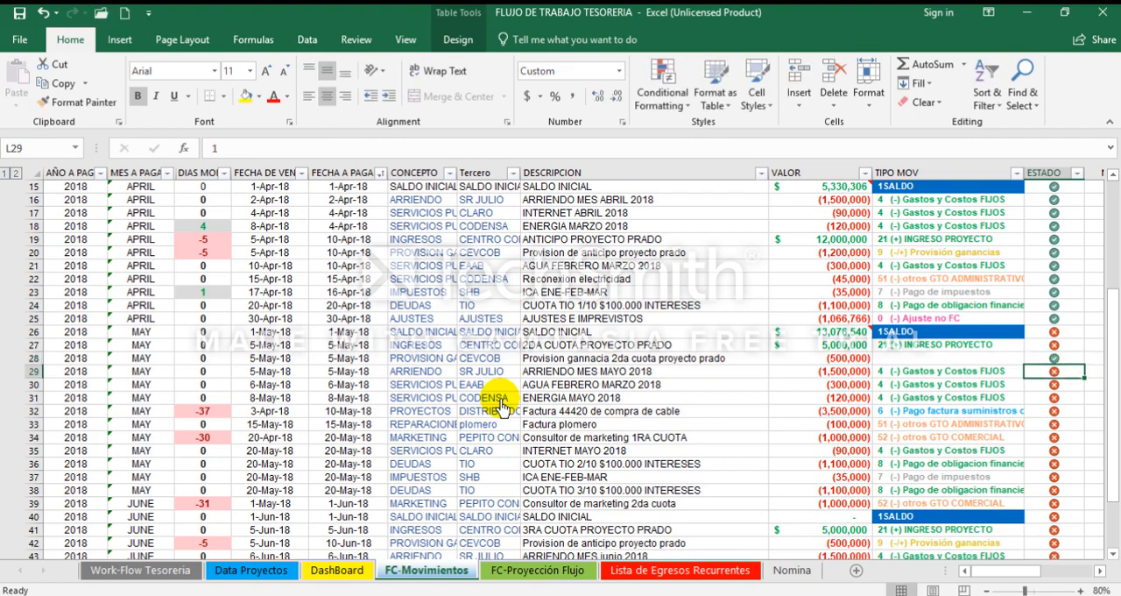
key("Return")
Step: Set the TIPO MOV of row 28 to 9 (-/+) Provisión ganancias
key("Up")
key("Left")
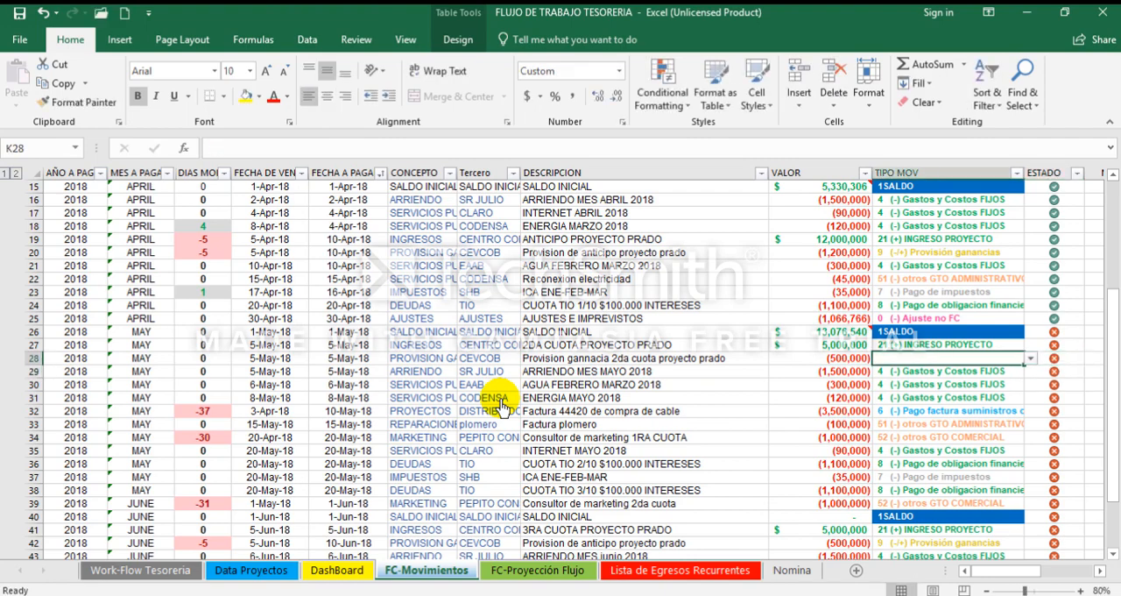
left_click(1028, 358)
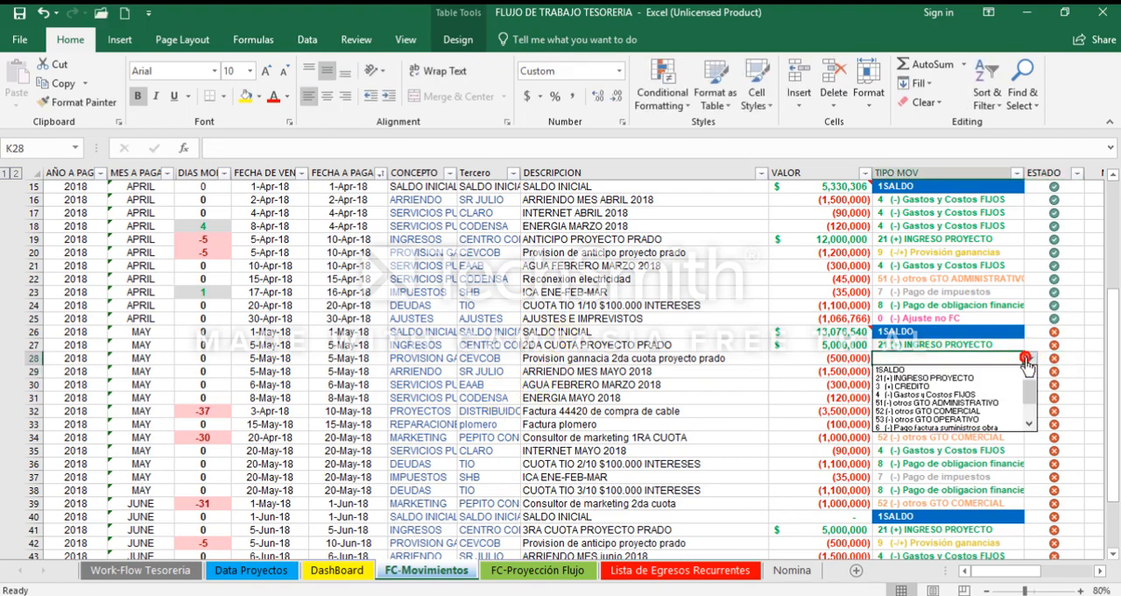
left_click_drag(1027, 387, 1026, 406)
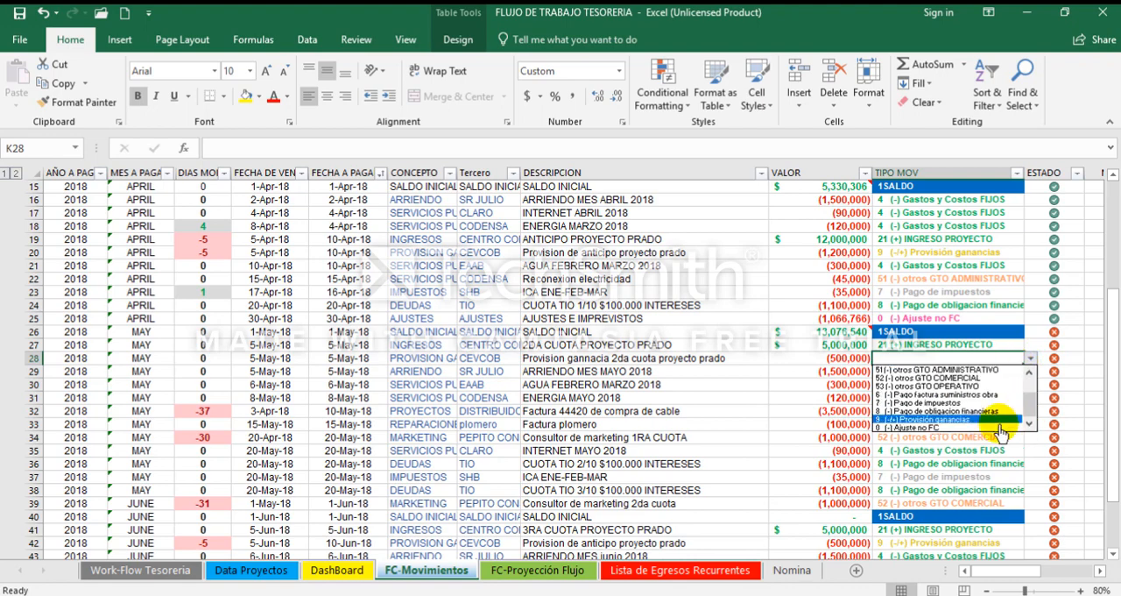
left_click(965, 421)
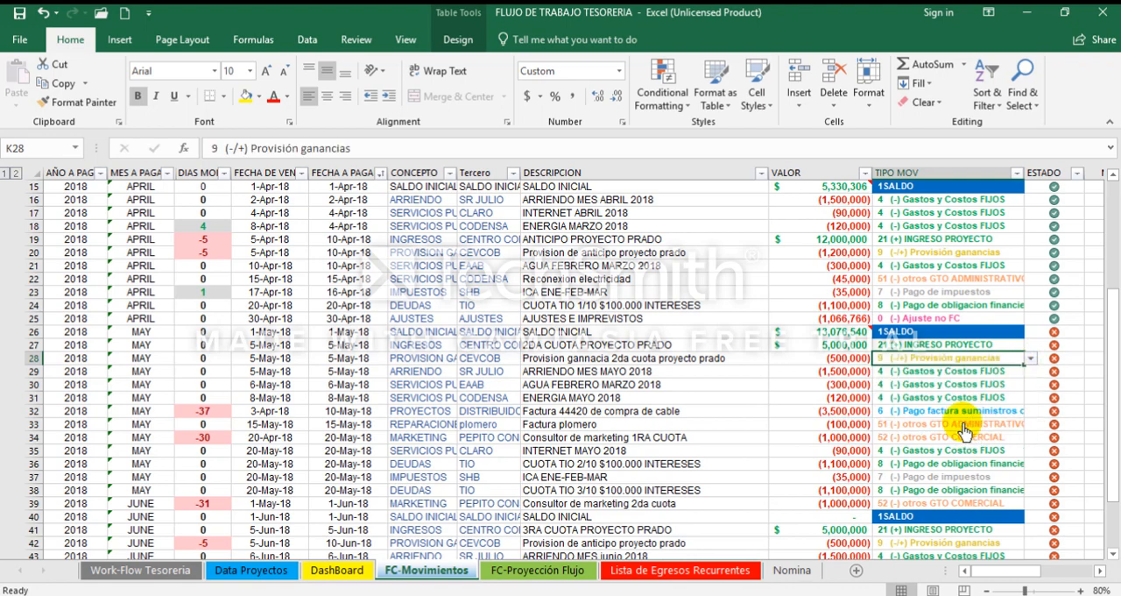
left_click(840, 412)
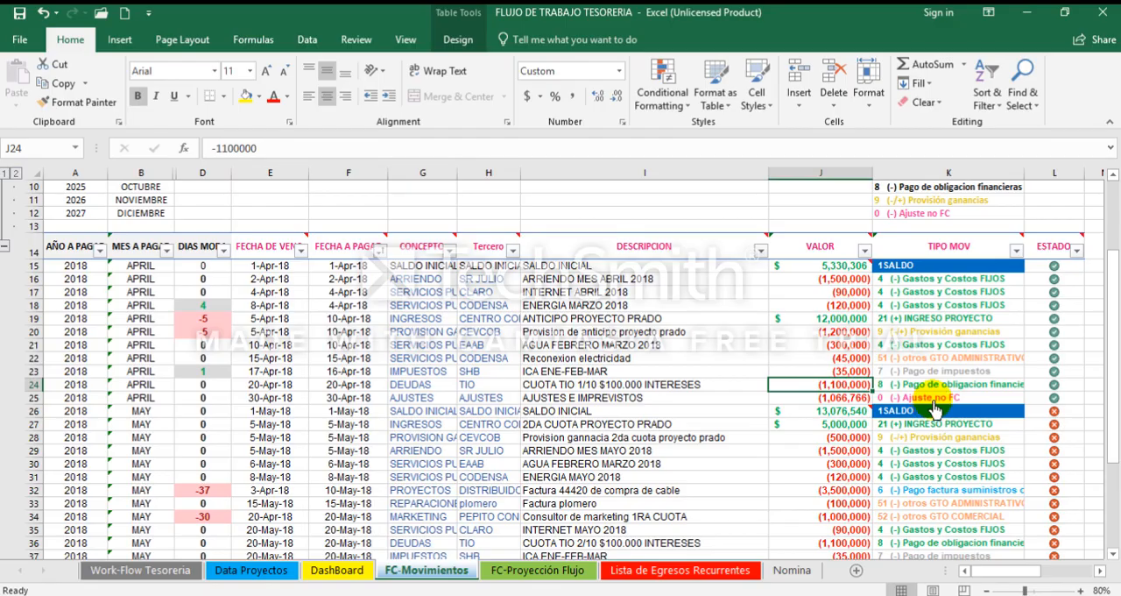
Step: Select the April AJUSTES E IMPREVISTOS entry in row 25 and save the workbook
left_click(931, 397)
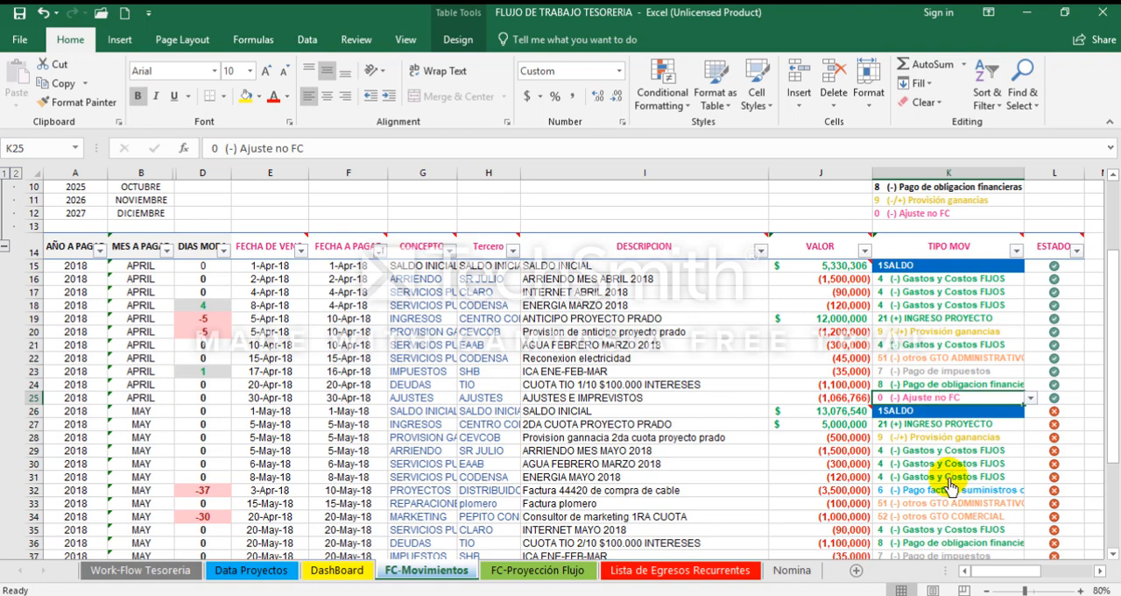
key("Left")
key("Left")
key("Right")
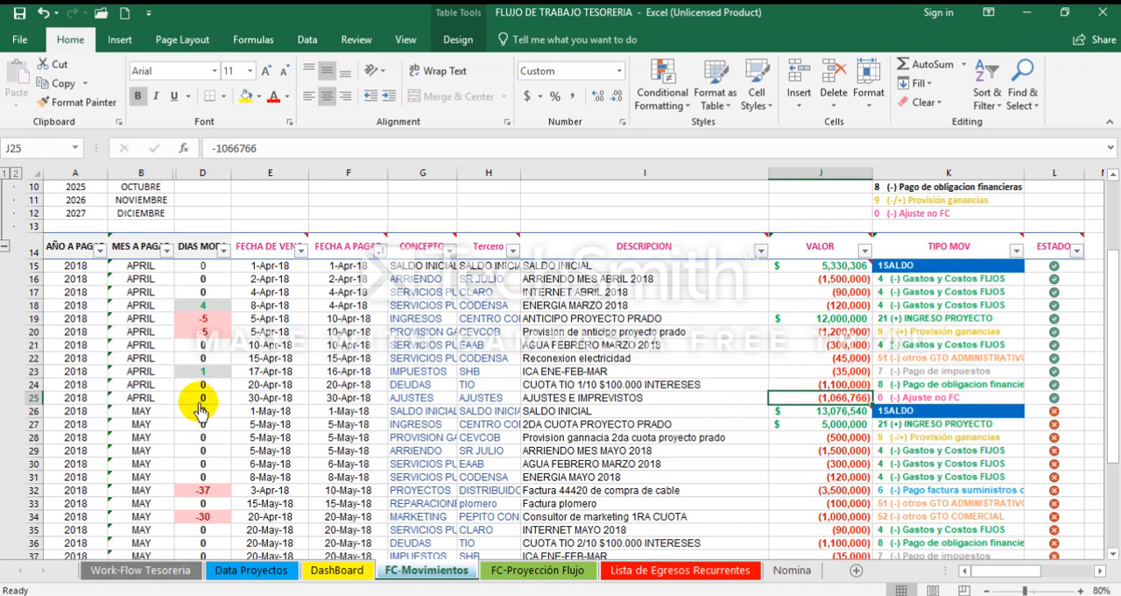
left_click(32, 398)
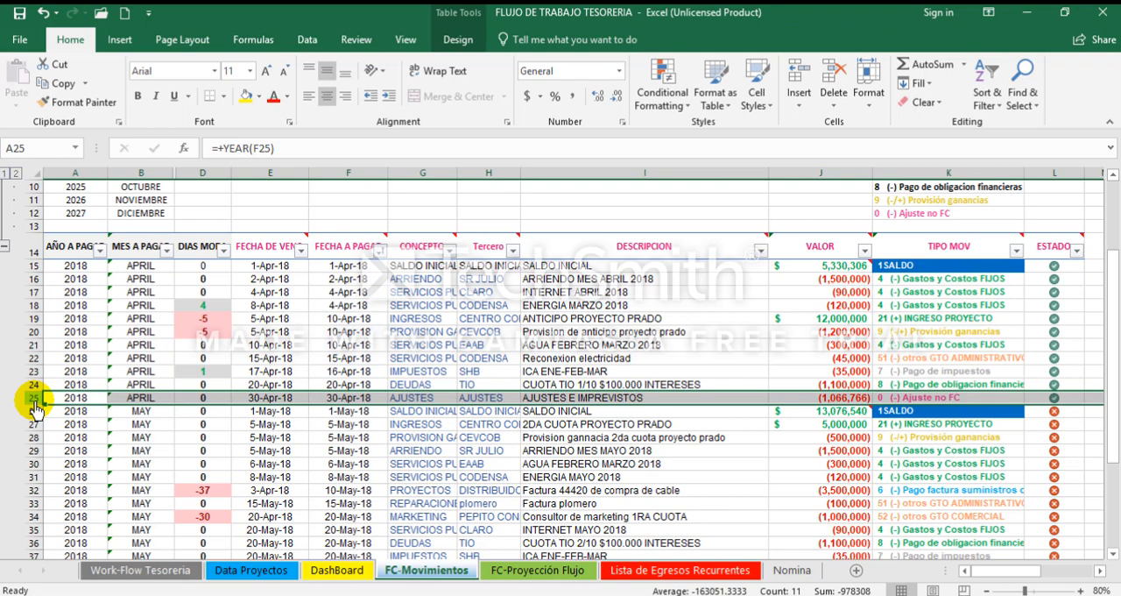
left_click(17, 16)
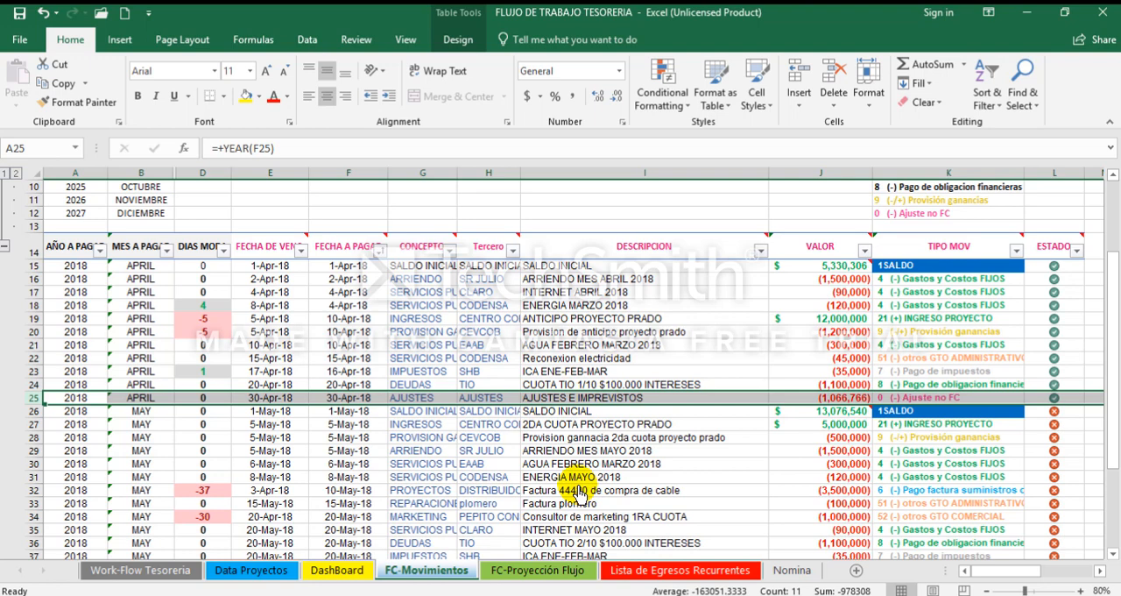
Step: Review the VALOR, TIPO MOV and ESTADO of the April AJUSTES E IMPREVISTOS entry in row 25
key("Right")
key("Right")
key("Right")
key("Right")
key("Right")
key("Right")
key("Right")
key("Right")
key("Right")
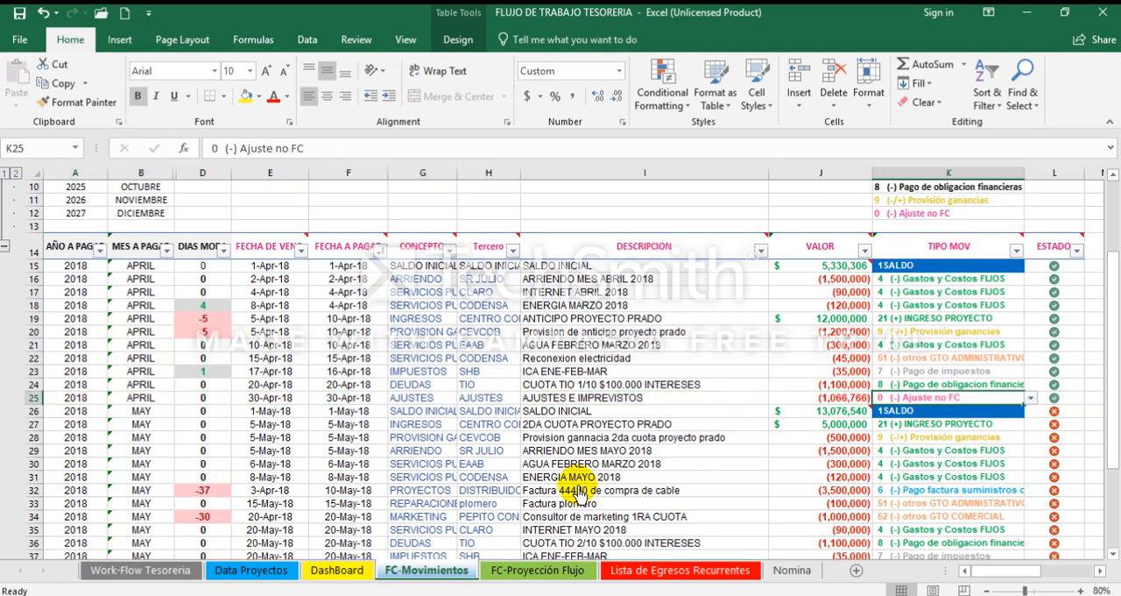
key("Left")
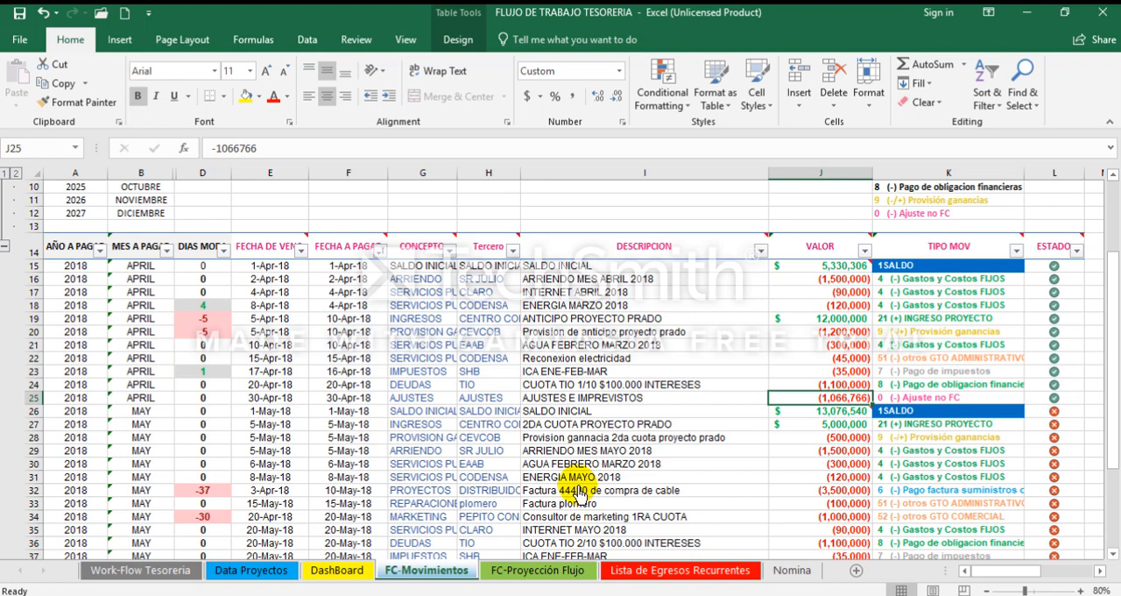
key("Left")
key("Right")
key("Right")
key("Left")
key("Right")
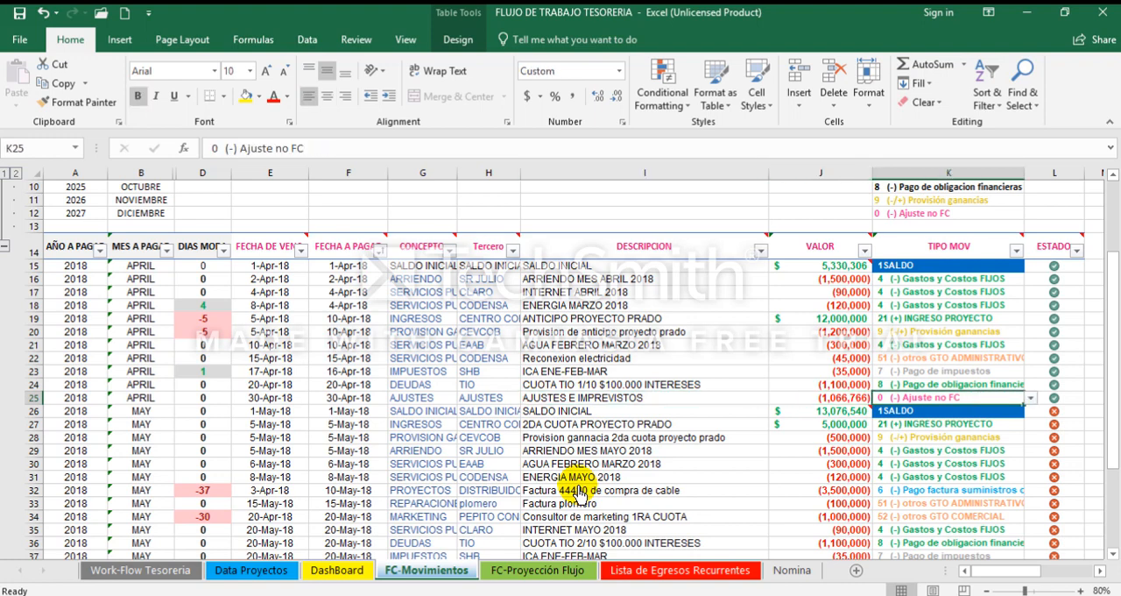
key("Left")
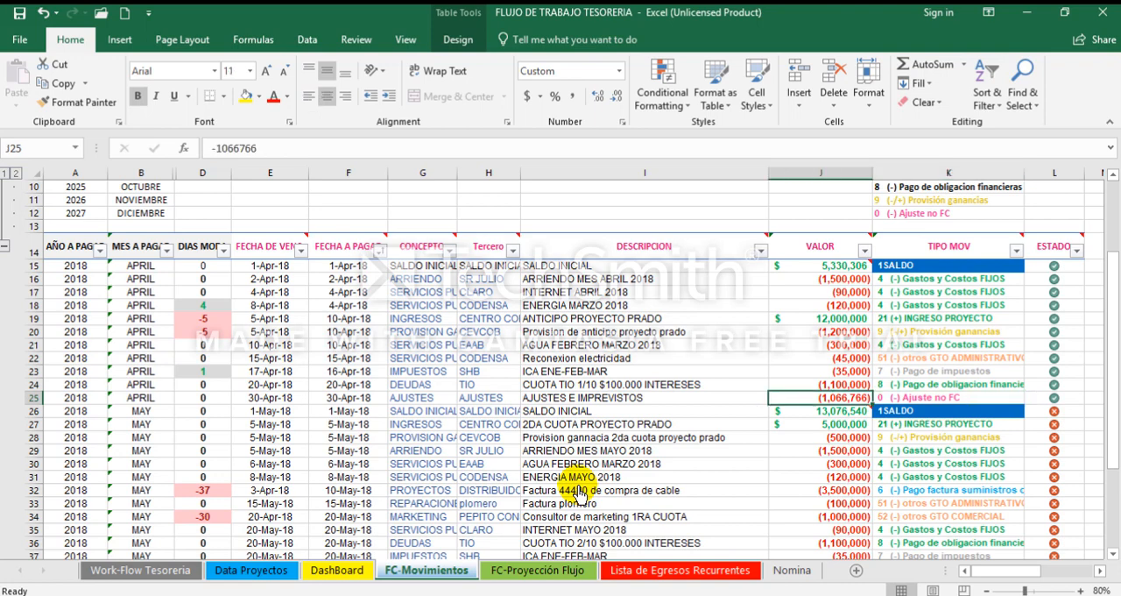
key("Left")
key("Left")
key("Right")
key("Right")
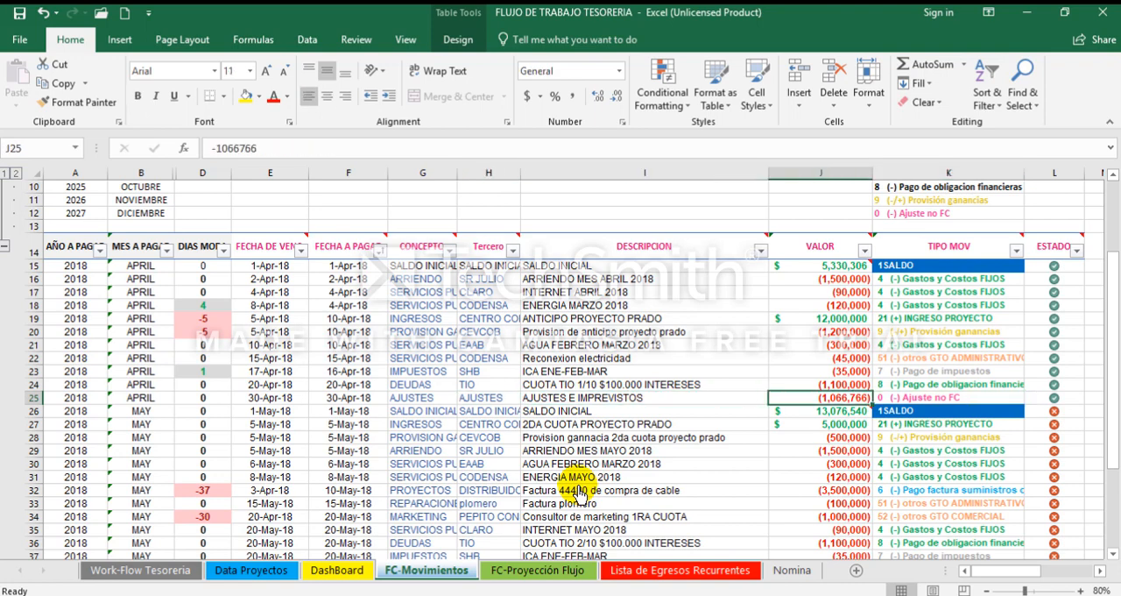
key("Right")
key("Right")
key("shift+Left")
key("shift+Left")
key("shift+Left")
key("shift+Left")
key("shift+Left")
key("shift+Left")
key("shift+Left")
key("shift+Left")
key("shift+Left")
key("shift+Left")
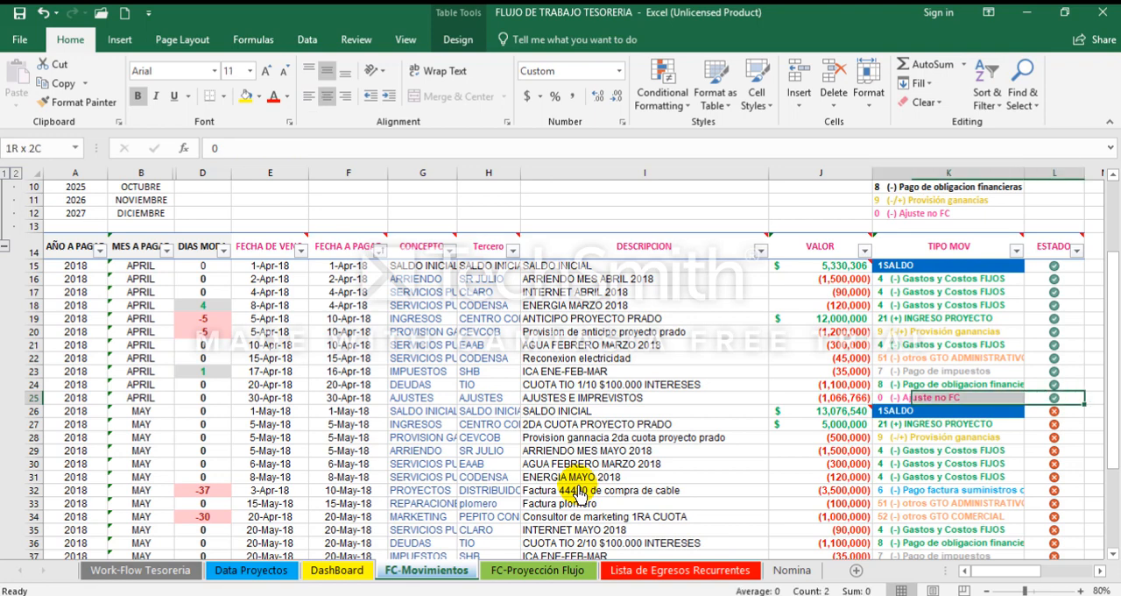